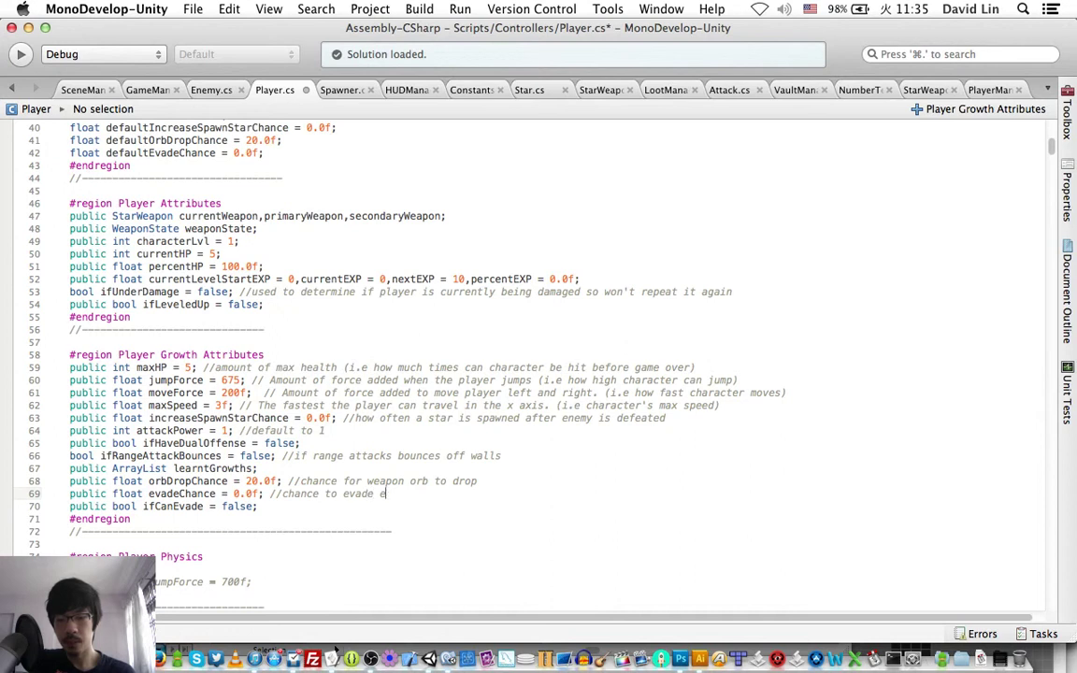
Finish the evadeChance comment so it ends with 'enemy's attack'.
type("nemy's tta")
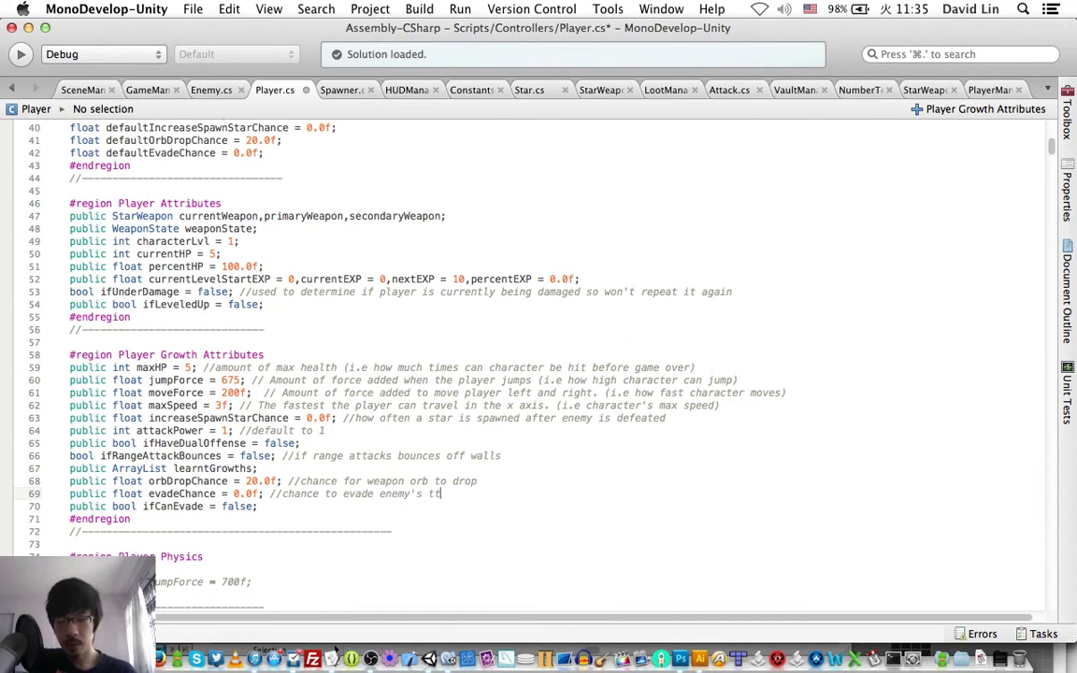
key("BackSpace")
key("BackSpace")
type("attack")
Comment the ifCanEvade field '//if can evade enemy's attack (or not)'.
key("Down")
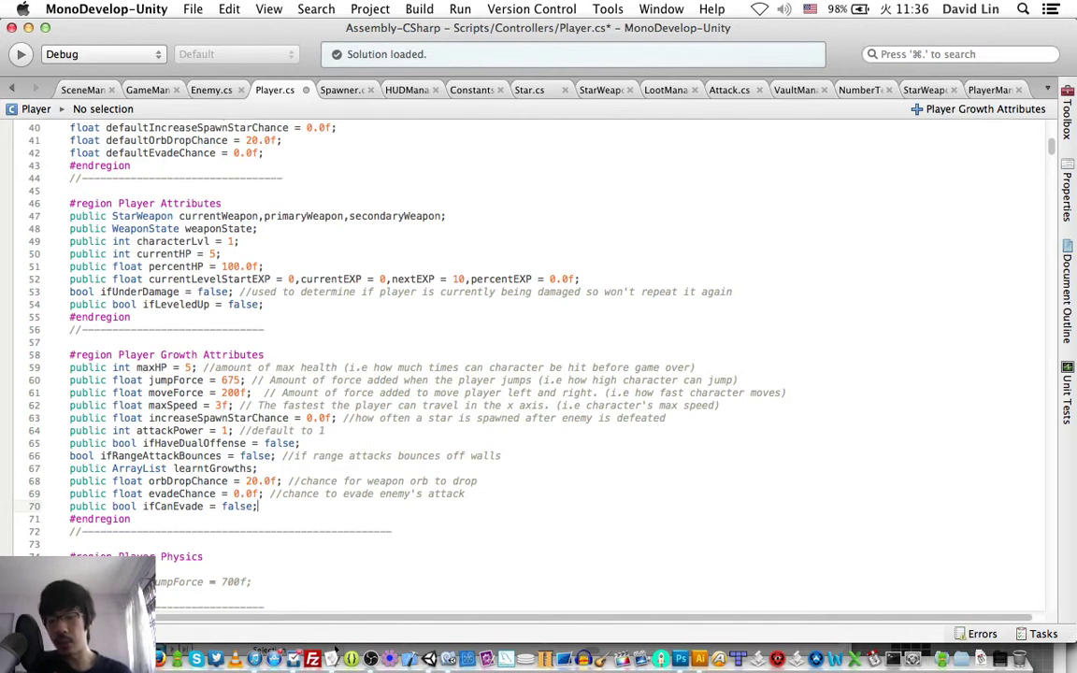
type(" //")
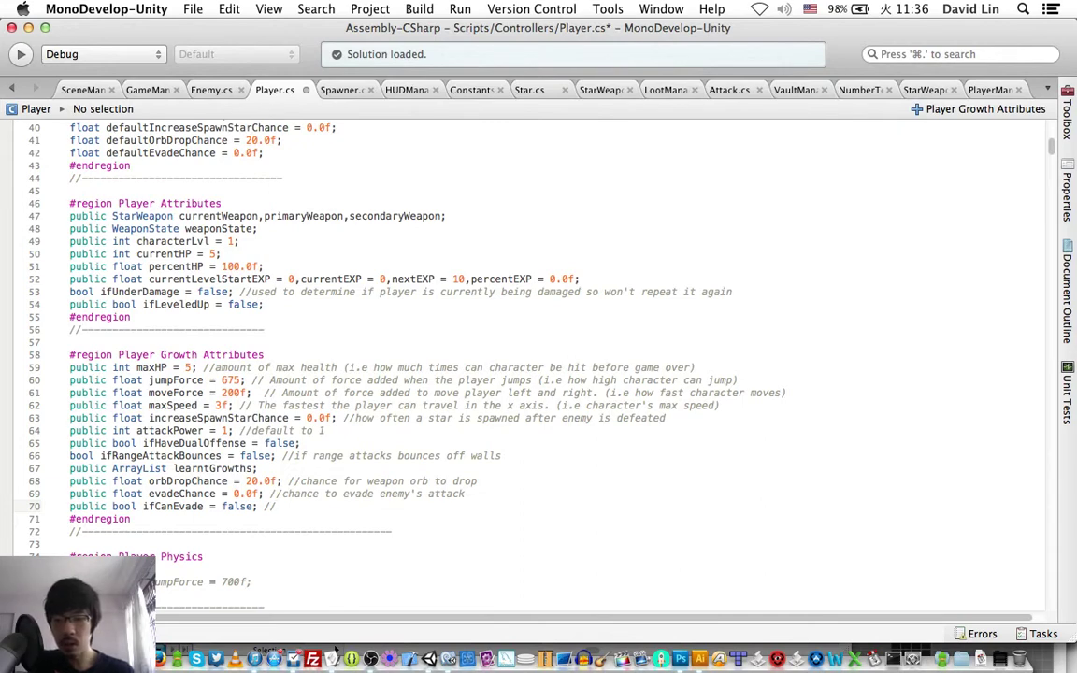
type("if can e")
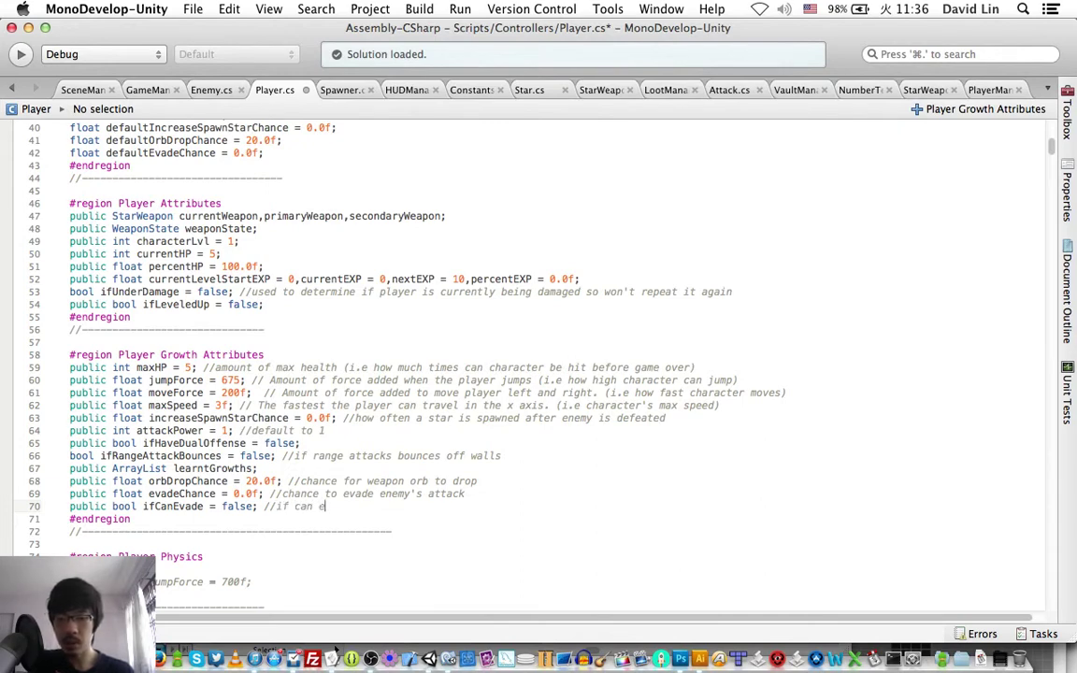
type("vade enemy's ")
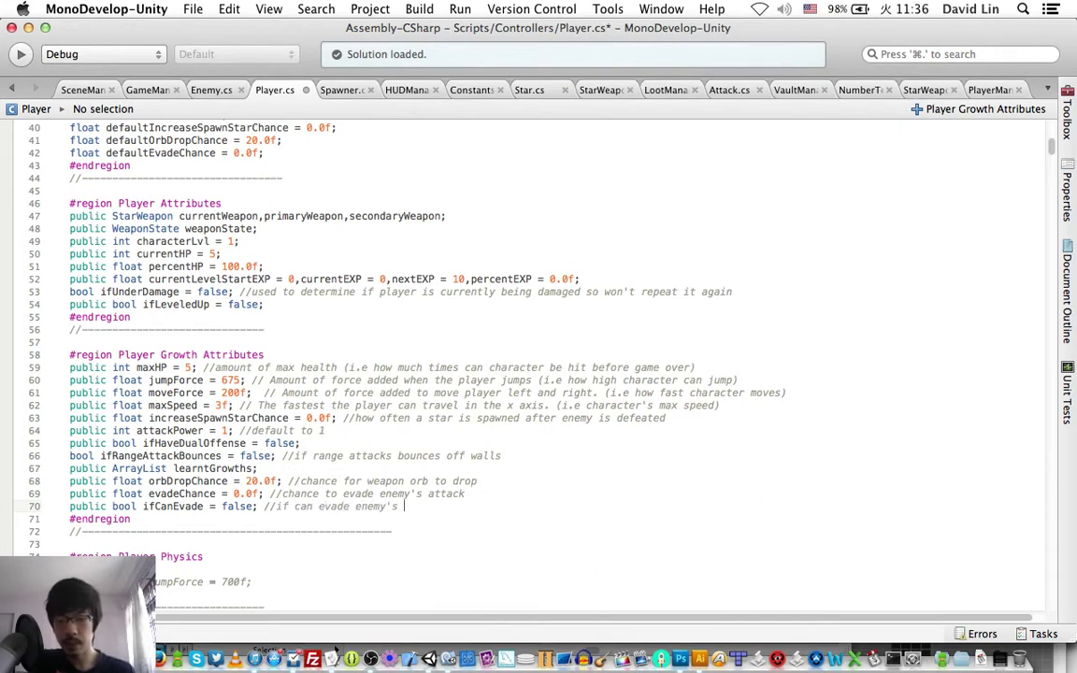
type("atta")
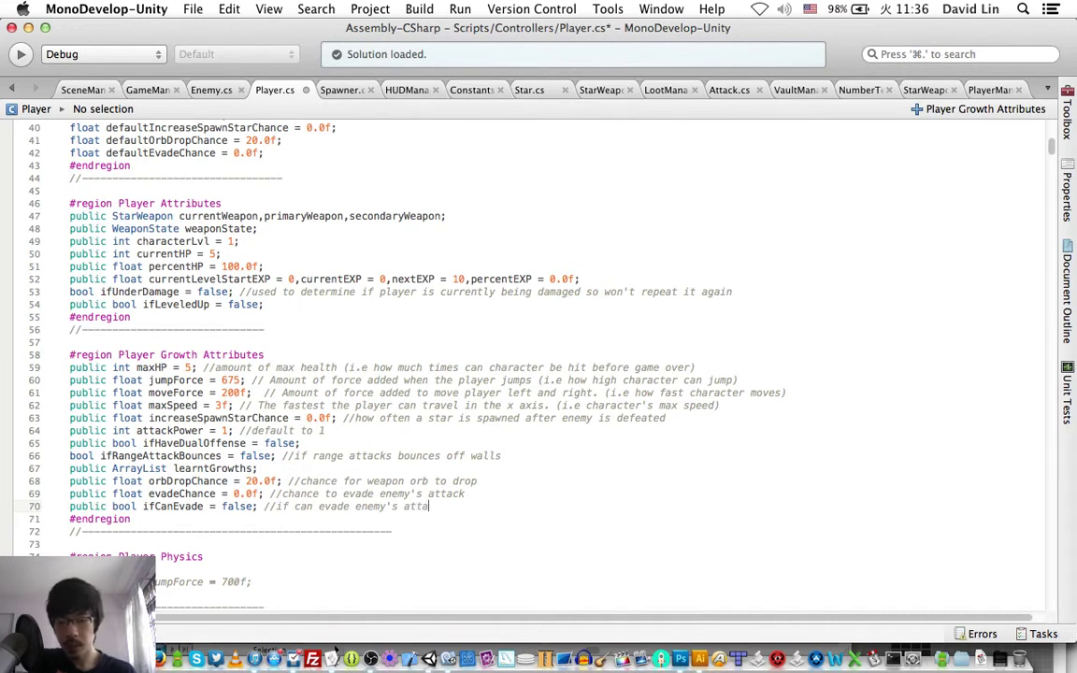
type("ck (or n")
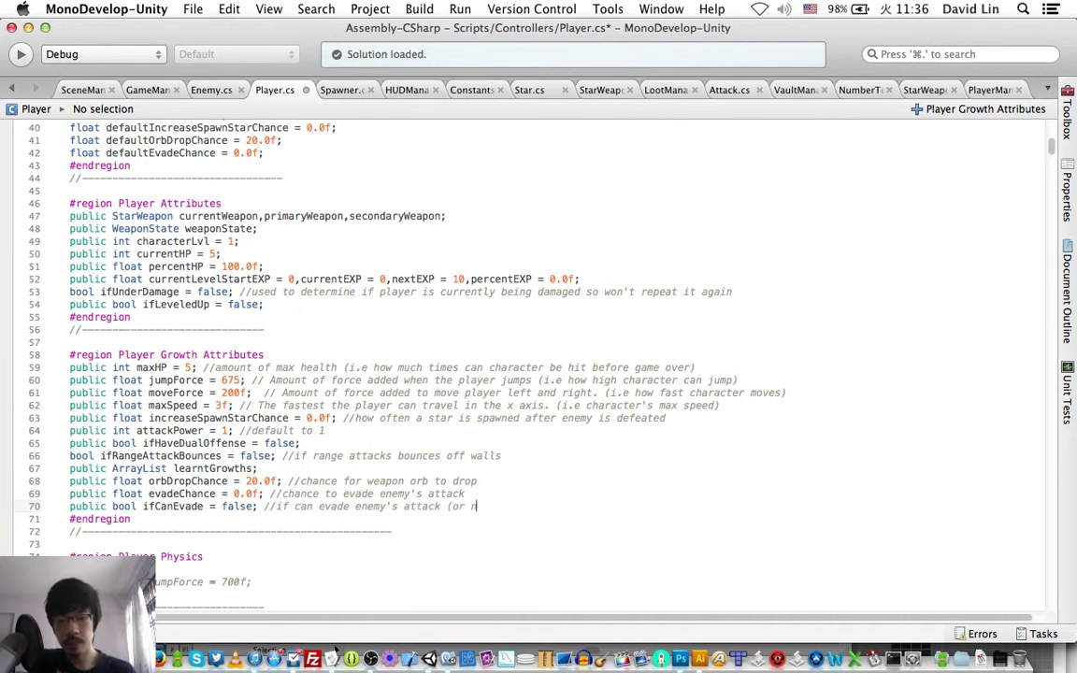
type("ot)")
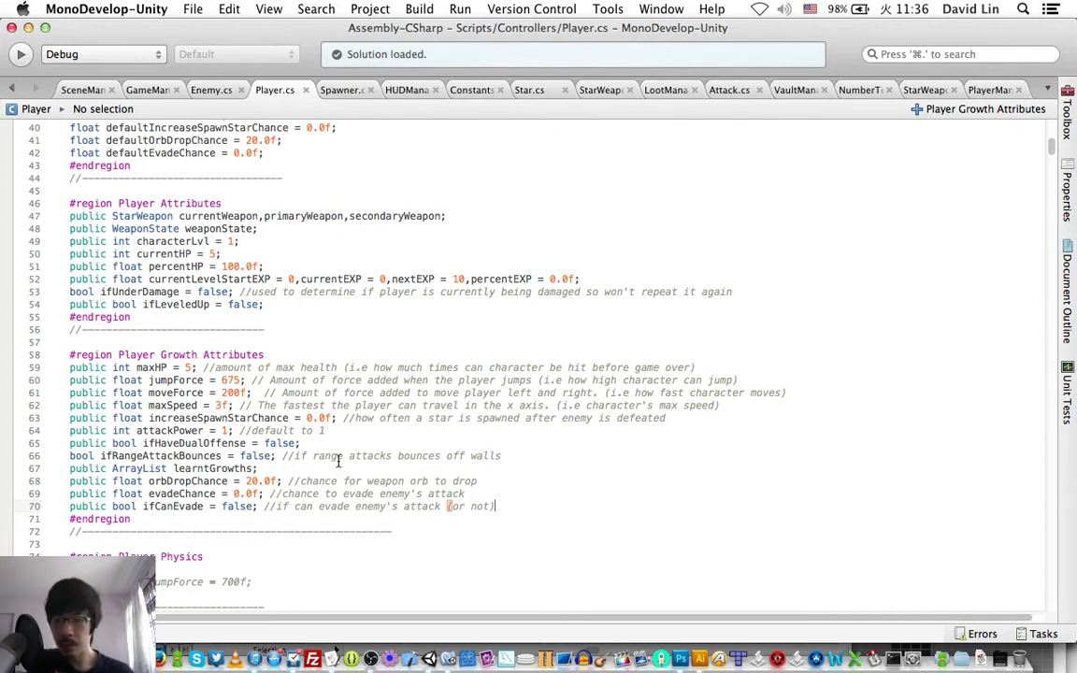
Declare 'float defaultRegainHPChance = 0.0f;' below defaultEvadeChance, save, and copy the name.
scroll(338, 459, "down", 1)
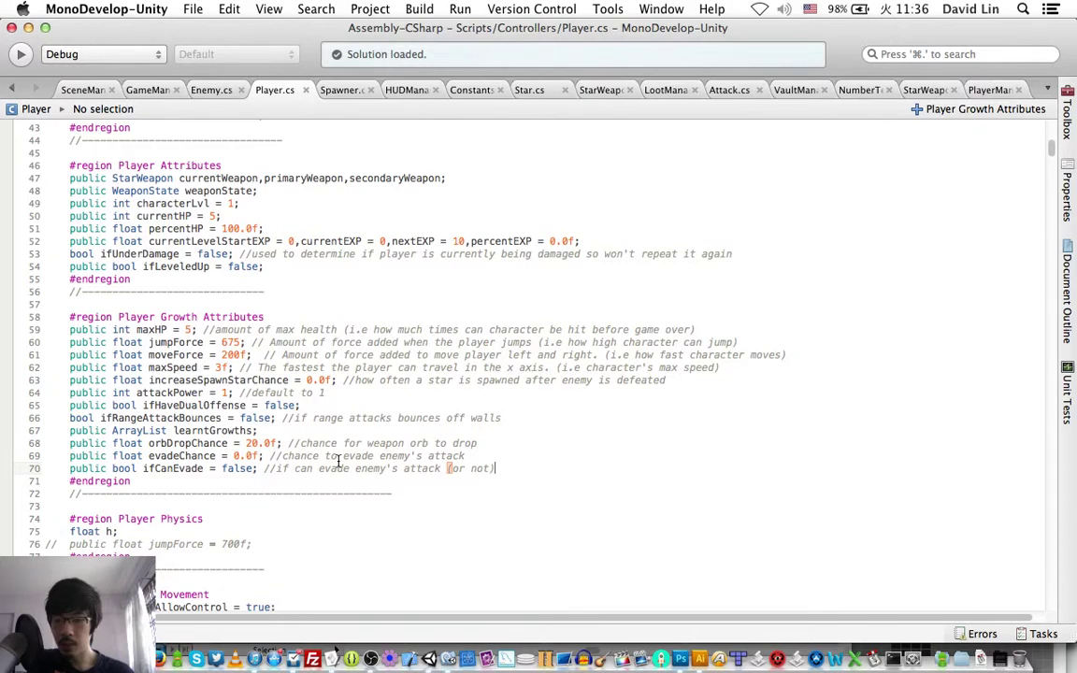
scroll(338, 460, "up", 3)
scroll(276, 308, "up", 2)
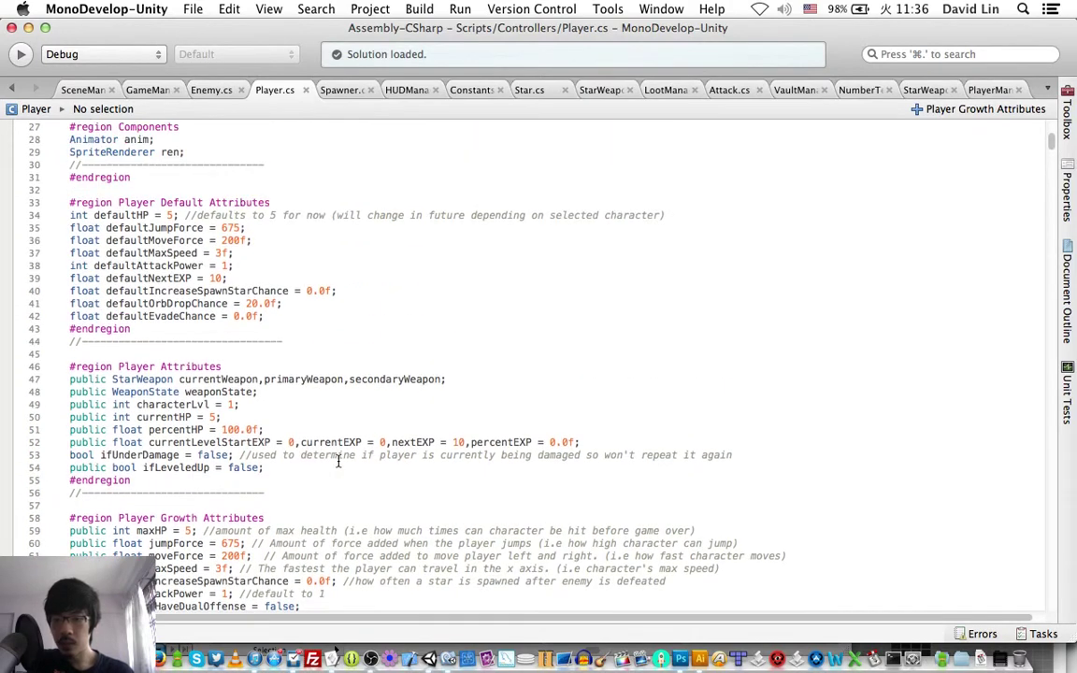
left_click(276, 315)
key("Return")
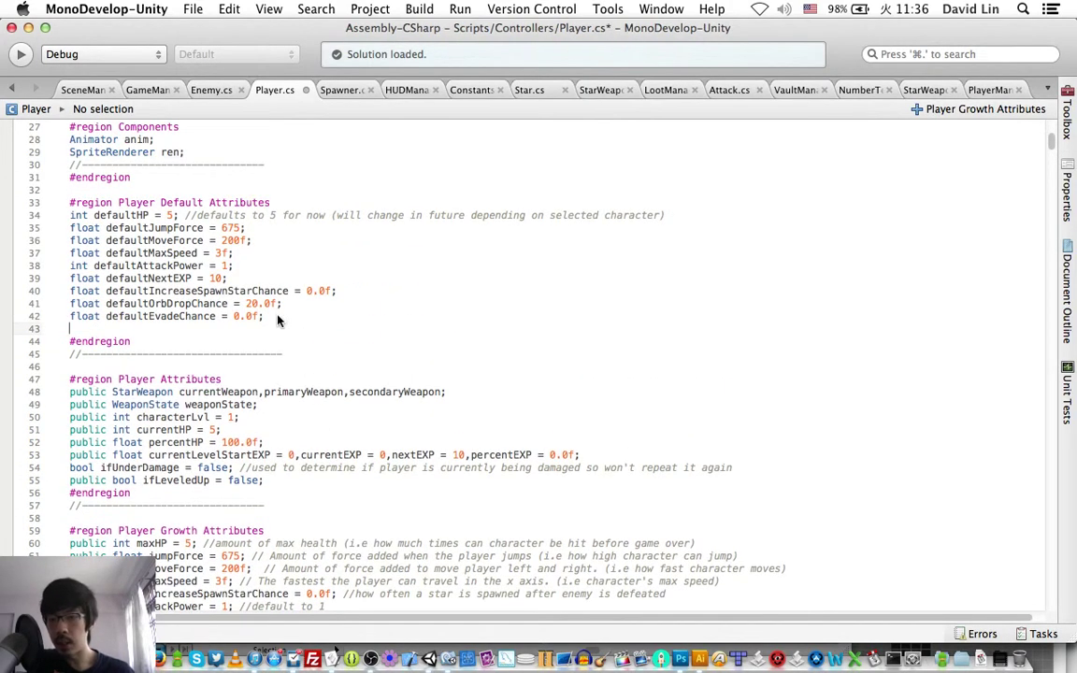
type("float de")
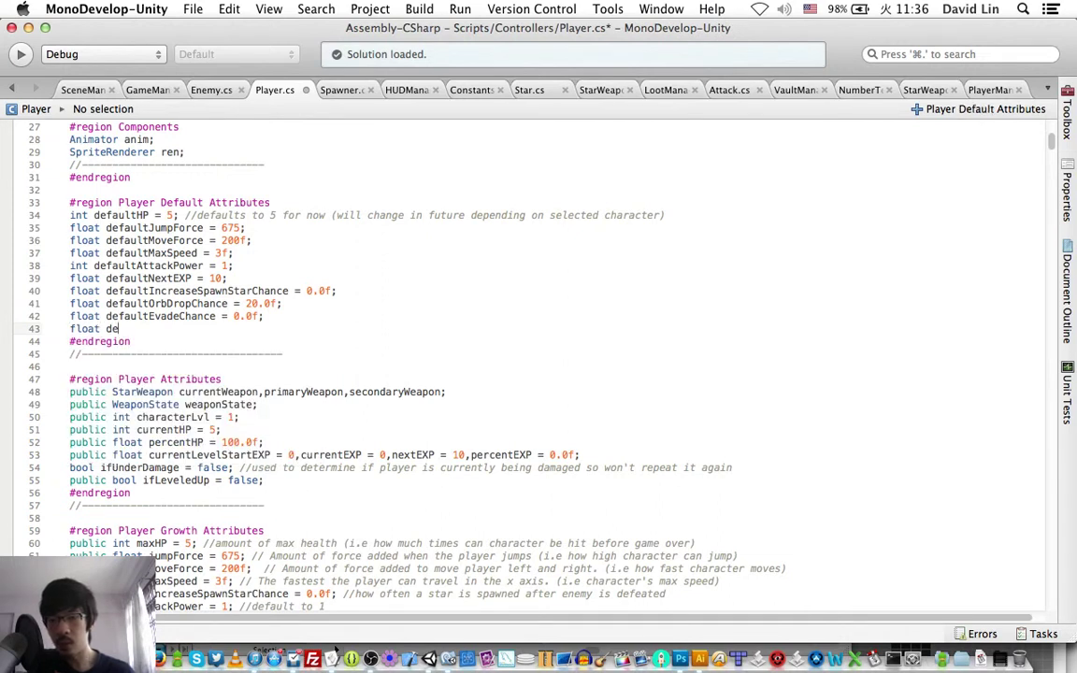
type("fault")
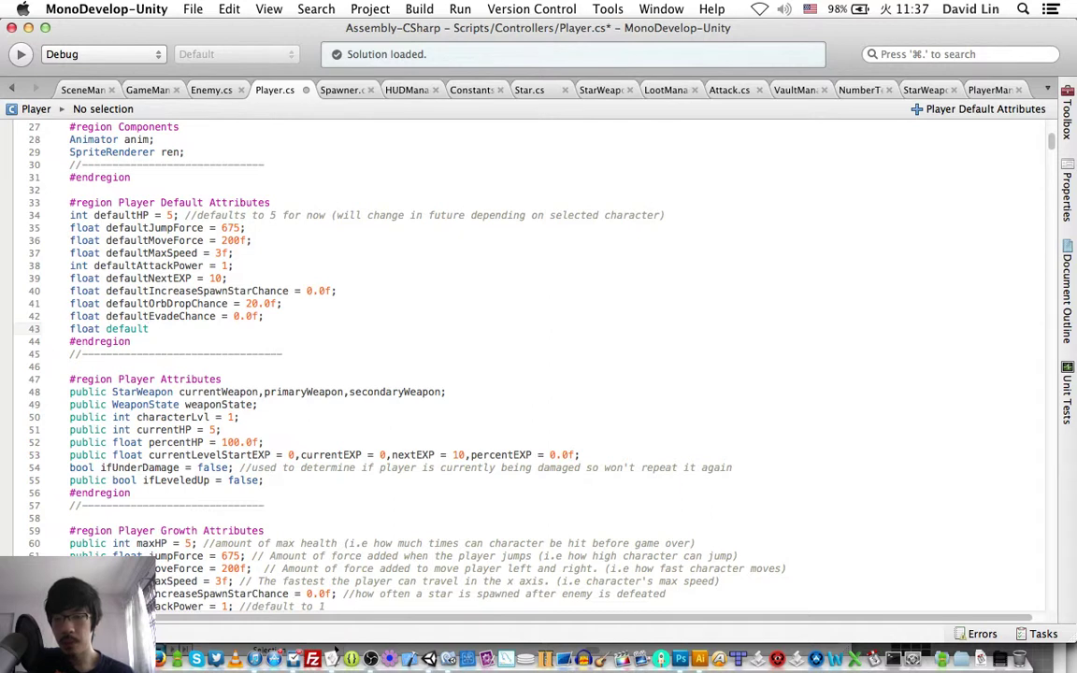
type("Regai")
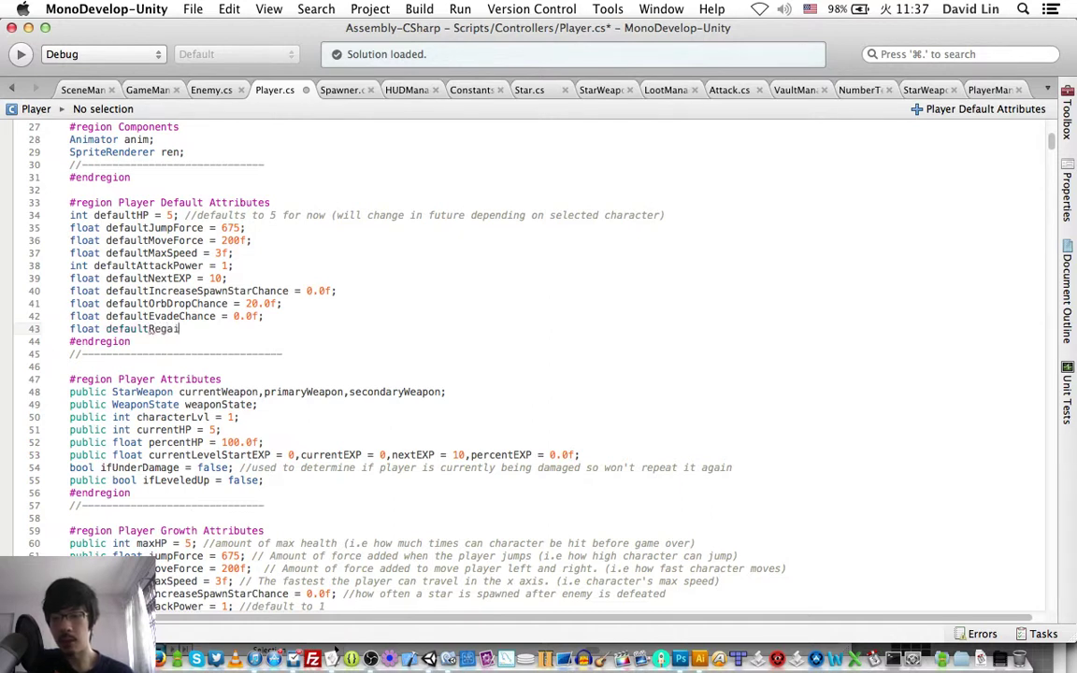
type("nHPChance")
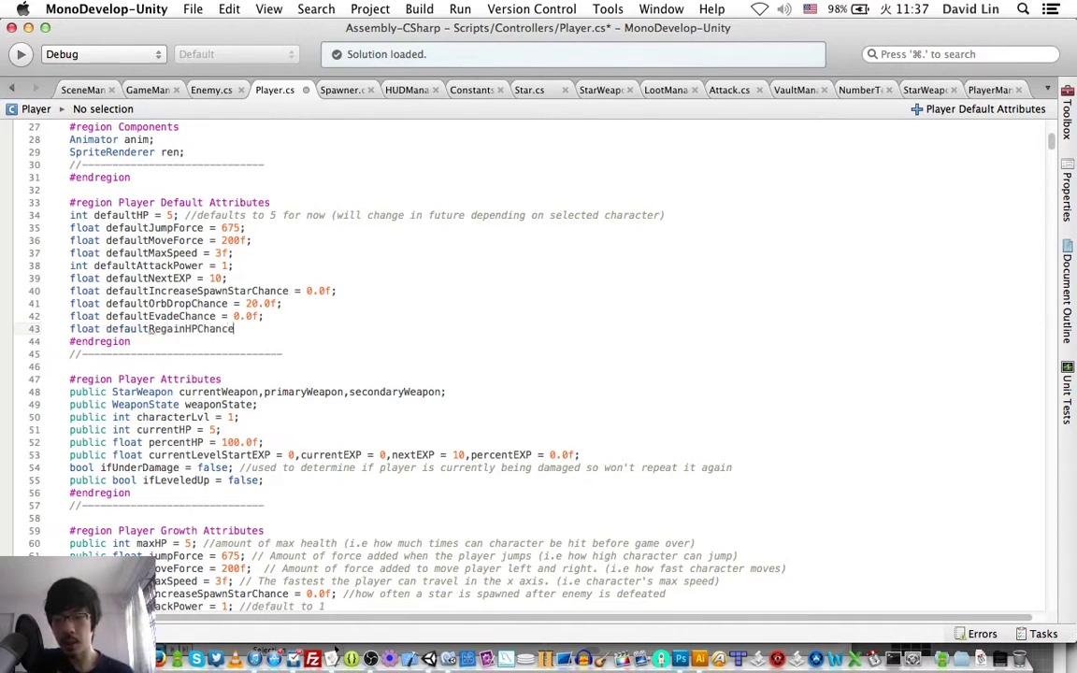
type(" = 0.0f;")
key("super+s")
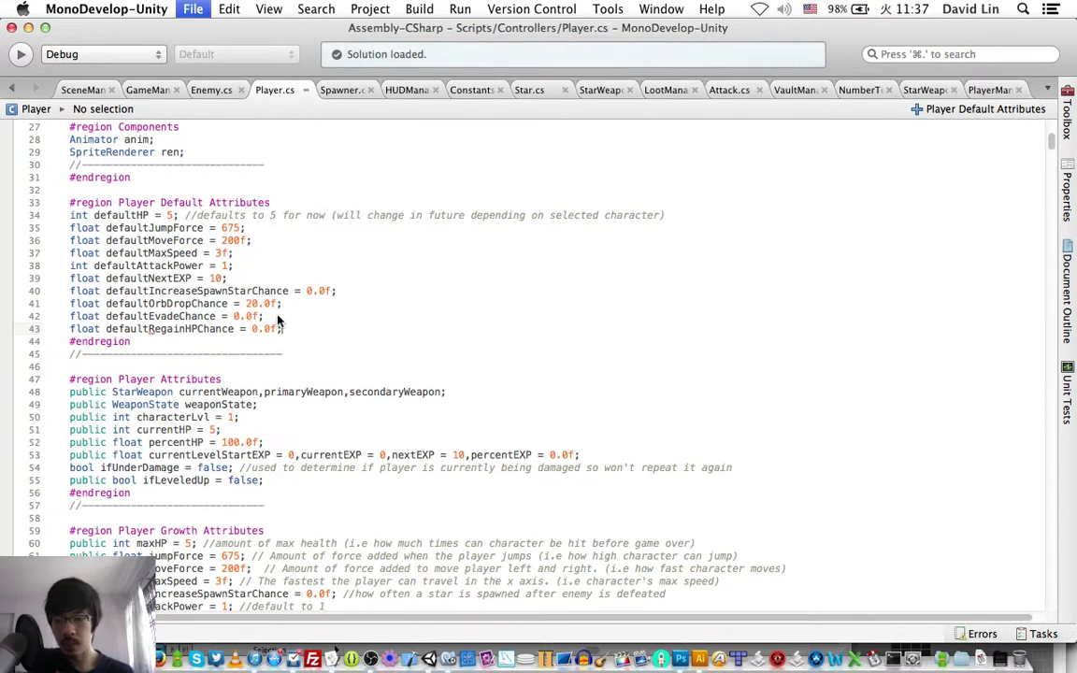
key("super+c")
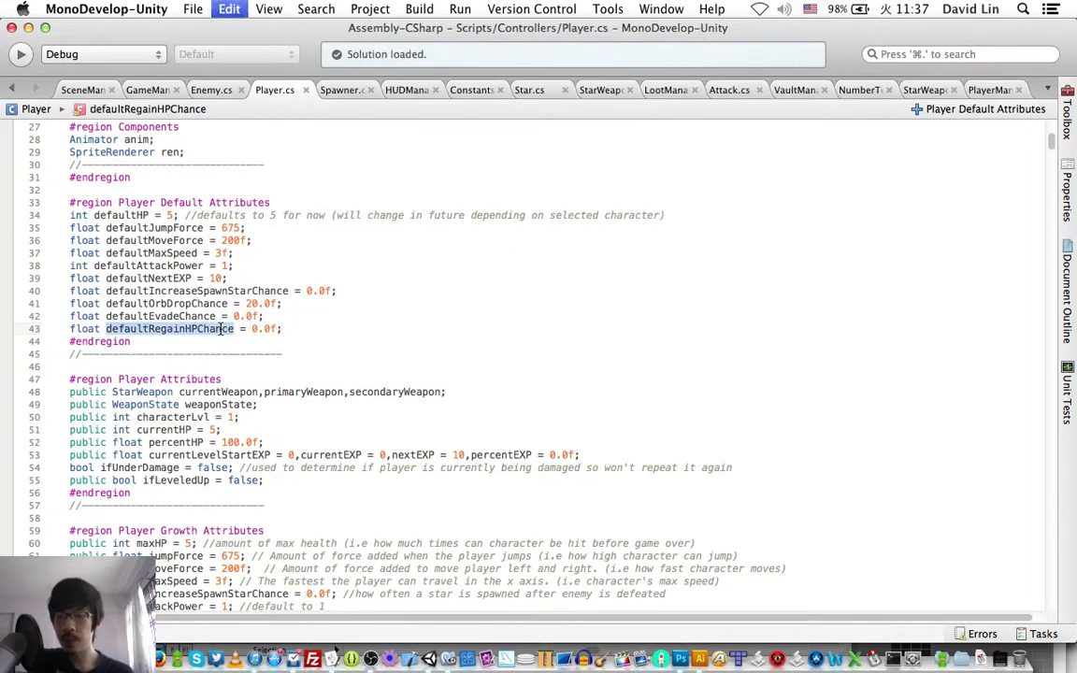
Add 'public float regainHPChance = 0.0f;' below ifCanEvade, commented 'chance to regain 1 HP for every attack on enemy', and save.
scroll(292, 322, "down", 6)
scroll(292, 323, "down", 1)
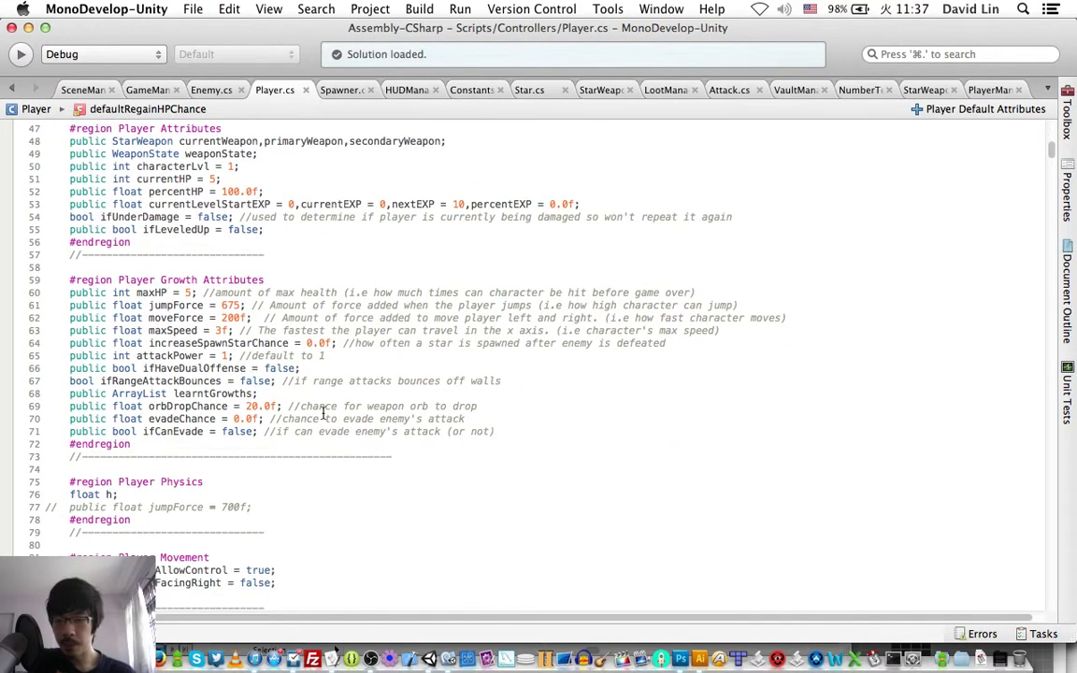
left_click(510, 431)
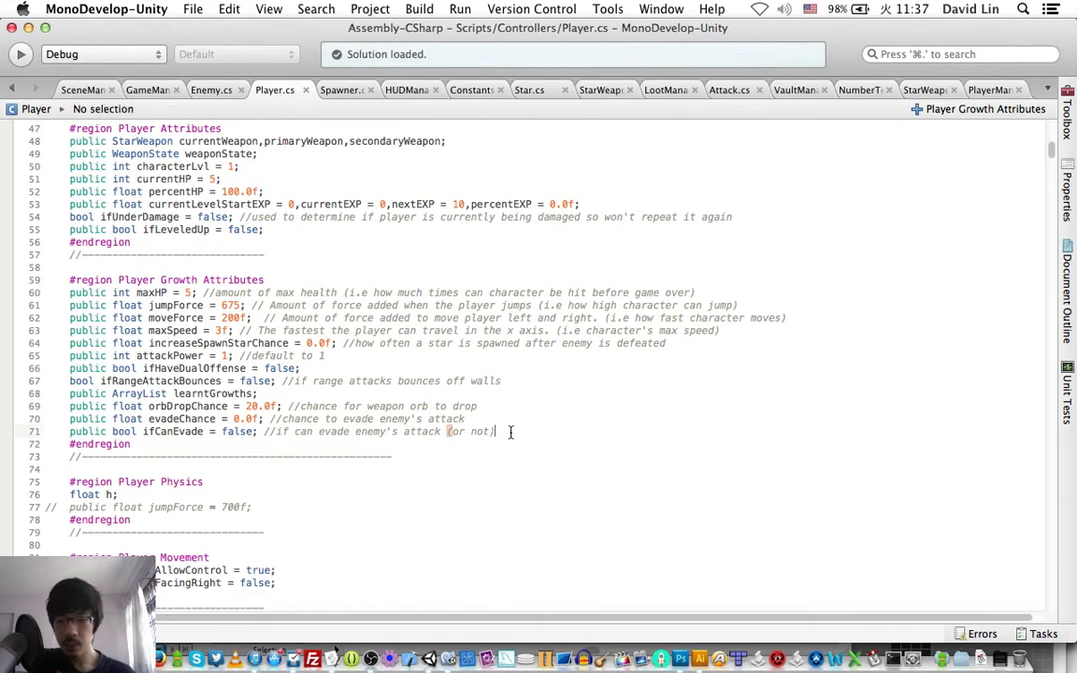
key("Return")
type("public")
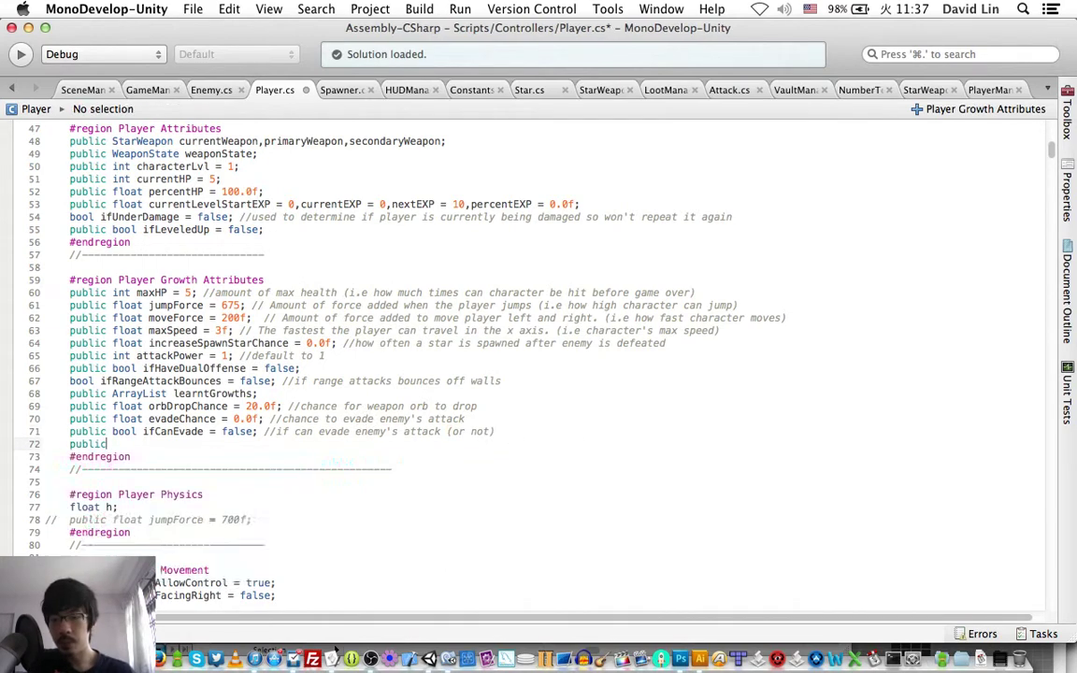
type(" float")
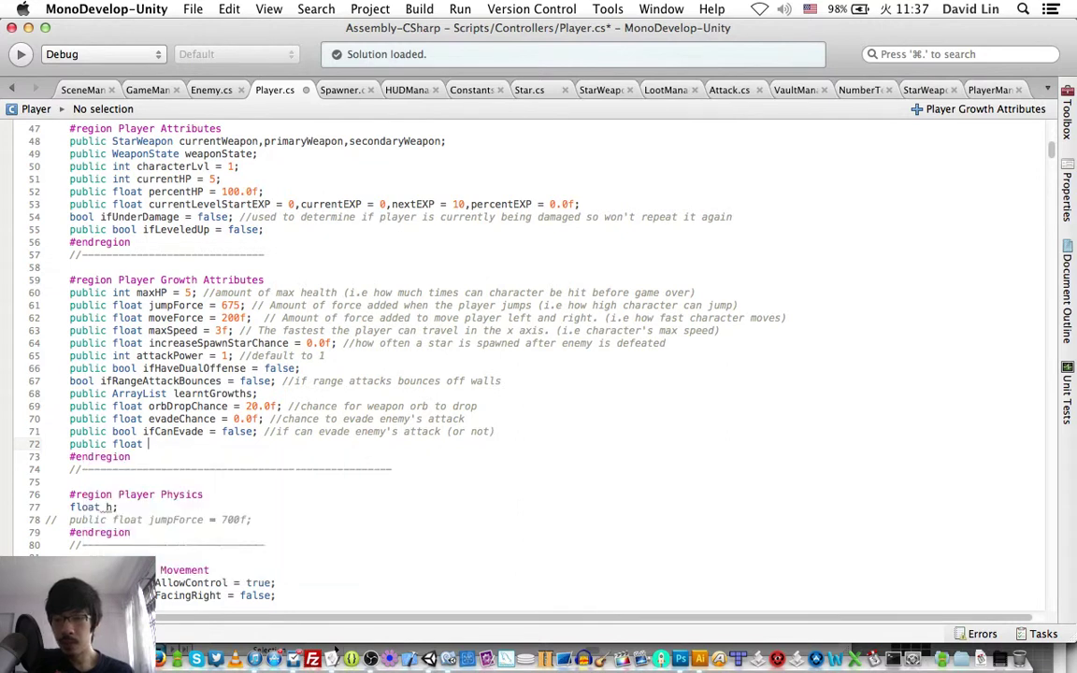
type(" regainHPChan")
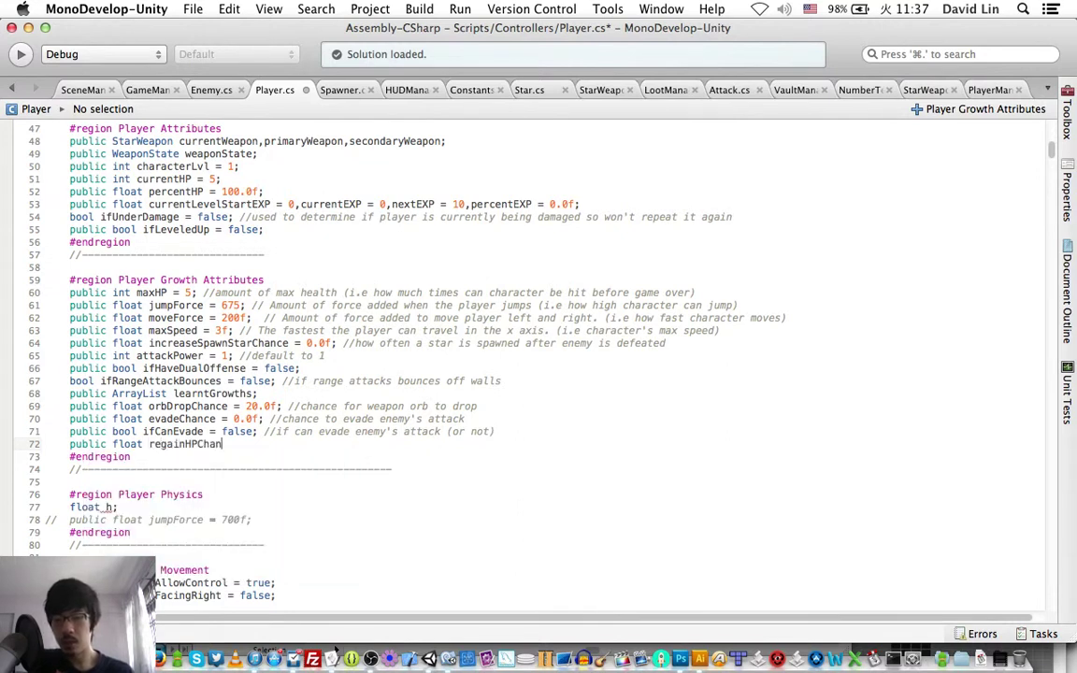
type("ce = 0.0f")
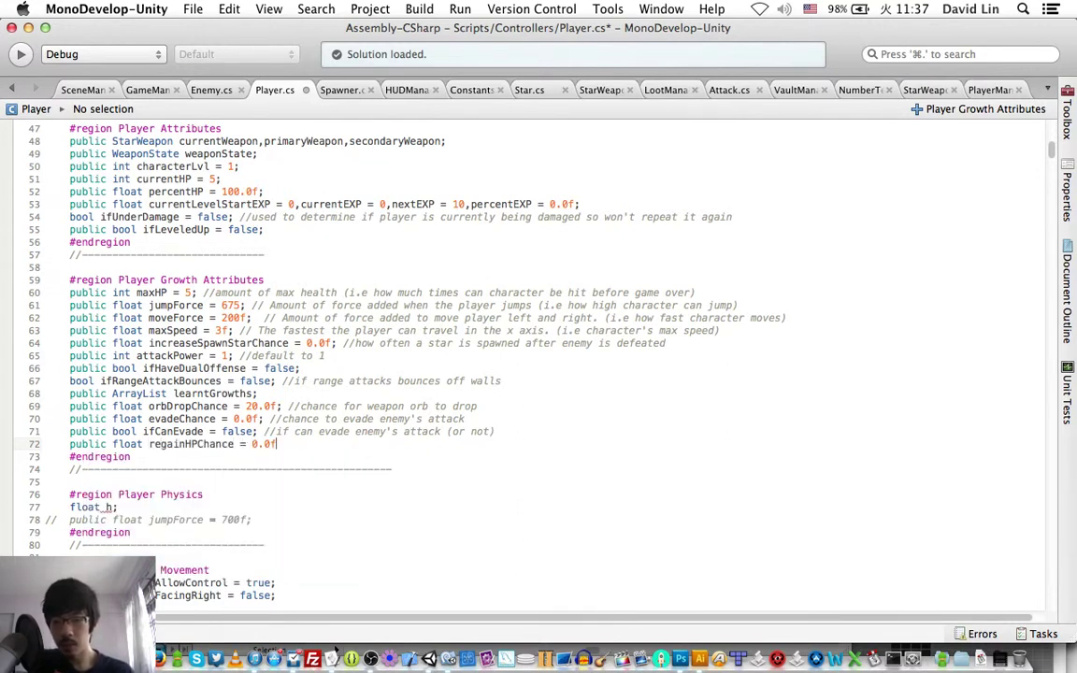
type("; //chance t")
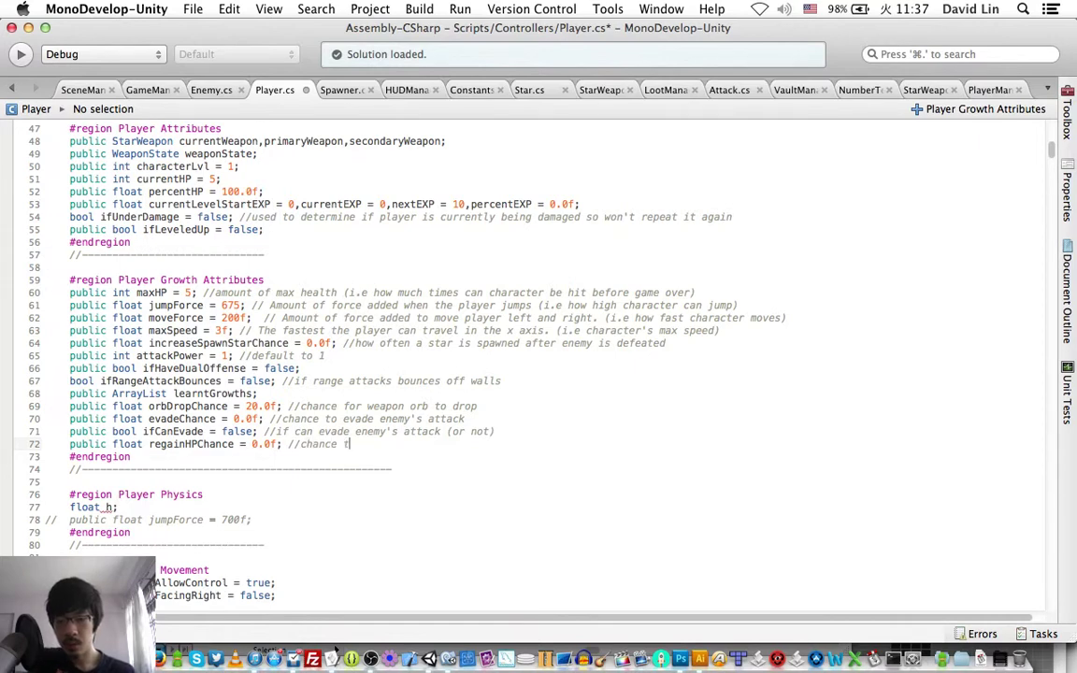
type("o regain 1")
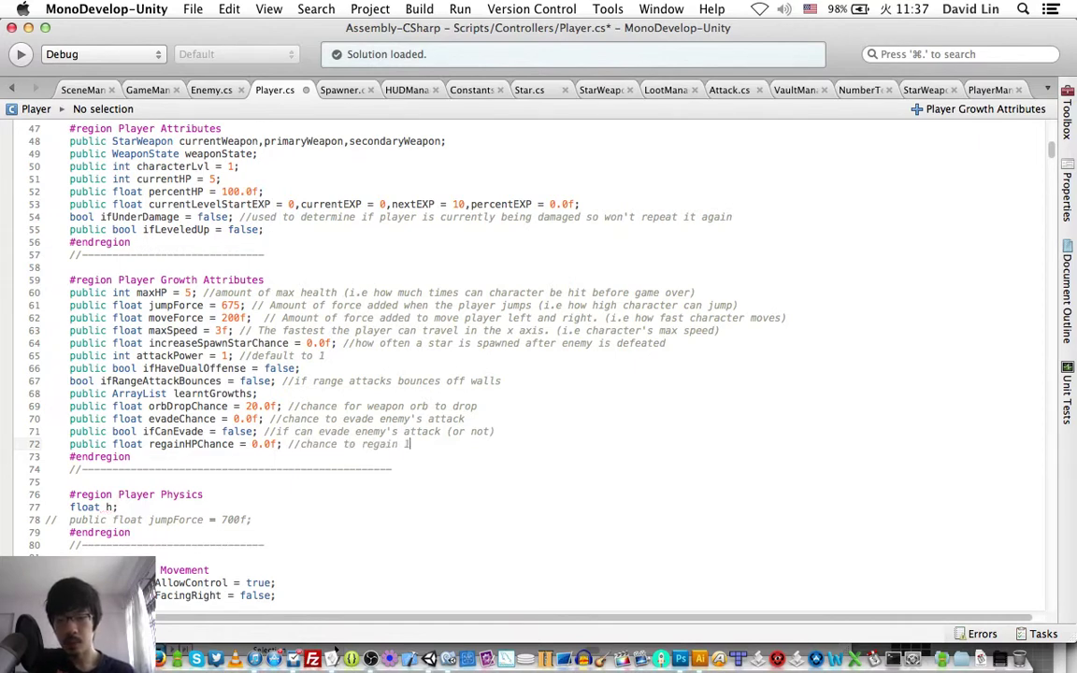
type(" HP u")
key("BackSpace")
key("BackSpace")
key("BackSpace")
type("for eve")
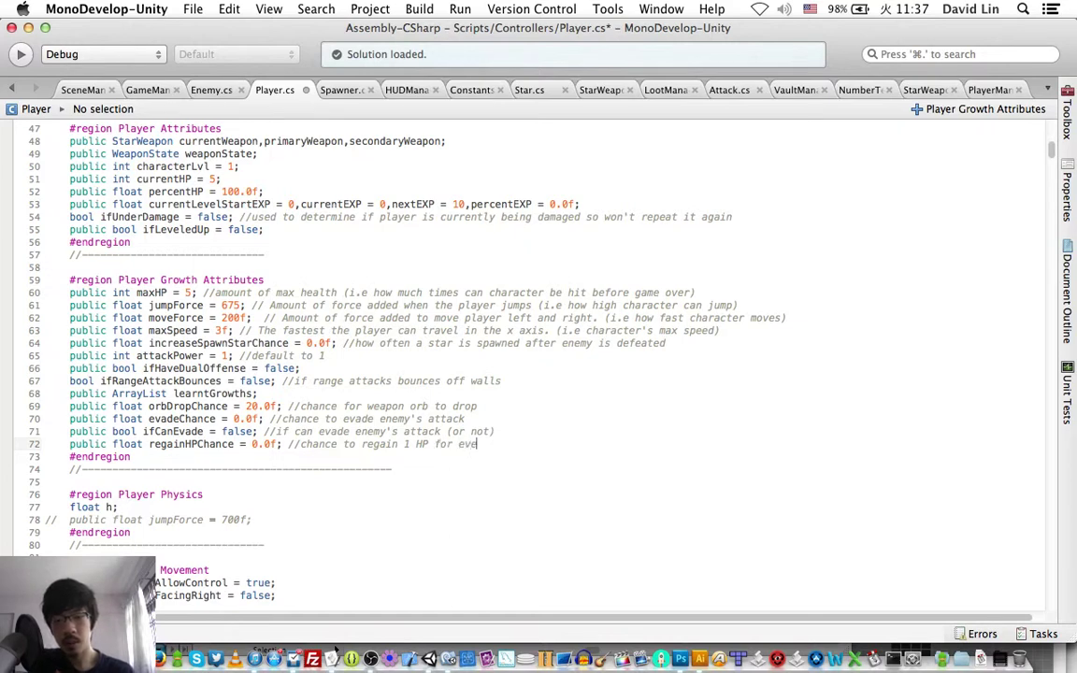
type("ry attack on ")
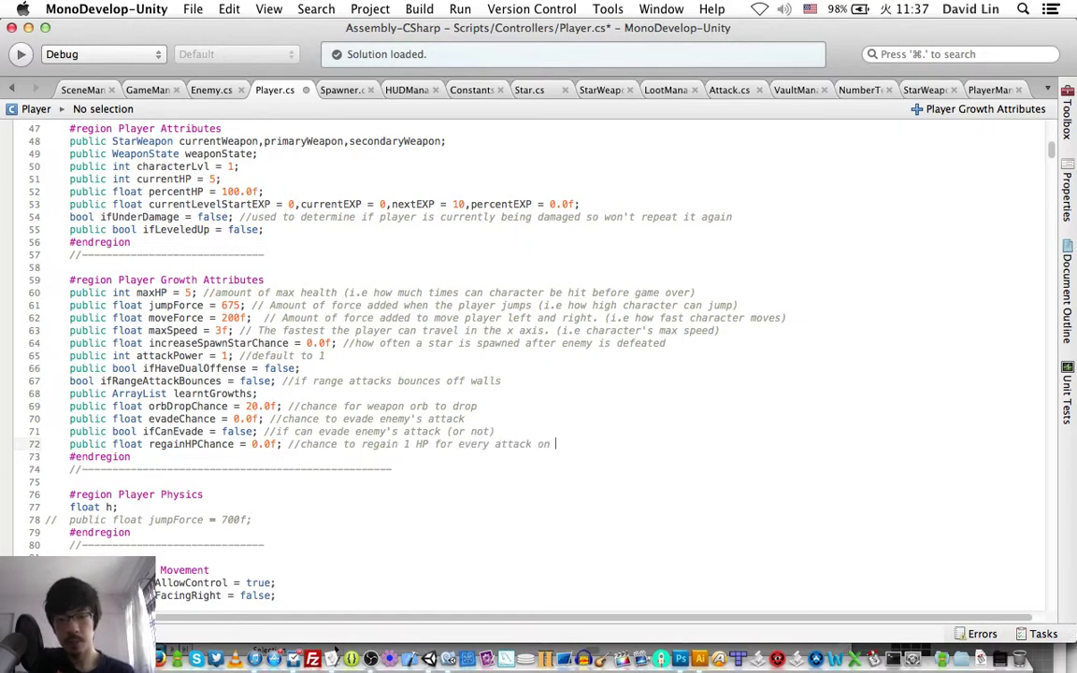
type("enemy")
key("super+s")
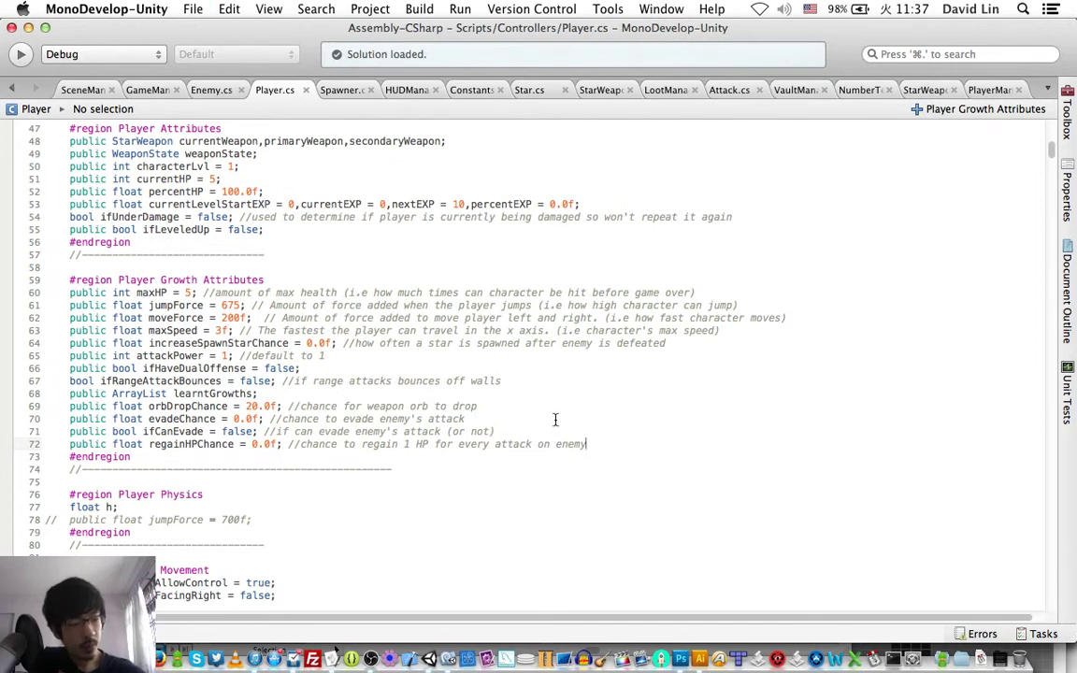
key("Return")
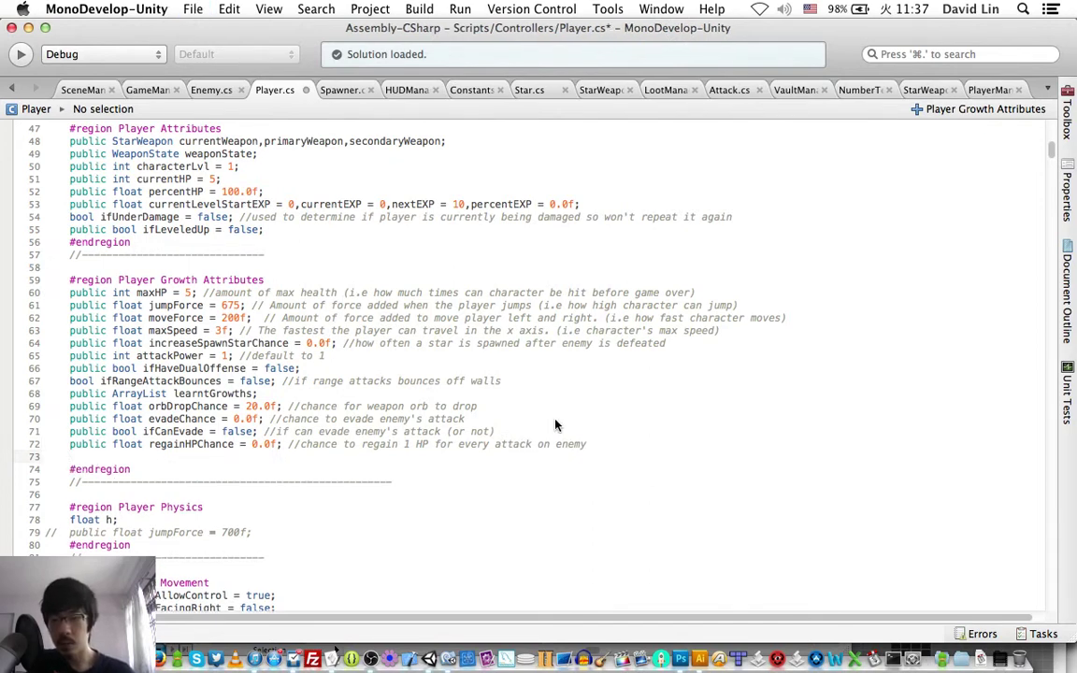
Add 'public bool ifCanRegainHP = false;' commented 'if can regain HP for every attack on enemy', and save.
type("public ")
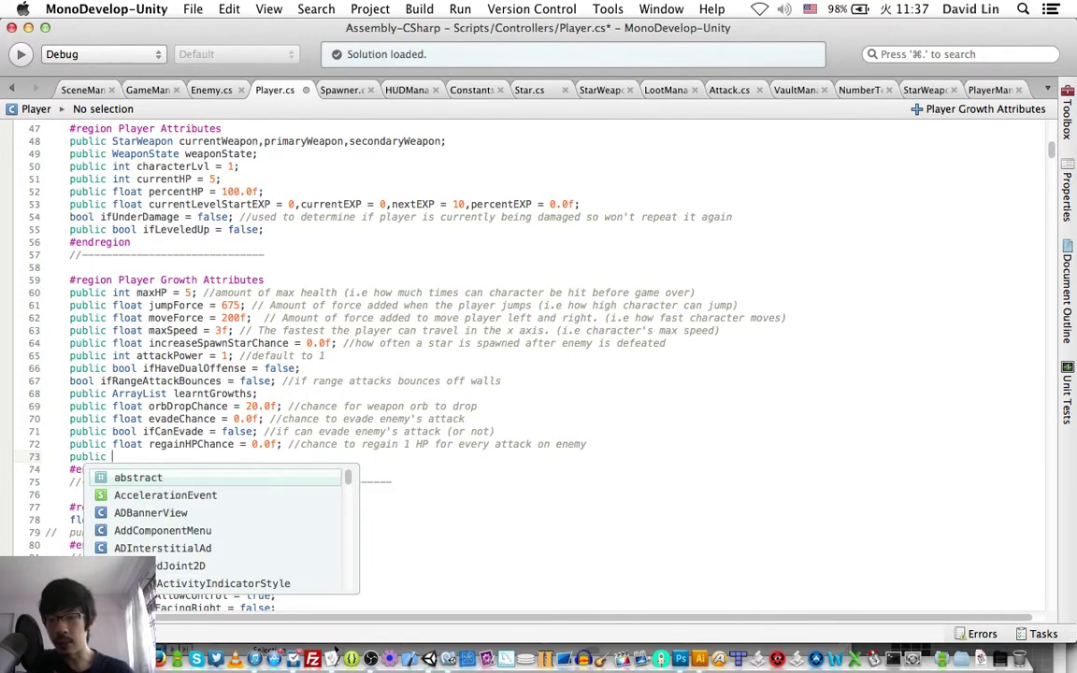
type("bool if")
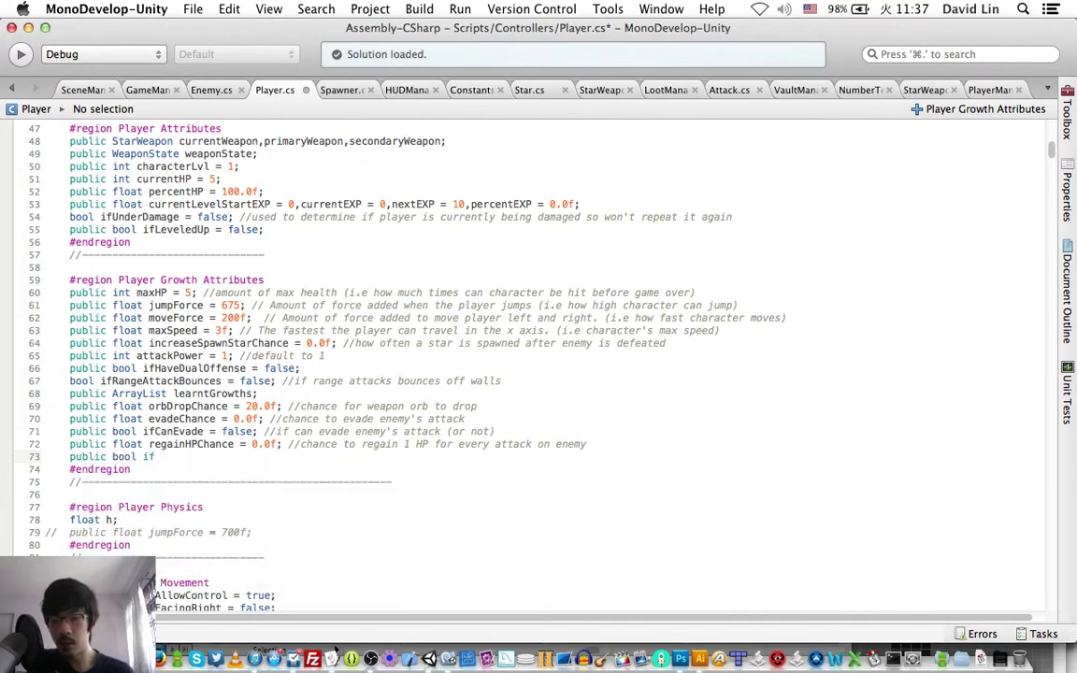
type("CanREg")
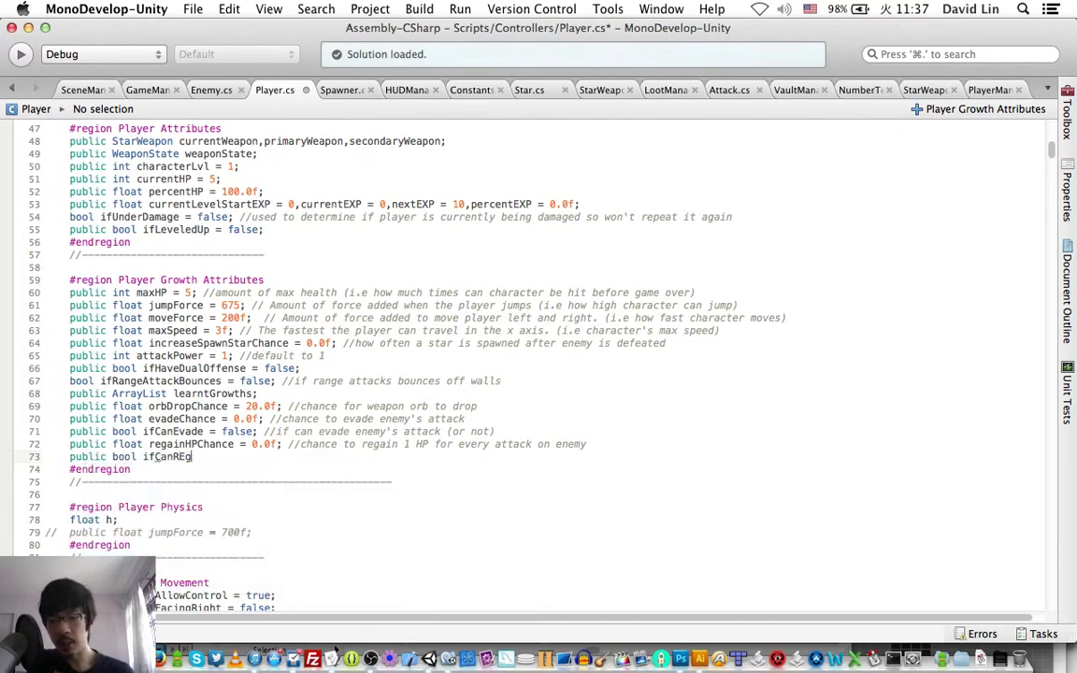
type("ain")
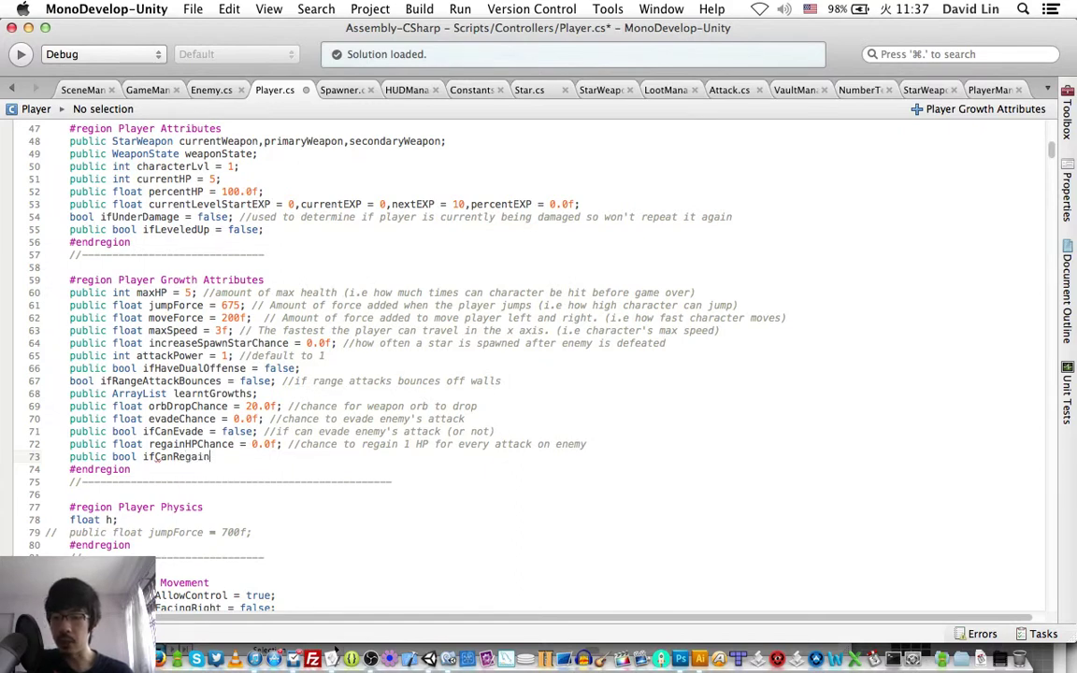
type("HPE")
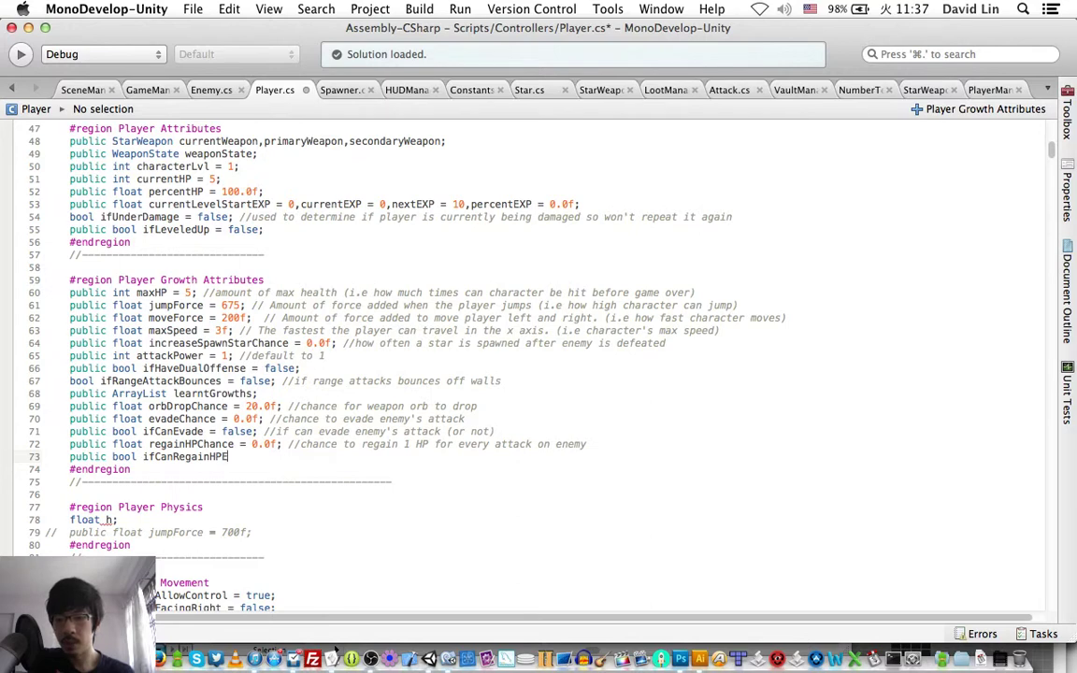
key("BackSpace")
type("false; //i")
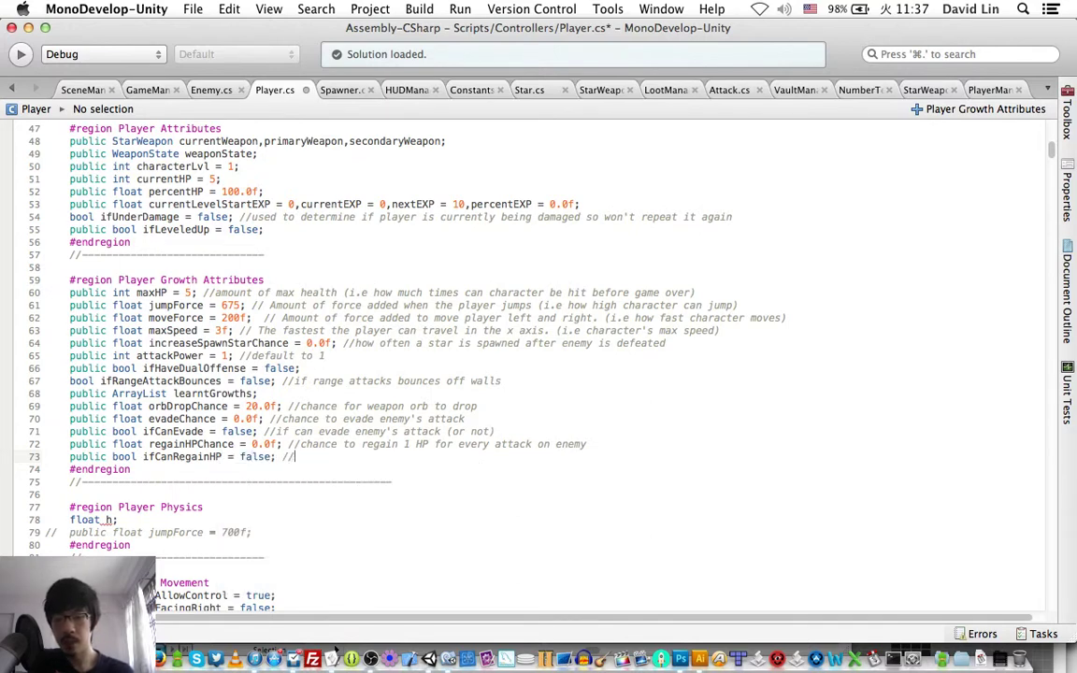
type("f can regain")
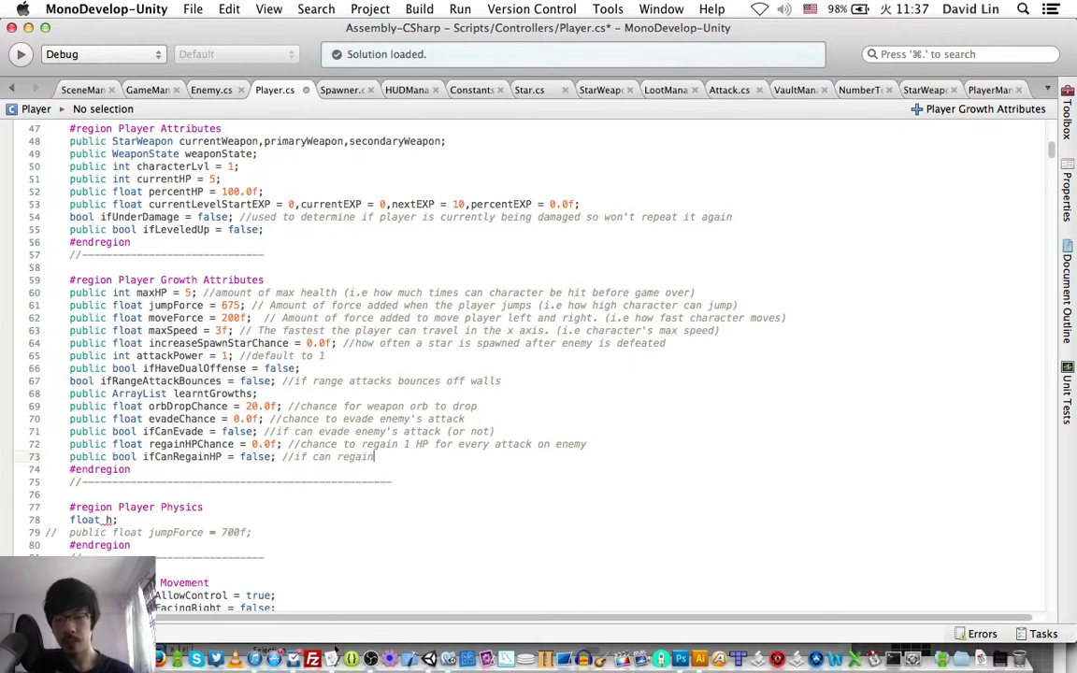
type(" HP")
type(" for every")
key("Up")
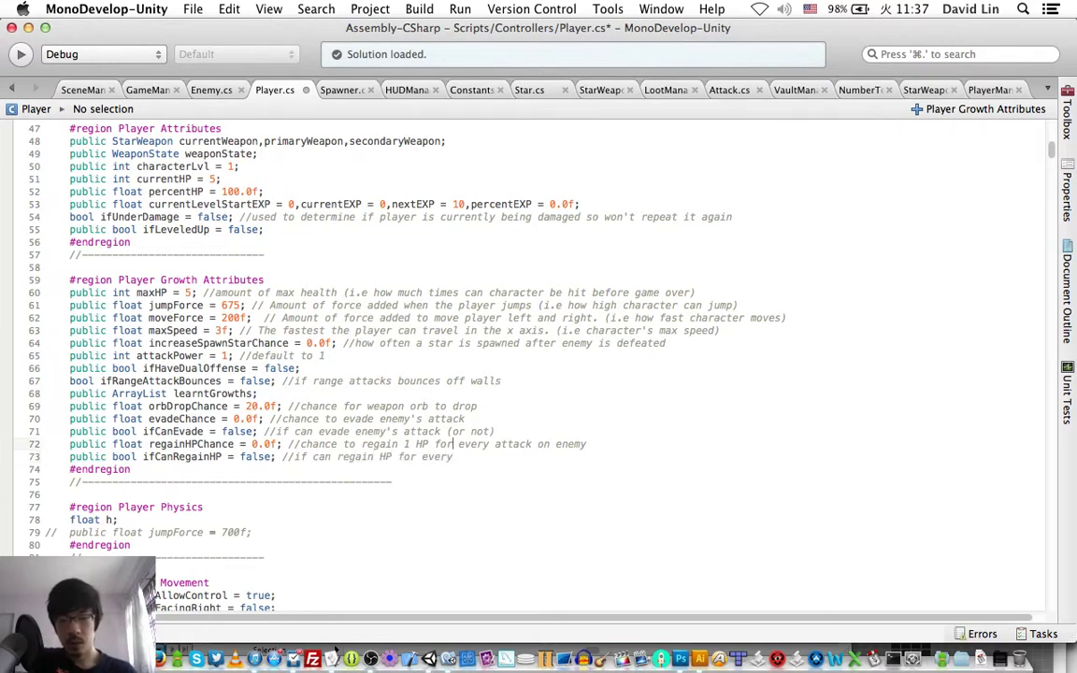
key("alt+shift+Right")
key("alt+shift+Right")
key("alt+shift+Right")
key("alt+shift+Right")
key("super+c")
key("Down")
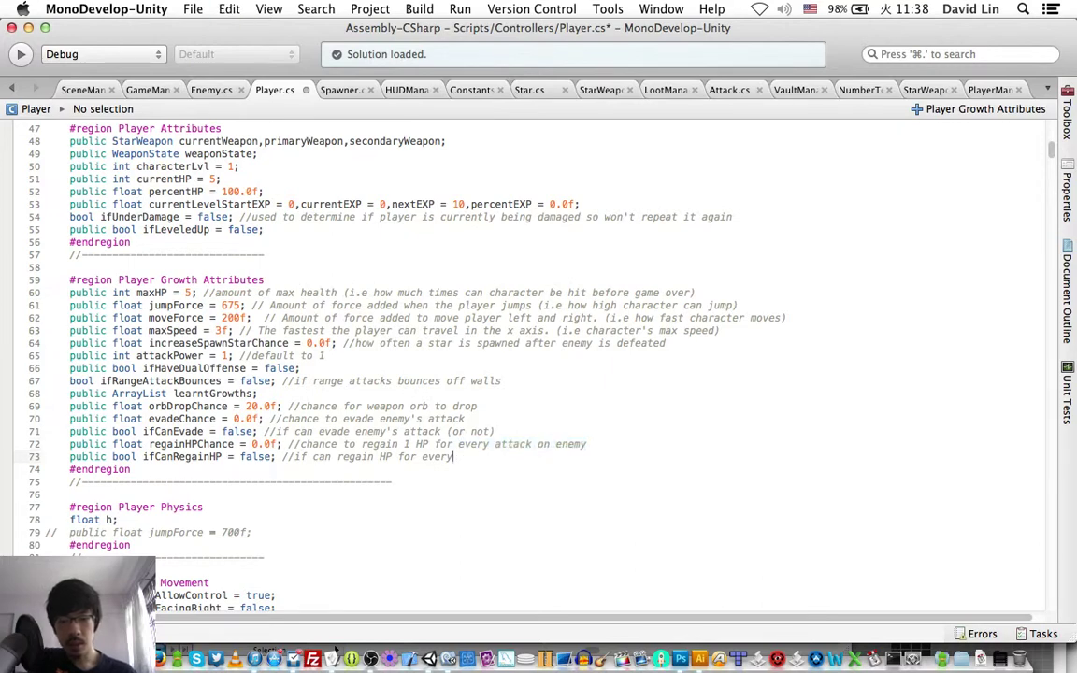
key("alt+shift+Left")
key("super+v")
key("Down")
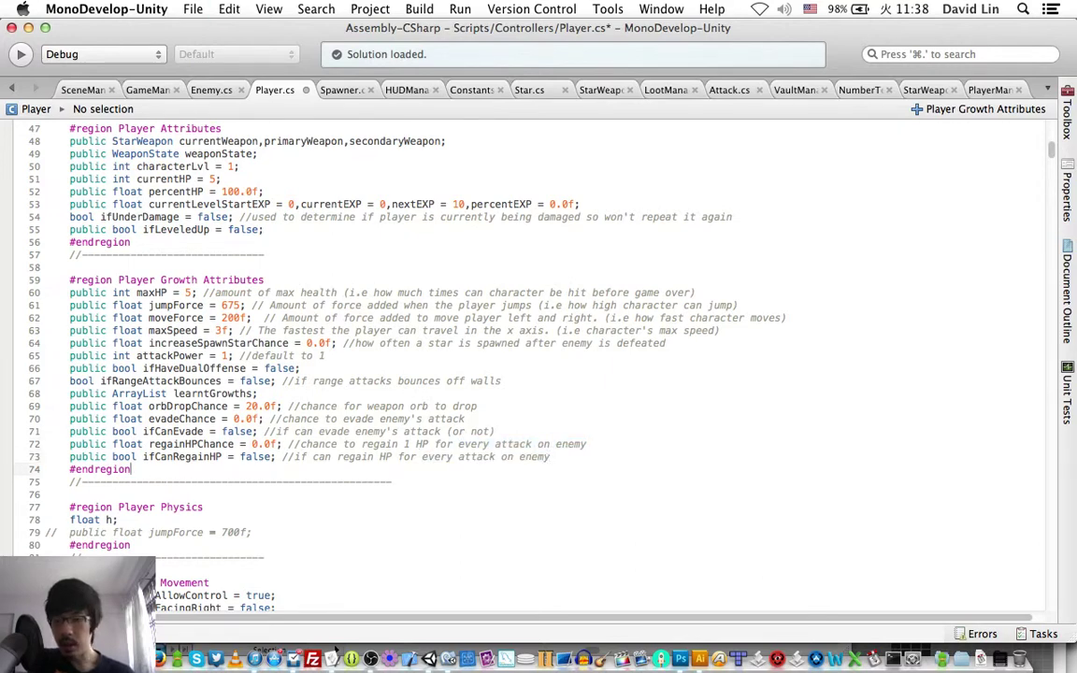
key("super+s")
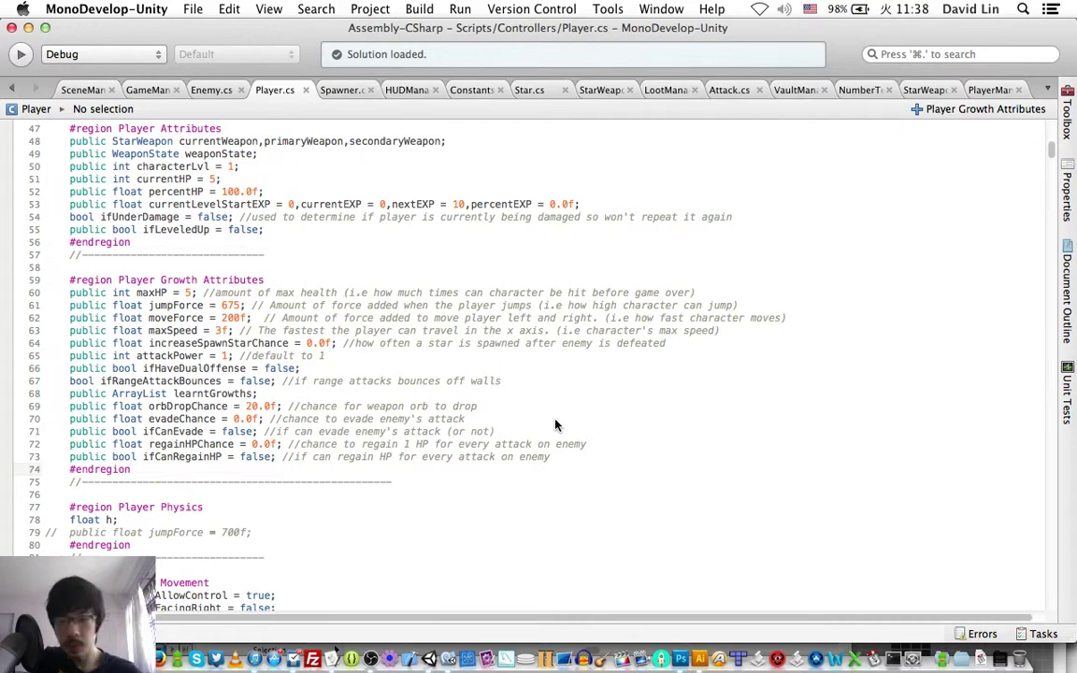
Delete the commented-out TODO lines in Player.cs's Reset method and save.
scroll(456, 412, "down", 5)
scroll(453, 411, "down", 5)
scroll(452, 411, "down", 5)
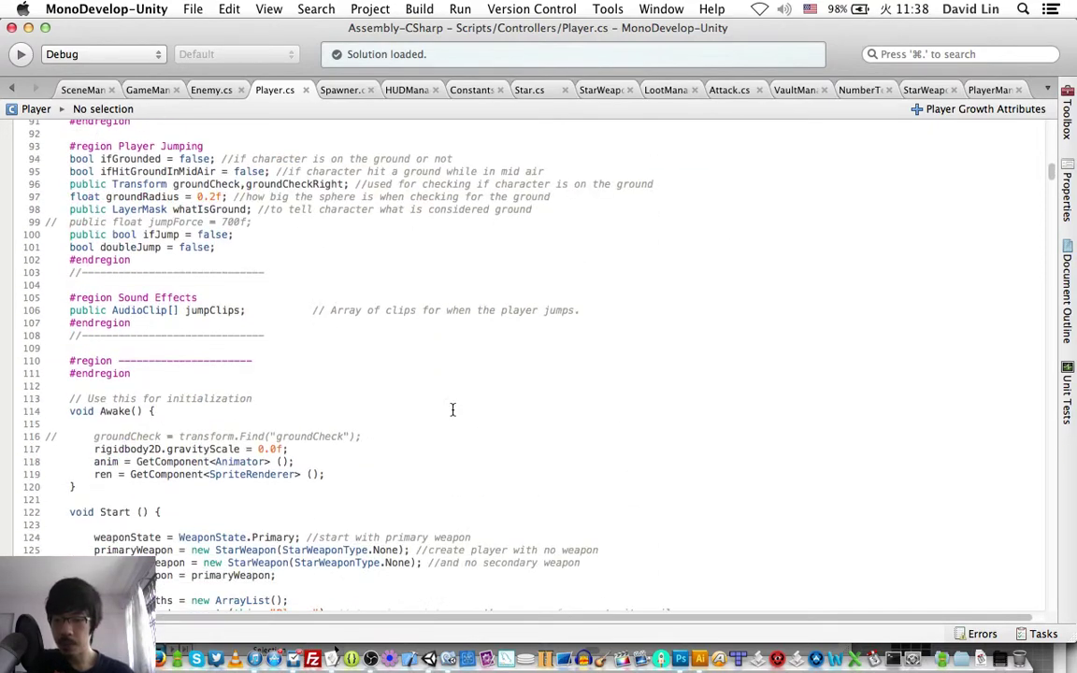
scroll(452, 409, "down", 3)
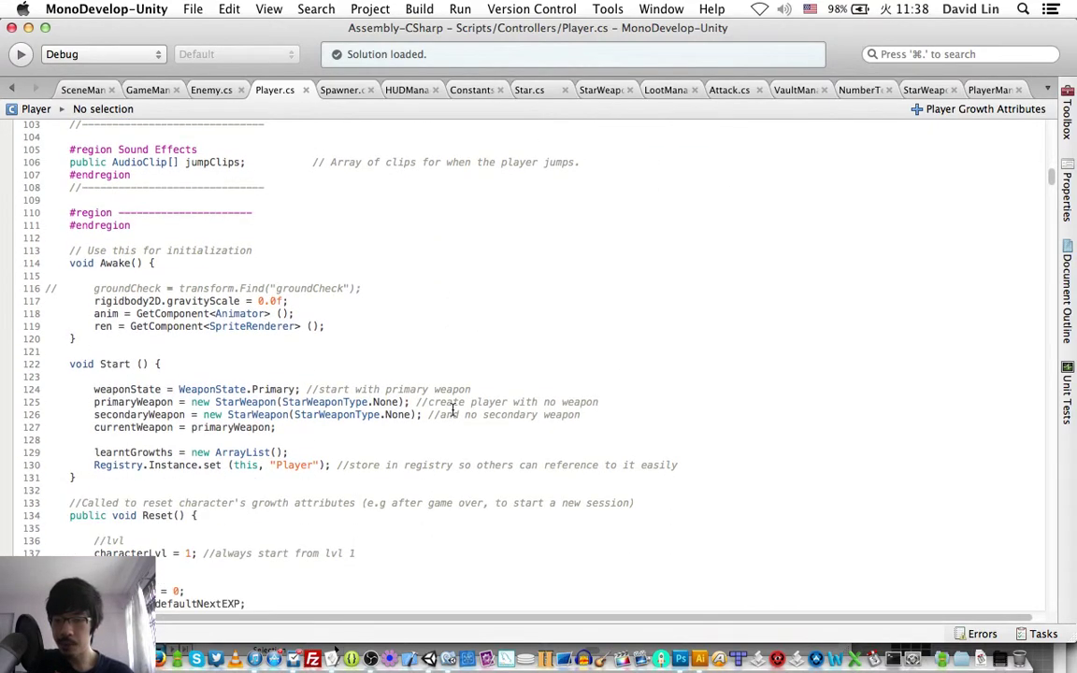
scroll(452, 409, "down", 5)
scroll(452, 409, "down", 3)
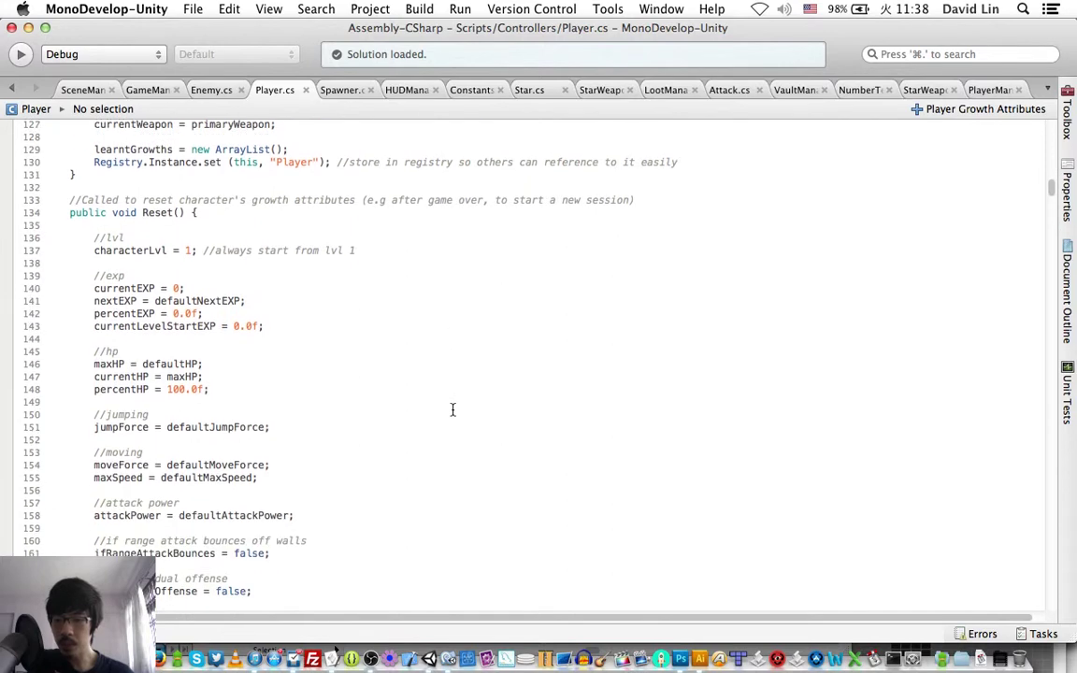
double_click(142, 214)
scroll(248, 281, "down", 3)
scroll(248, 281, "down", 6)
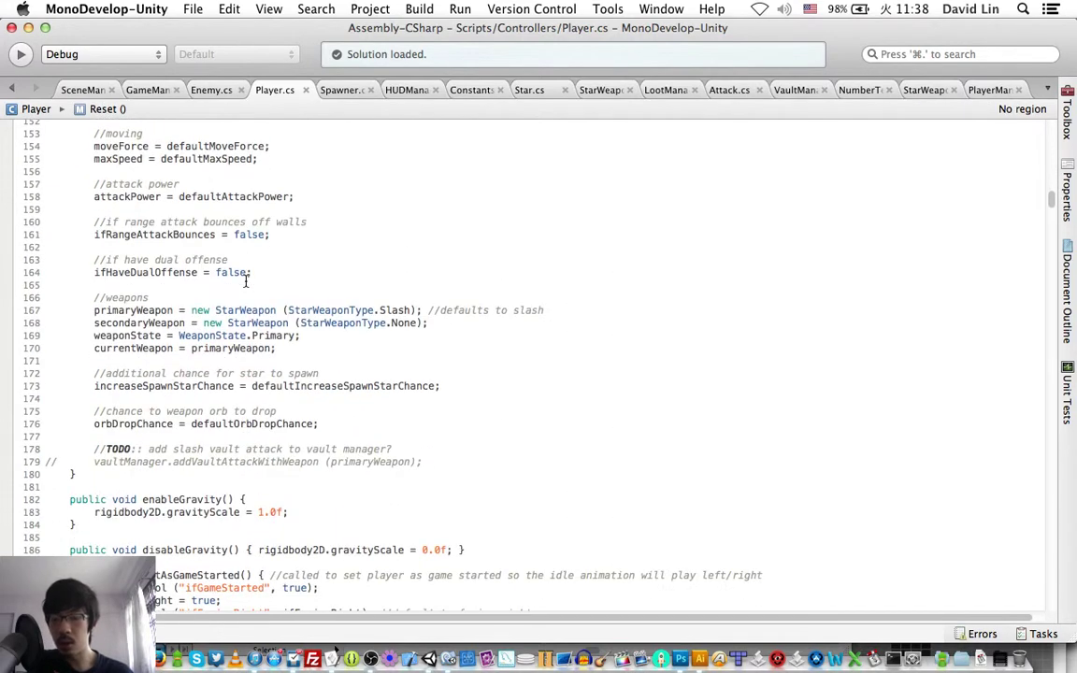
triple_click(264, 450)
left_click(446, 465, "shift")
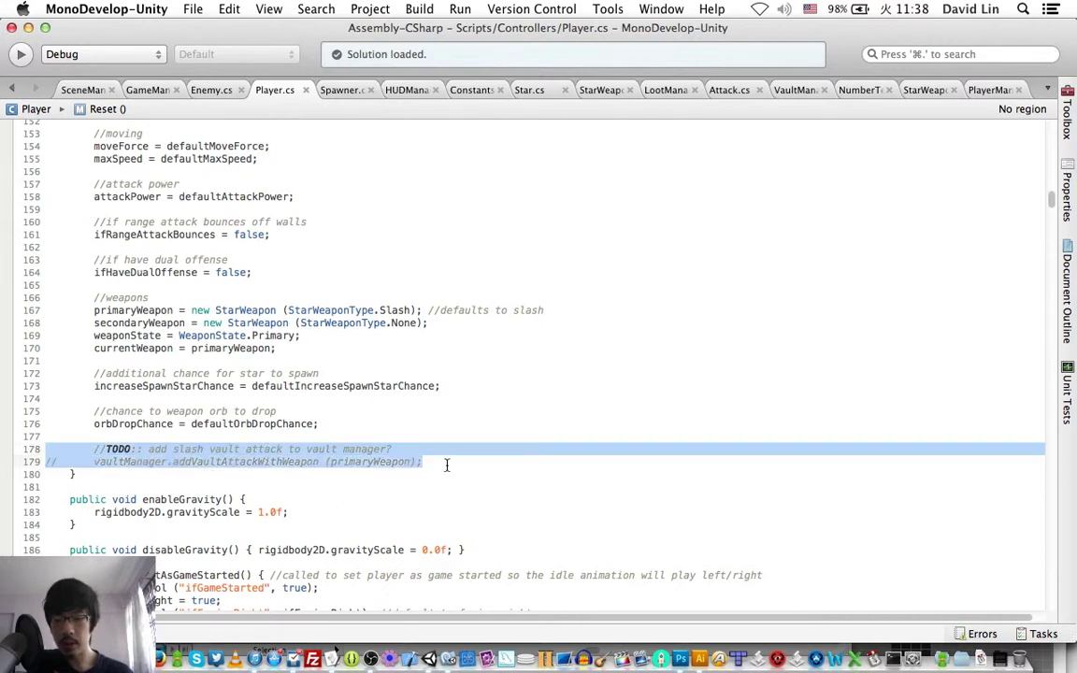
key("BackSpace")
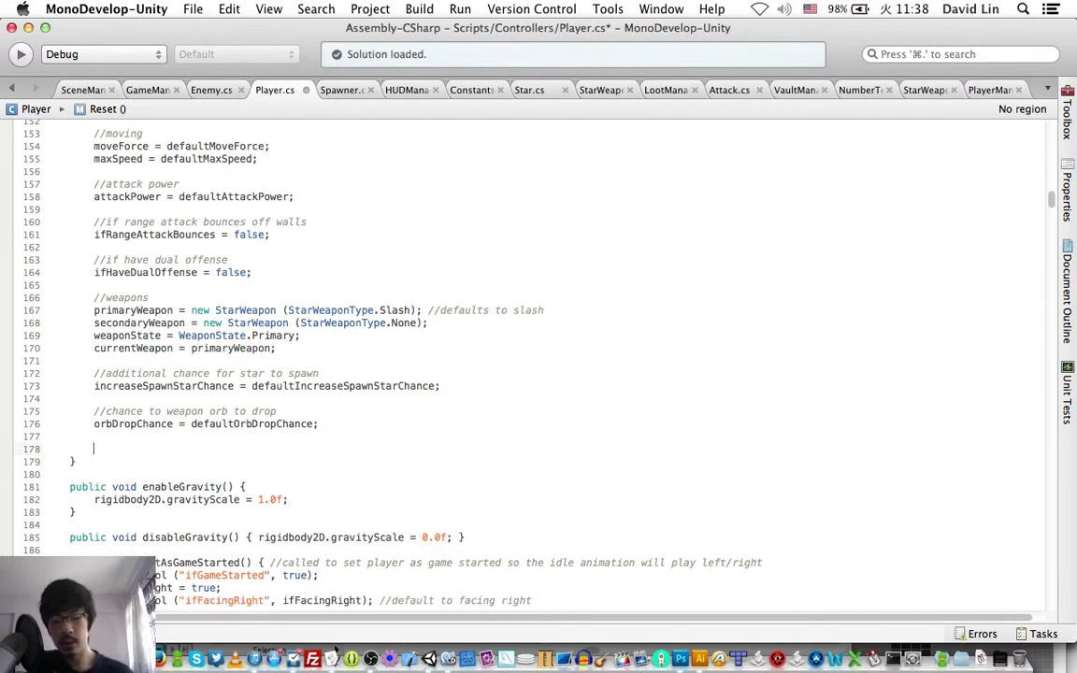
key("super+s")
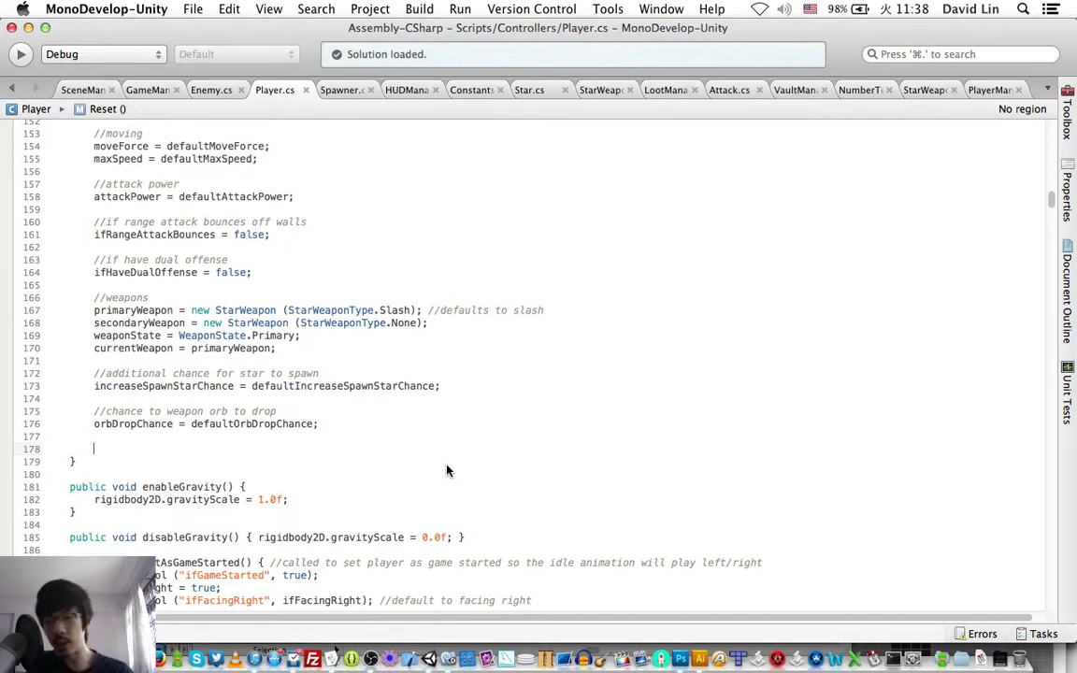
Add 'evadeChance = defaultEvadeChance;' to Reset.
type("default")
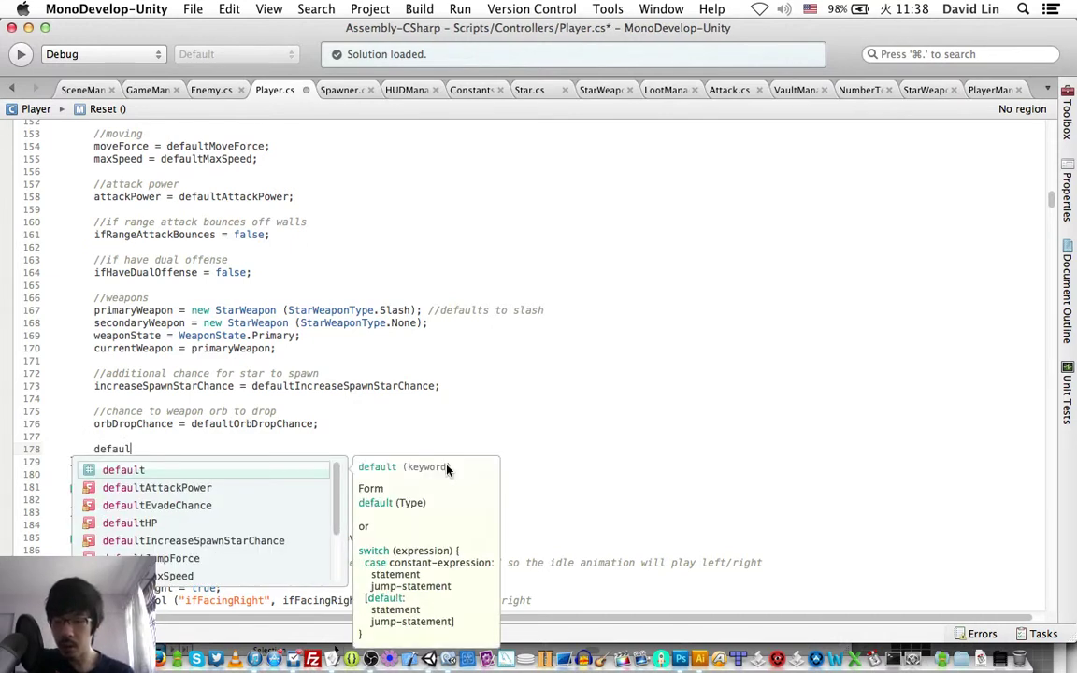
key("Down")
key("Down")
key("Return")
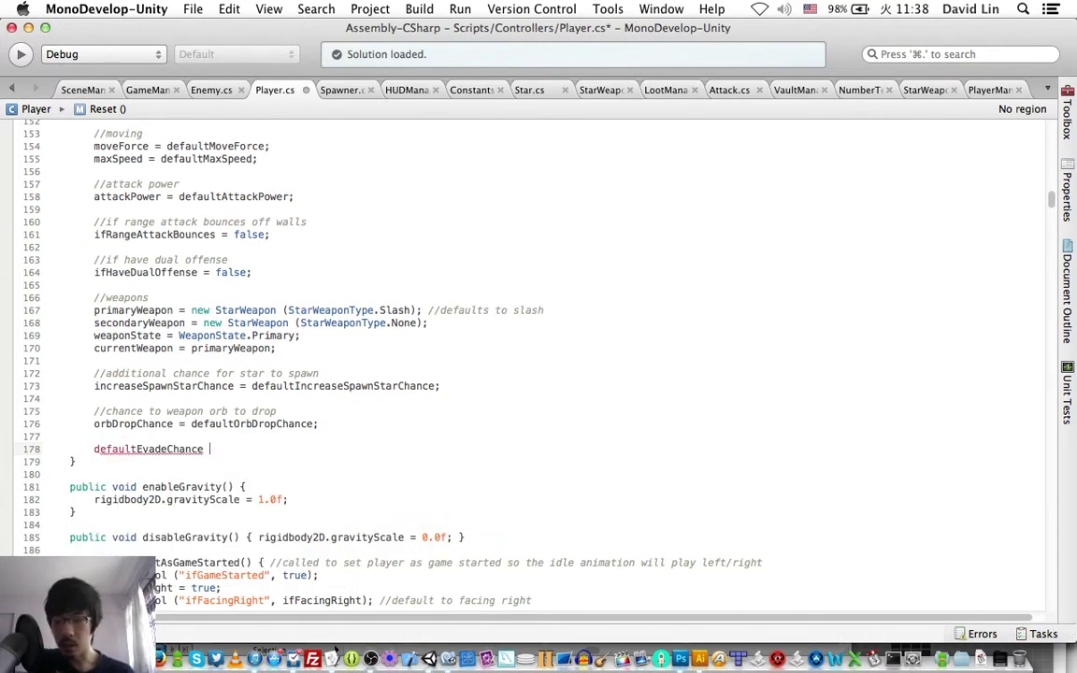
key("alt+shift+Left")
type("evadeChance =")
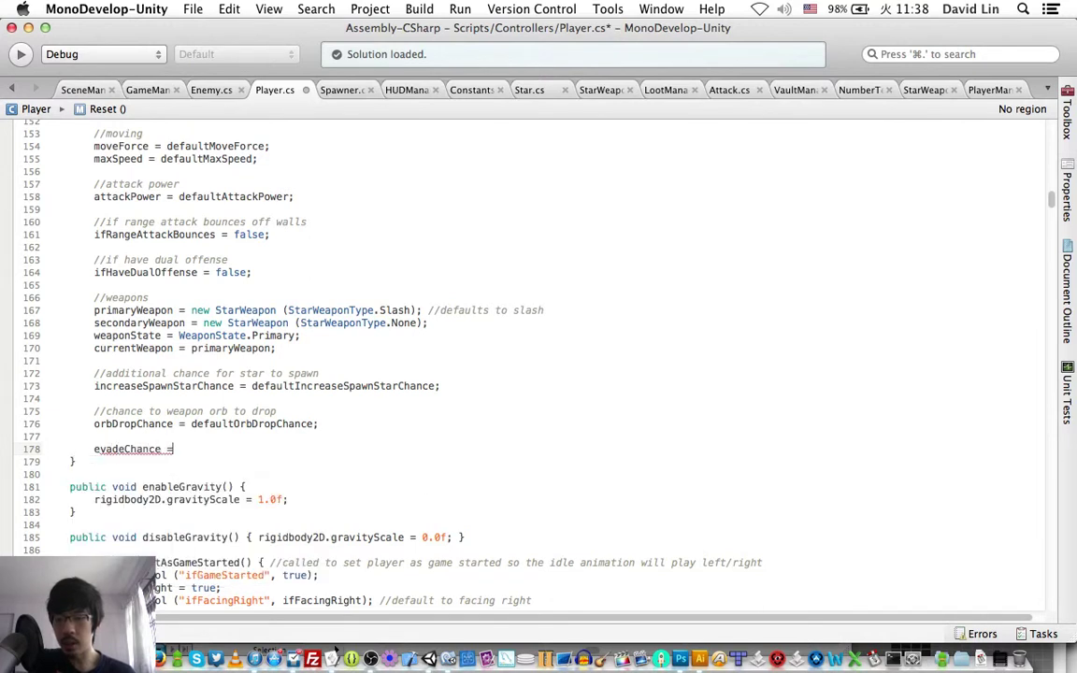
type(" def")
key("Down")
key("Down")
key("Return")
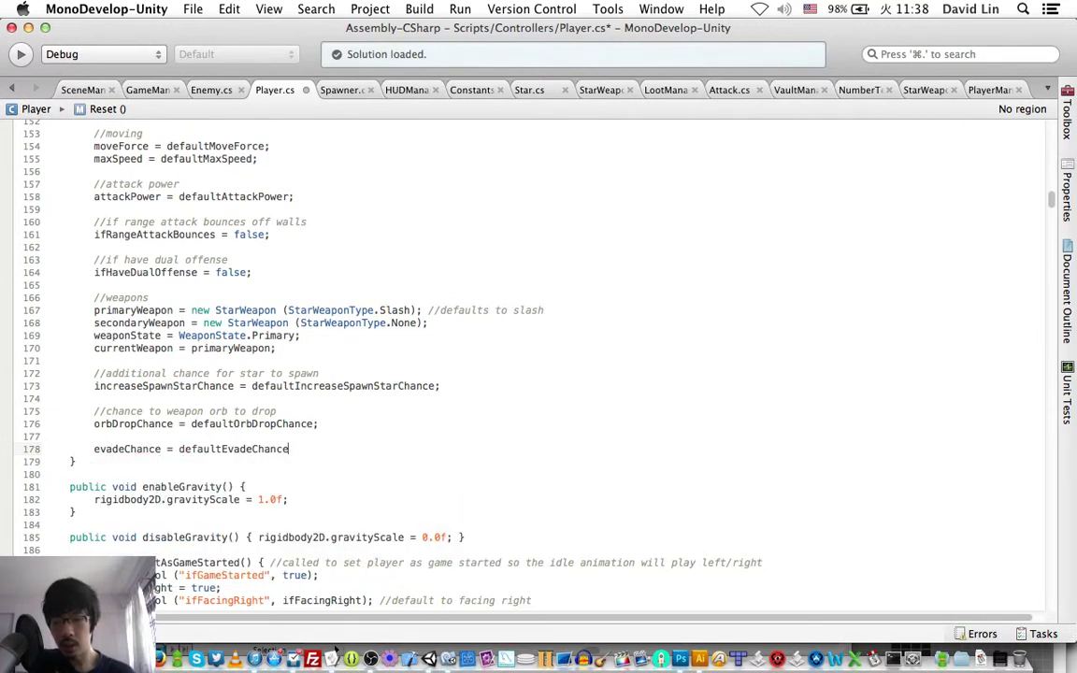
type(";")
key("Return")
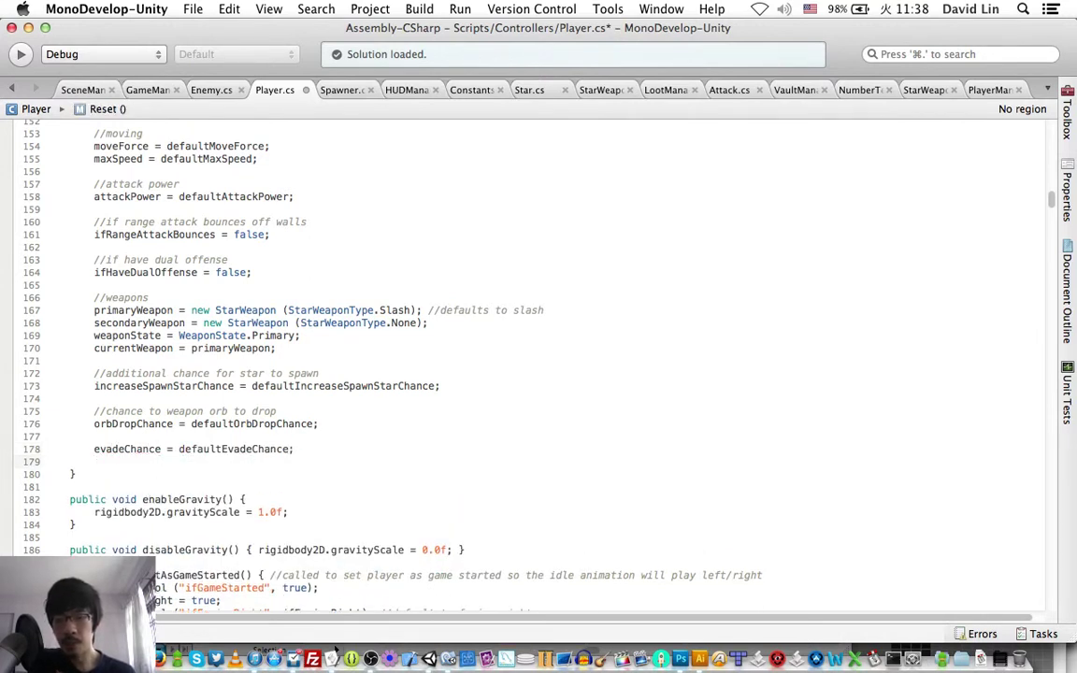
Add 'regainHPChance = defaultRegainHPChance;', save, and open a blank line above the evadeChance reset.
type("rega")
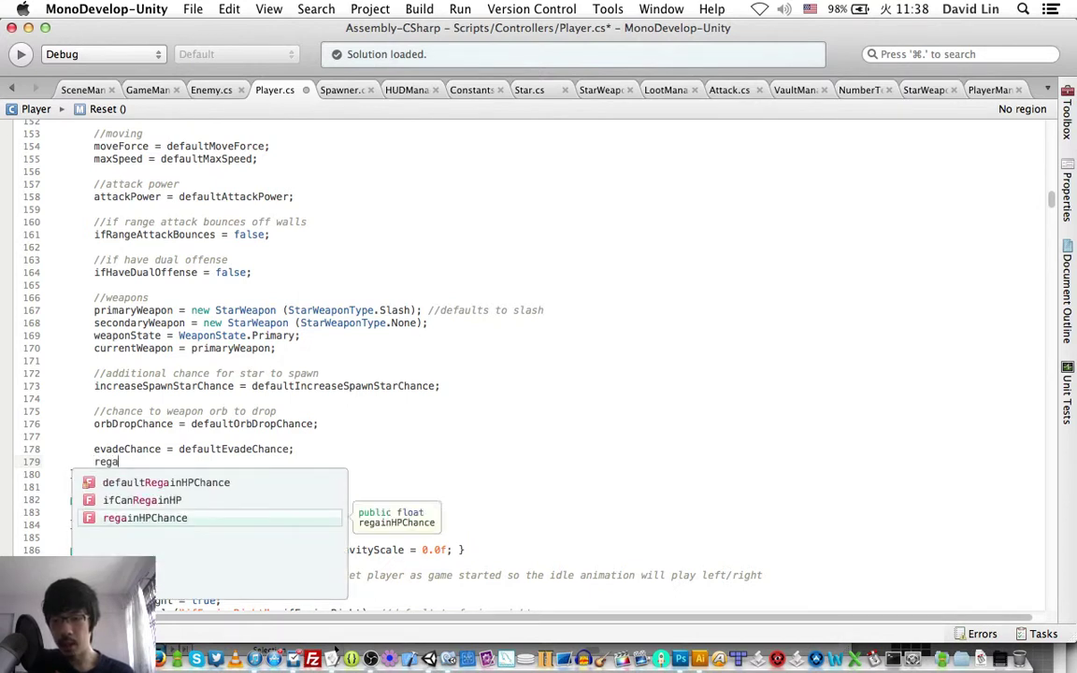
key("Return")
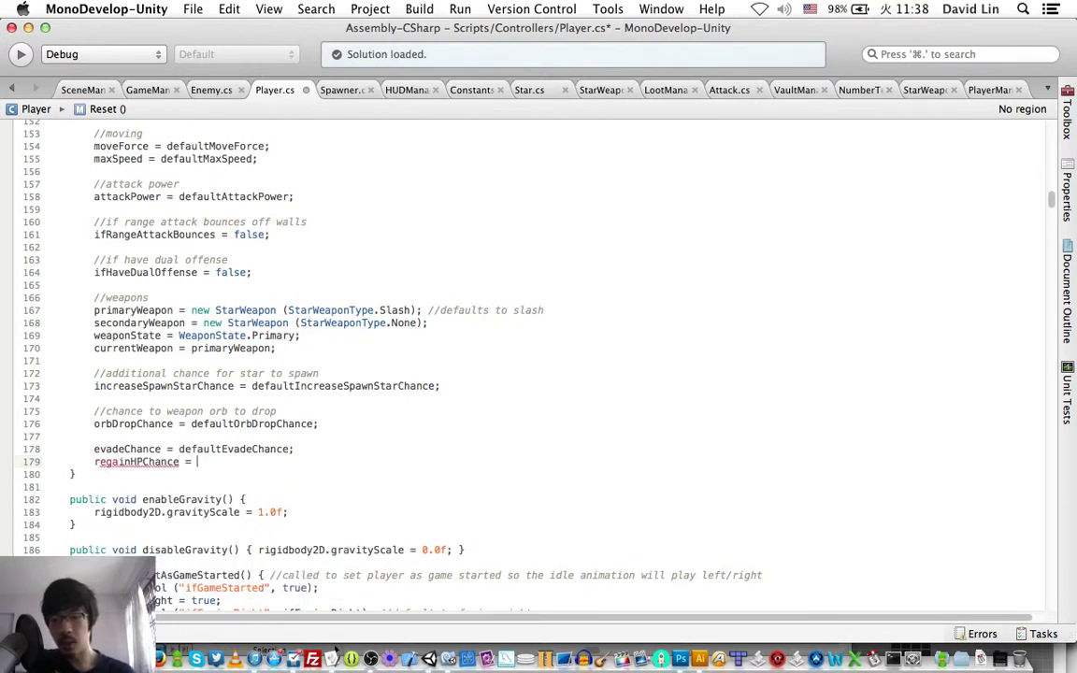
type("defau")
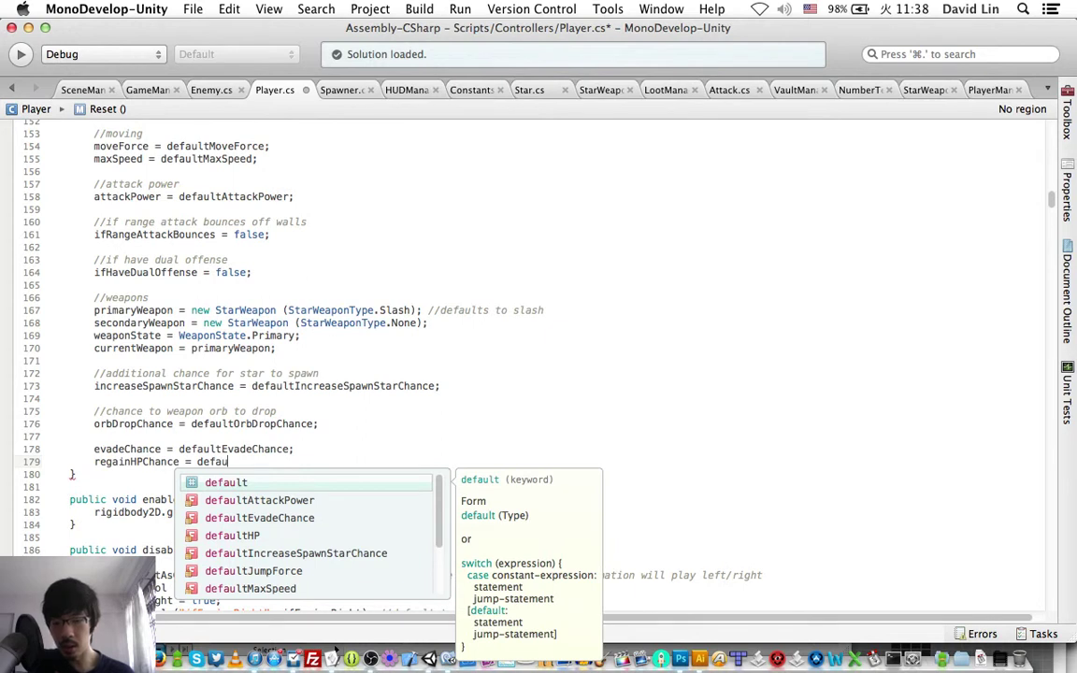
key("Down")
key("Down")
key("Down")
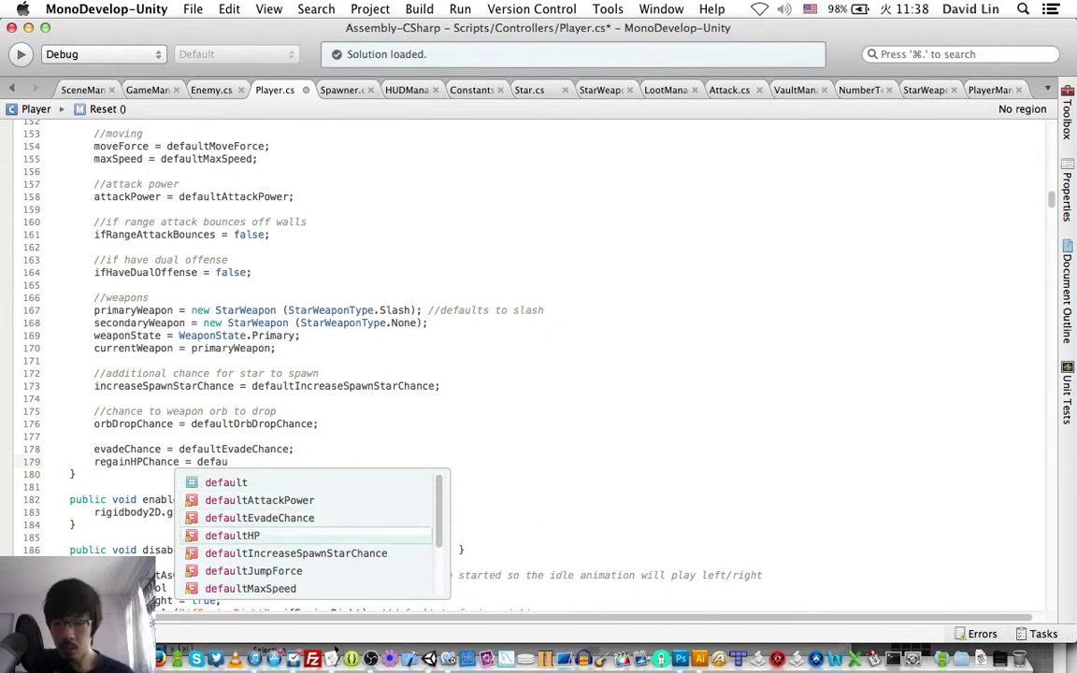
key("Down")
key("Down")
key("Down")
key("Down")
key("Down")
key("Down")
key("Up")
key("Return")
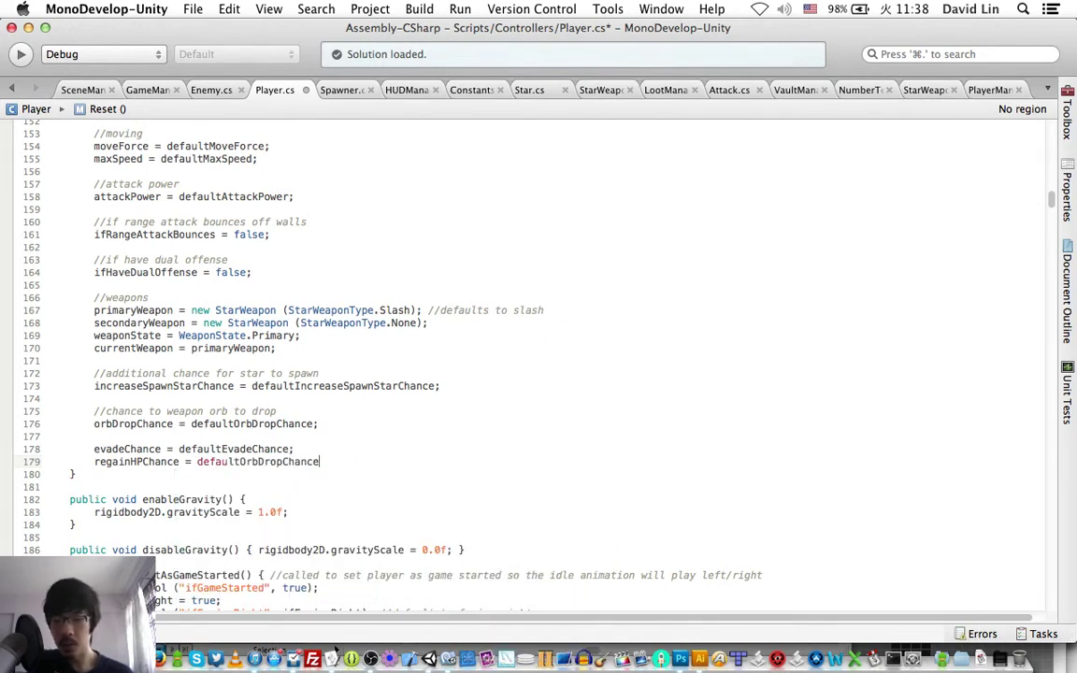
double_click(257, 461)
type("def")
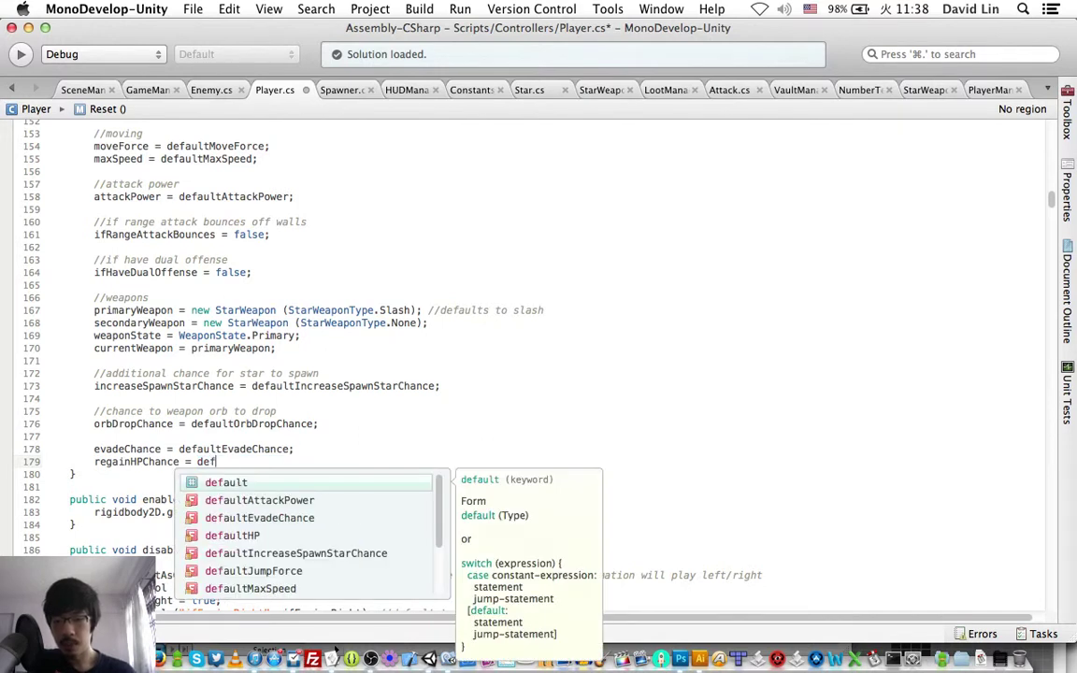
type("ault")
key("Down")
key("Down")
key("Down")
key("Down")
key("Down")
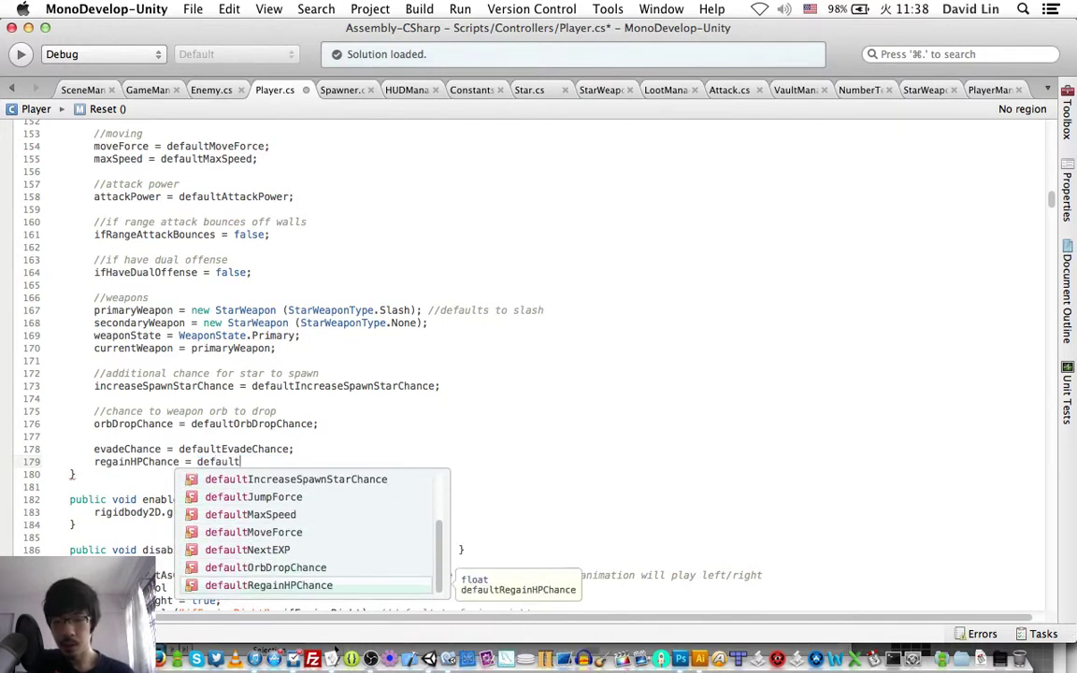
key("Return")
type(";")
key("ctrl+s")
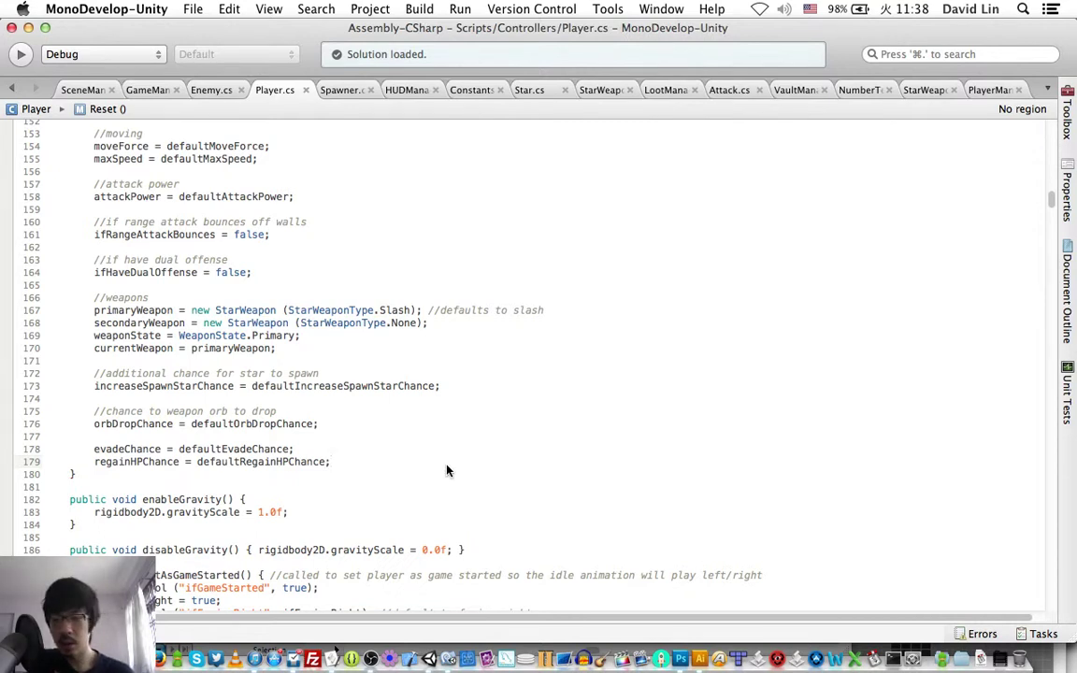
key("Up")
key("Return")
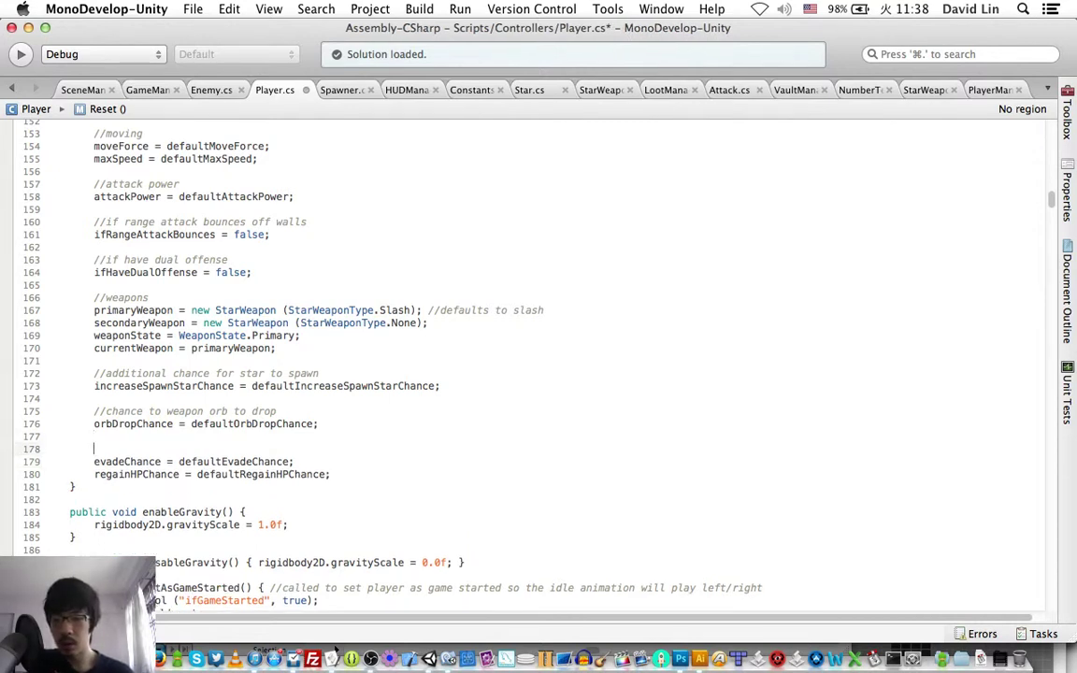
Add the comment '//reset chances for accidental reflexes/drink up' above the chance resets.
type("//reset chances")
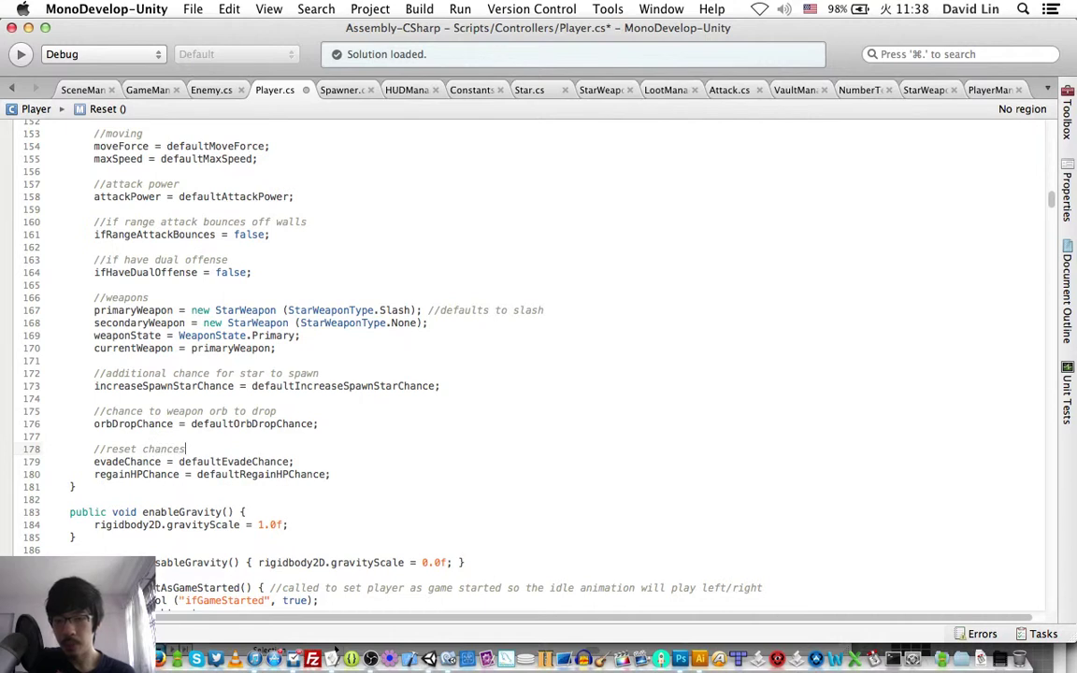
type(" for ")
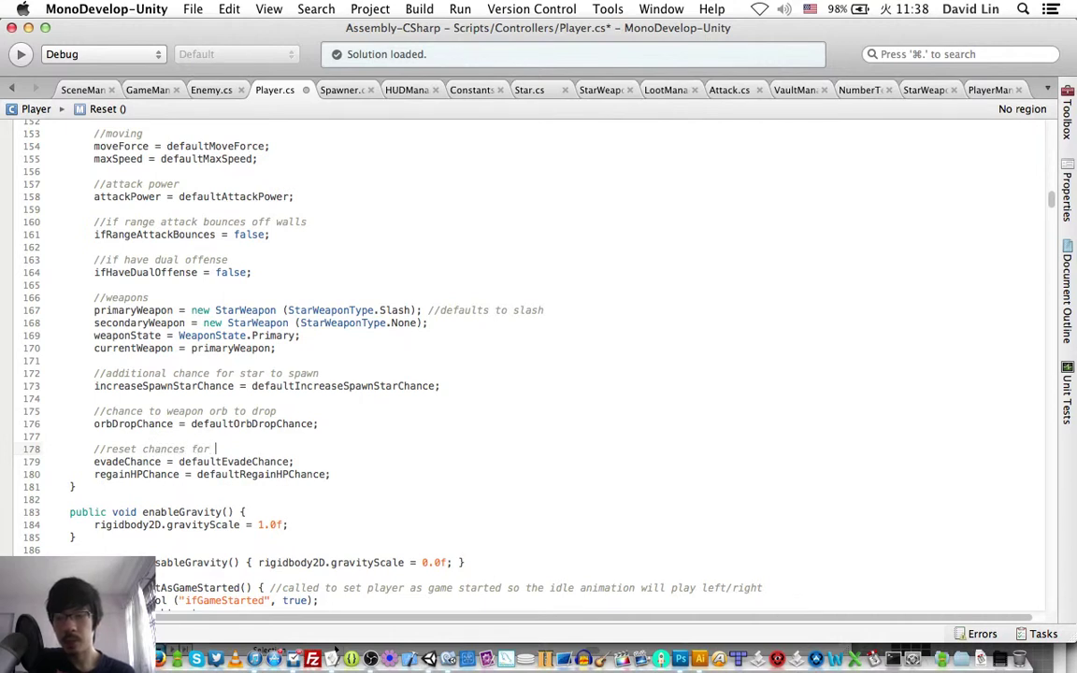
type("addit")
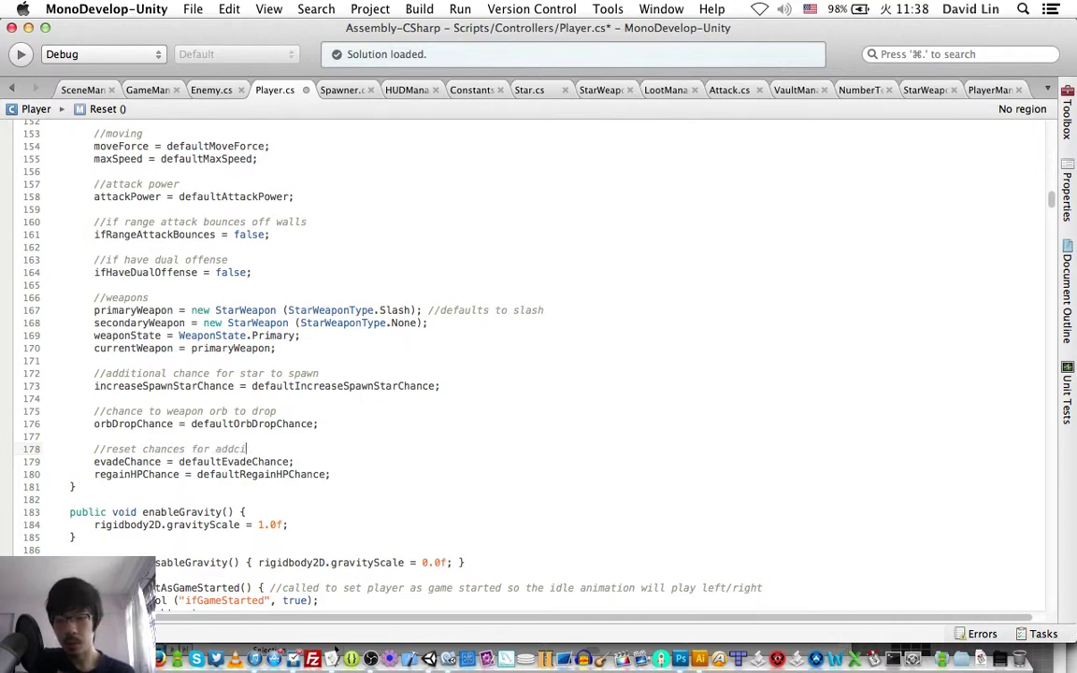
key("BackSpace")
key("BackSpace")
key("BackSpace")
type("idental ")
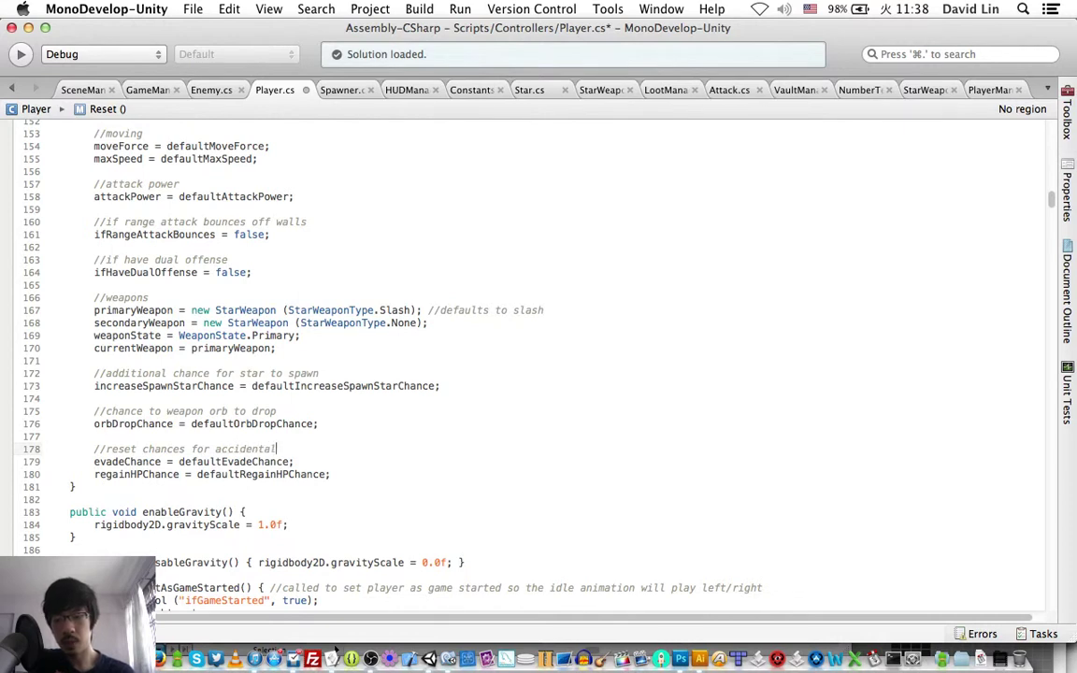
type("reflexes/")
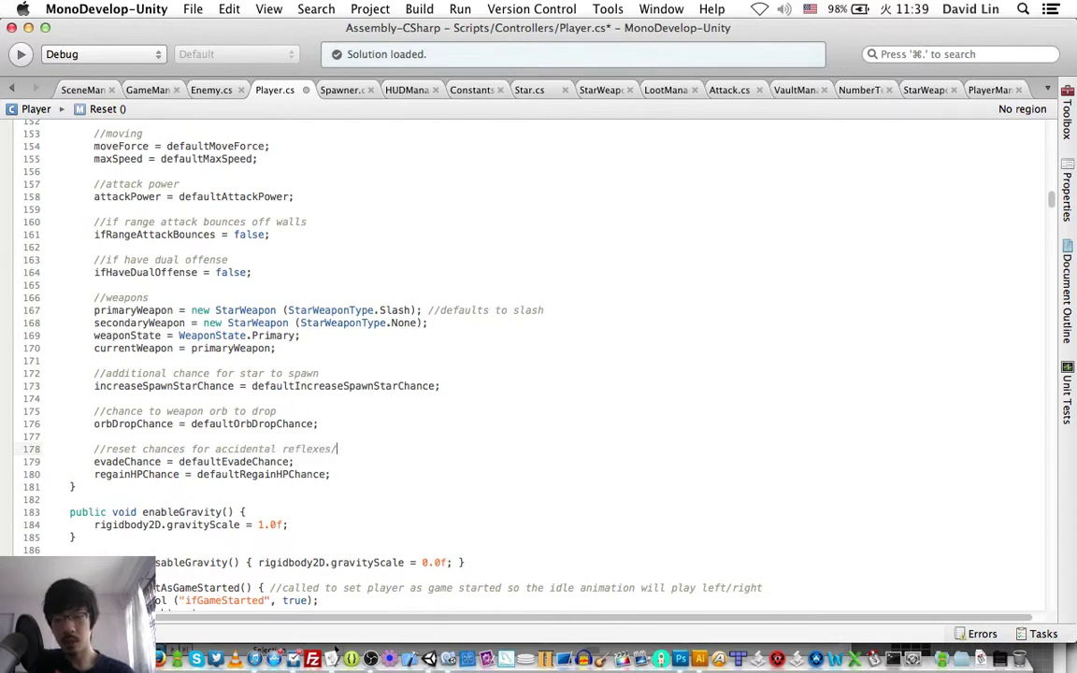
type("drink up")
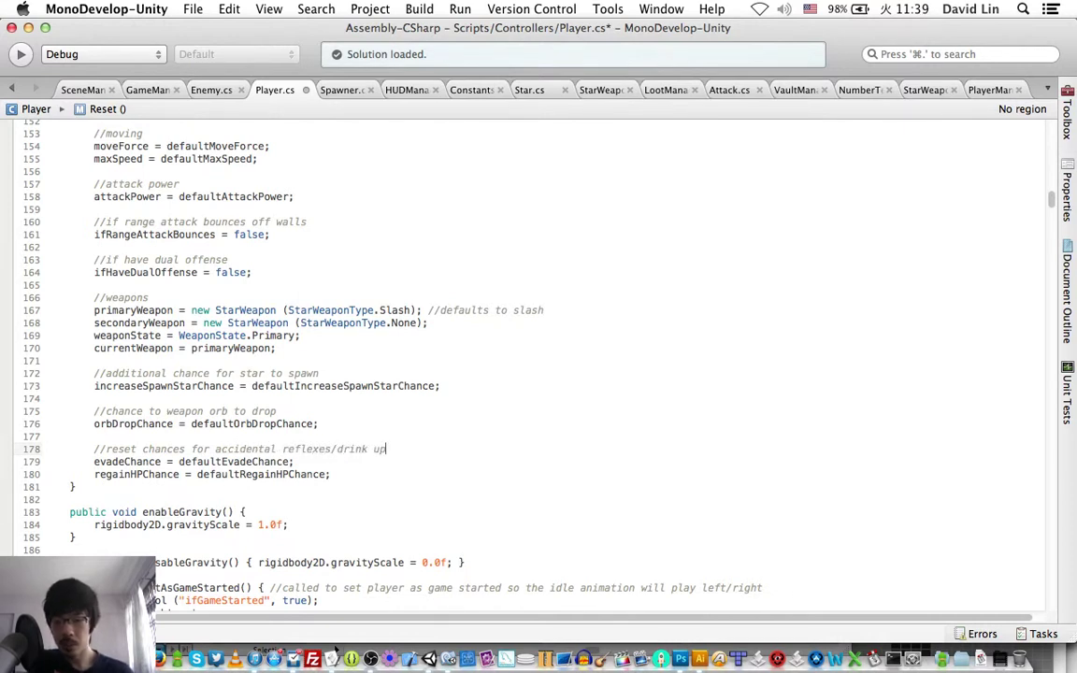
Reset ifCanEvade to false after the regainHPChance line.
key("Down")
key("Down")
key("Return")
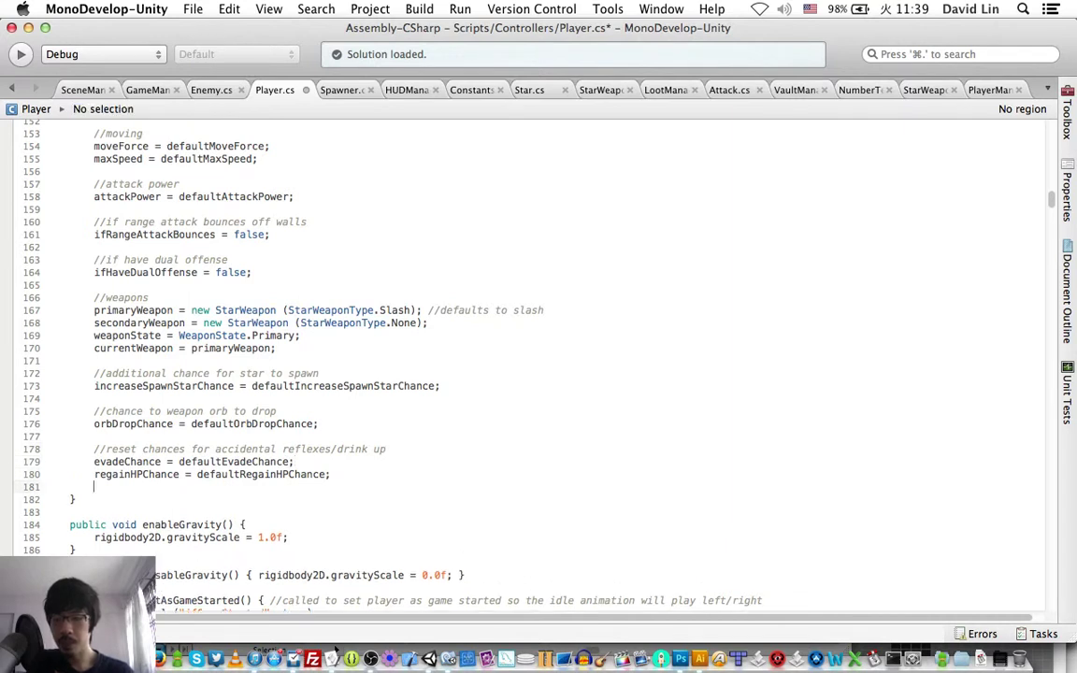
type("if")
key("Down")
key("Down")
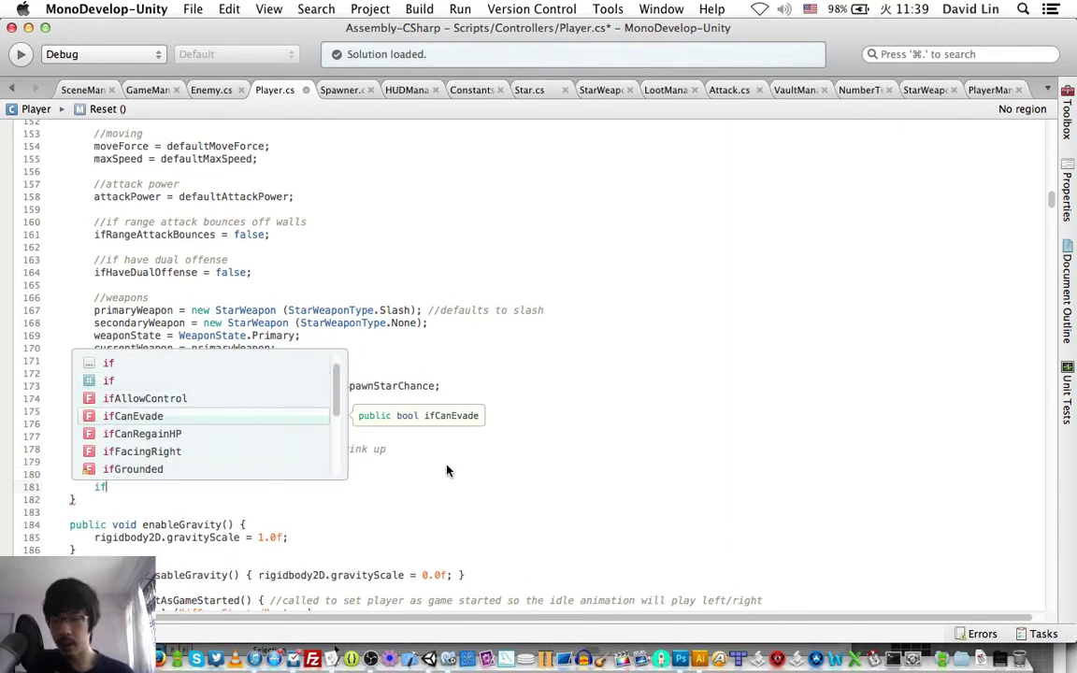
key("Return")
type("= fal")
key("Return")
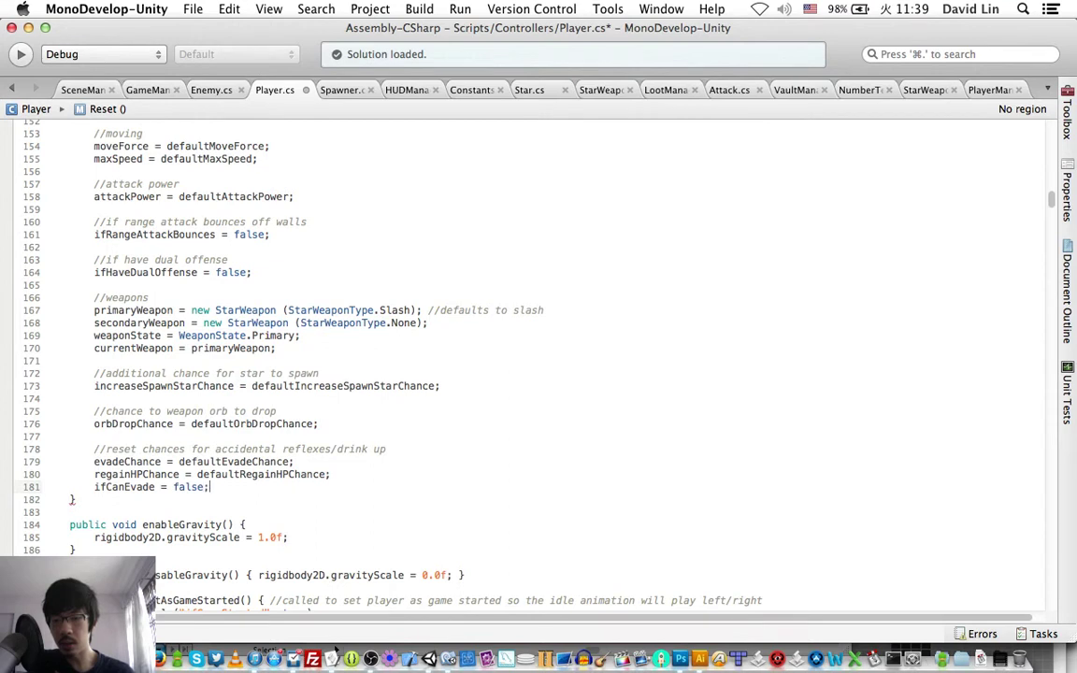
key("Return")
Reset ifCanRegainHP to false, save Player.cs, and switch to PlayerManager.cs.
type("if")
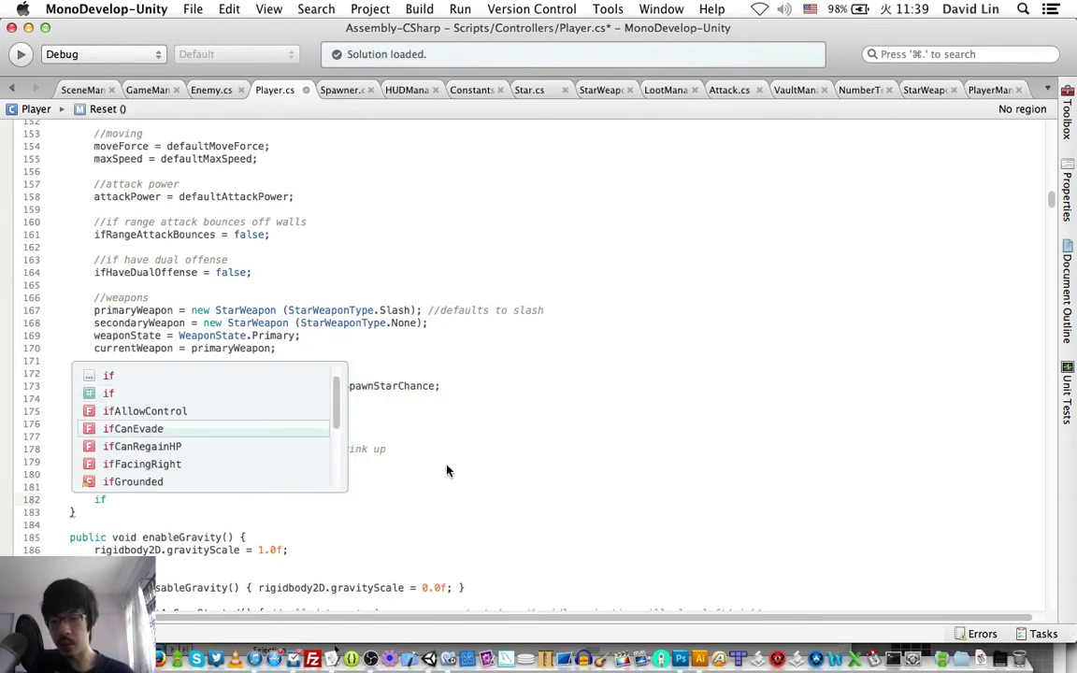
key("Down")
key("Return")
type("= fa")
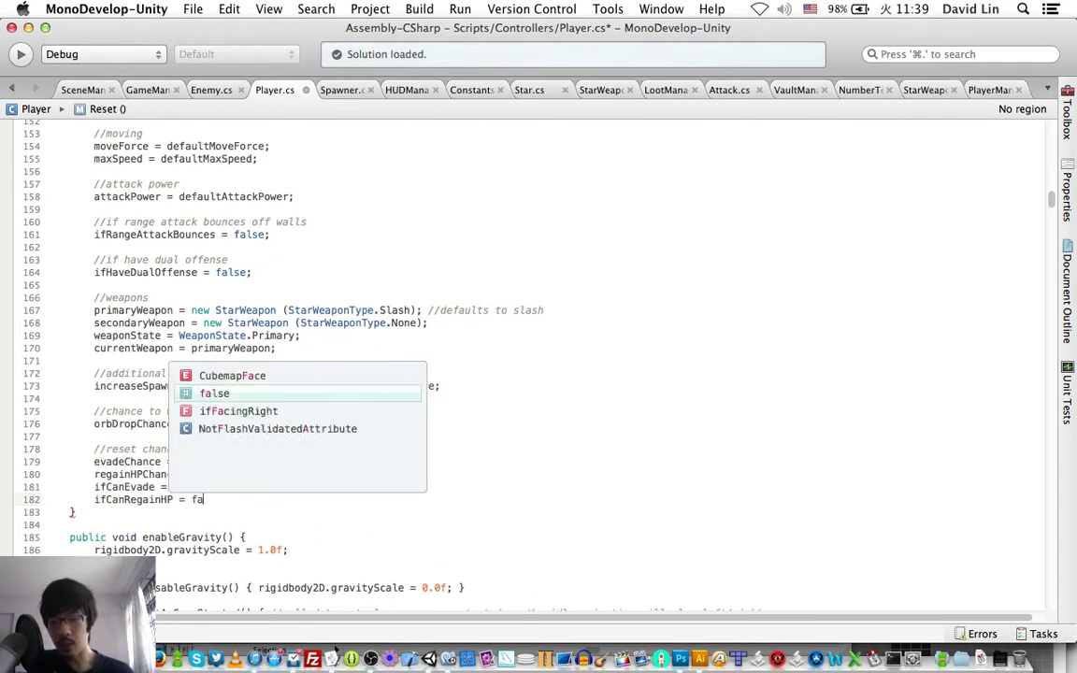
key("Return")
type(";")
key("super+s")
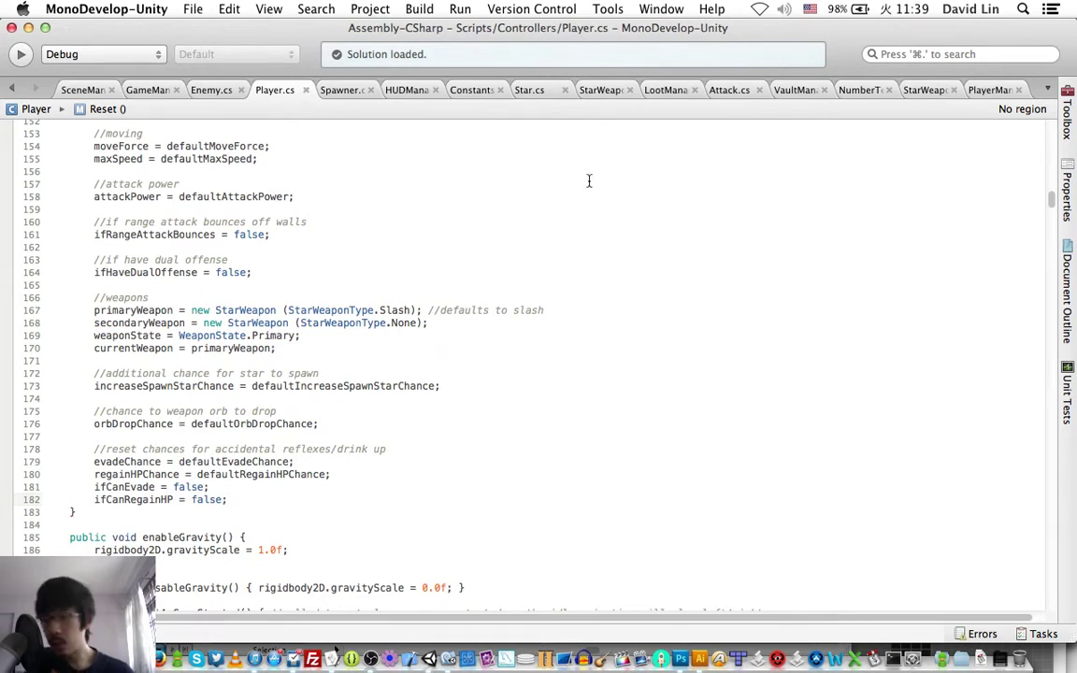
left_click(998, 90)
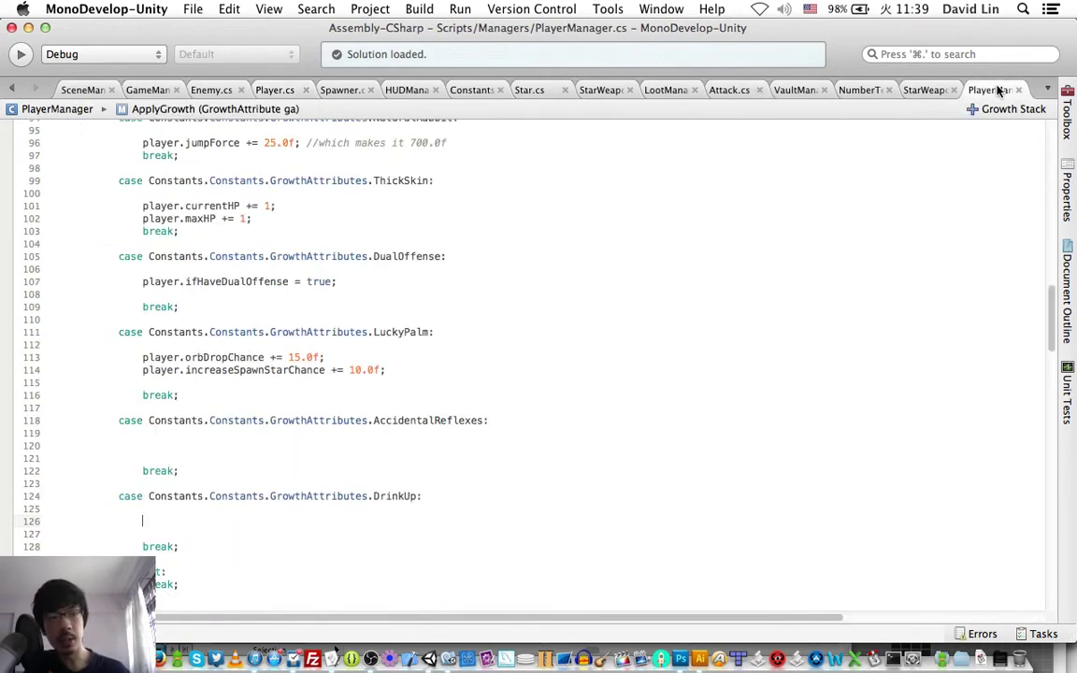
Set 'player.ifCanEvade = true;' in the AccidentalReflexes case.
left_click(197, 446)
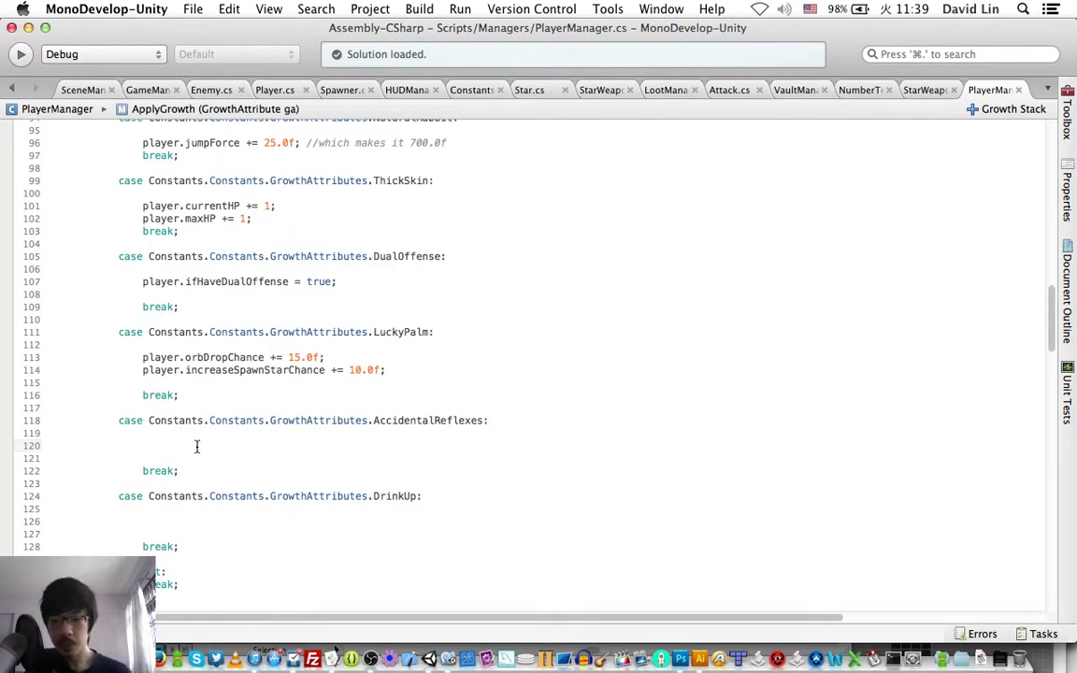
type("p")
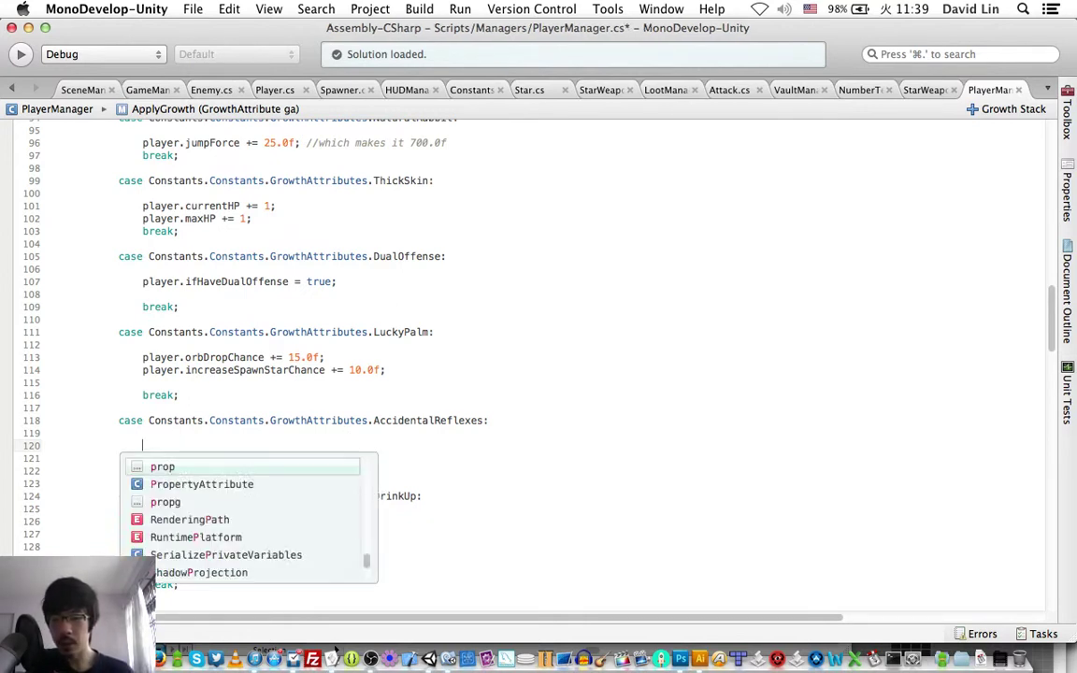
type("layer.")
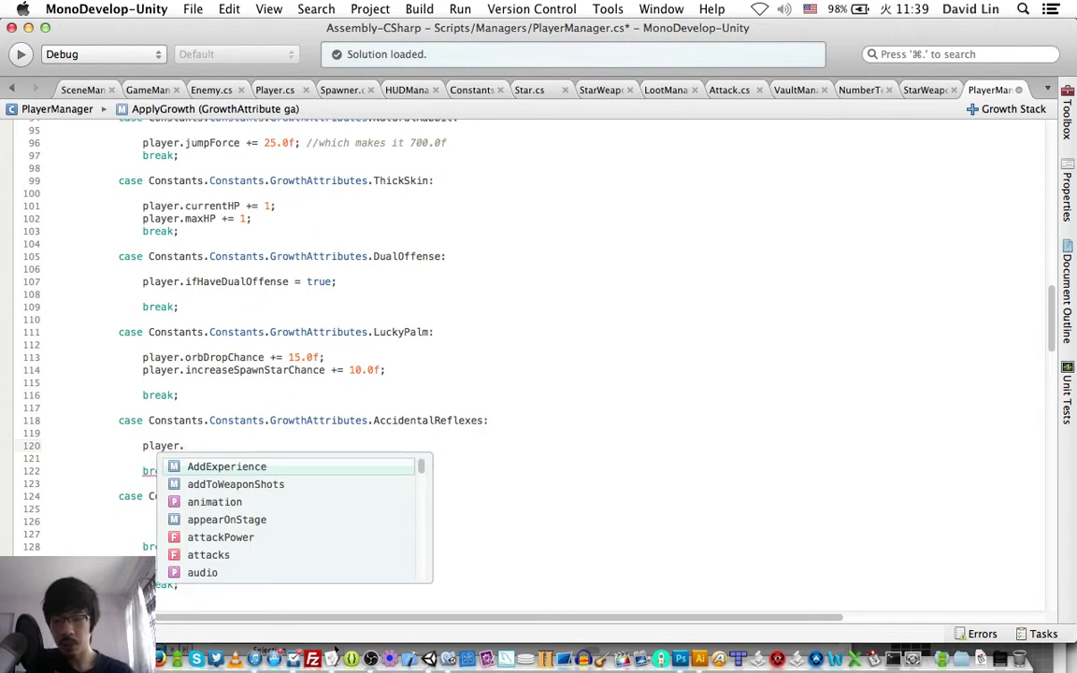
type("ev")
key("Down")
key("Return")
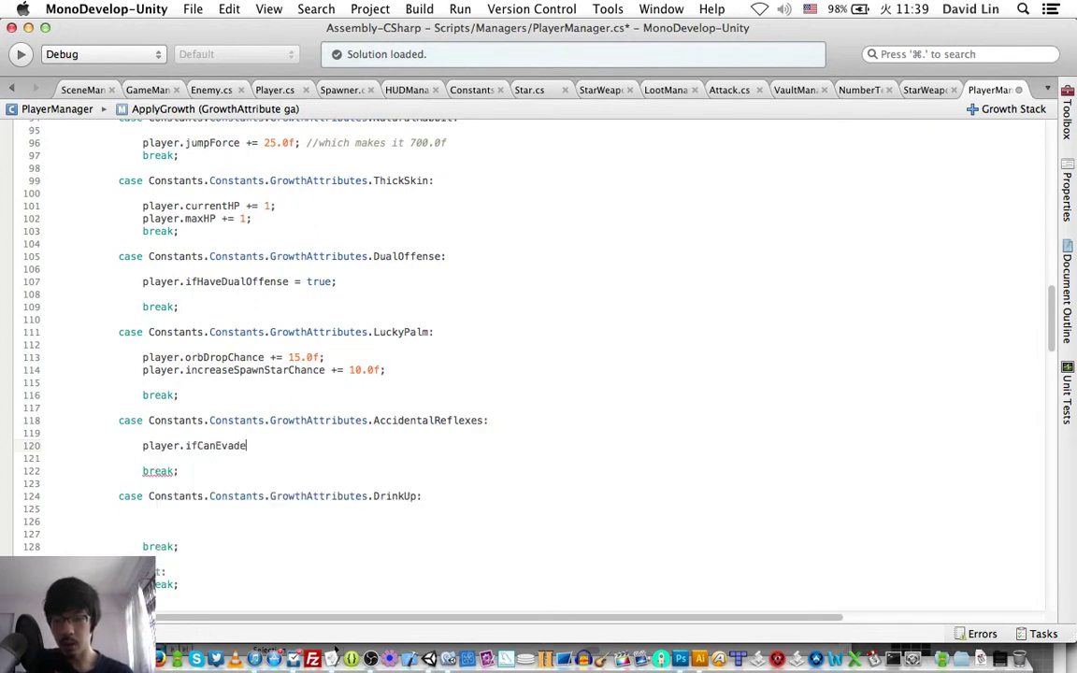
type(" = true")
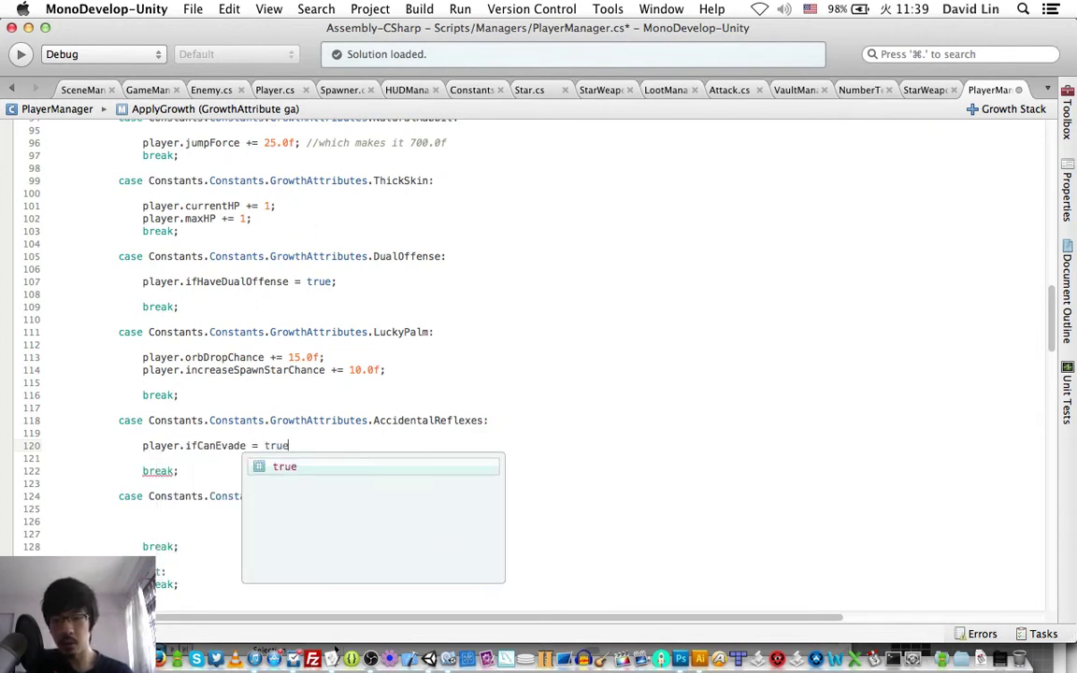
type(";")
key("Return")
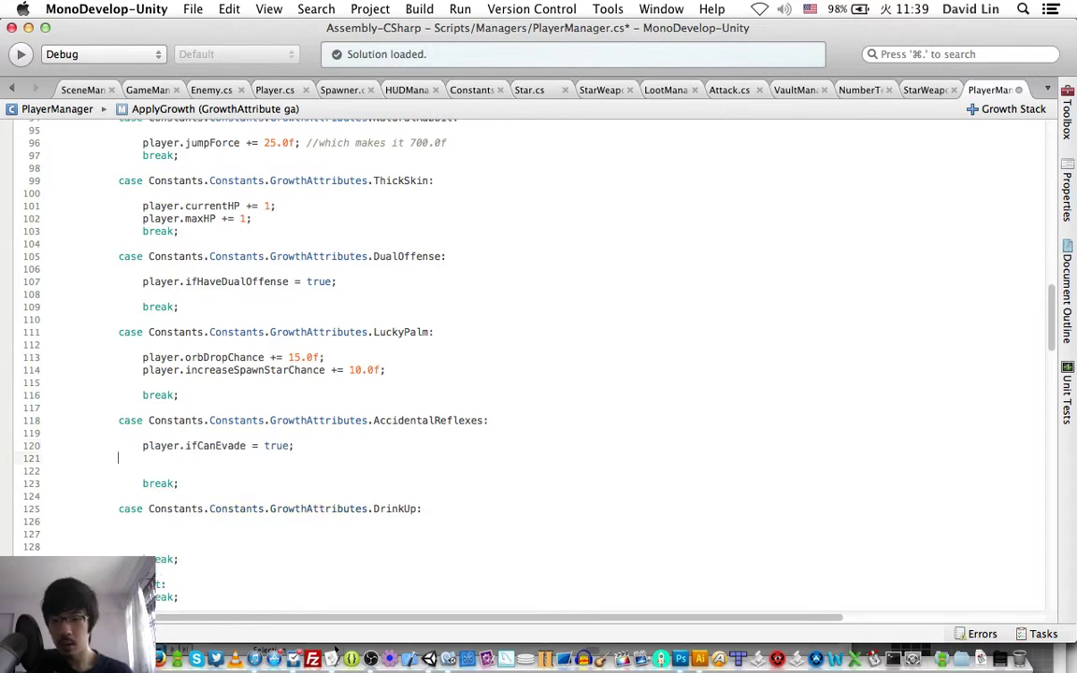
Add 'player.evadeChance += 0.08f;' below it and save PlayerManager.cs.
type("player.")
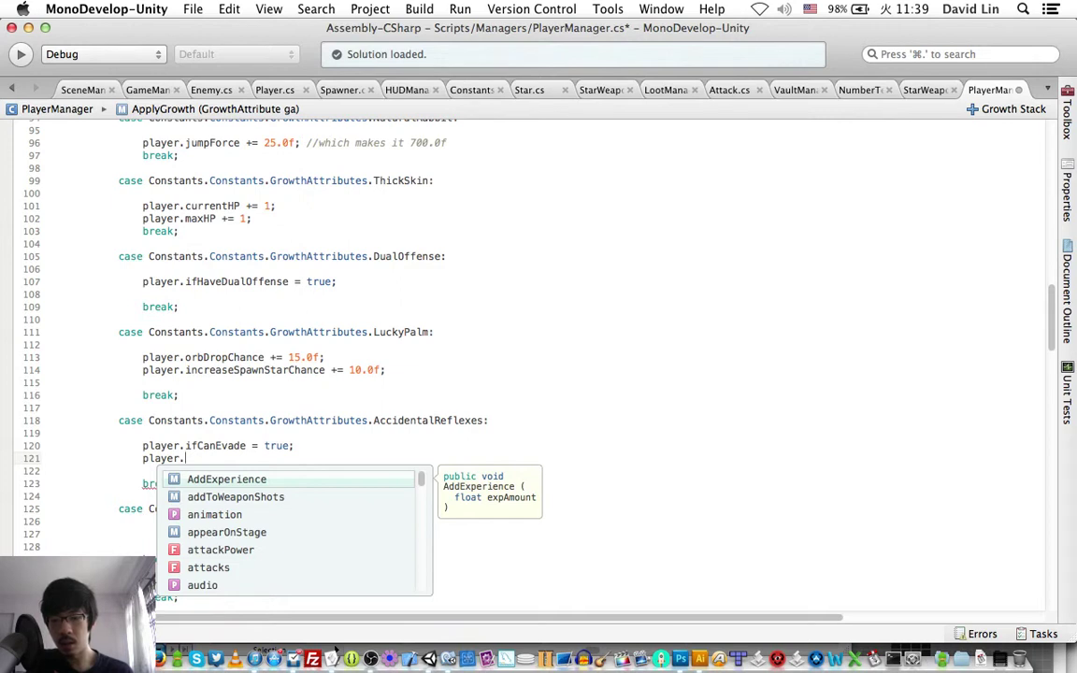
type("ev")
key("Return")
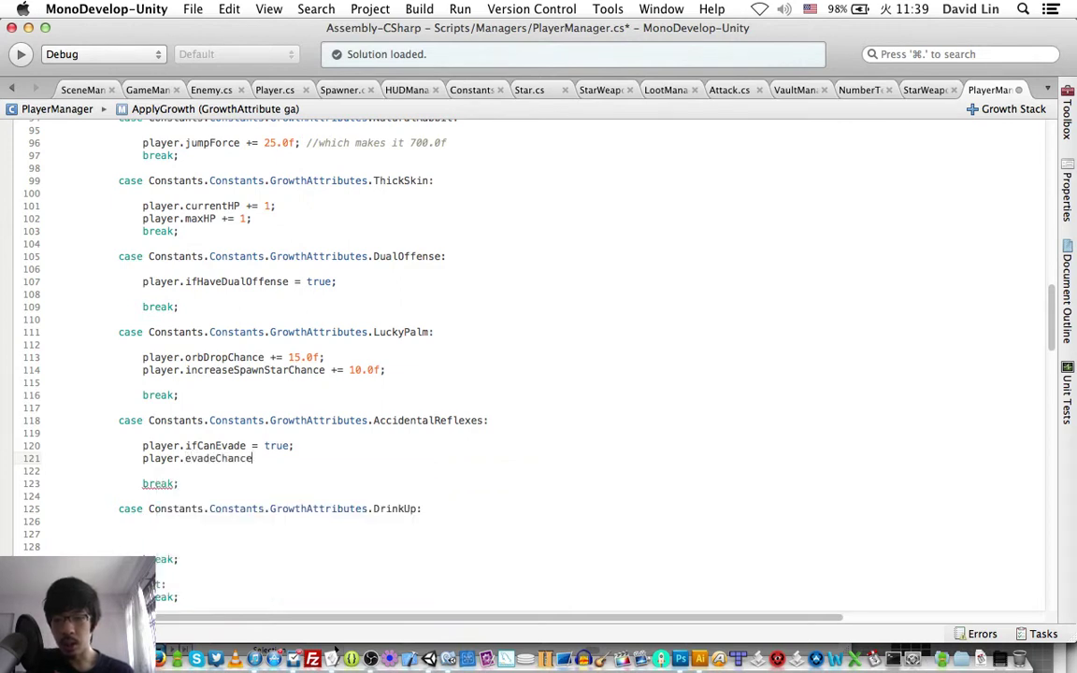
type(" +=")
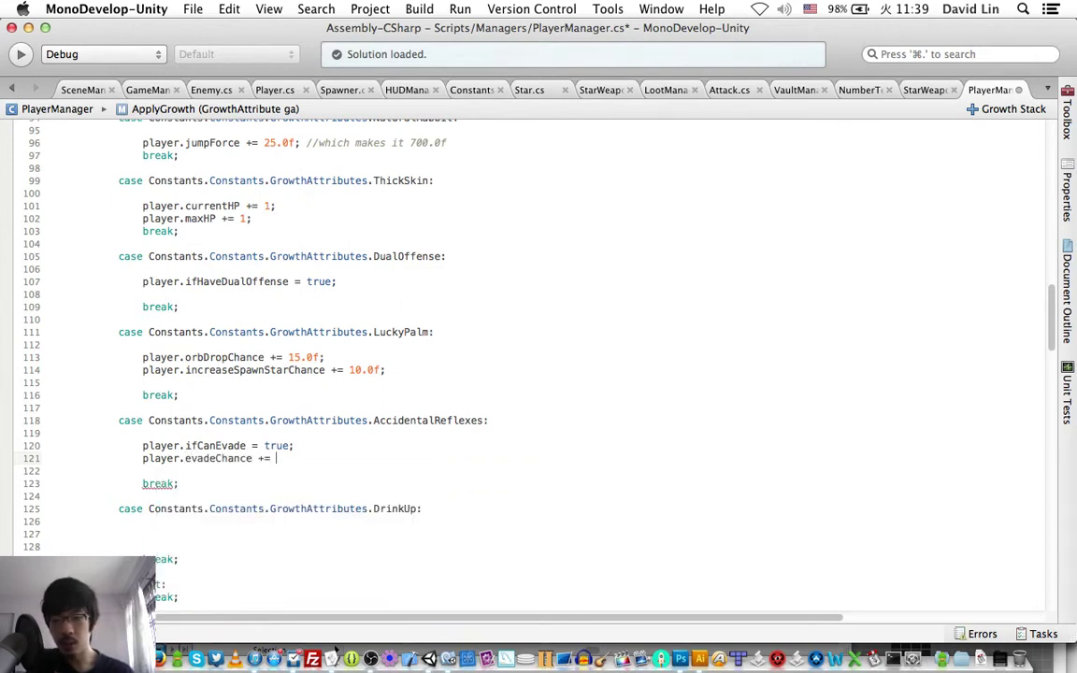
type(" 0")
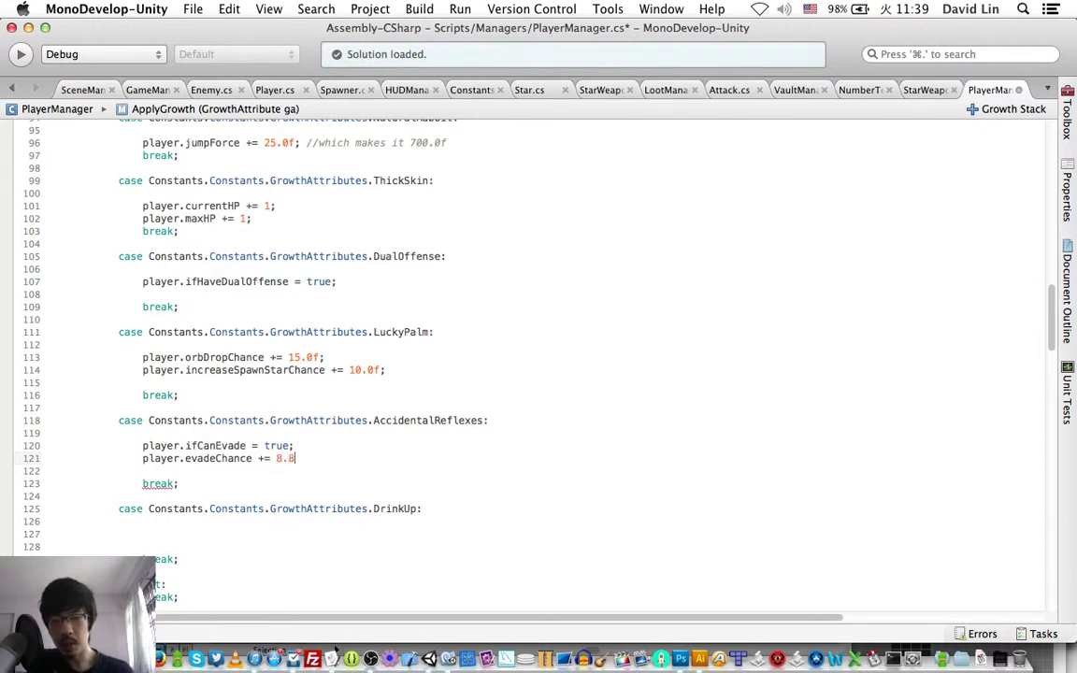
type(".08f")
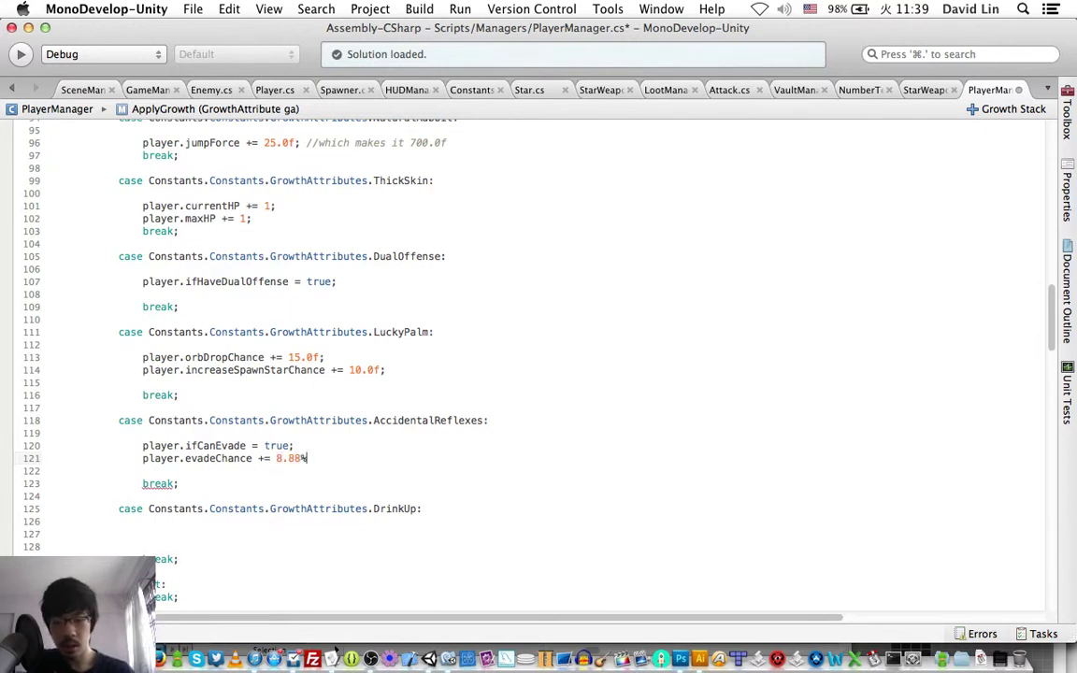
type(";")
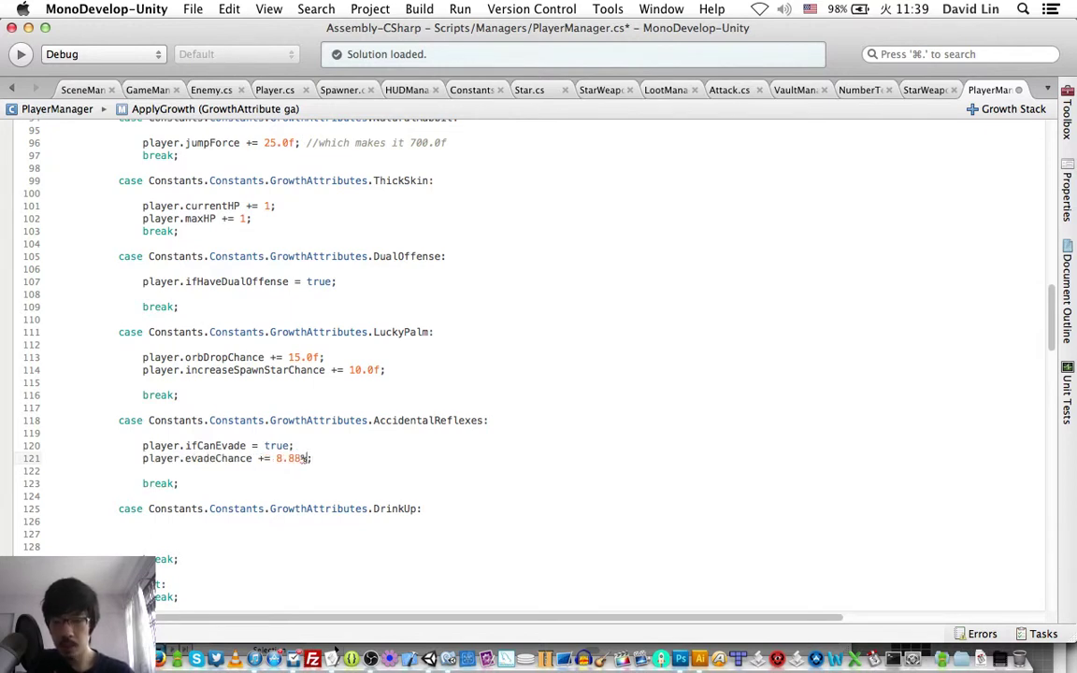
left_click(305, 458)
type("f")
key("Delete")
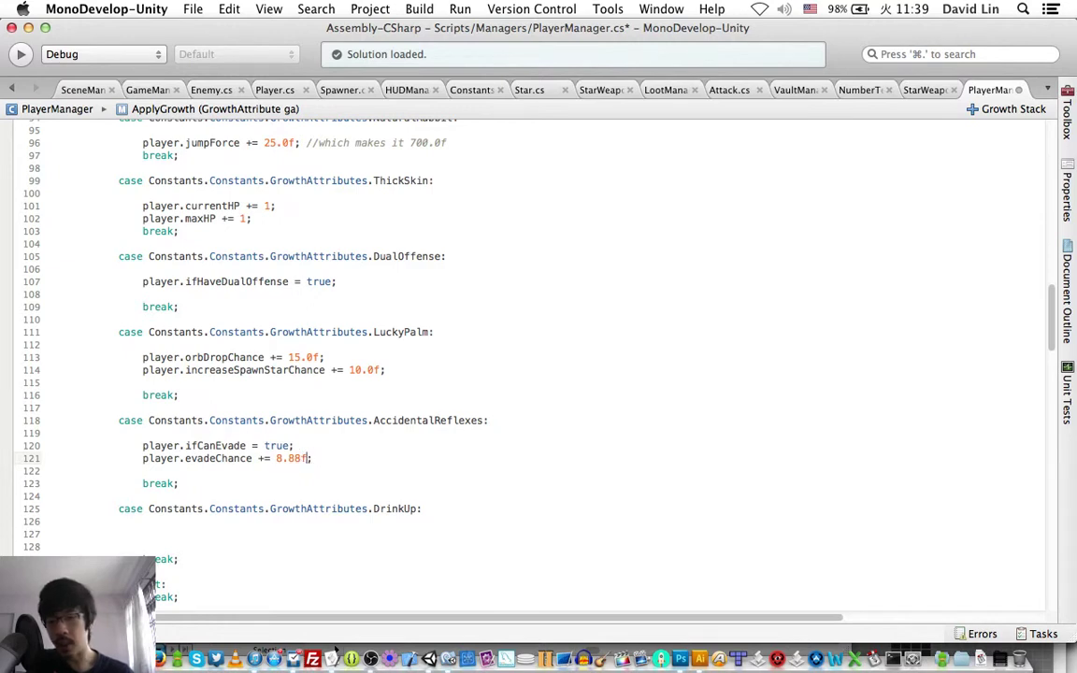
key("super+s")
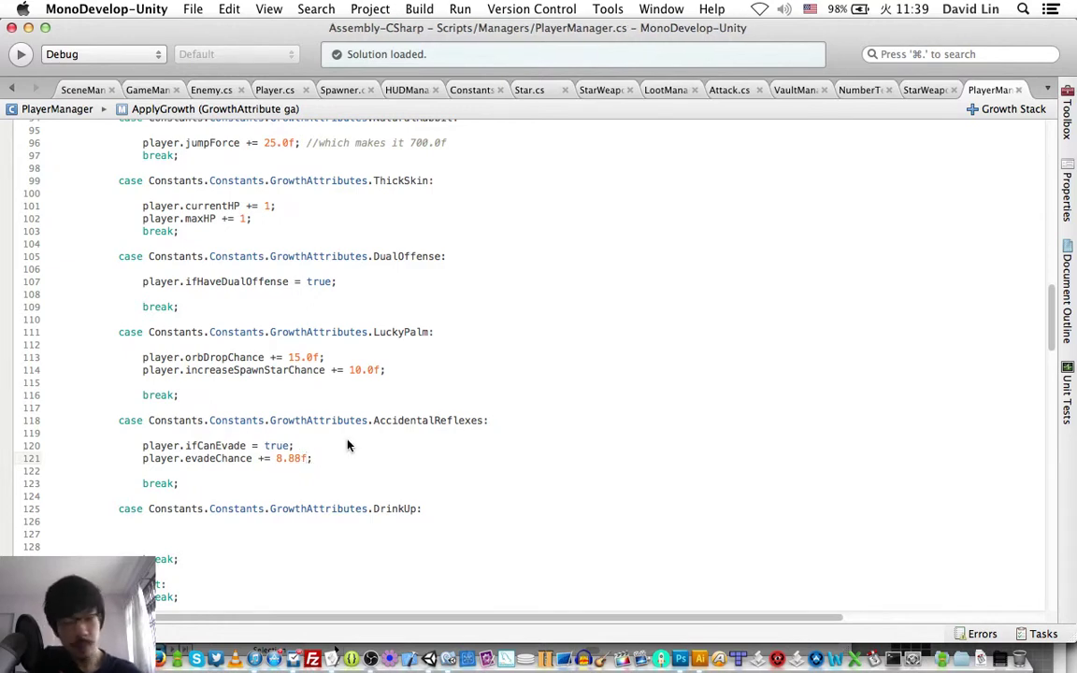
key("Down")
key("Down")
key("Down")
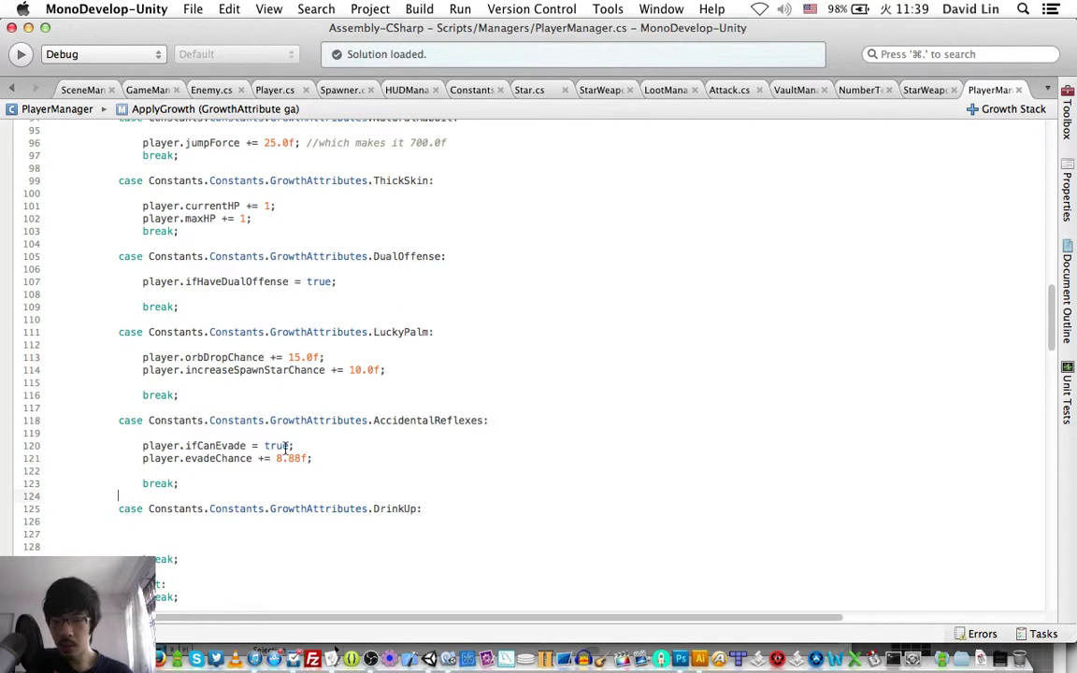
Set 'player.ifCanRegainHP = true;' in the DrinkUp case.
type("player")
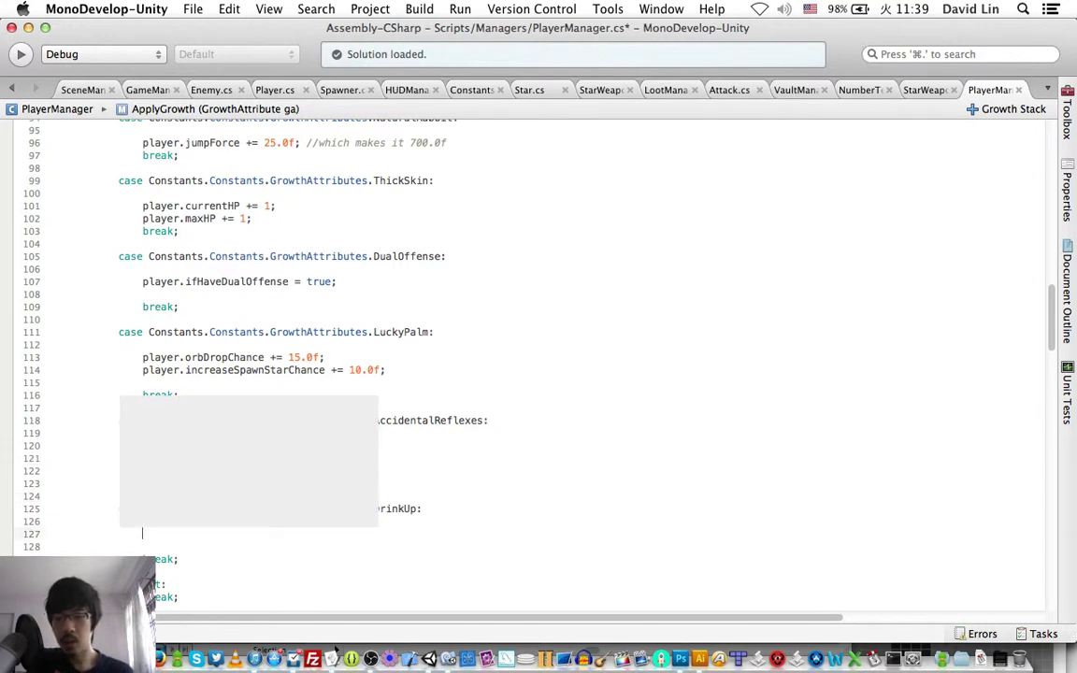
type(".")
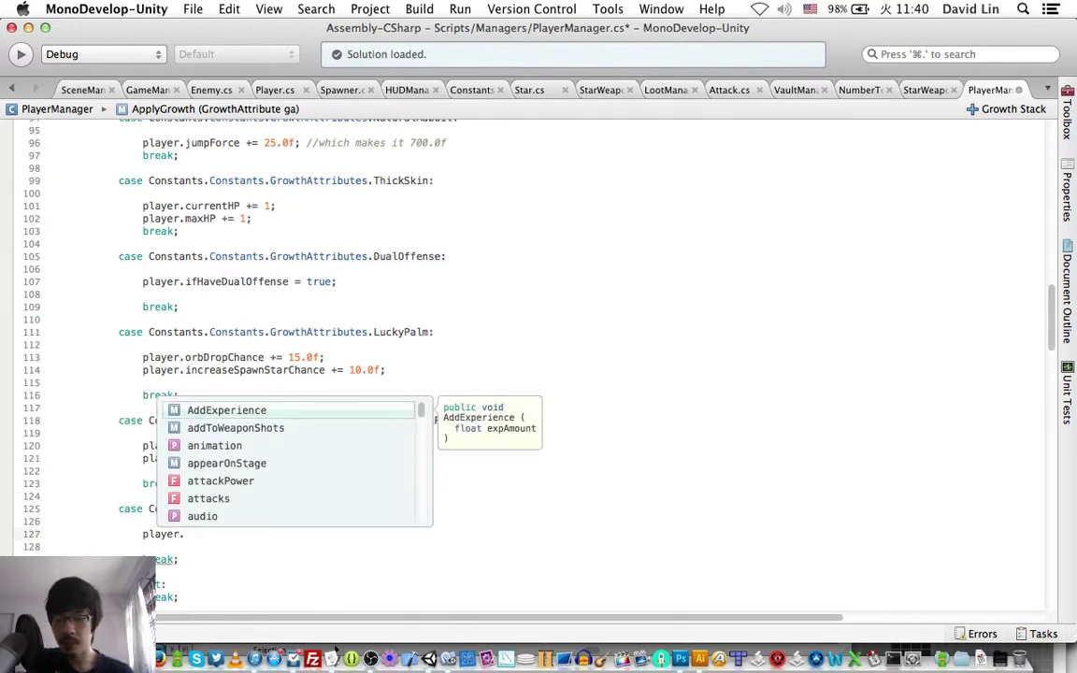
type("if")
key("Down")
key("Return")
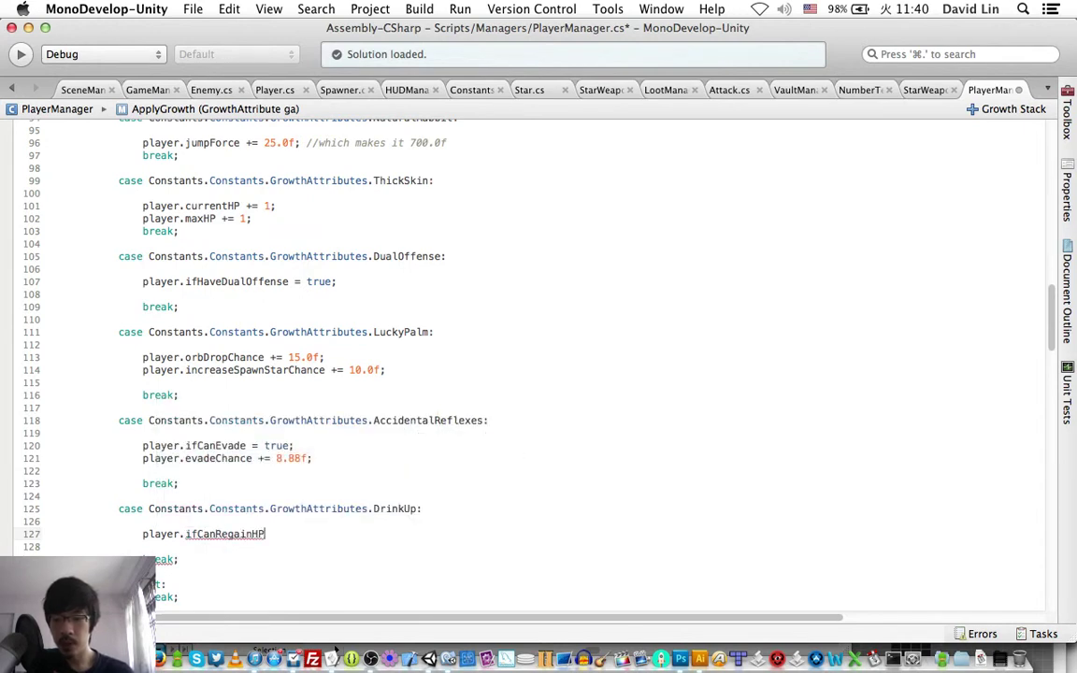
type(" = true;")
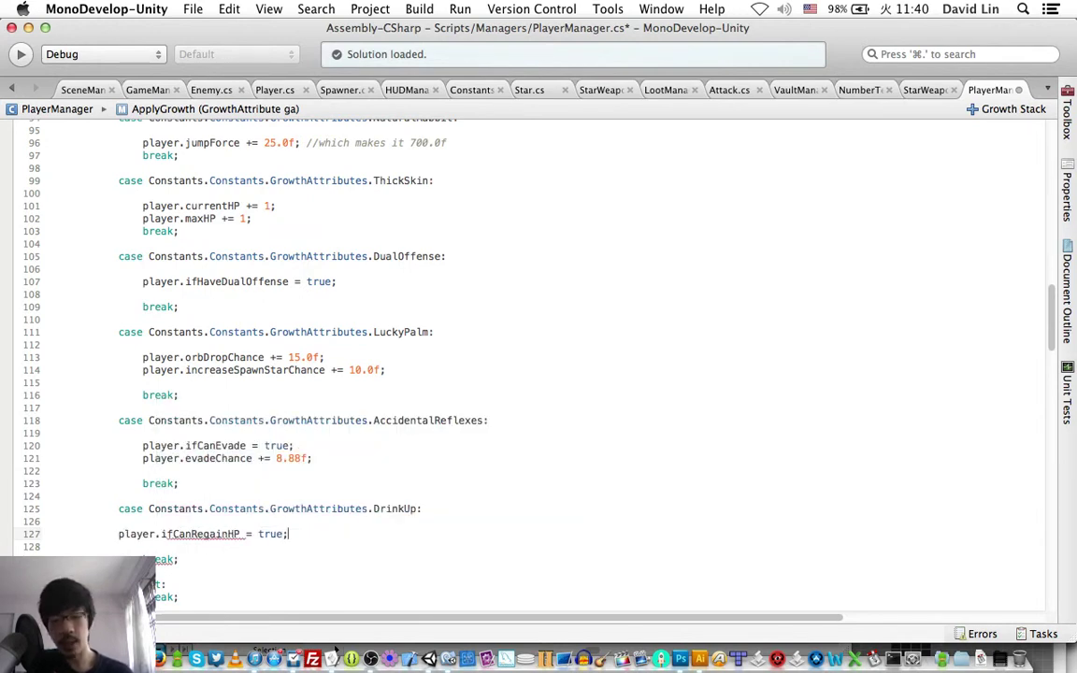
key("Return")
Add 'player.regainHPChance += 6.66f;', save, and copy the ifCanRegainHP name.
type("p")
key("BackSpace")
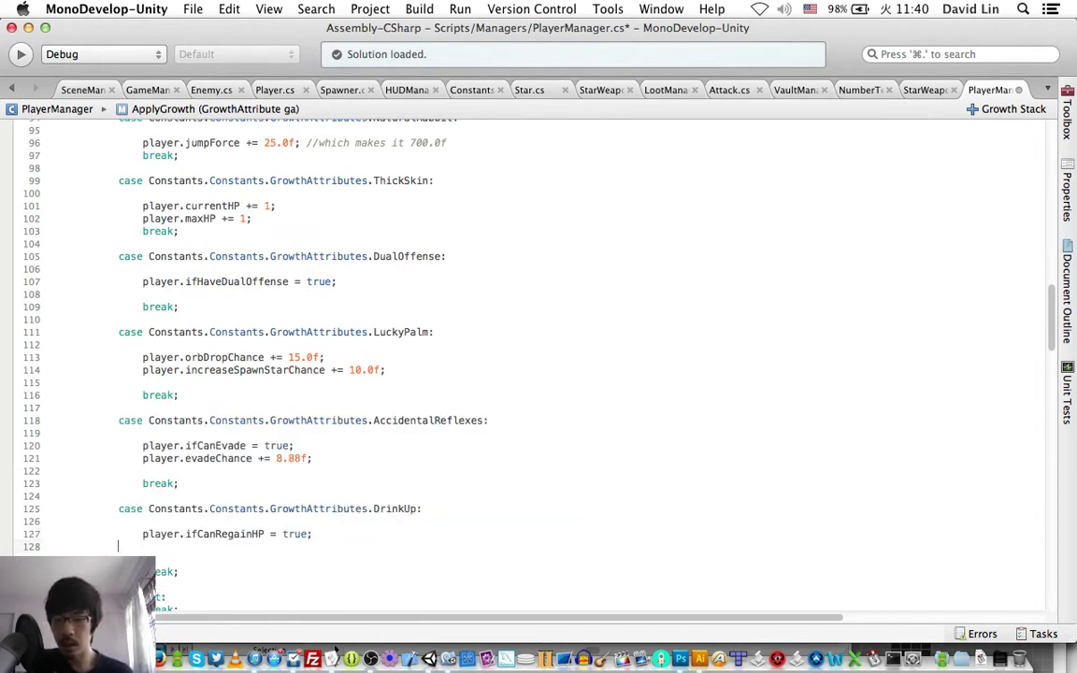
type("player.")
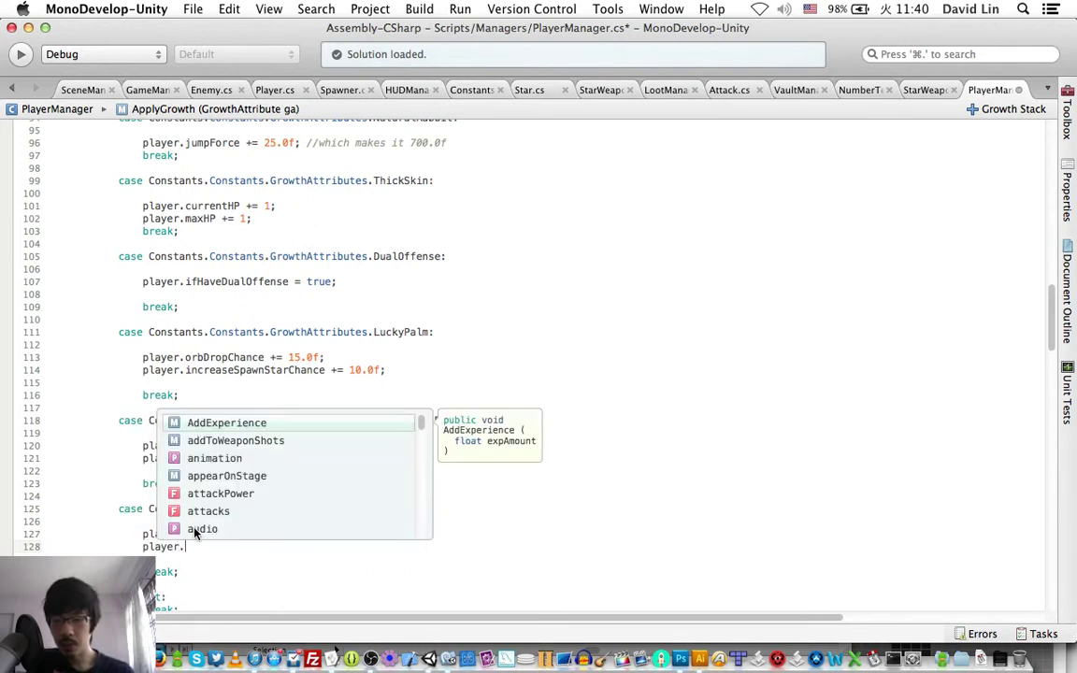
type("re")
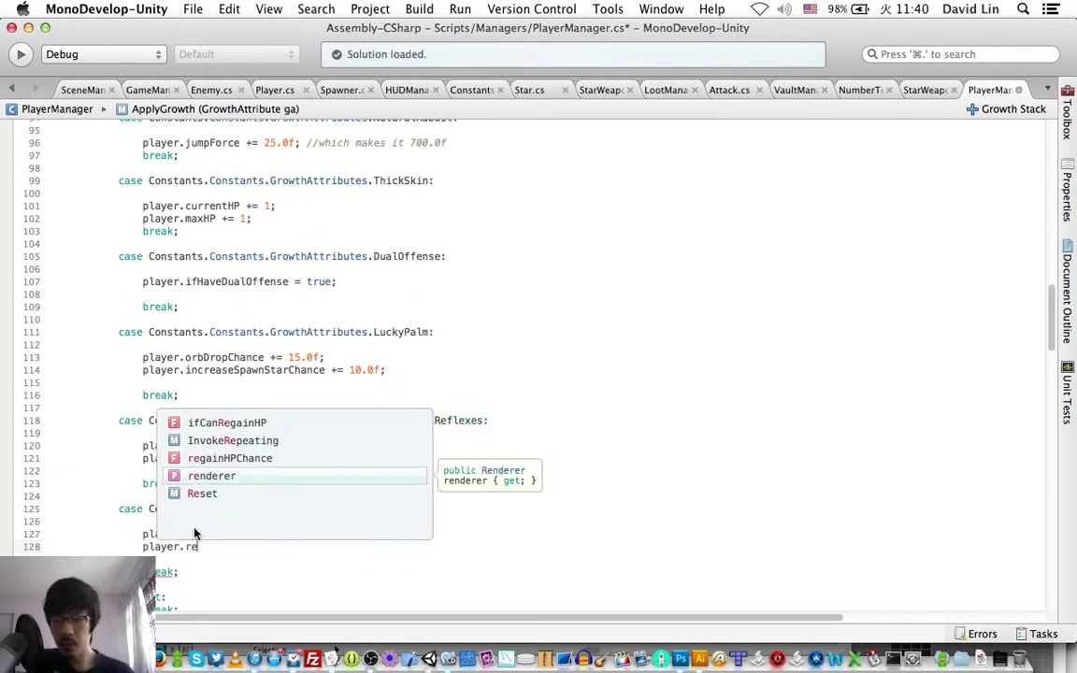
key("Up")
key("Return")
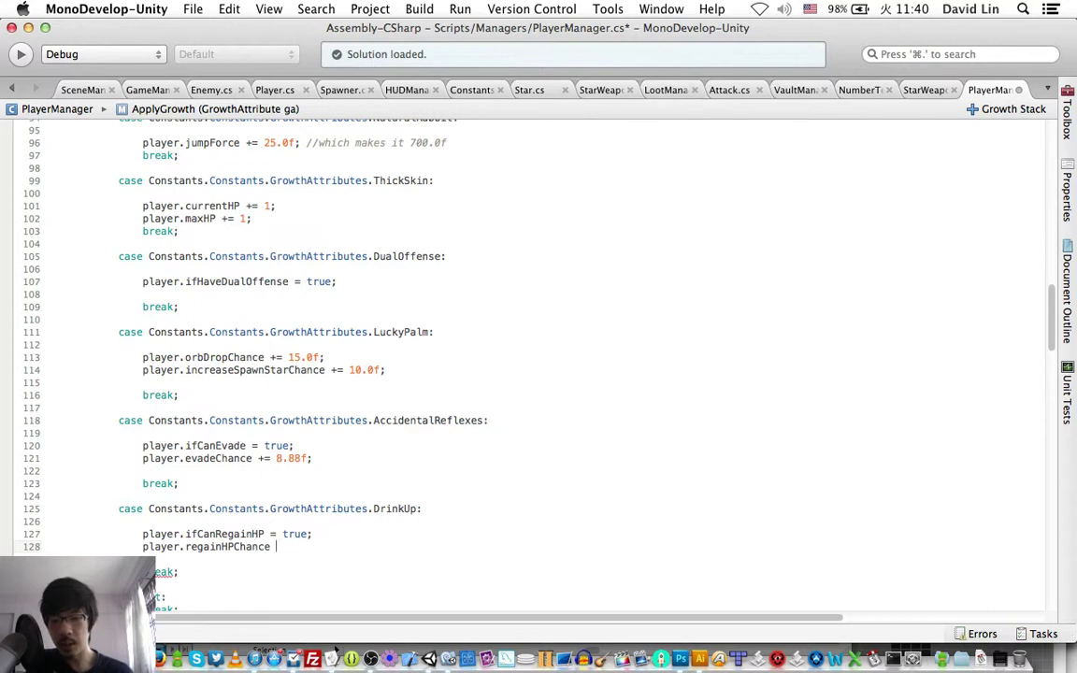
type("+= ")
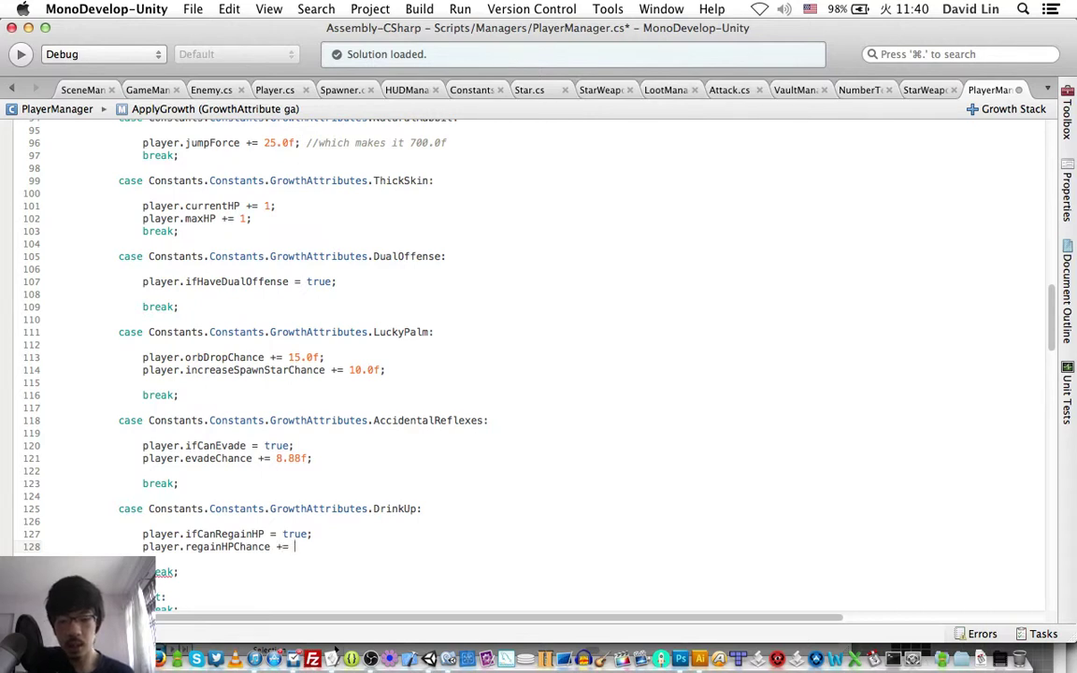
type("6.66")
type("f;")
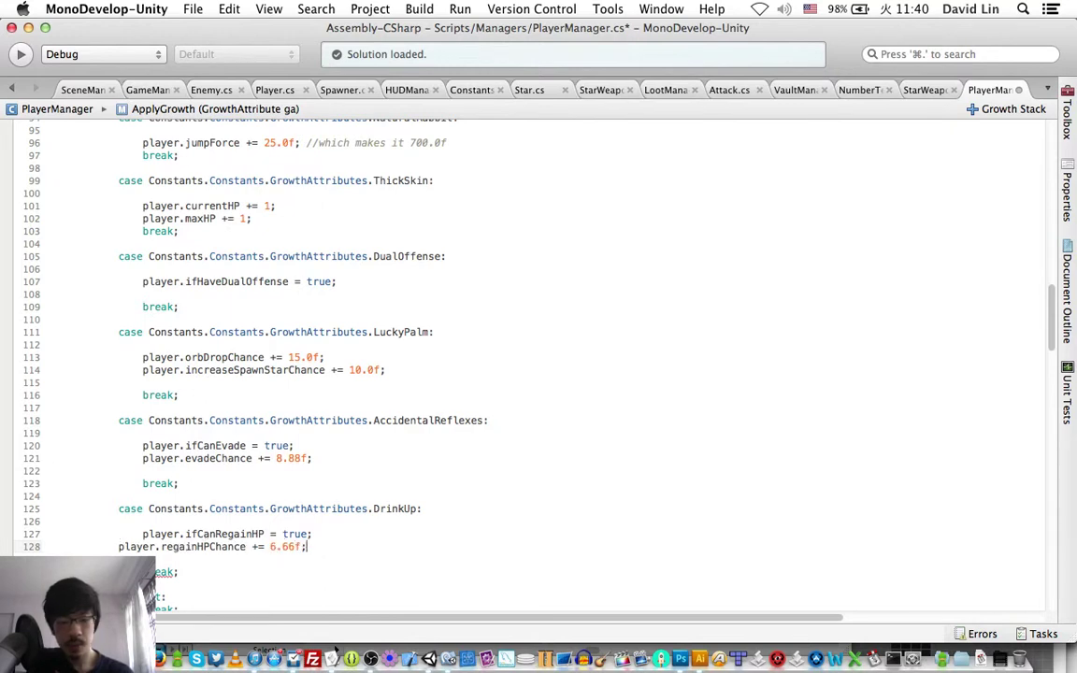
key("super+s")
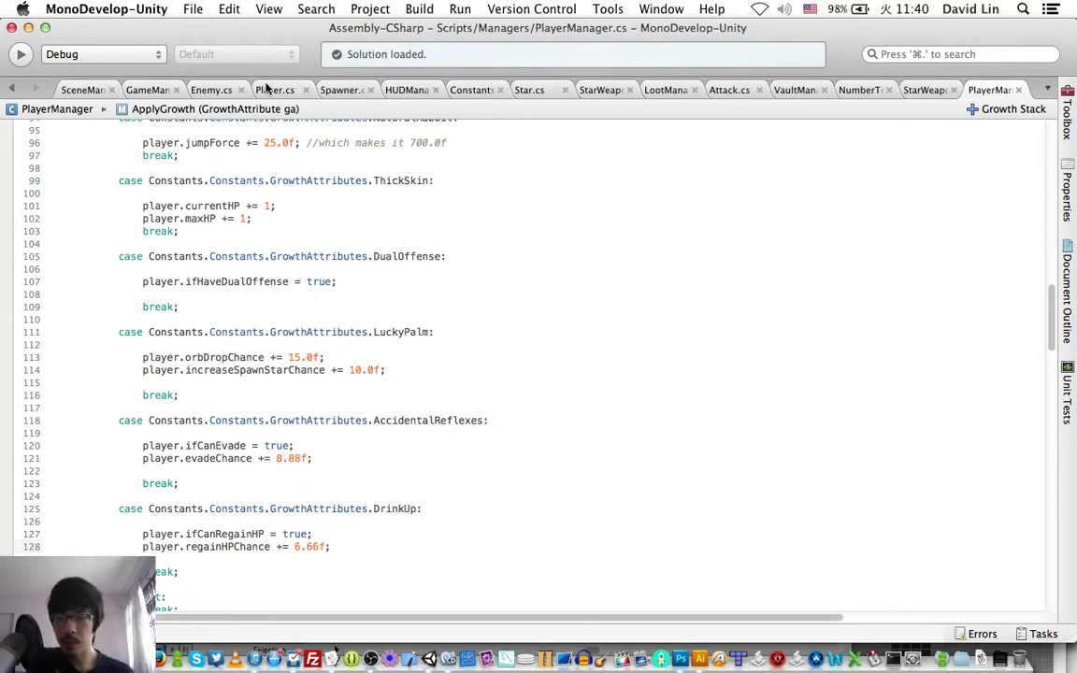
double_click(244, 533)
key("super+c")
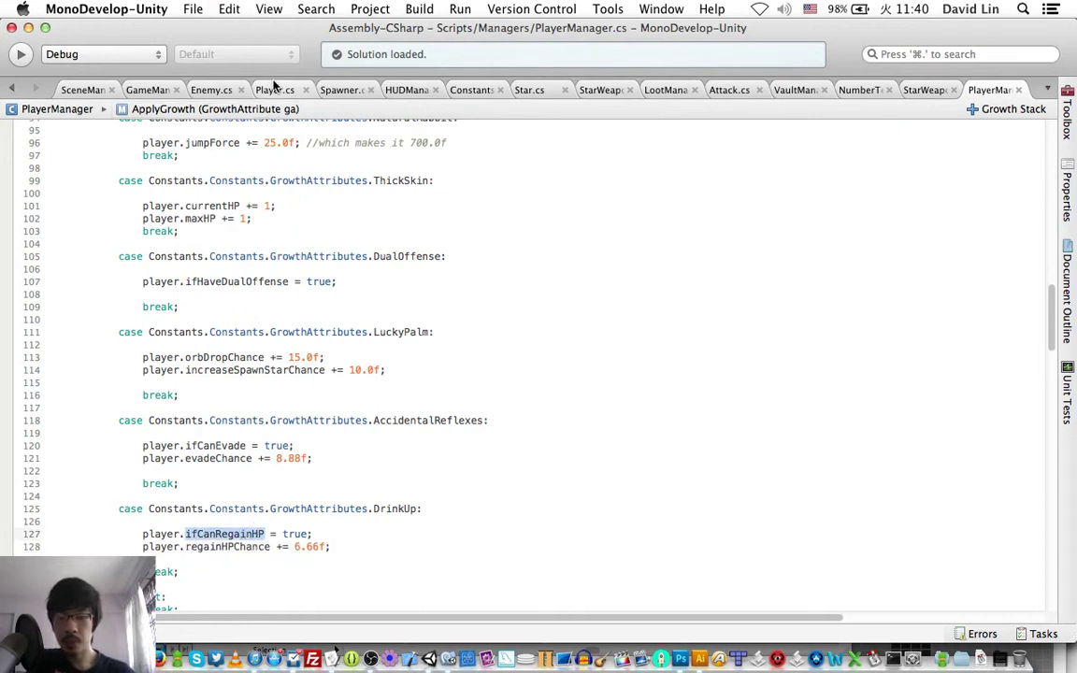
In Attack.cs's FixedUpdate, insert two blank lines above enemy.currentHP inside the hit check.
left_click(734, 91)
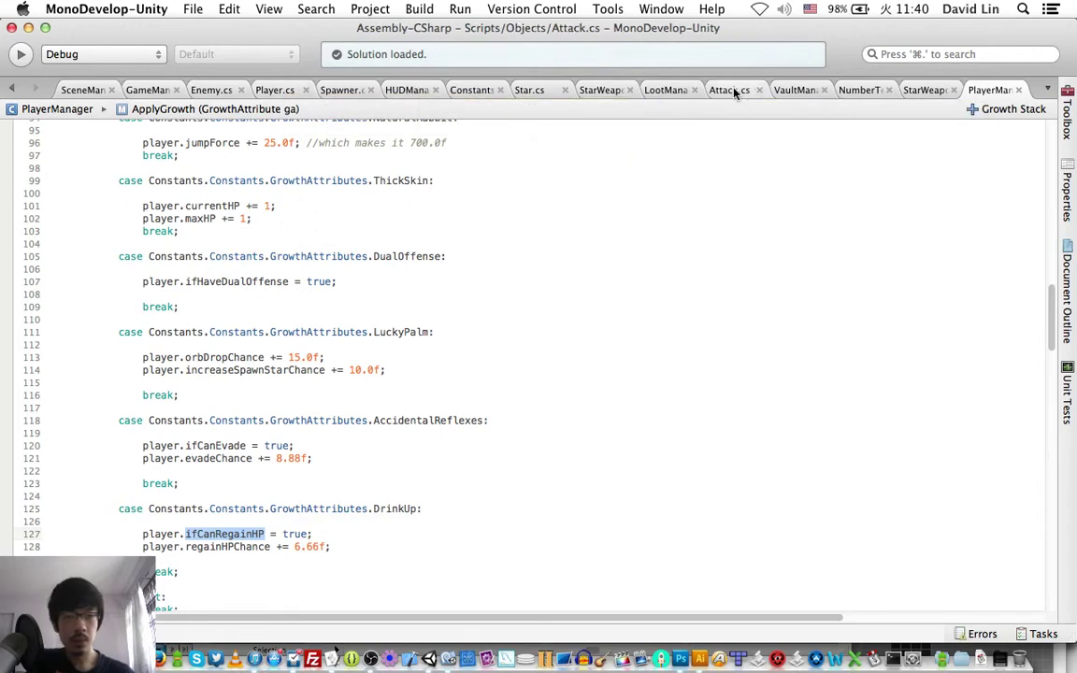
scroll(483, 326, "down", 3)
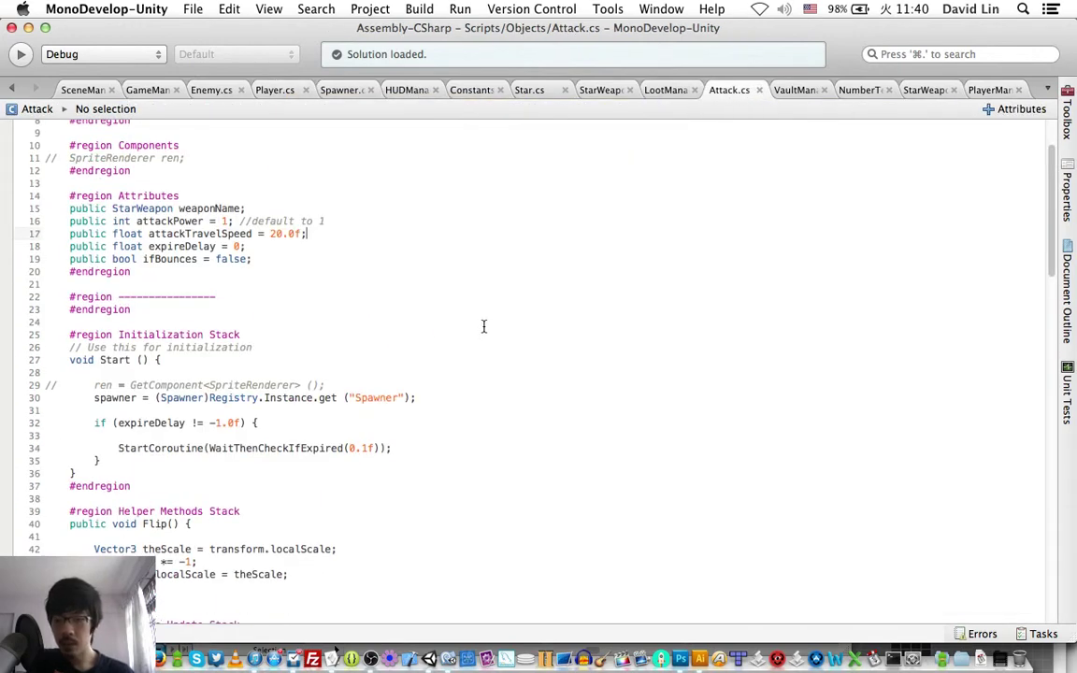
scroll(484, 326, "down", 3)
scroll(484, 326, "down", 2)
scroll(483, 326, "down", 1)
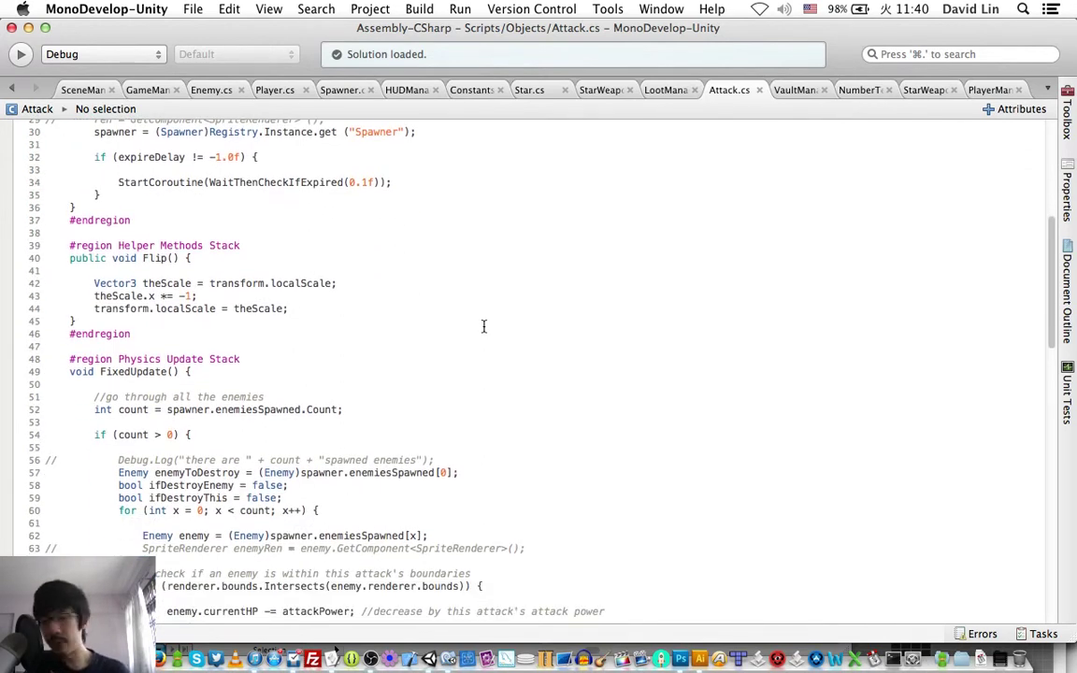
scroll(484, 327, "down", 4)
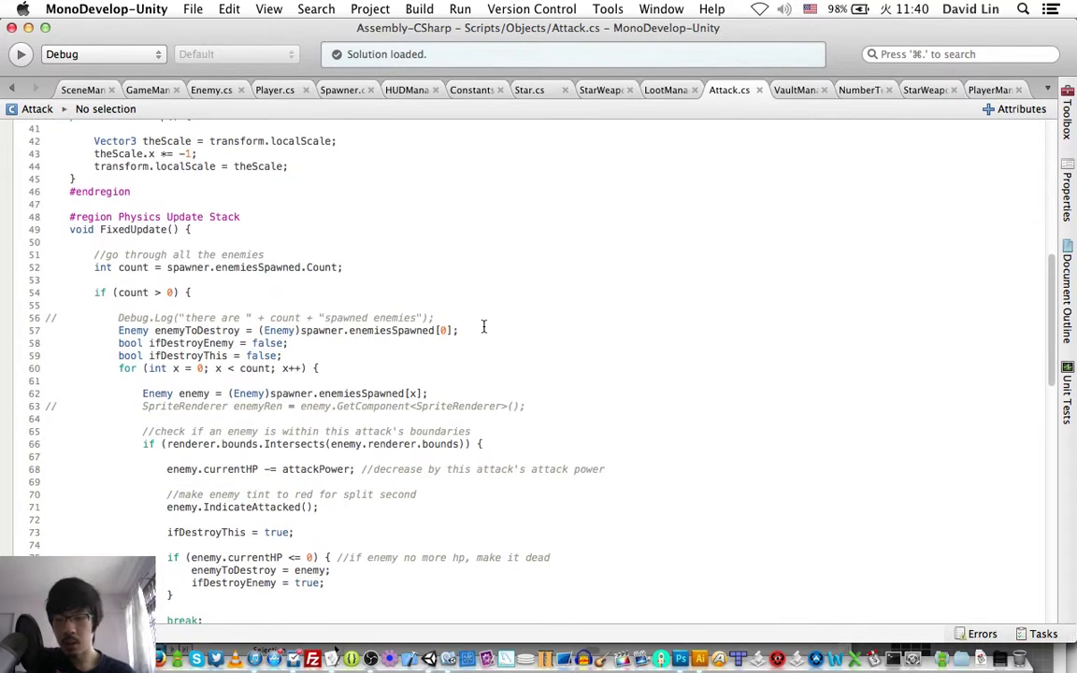
scroll(483, 326, "down", 3)
scroll(483, 327, "down", 1)
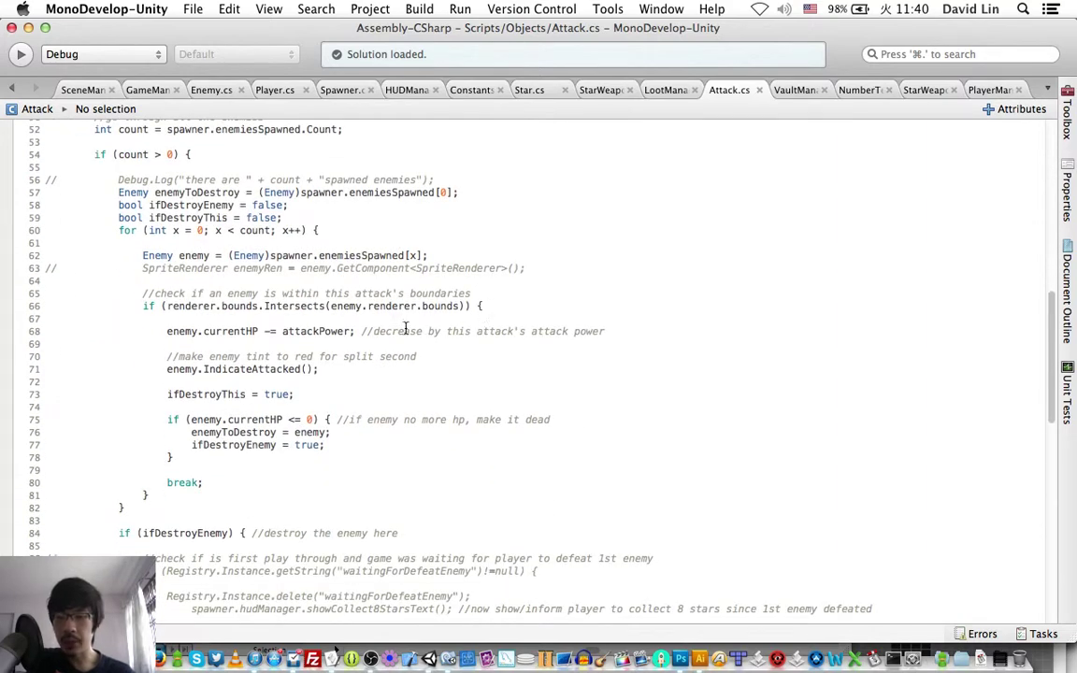
left_click(406, 323)
key("Return")
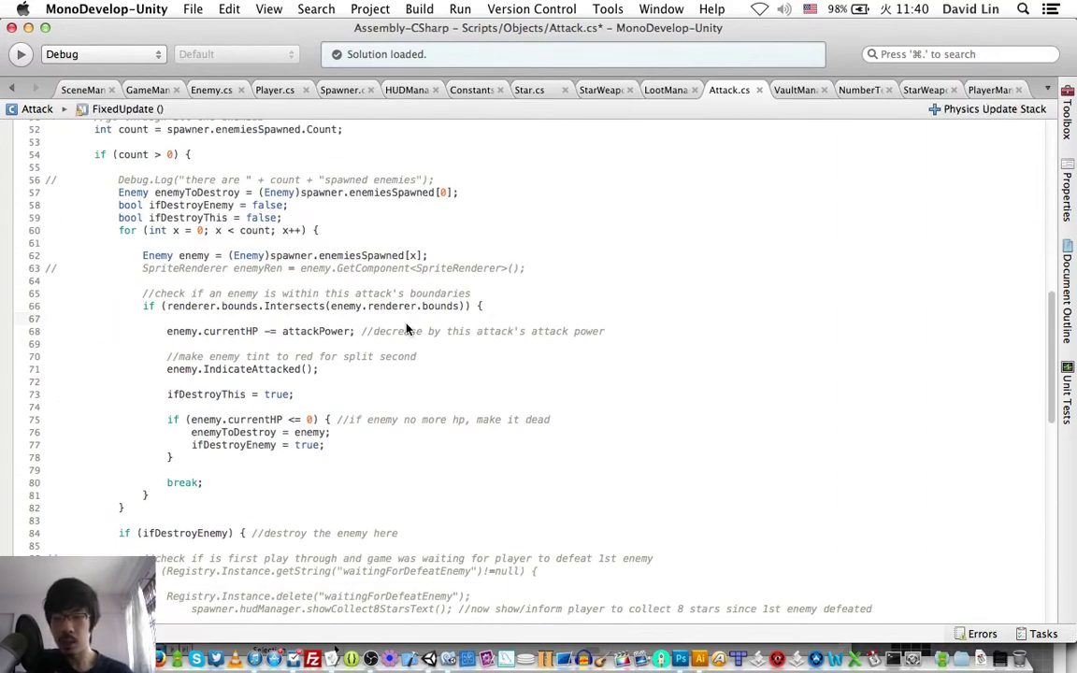
key("Return")
key("Up")
Add the comment '//if this attack hits an enemy' after line 66's brace and save.
left_click(555, 307)
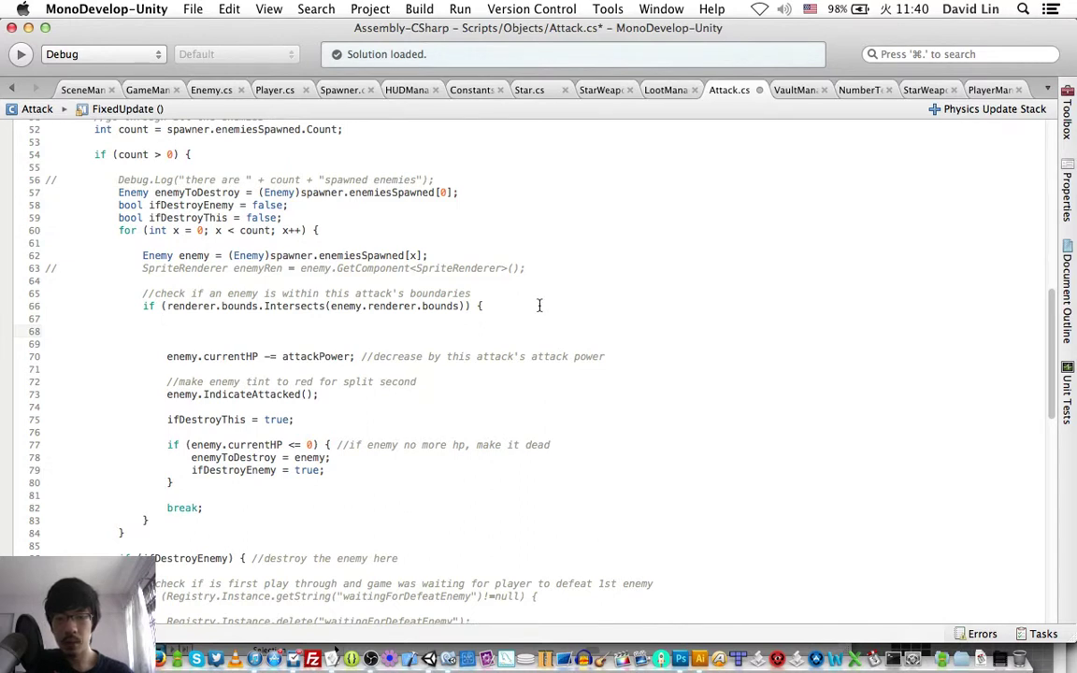
type(" //if")
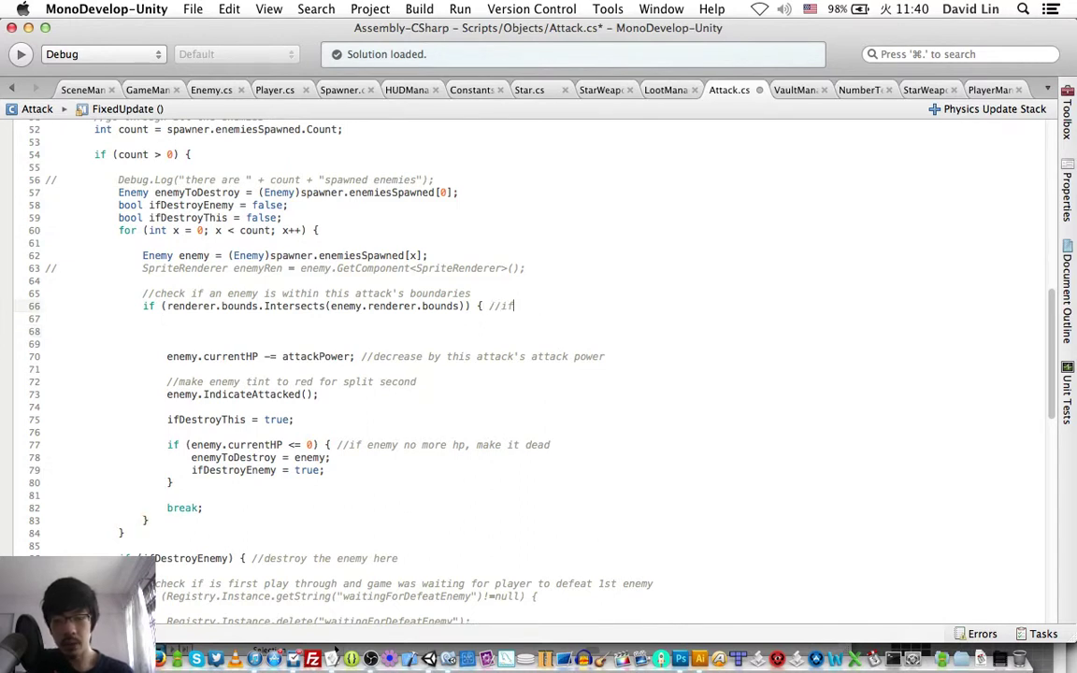
type(" this attack")
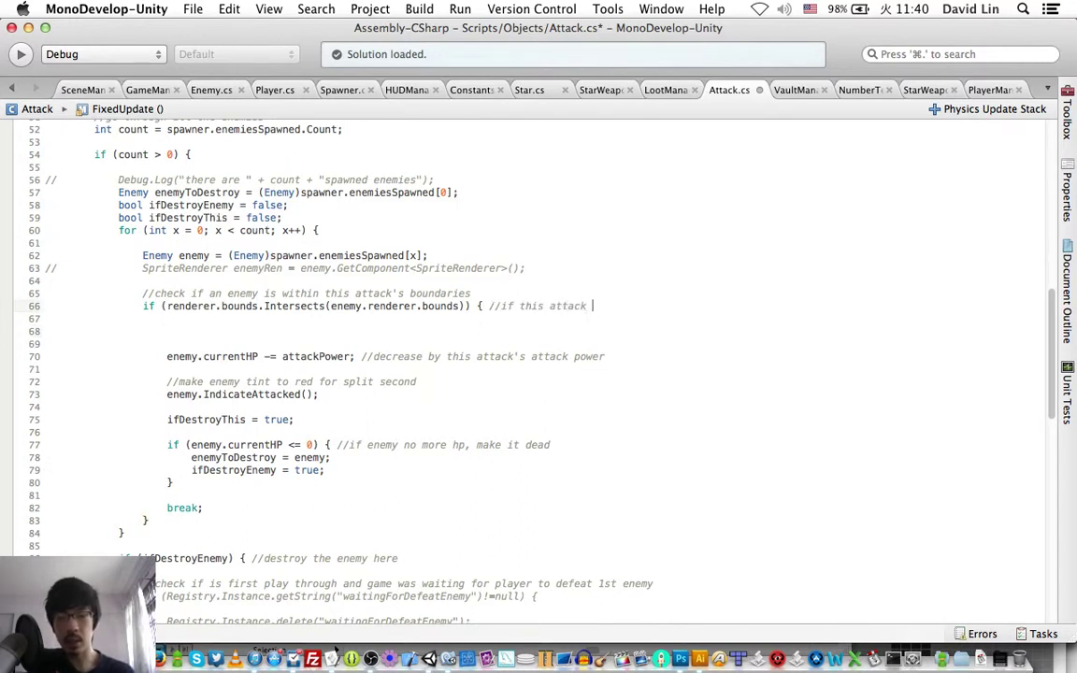
type(" hits an enemy")
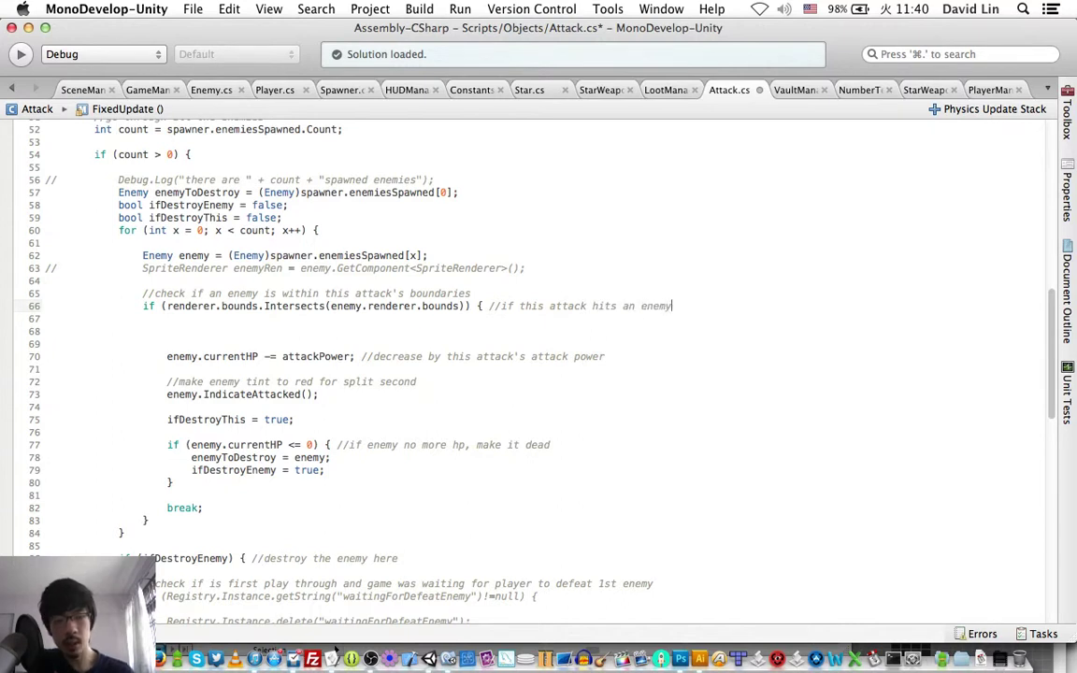
key("ctrl+s")
key("Down")
key("Down")
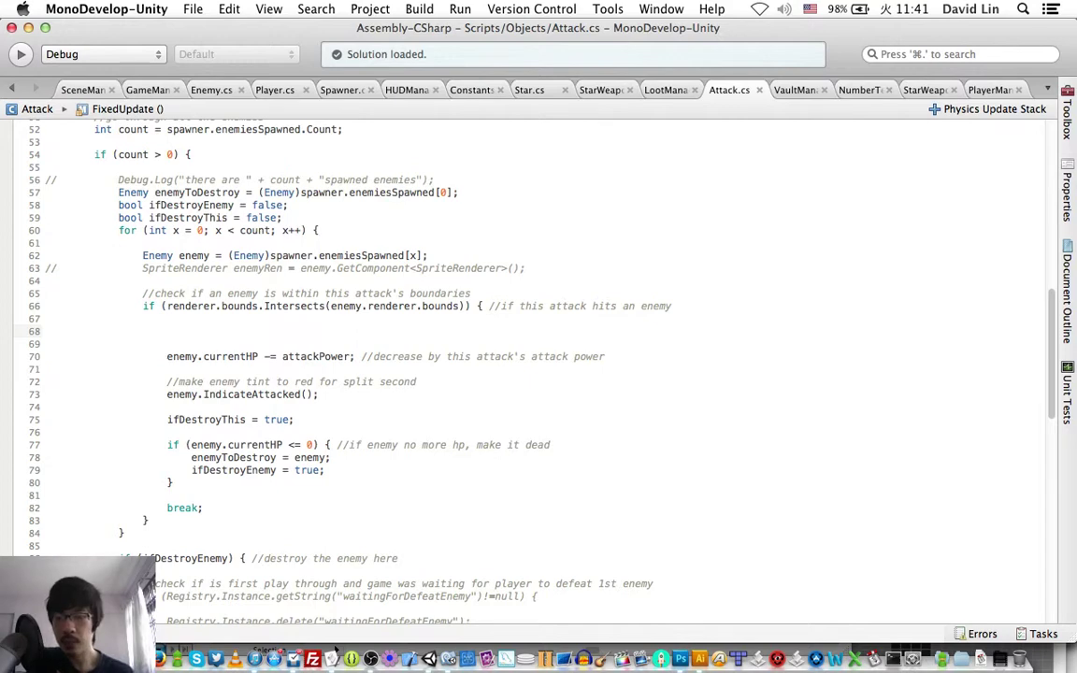
type("play")
key("BackSpace")
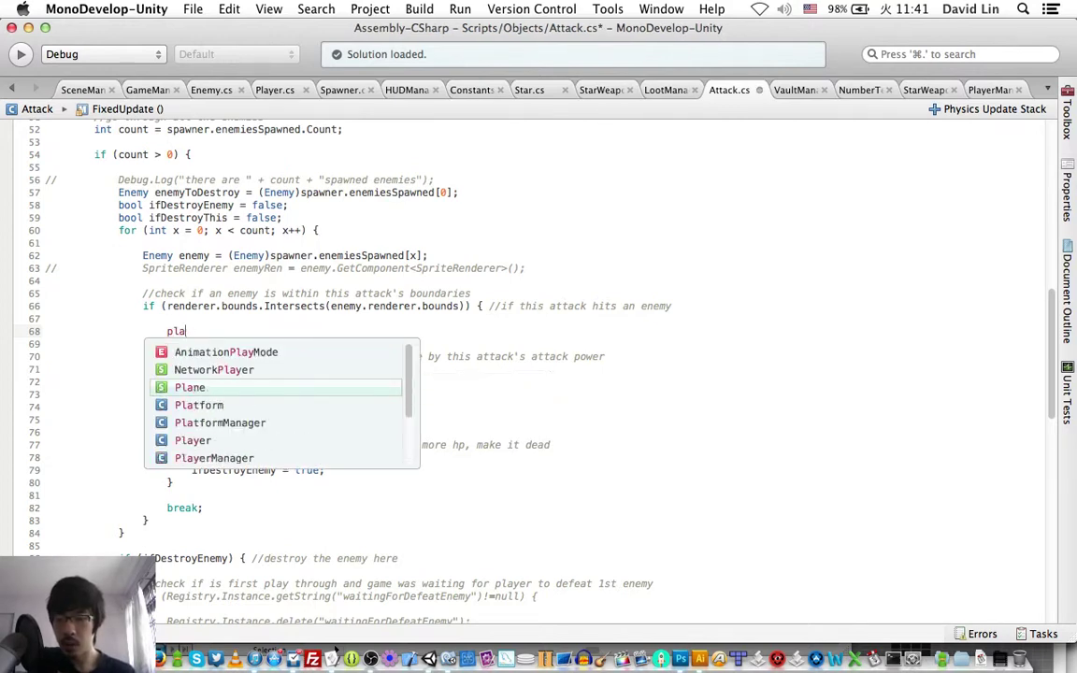
key("BackSpace")
key("BackSpace")
key("BackSpace")
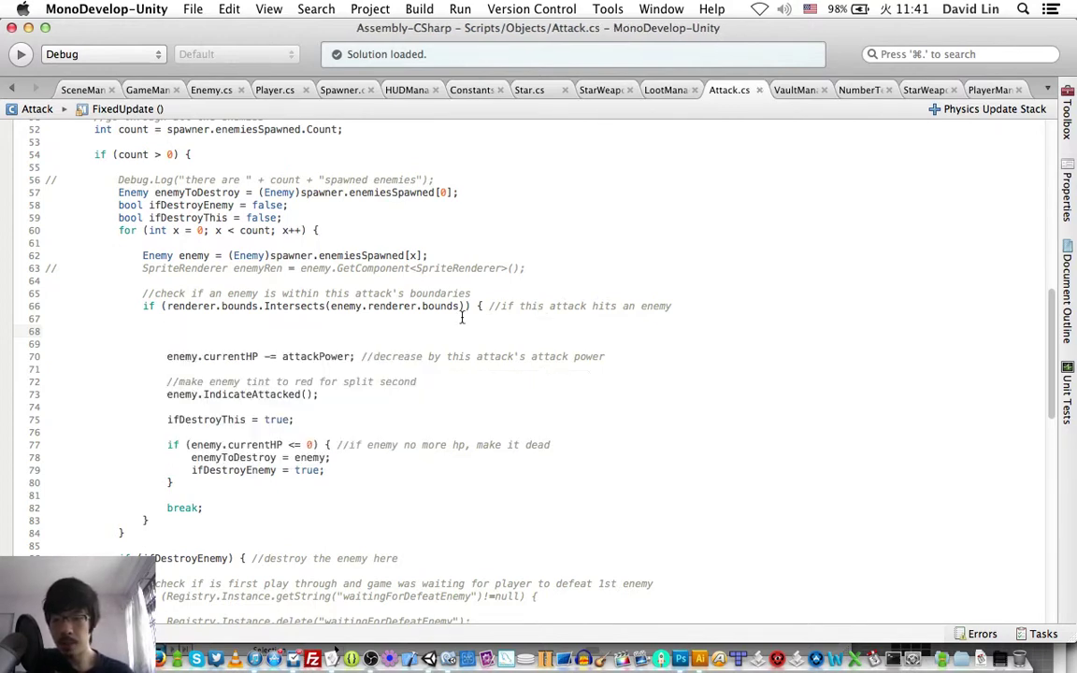
scroll(461, 318, "up", 5)
scroll(461, 317, "up", 4)
scroll(461, 318, "up", 4)
scroll(461, 318, "up", 2)
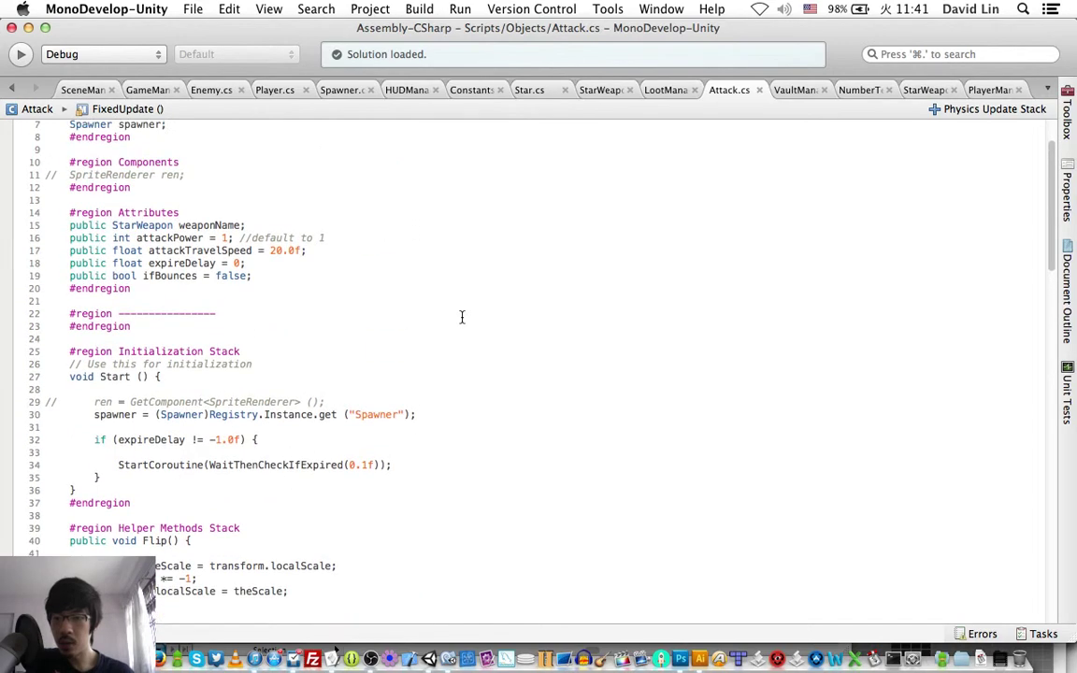
scroll(461, 318, "up", 2)
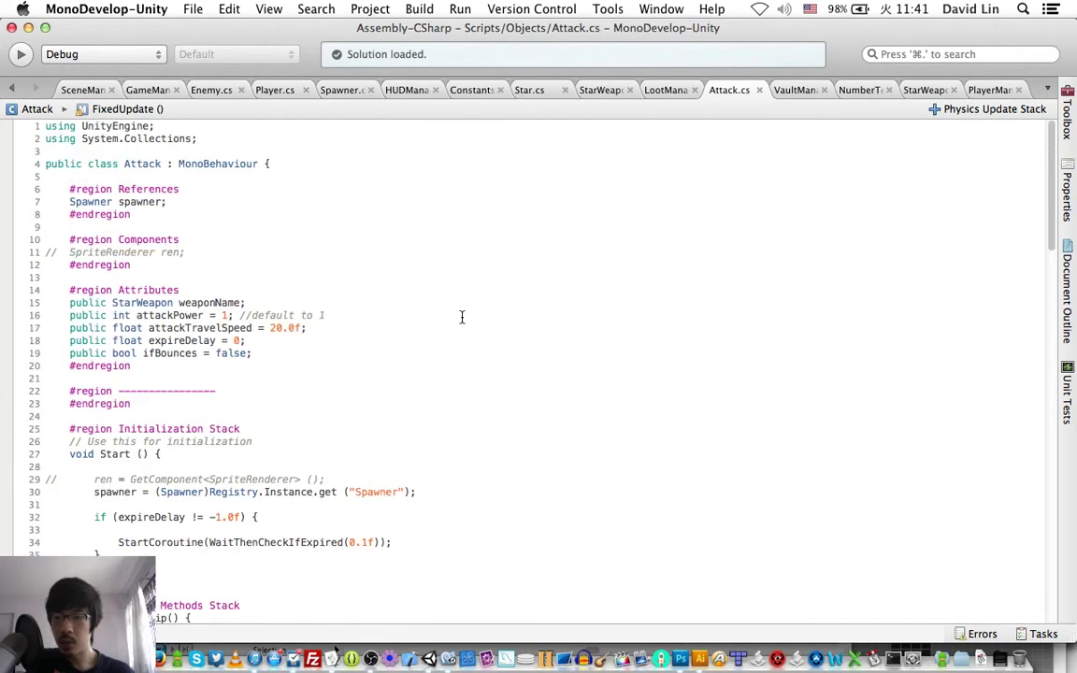
Declare a 'Player player;' field under the spawner reference and save Attack.cs.
left_click(188, 199)
key("Return")
type("Pla")
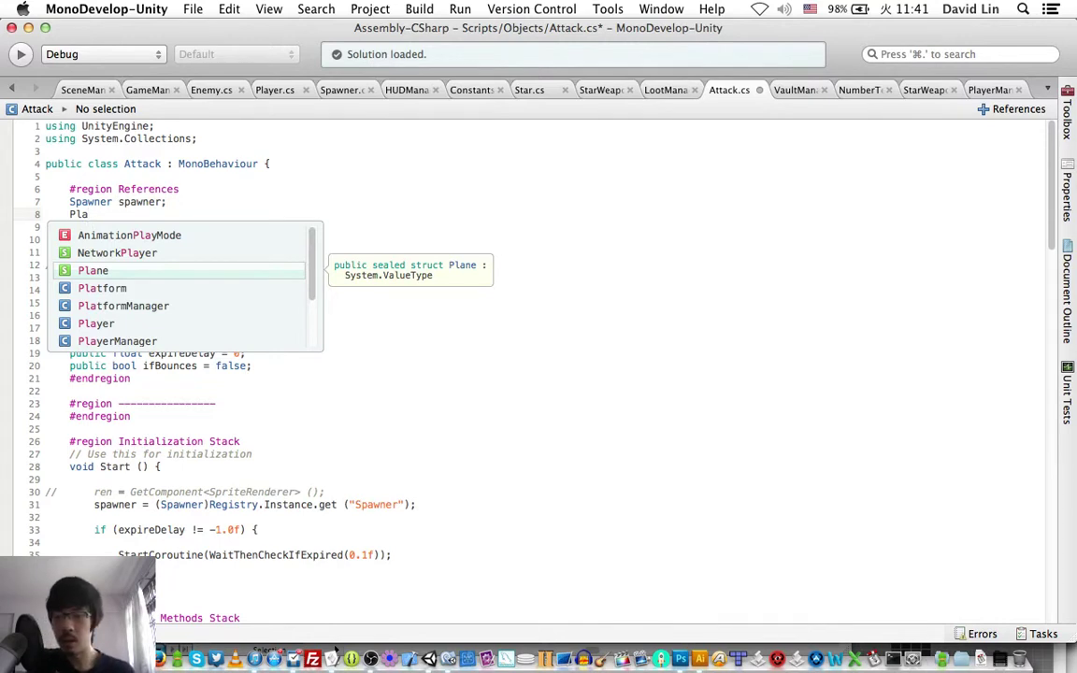
type("yer player;")
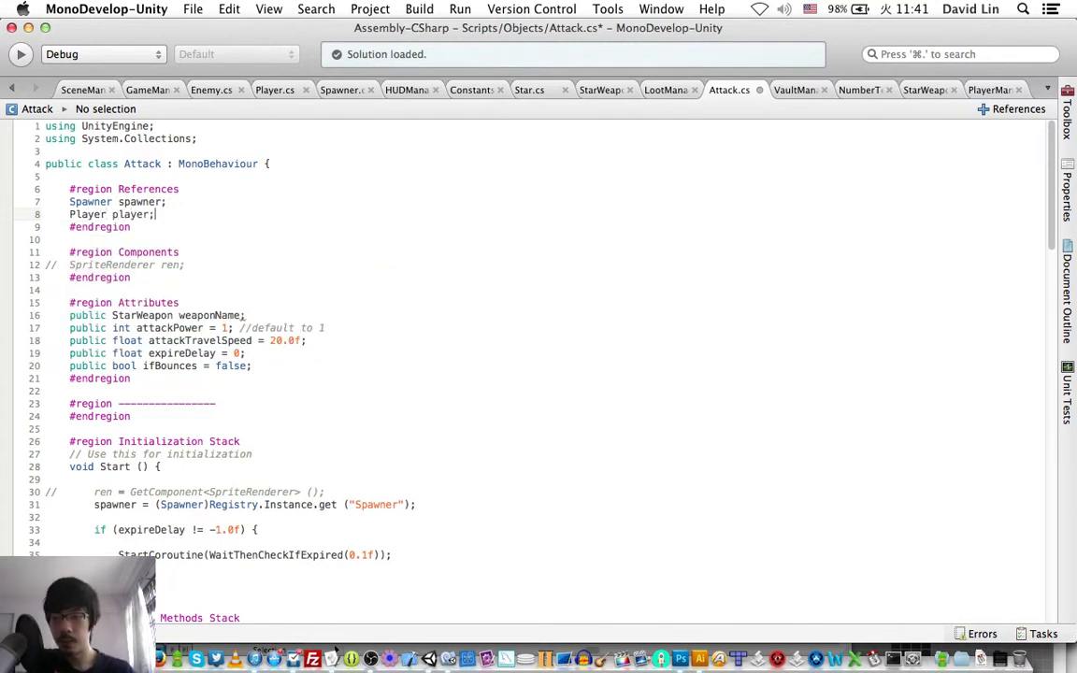
key("super+s")
scroll(215, 416, "down", 3)
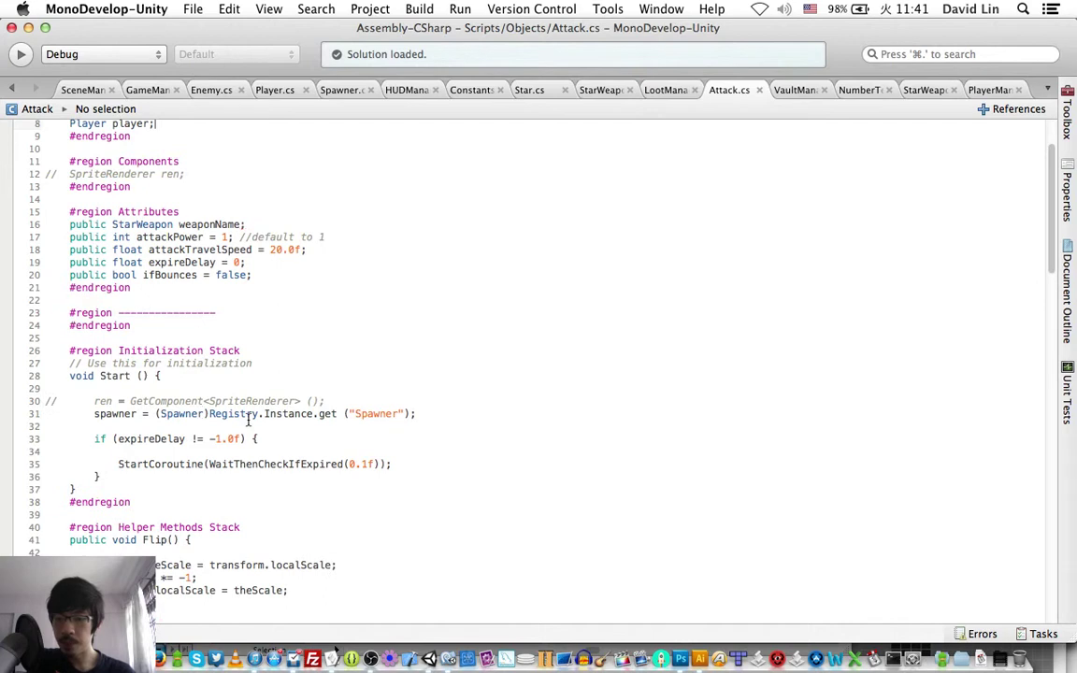
Add player = (Player)Registry.Instance.get ("Player"); below the Spawner lookup in Start() and save.
left_click(248, 426)
key("Return")
type("p")
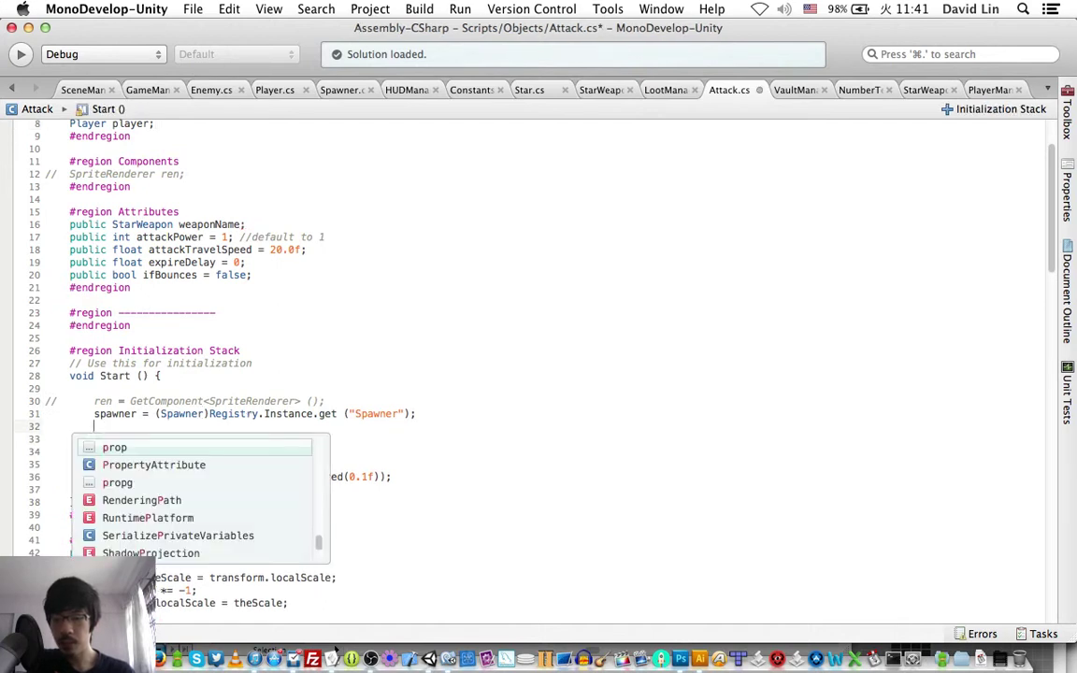
type("layer = (Play")
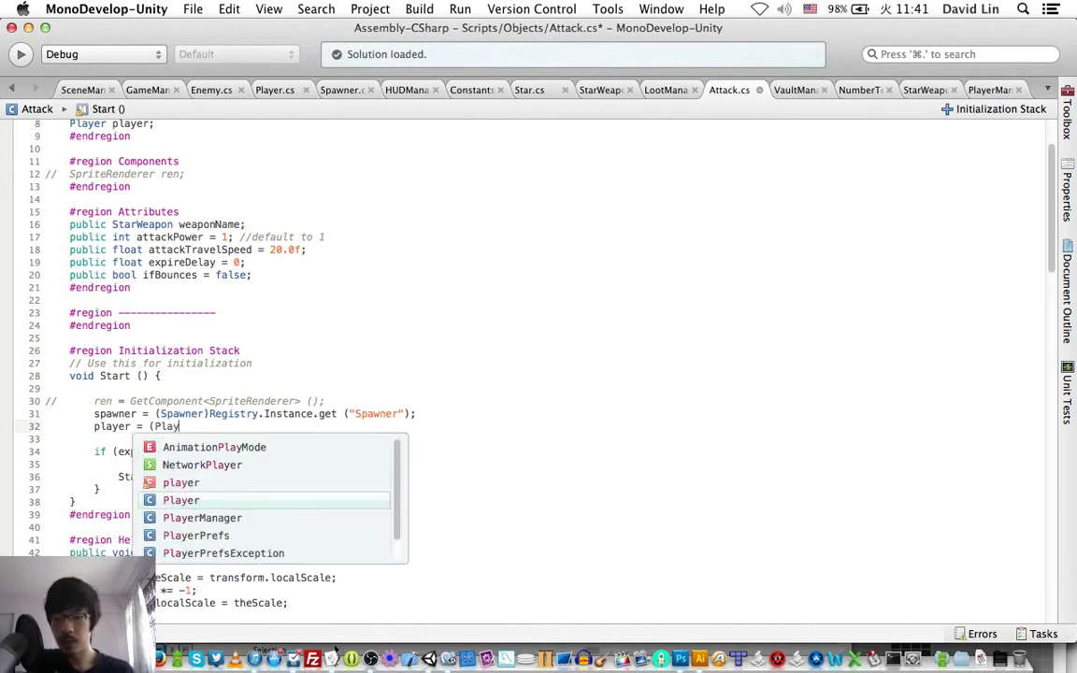
type("er)Registry")
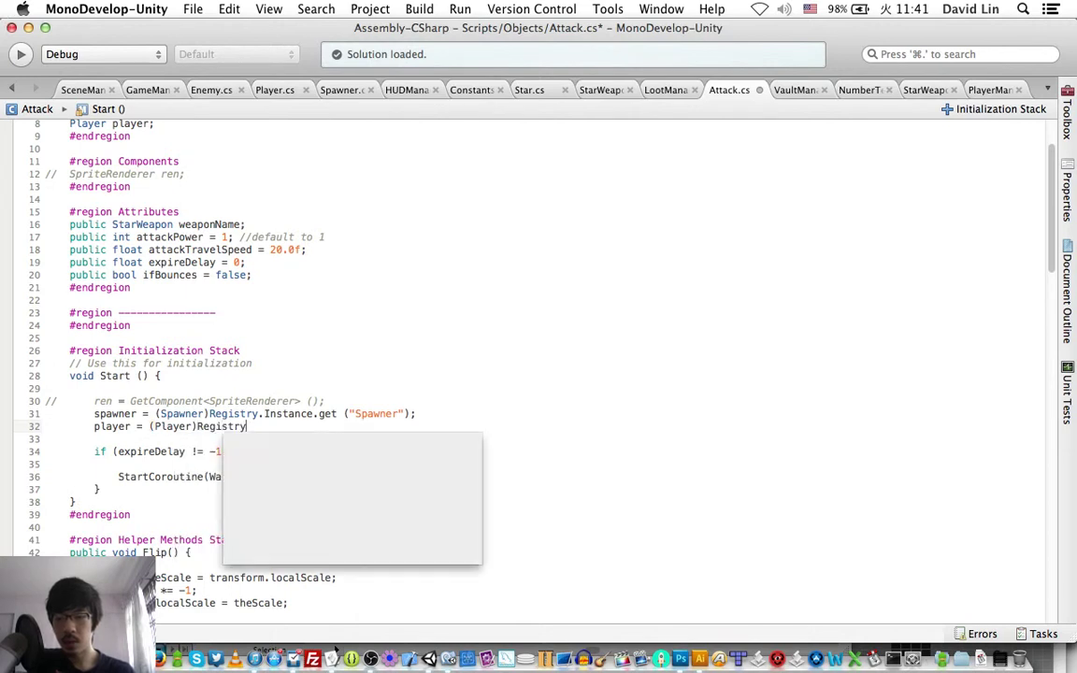
type(".Instance.get ")
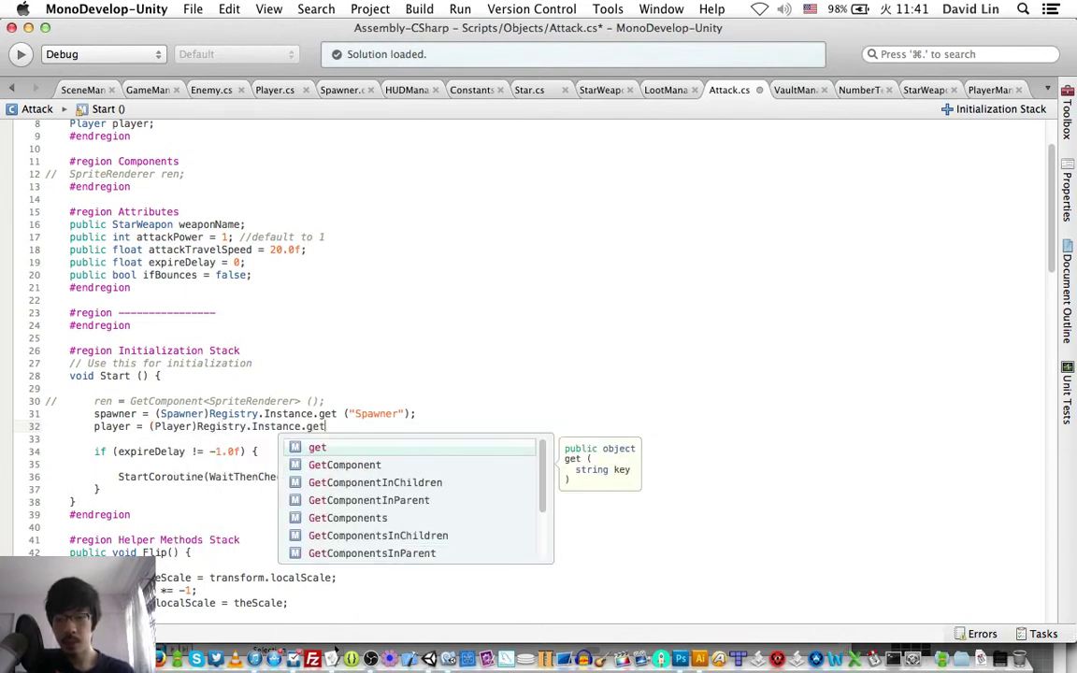
type("(\"Player\")")
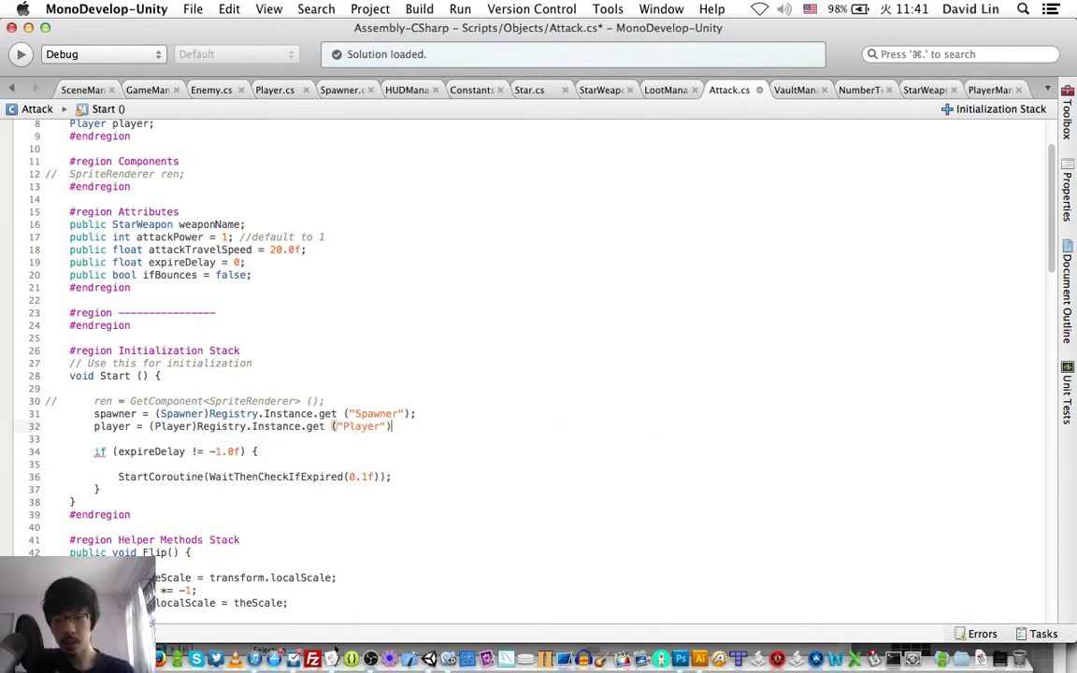
type(";")
key("super+s")
left_click(338, 399)
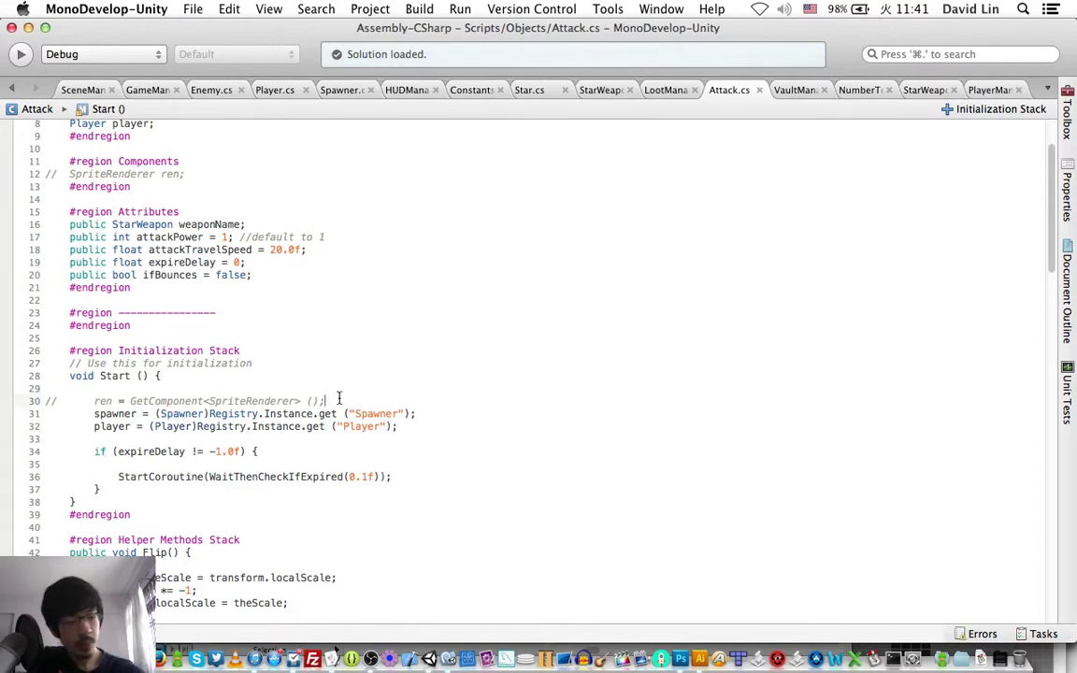
scroll(338, 399, "down", 3)
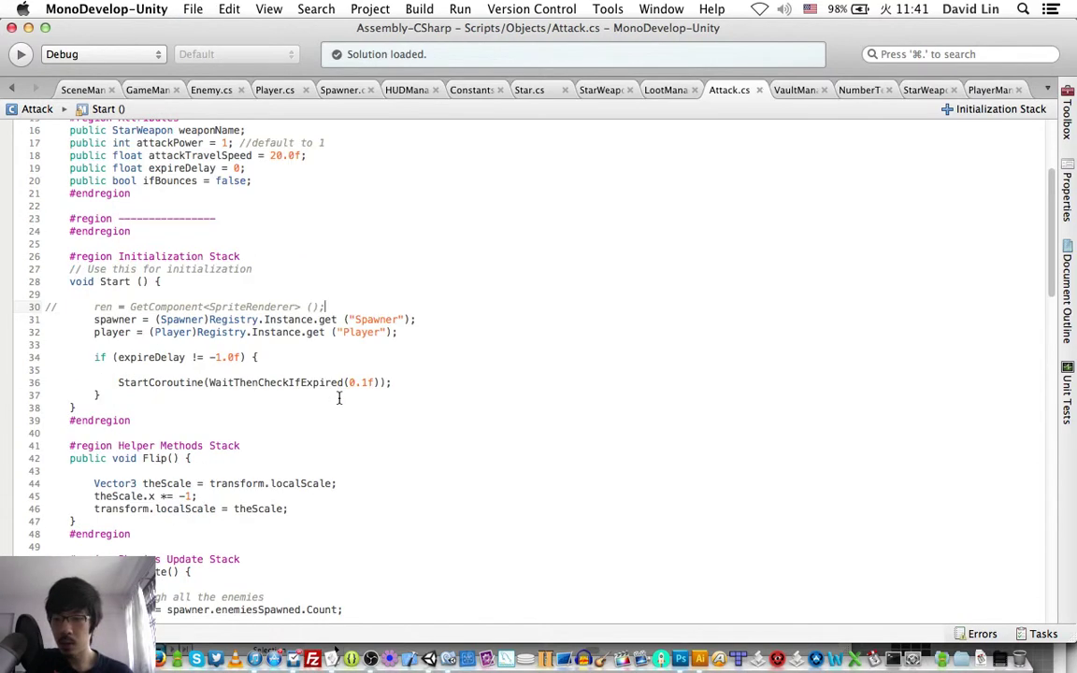
scroll(340, 399, "down", 5)
scroll(340, 396, "down", 4)
scroll(340, 374, "down", 2)
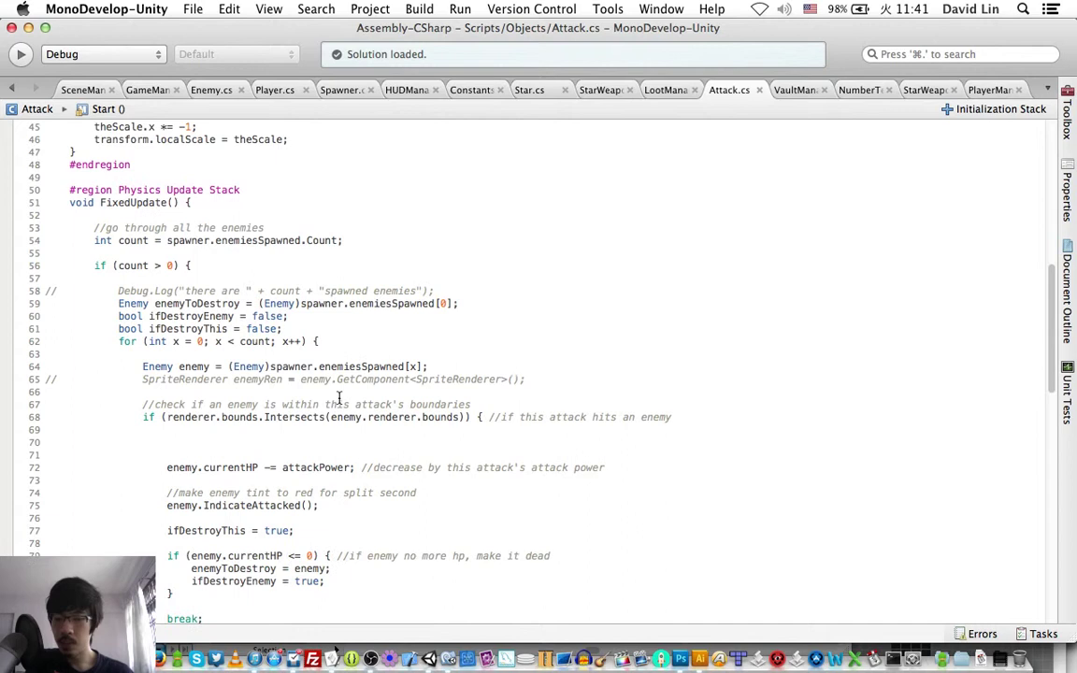
Add an if (player.ifCanRegainHP) block that sets float rand = Random.Range(0.0f,100.0f).
left_click(282, 438)
type("if (")
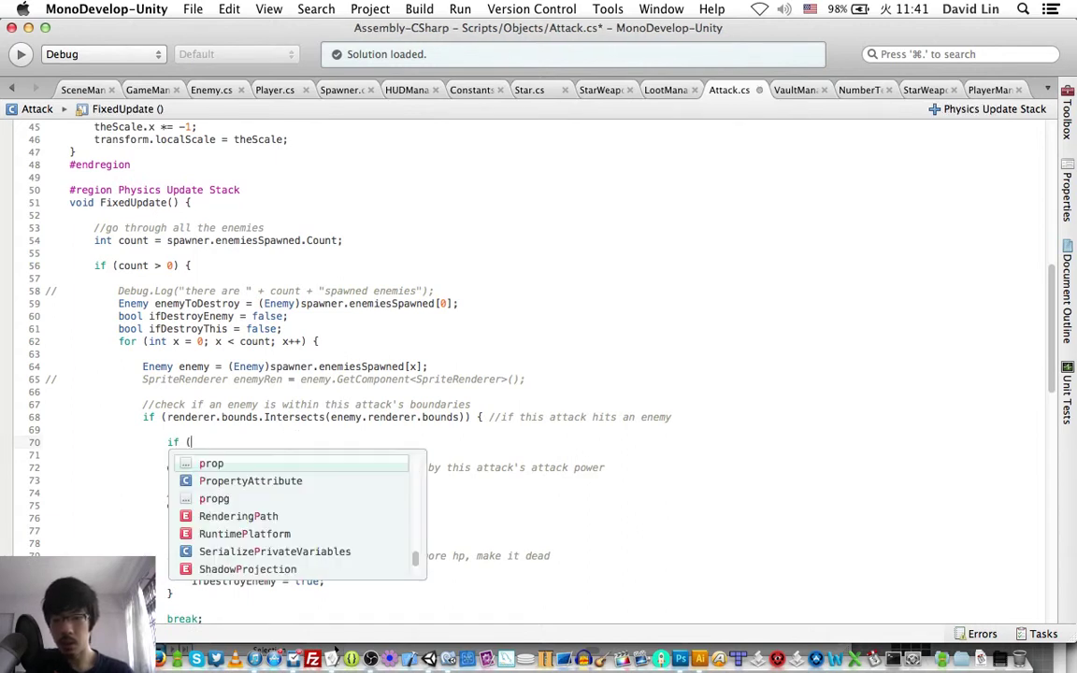
type("pl")
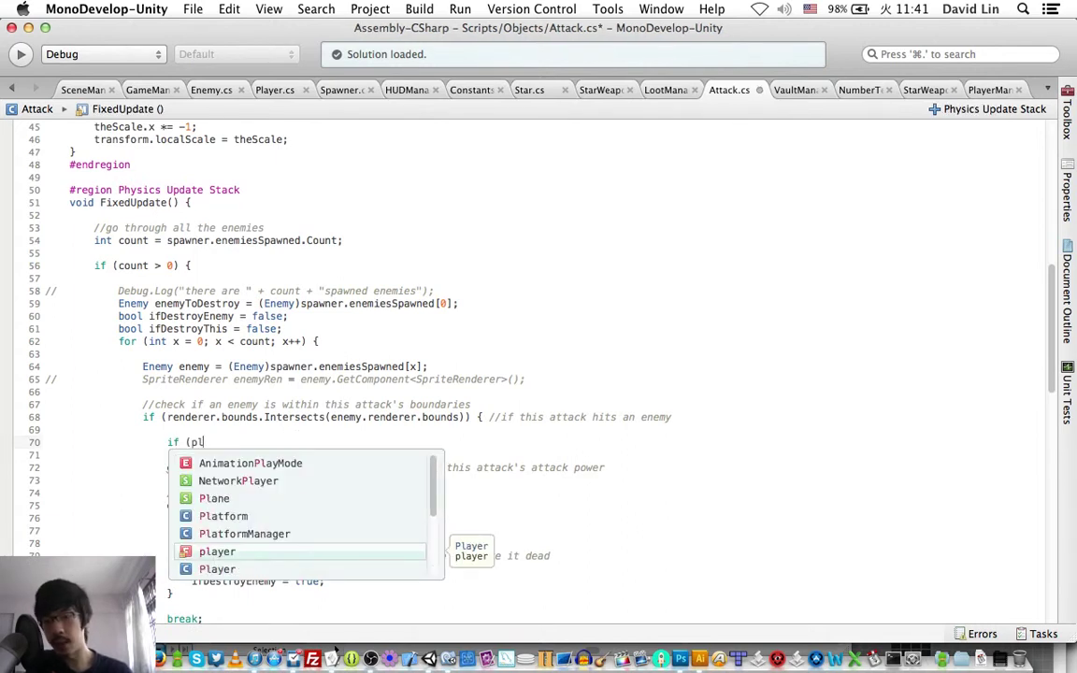
type("ayer")
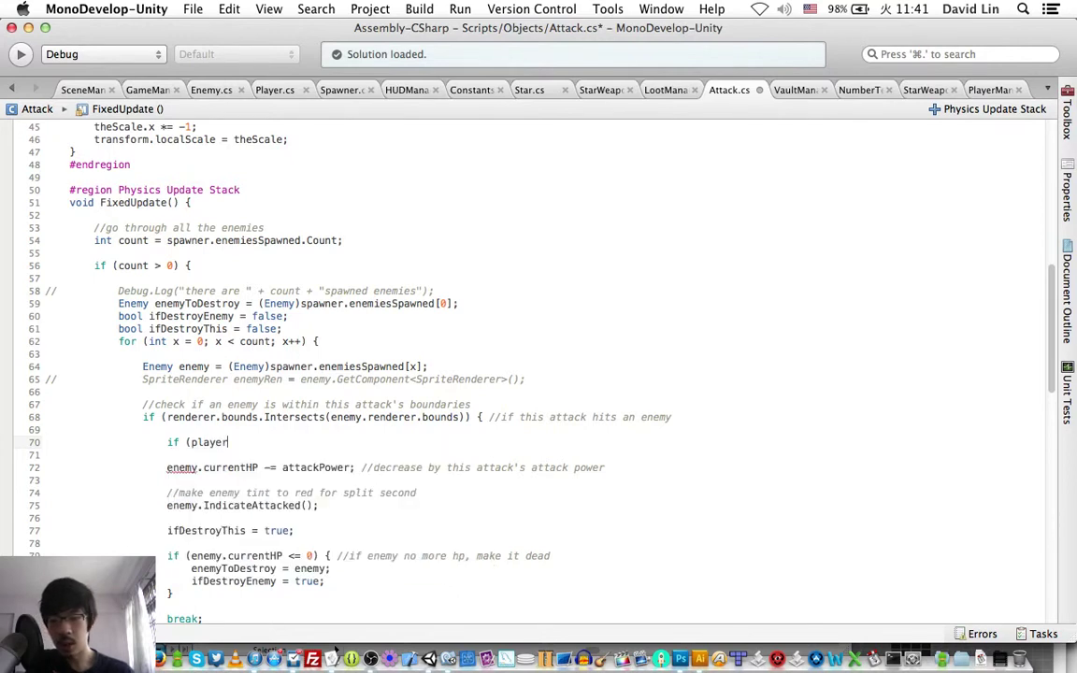
type(".if")
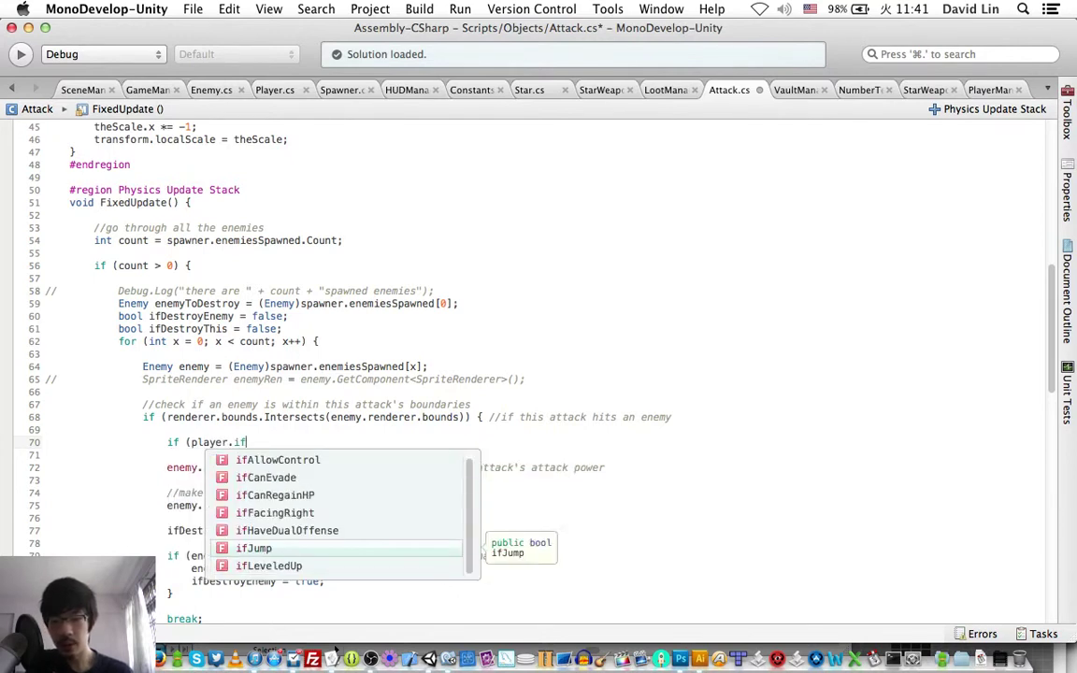
key("Up")
key("Escape")
type("CanRegainHP)")
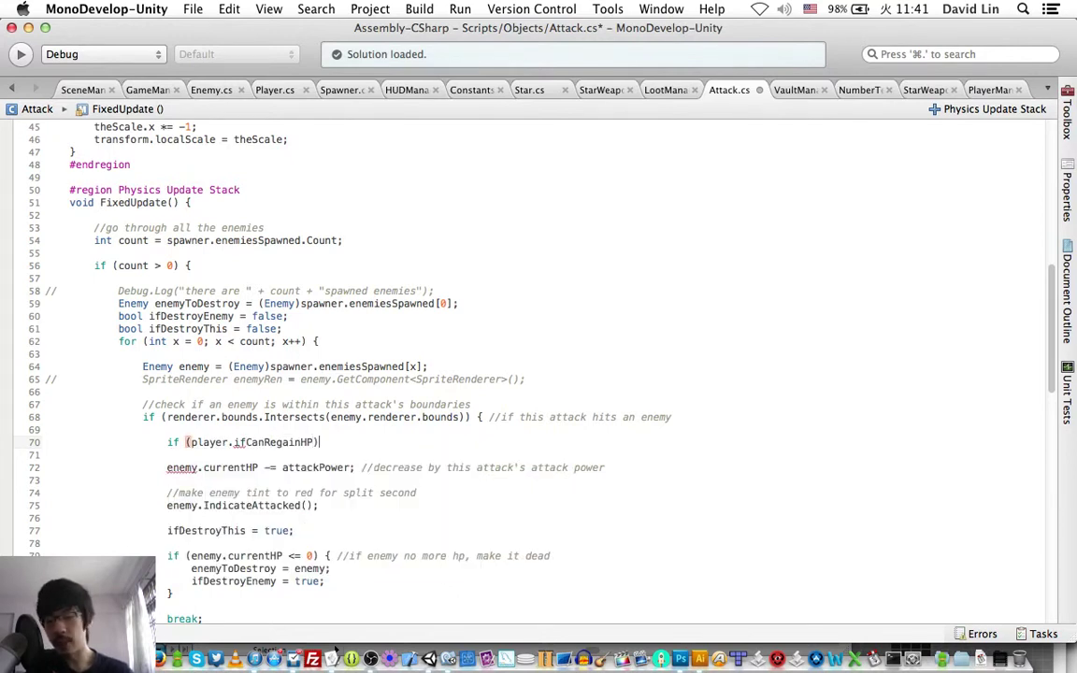
type(" {")
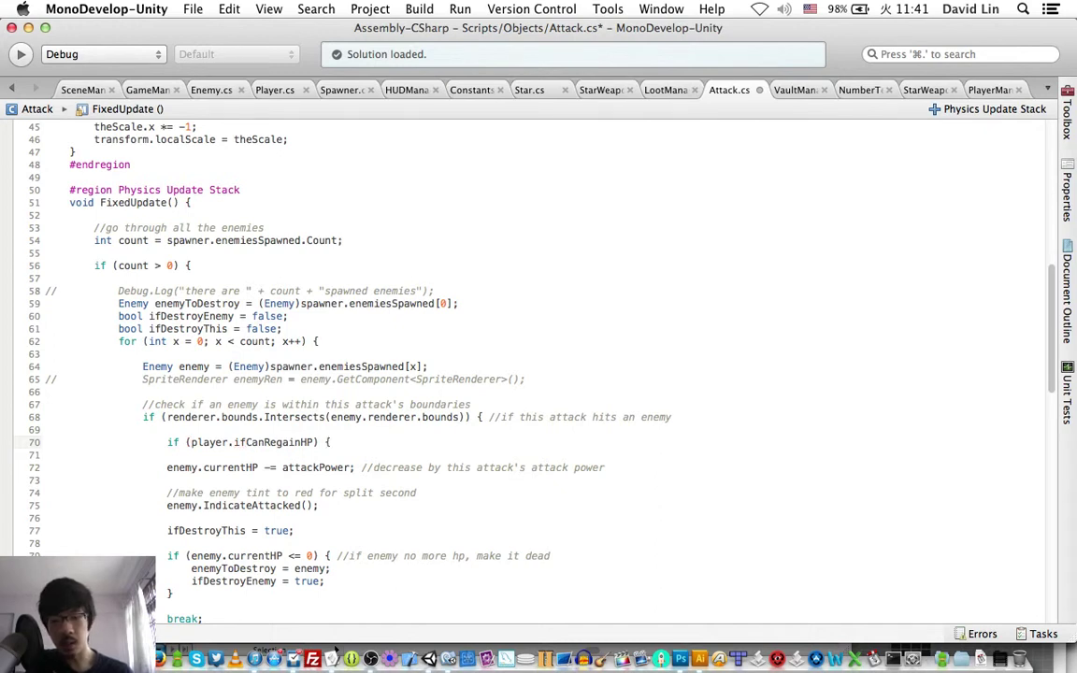
key("Return")
key("Return")
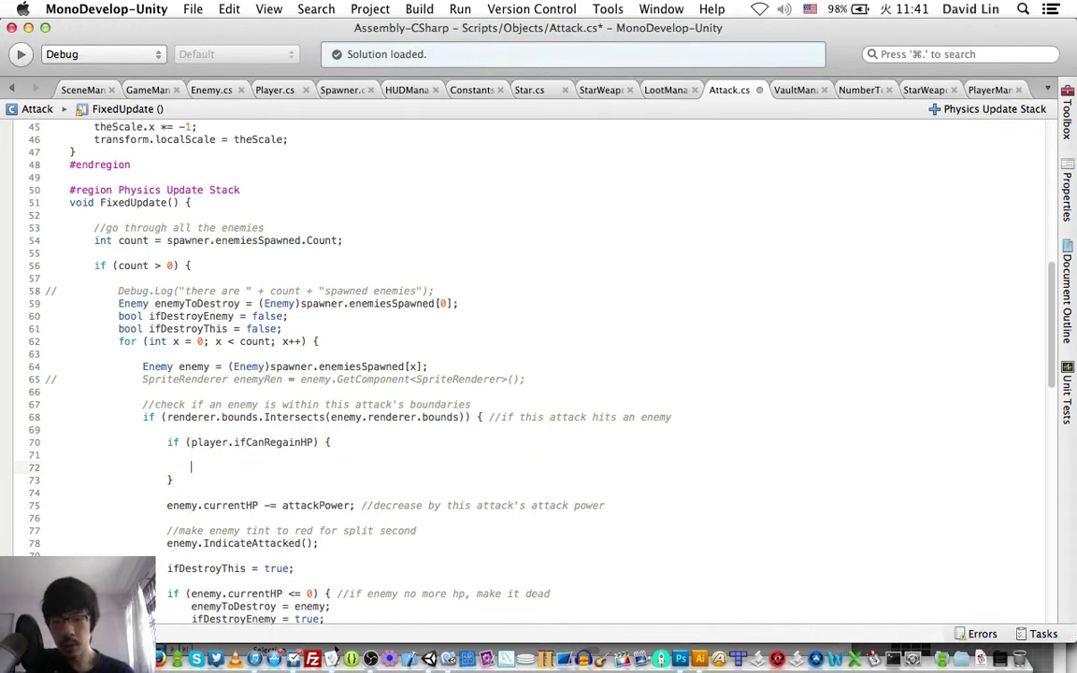
type("float rand")
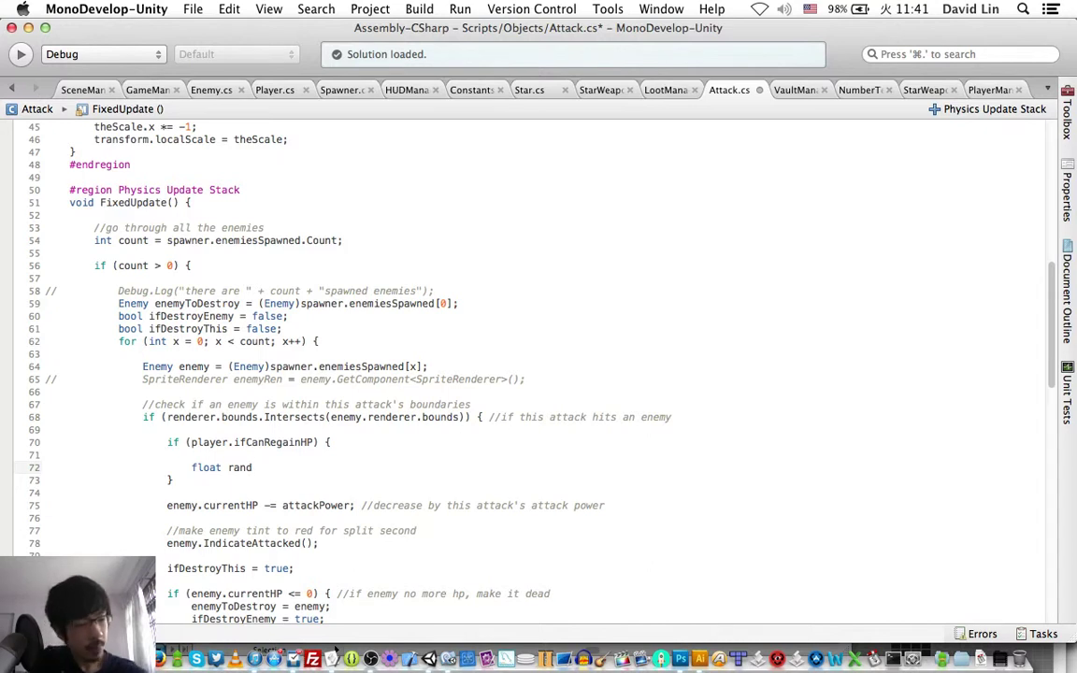
type("= ")
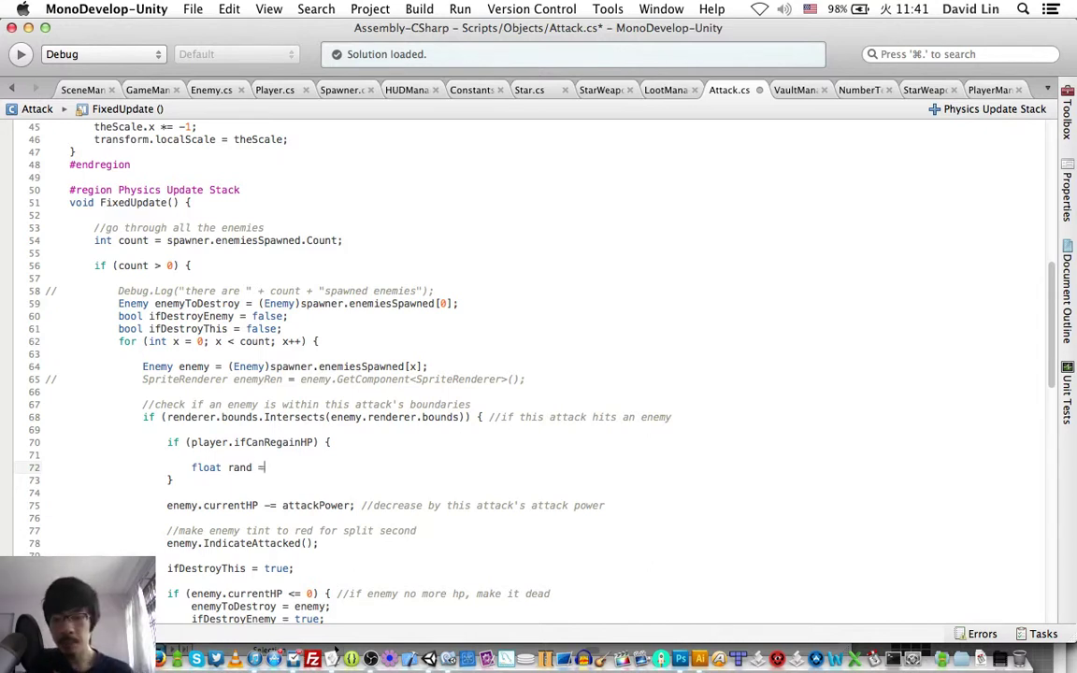
type("Random")
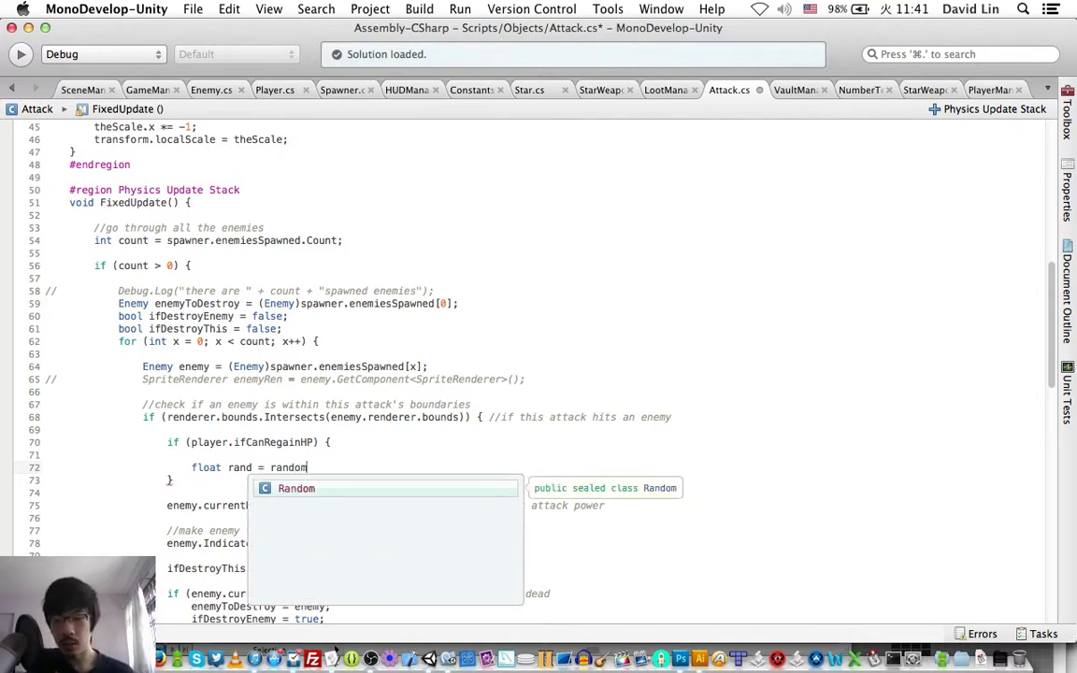
type(".Range(")
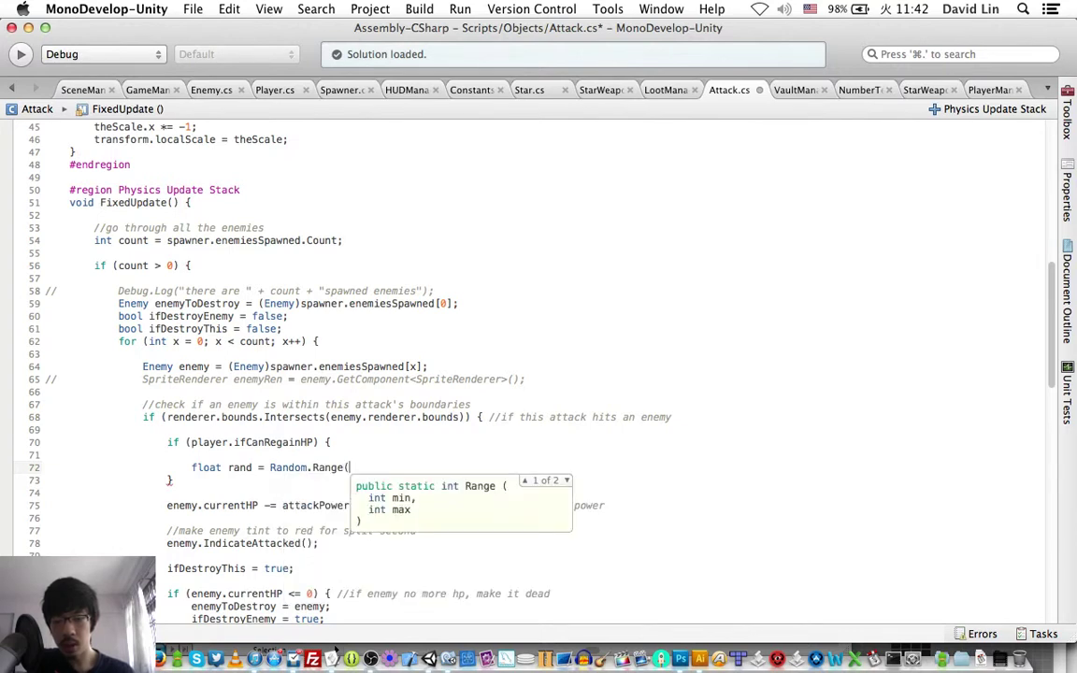
type("0.0f,100")
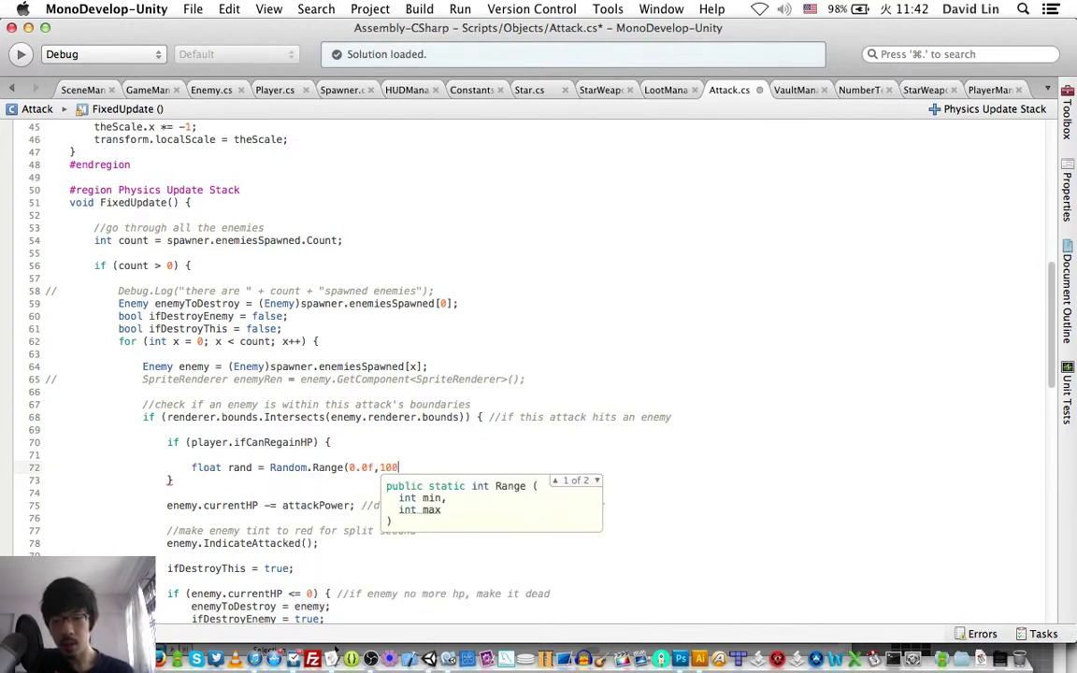
type(".0f);")
Nest an empty if (rand <= player.regainHPChance) block below the random roll.
key("Return")
key("Return")
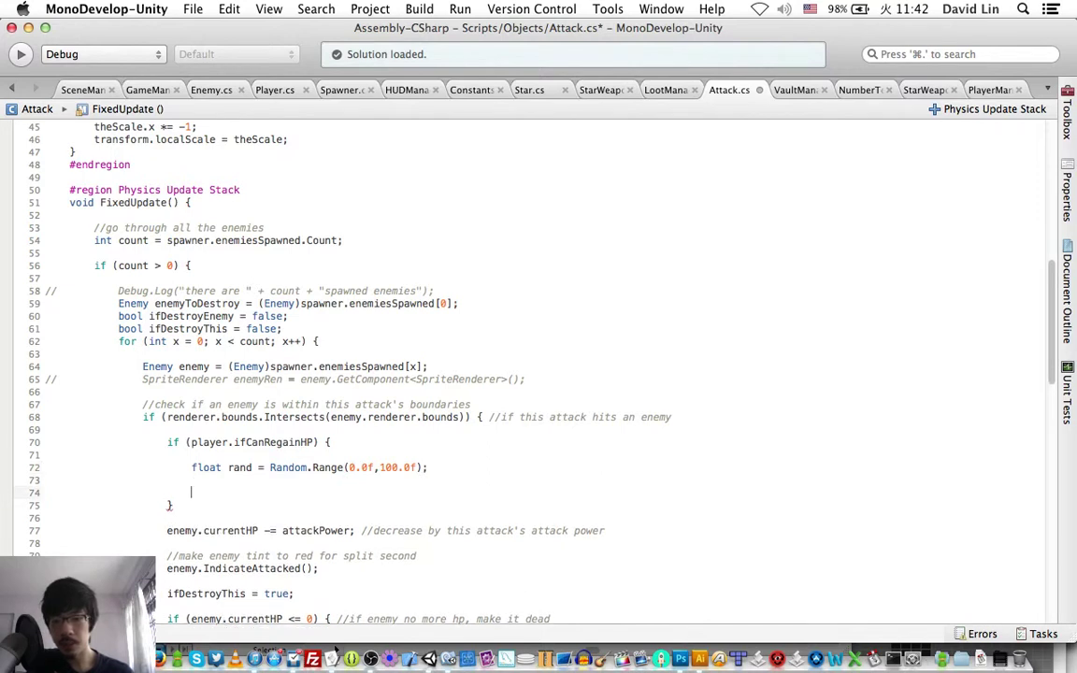
type("if")
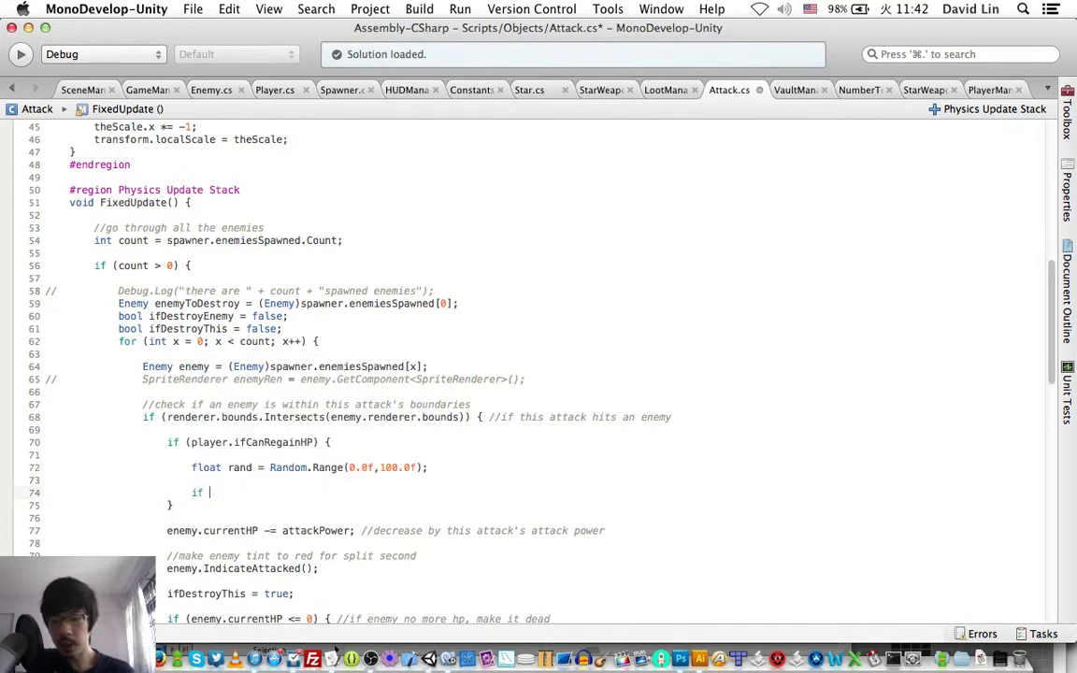
type(" (rand < ")
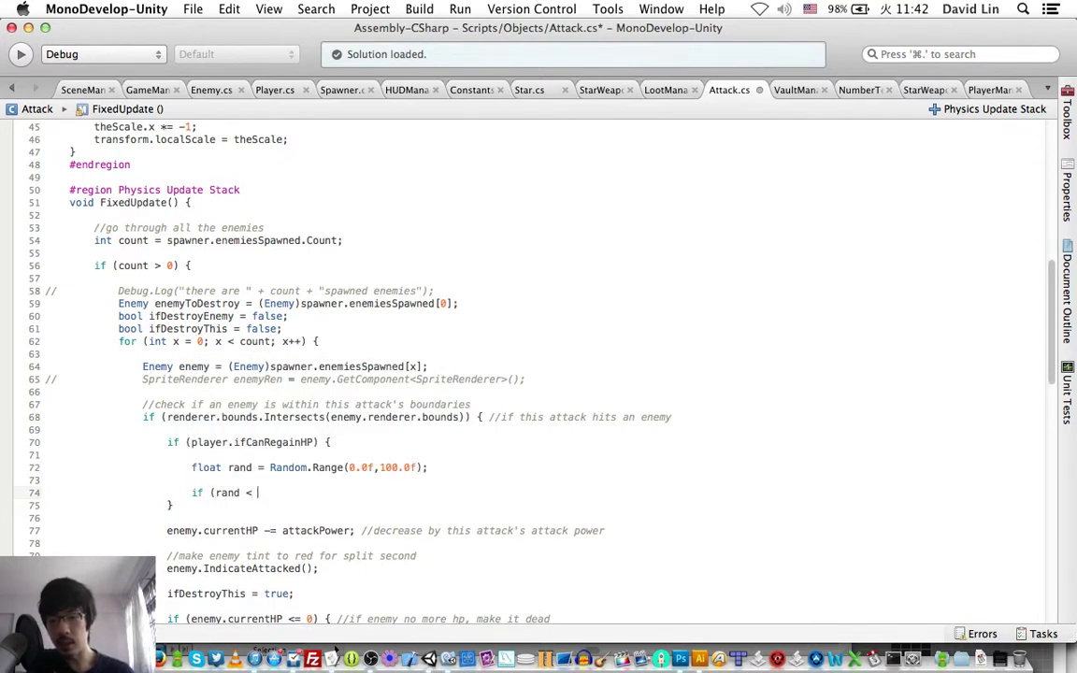
type("player.")
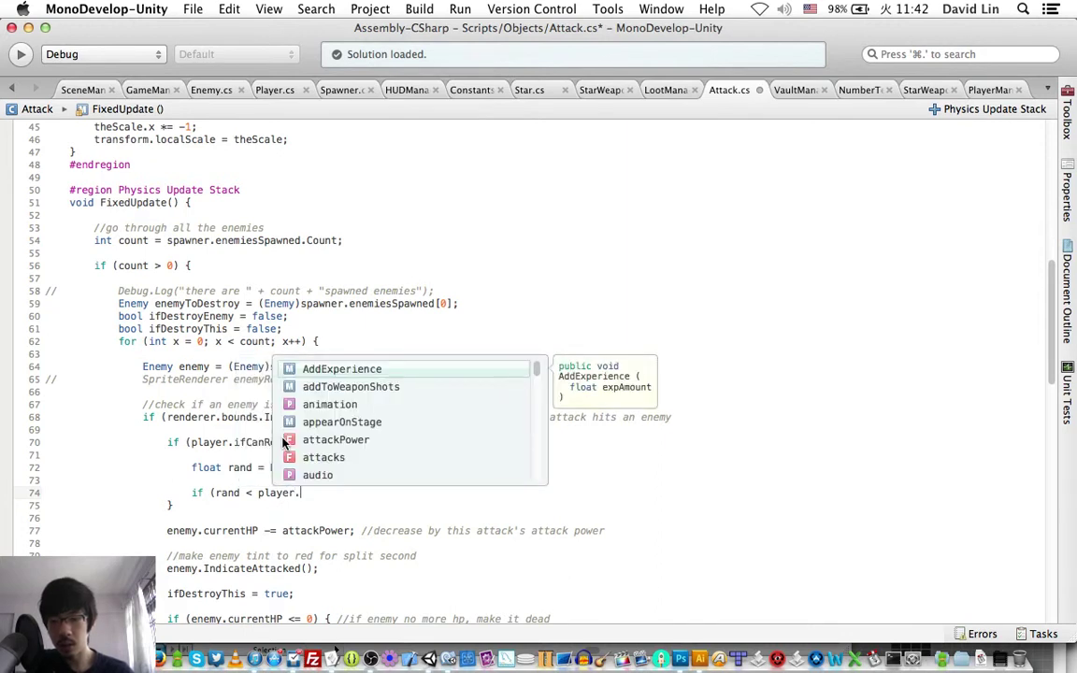
type("re")
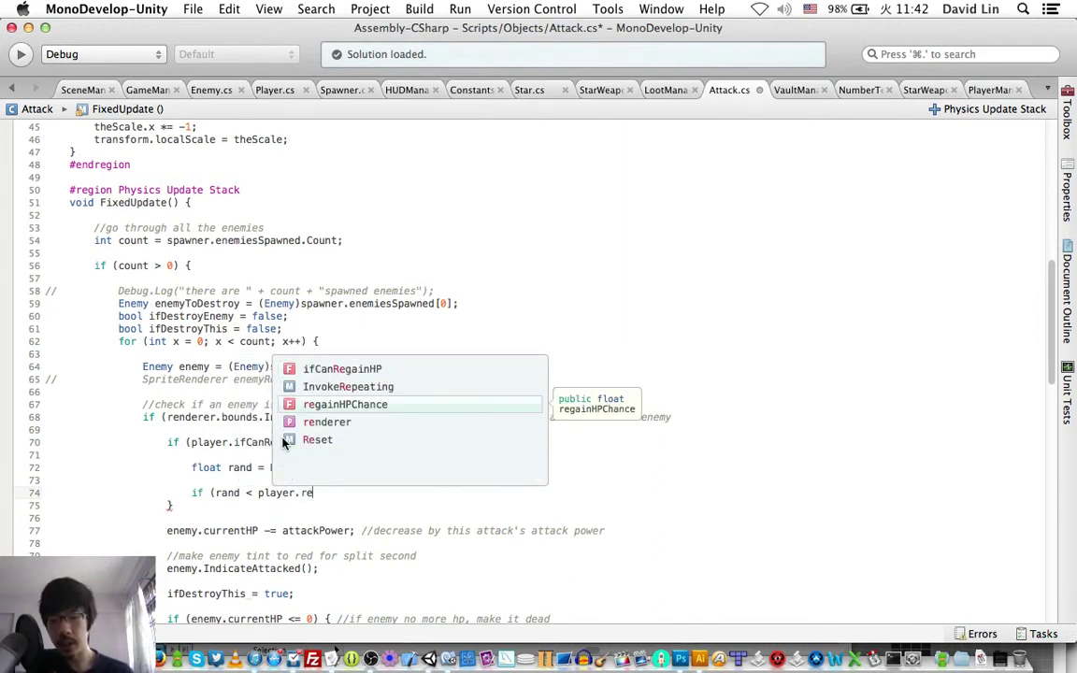
key("Return")
type(") {")
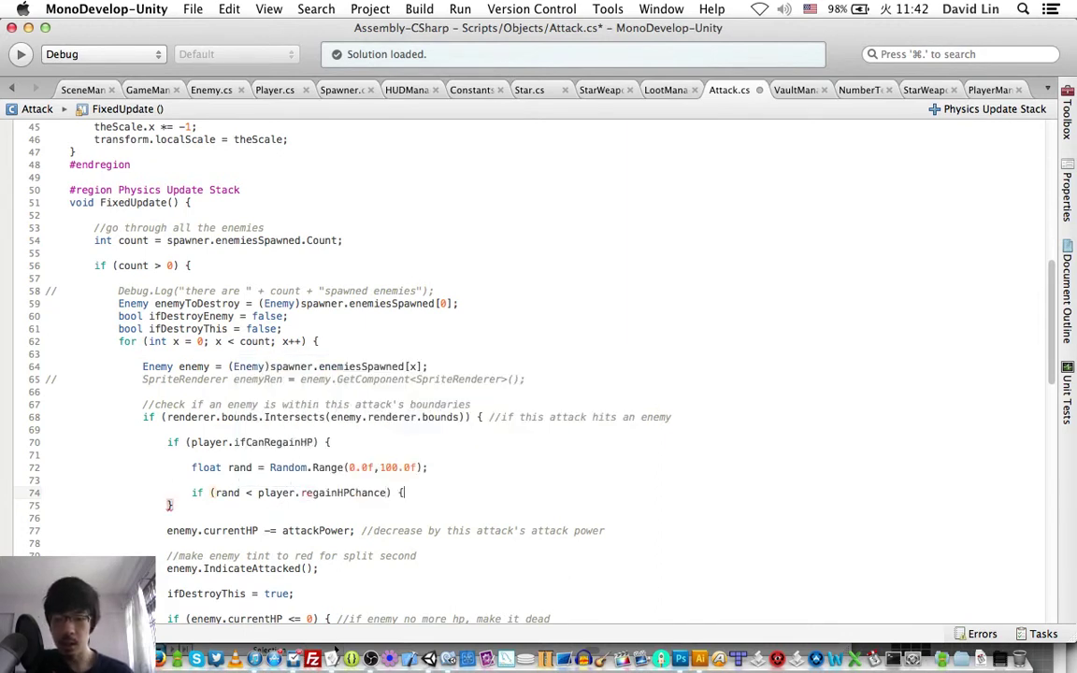
key("Return")
key("Return")
type("}")
key("Up")
key("Up")
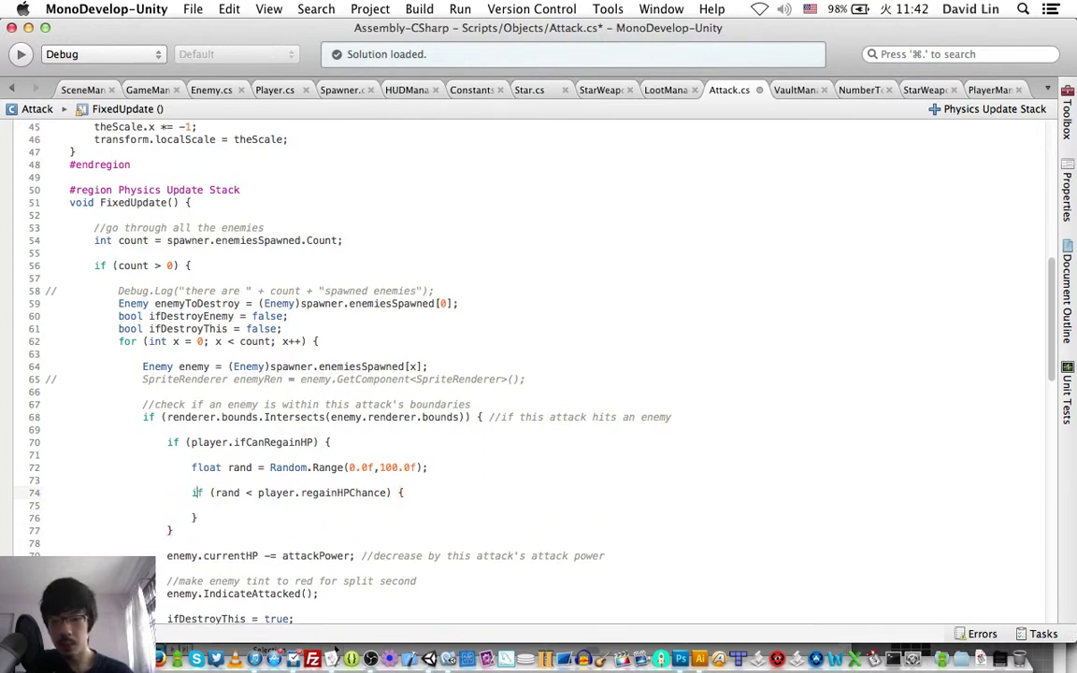
key("Right")
key("Right")
key("Right")
key("Right")
key("Right")
key("Right")
type("=")
key("Down")
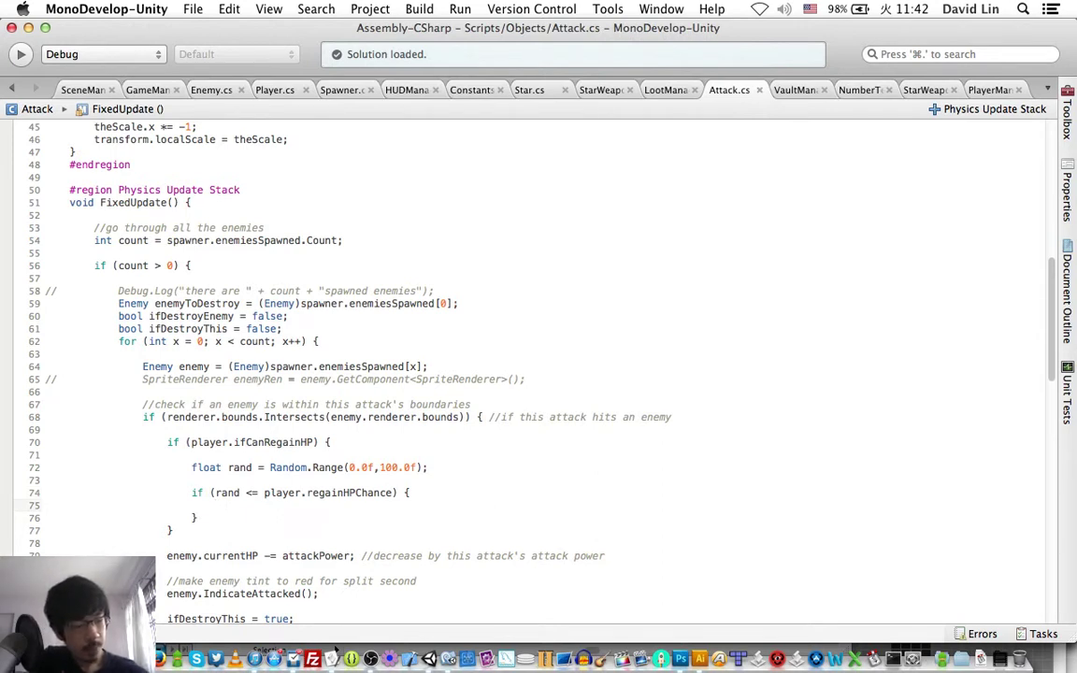
key("Return")
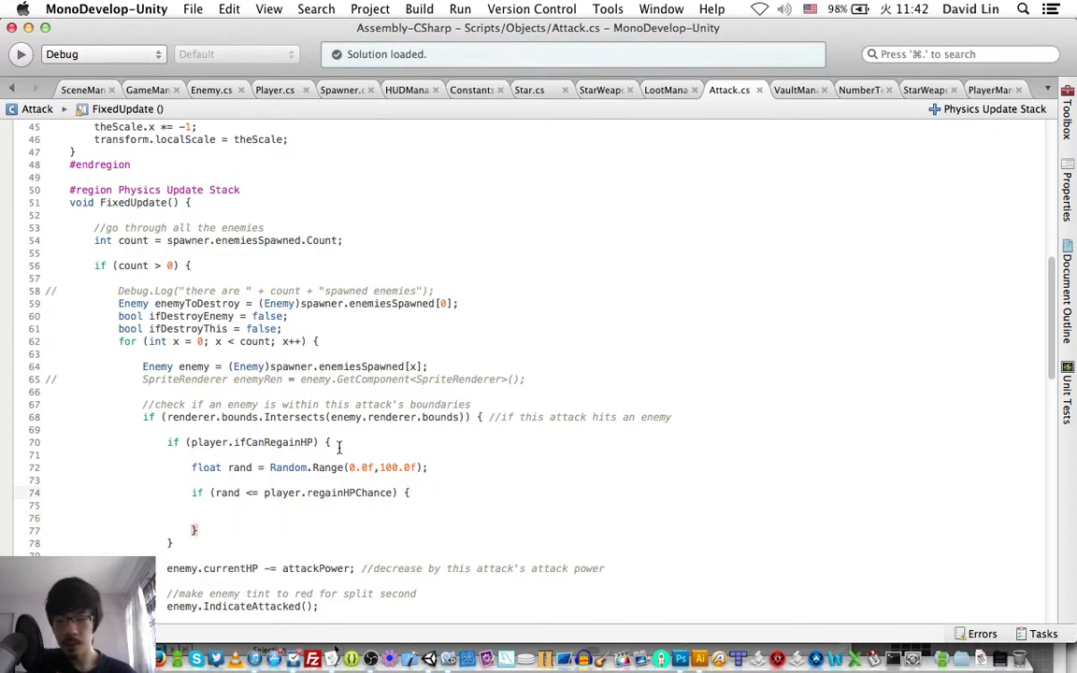
Comment the regain checks '//if player has learnt DrinkUp' and '//if randomly set to drink up', then save.
left_click(340, 444)
type("//if pla")
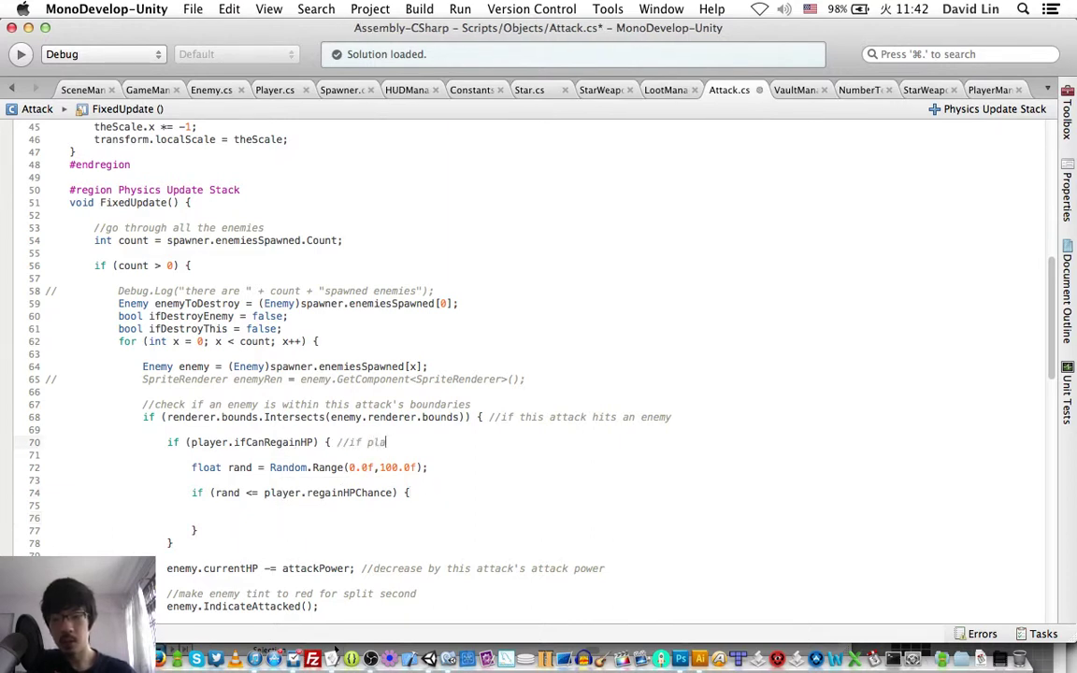
type("yer has learnt")
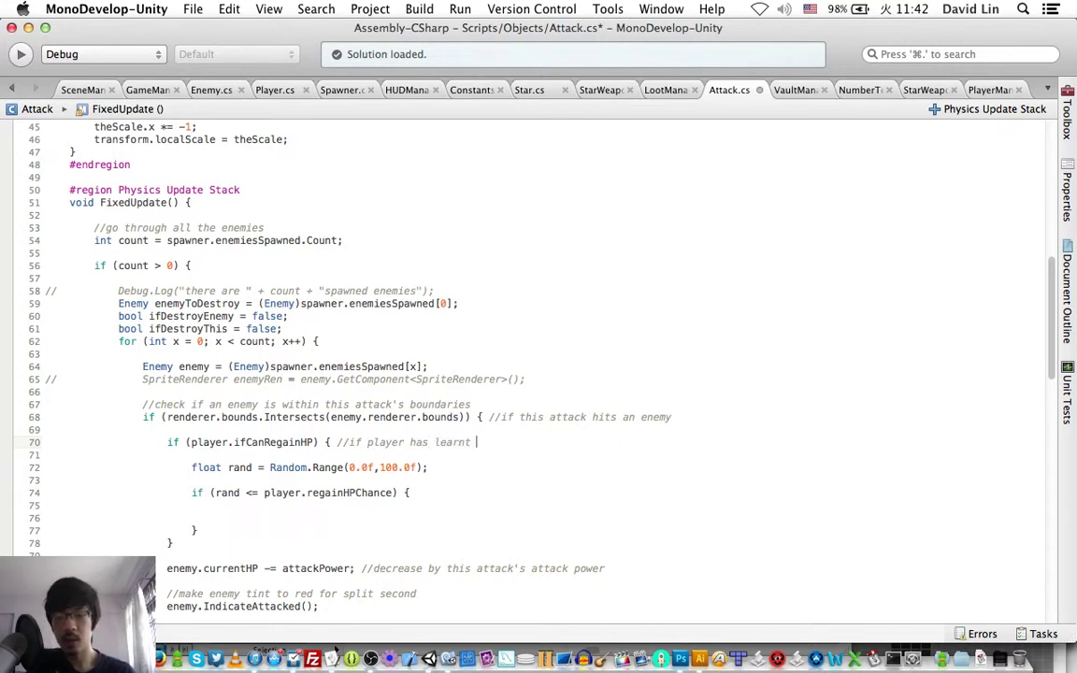
type(" Drink")
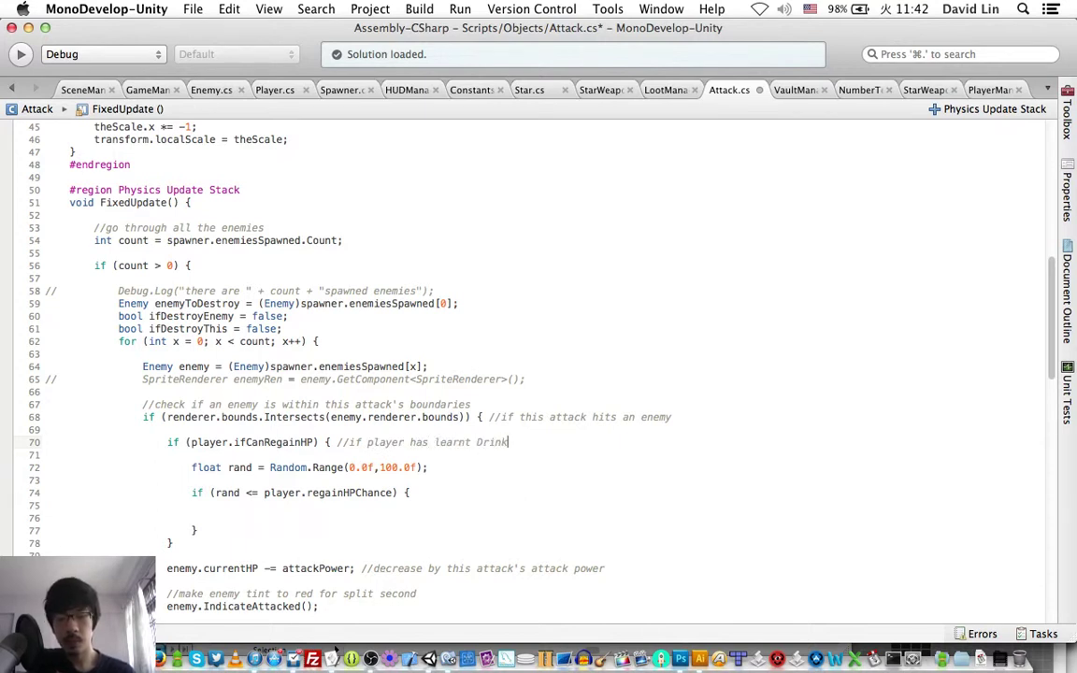
key("Down")
key("Down")
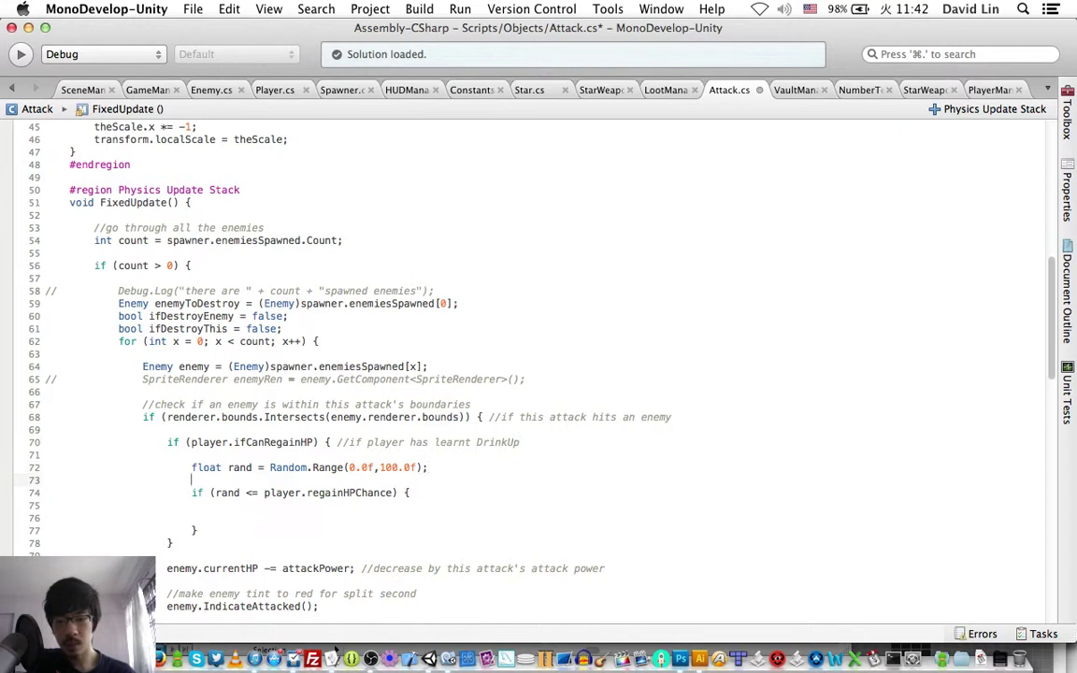
type("//if ")
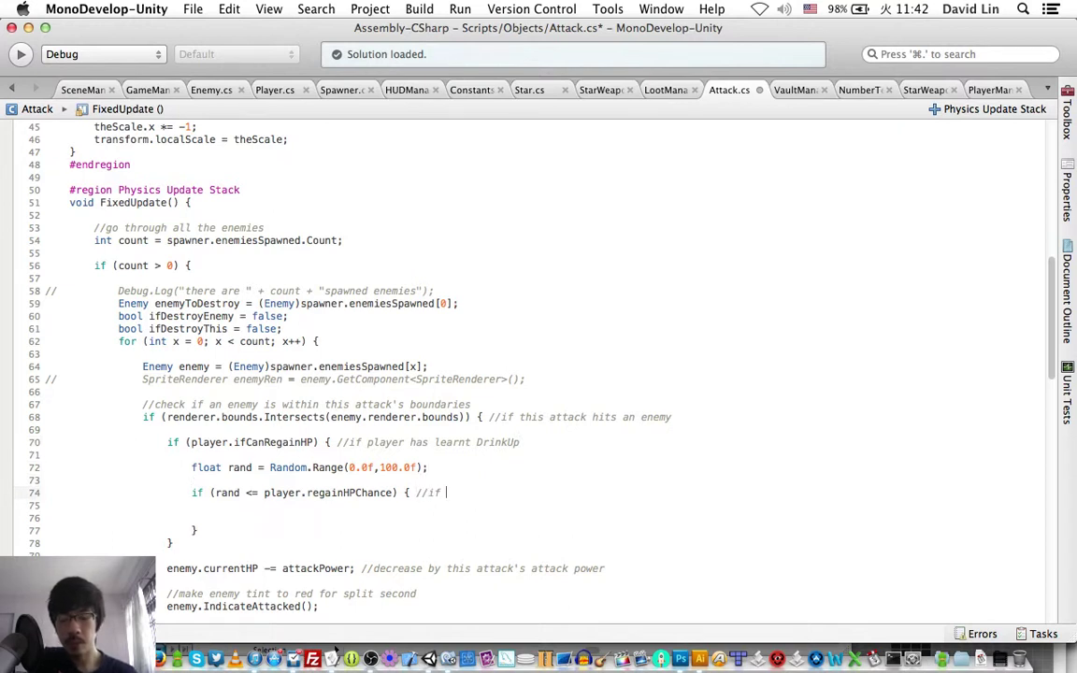
type("randomly set to ")
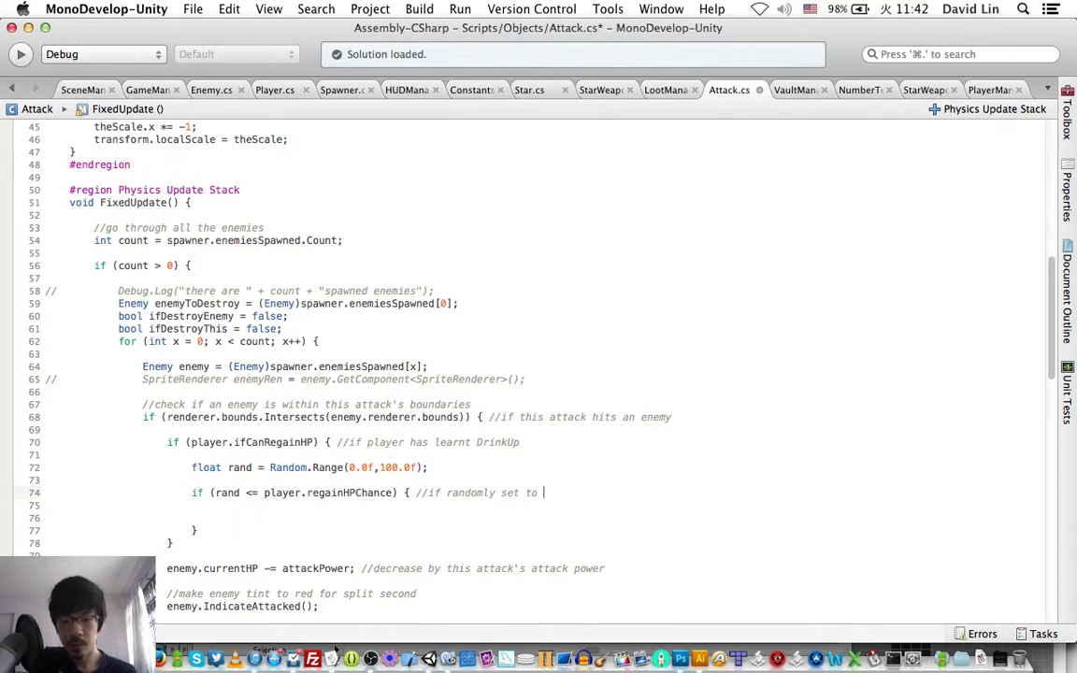
type("drink up")
key("cmd+s")
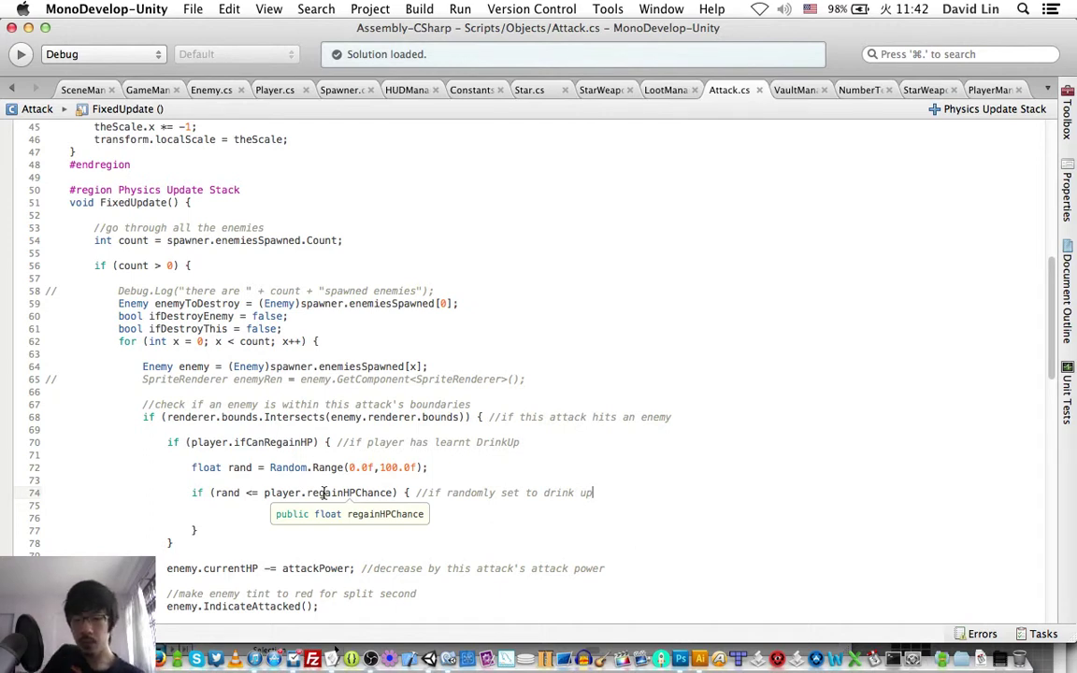
Place the caret on the empty line inside the regain-chance check.
left_click(251, 512)
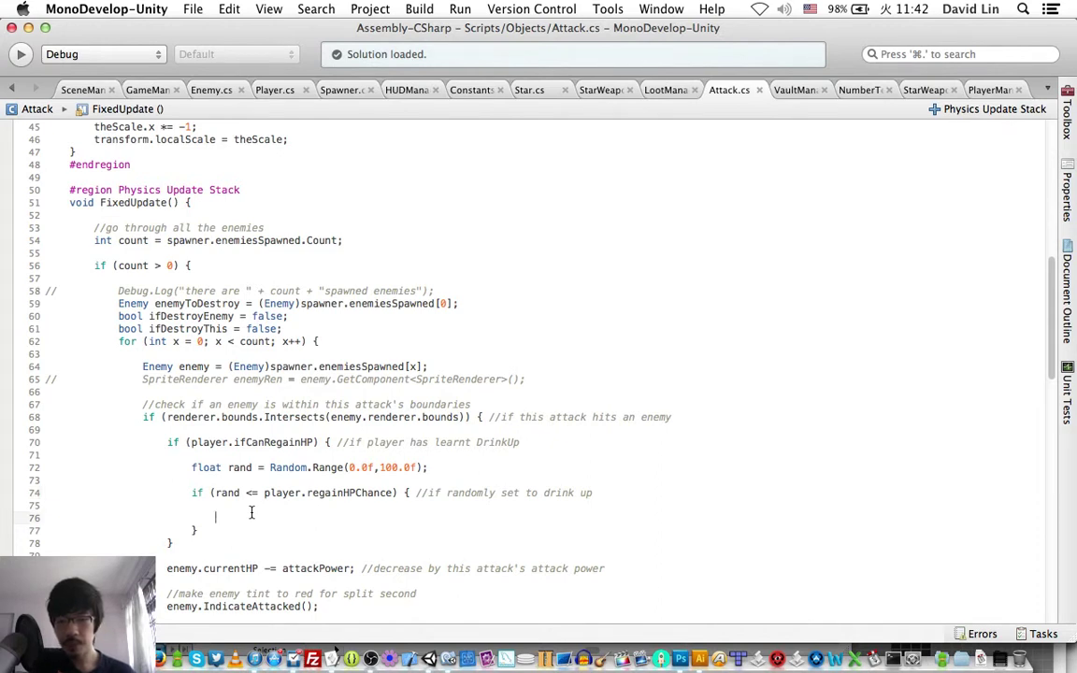
scroll(251, 512, "down", 2)
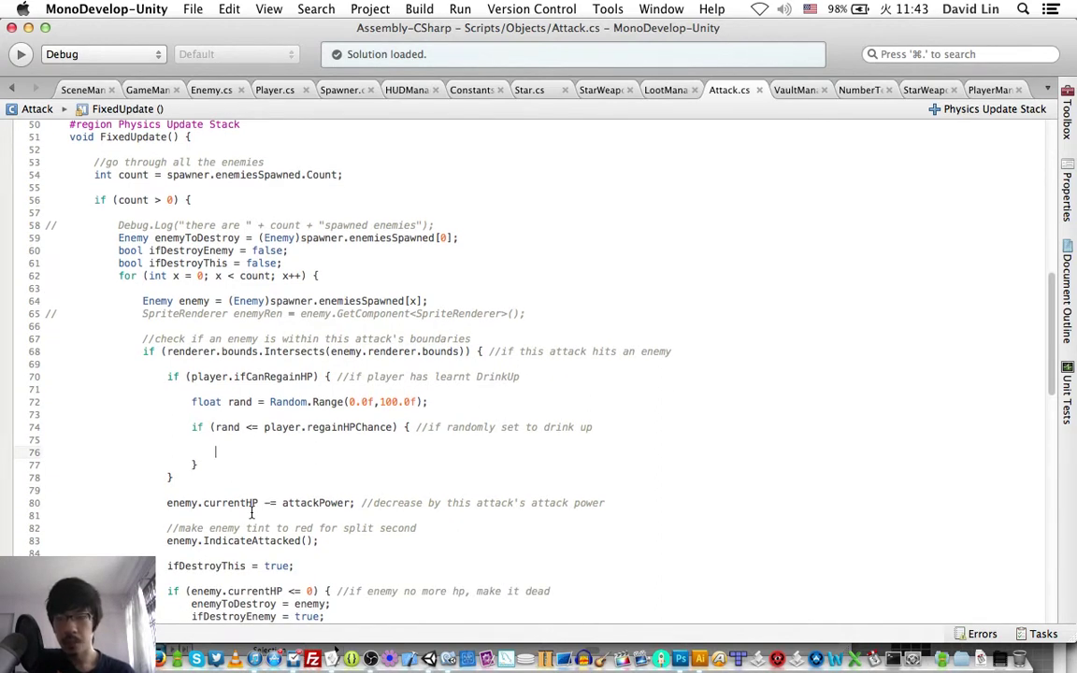
type("pl")
key("BackSpace")
key("BackSpace")
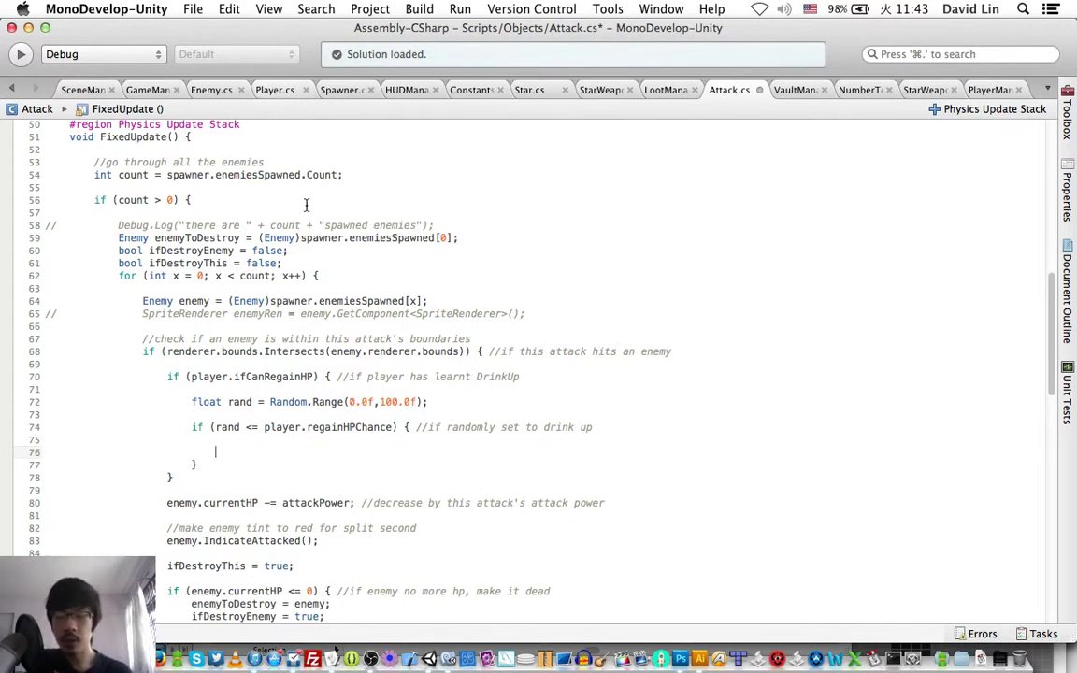
Add player.currentHP += 1; inside the chance check and save.
type("player")
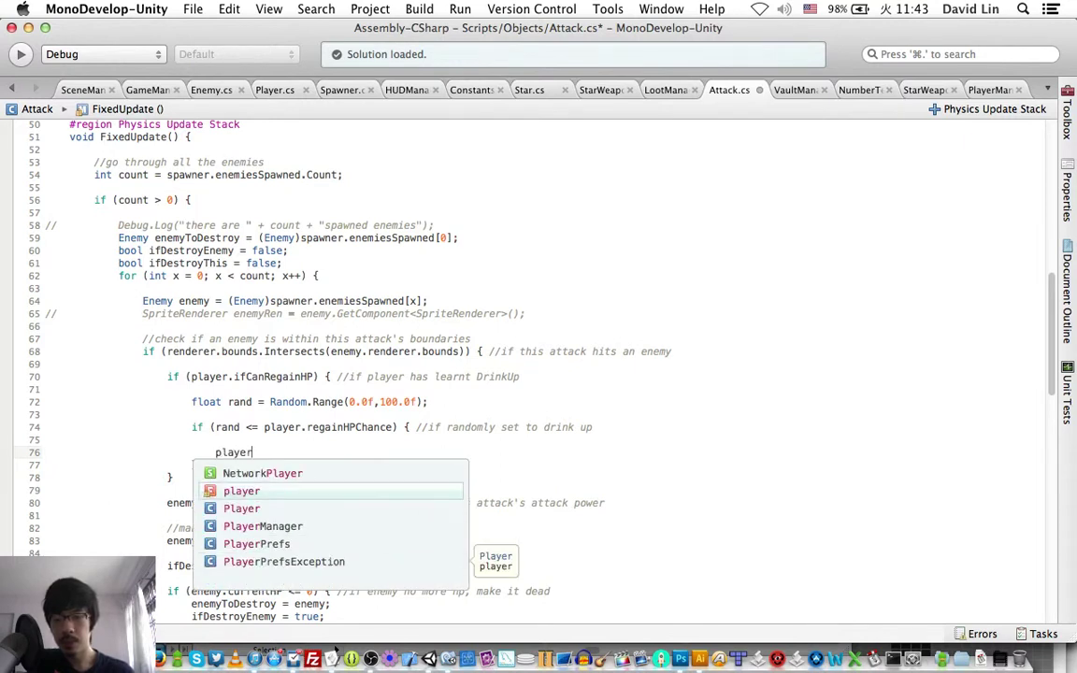
type(".curr")
key("Return")
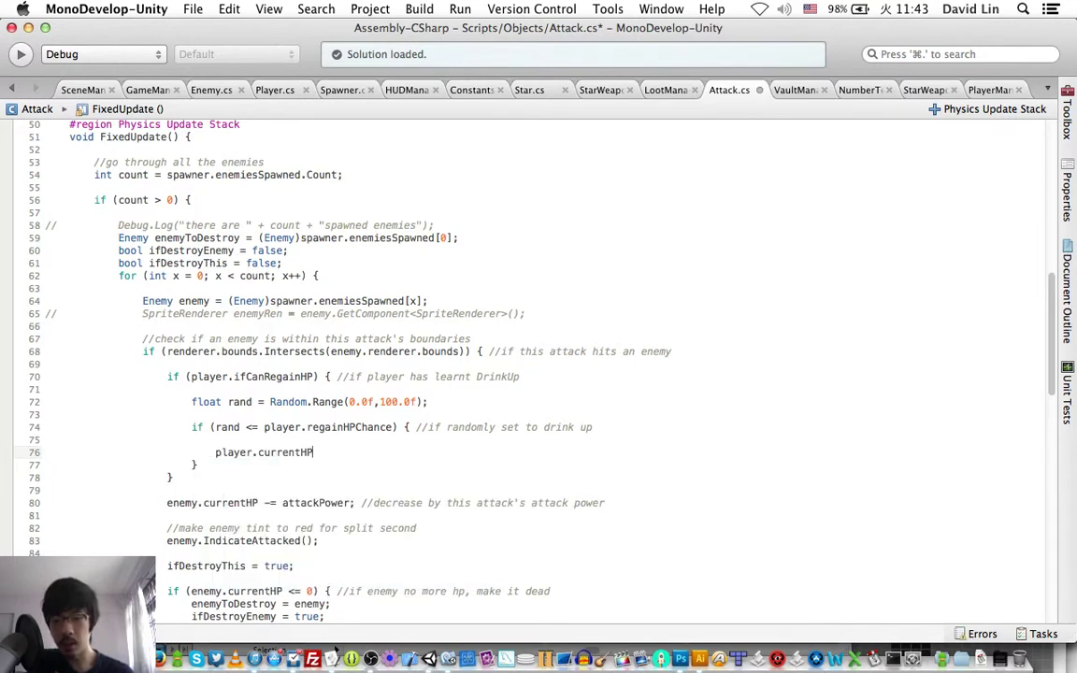
type(" += 1;")
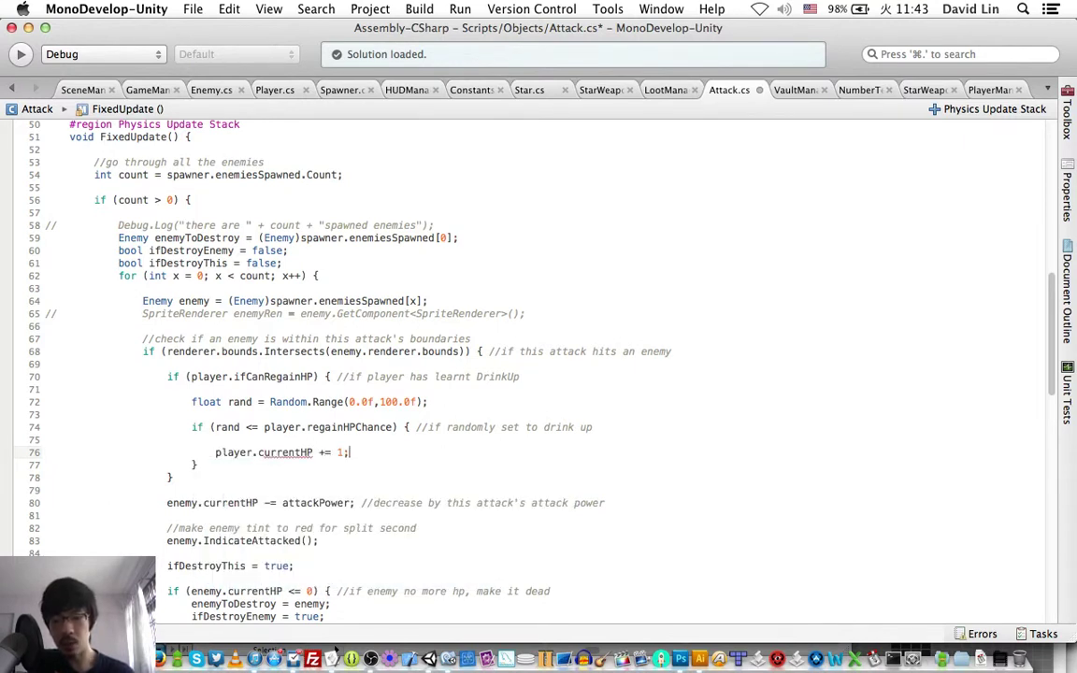
key("super+s")
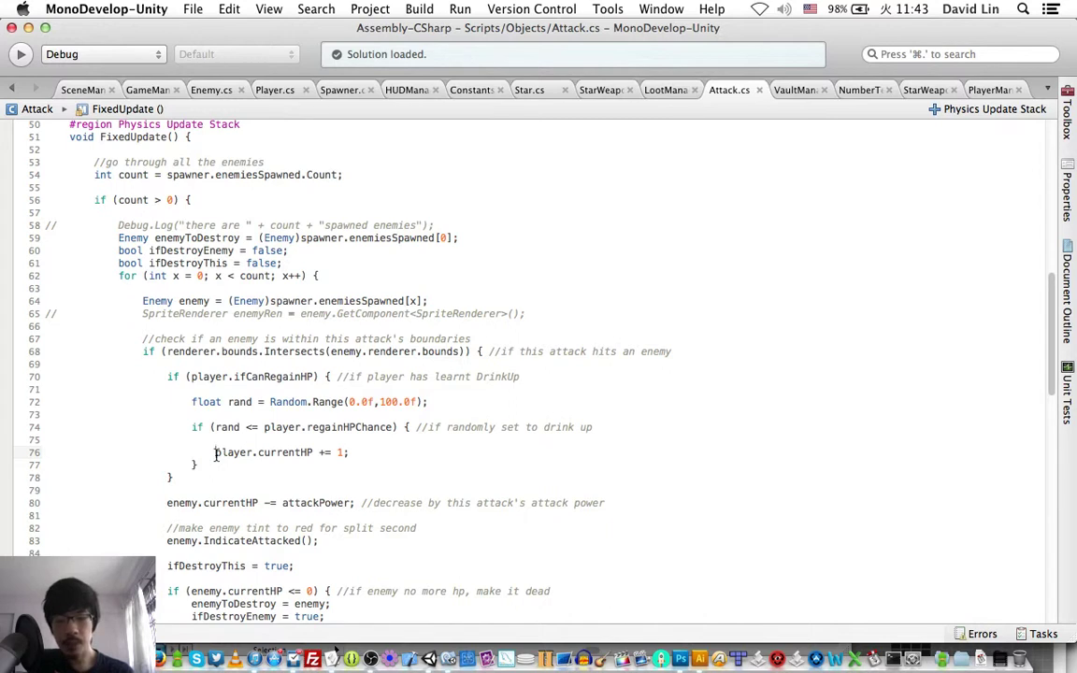
Add an if (player.currentHP < player.maxHP) { } block above the HP increase.
key("Return")
type("if")
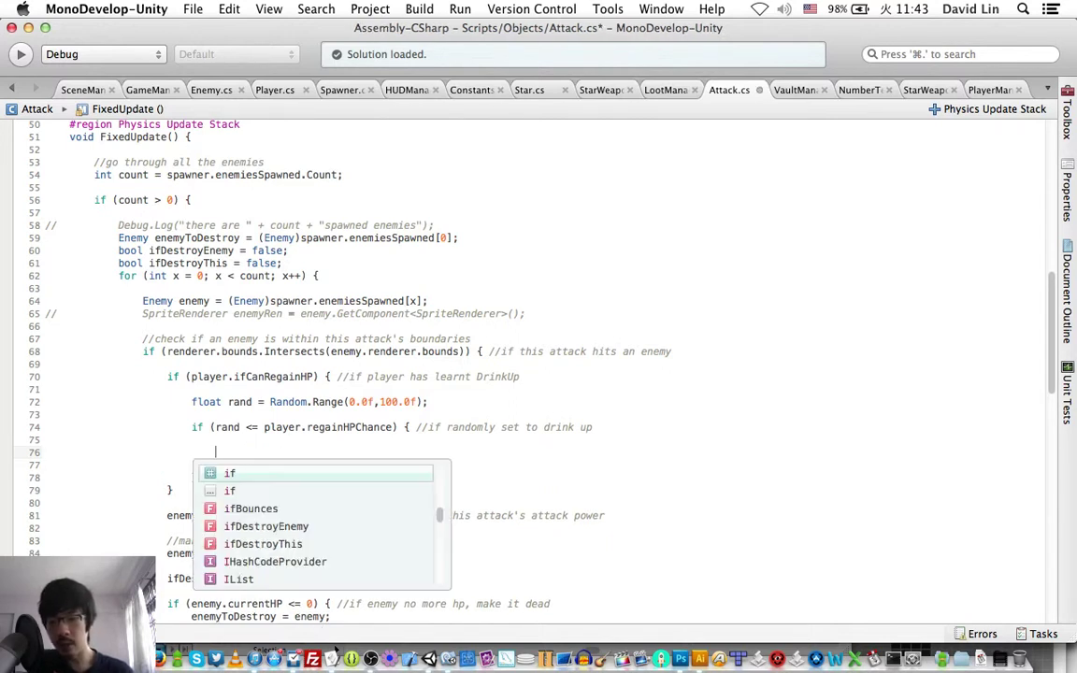
type(" (player.")
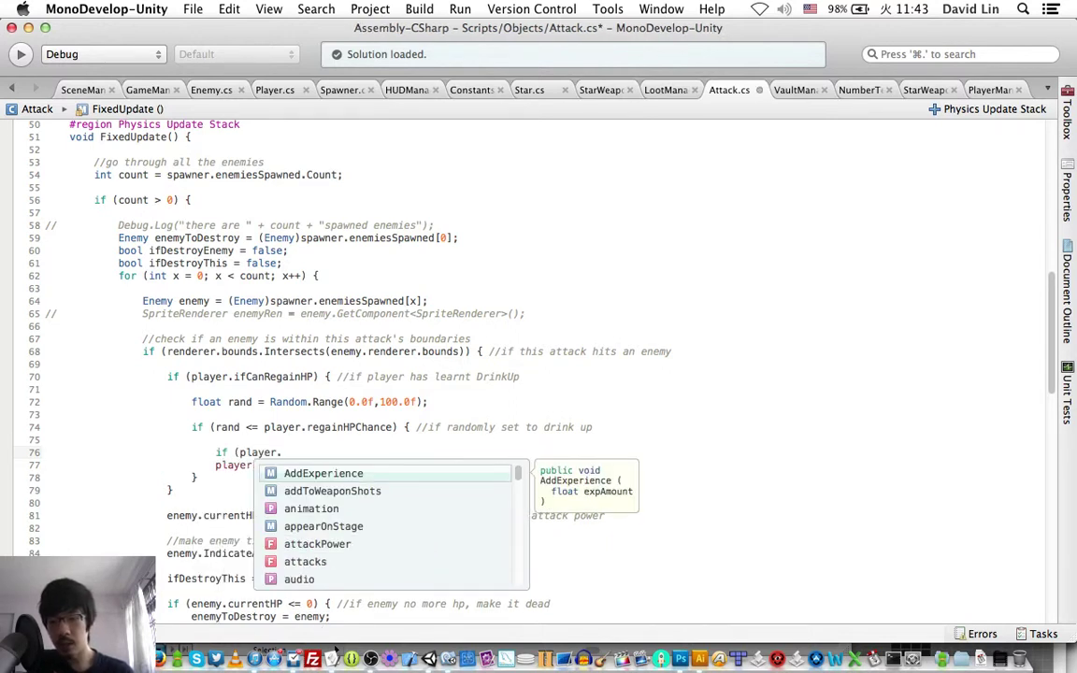
type("cur")
key("Down")
key("Return")
type("p")
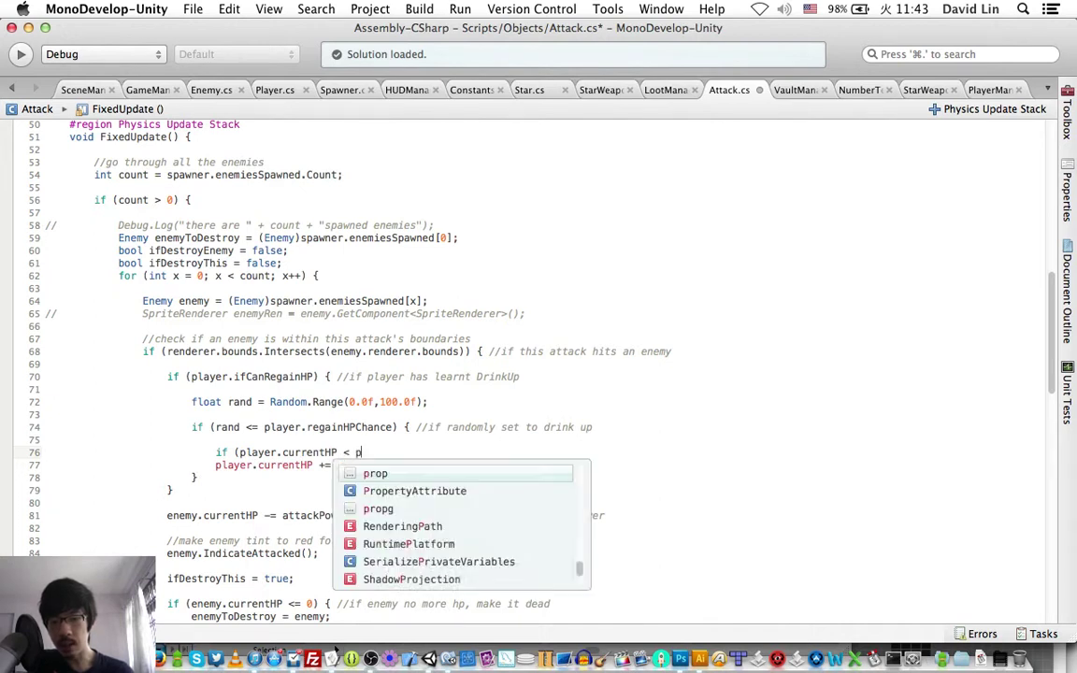
type("layer.")
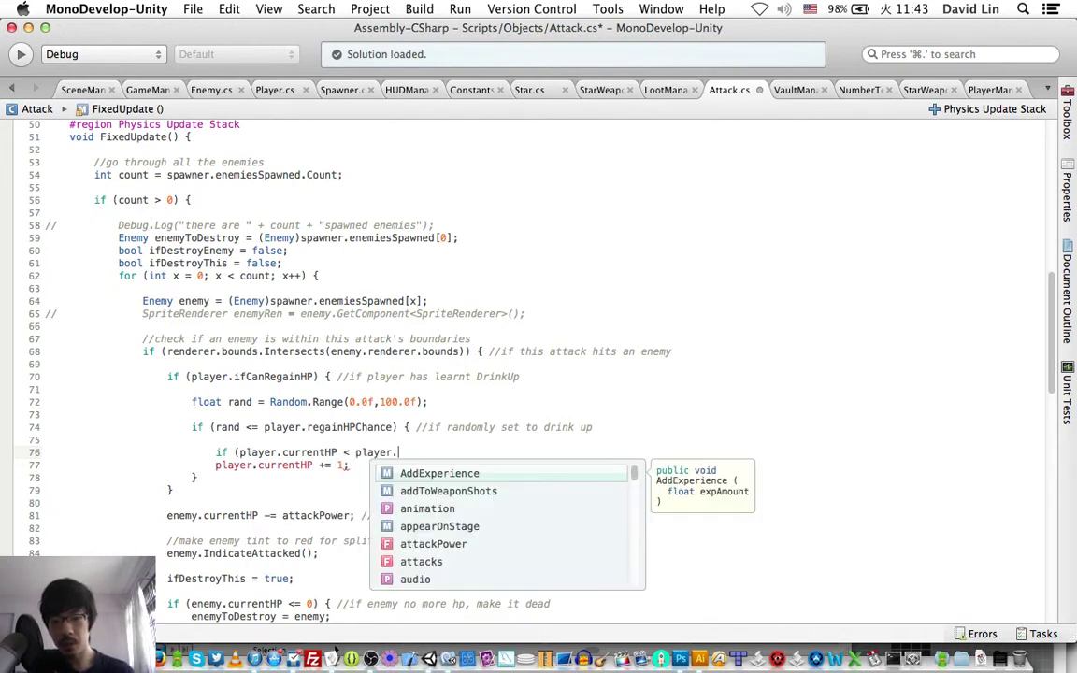
type("maxHP) ")
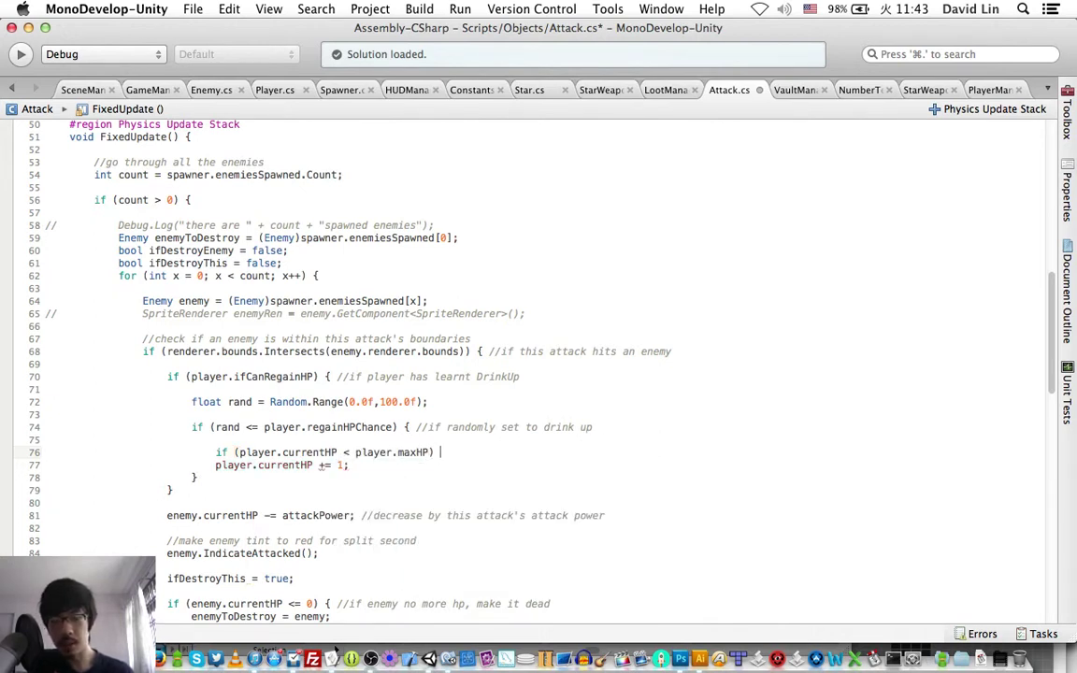
type("{")
key("Return")
key("Return")
type("}")
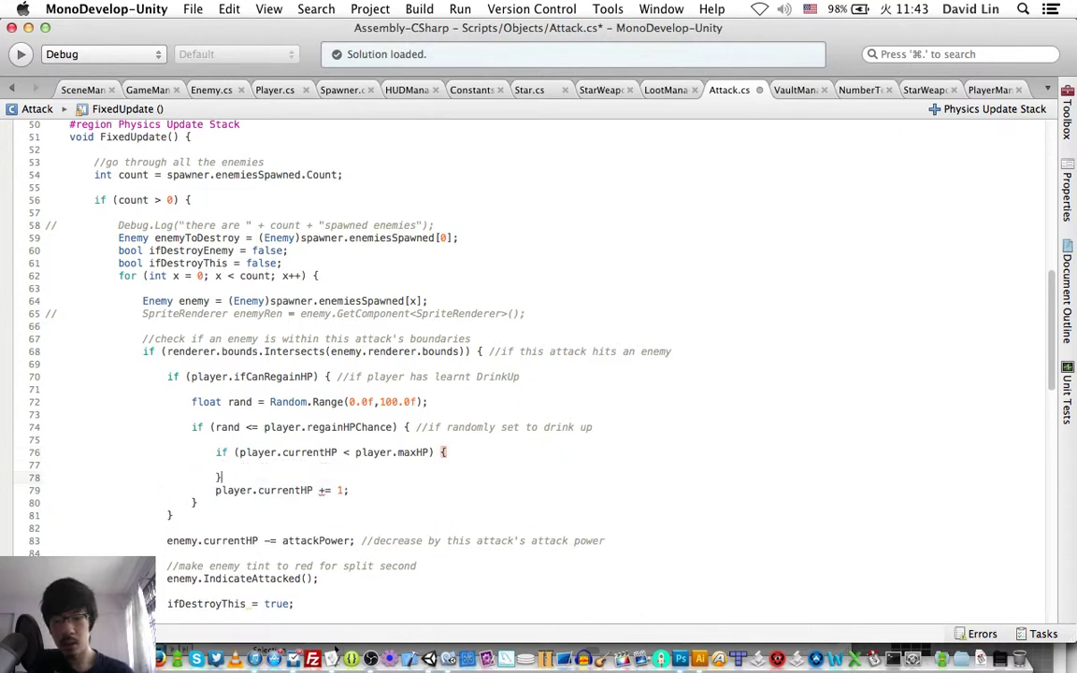
key("Left")
key("Return")
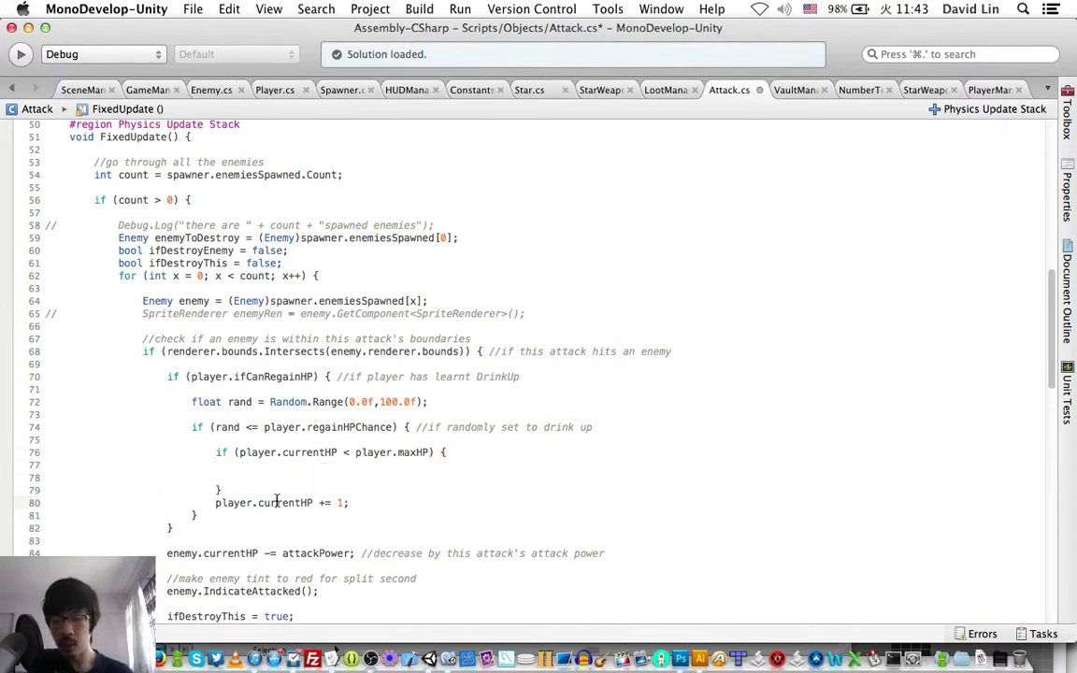
Move the player.currentHP += 1; line into the max-HP block.
triple_click(278, 502)
key("ctrl+x")
left_click(273, 477)
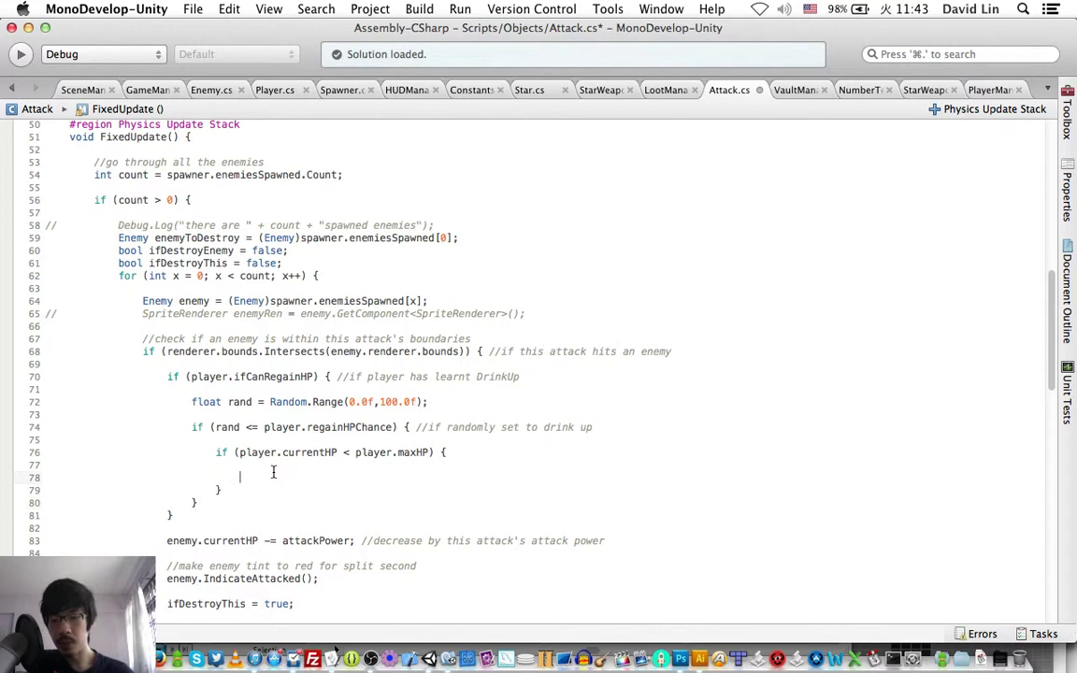
key("ctrl+v")
key("BackSpace")
key("BackSpace")
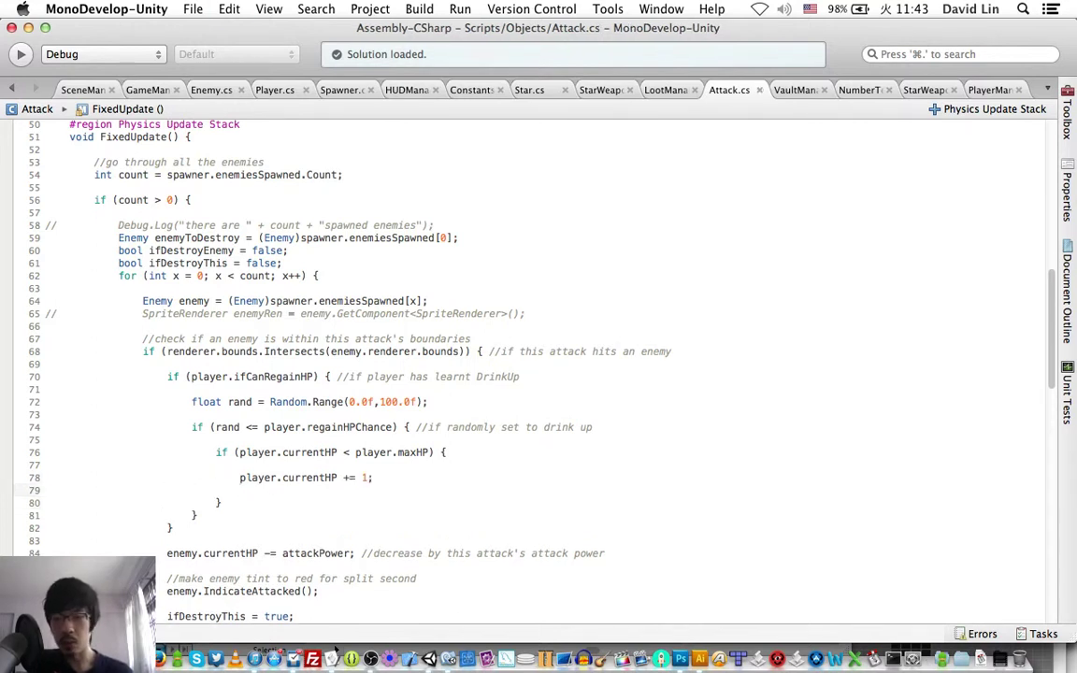
type("hudman")
key("BackSpace")
key("BackSpace")
key("BackSpace")
key("BackSpace")
key("BackSpace")
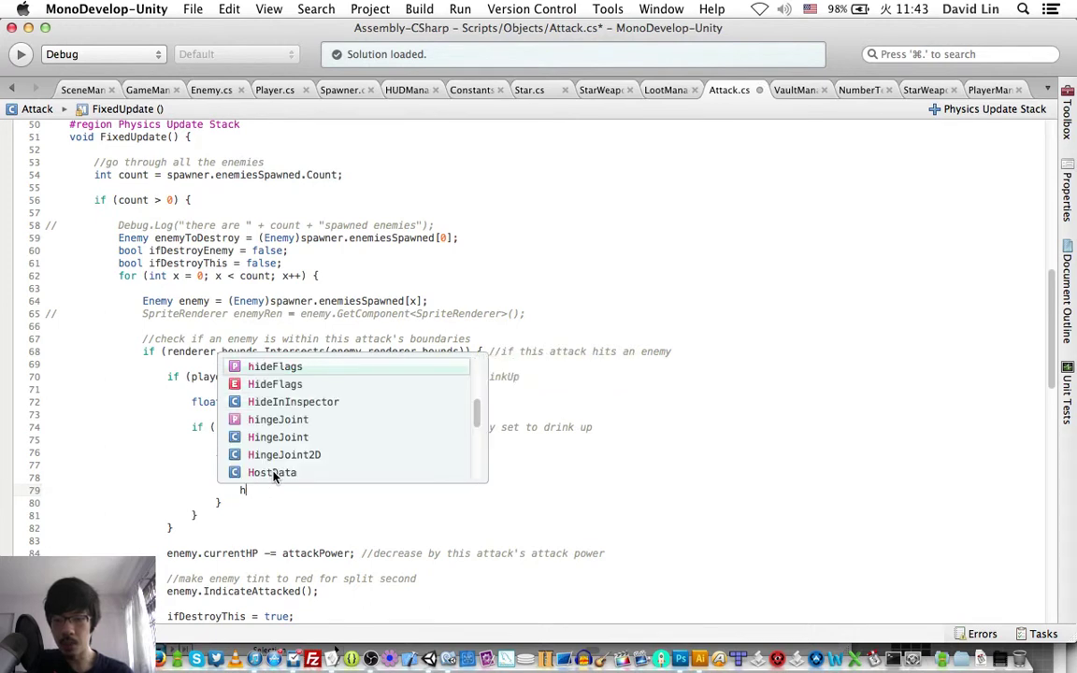
key("BackSpace")
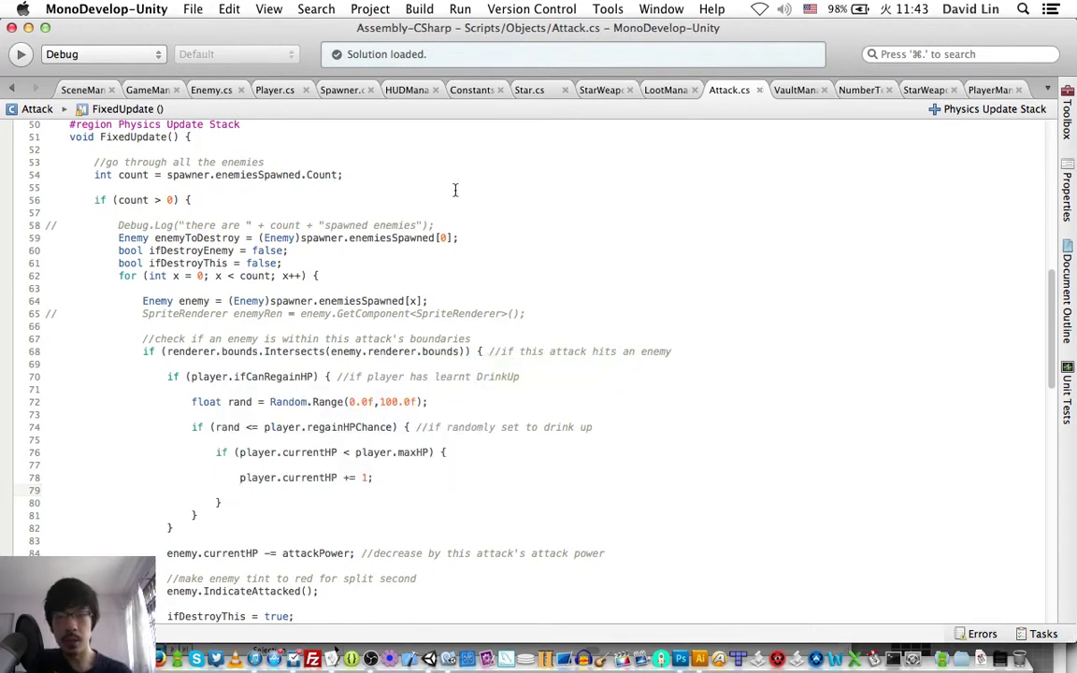
Scroll through HUDManager.cs to review its HUD helper methods.
left_click(404, 94)
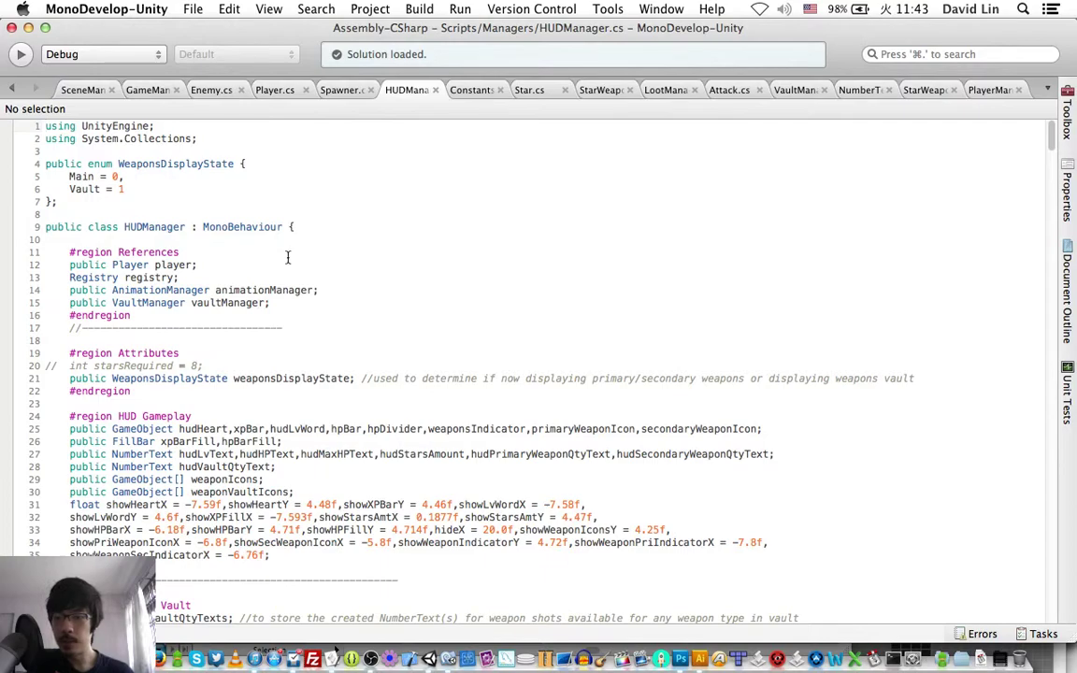
scroll(288, 261, "down", 3)
scroll(287, 261, "down", 10)
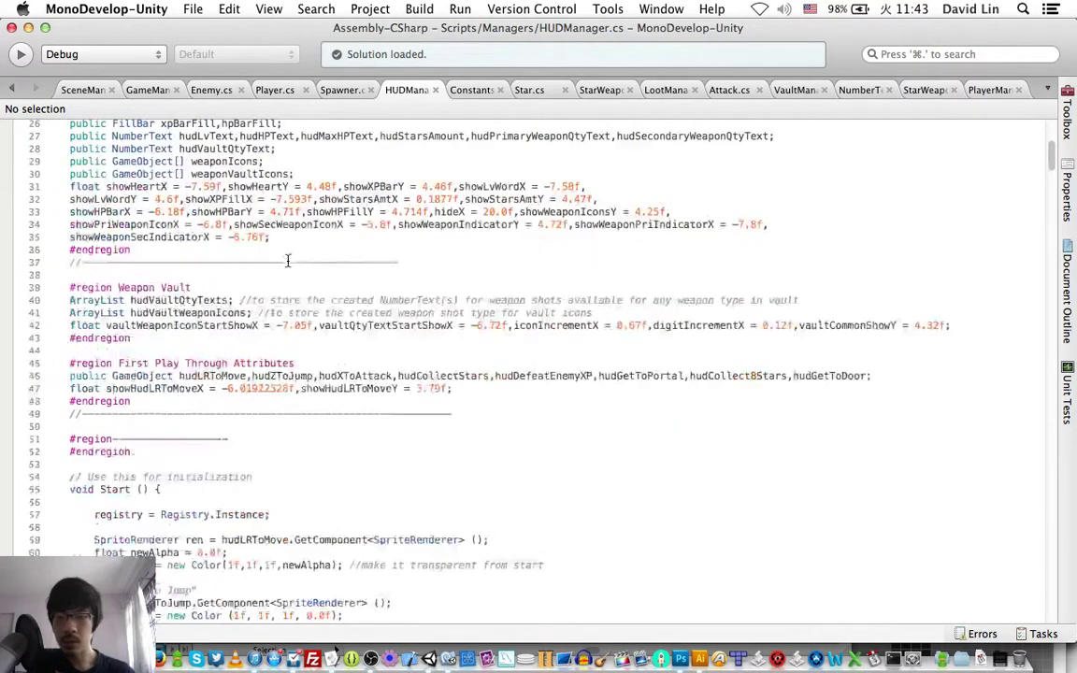
scroll(288, 261, "down", 8)
scroll(288, 261, "down", 8)
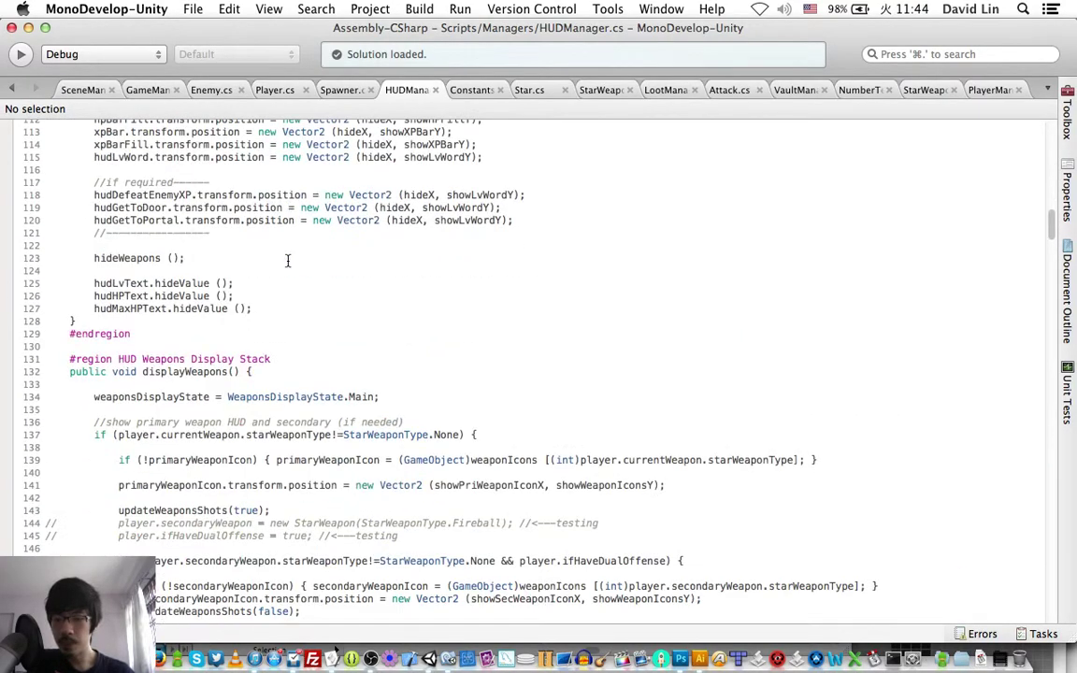
scroll(288, 261, "down", 2)
scroll(287, 261, "down", 7)
scroll(288, 260, "down", 7)
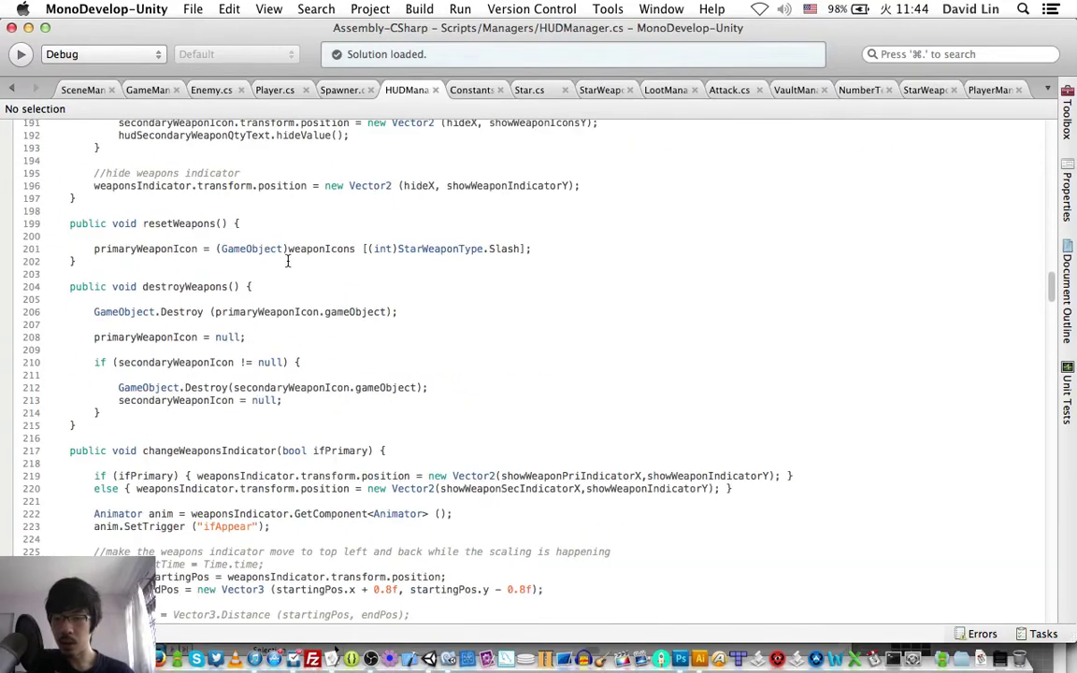
scroll(288, 261, "down", 6)
scroll(288, 261, "down", 2)
scroll(288, 260, "down", 1)
scroll(285, 270, "down", 1)
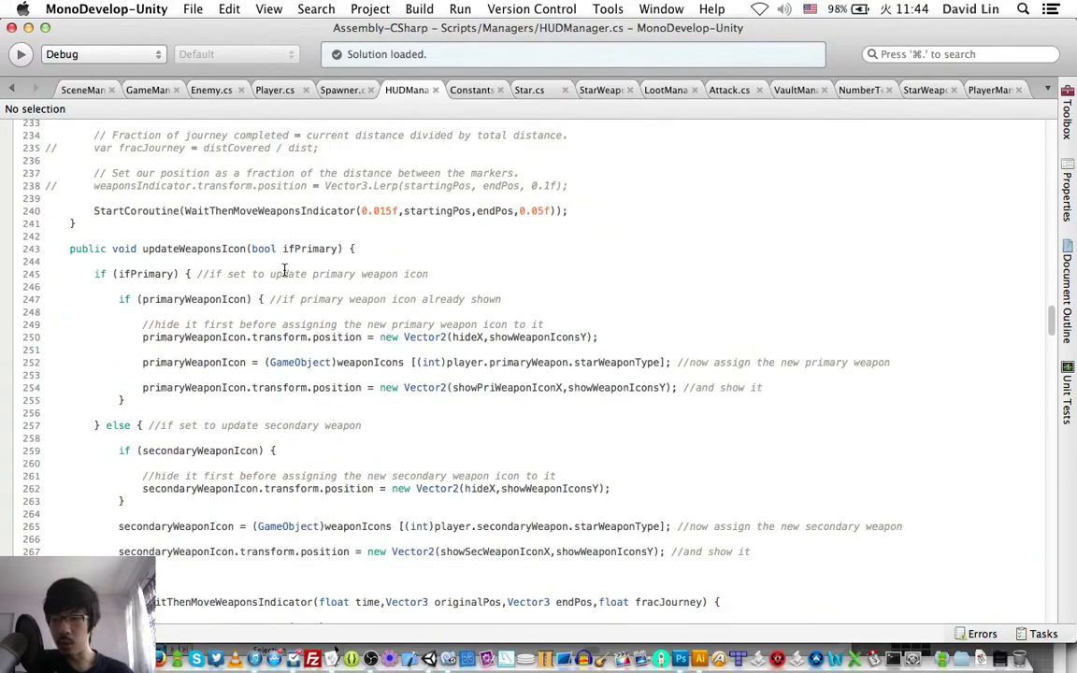
scroll(284, 270, "down", 15)
scroll(284, 270, "down", 2)
scroll(284, 270, "down", 6)
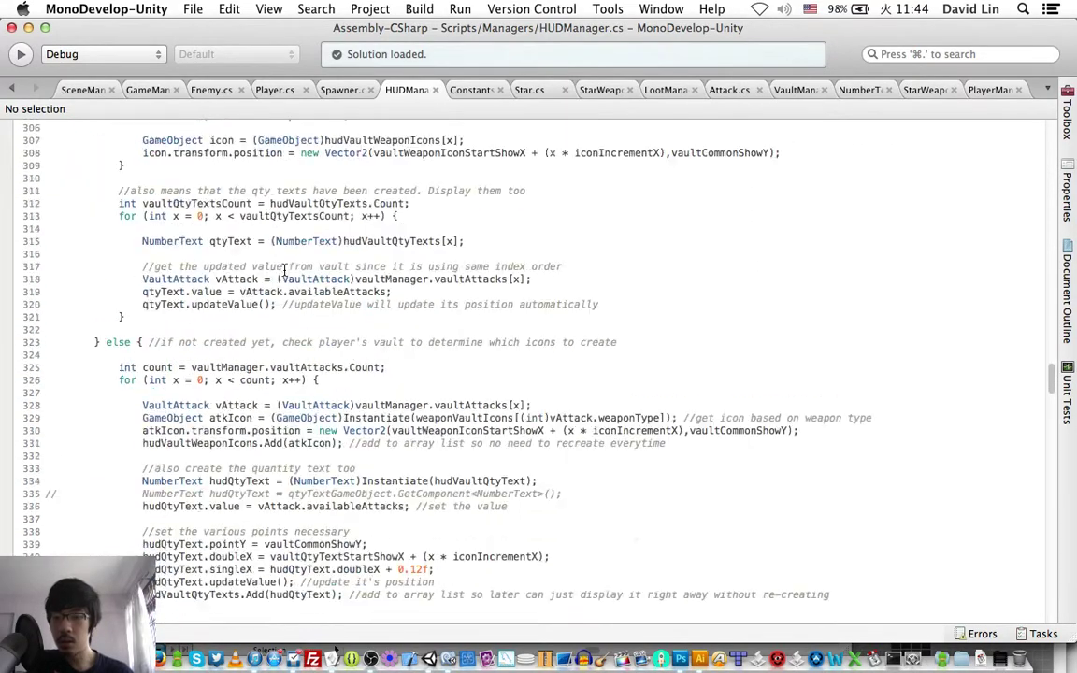
scroll(284, 271, "down", 2)
scroll(284, 270, "down", 15)
scroll(284, 270, "down", 8)
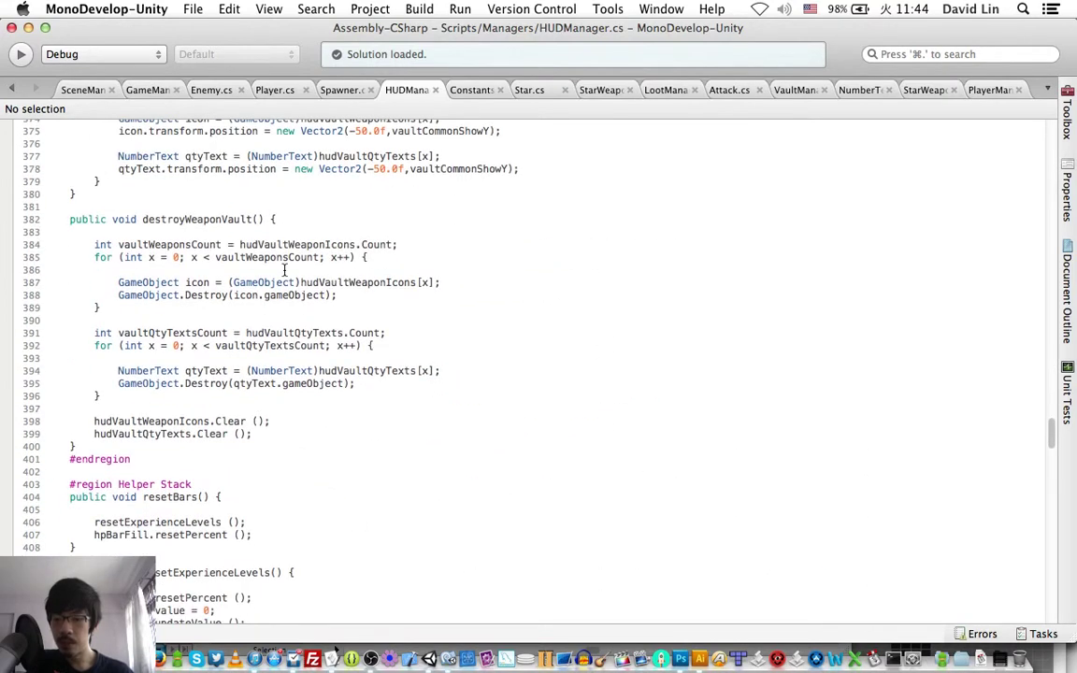
scroll(285, 270, "down", 8)
scroll(284, 270, "down", 3)
scroll(284, 270, "down", 9)
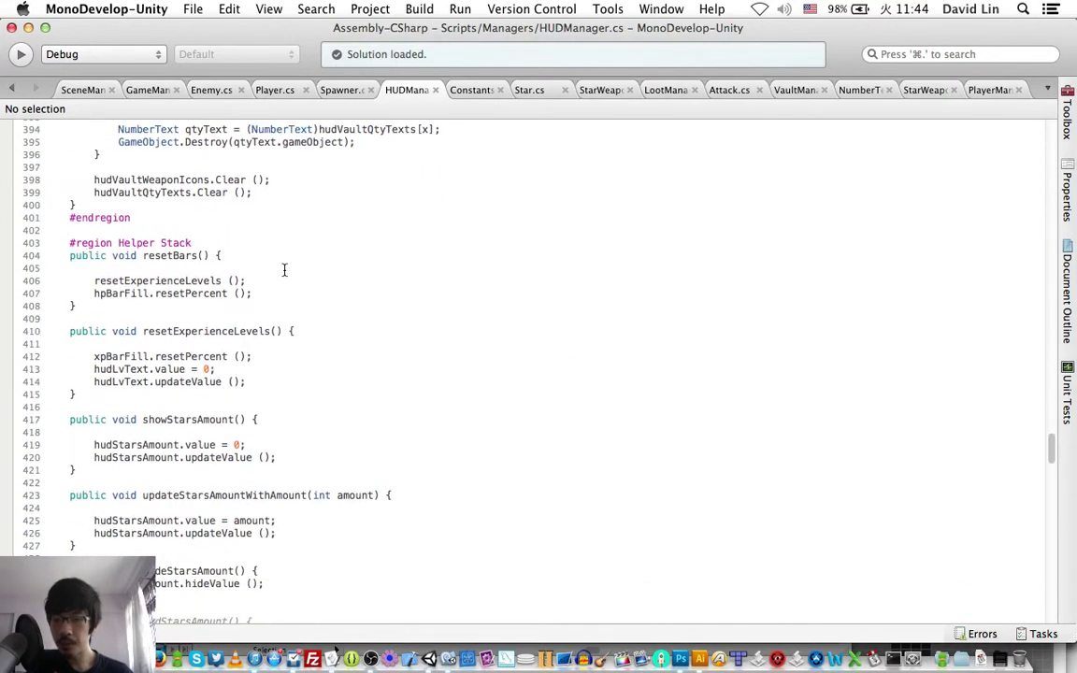
scroll(284, 270, "down", 5)
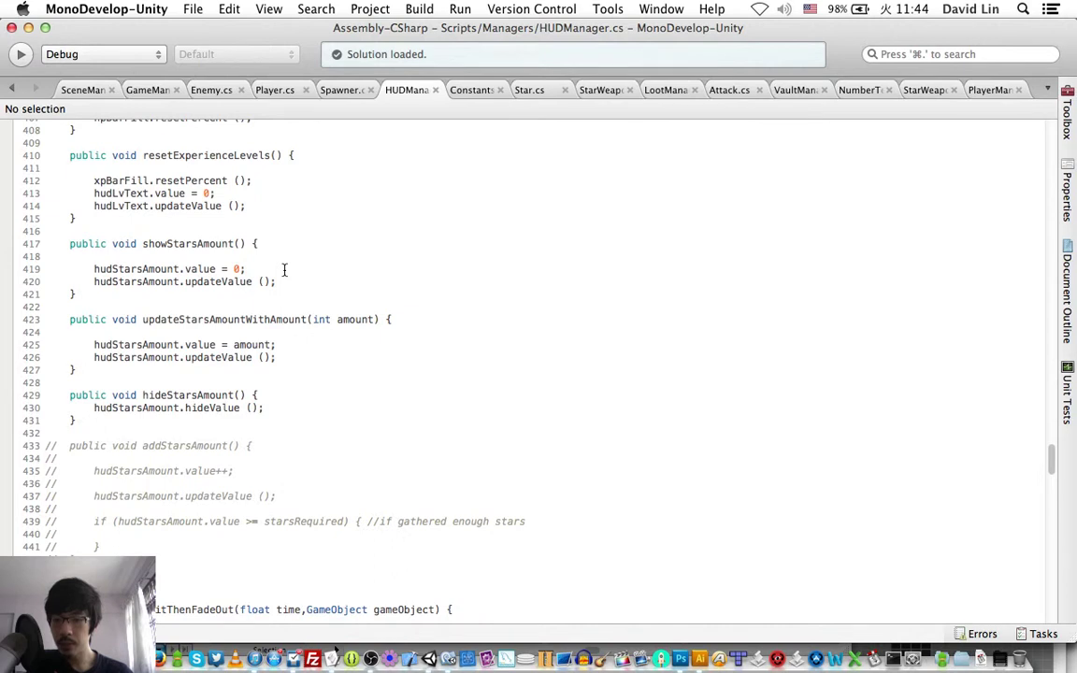
scroll(284, 270, "down", 2)
Inspect hideStarsAmount and the commented-out addStarsAmount code, then bring Player.cs to the front.
left_click(233, 373)
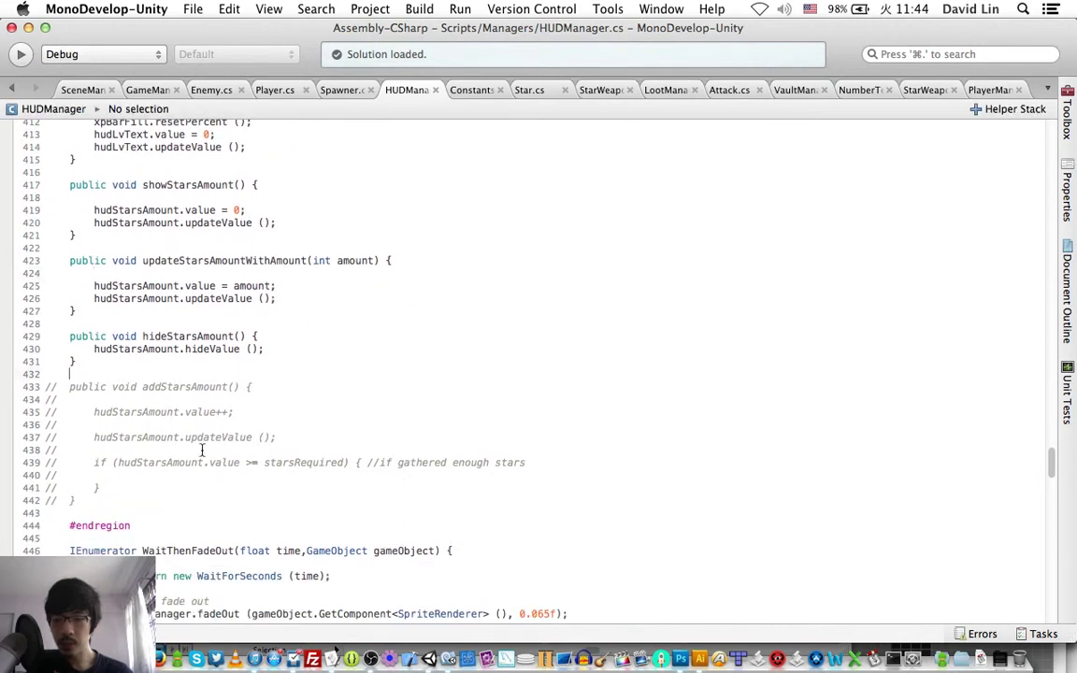
left_click(279, 403)
scroll(278, 404, "down", 1)
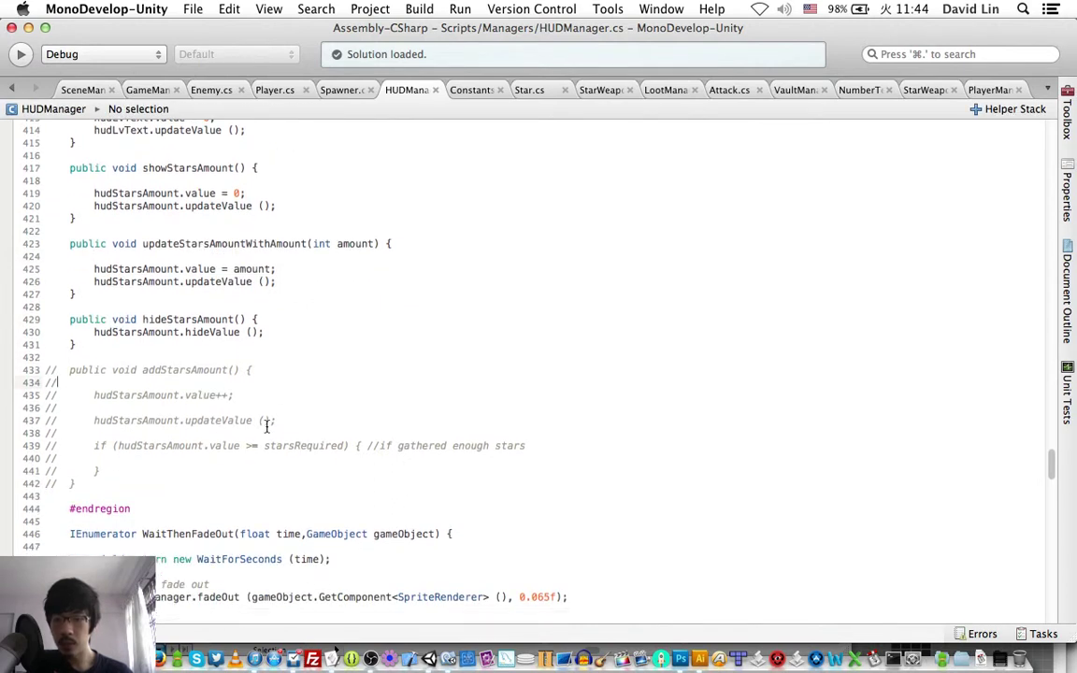
left_click(272, 91)
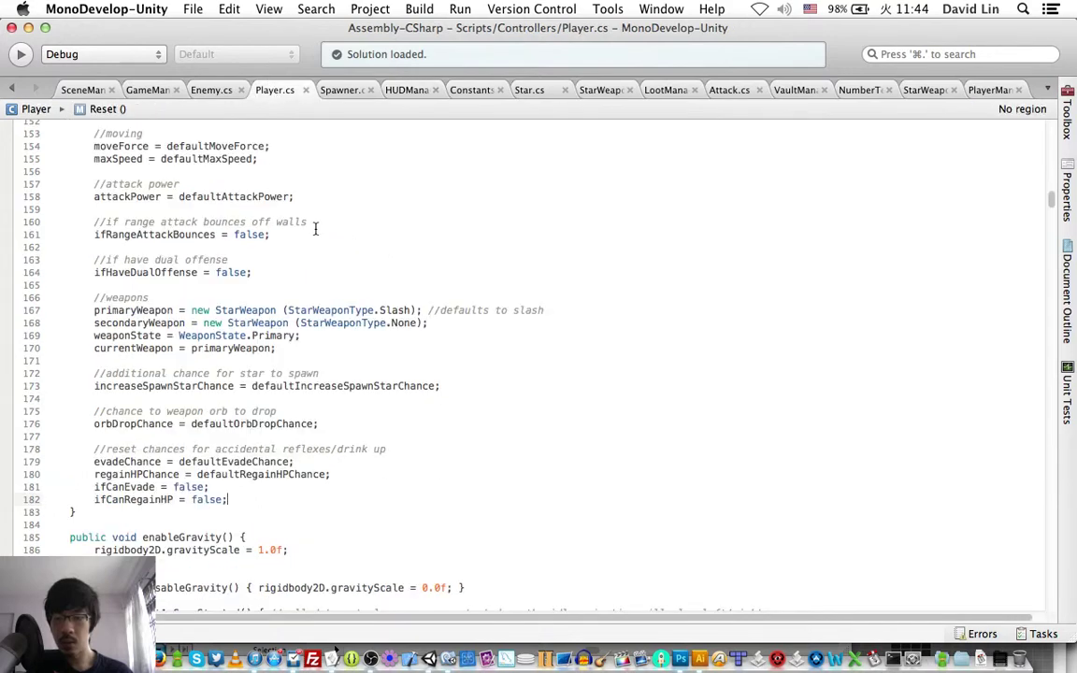
Find the TakeDamage method in Player.cs by searching 'takedam'.
key("super+f")
type("ta")
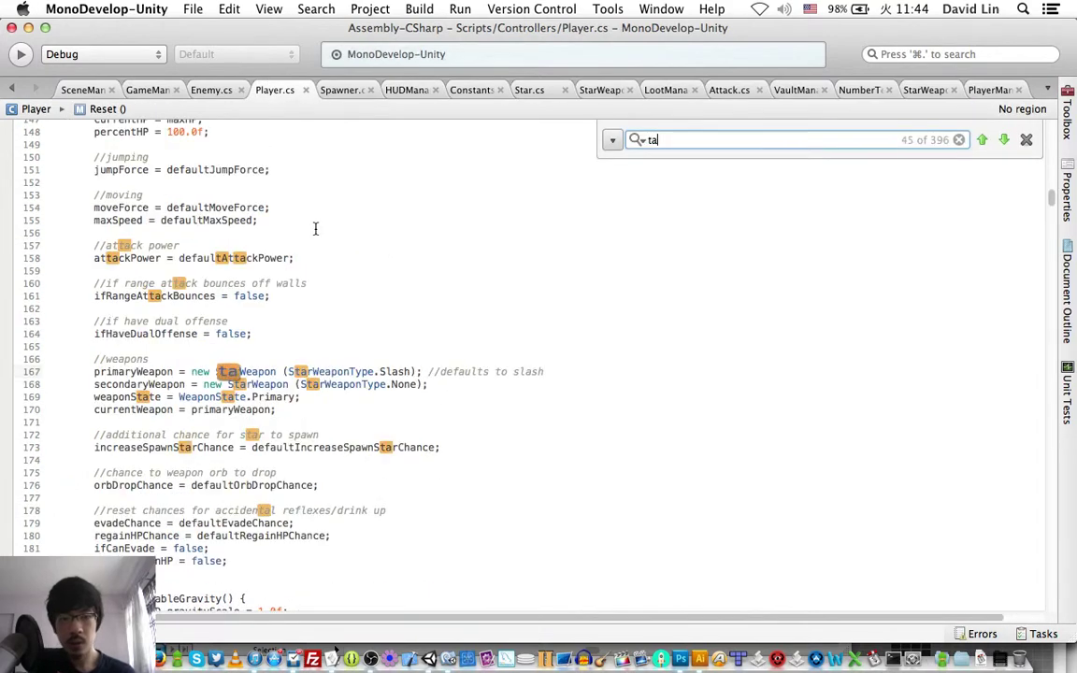
type("kedam")
key("Escape")
scroll(280, 374, "down", 3)
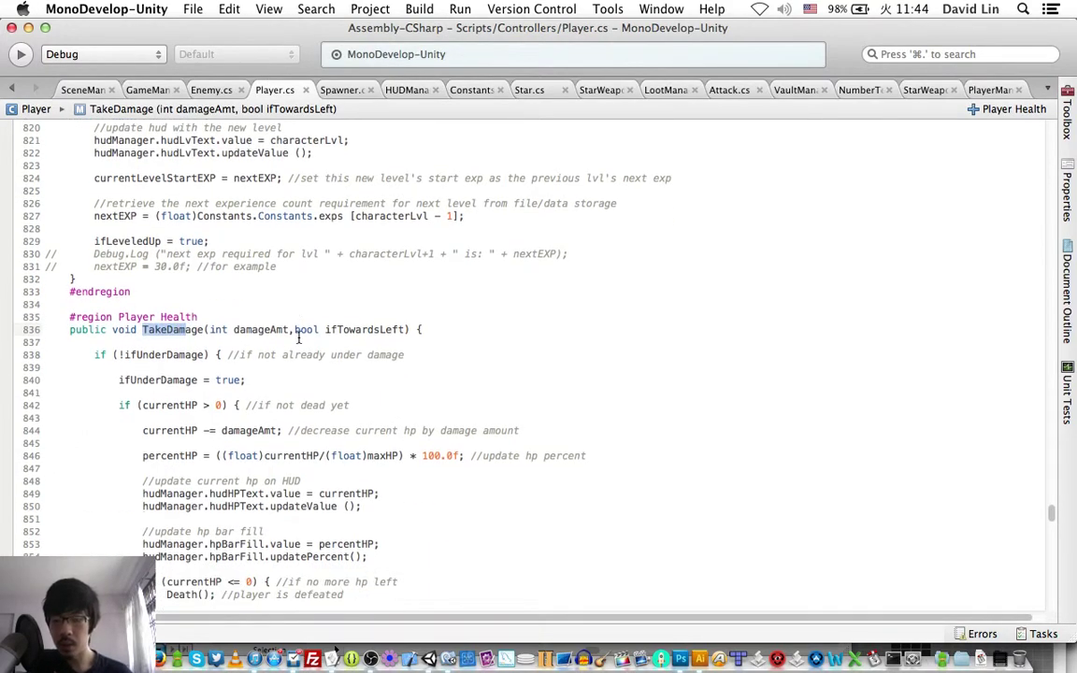
Select lines 846–854, covering the HP-percent and HUD HP text and bar updates, and copy them.
triple_click(252, 429)
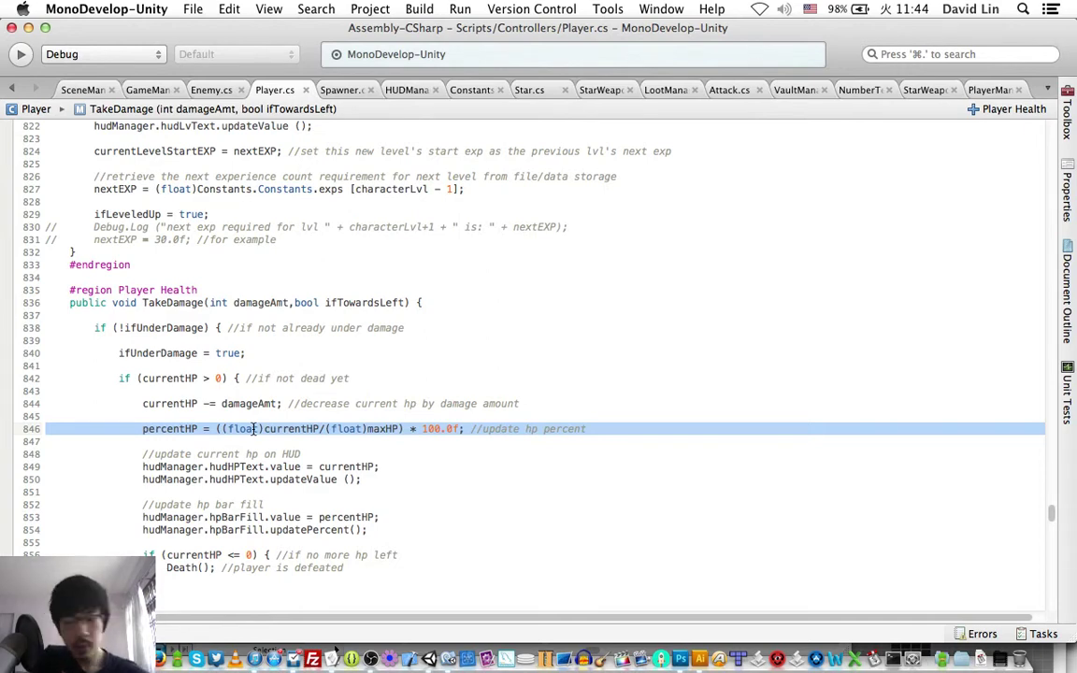
scroll(252, 429, "down", 2)
scroll(253, 429, "up", 1)
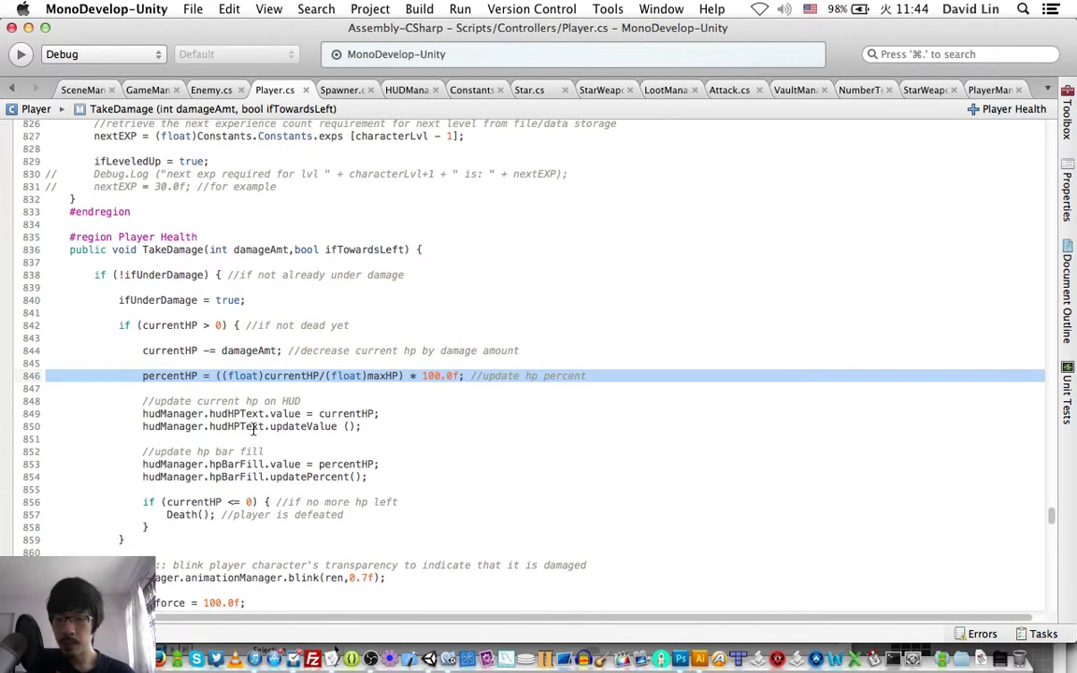
scroll(252, 429, "down", 4)
scroll(252, 429, "up", 3)
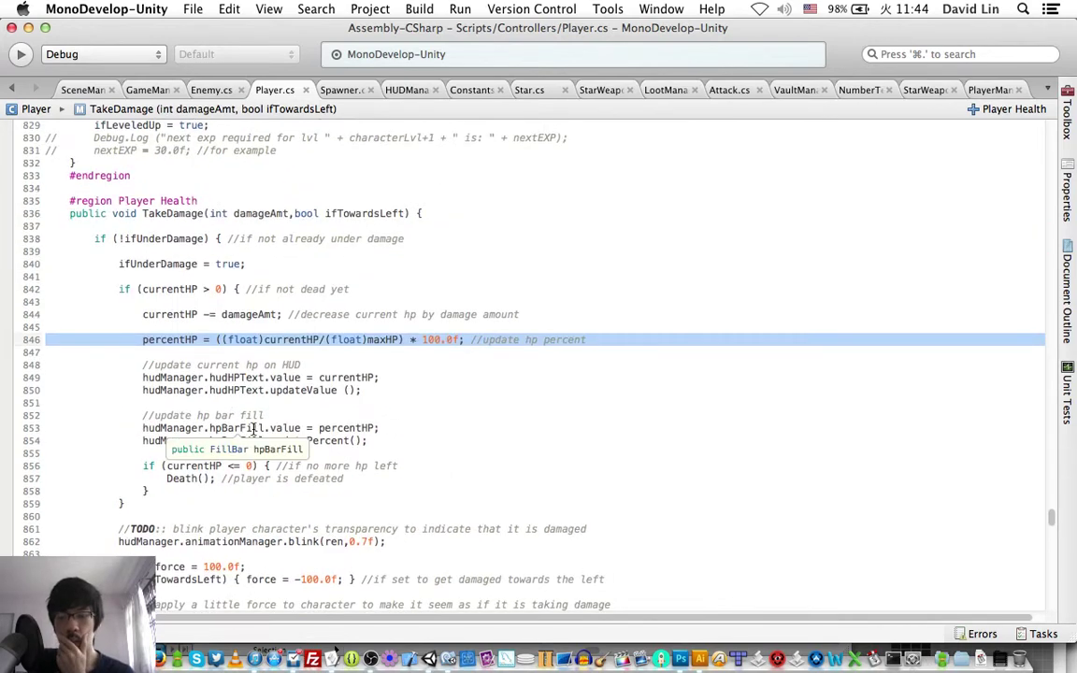
key("super+c")
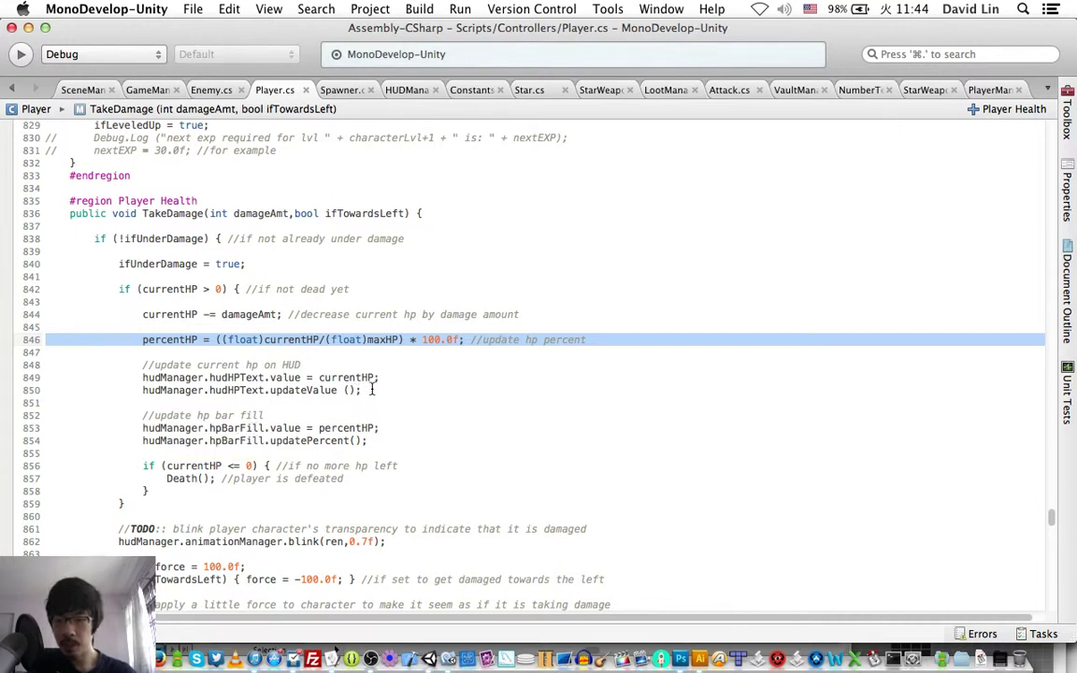
left_click(374, 445, "shift")
key("super+c")
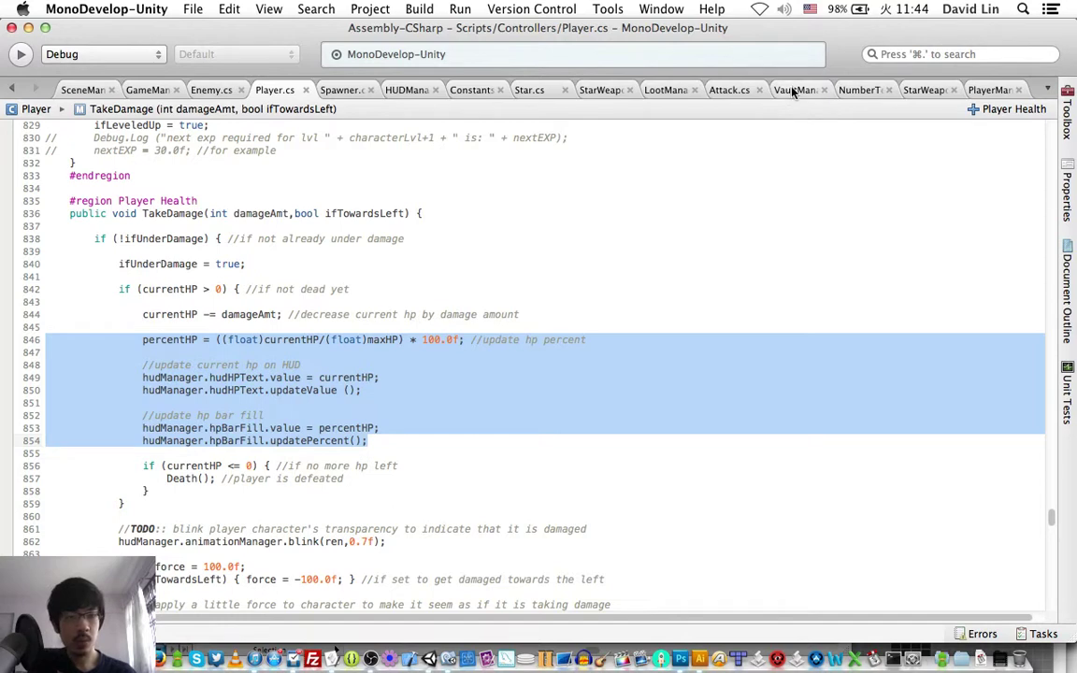
In Attack.cs, paste the HP-percent and HUD update code after the player.currentHP += 1 line.
left_click(729, 90)
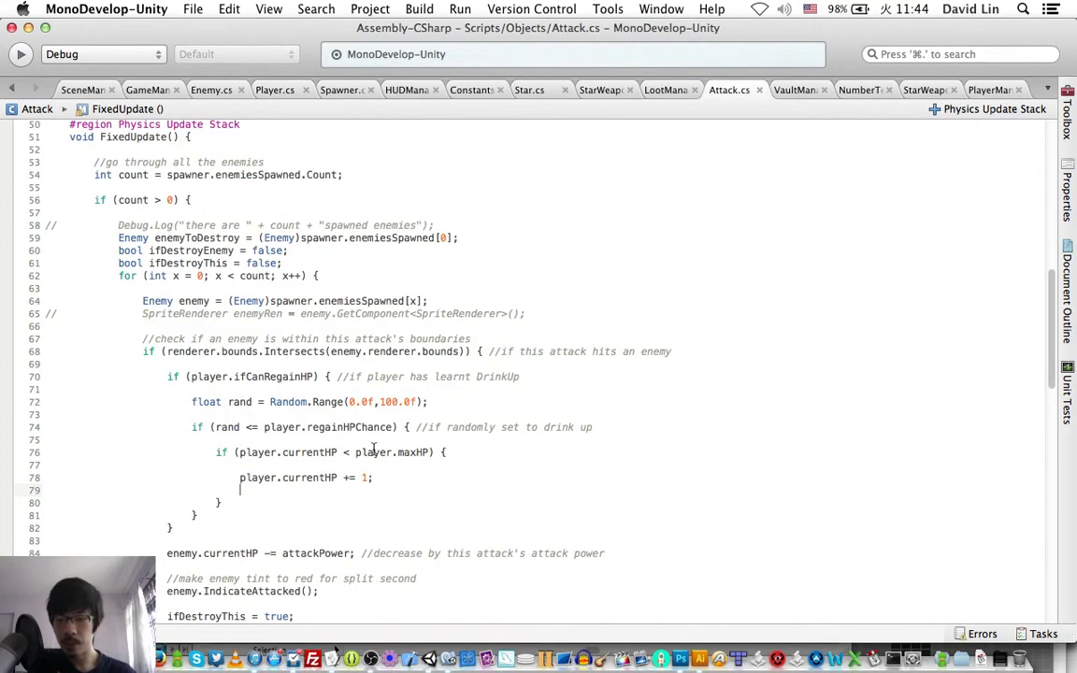
key("super+v")
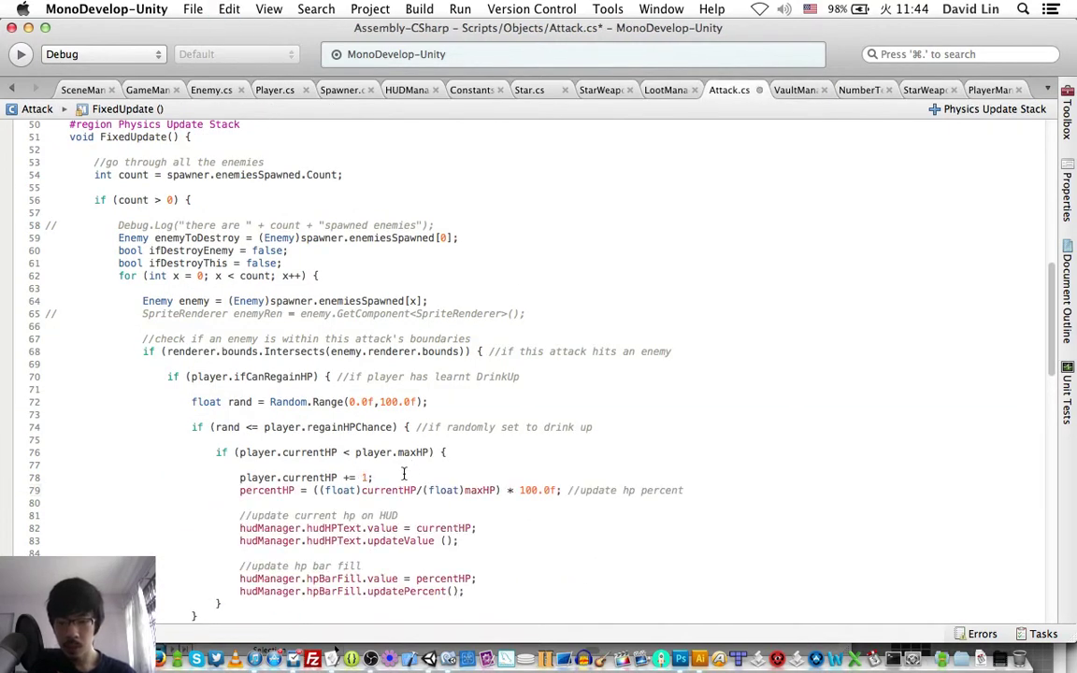
left_click(404, 477)
key("Return")
Qualify percentHP, currentHP and maxHP in the pasted percent line with player.
double_click(284, 502)
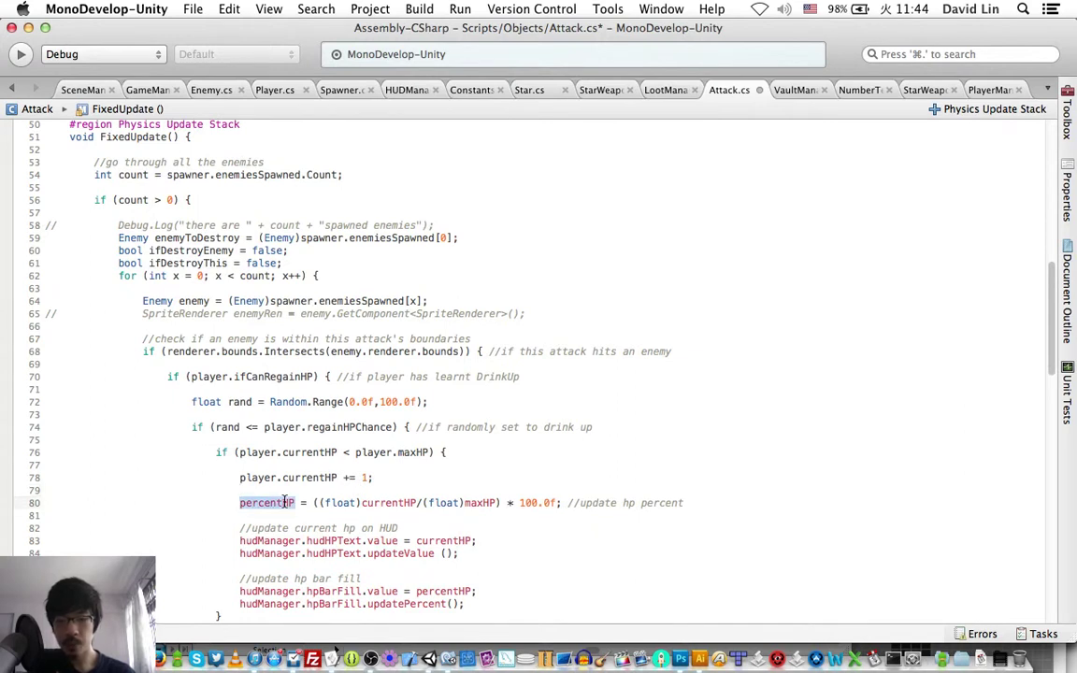
type("player")
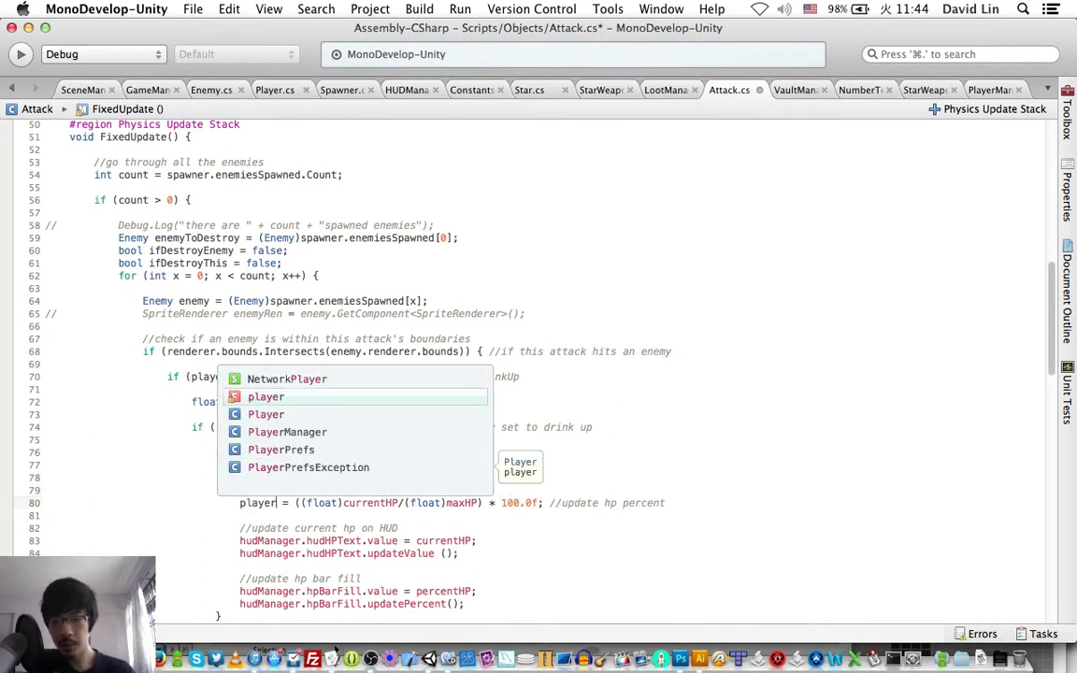
type(".pe")
key("Return")
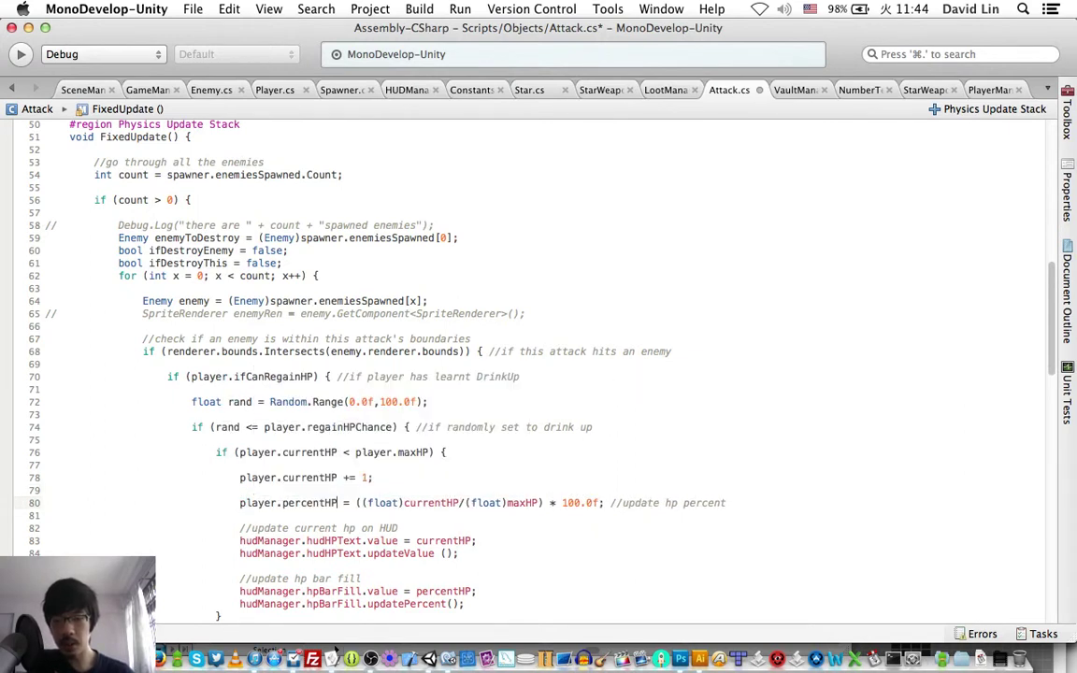
left_click(401, 502)
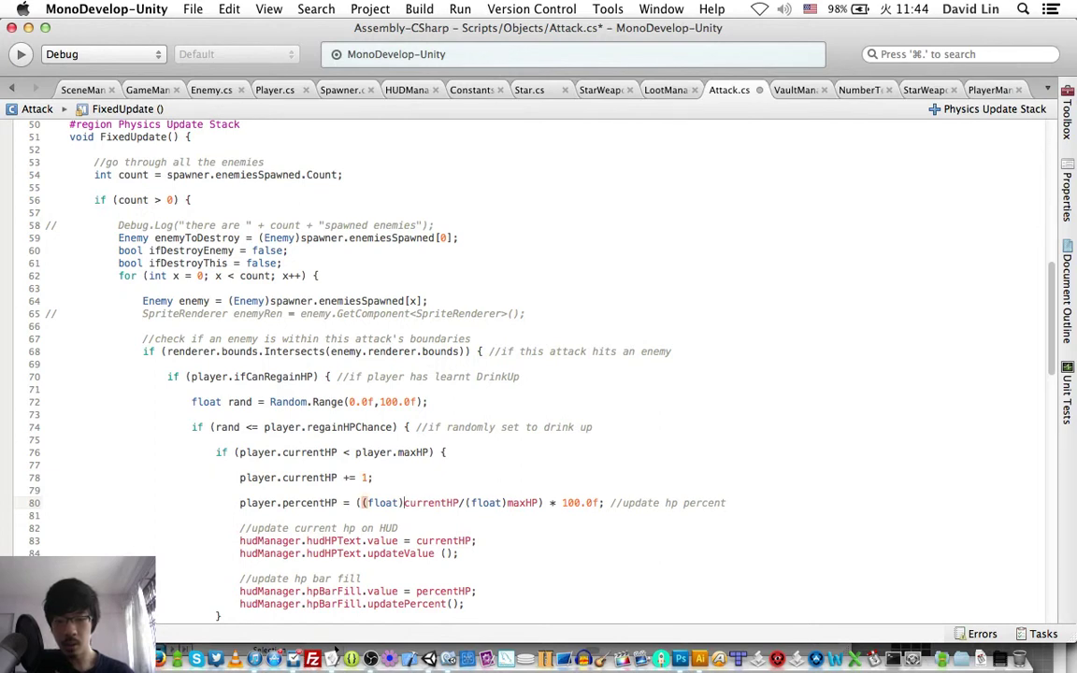
type("player.")
key("Escape")
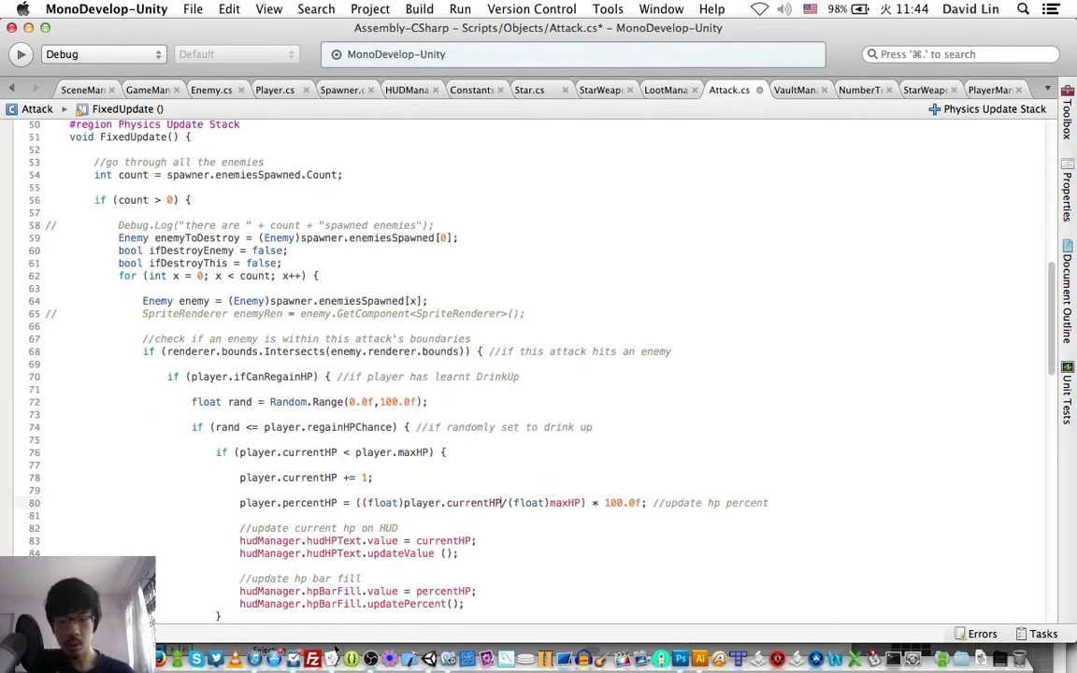
key("Right")
key("Right")
key("Right")
type("p")
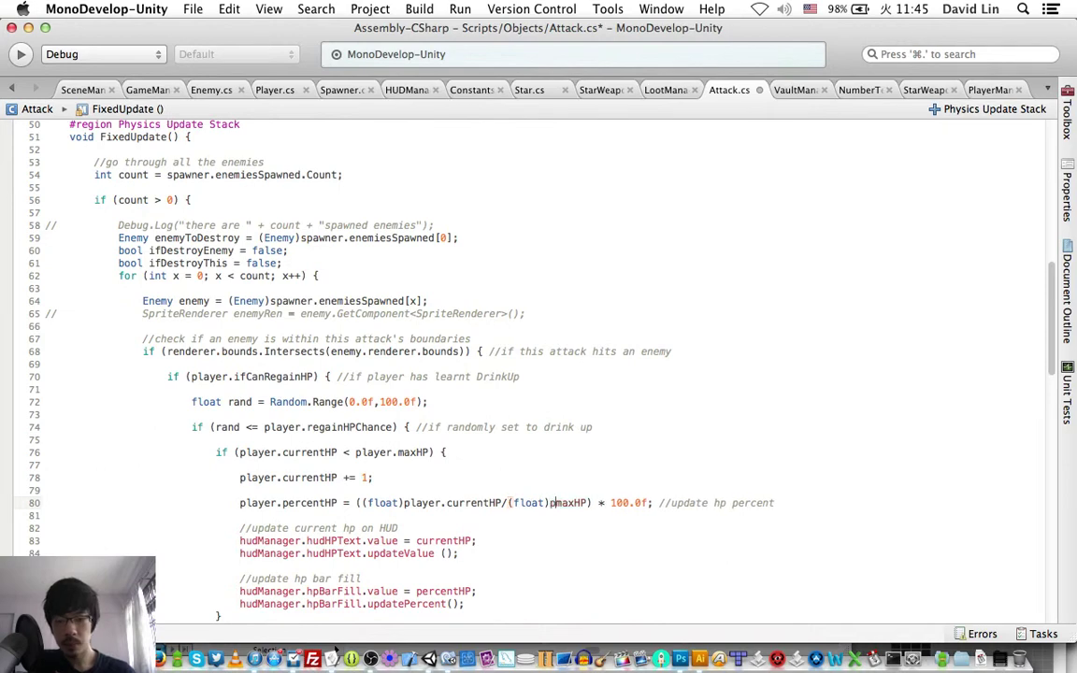
type("layer.")
key("Escape")
key("Down")
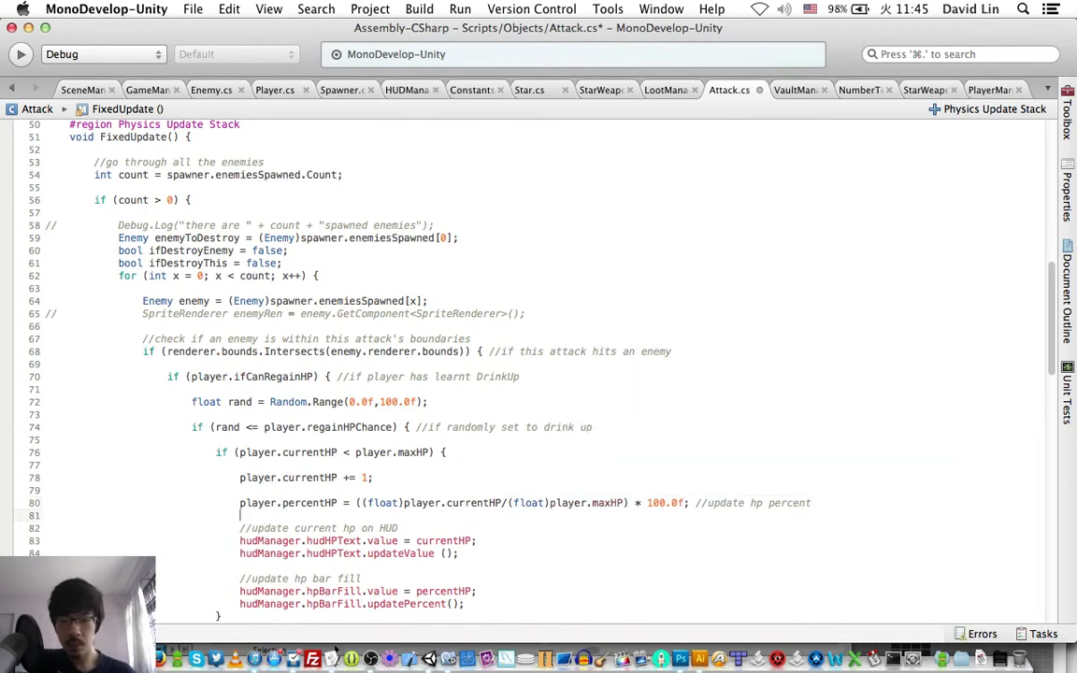
key("Down")
key("Down")
key("End")
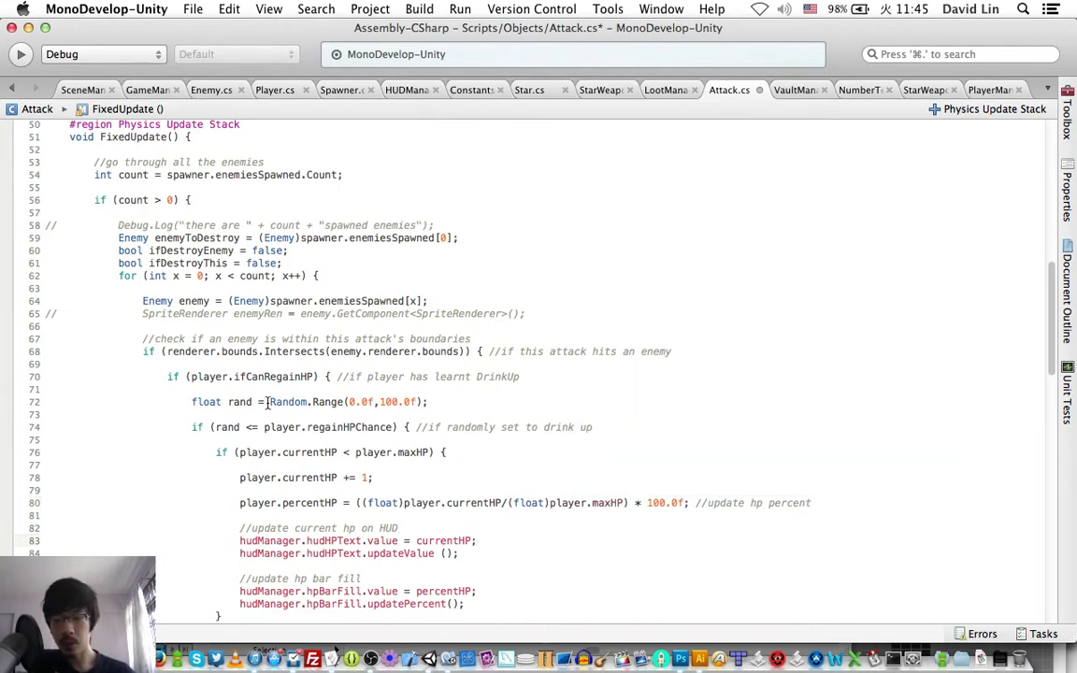
scroll(266, 401, "up", 20)
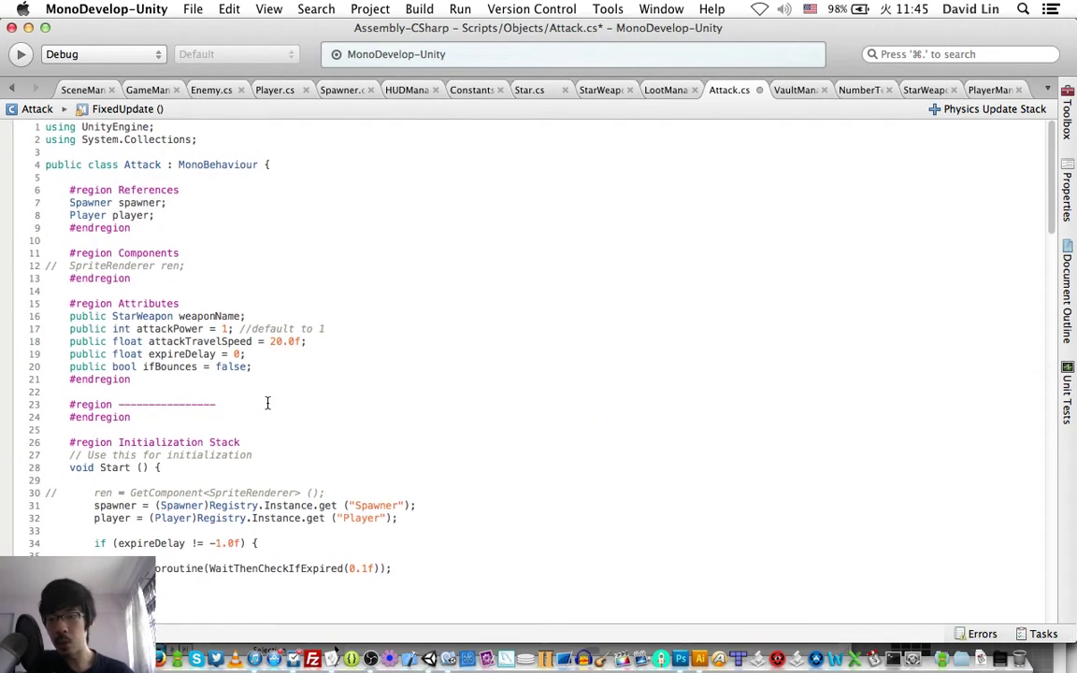
Declare a 'HUDManager hudManager;' field below the Player field and save.
left_click(164, 214)
key("Return")
type("HUDManager ")
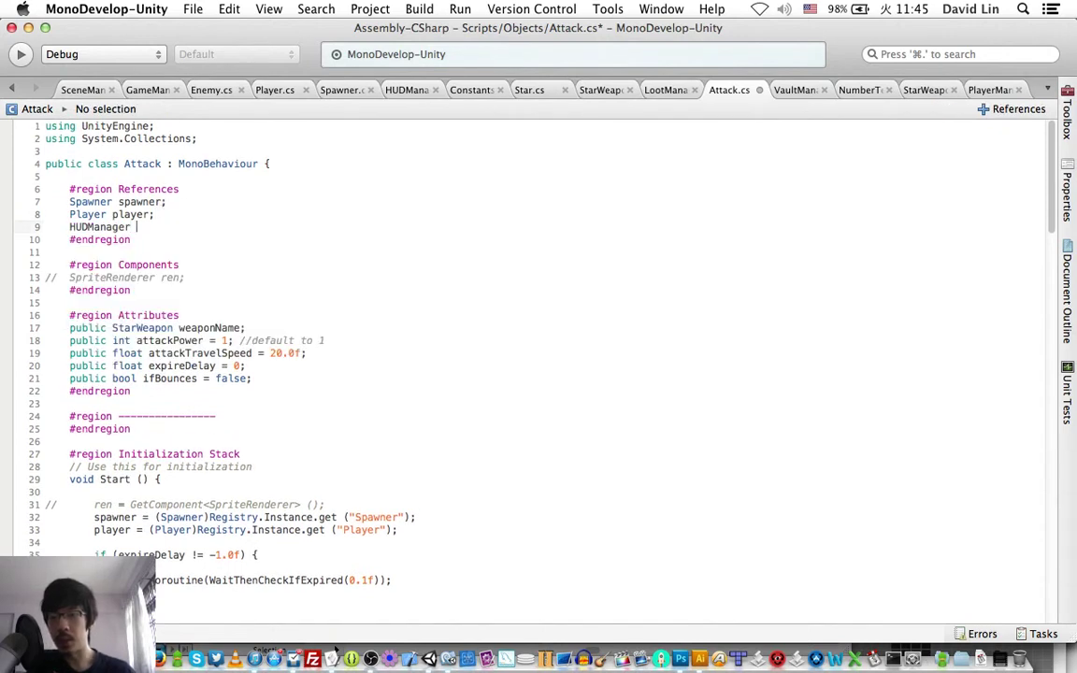
type("hudManager;")
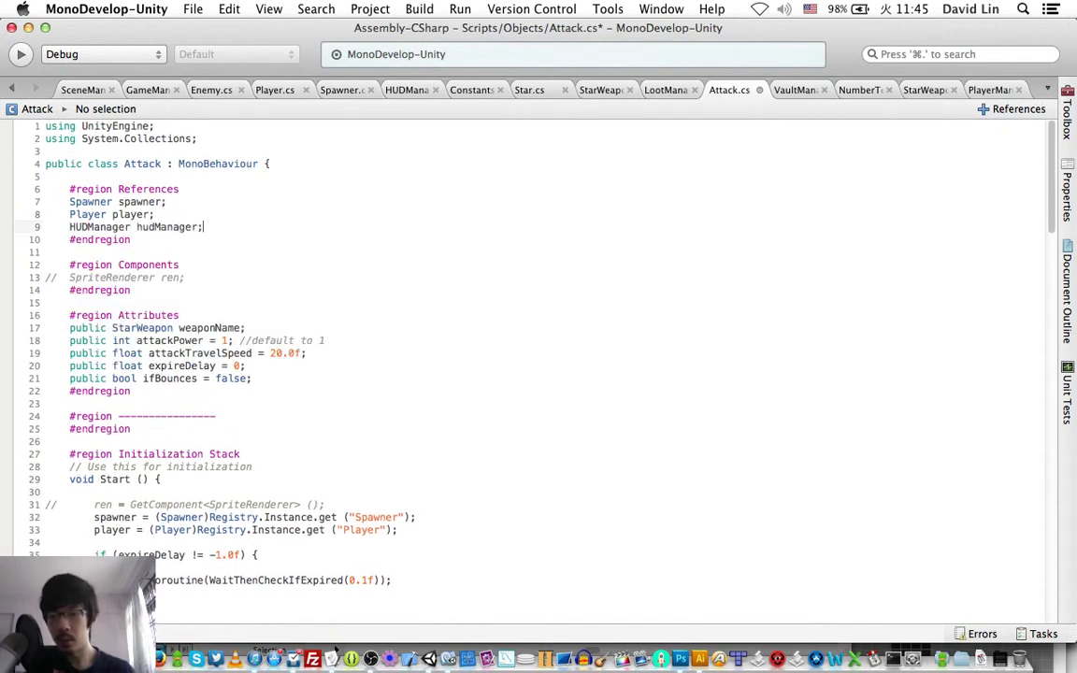
key("cmd+s")
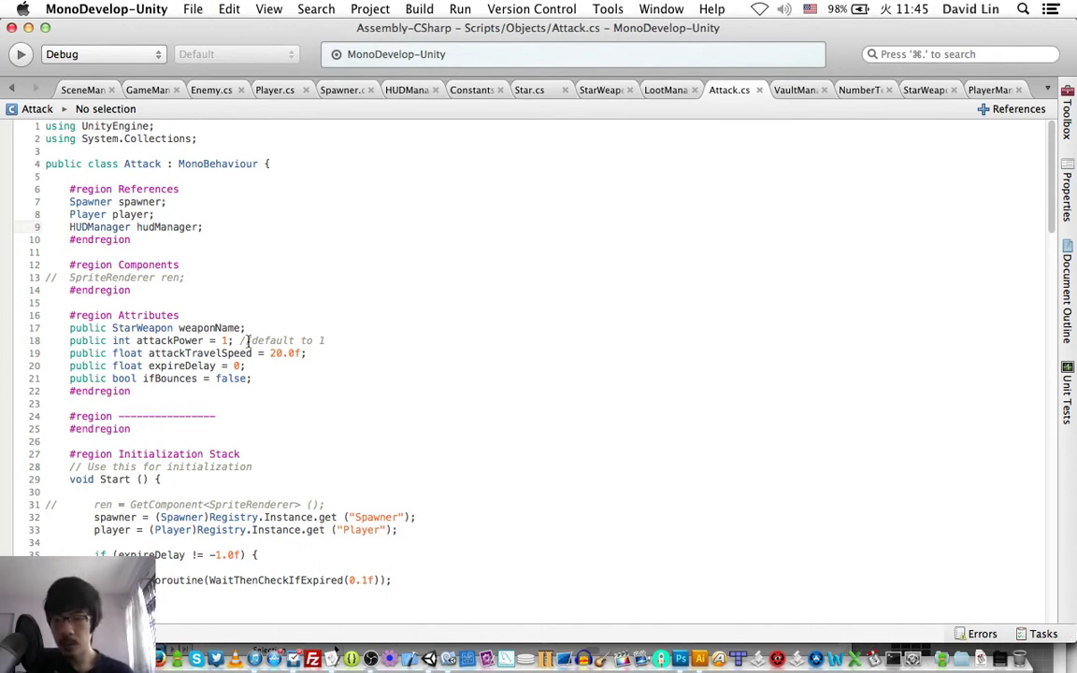
In Start, assign hudManager = (HUDManager)Registry.Instance.get("HUDManager"); and save the file.
scroll(262, 336, "down", 5)
left_click(414, 361)
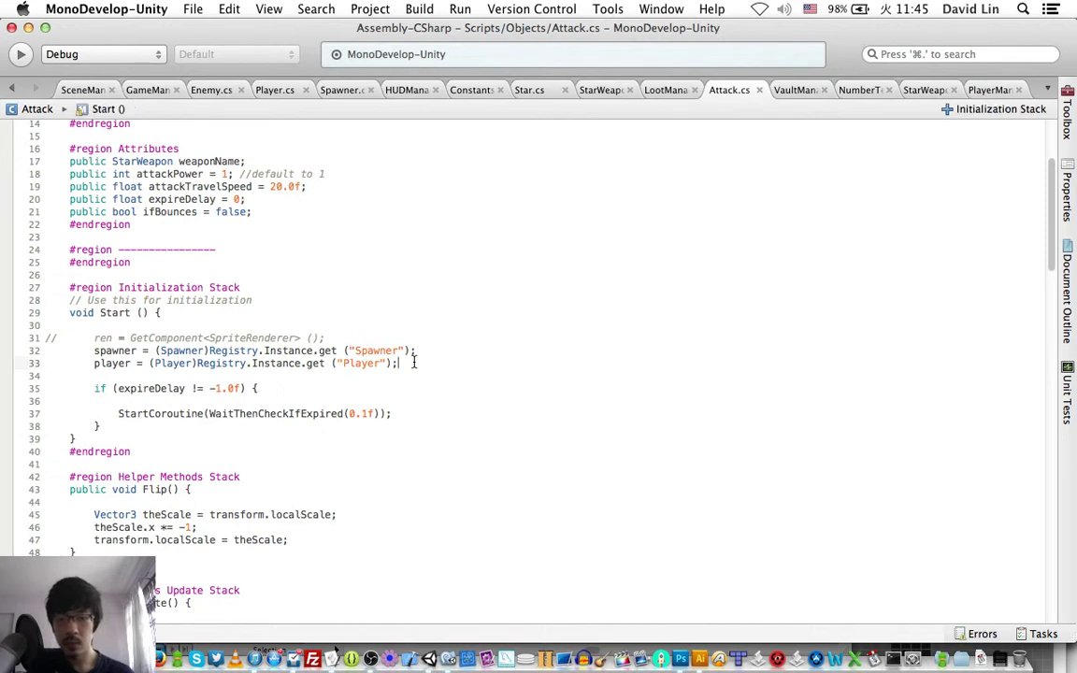
key("Return")
type("hudM")
key("Return")
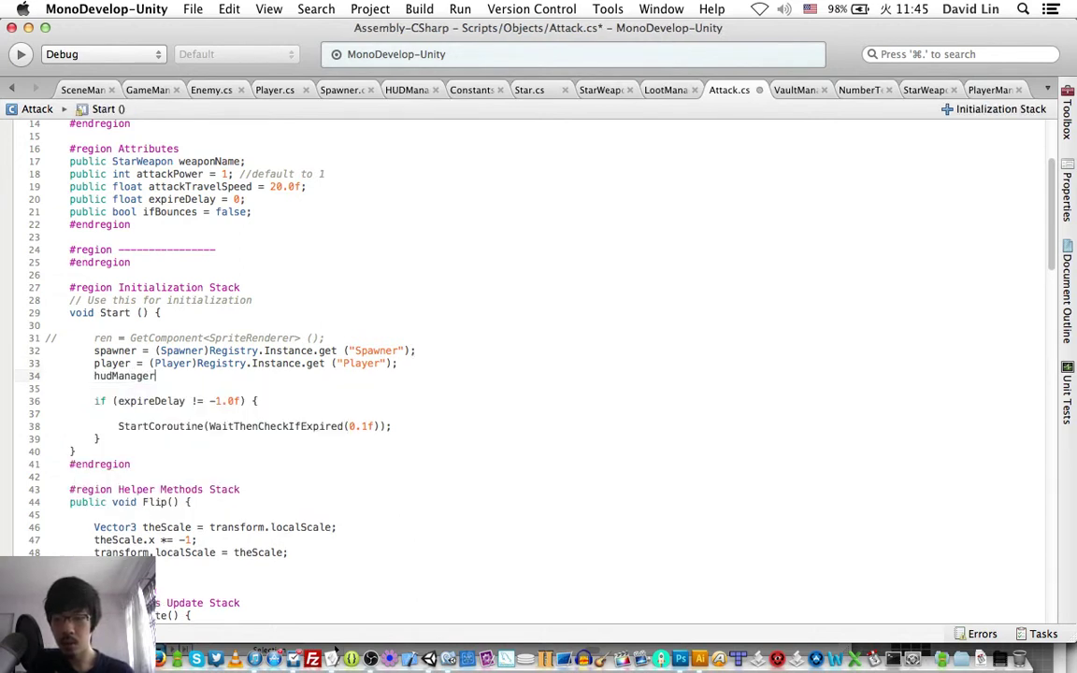
type("= (HUDM")
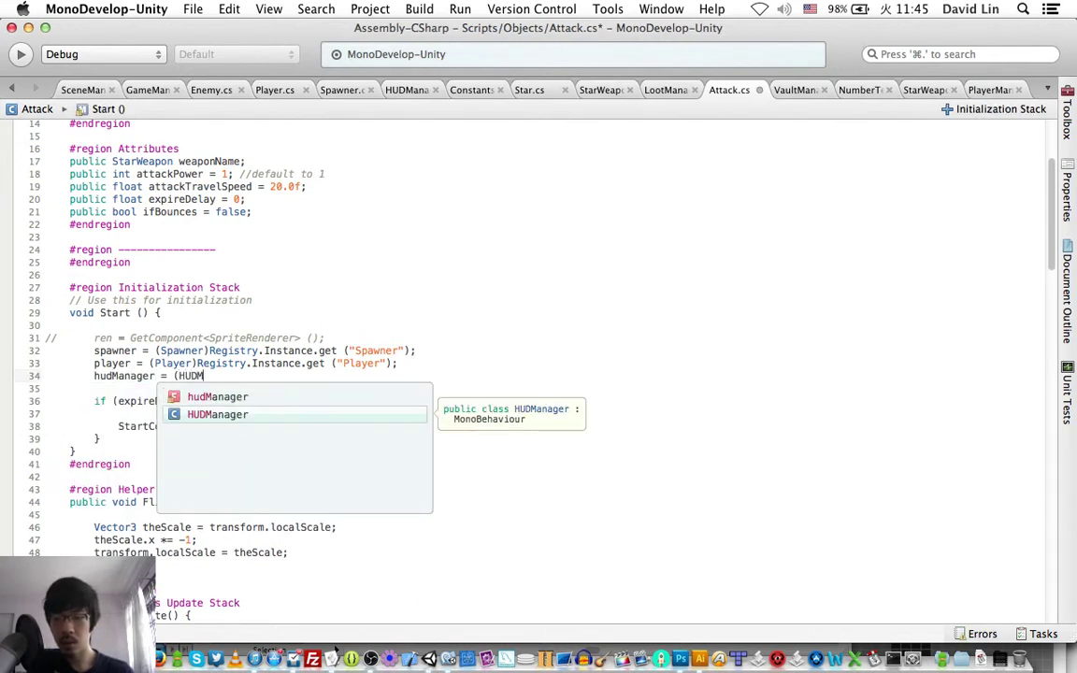
key("Return")
type(")Regi")
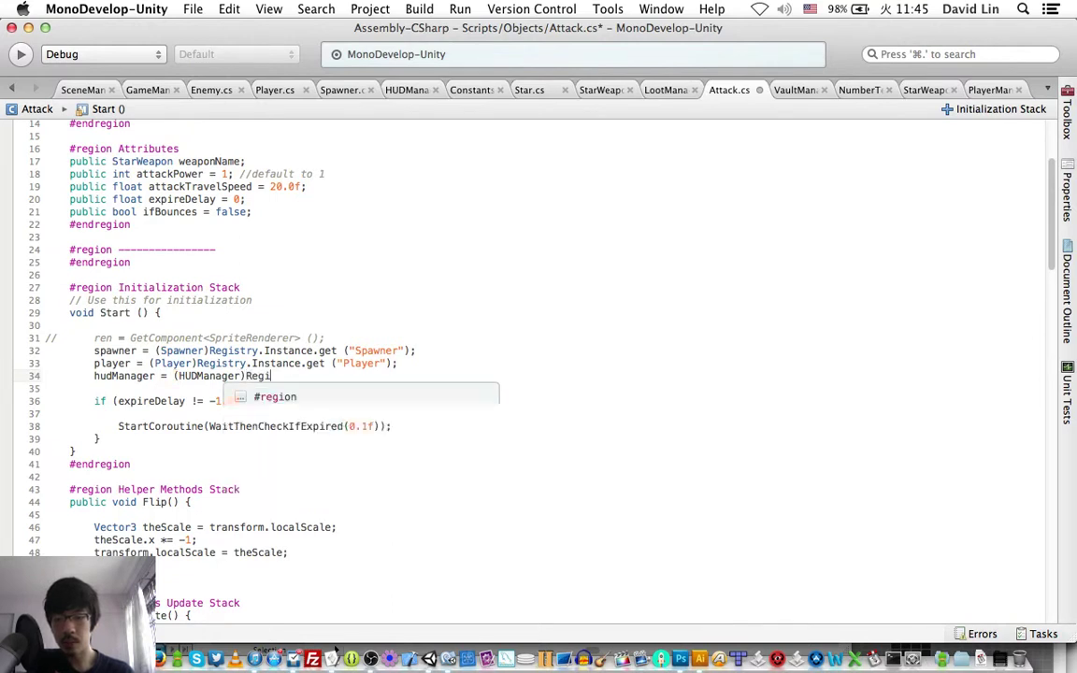
type("stry.Instance.g")
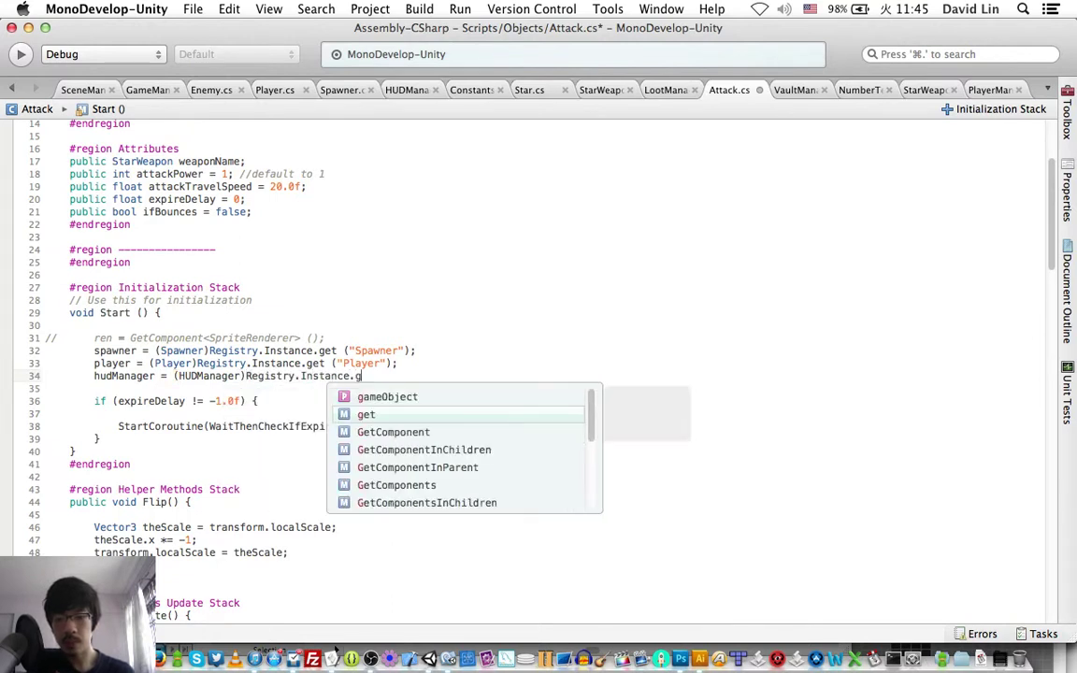
type("e")
key("Return")
type("(\"HUDM")
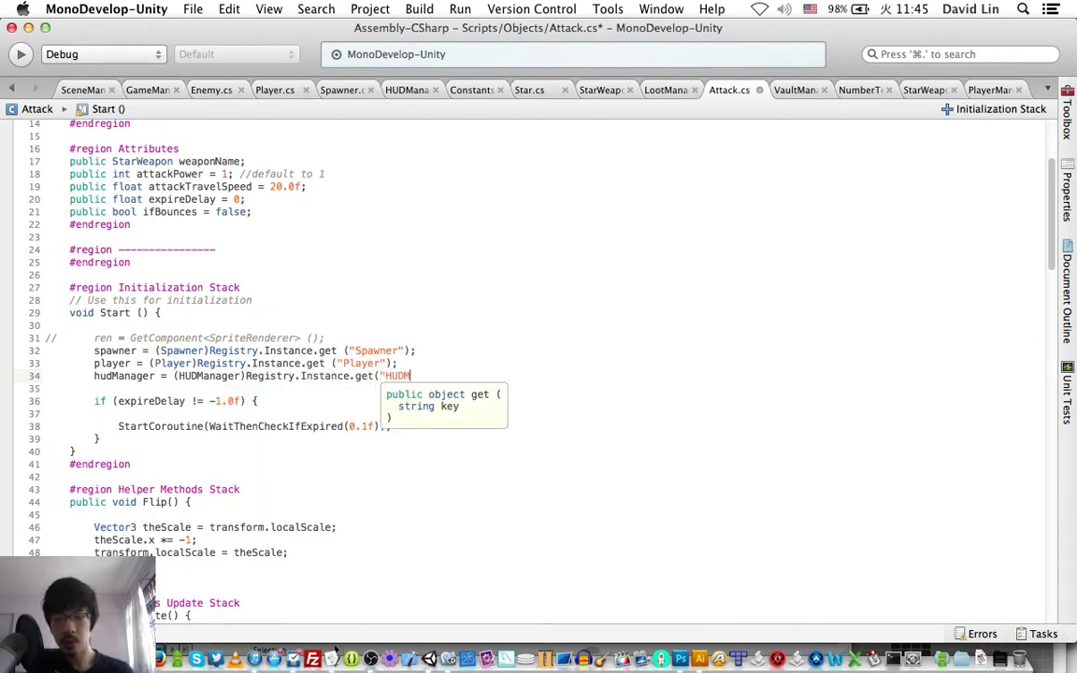
type("anager\");")
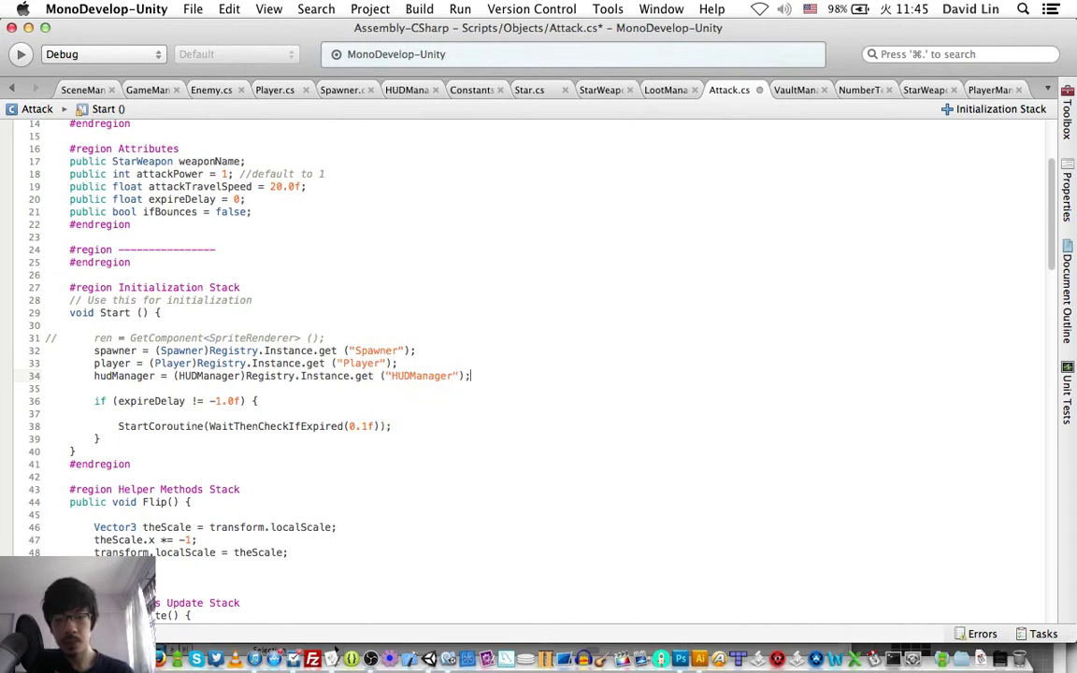
key("super+s")
scroll(280, 370, "down", 6)
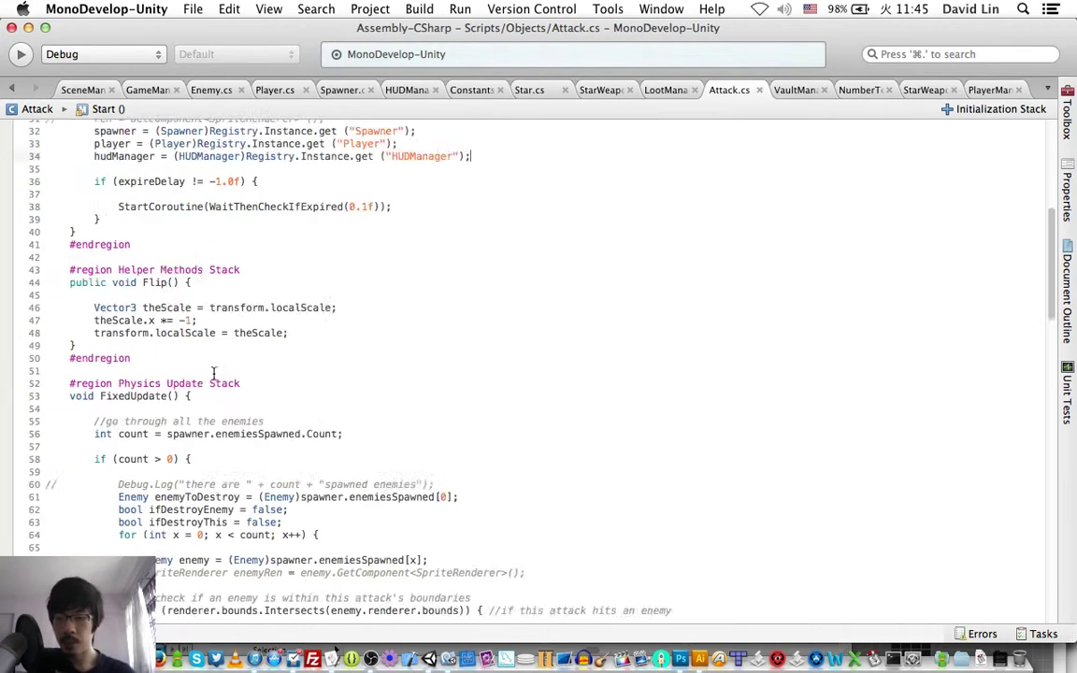
scroll(213, 373, "down", 10)
scroll(213, 373, "down", 3)
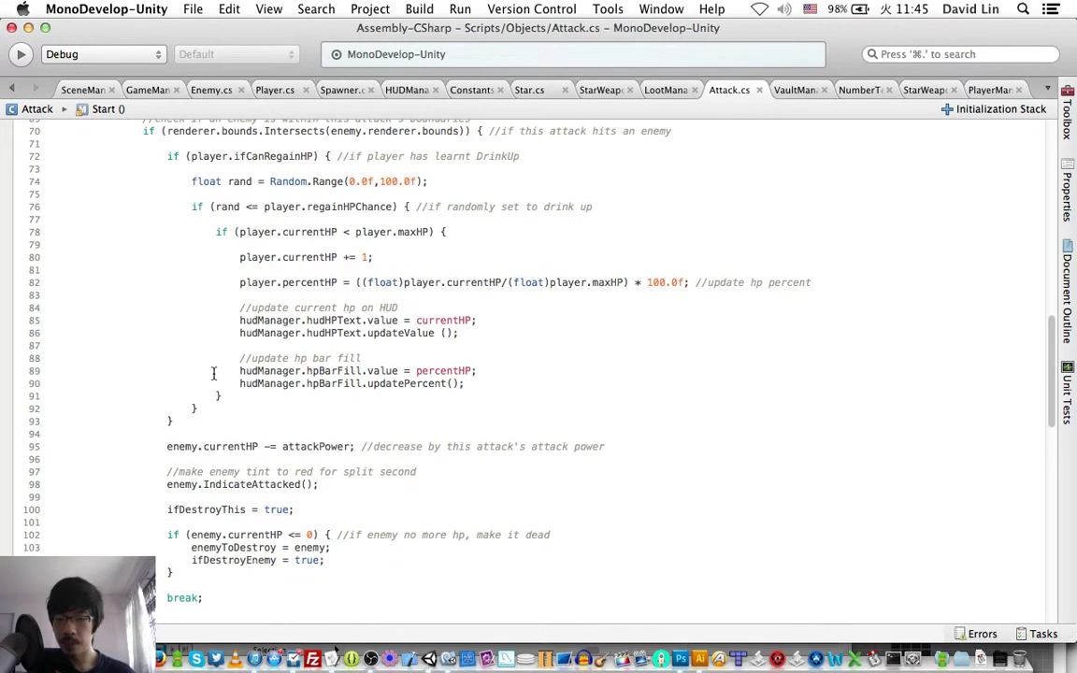
Prefix currentHP on line 85 and percentHP on line 89 with player.
left_click(440, 320)
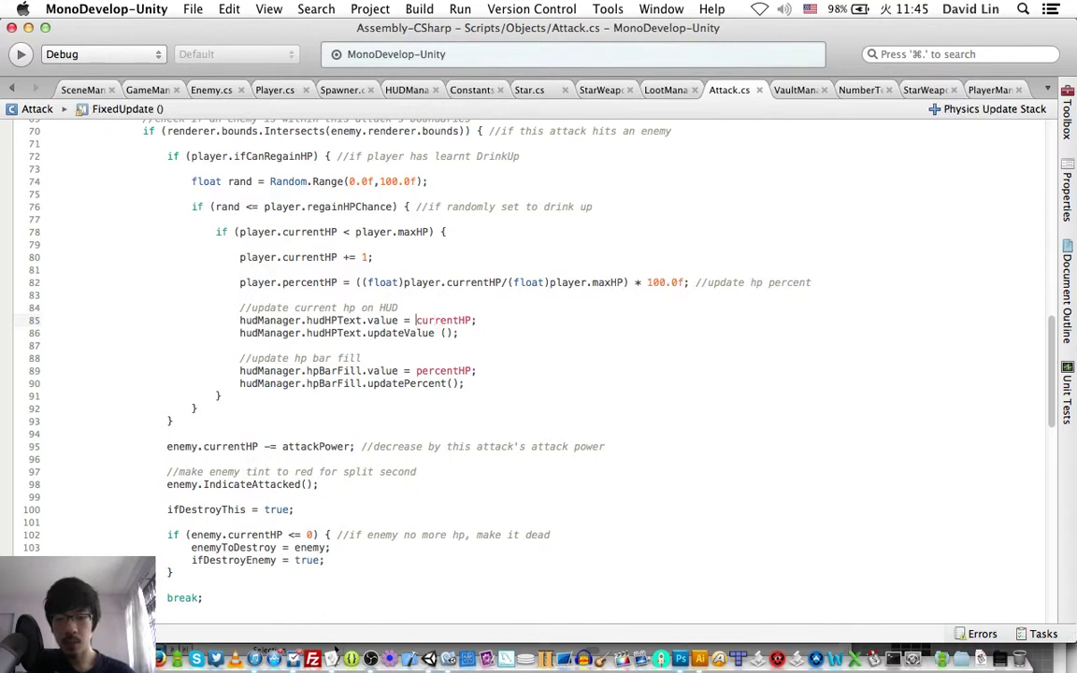
type("player.")
key("Escape")
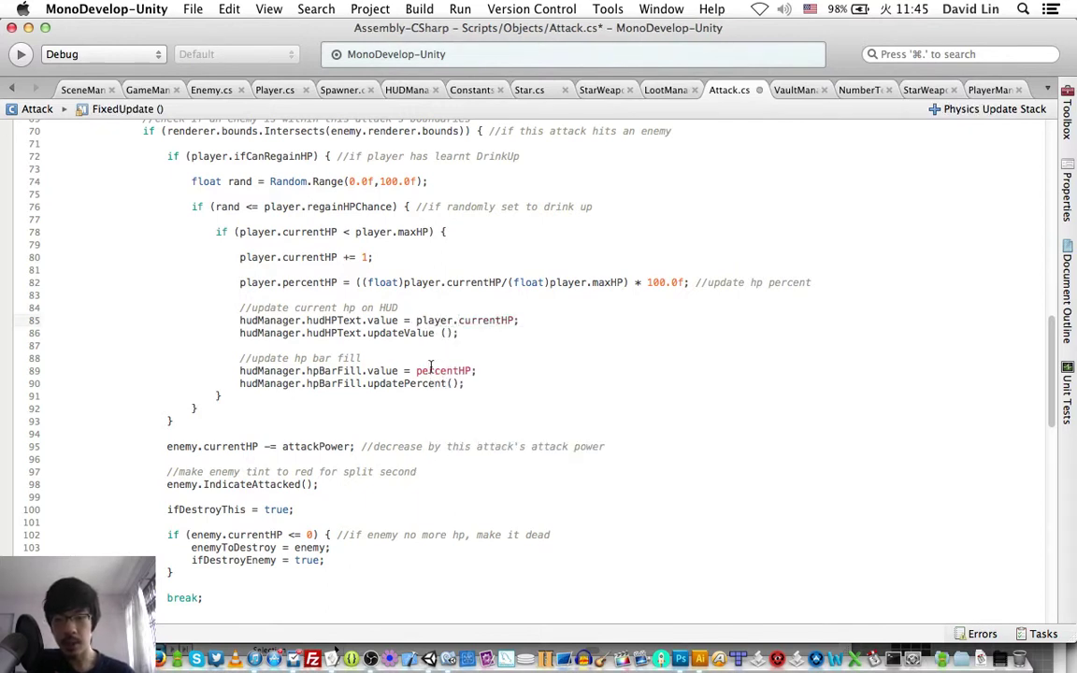
left_click(416, 370)
type("player")
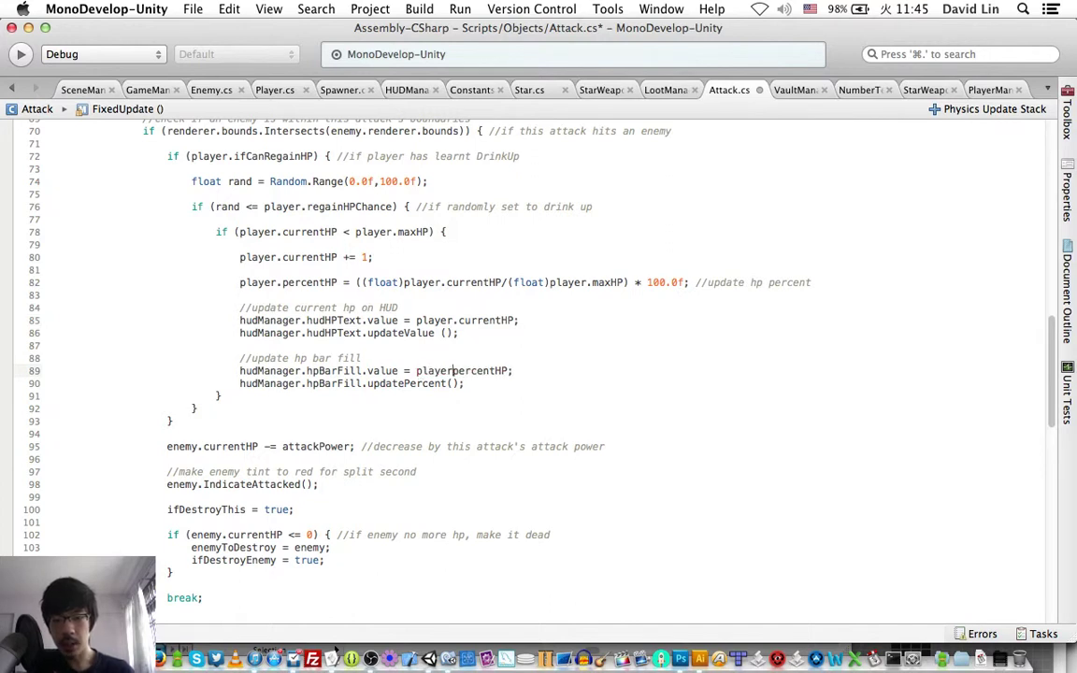
type(".")
key("Escape")
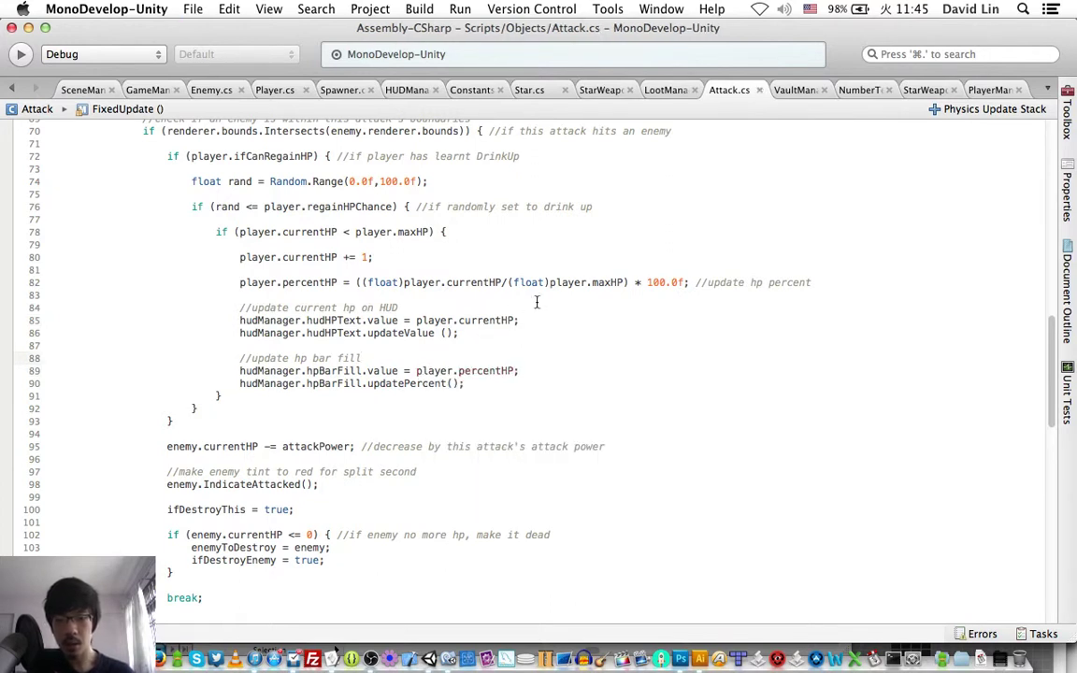
left_click(536, 302)
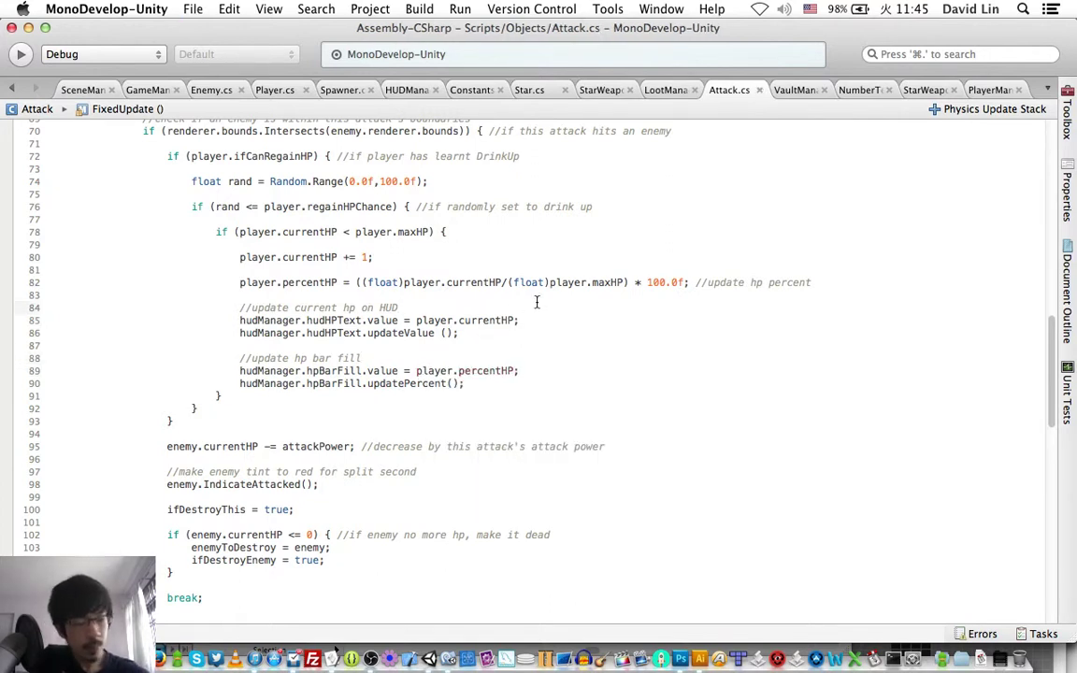
scroll(537, 302, "up", 3)
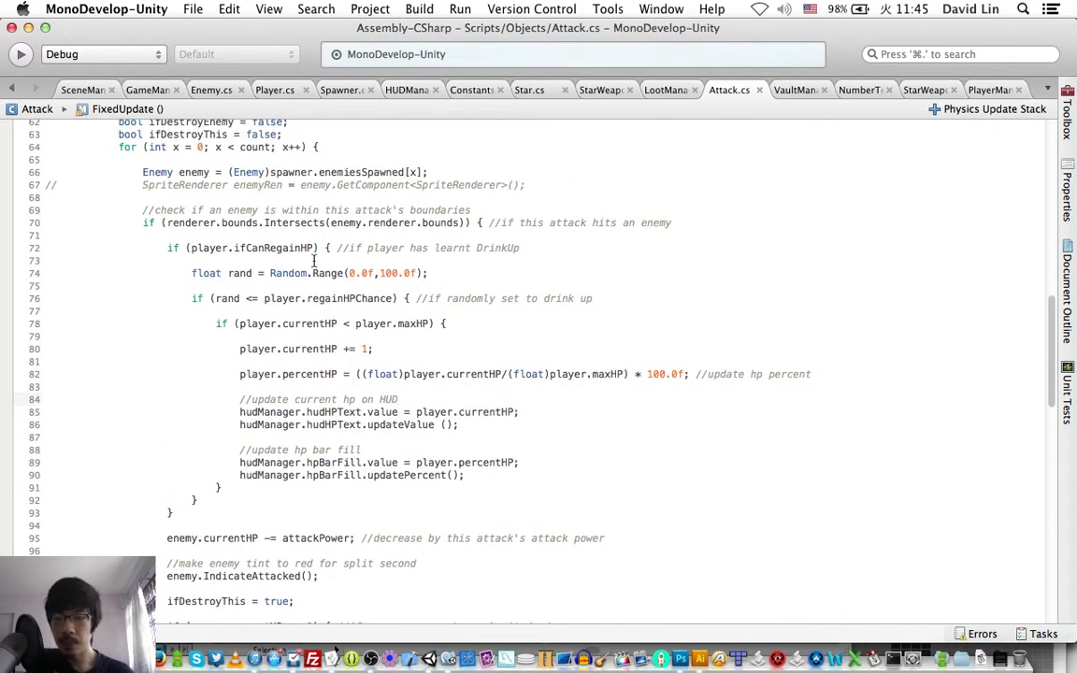
Force 'rand = 0.01f;' on line 75 for testing and save Attack.cs.
left_click(332, 286)
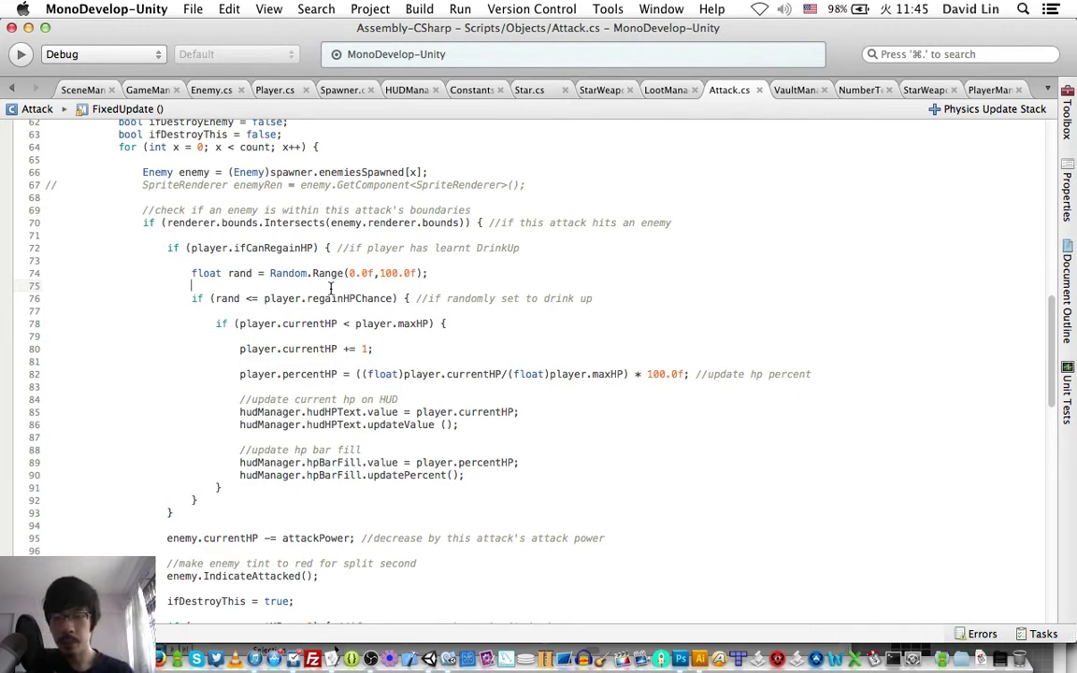
type("rand = 0.")
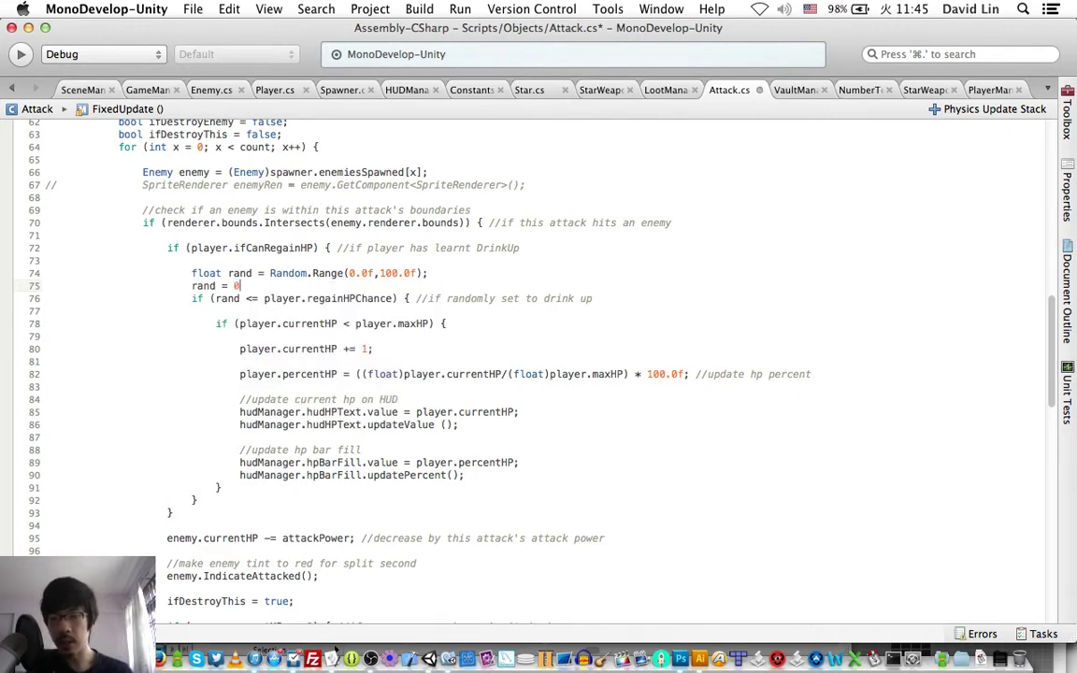
type("01")
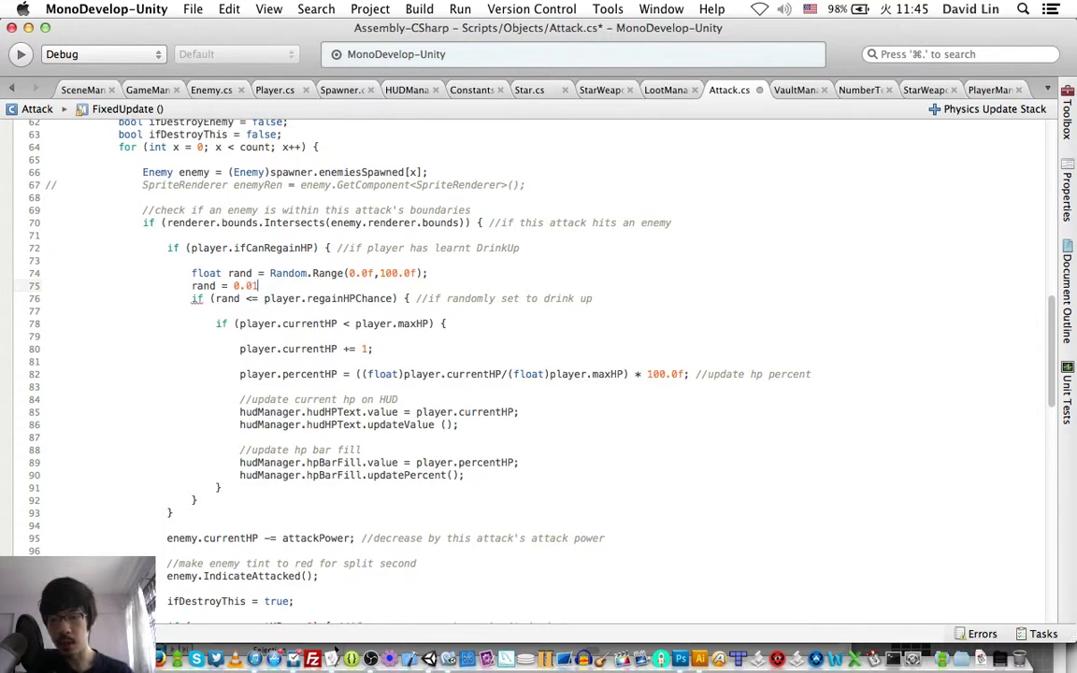
type("f;")
key("super+s")
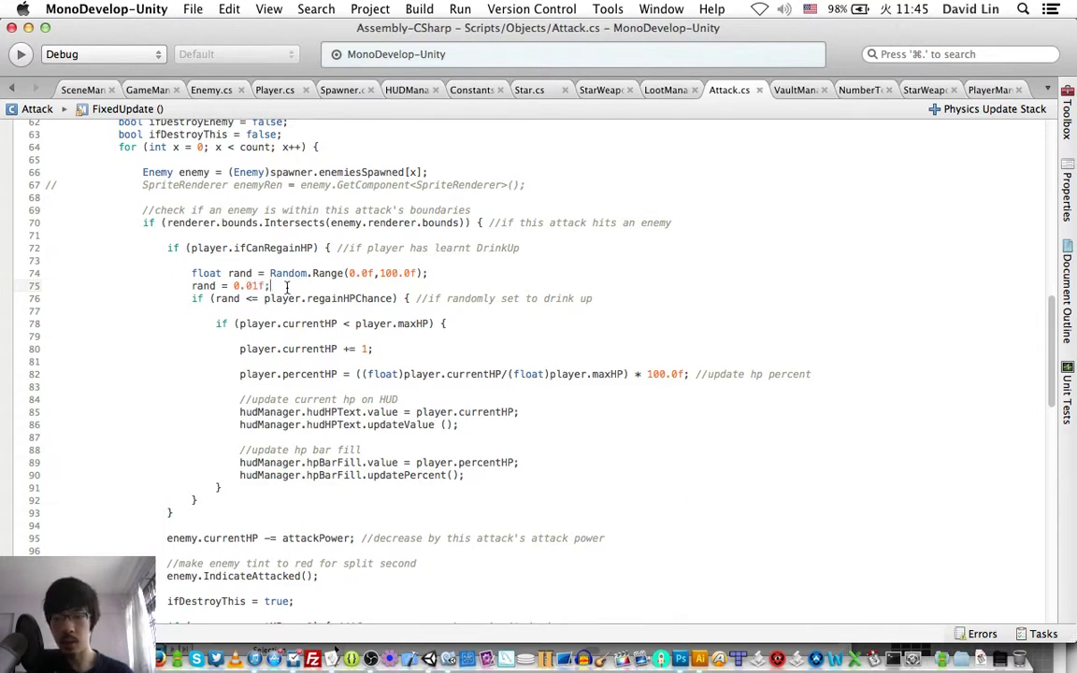
type("//<--just for testing")
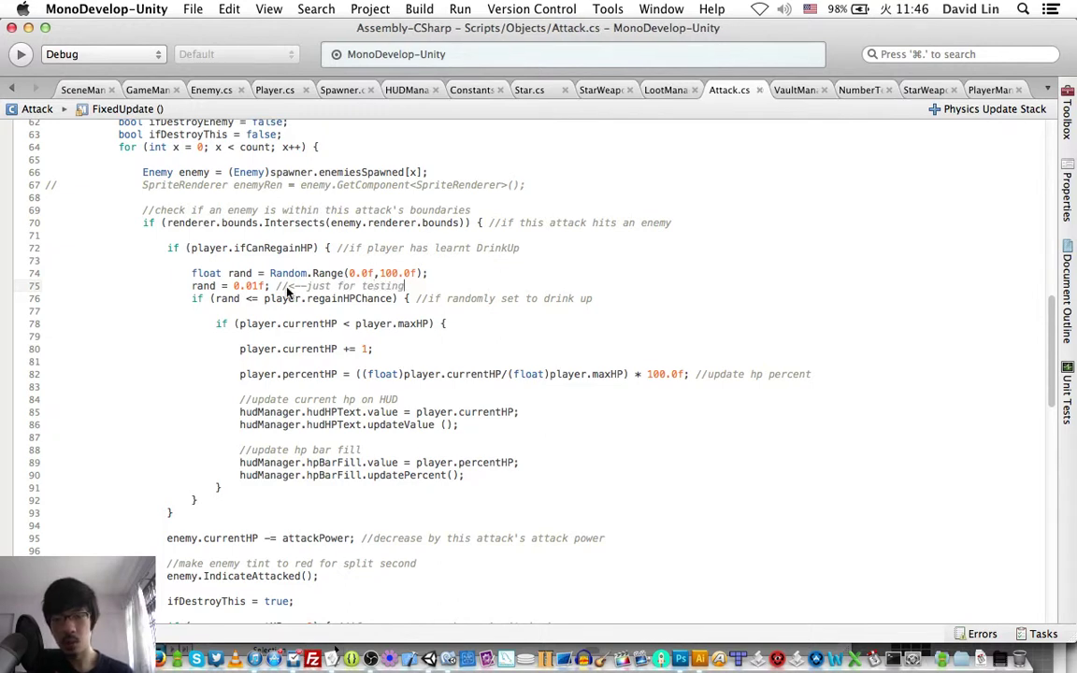
key("Return")
triple_click(324, 285)
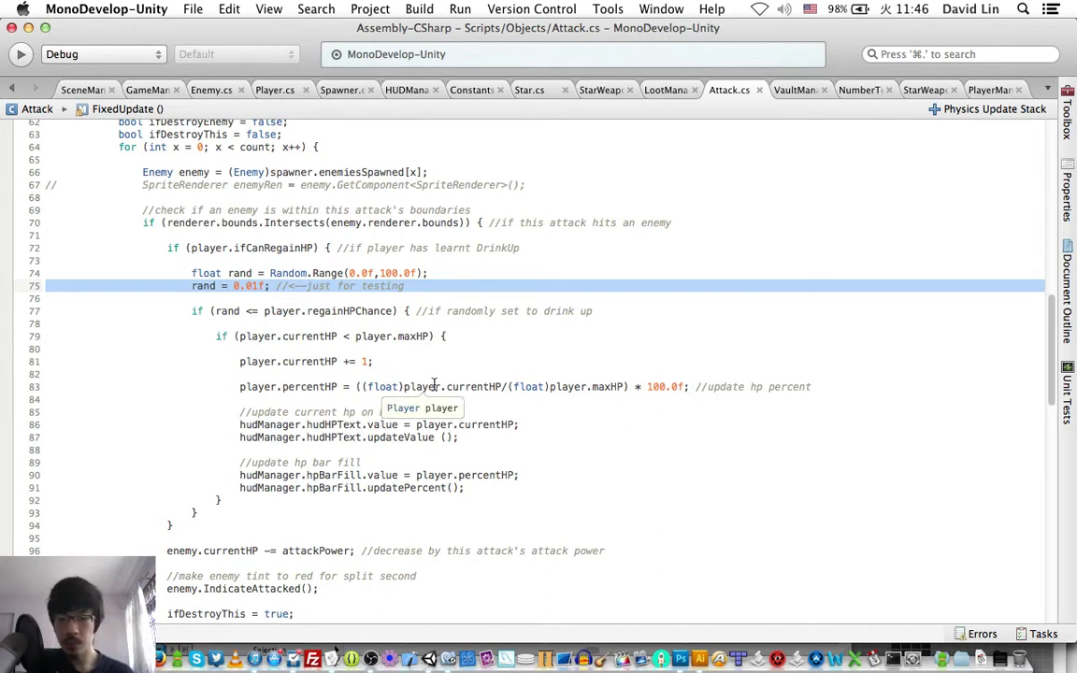
key("super+Tab")
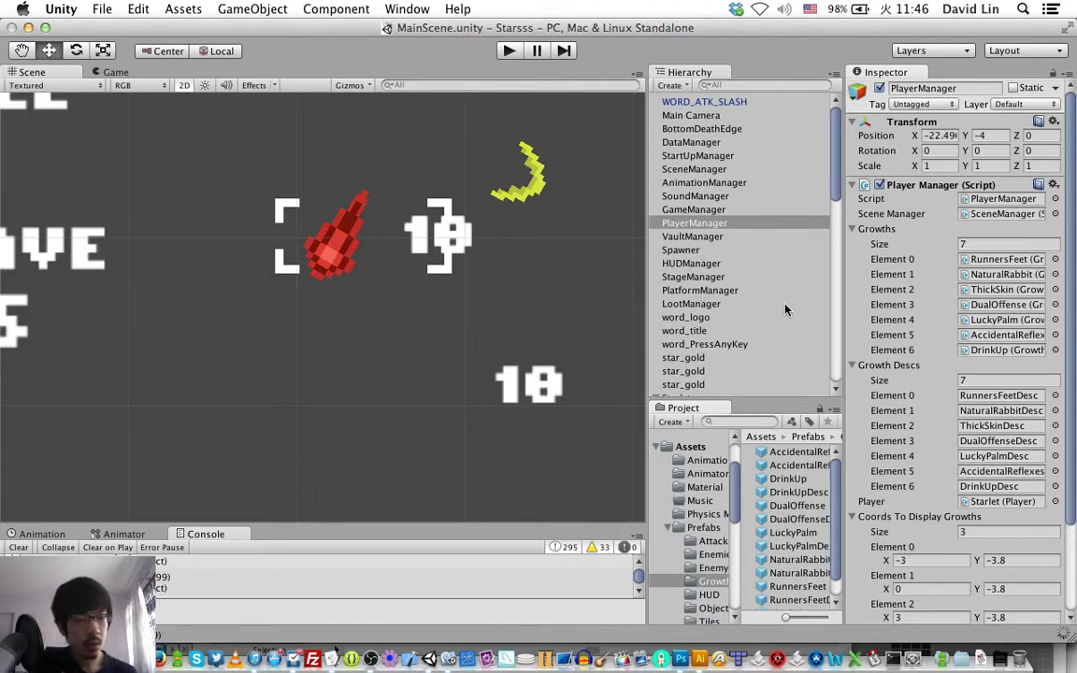
Select Starlet in the Hierarchy and begin editing its Player script's Regain HPChance field.
left_click(699, 248)
scroll(699, 248, "down", 5)
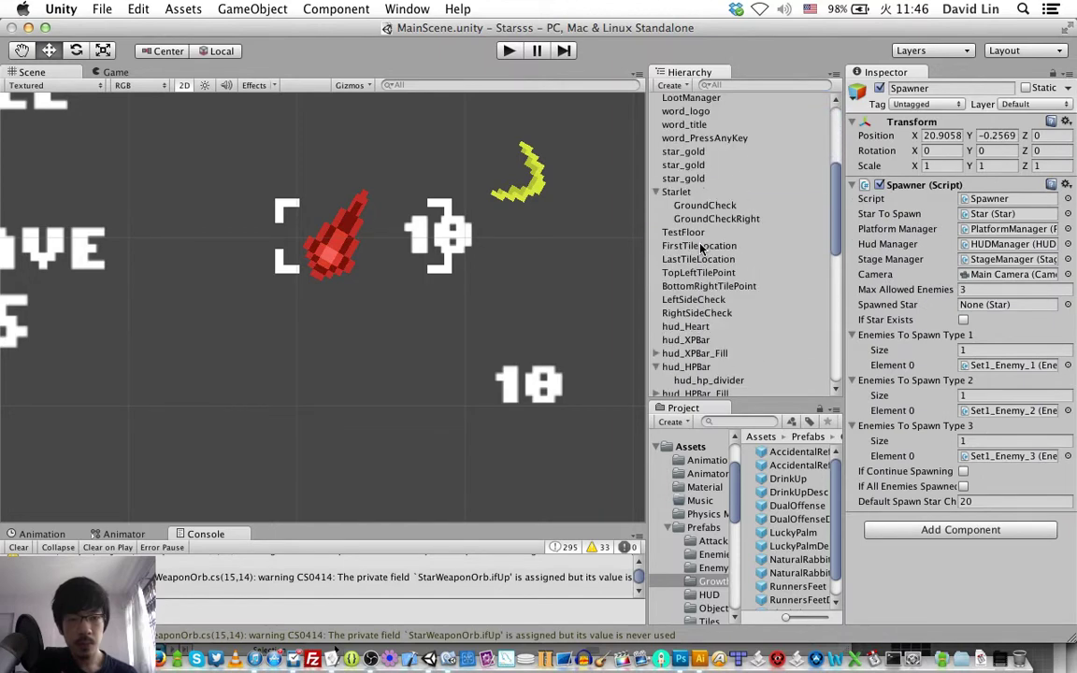
left_click(721, 193)
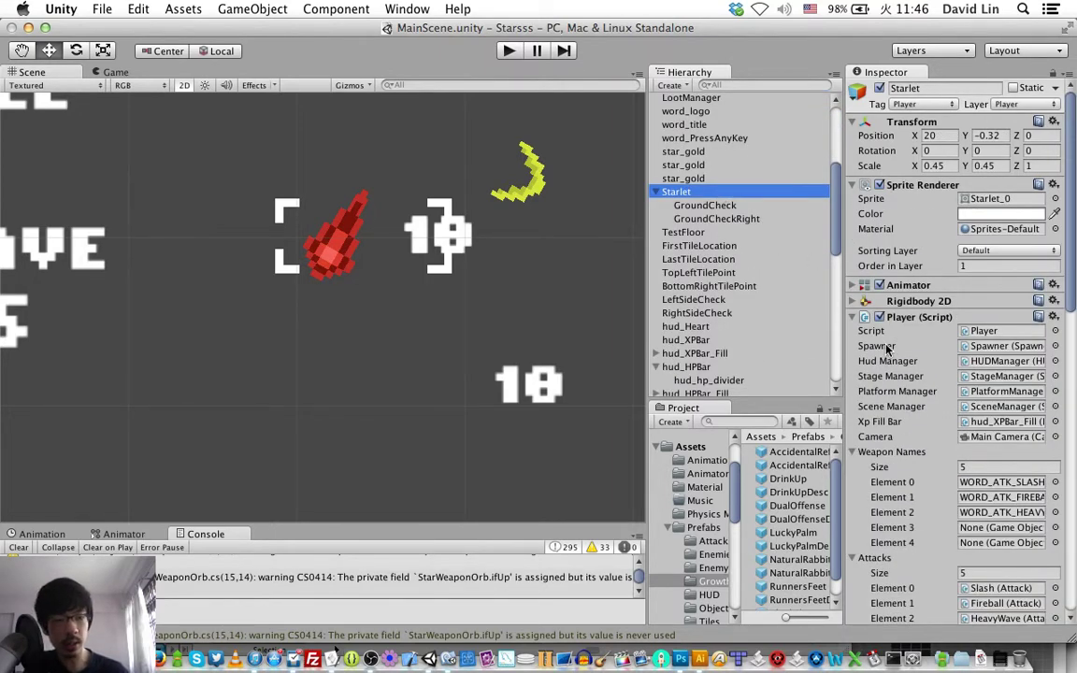
scroll(886, 349, "down", 8)
scroll(914, 462, "down", 3)
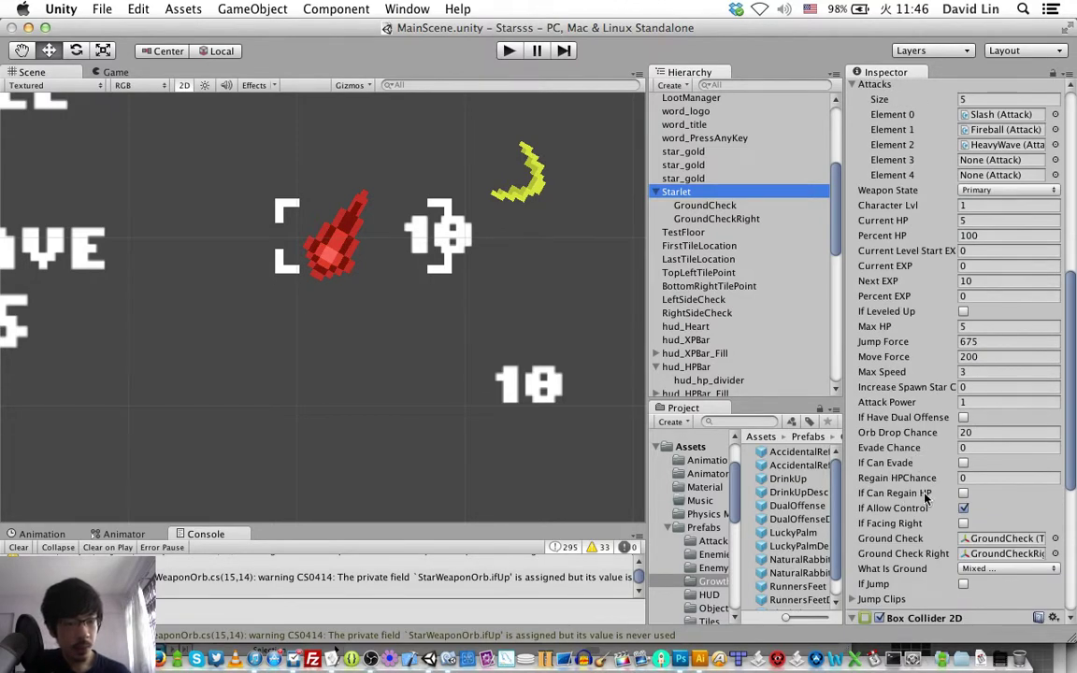
left_click(972, 477)
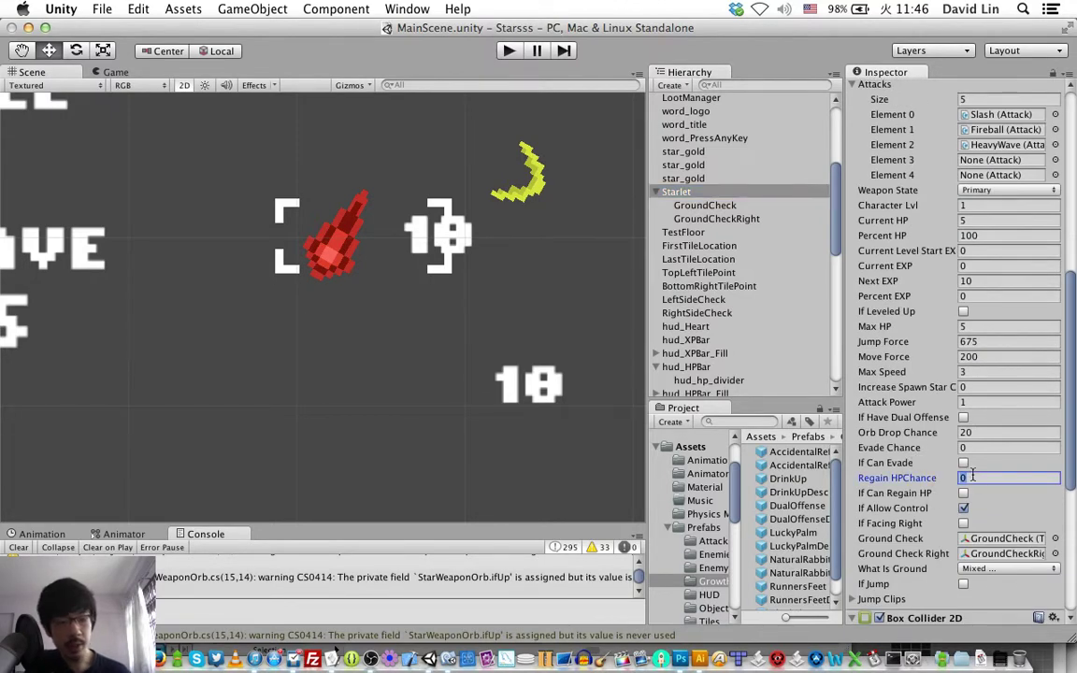
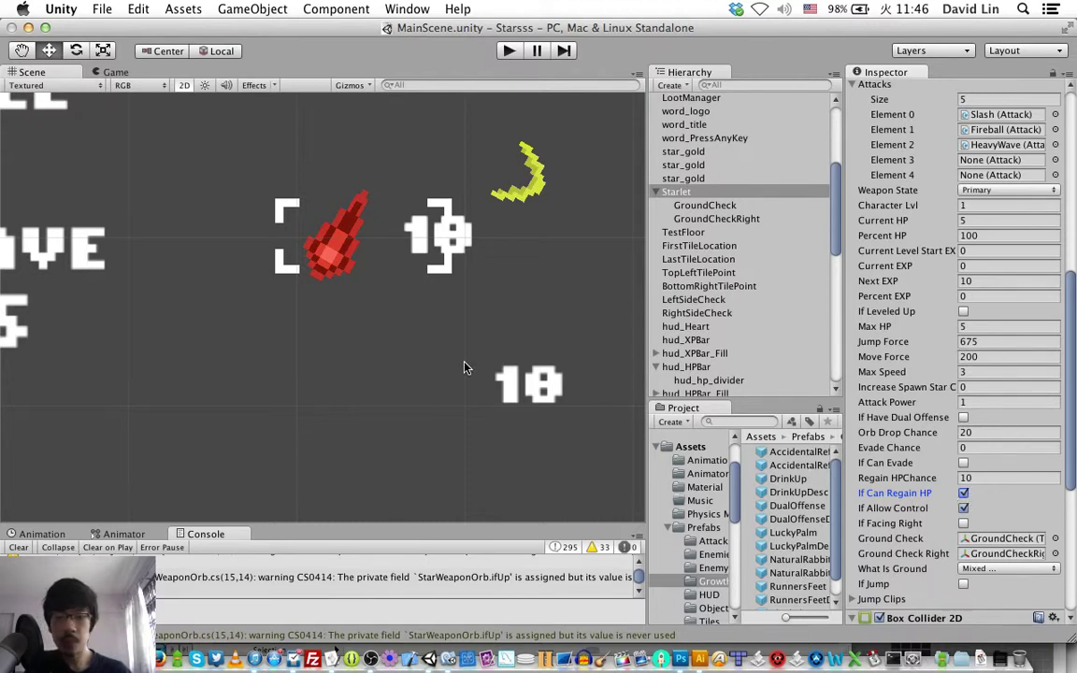
Play-test the level from the title screen, collecting the star and firing a fireball left.
key("super+p")
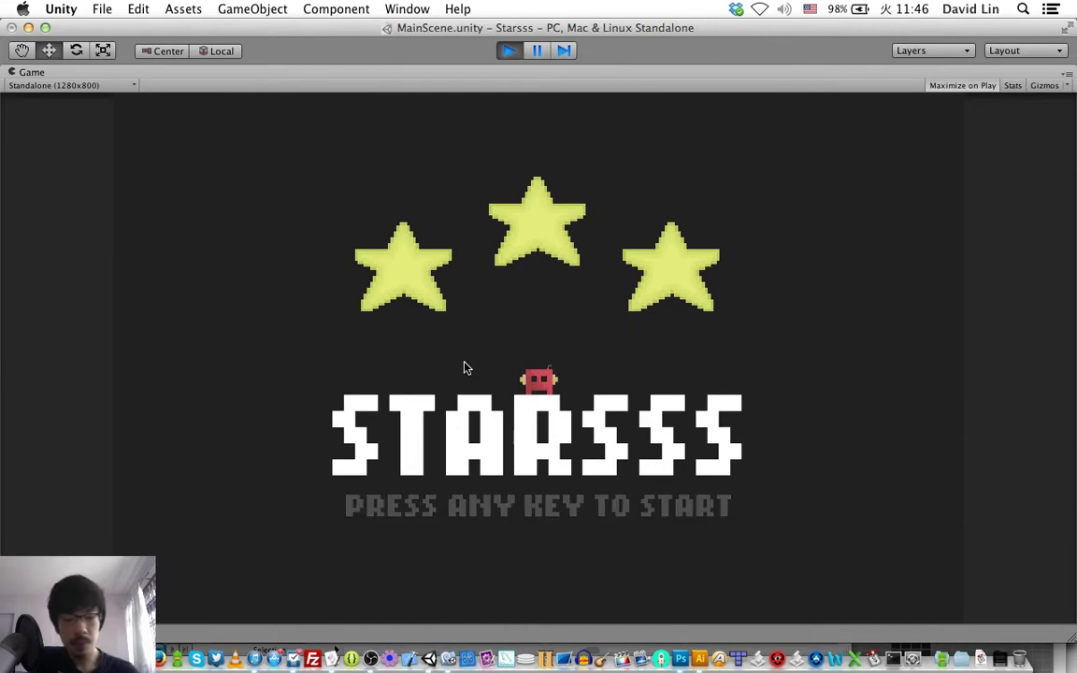
key("space")
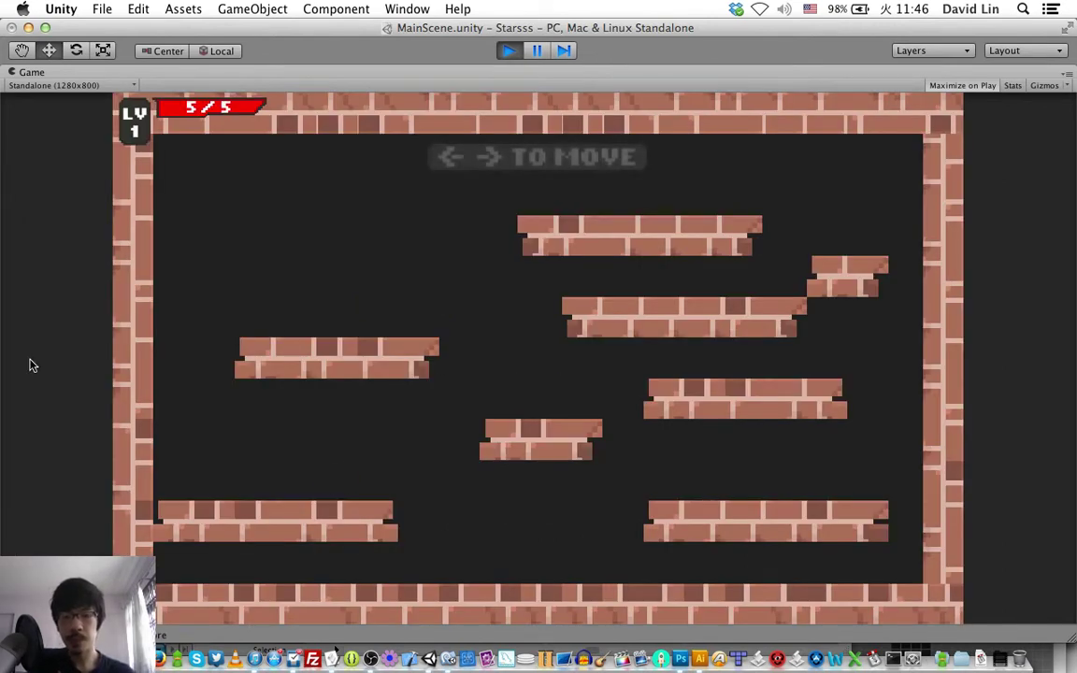
key("Right")
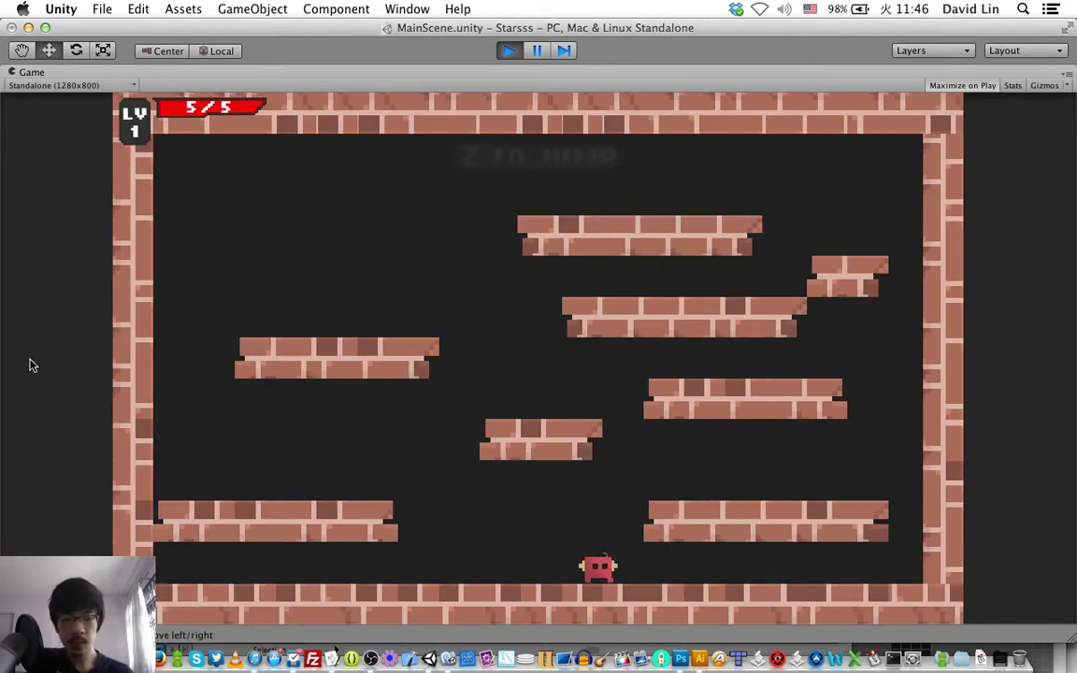
key("Left")
key("Right")
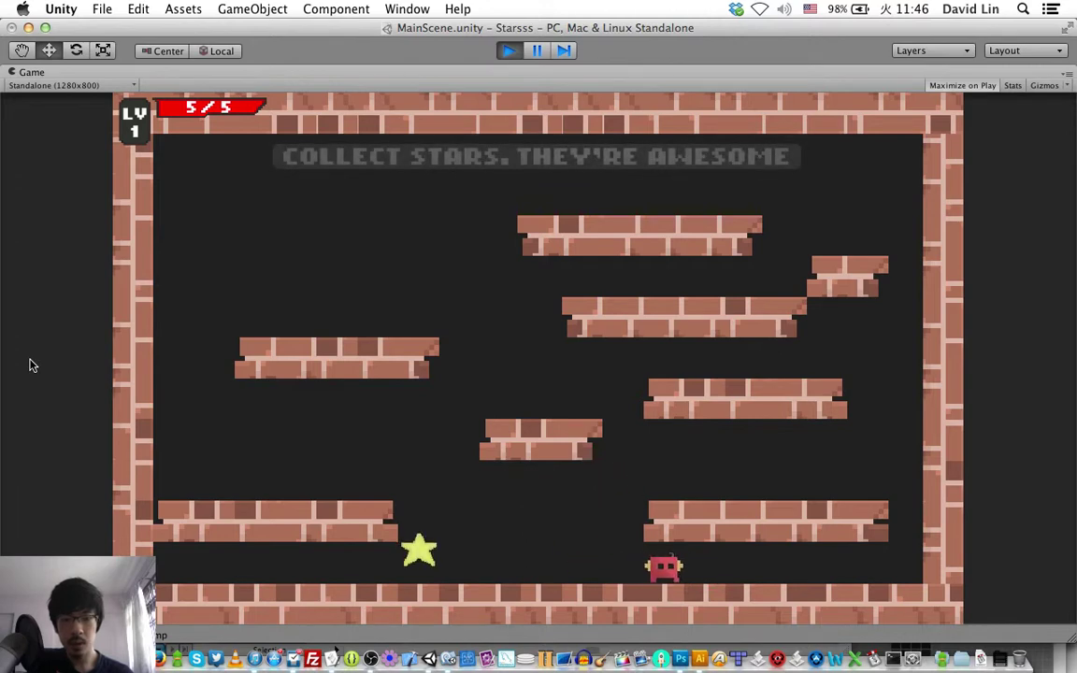
key("Left")
key("Left")
key("z")
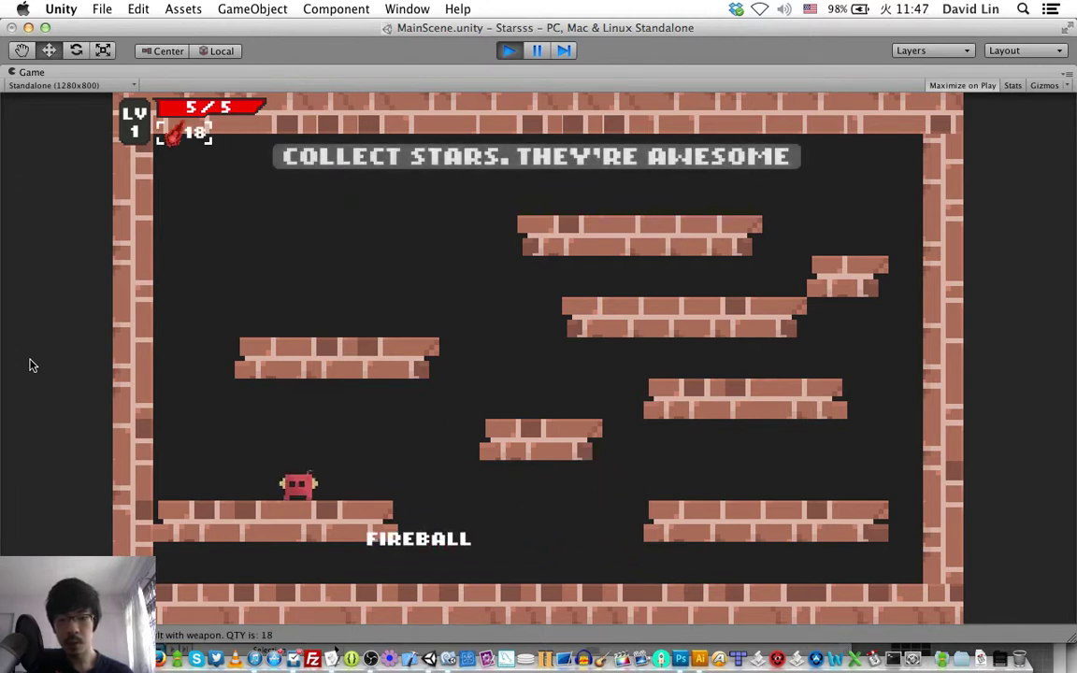
key("z")
key("Right")
key("Left")
key("x")
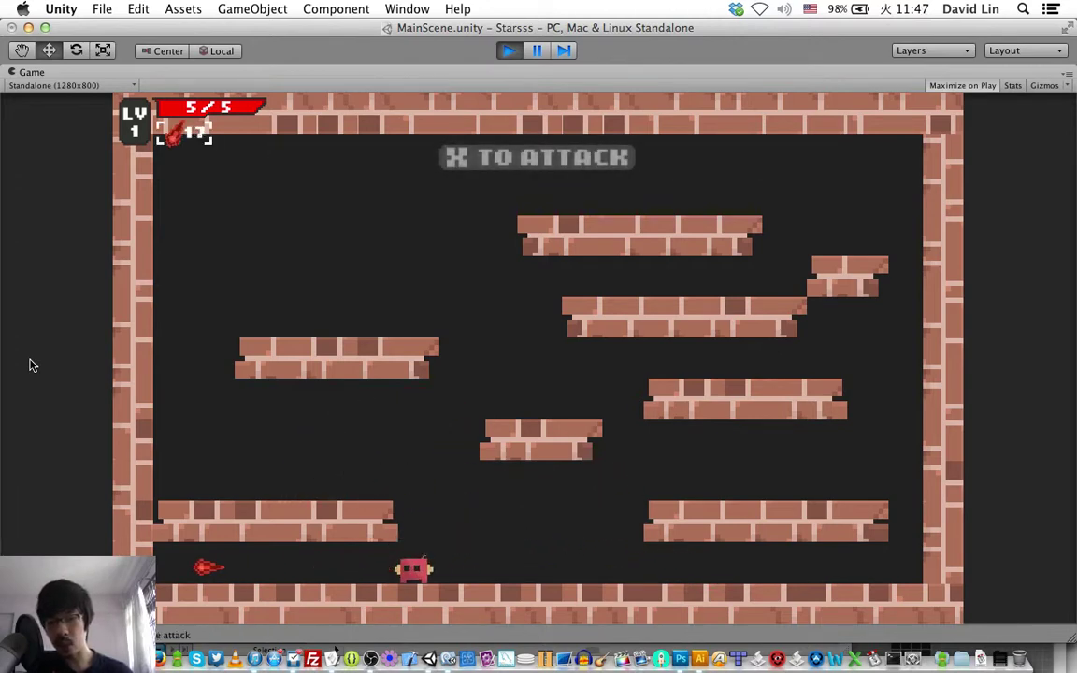
key("Right")
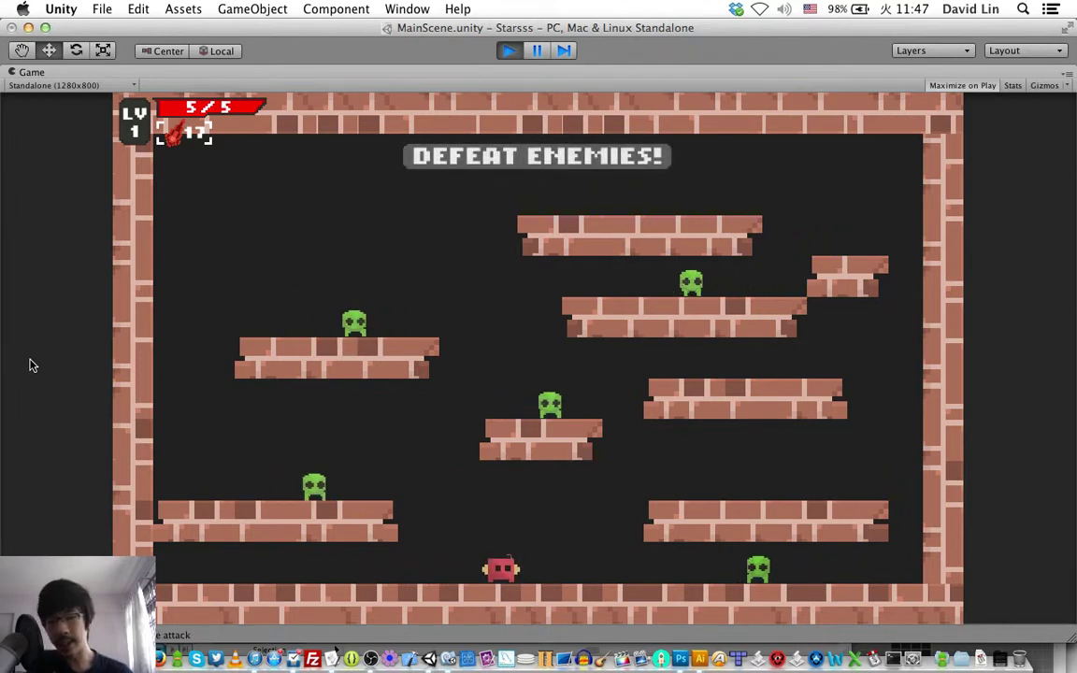
Run back and forth along the floor, shooting enemies to win back a heart.
key("Left")
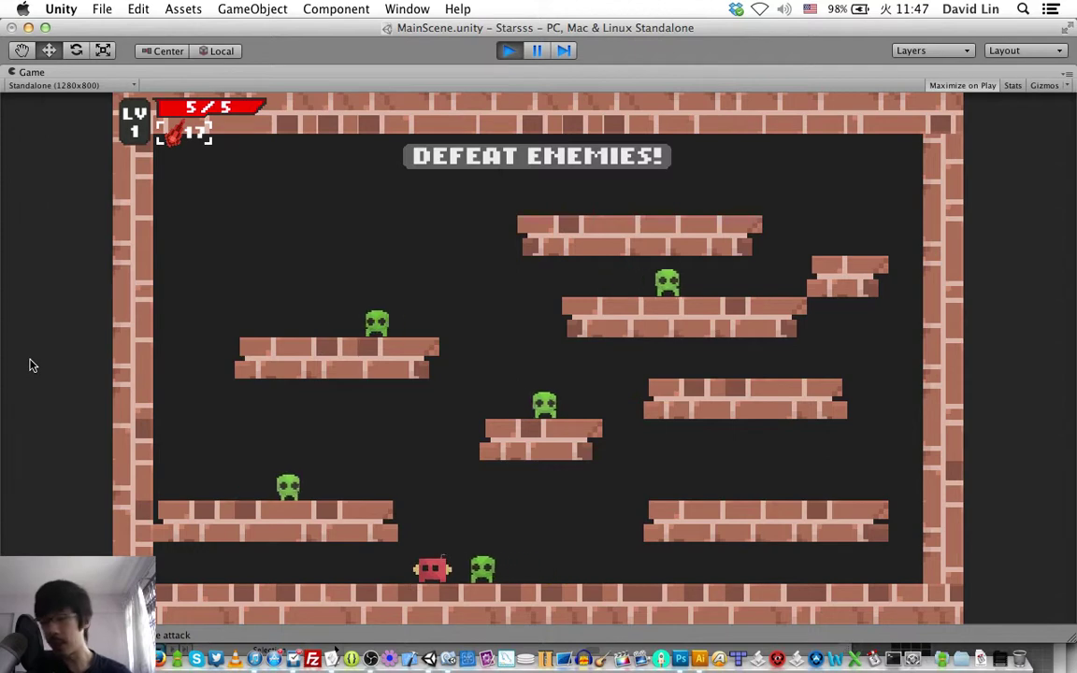
key("Right")
key("Right")
key("Left")
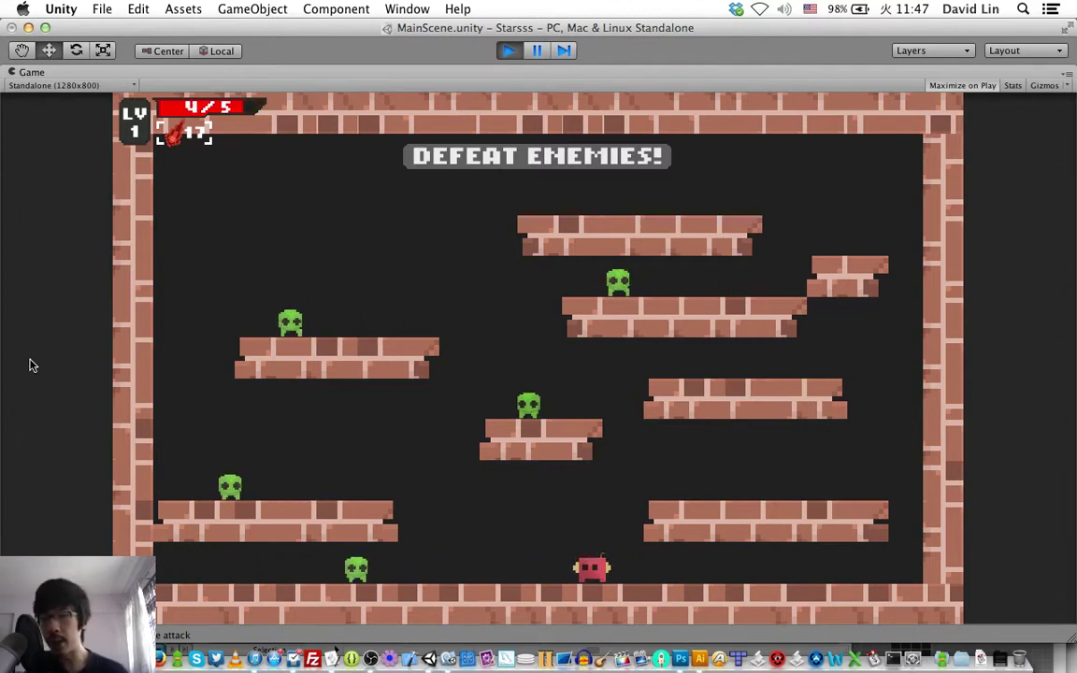
key("Left")
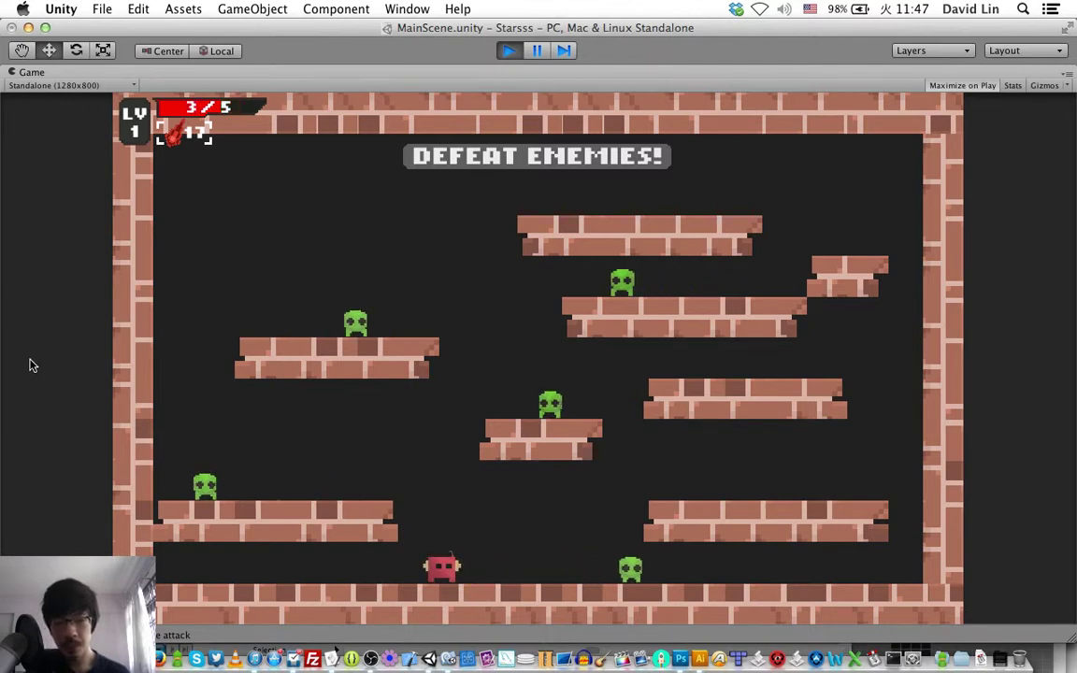
key("Right")
key("Left")
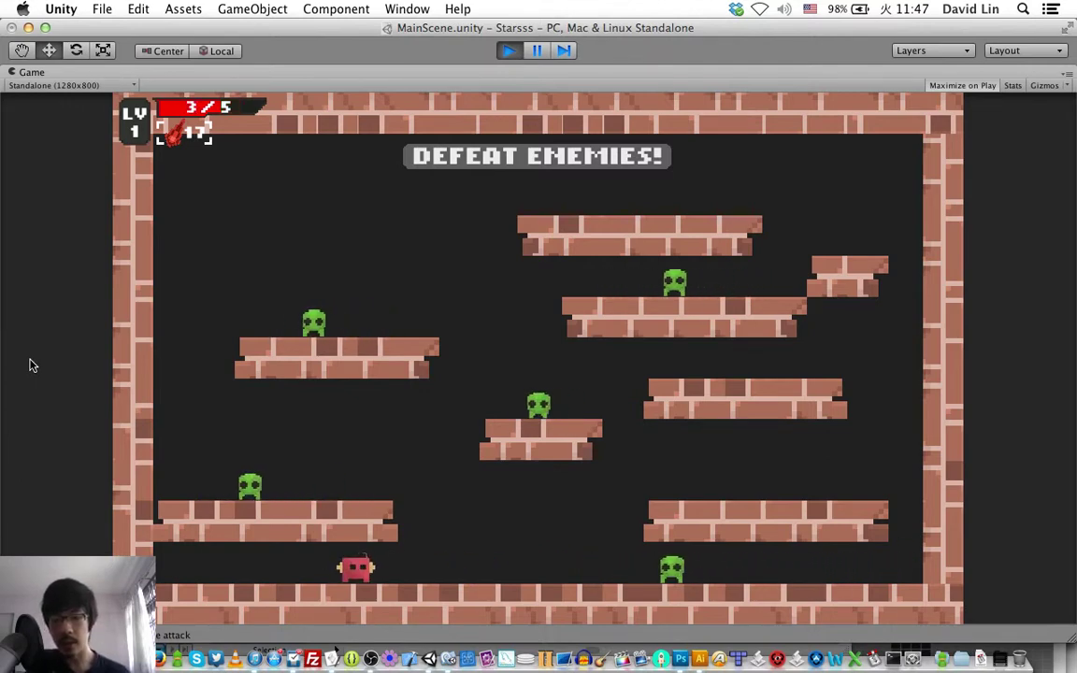
key("Right")
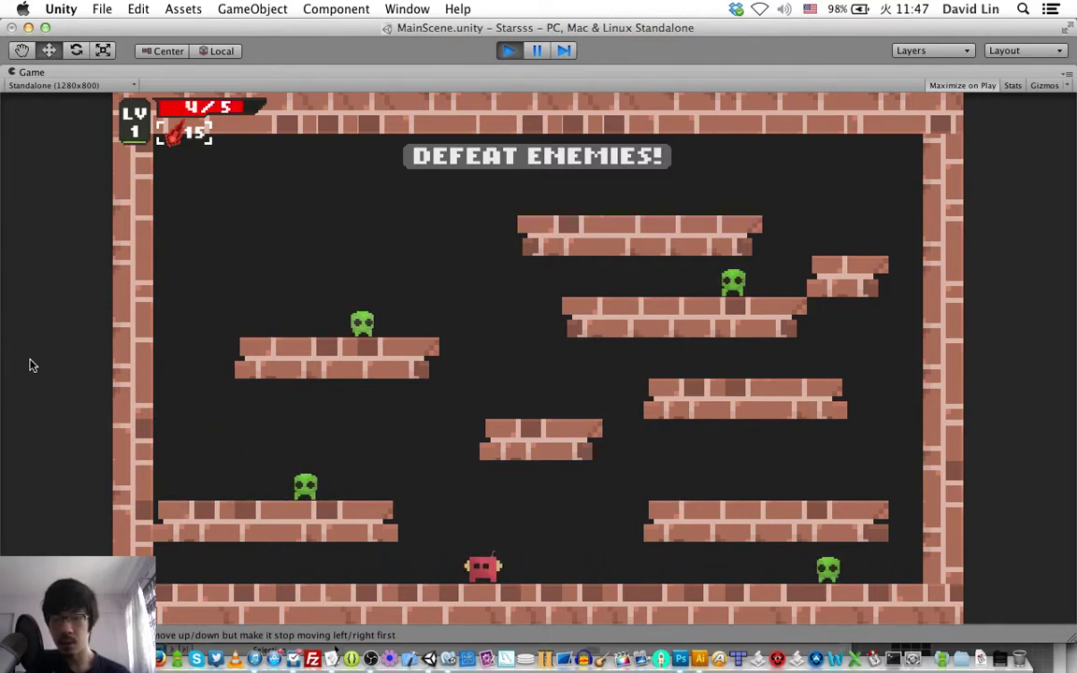
key("Right")
key("Left")
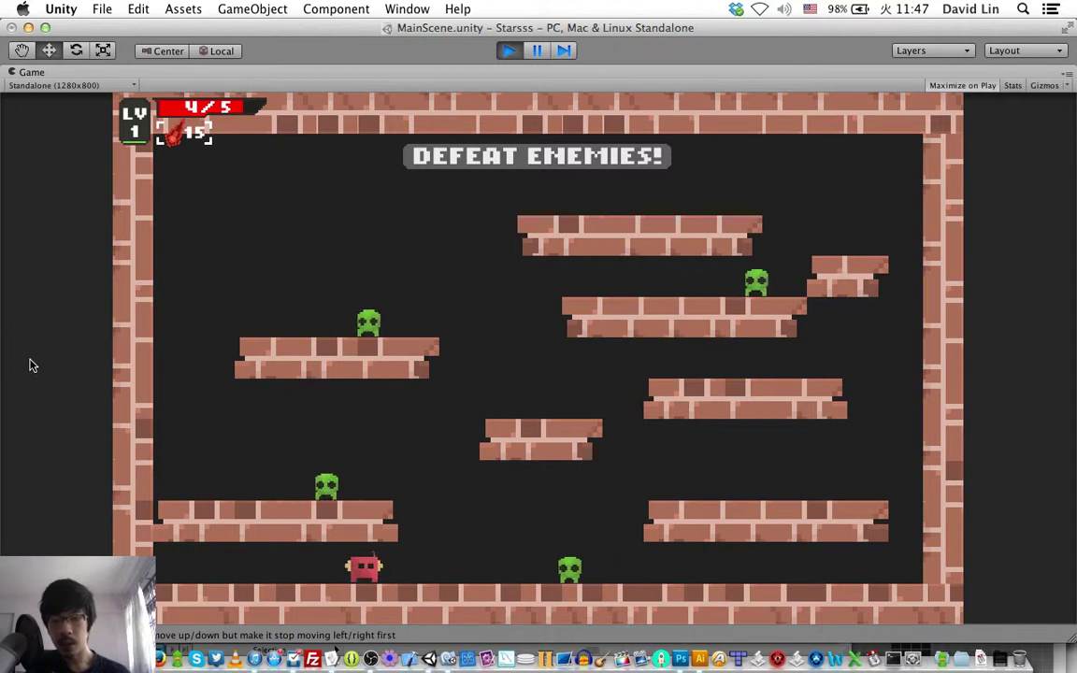
key("Right")
key("Right")
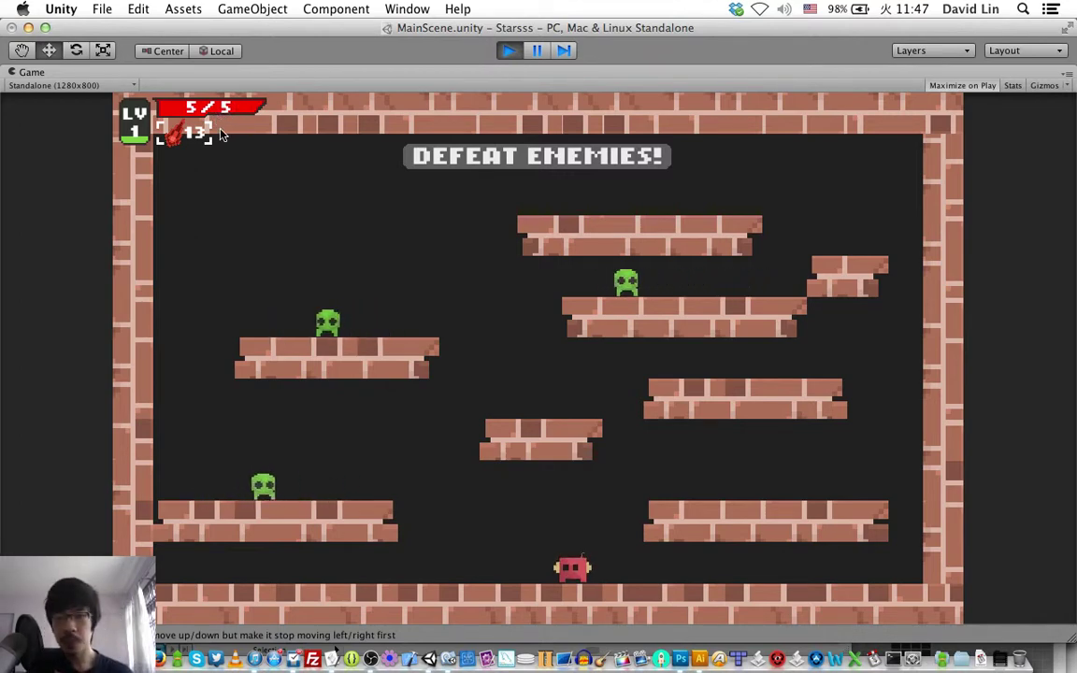
Jump onto the lower-left platform and attack enemies to regain health.
key("Left")
key("Up")
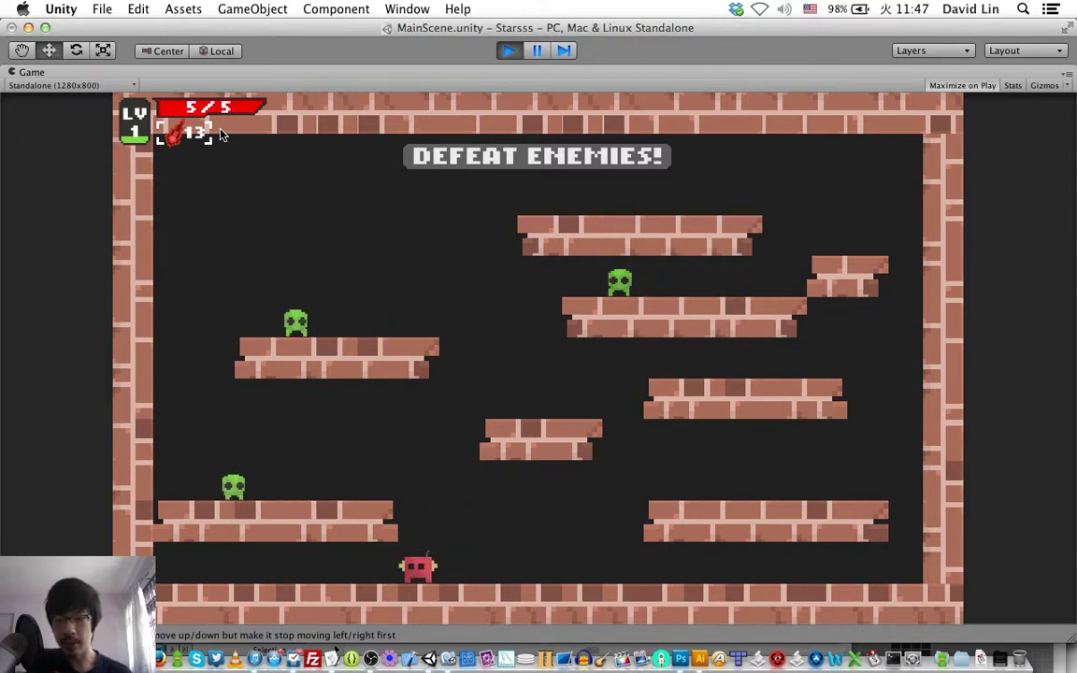
key("Right")
key("Up")
key("Left")
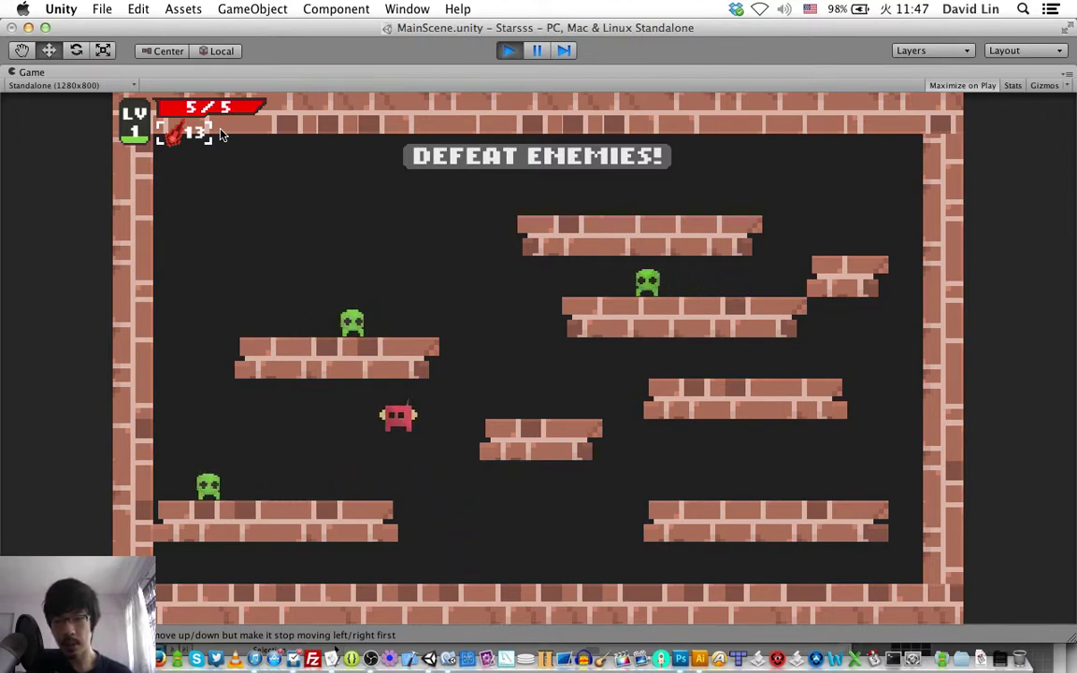
key("Right")
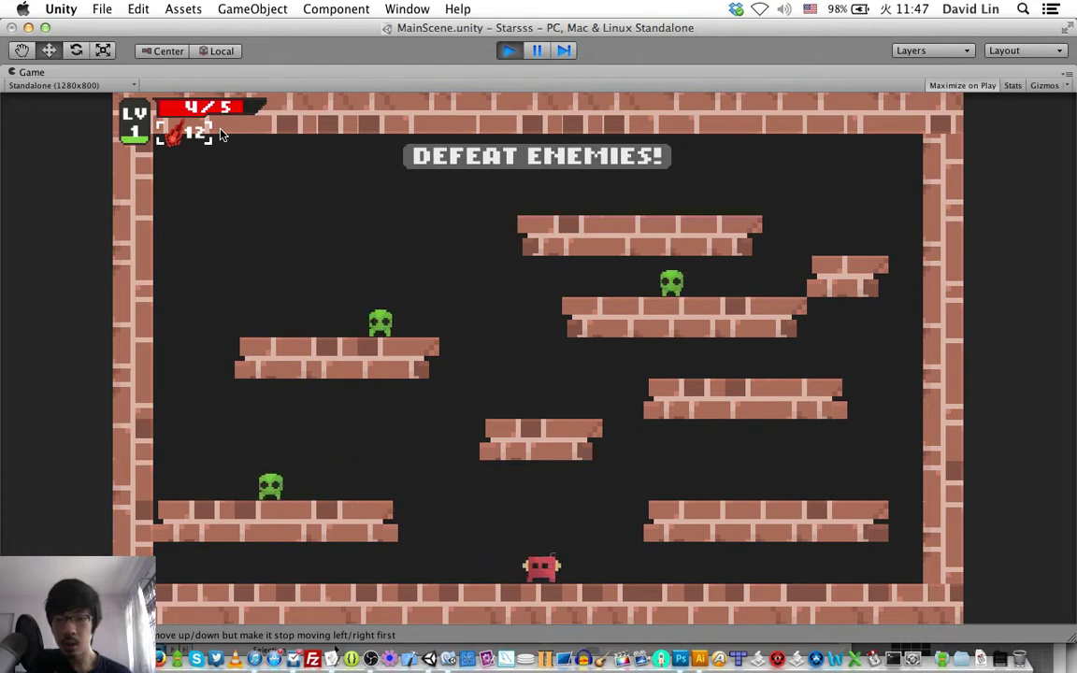
key("Left")
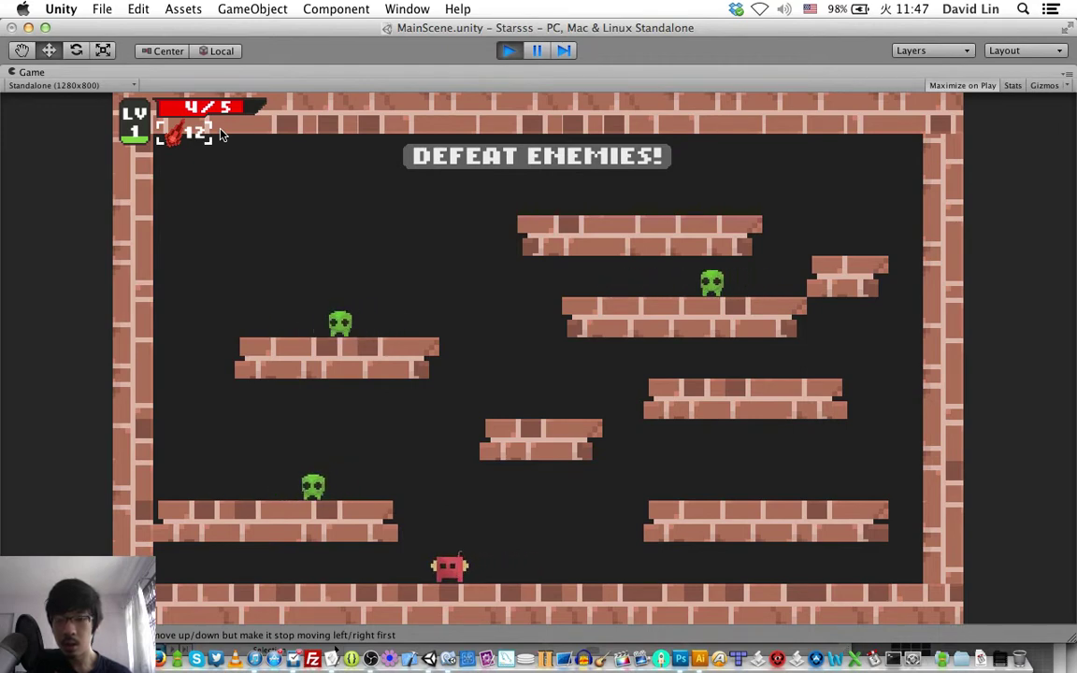
key("Up")
key("Left")
key("Right")
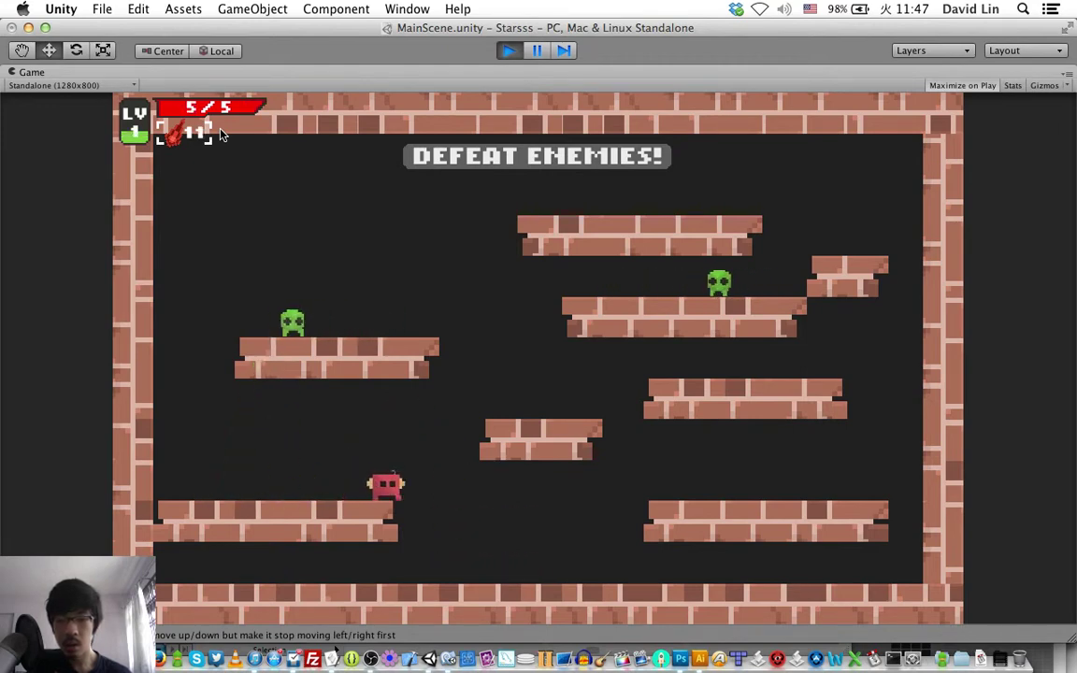
key("Left")
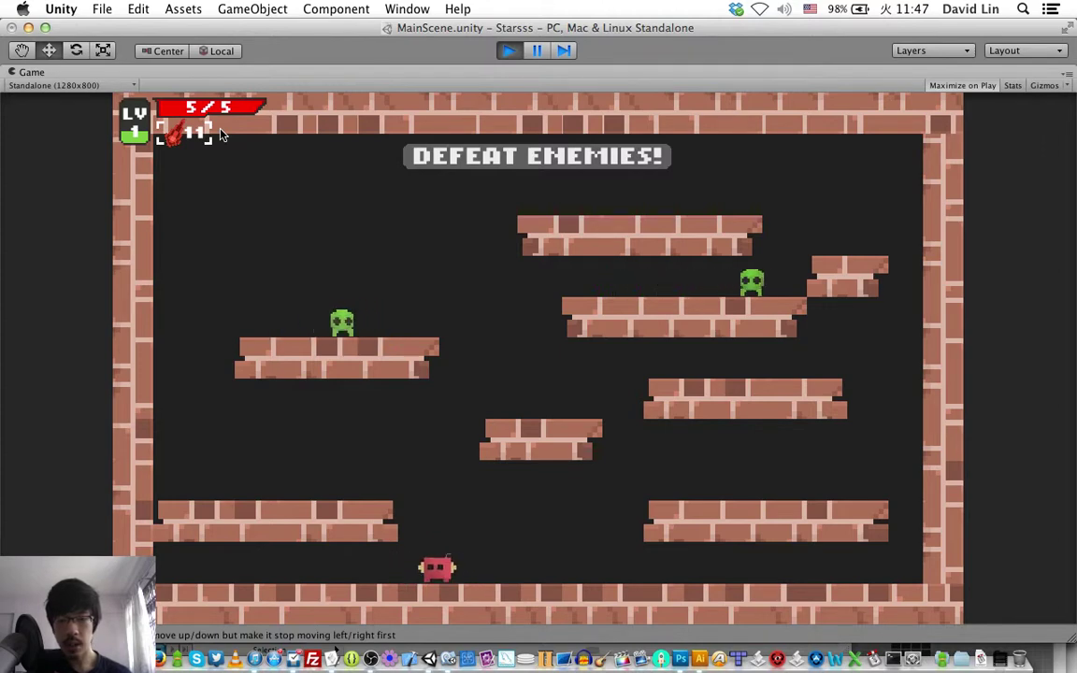
key("Up")
key("Left")
key("Right")
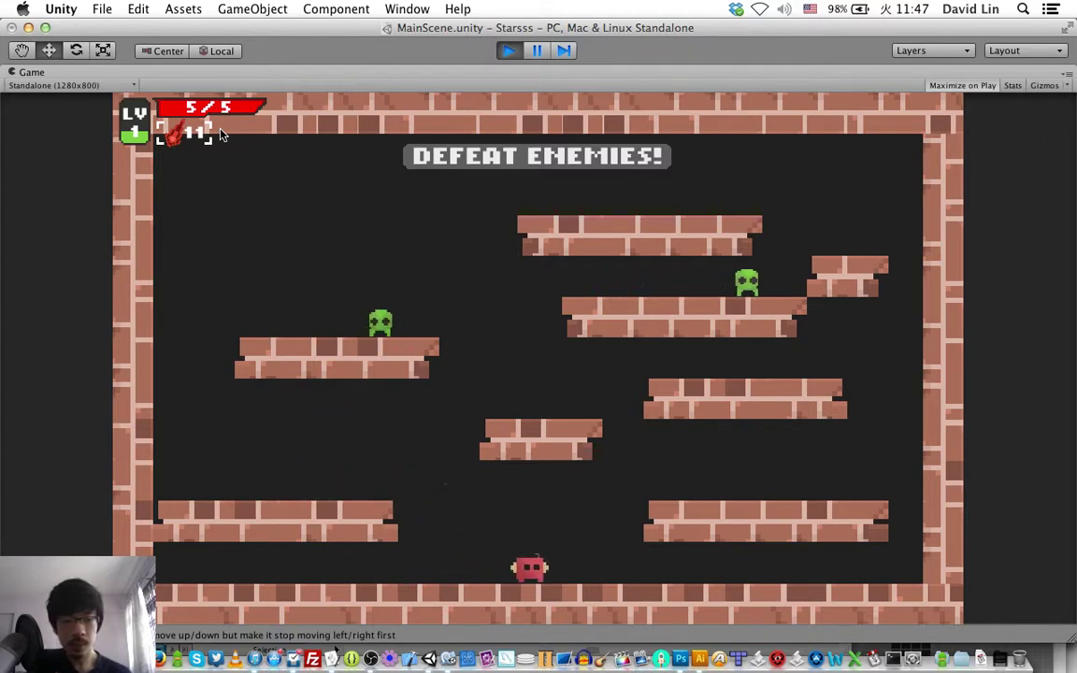
Jump across the middle and right platforms, then stop the running game.
key("Up")
key("Right")
key("Up")
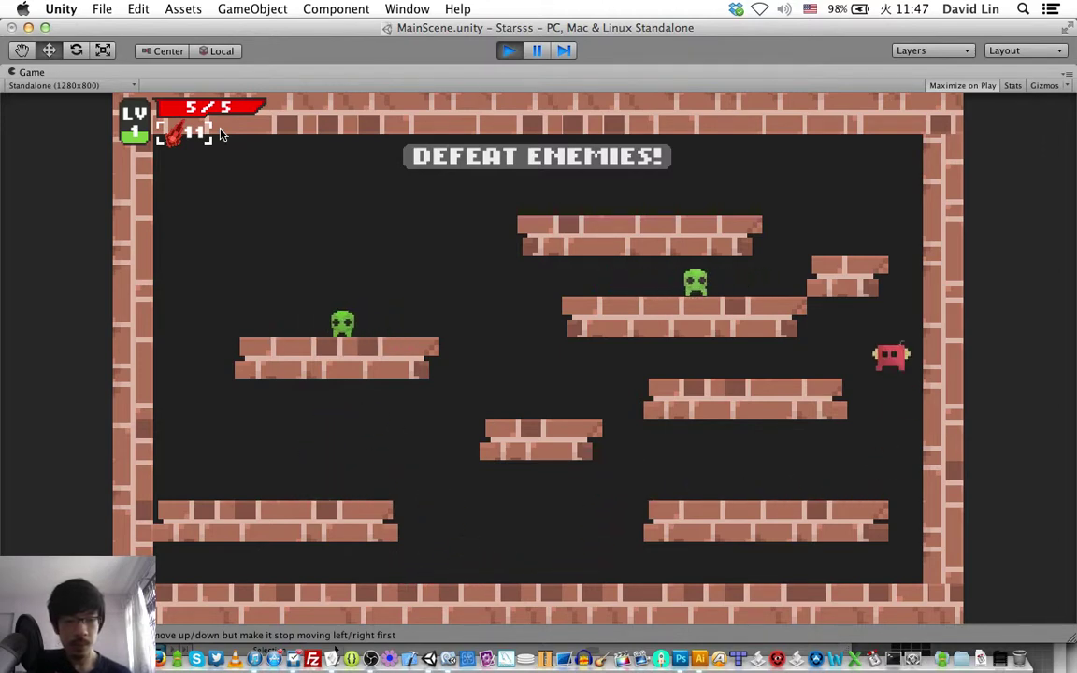
key("Left")
key("Left")
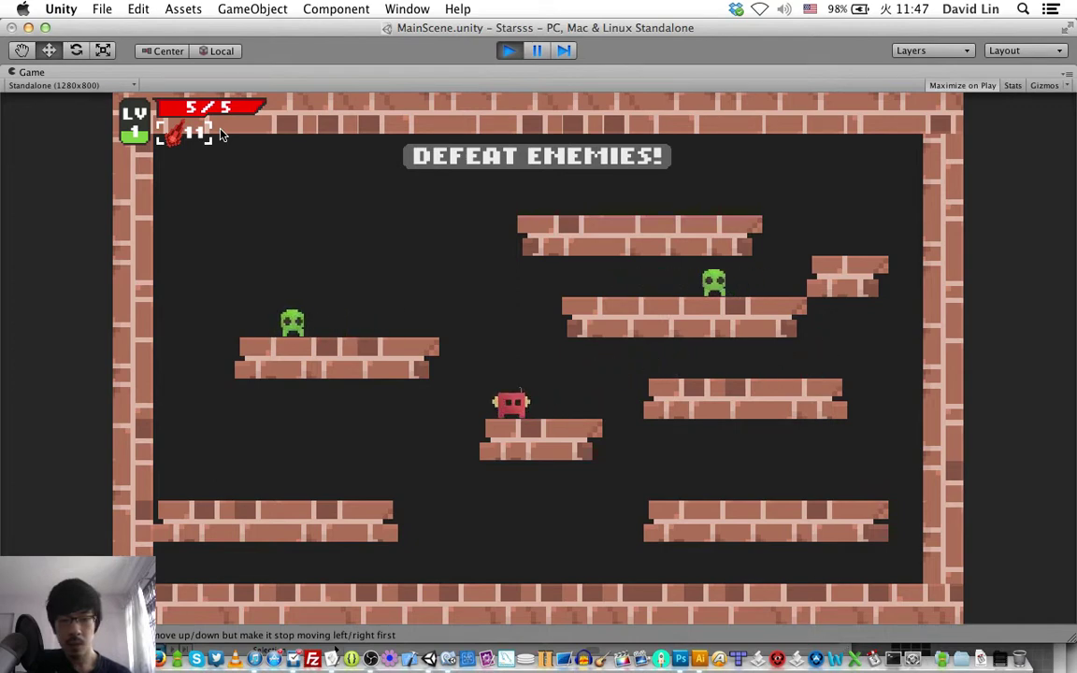
key("Right")
key("Left")
key("Right")
key("Left")
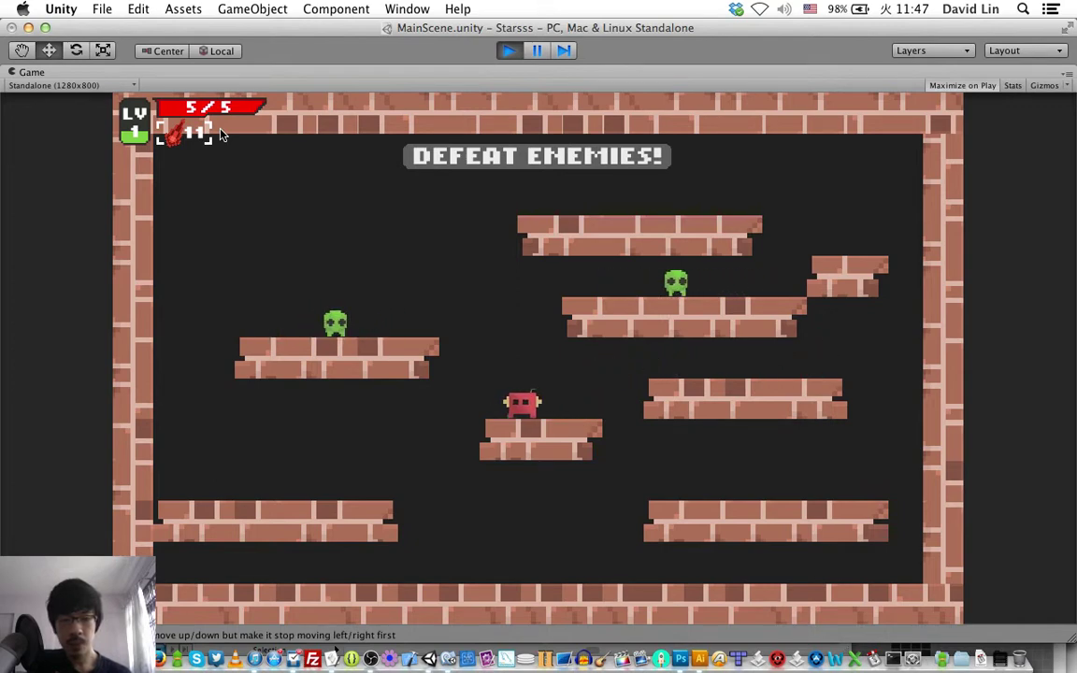
key("Right")
key("Up")
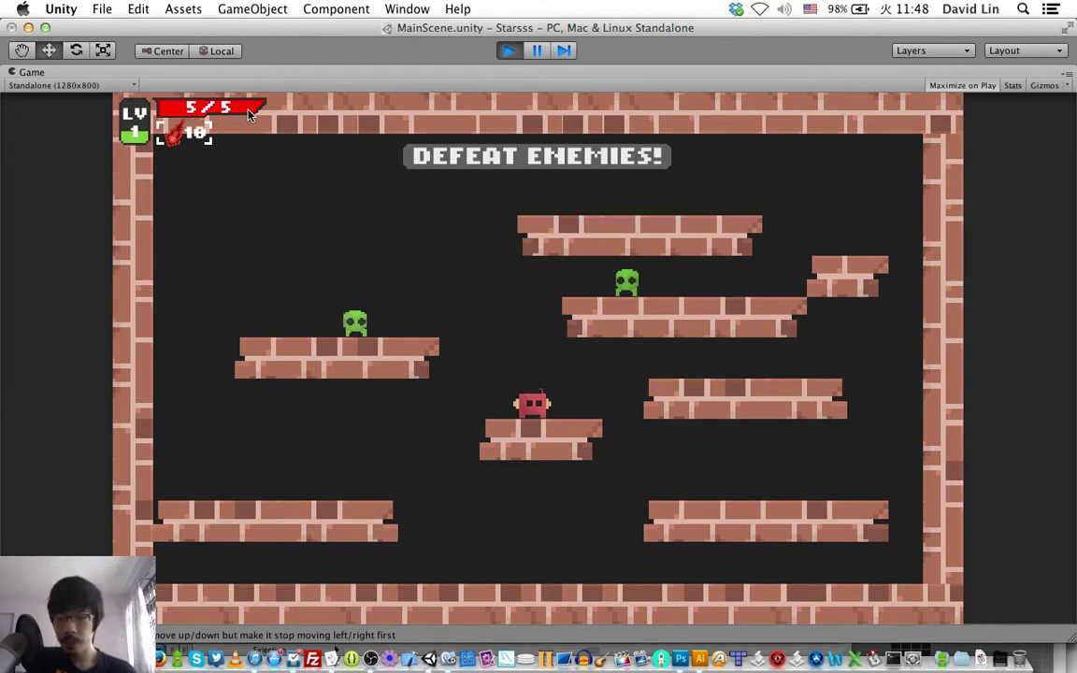
key("super+p")
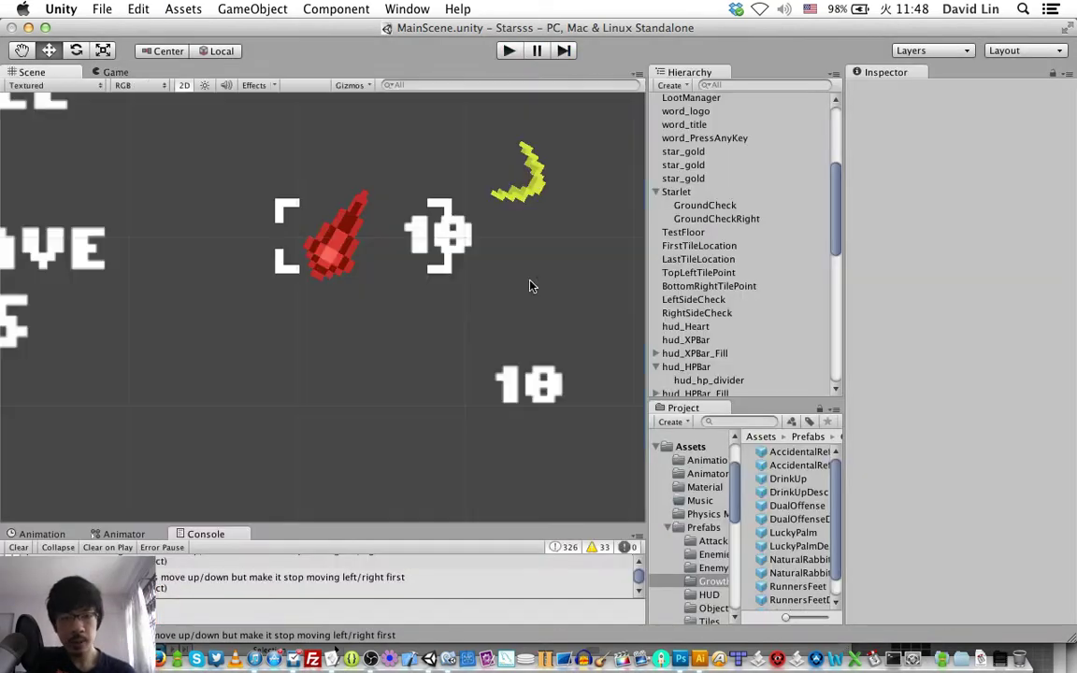
Set Starlet's Regain HP Chance to 0 and bring up Attack.cs in MonoDevelop.
left_click(677, 193)
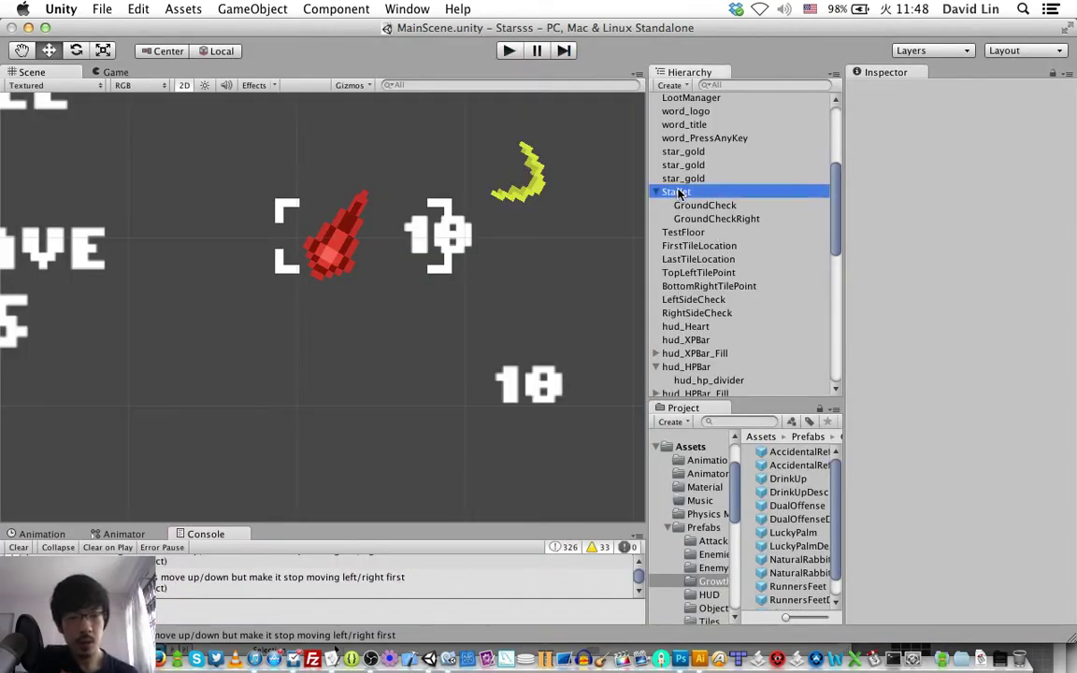
scroll(930, 426, "down", 10)
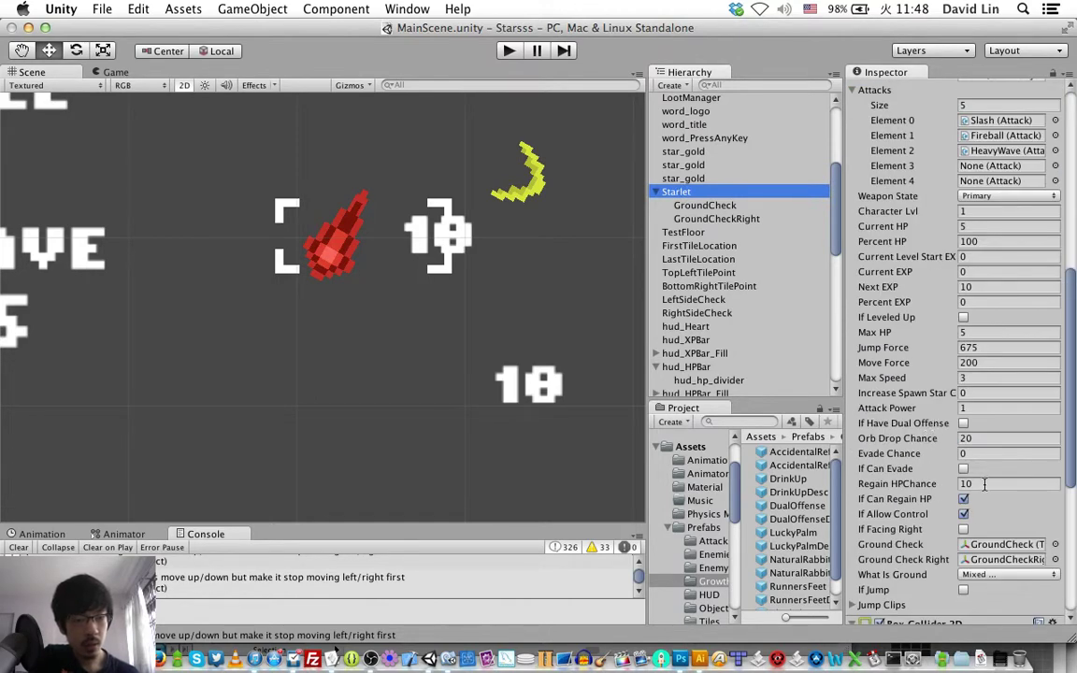
left_click(984, 483)
type("0")
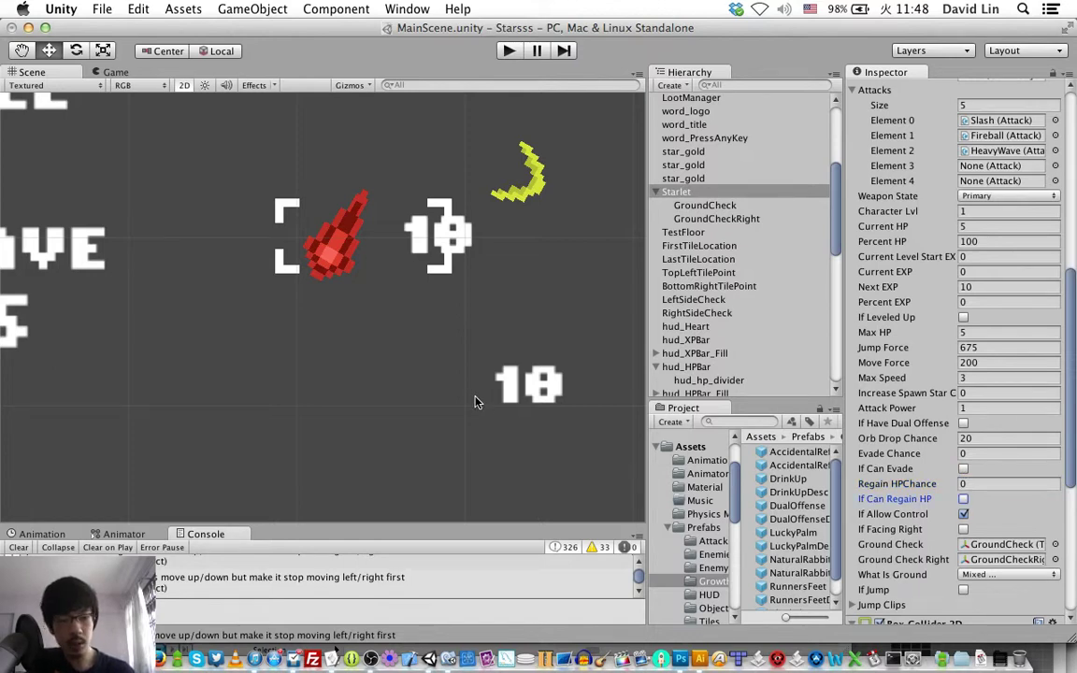
key("super+Tab")
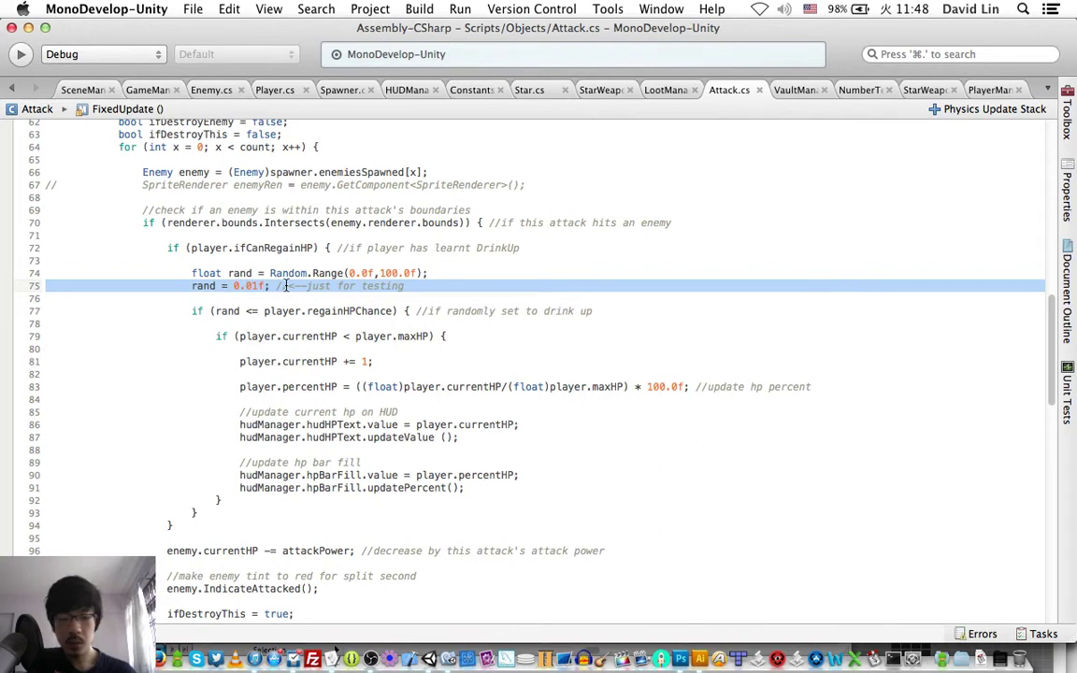
Comment out the rand = 0.01f test line in Attack.cs and go back to Unity.
key("super+slash")
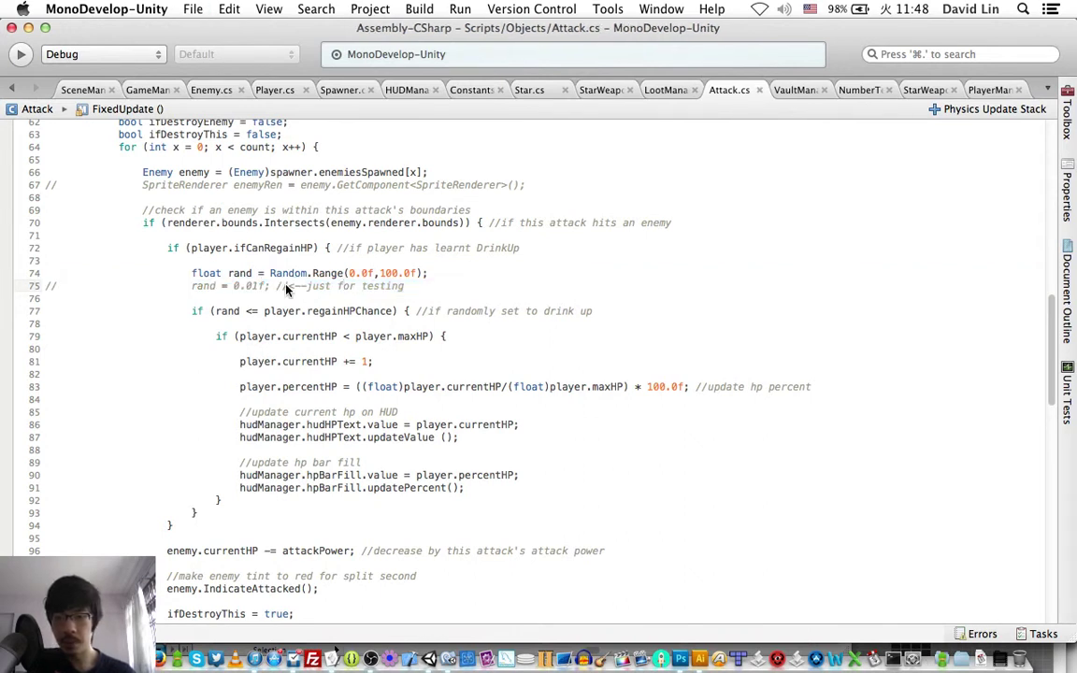
key("super+Tab")
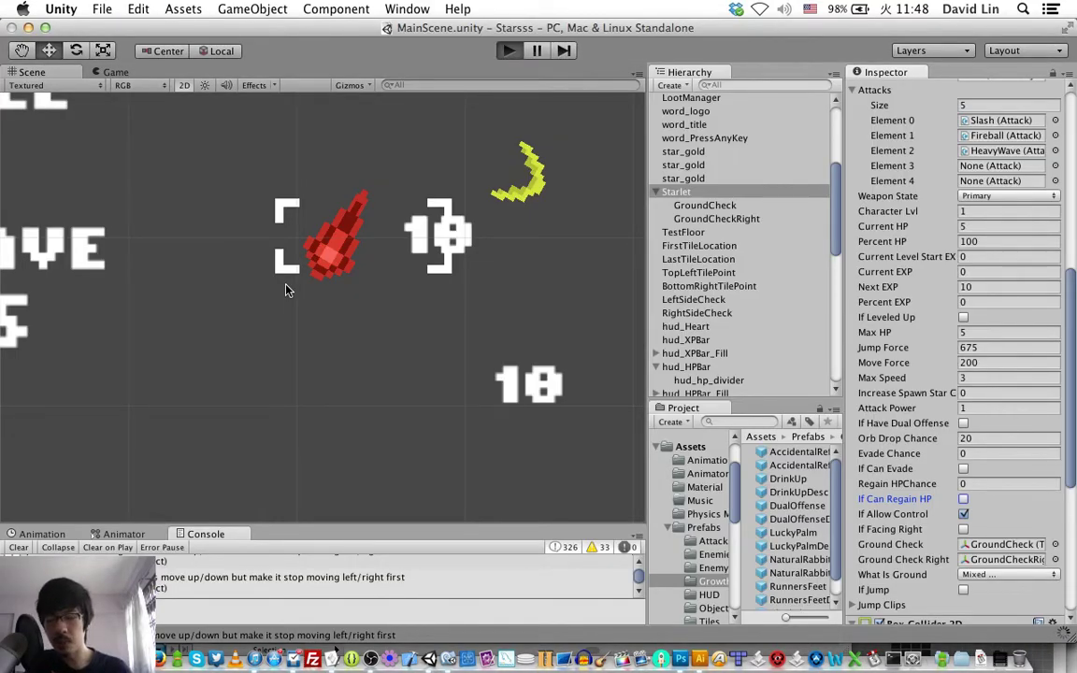
Start a play-test, climb the platforms and drop down to collect the star.
key("super+p")
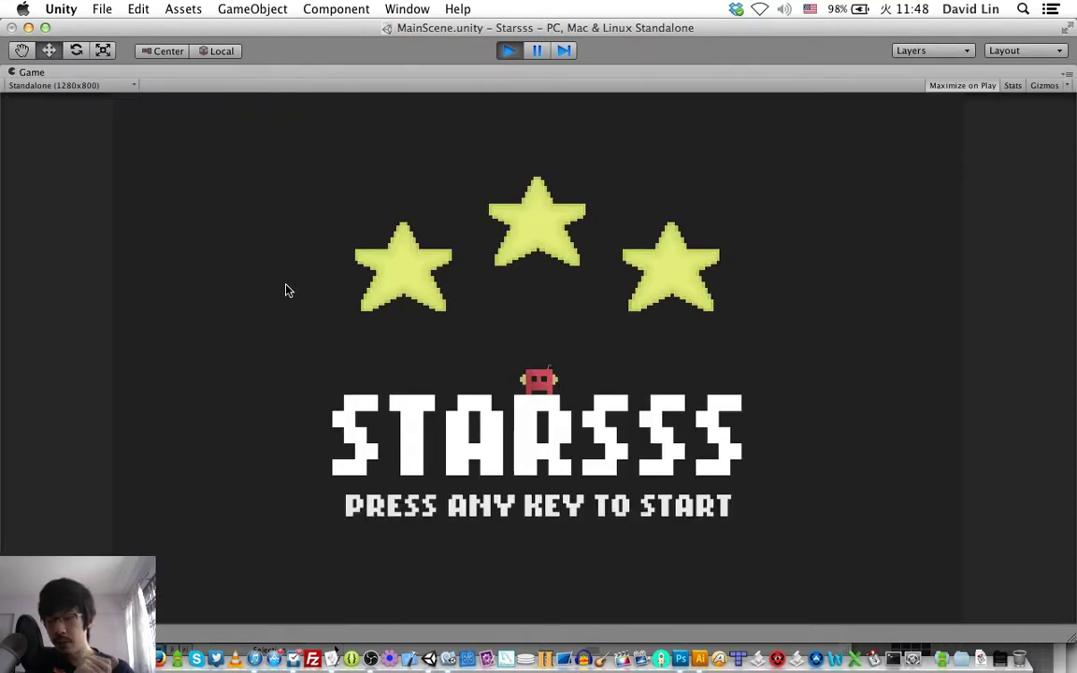
key("space")
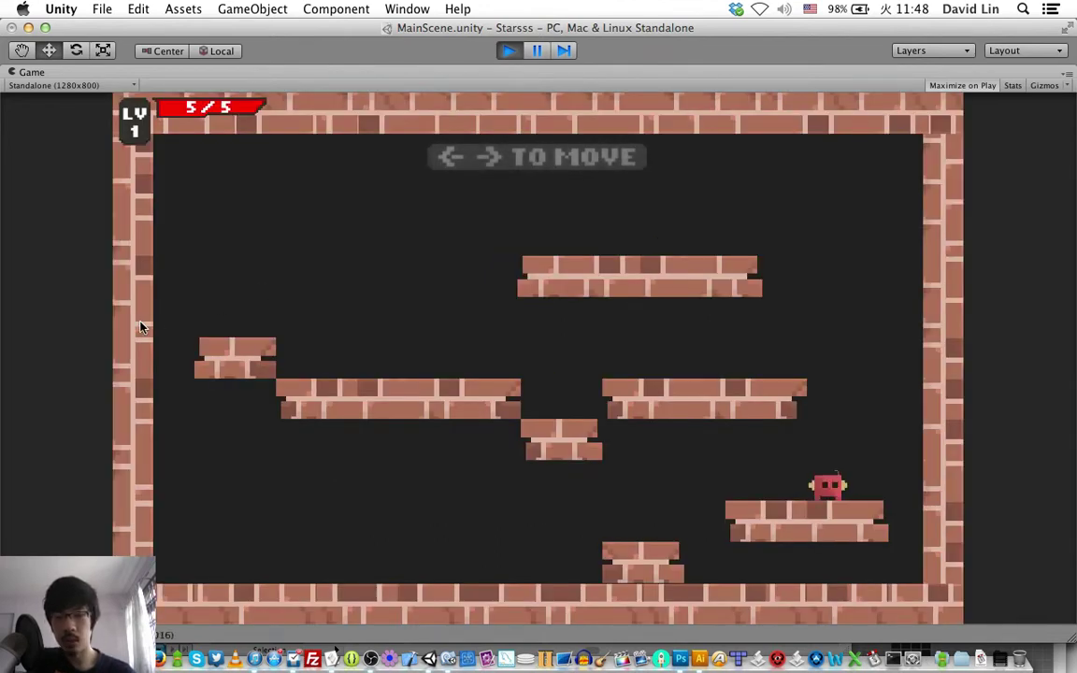
key("Up")
key("Left")
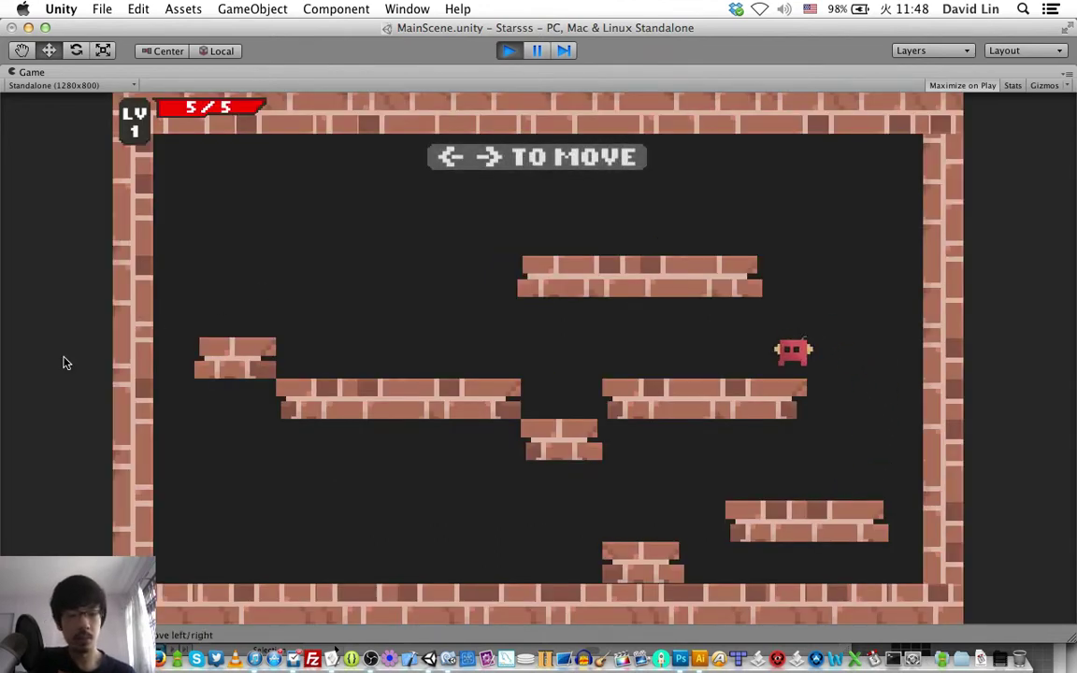
key("z")
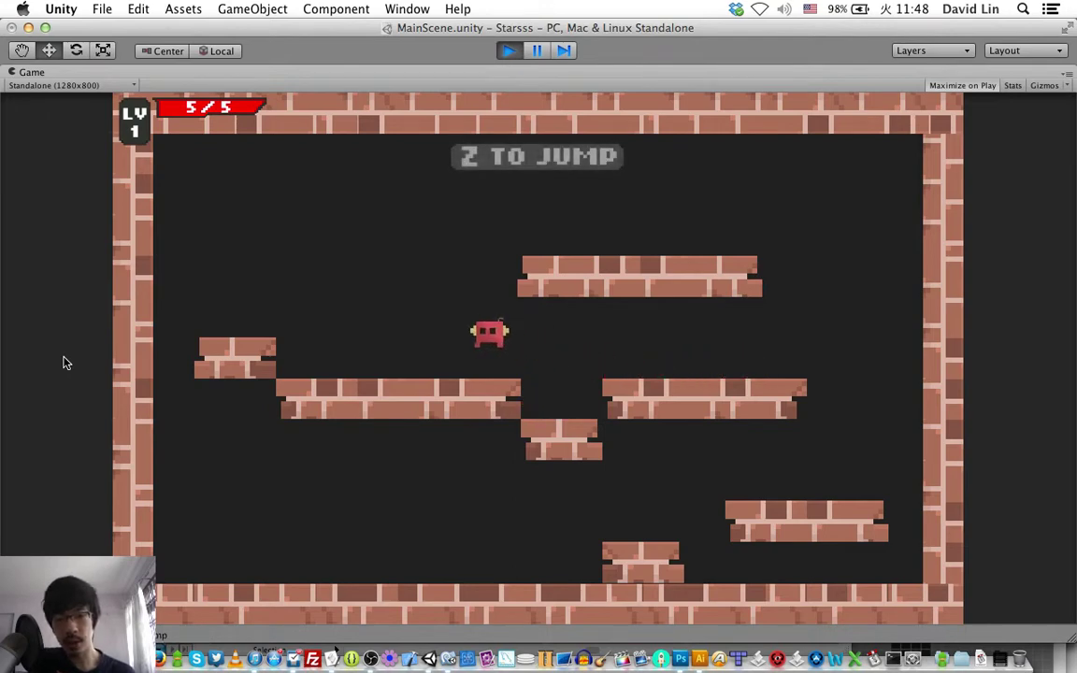
key("z")
key("Left")
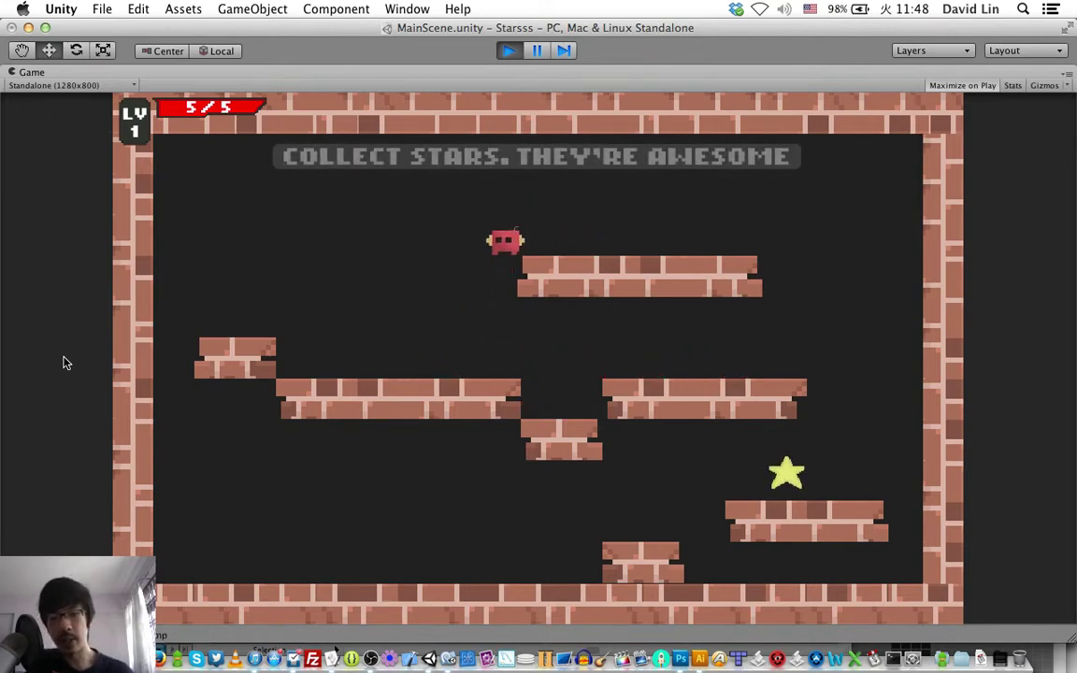
key("Right")
key("z")
key("Right")
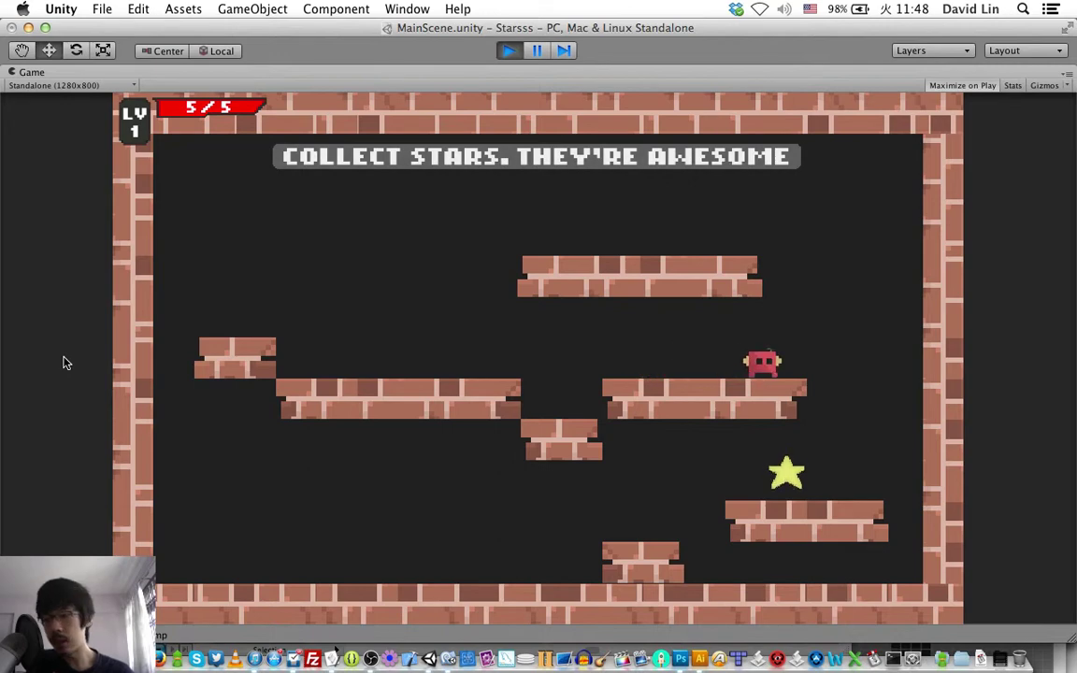
key("Left")
key("z")
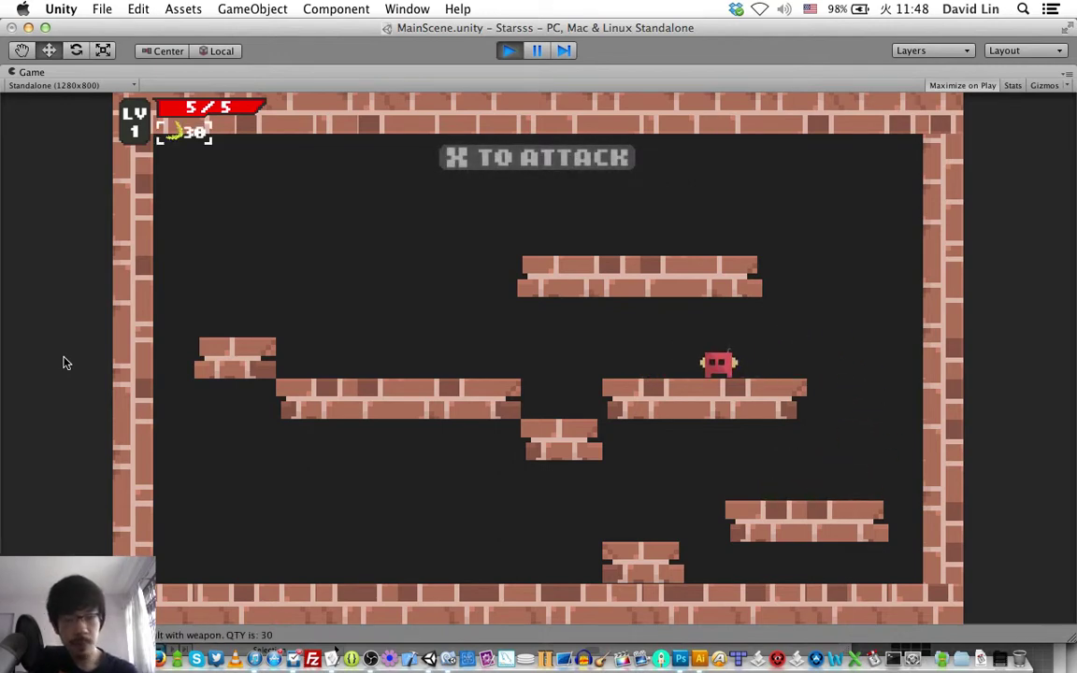
Throw boomerangs left and right at the enemies while moving between platforms.
key("Left")
key("Left")
key("x")
key("Right")
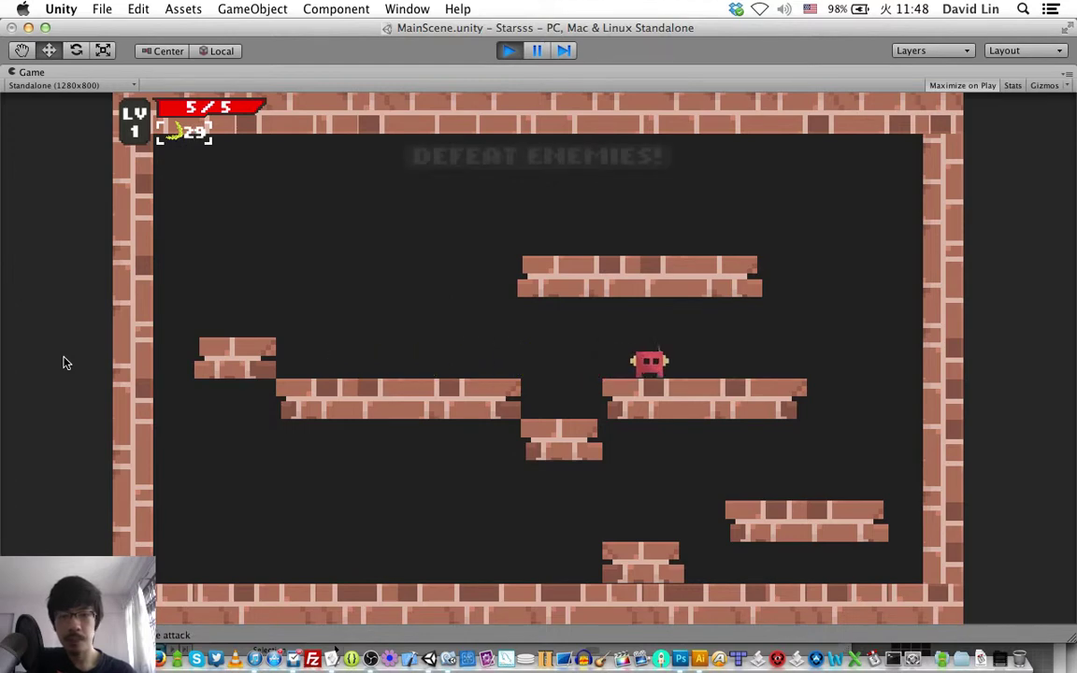
key("Right")
key("x")
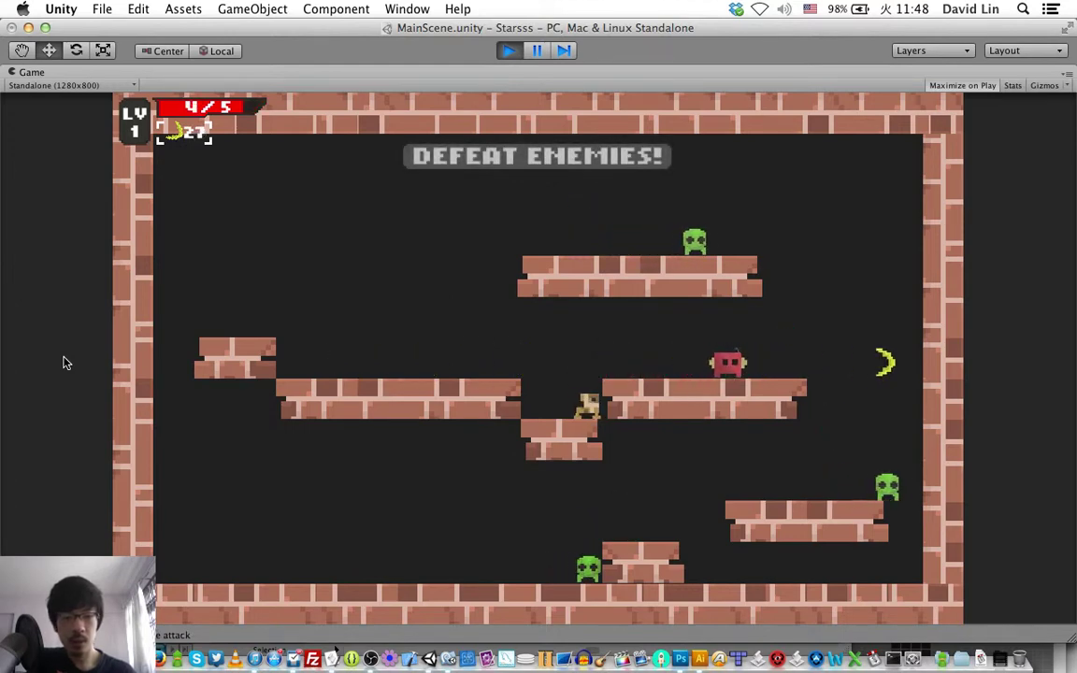
key("Left")
key("x")
key("x")
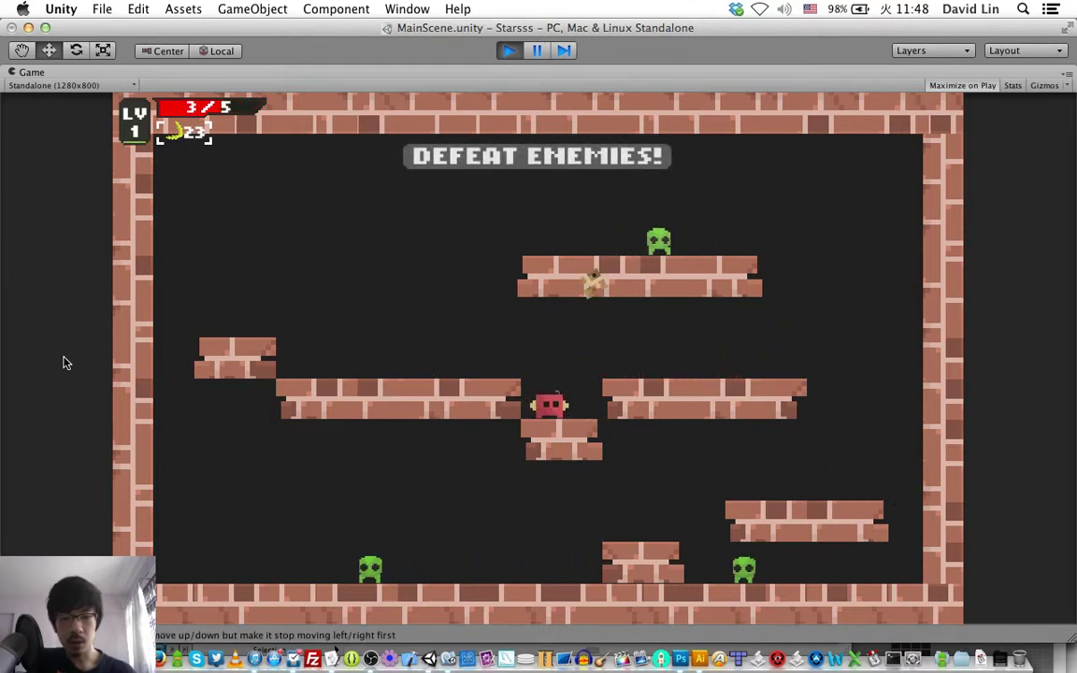
key("Up")
key("Left")
key("x")
key("x")
key("x")
key("Up")
key("Right")
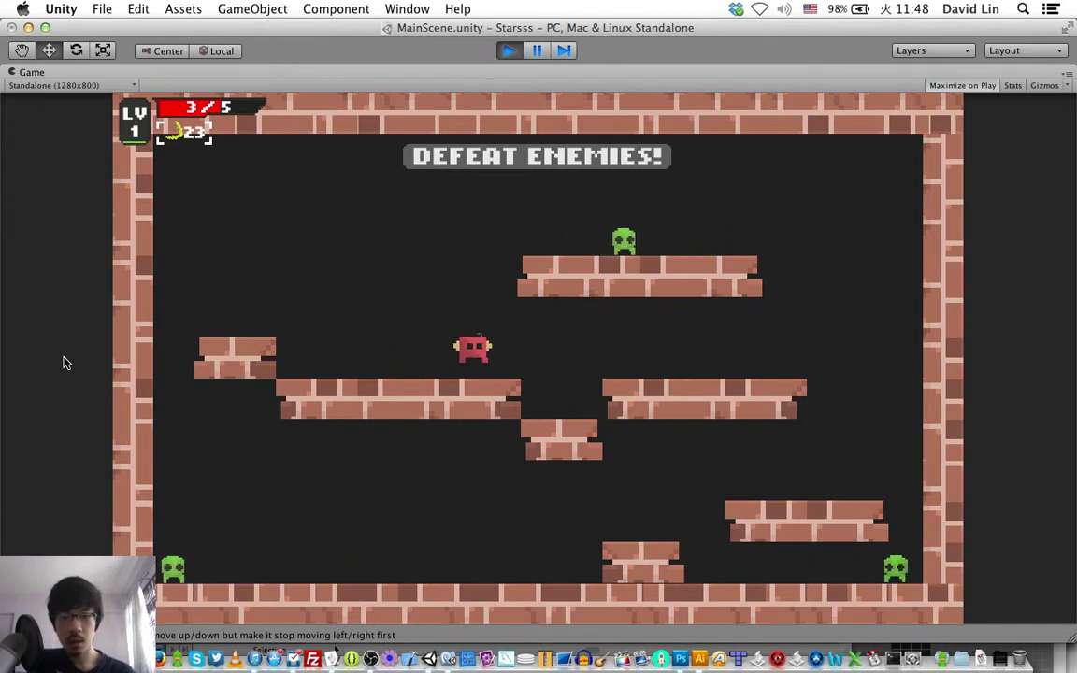
key("x")
key("Left")
key("x")
key("x")
Work down to the floor, hitting the green enemy and finishing off the last enemy.
key("Left")
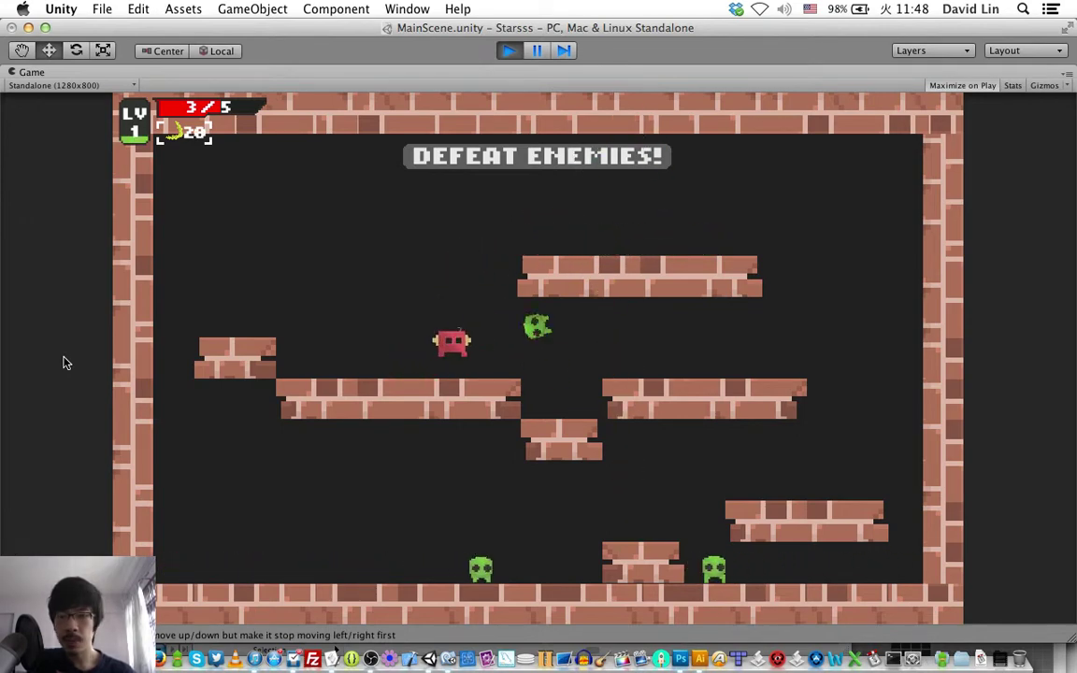
key("Right")
key("Up")
key("Right")
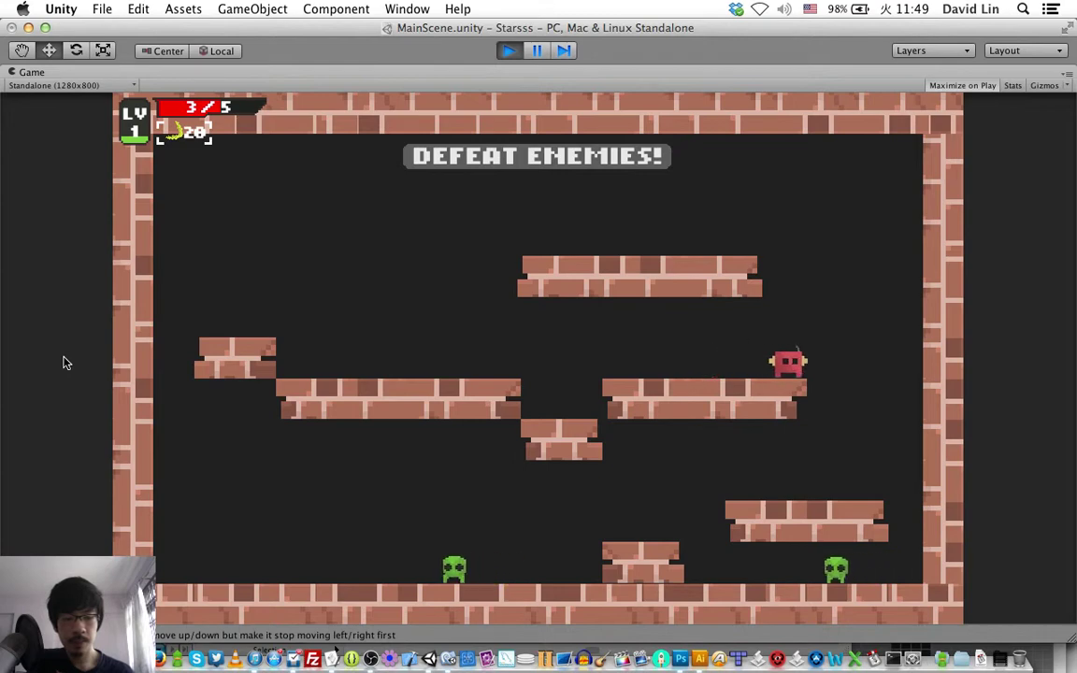
key("Left")
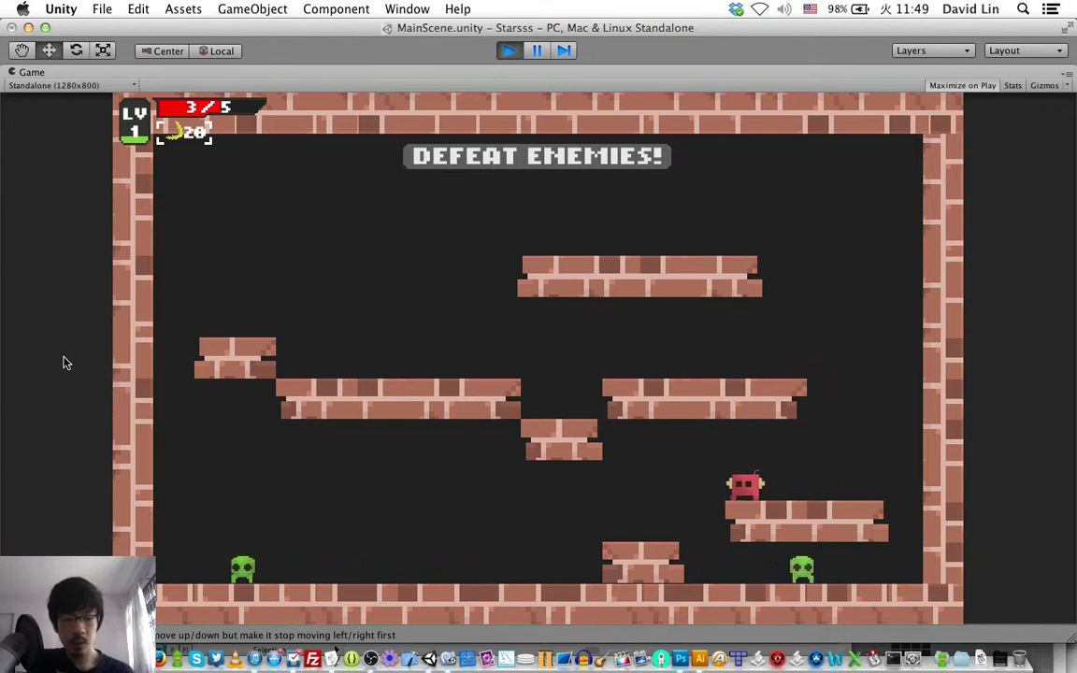
key("Right")
key("x")
key("x")
key("x")
key("Up")
key("Left")
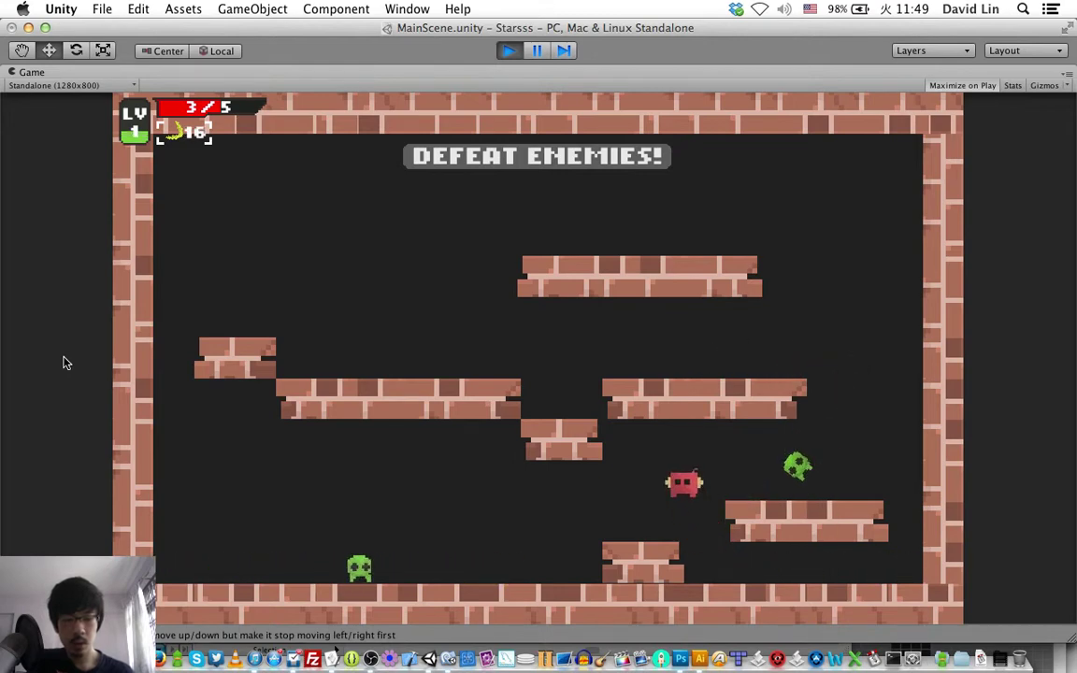
key("Right")
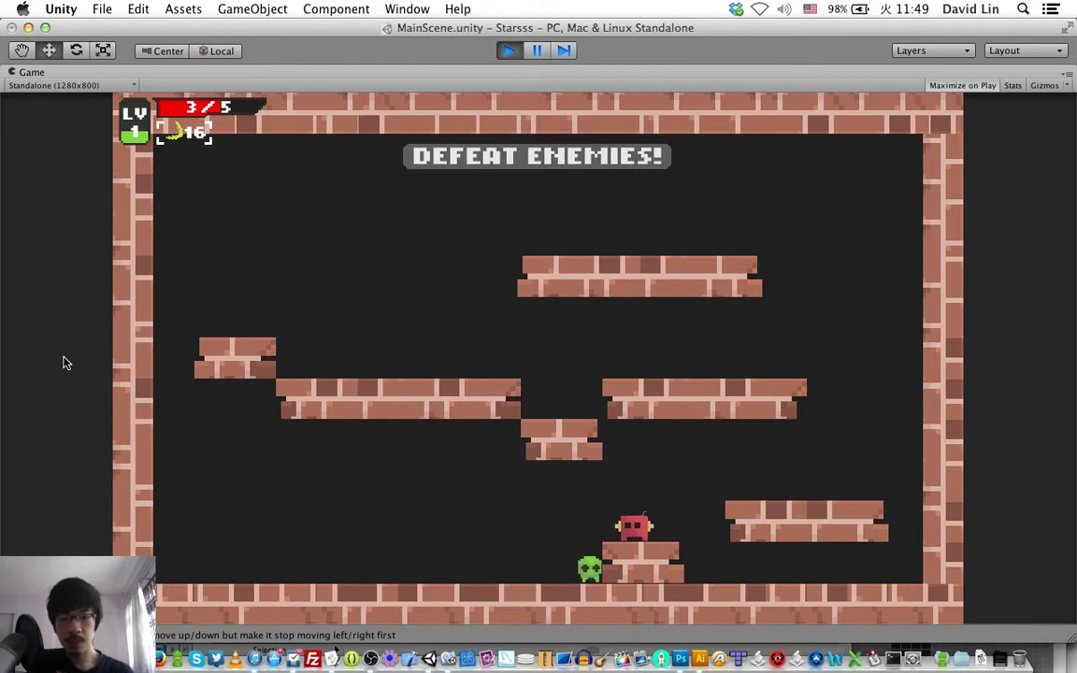
key("Up")
key("Right")
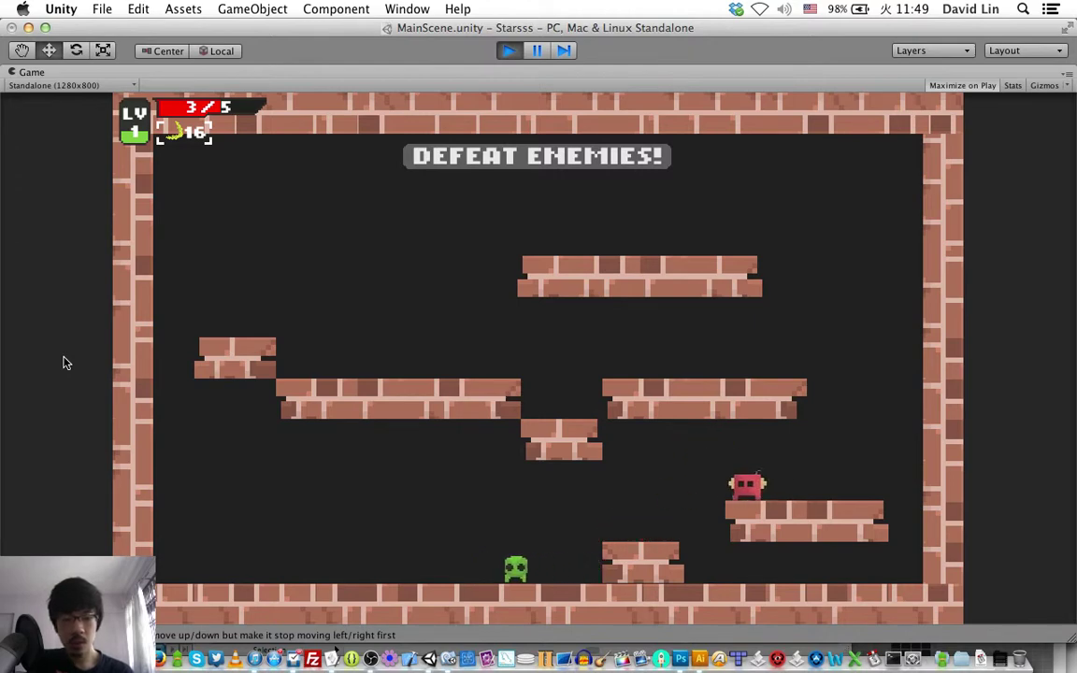
key("Left")
key("Left")
key("x")
key("x")
key("x")
key("Right")
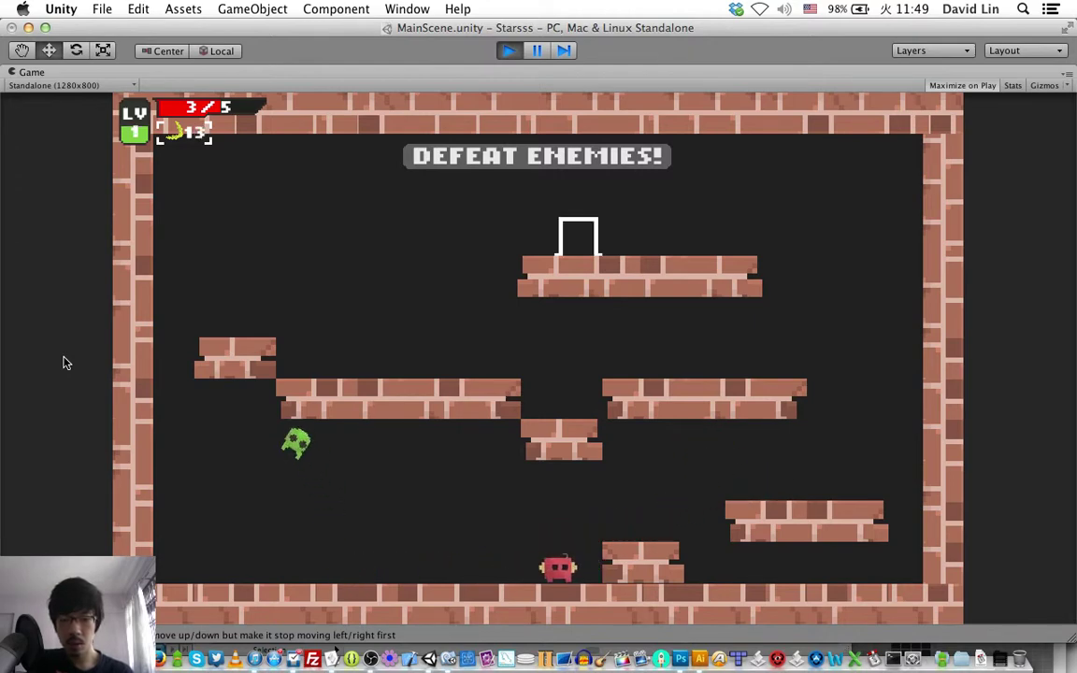
key("Up")
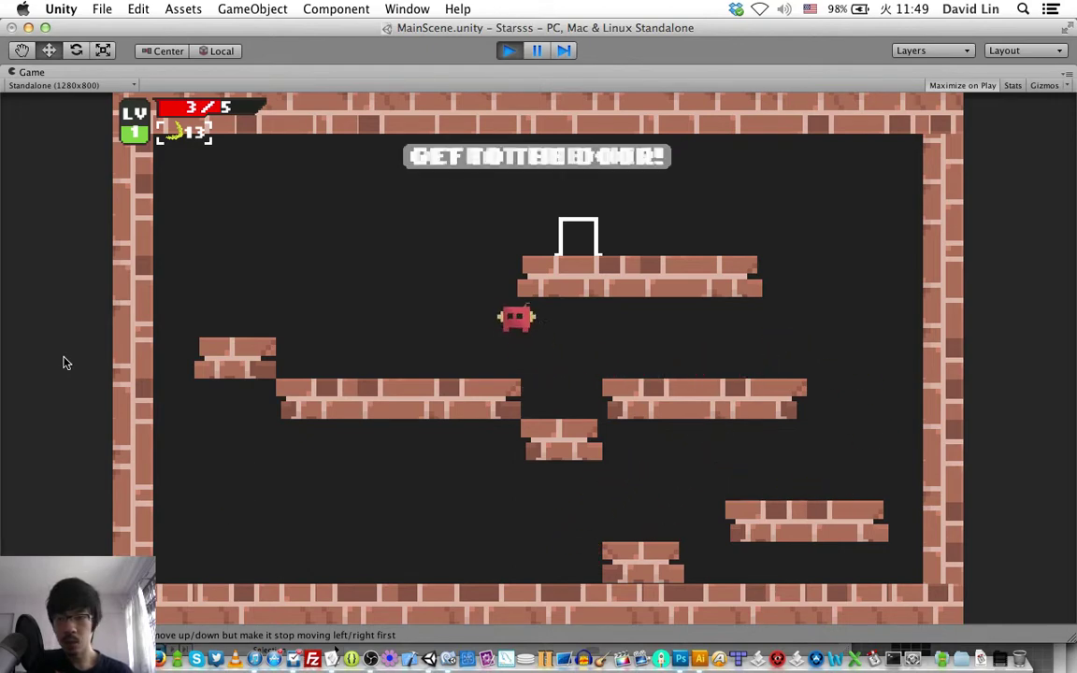
key("Left")
key("Right")
Jump across the middle platforms, throwing bananas rightward at the enemies.
key("Left")
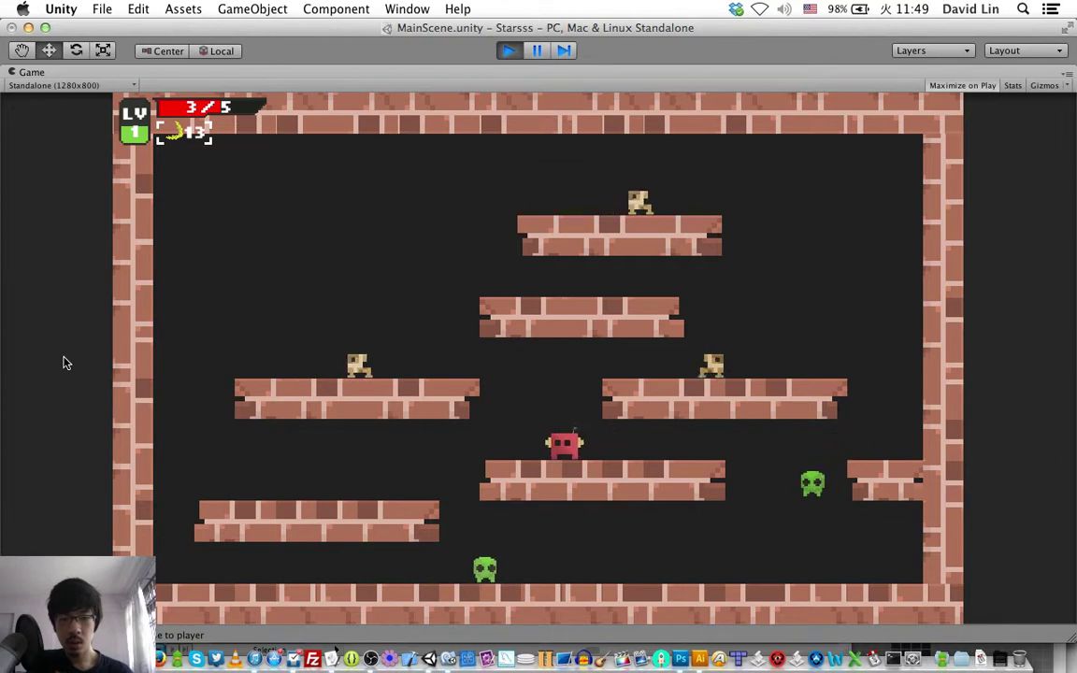
key("Up")
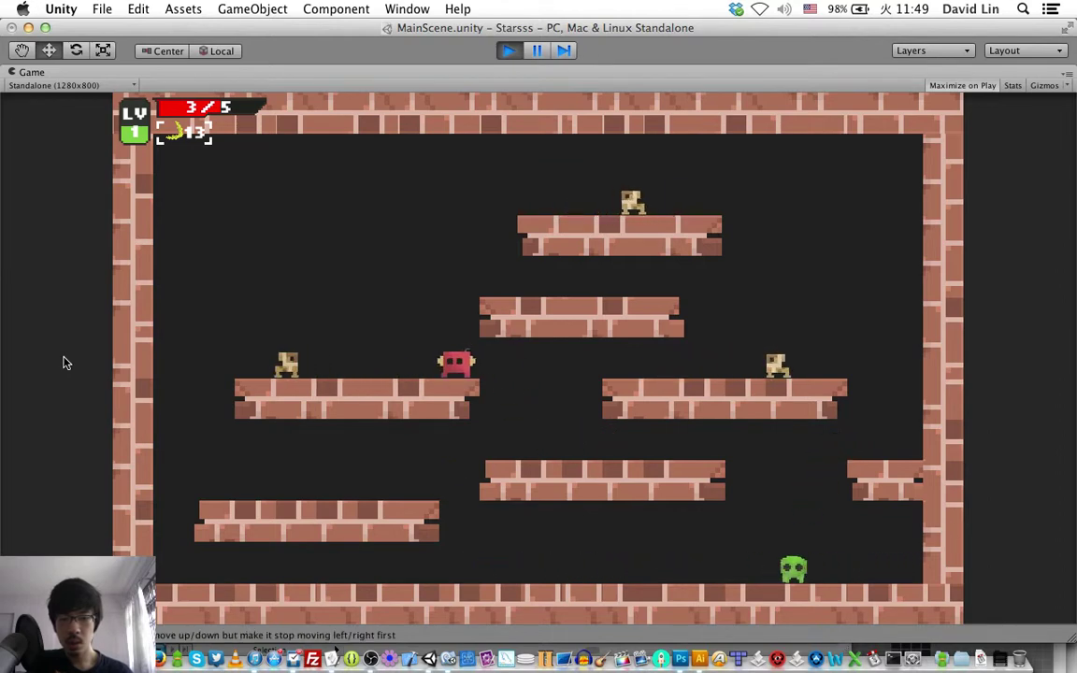
key("Up")
key("Right")
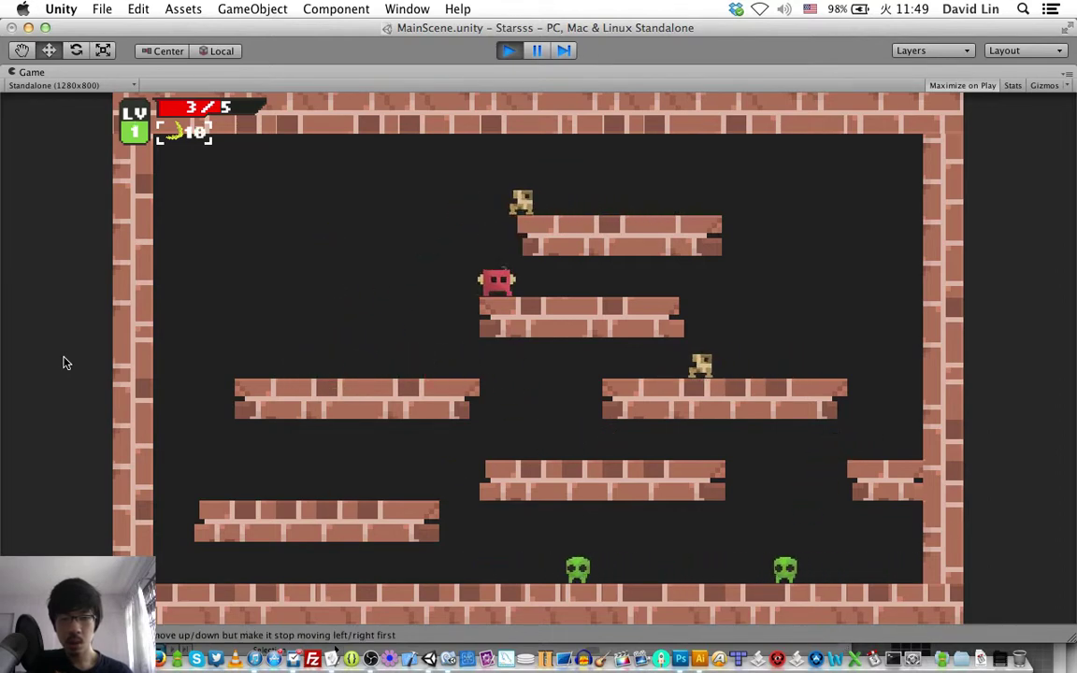
key("Left")
key("Up")
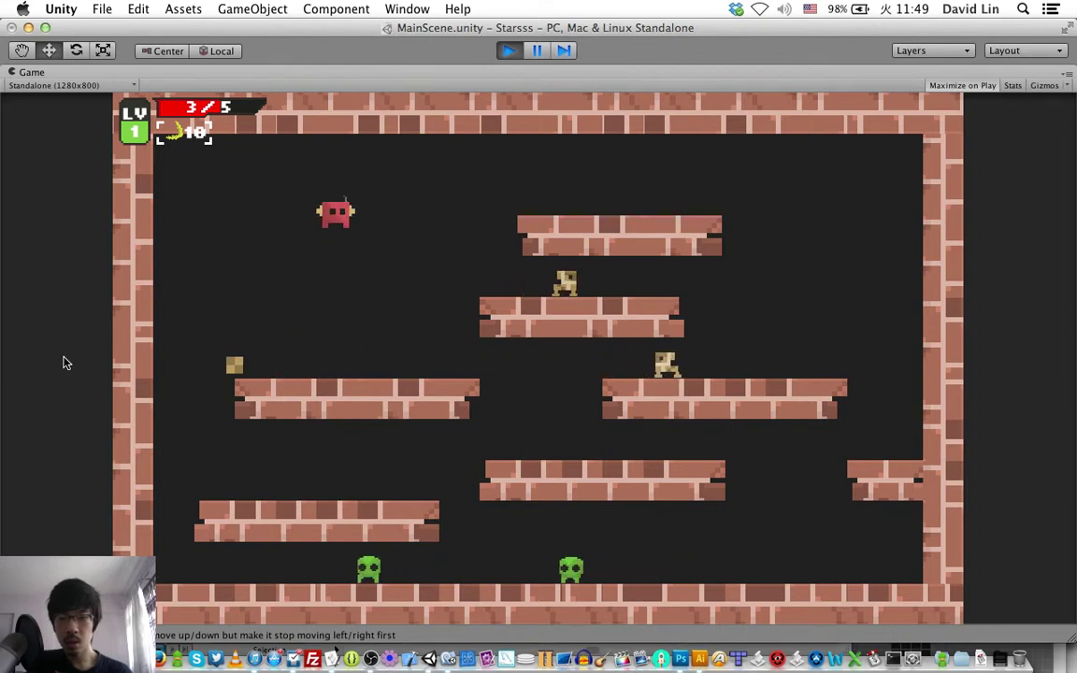
key("Right")
key("space")
key("space")
key("Left")
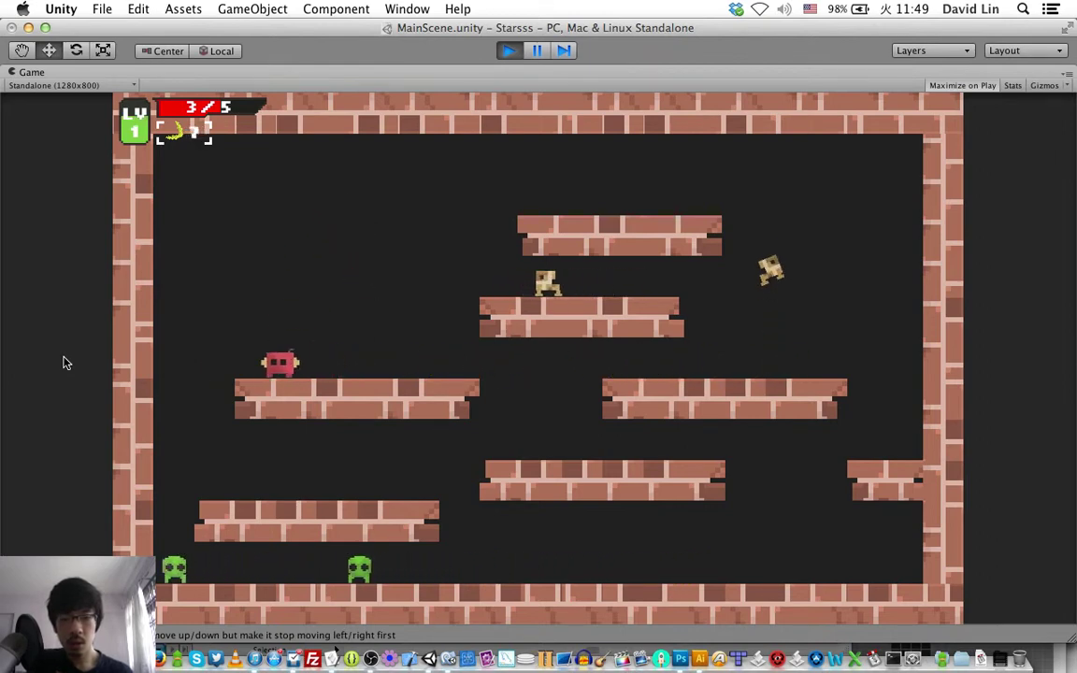
key("Right")
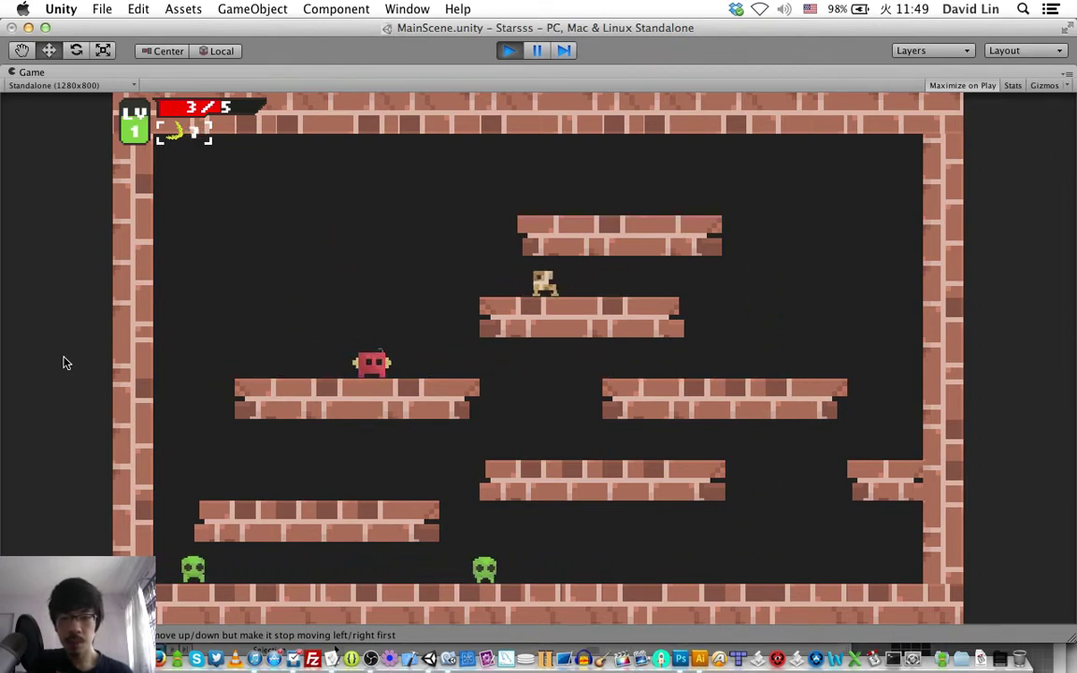
key("Up")
key("Right")
key("space")
key("Left")
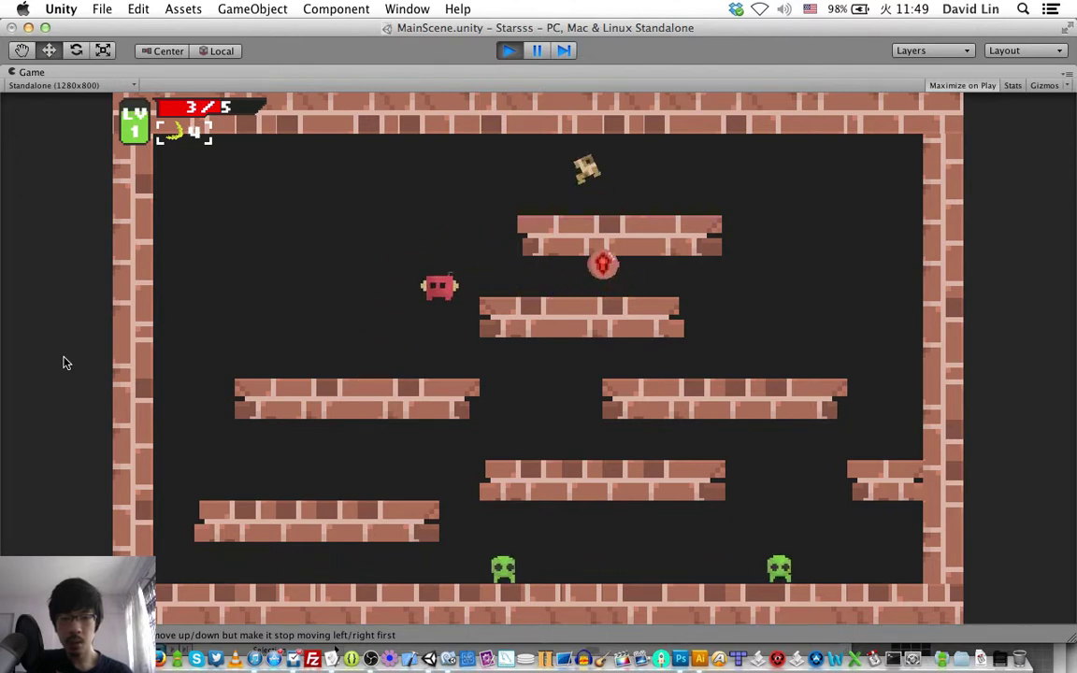
key("Up")
key("Right")
key("Right")
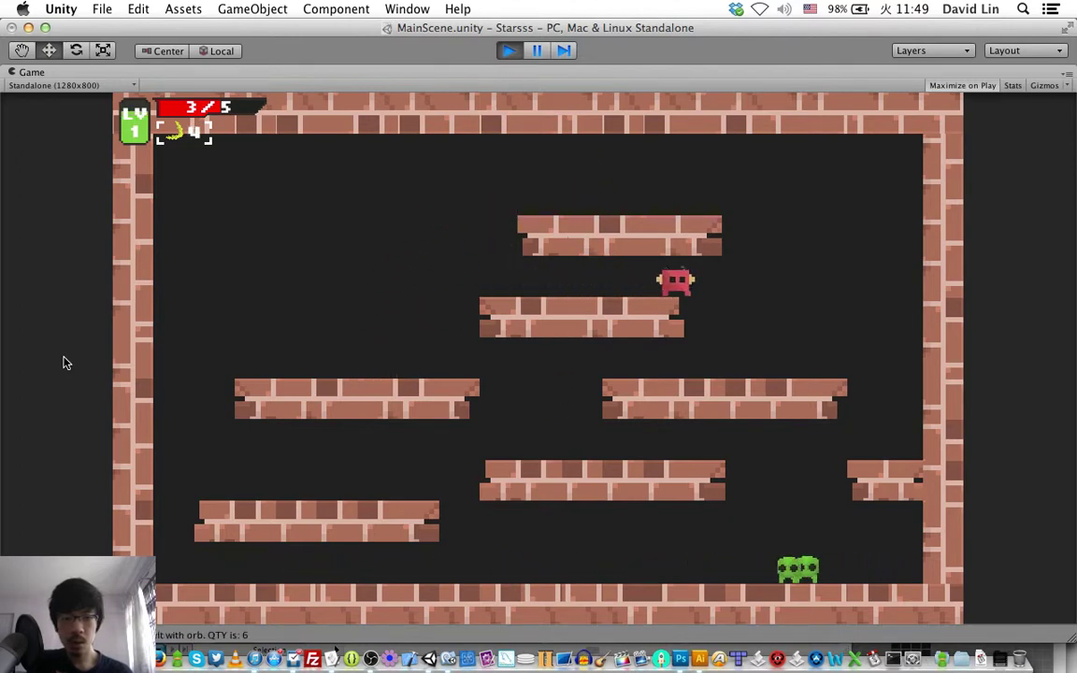
Collect the orb, throw the last bananas left from the floor, then stop the game.
key("Left")
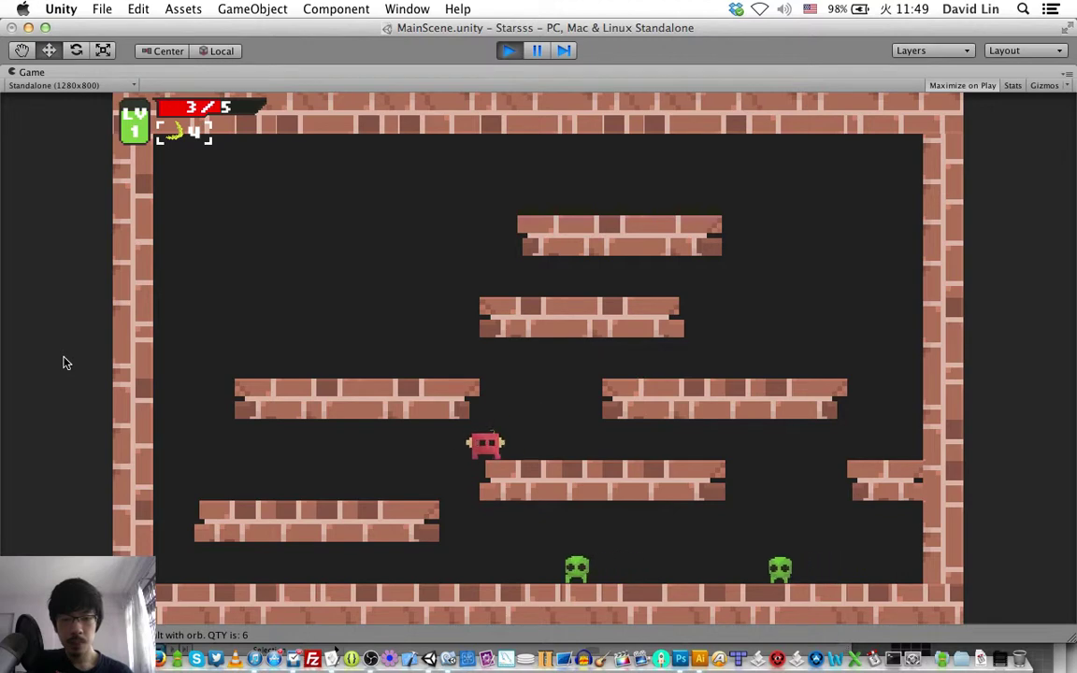
key("Right")
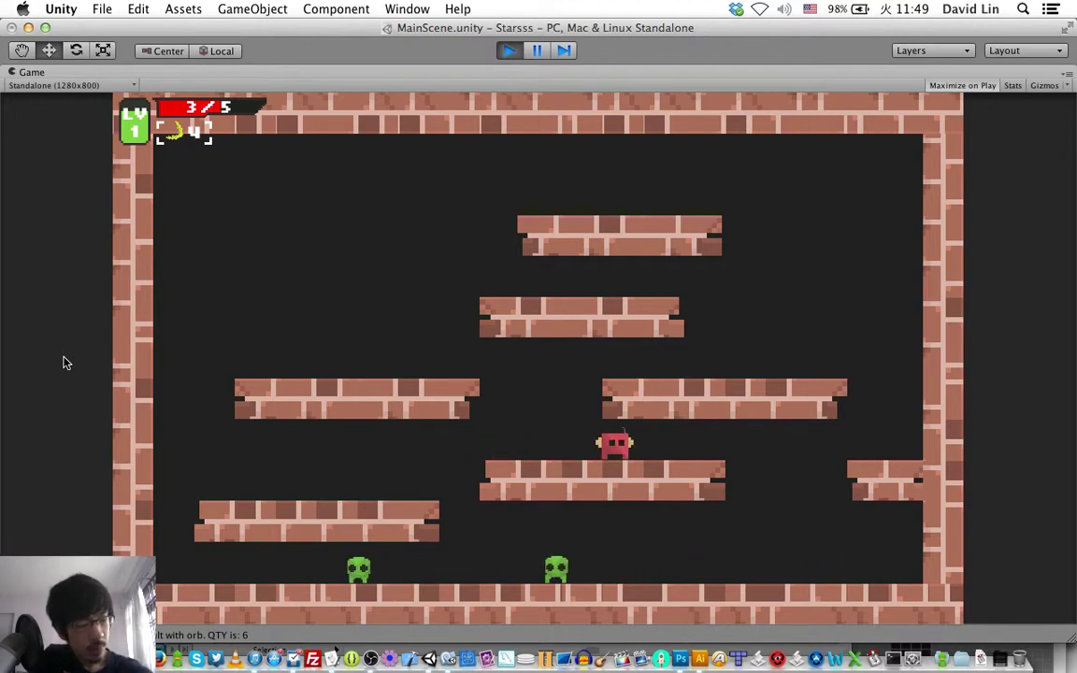
key("Right")
key("Left")
key("space")
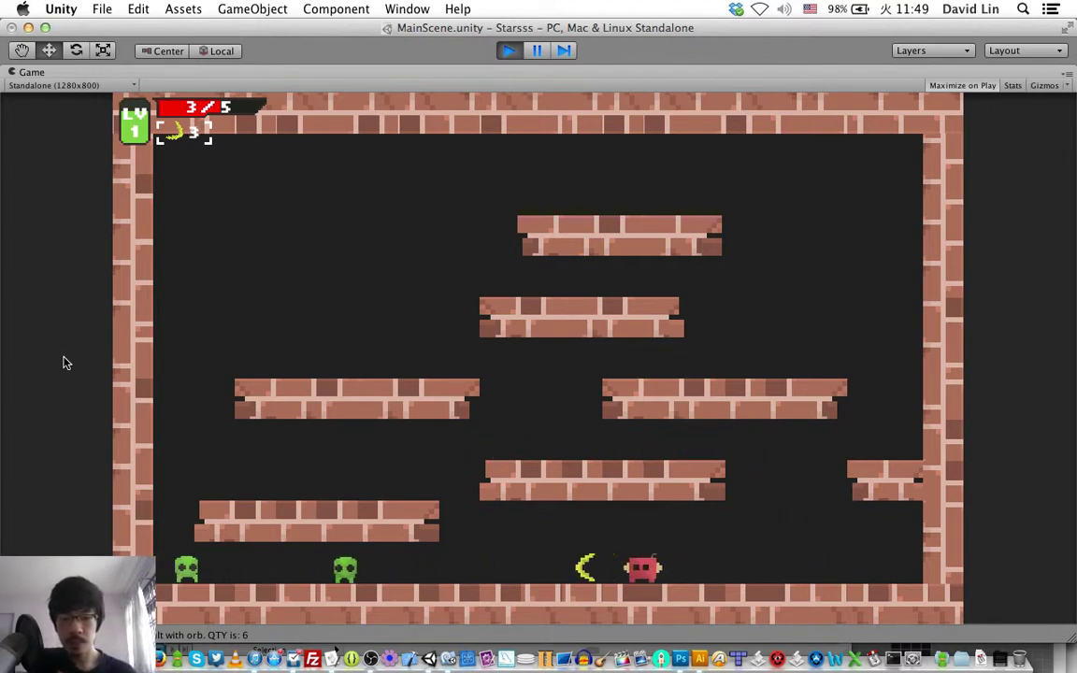
key("space")
key("space")
key("space")
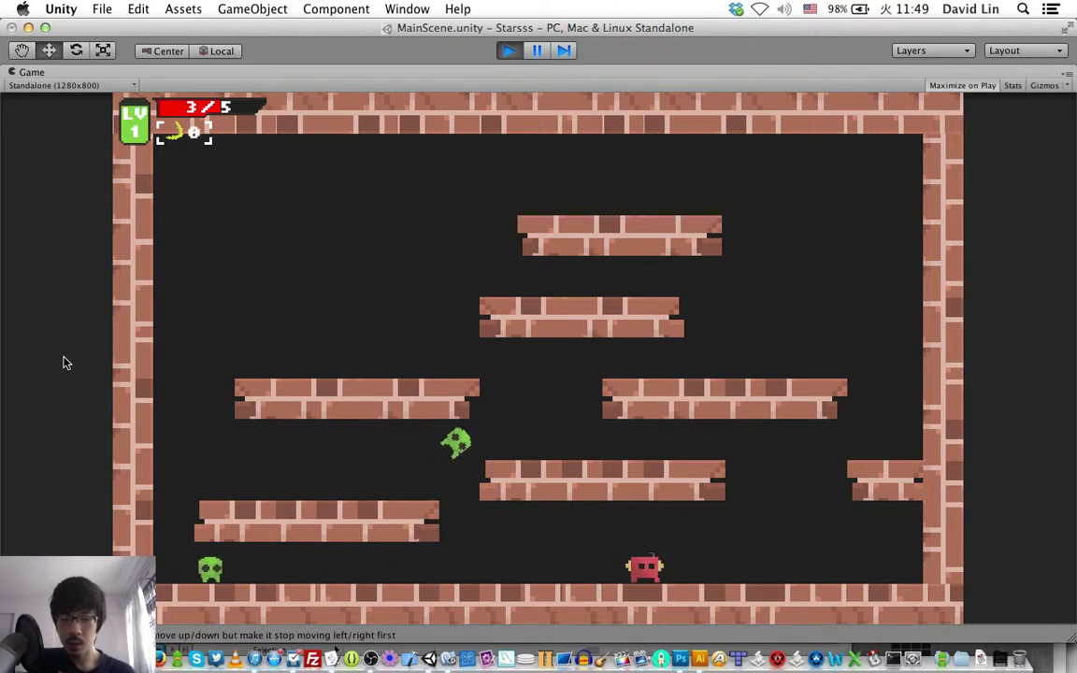
key("Right")
key("Right")
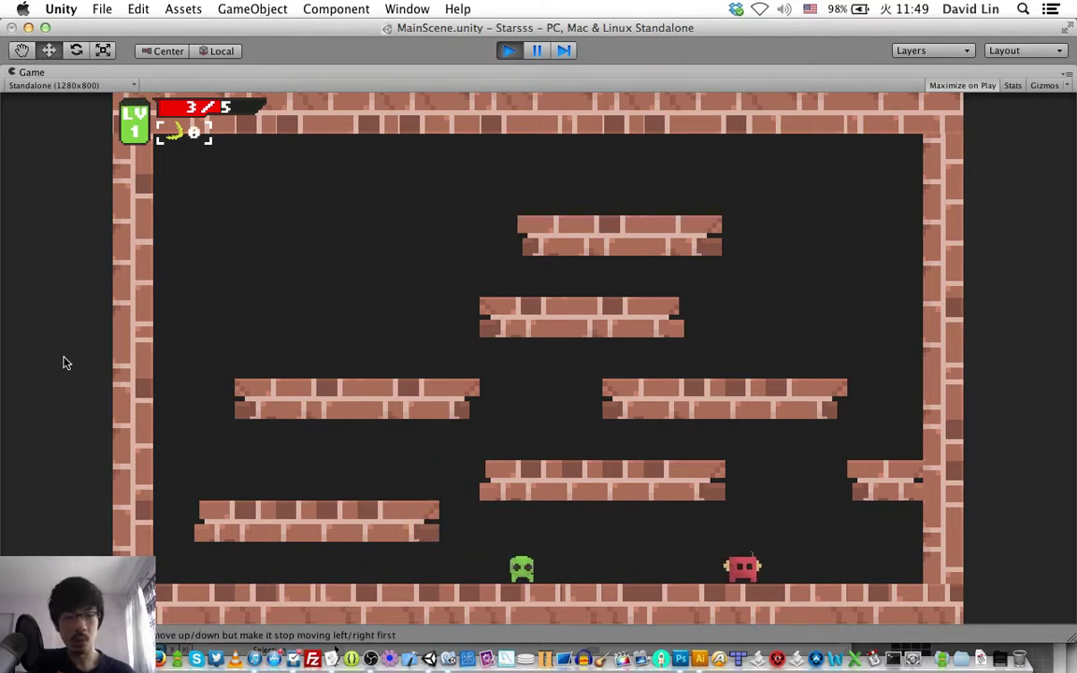
key("Up")
key("Left")
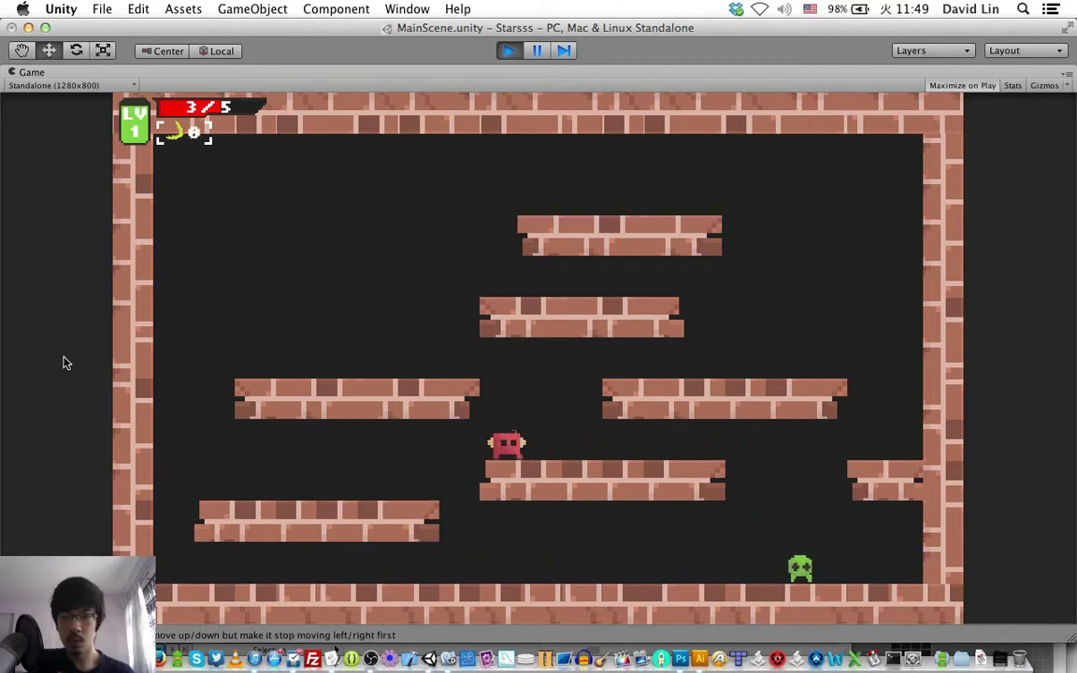
key("super+p")
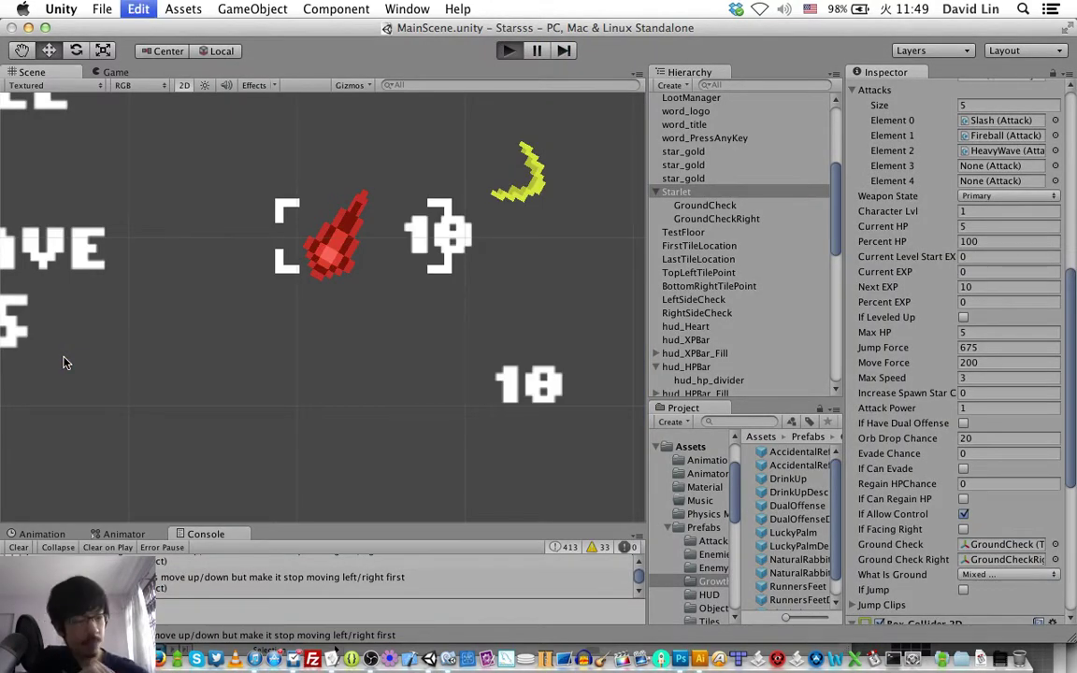
Restart the play-test, enter level 1, climb the middle platforms and collect the first star.
key("super+p")
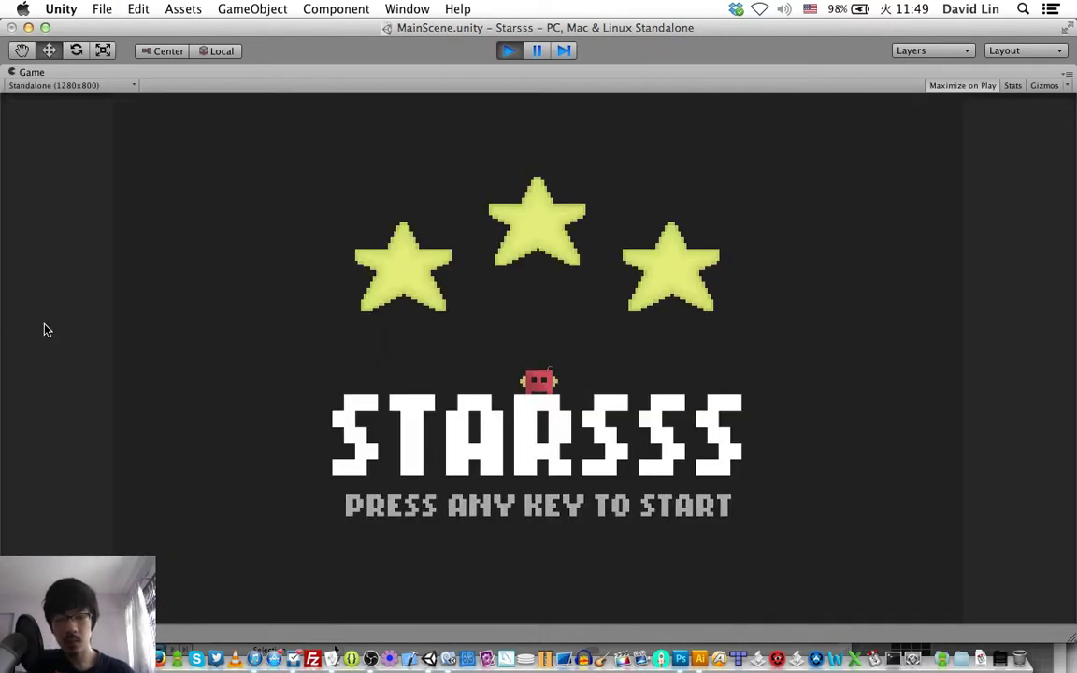
key("space")
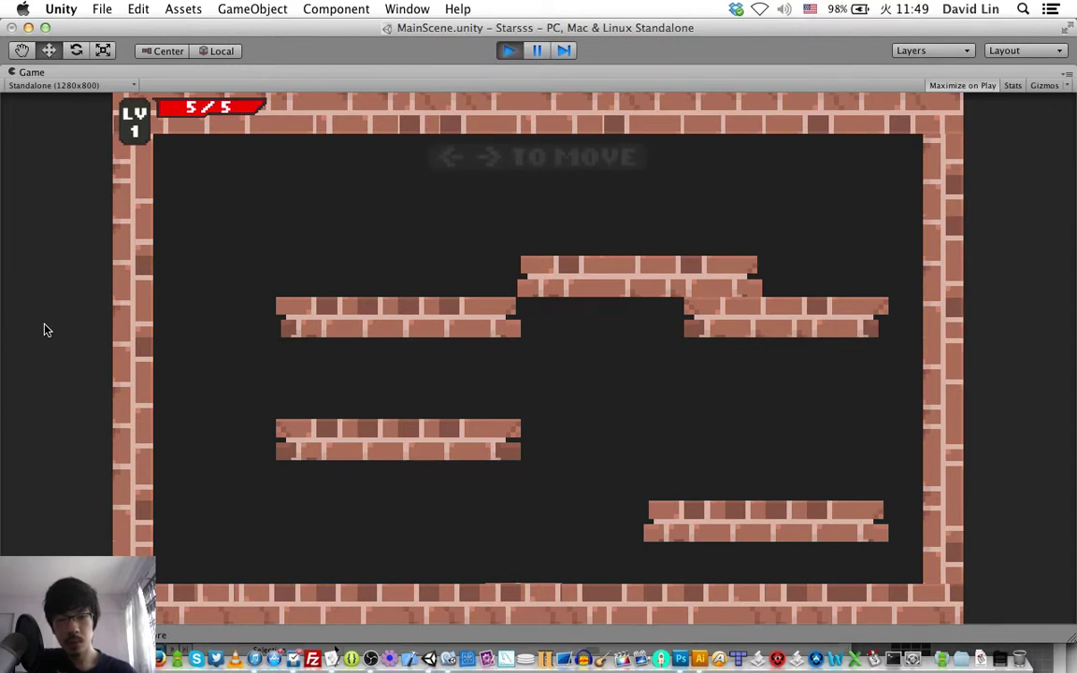
key("Left")
key("z")
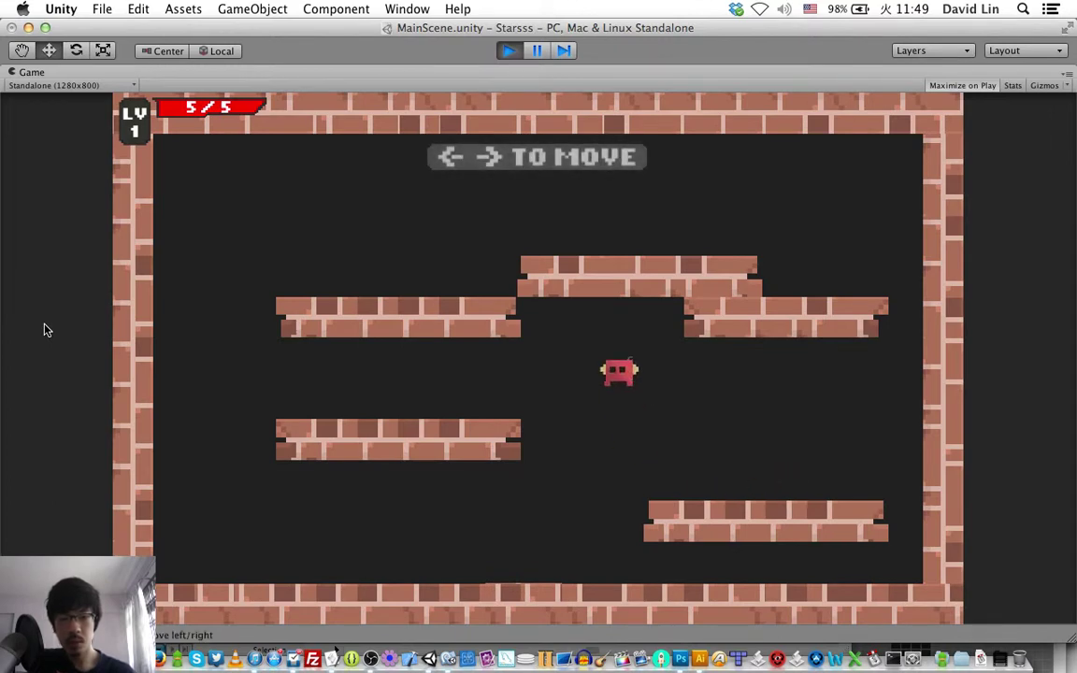
key("z")
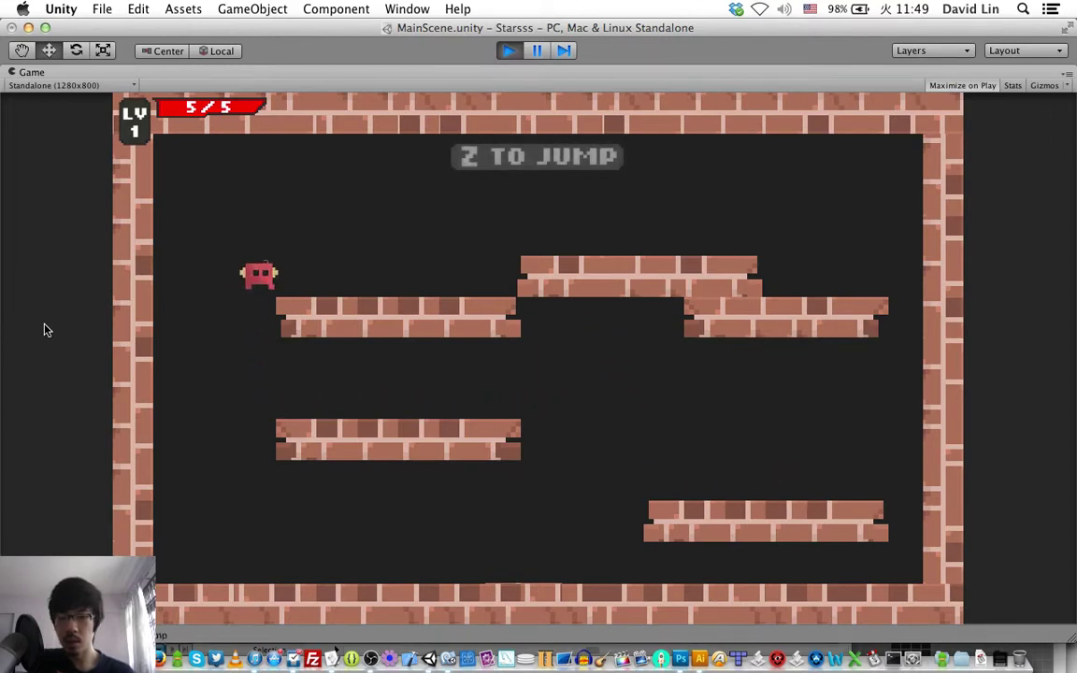
key("Right")
key("z")
key("Left")
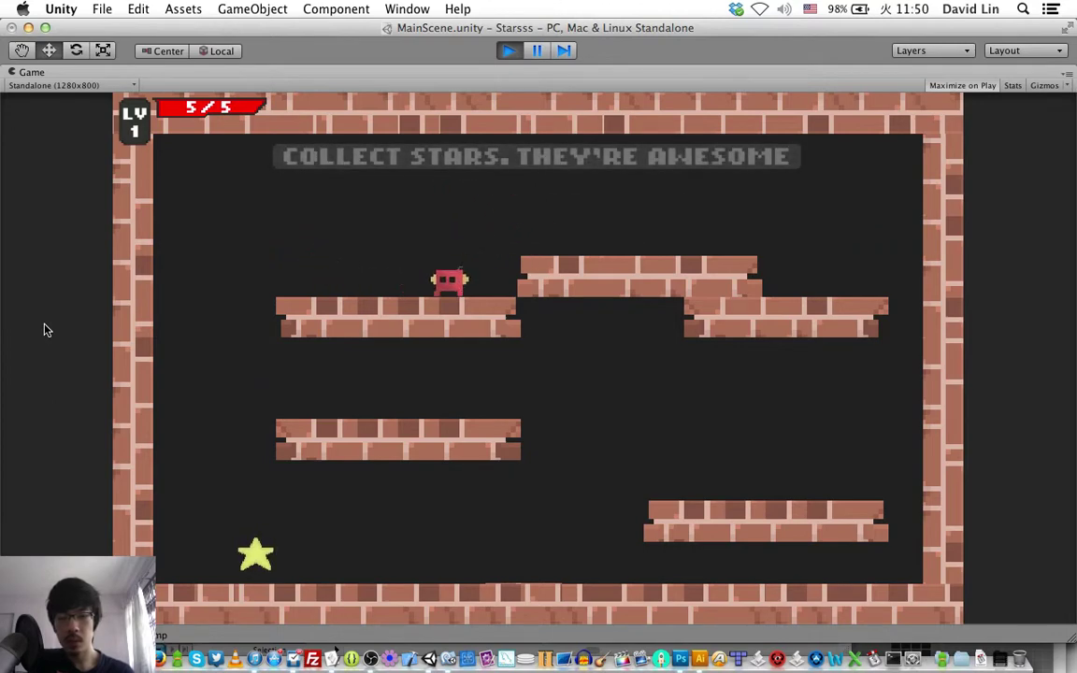
key("Right")
key("Right")
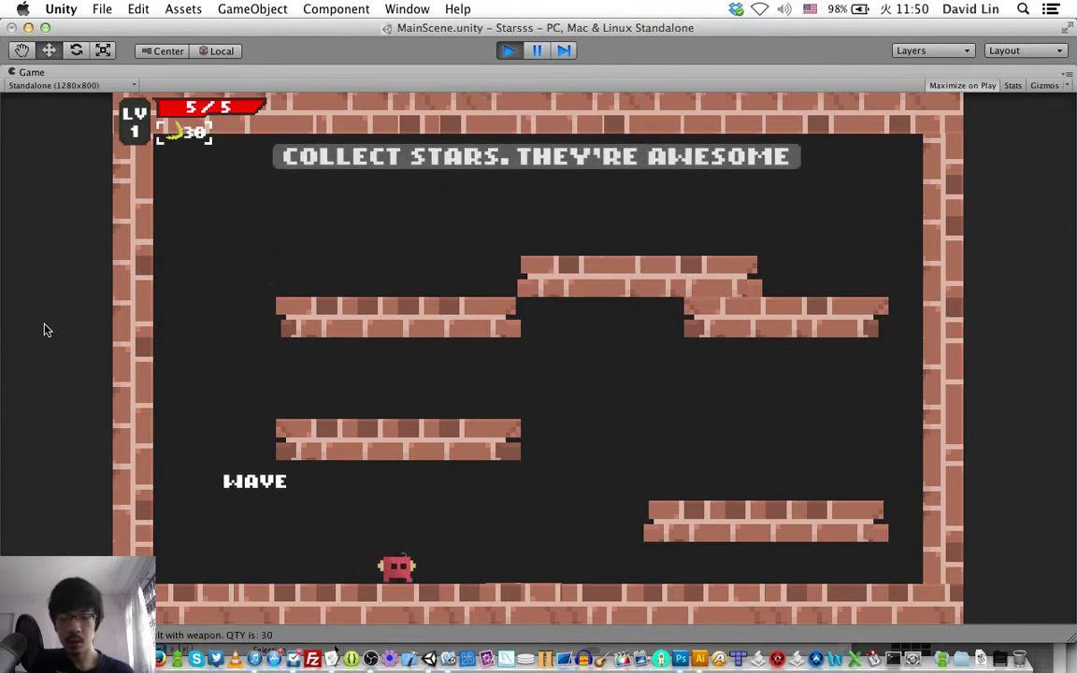
key("z")
key("Left")
key("Right")
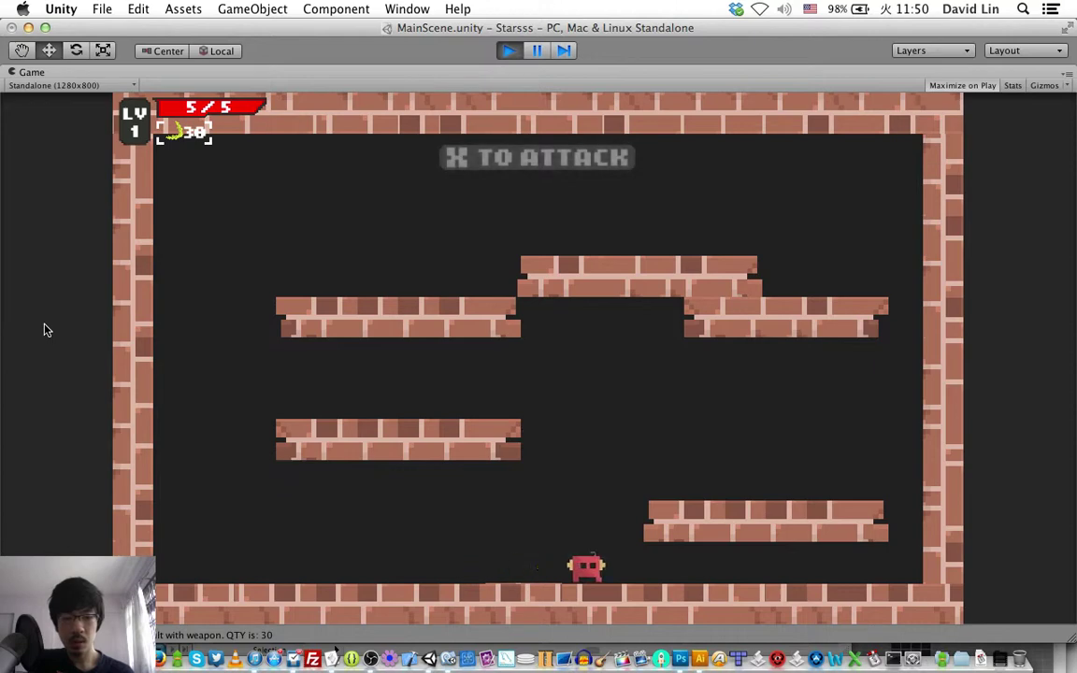
Jump between the floor and the lower-right and middle-left platforms, attacking enemies and throwing boomerangs.
key("Left")
key("x")
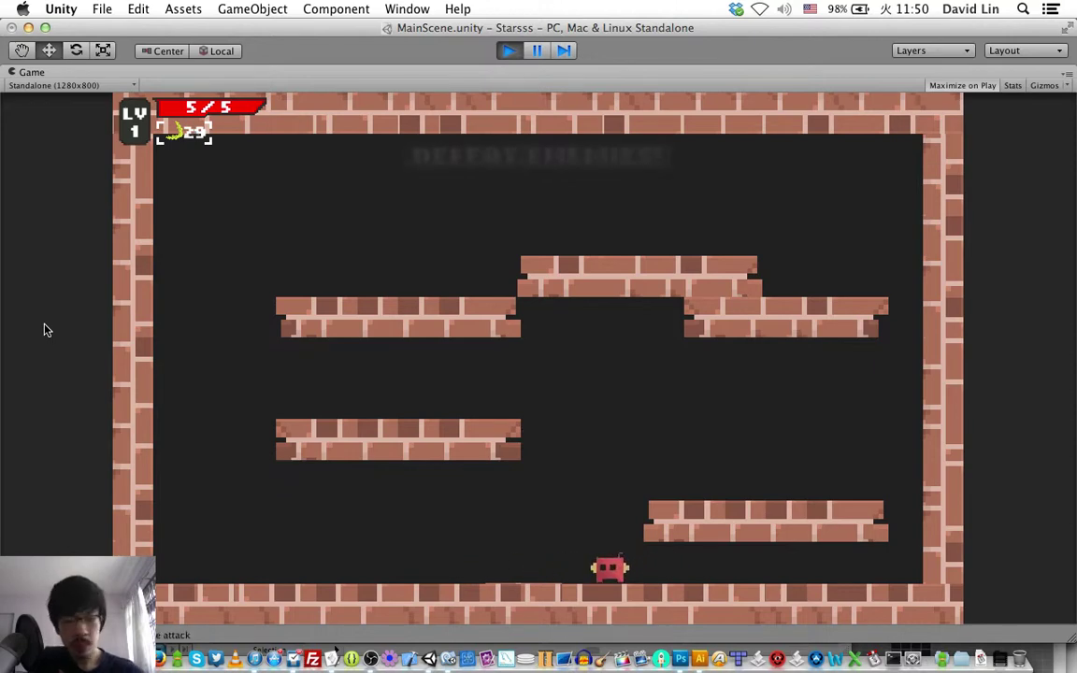
key("Left")
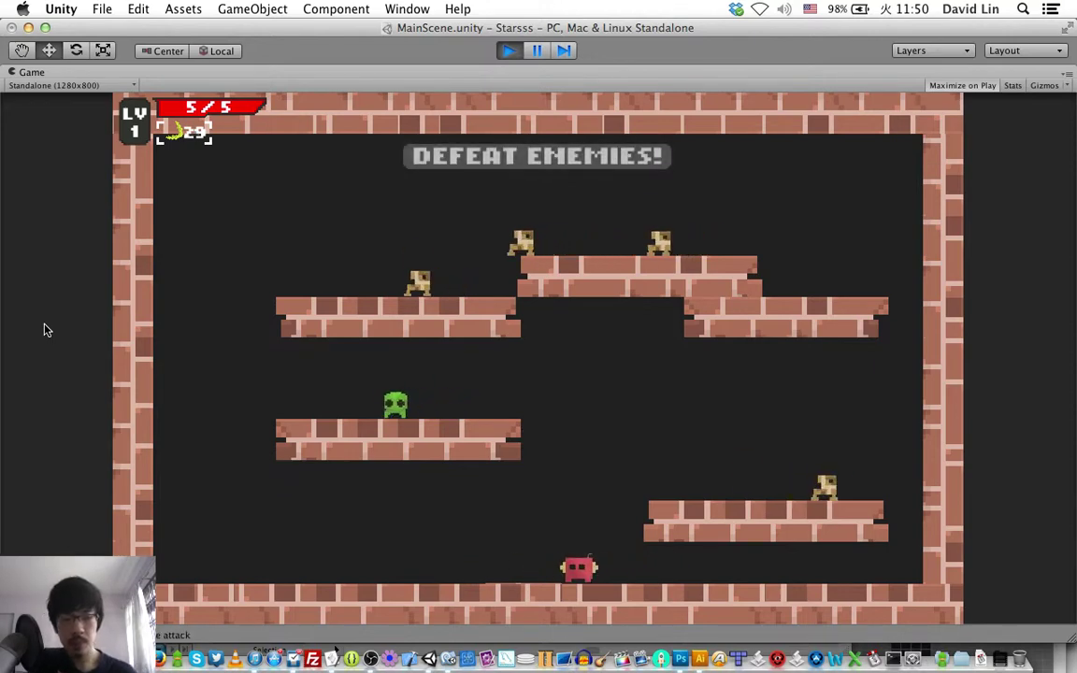
key("Right")
key("z")
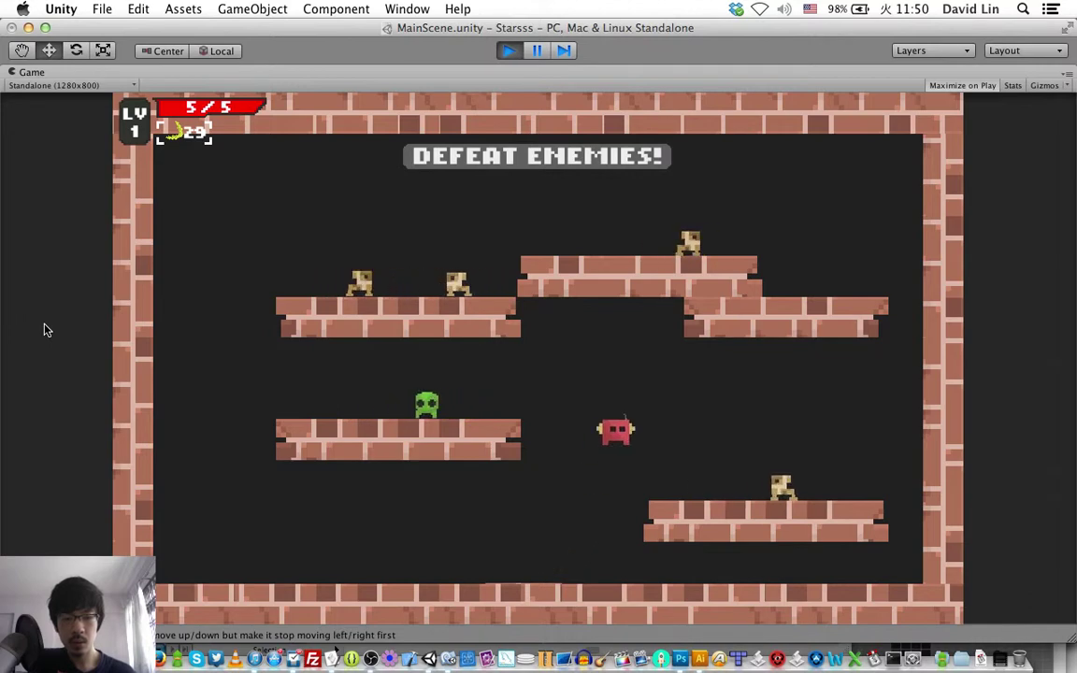
key("x")
key("x")
key("x")
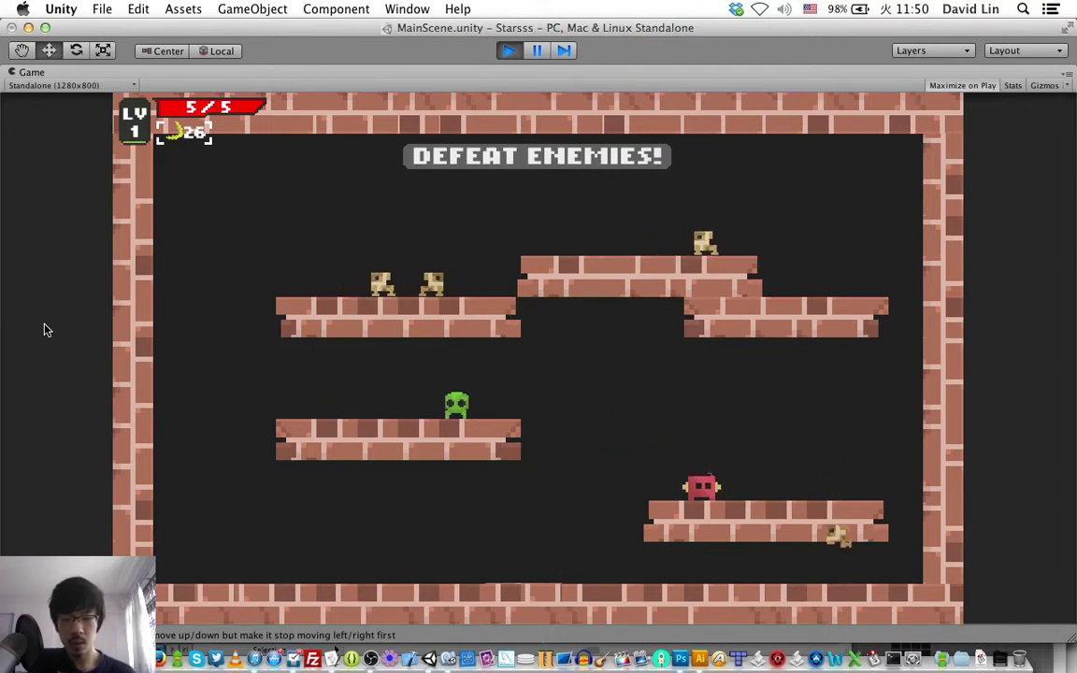
key("z")
key("Left")
key("x")
key("x")
key("x")
key("Right")
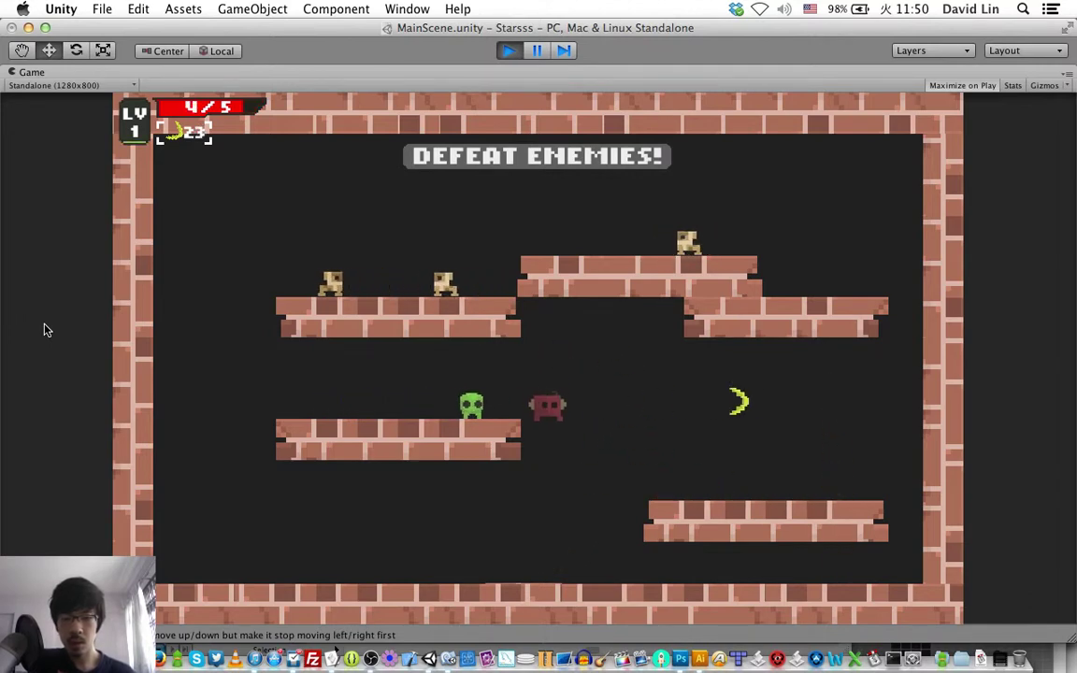
key("Left")
key("z")
key("Right")
key("Right")
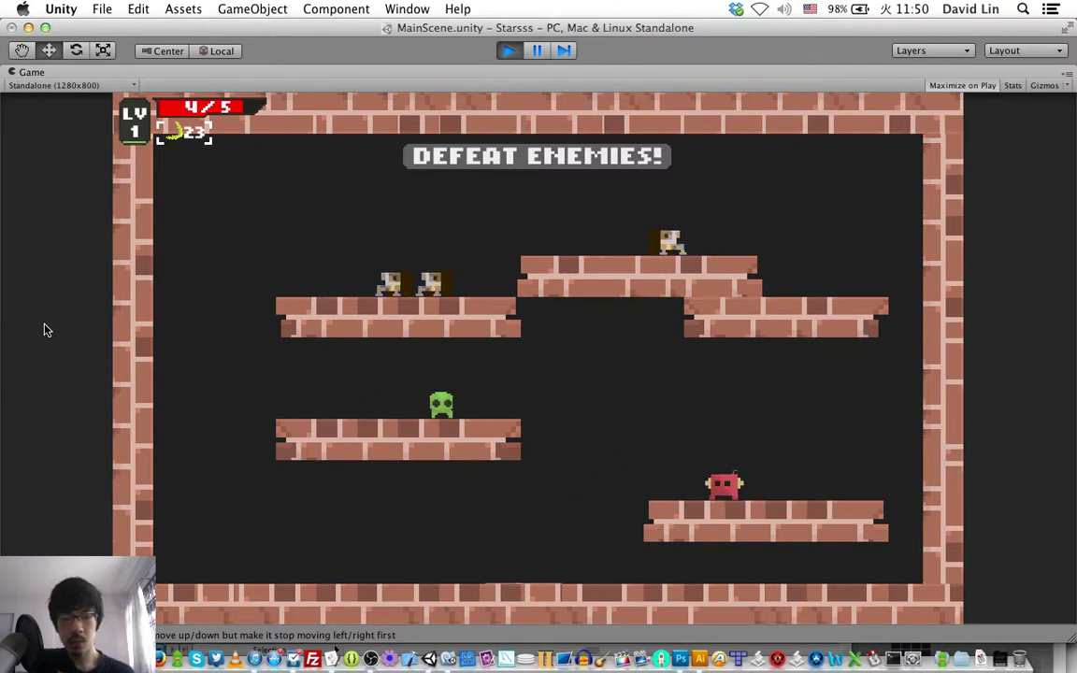
key("z")
key("Left")
key("x")
key("Right")
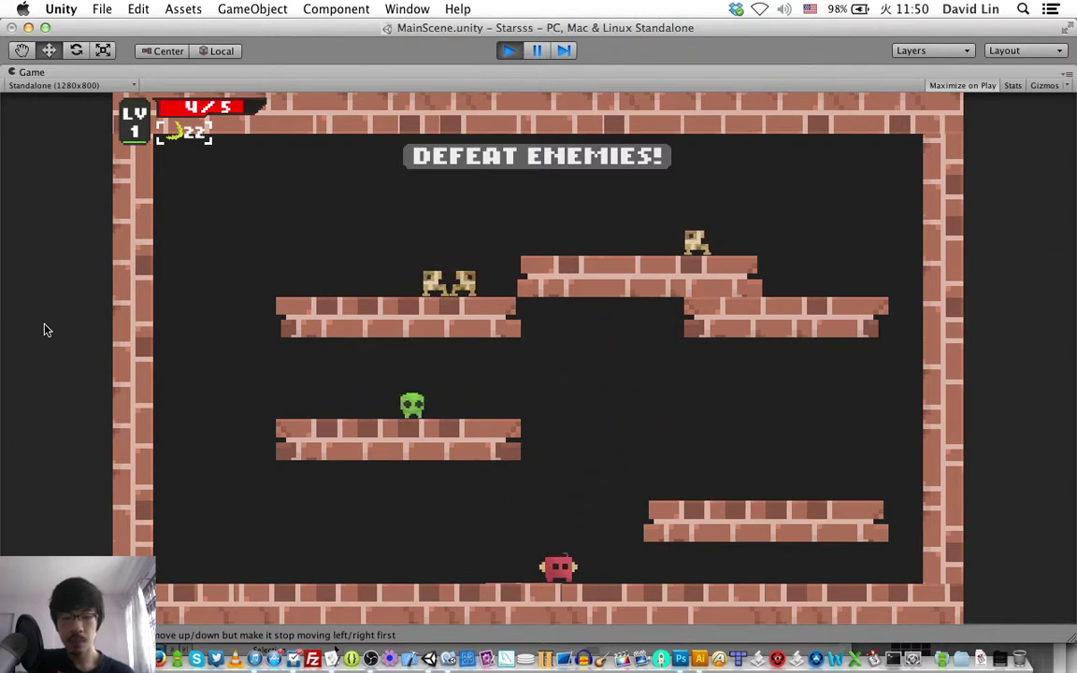
key("Left")
key("z")
key("Right")
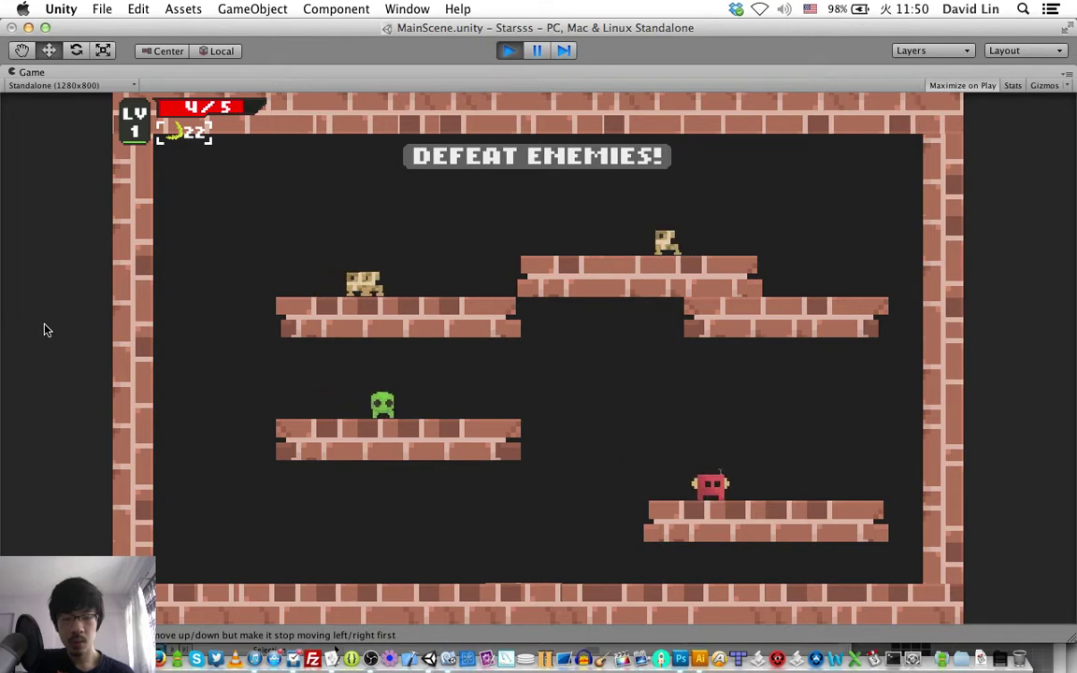
key("z")
key("Left")
key("x")
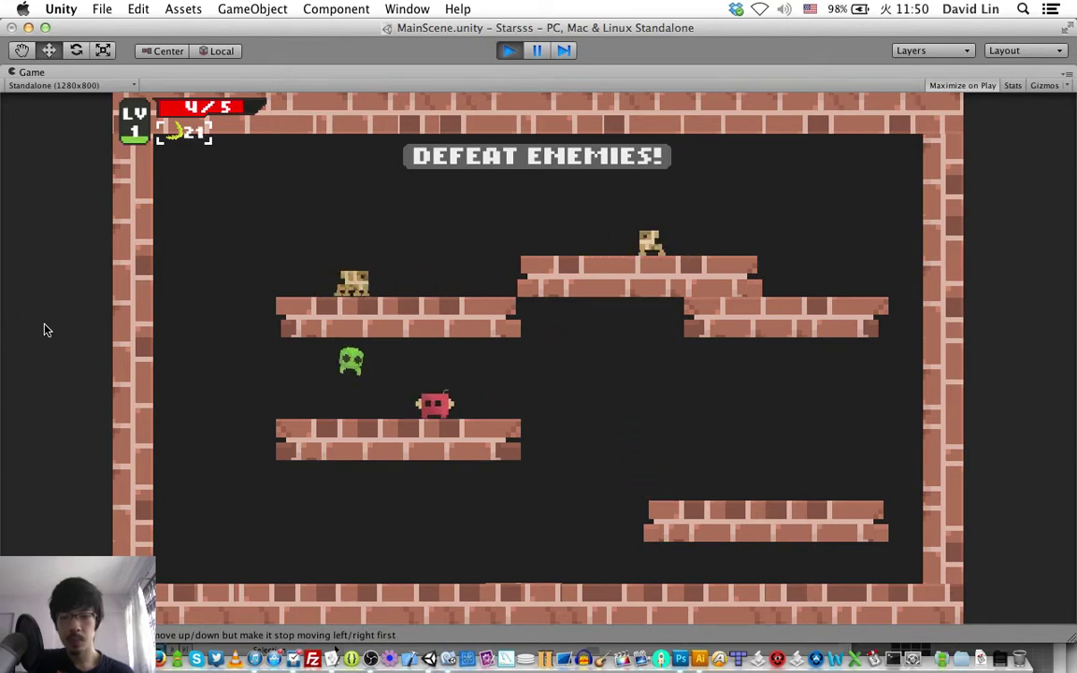
Defeat the enemies on the upper-left platform, then collect the star on the floor.
key("Left")
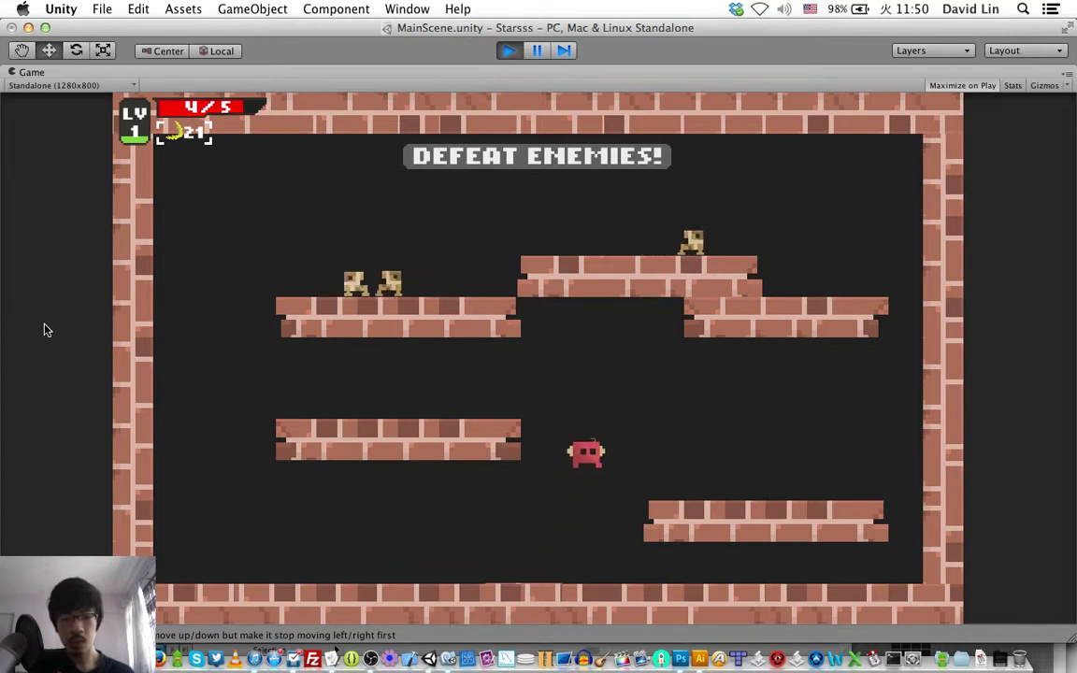
key("Right")
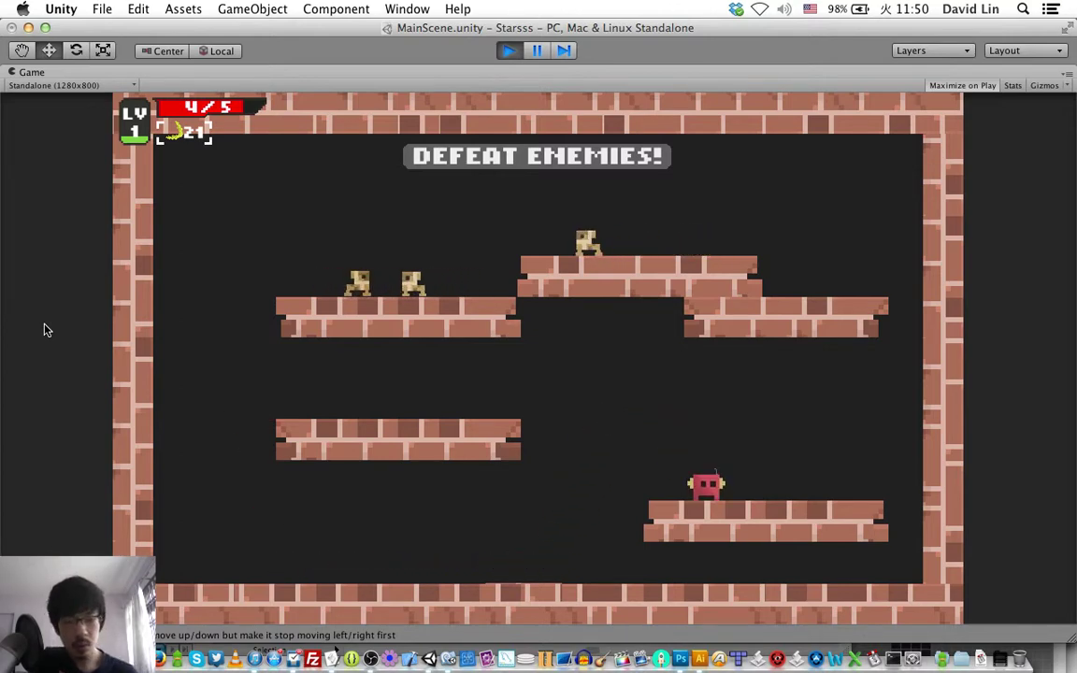
key("Left")
key("Up")
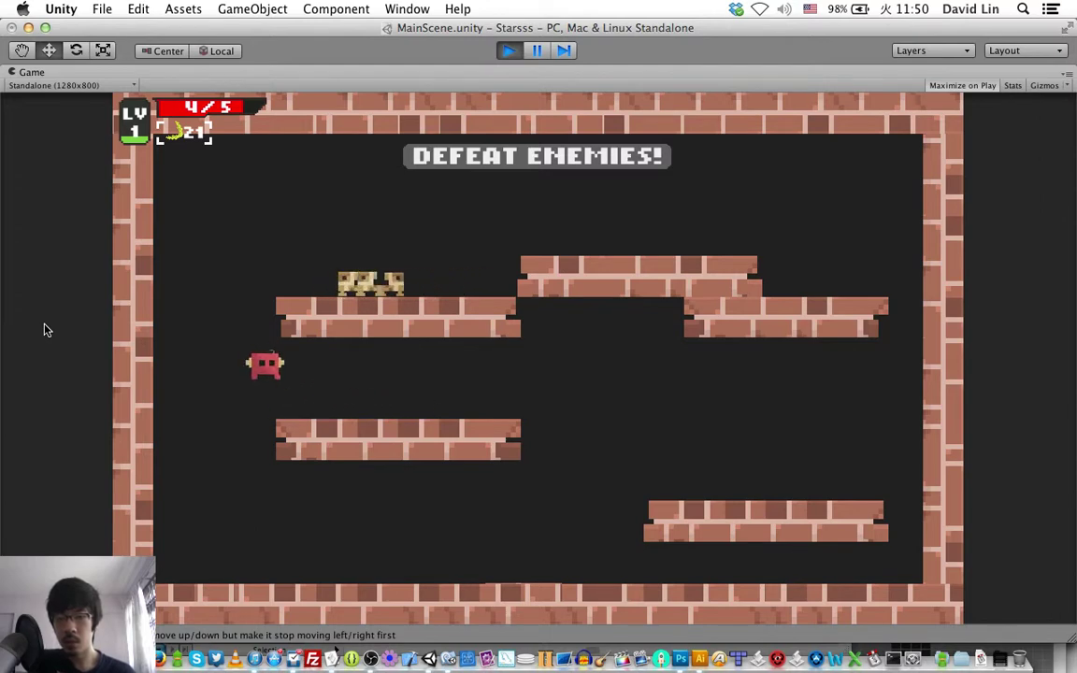
key("Left")
key("Up")
key("Right")
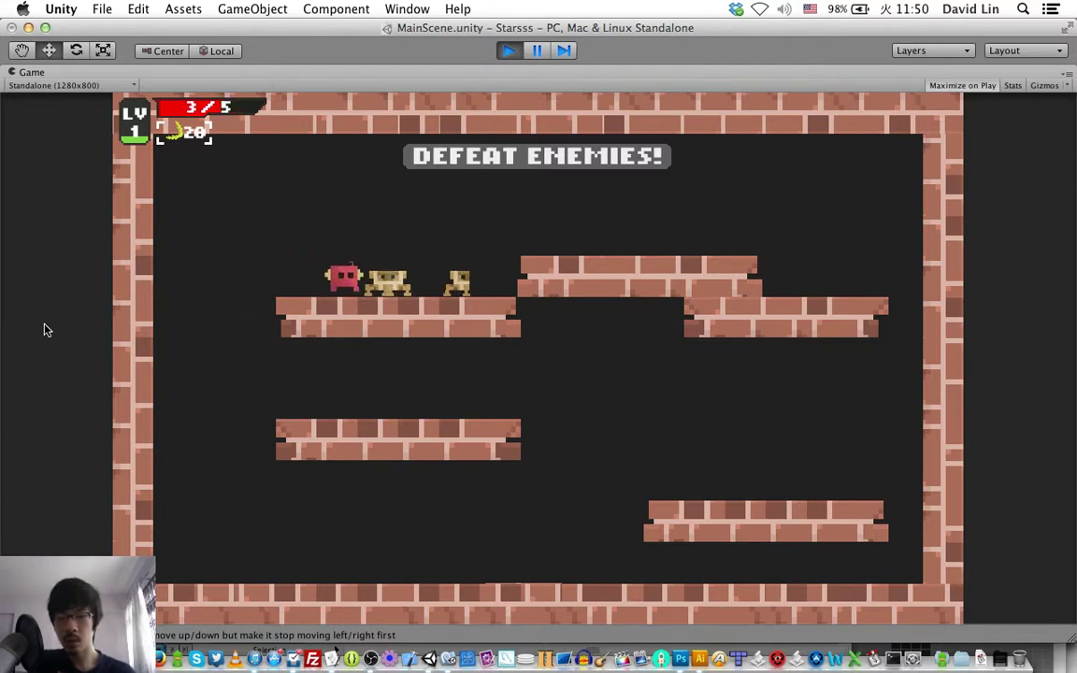
key("Left")
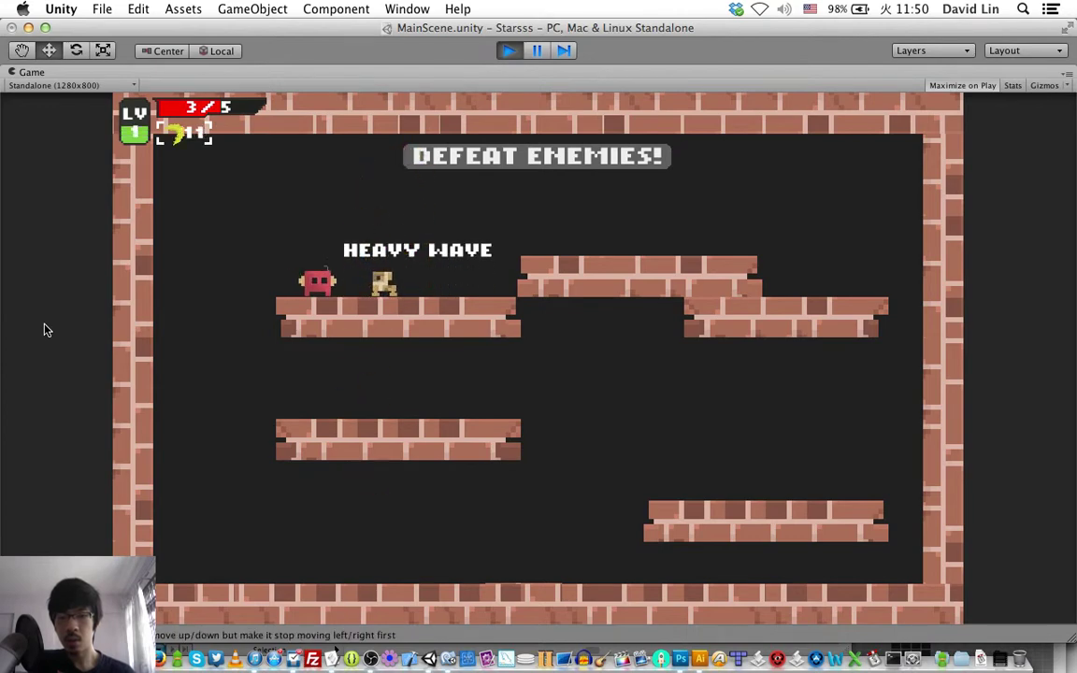
key("Left")
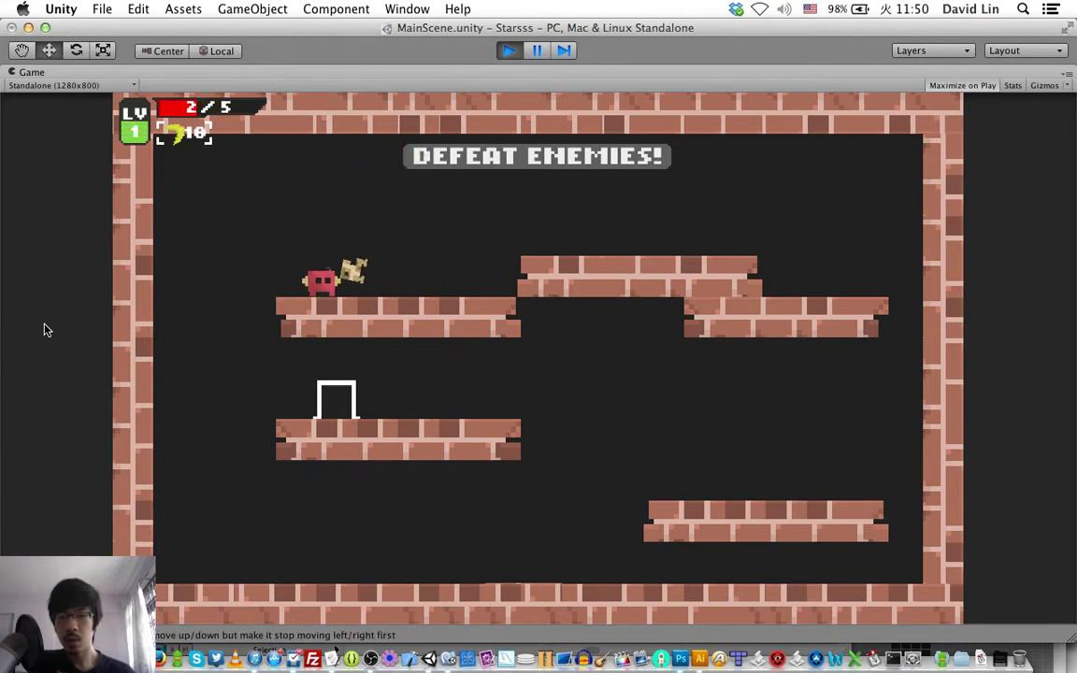
key("Right")
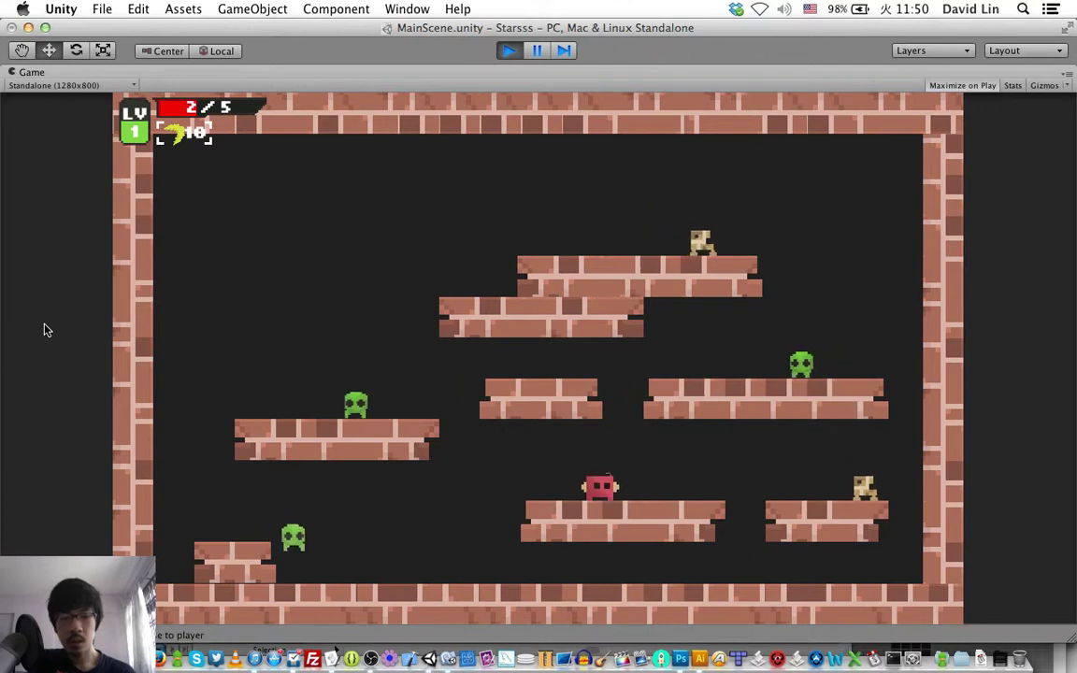
key("Left")
key("Right")
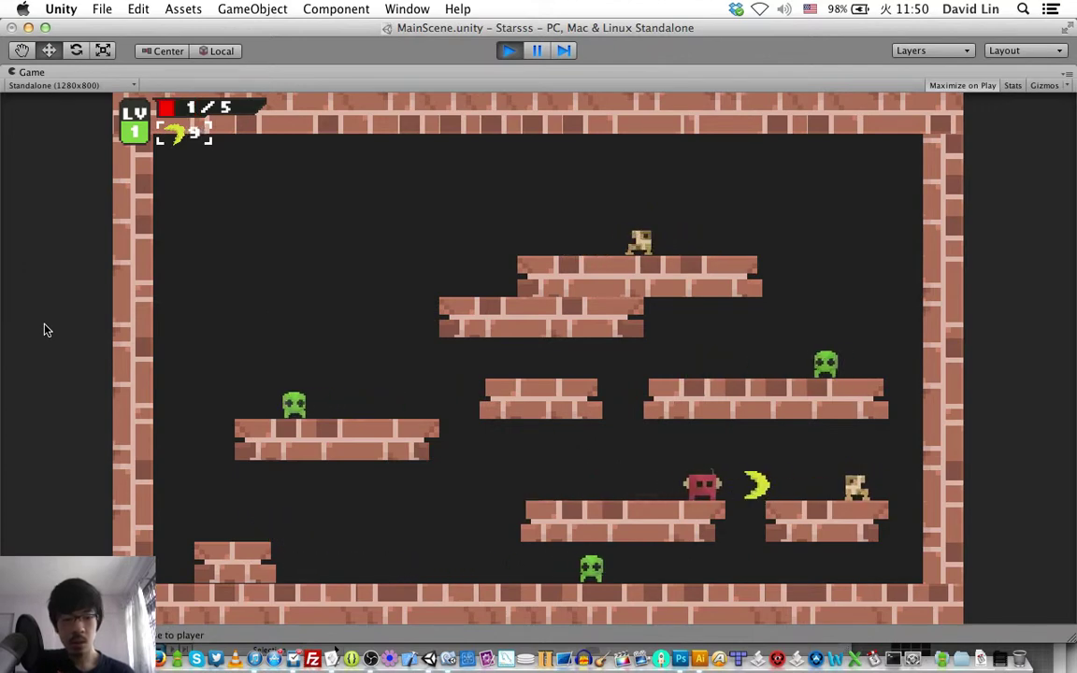
key("Left")
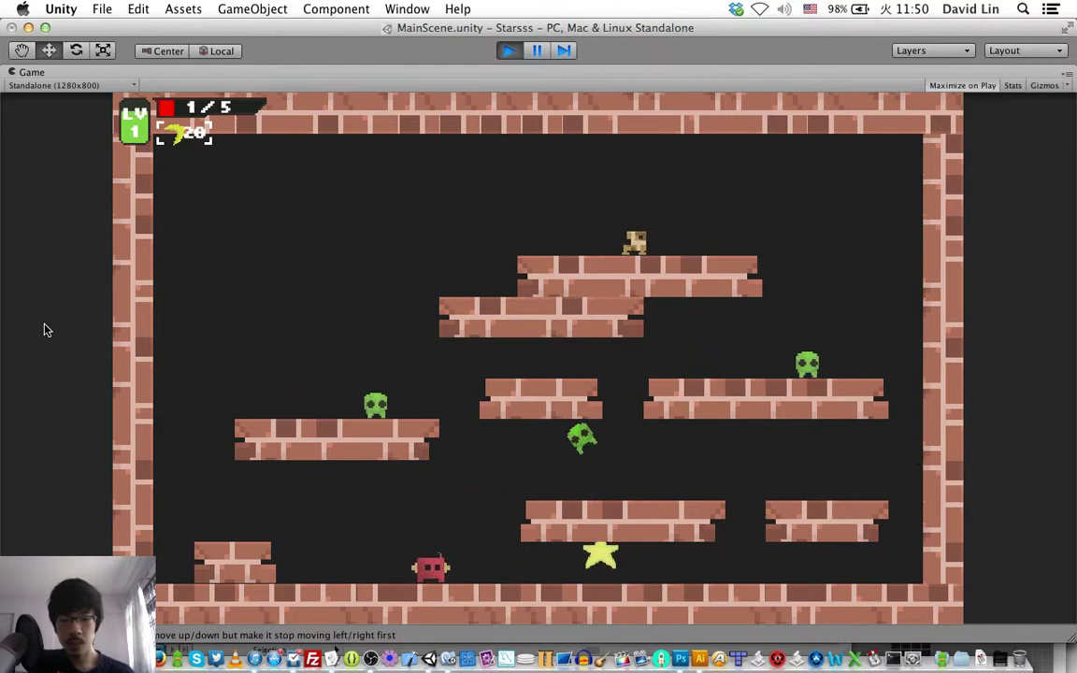
key("Right")
key("Left")
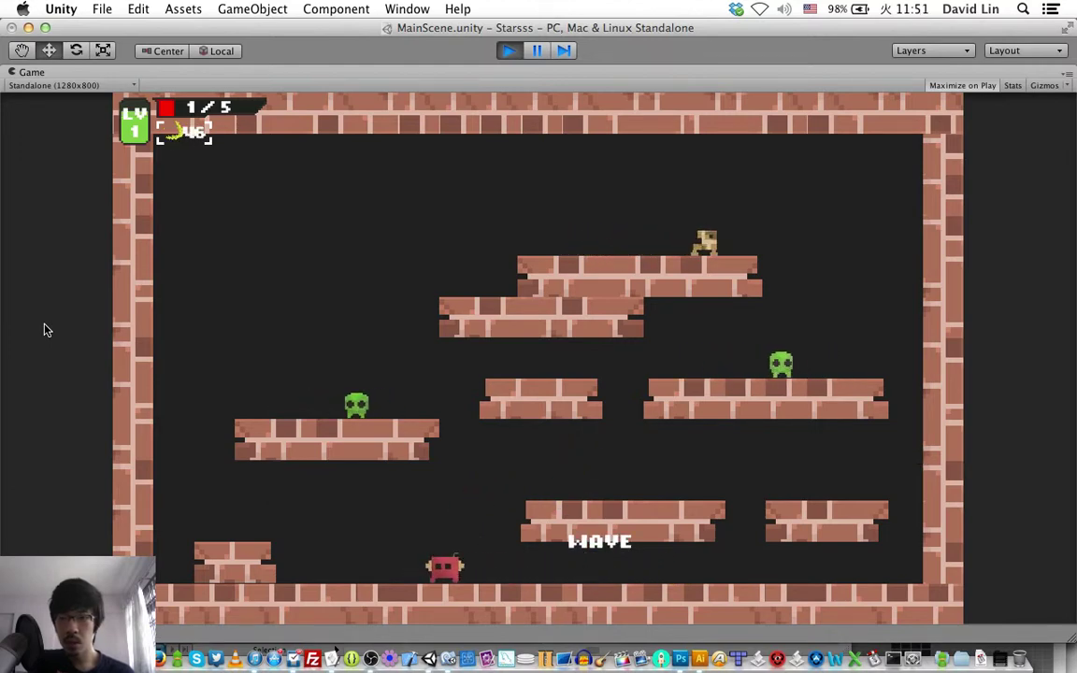
key("Left")
key("Up")
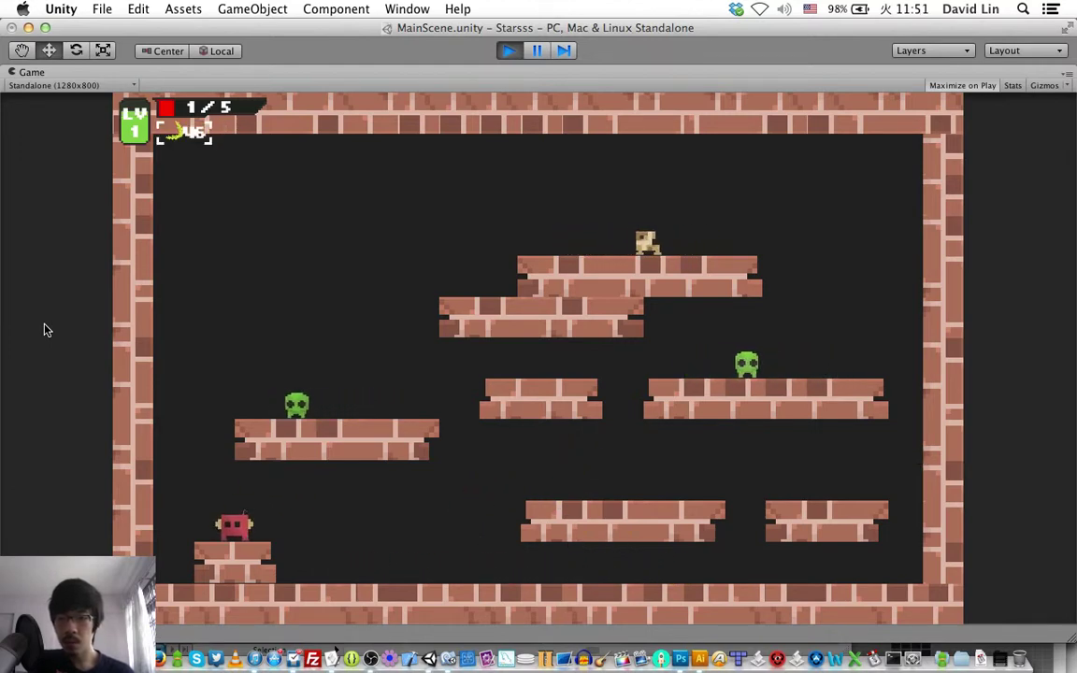
Throw bananas at the enemies while jumping between the small left and middle-left platforms.
key("Up")
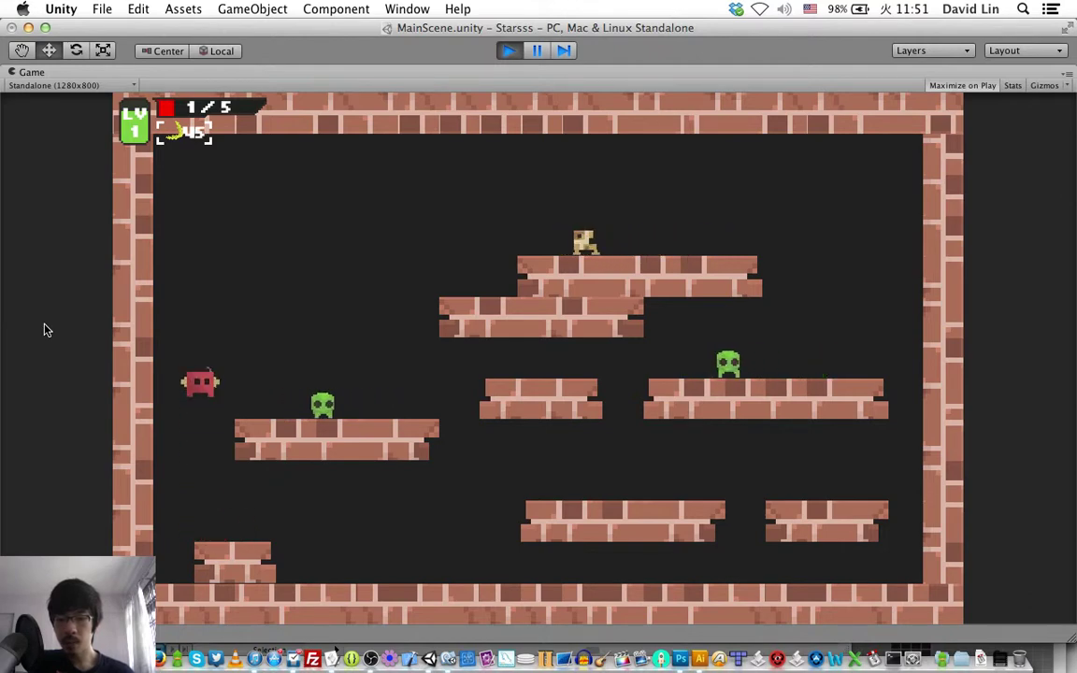
key("space")
key("space")
key("space")
key("Up")
key("space")
key("space")
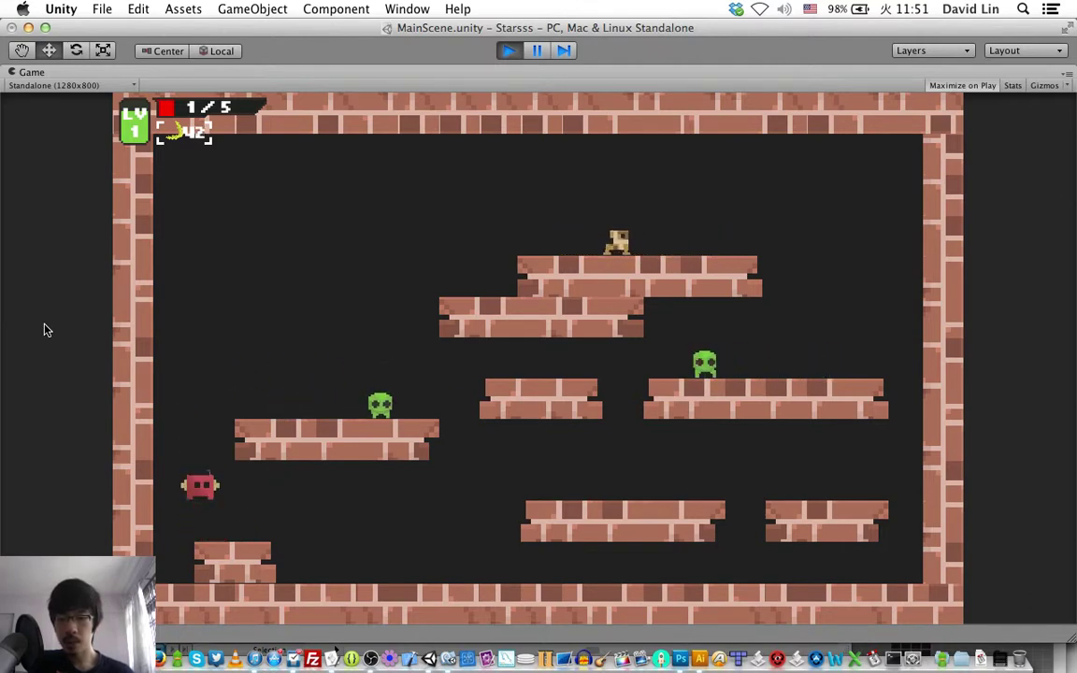
key("Up")
key("Up")
key("Right")
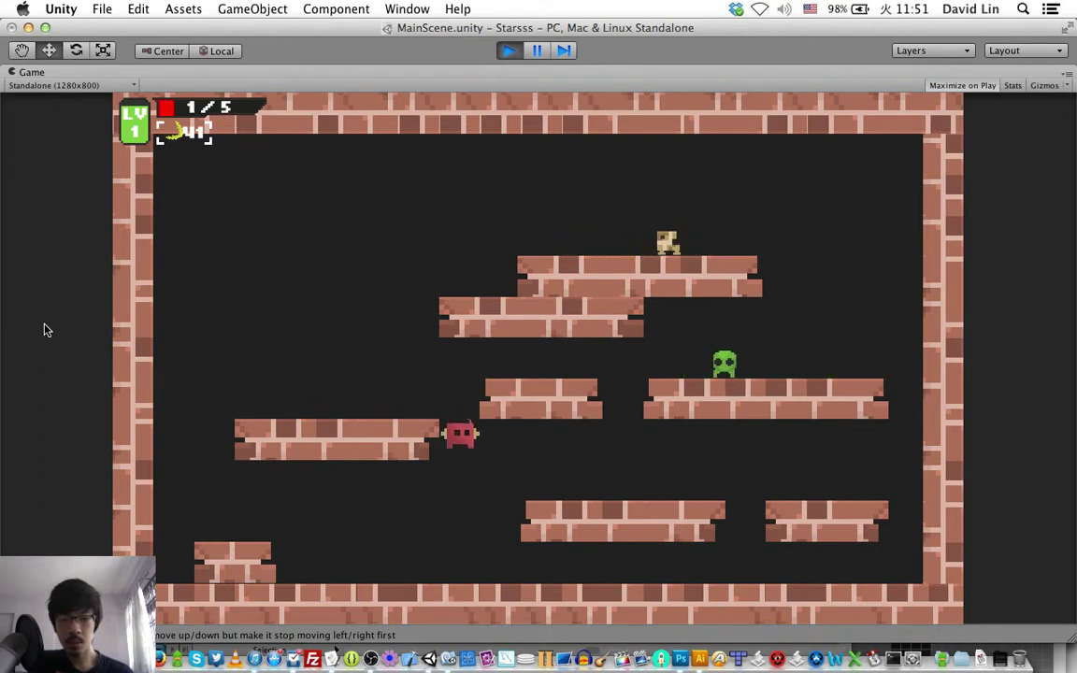
key("Left")
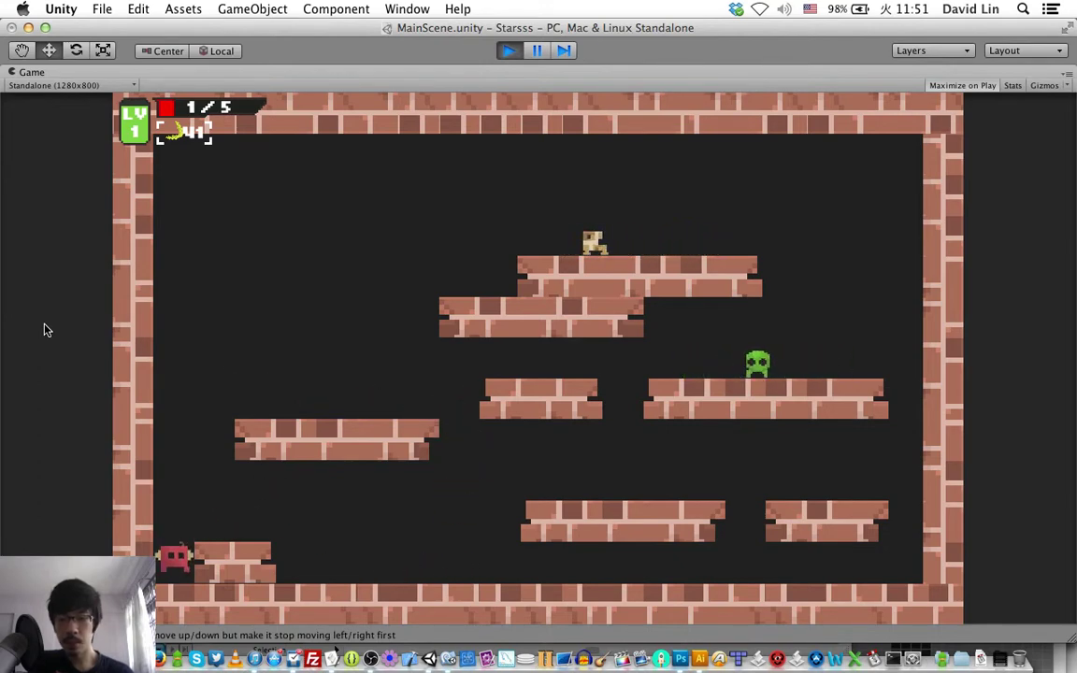
key("Up")
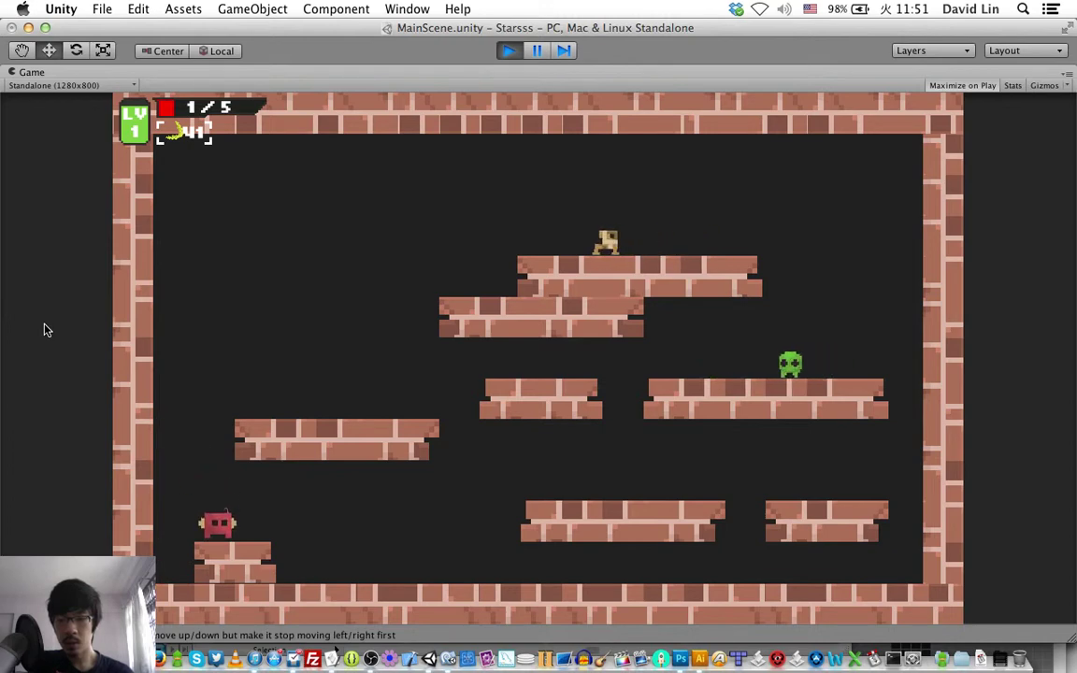
key("Up")
key("Right")
key("Left")
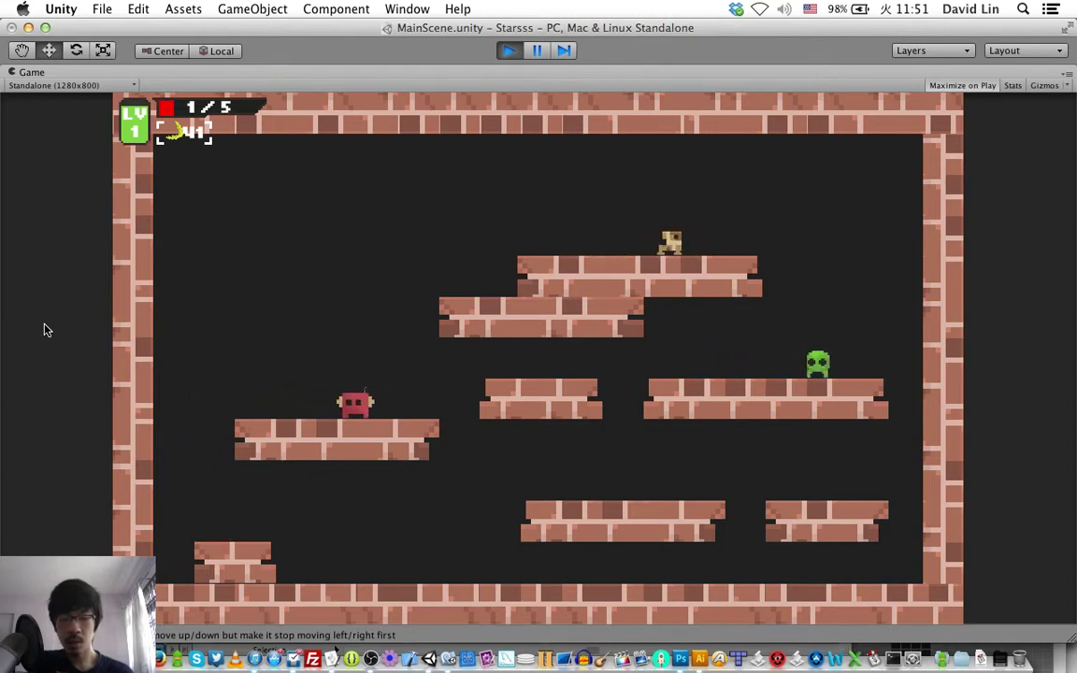
key("Right")
key("Right")
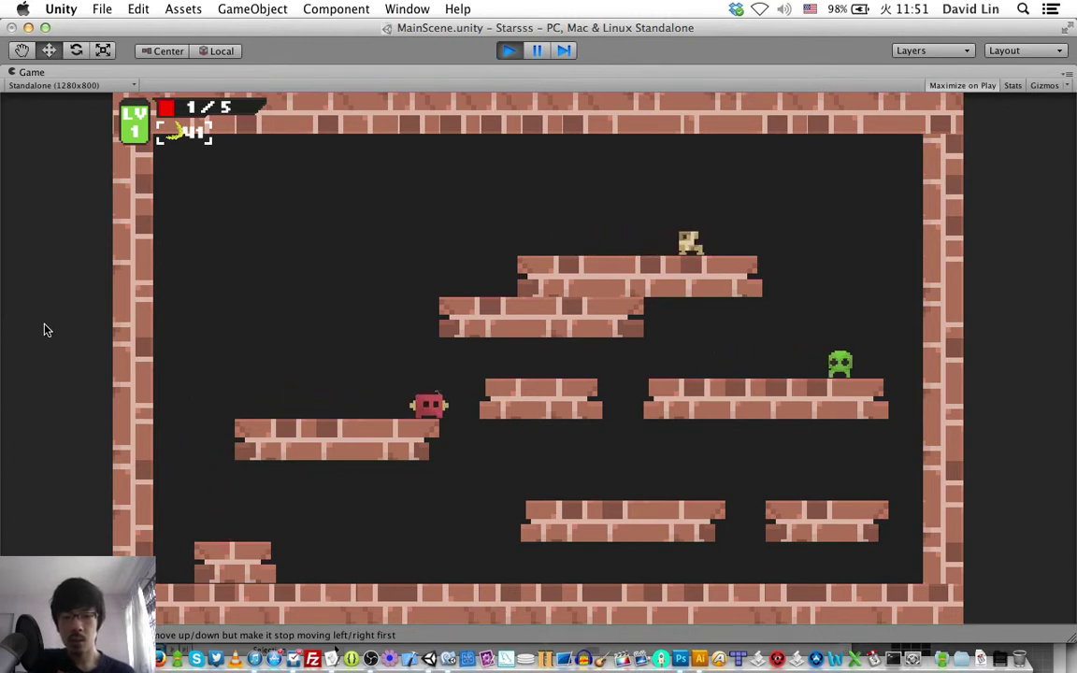
key("space")
key("Up")
key("space")
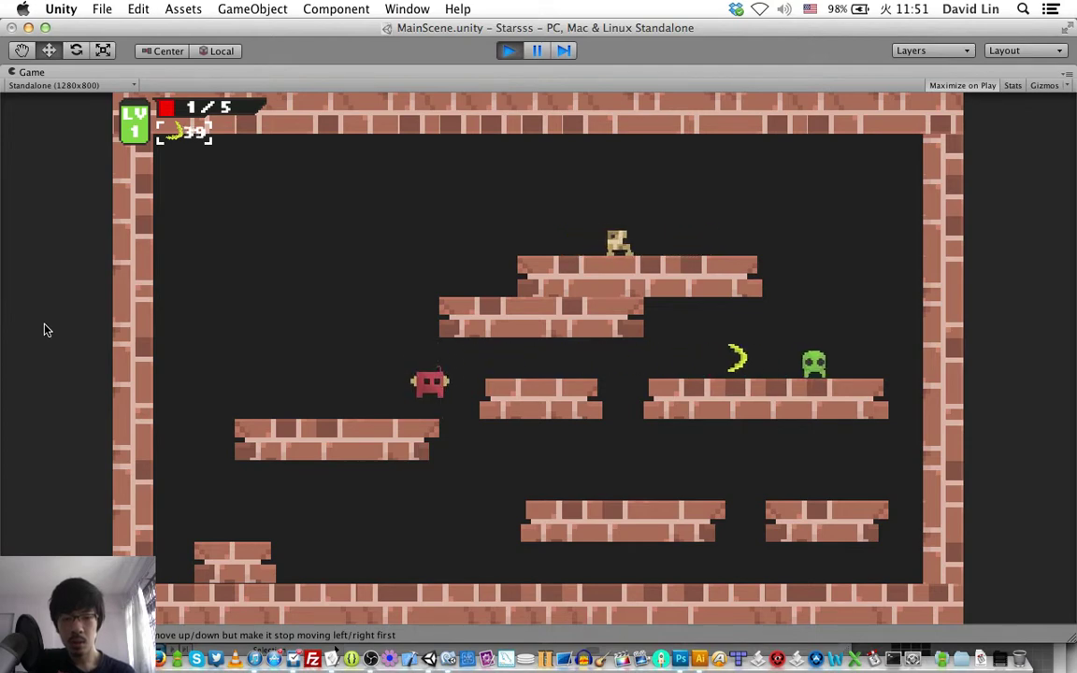
key("space")
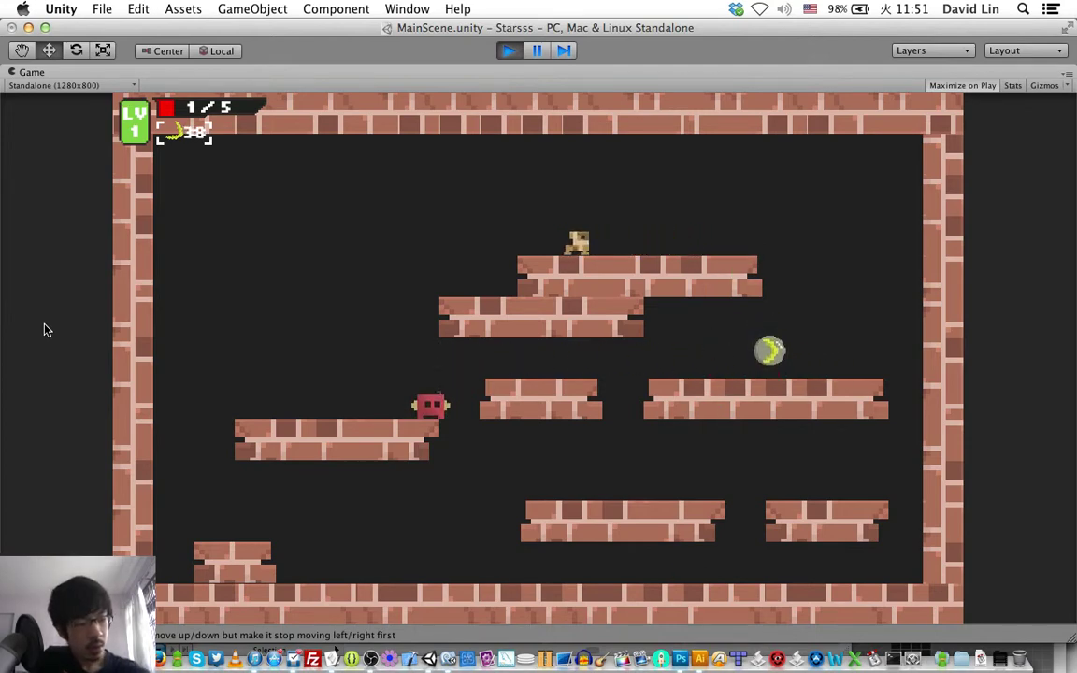
Head across the arena toward the exit door after reaching level 2.
key("Left")
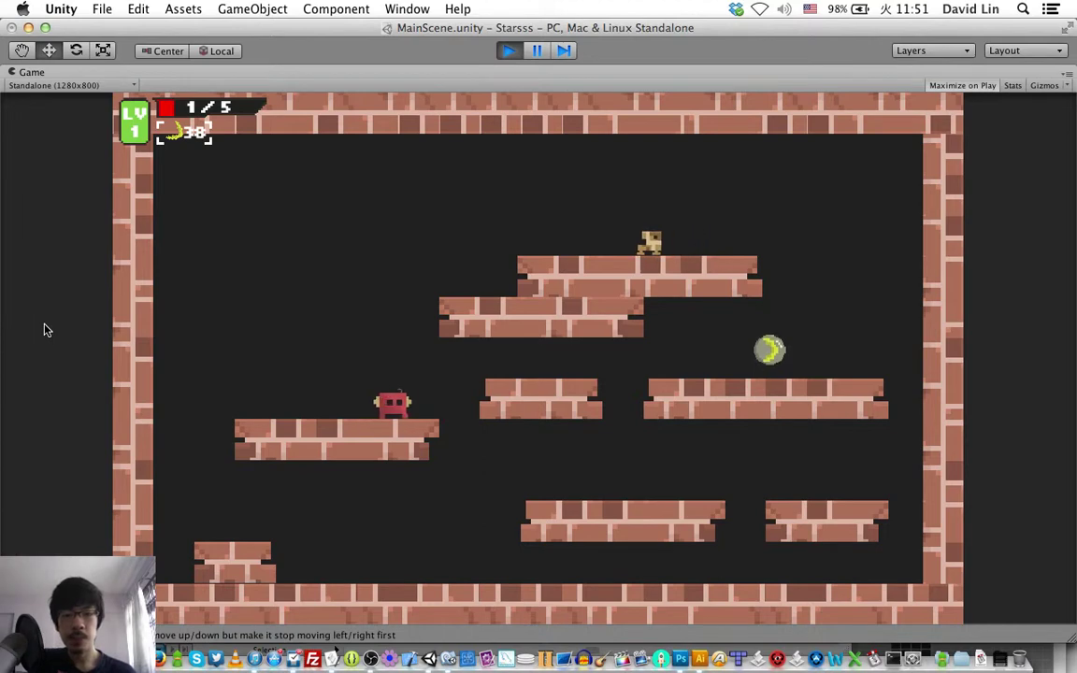
key("Up")
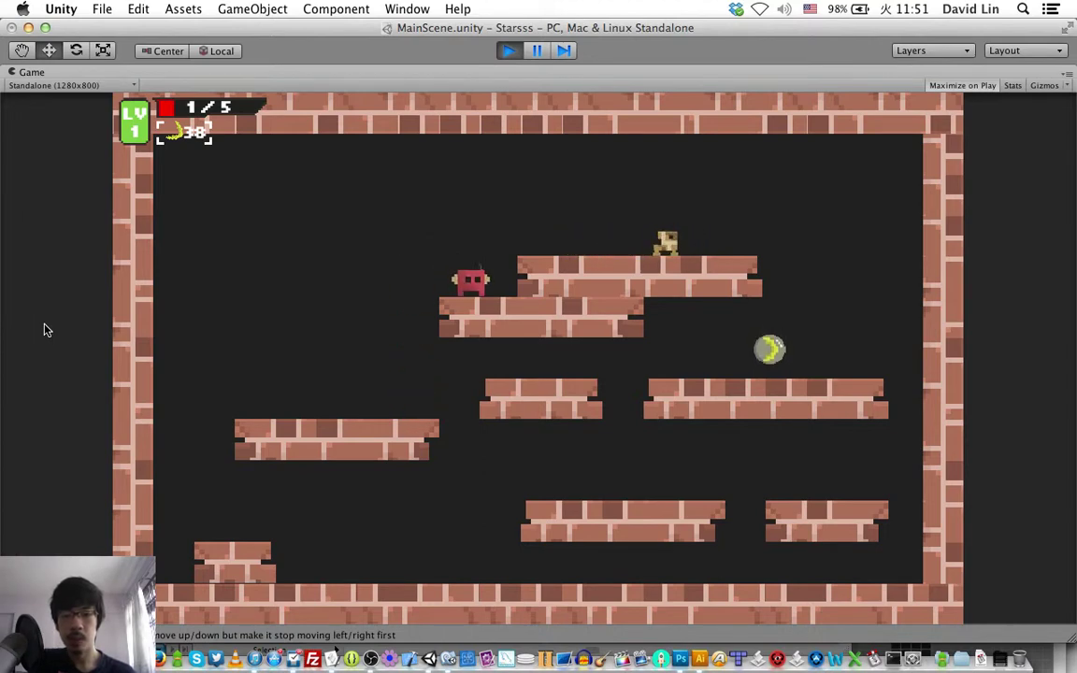
key("Left")
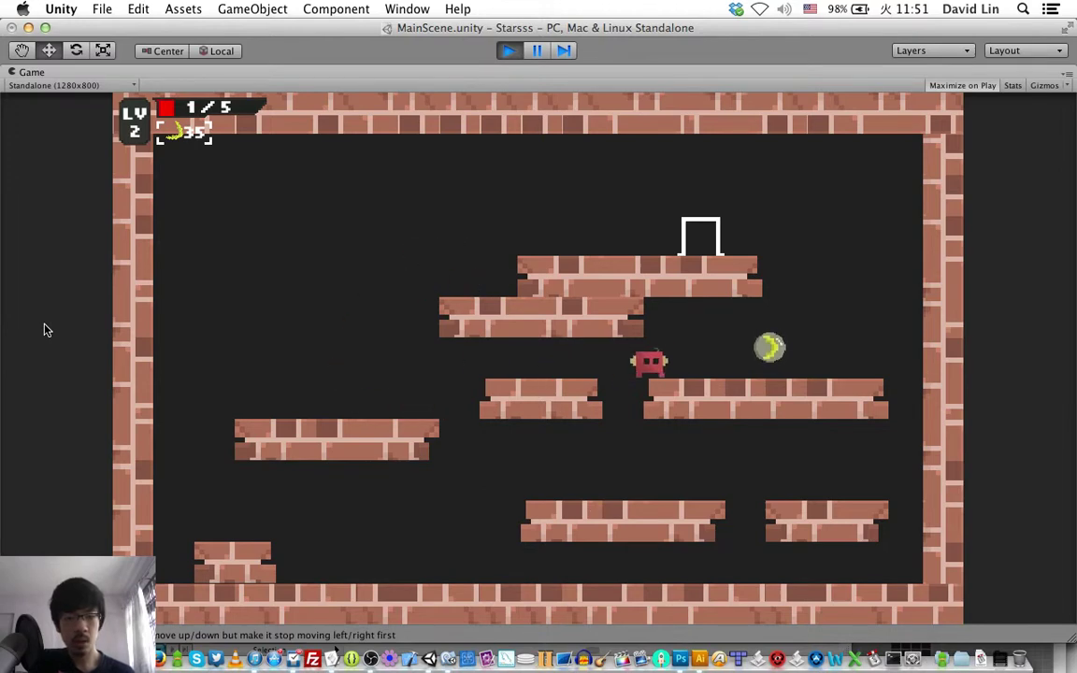
Enter the exit door, compare the growths and confirm Natural Rabbit.
key("Left")
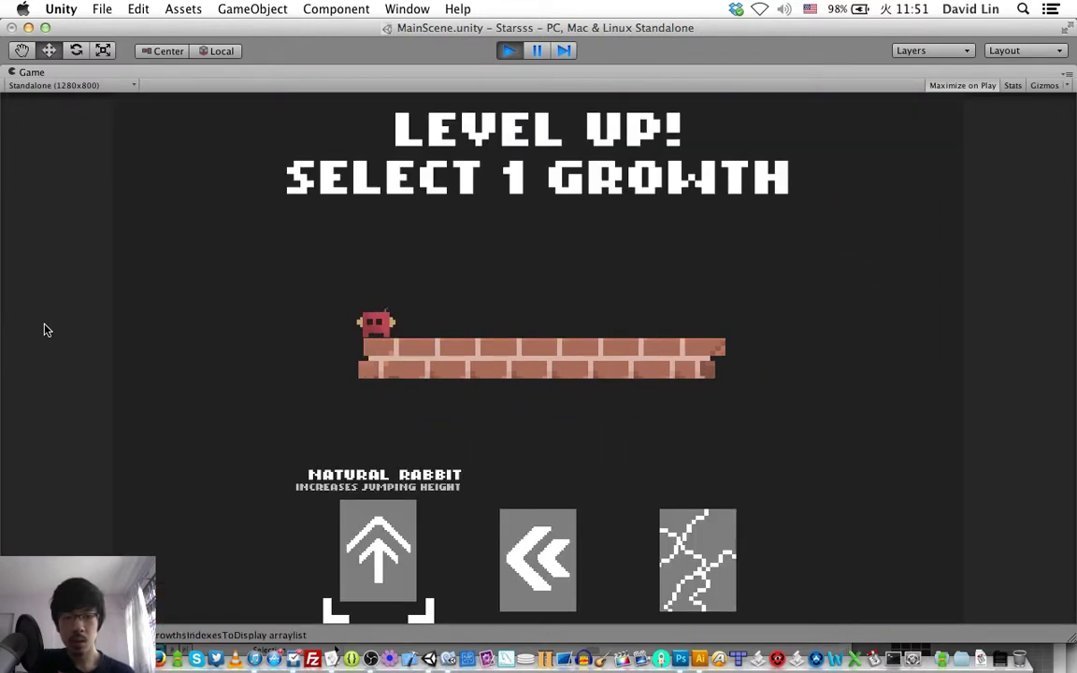
key("Right")
key("Right")
key("Left")
key("Left")
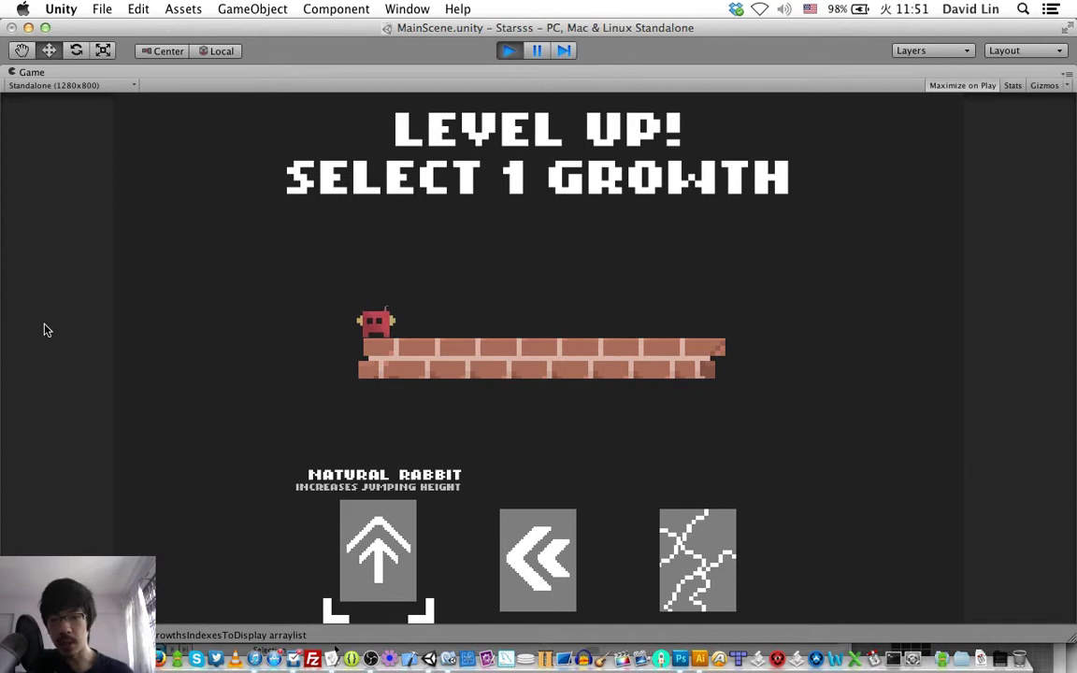
key("Return")
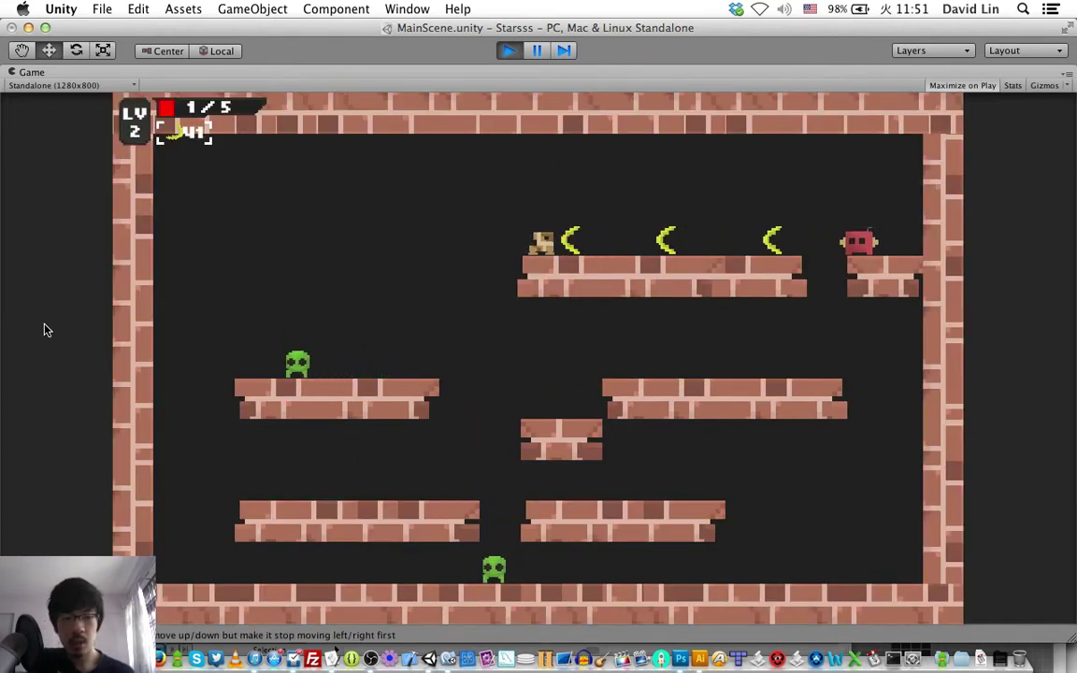
Move around the new arena's platforms, collect the star and defeat the green enemy.
key("Left")
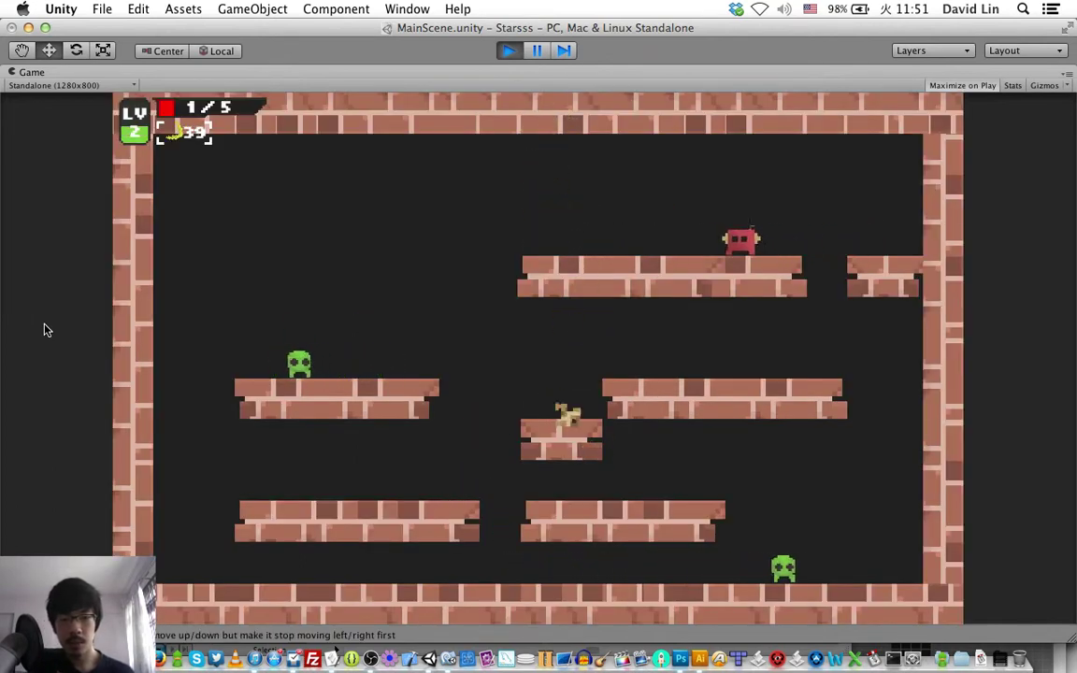
key("Left")
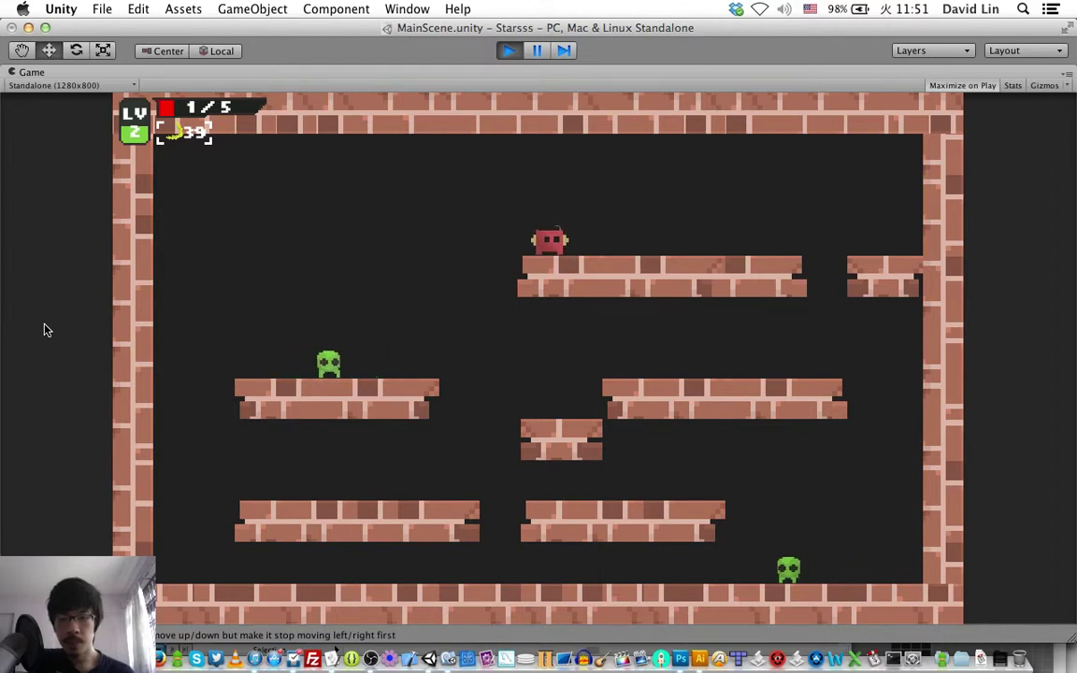
key("Right")
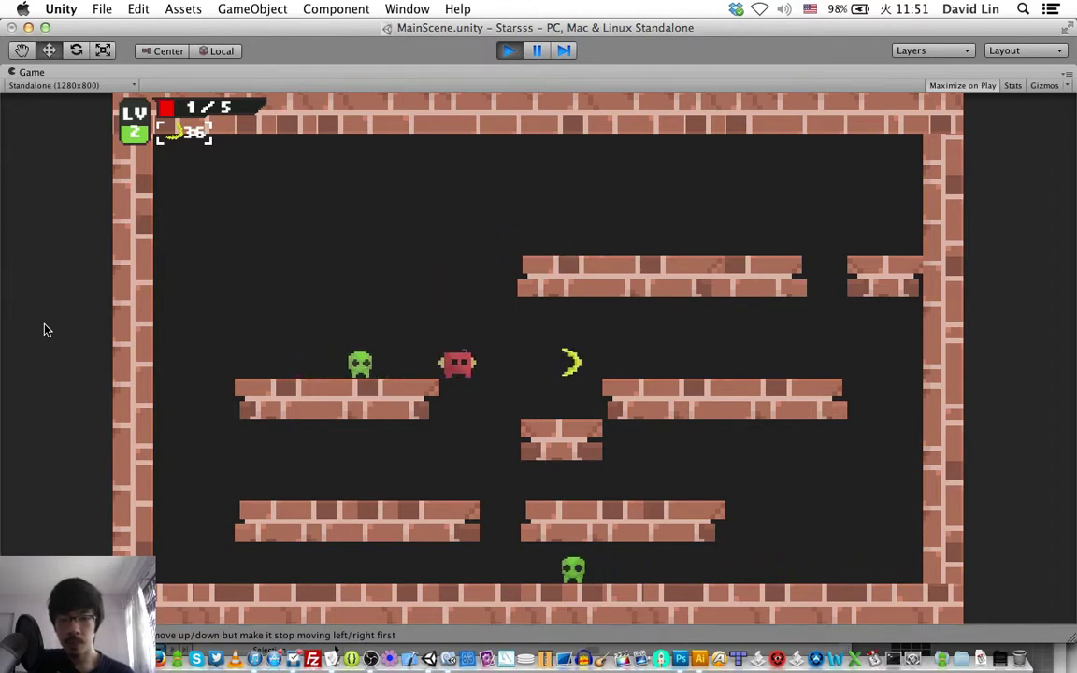
key("Left")
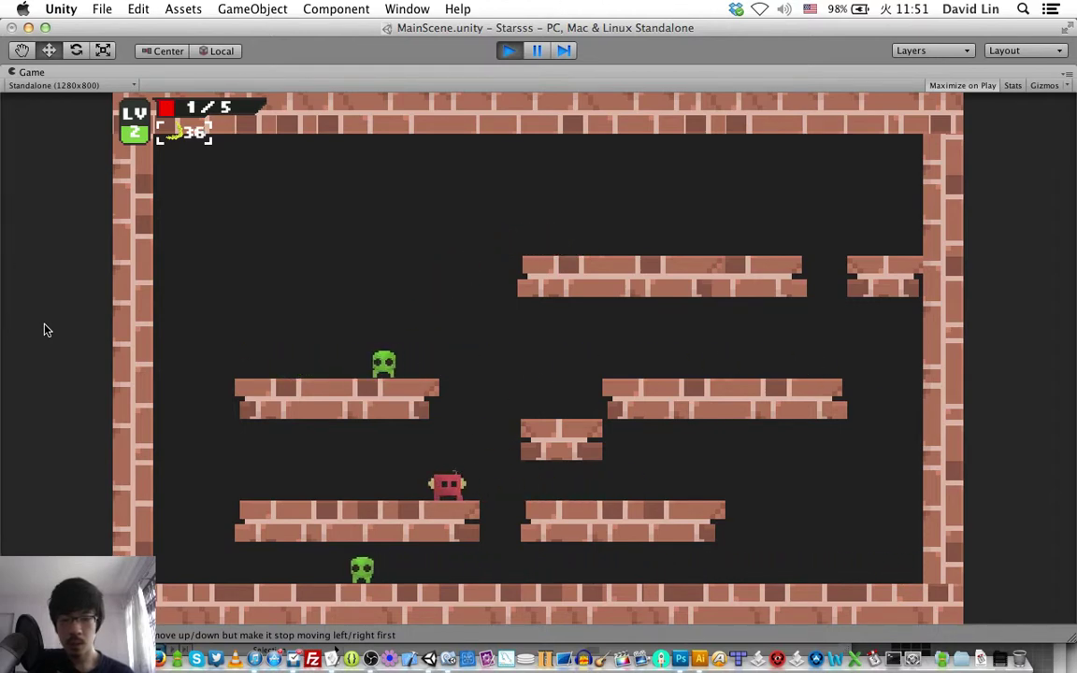
key("Right")
key("Left")
key("Right")
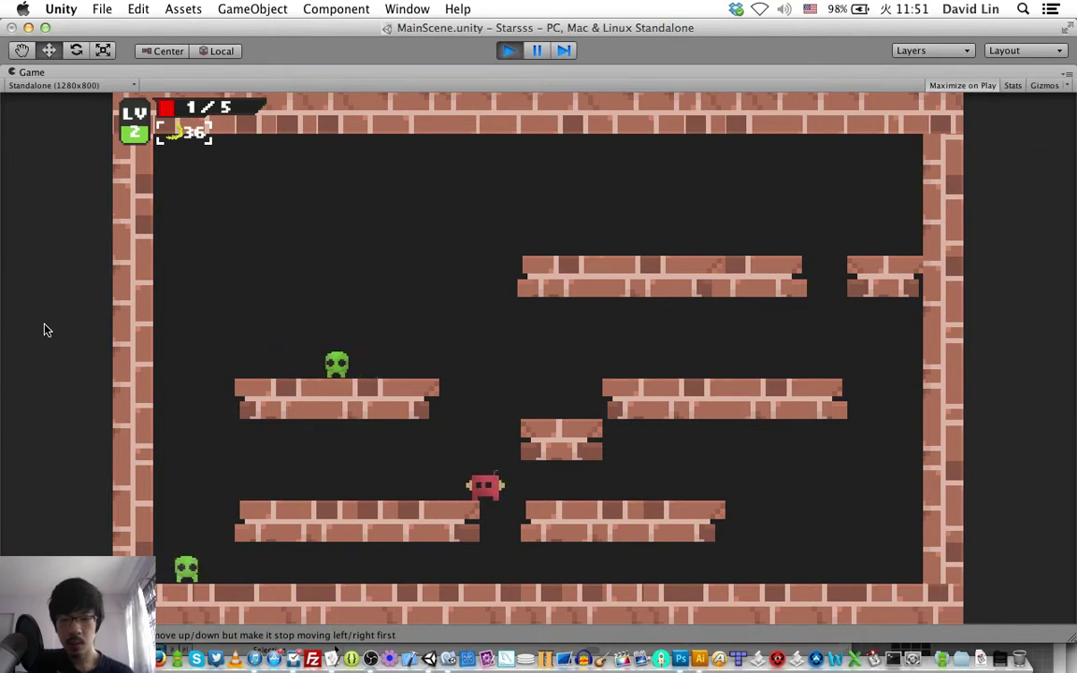
key("Up")
key("Up")
key("Left")
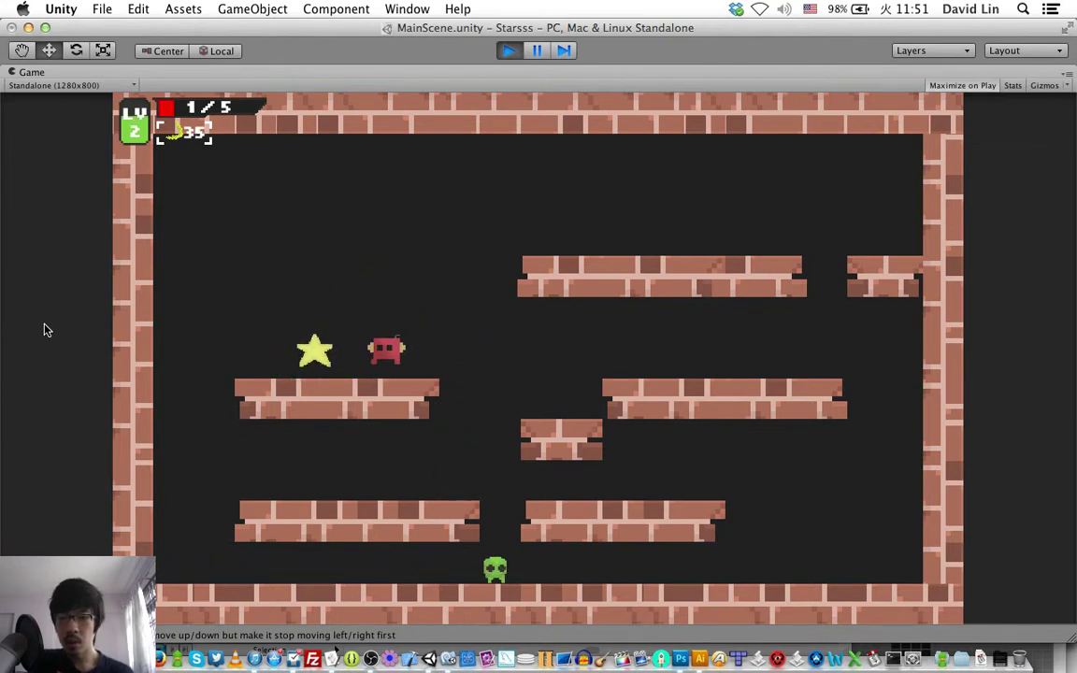
key("Left")
key("Right")
key("Left")
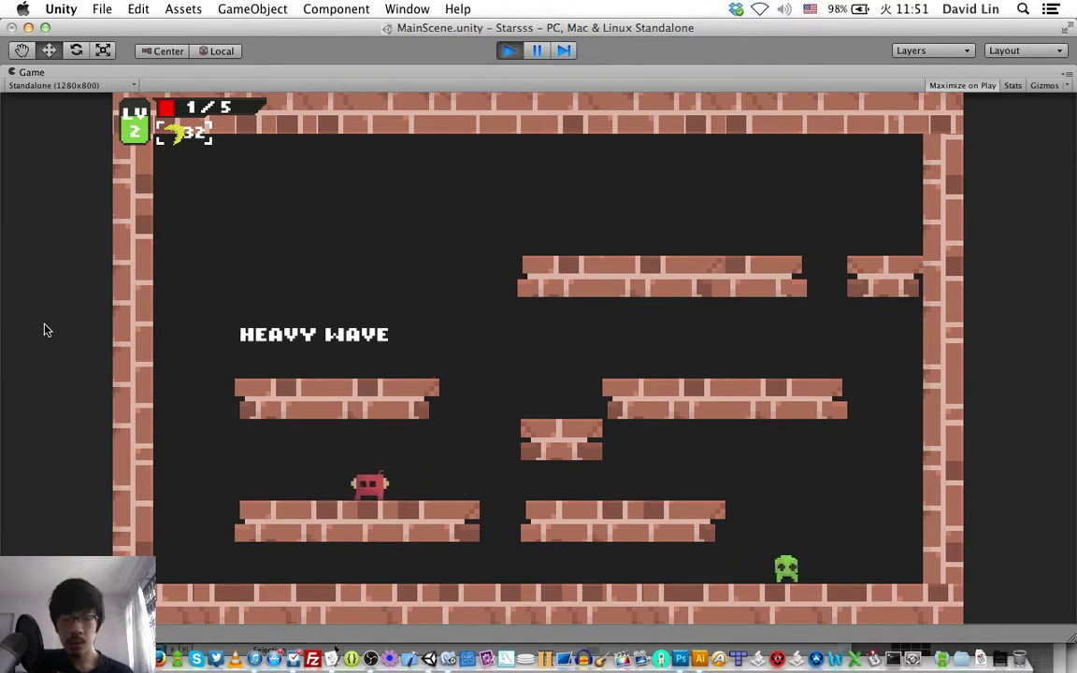
key("Right")
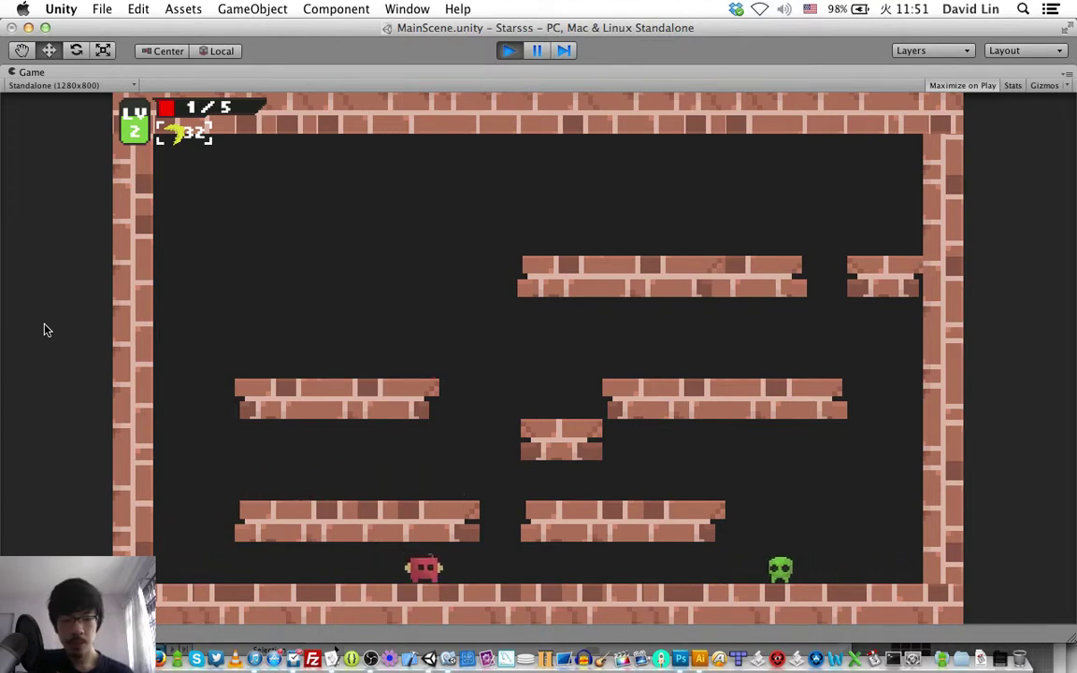
key("Left")
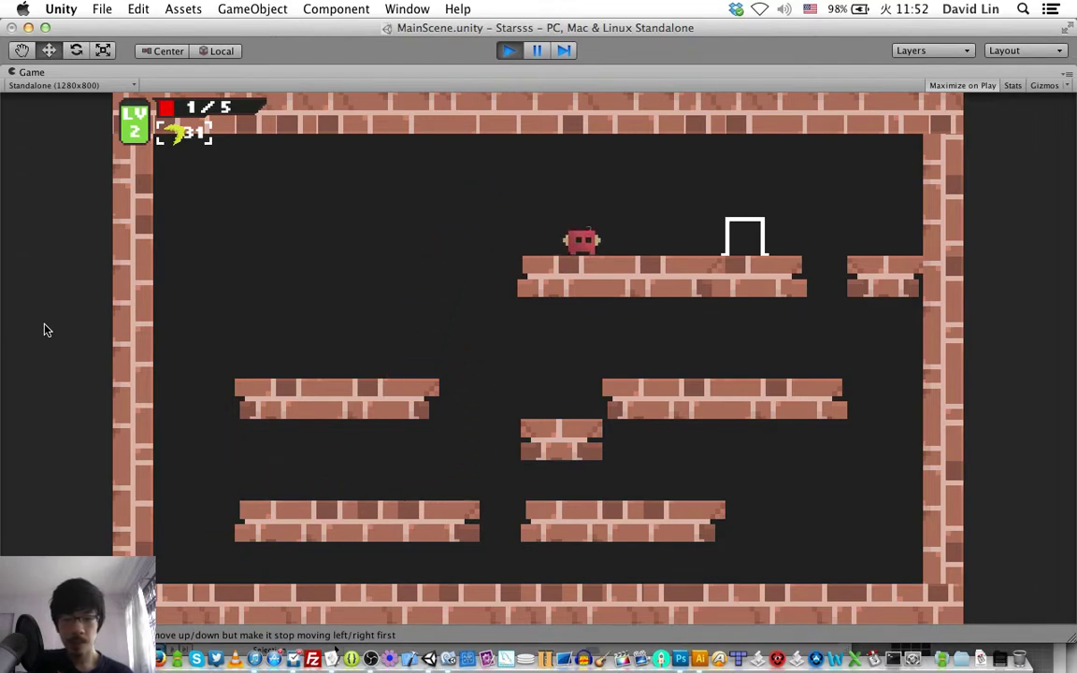
Move into the next room and throw bananas at the tan and green enemies.
key("Right")
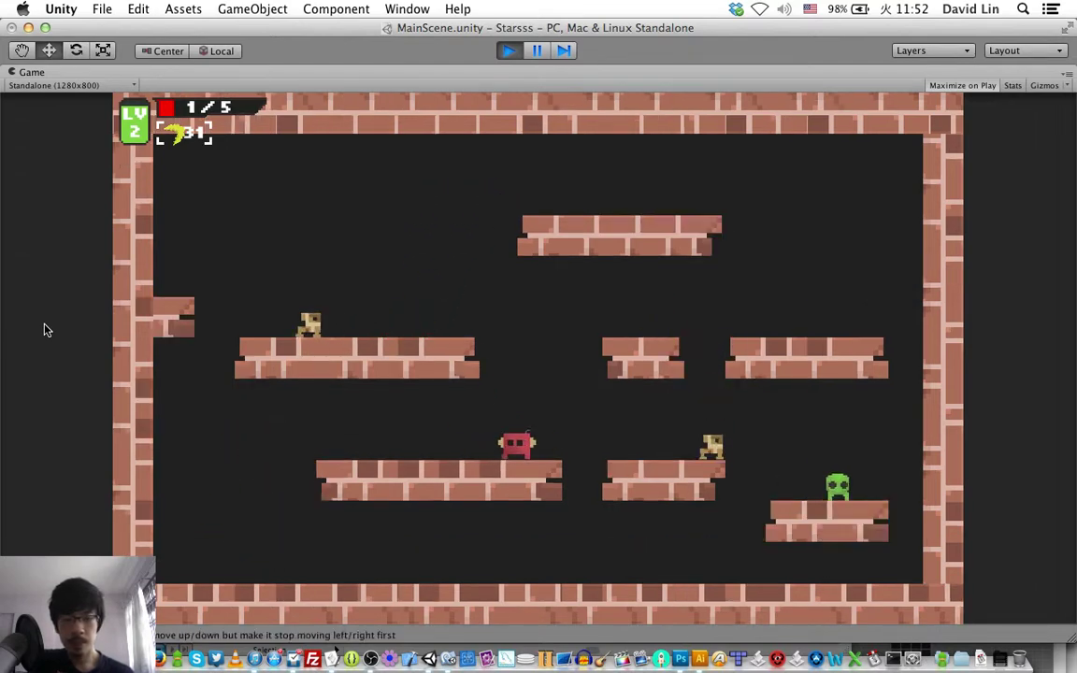
key("Left")
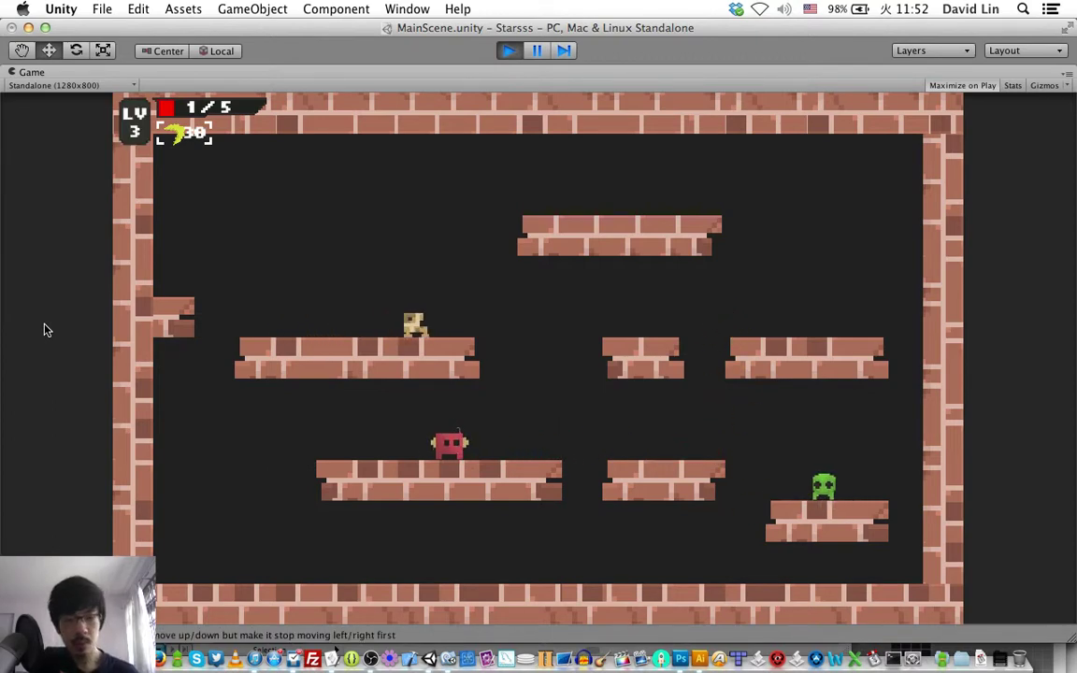
key("Right")
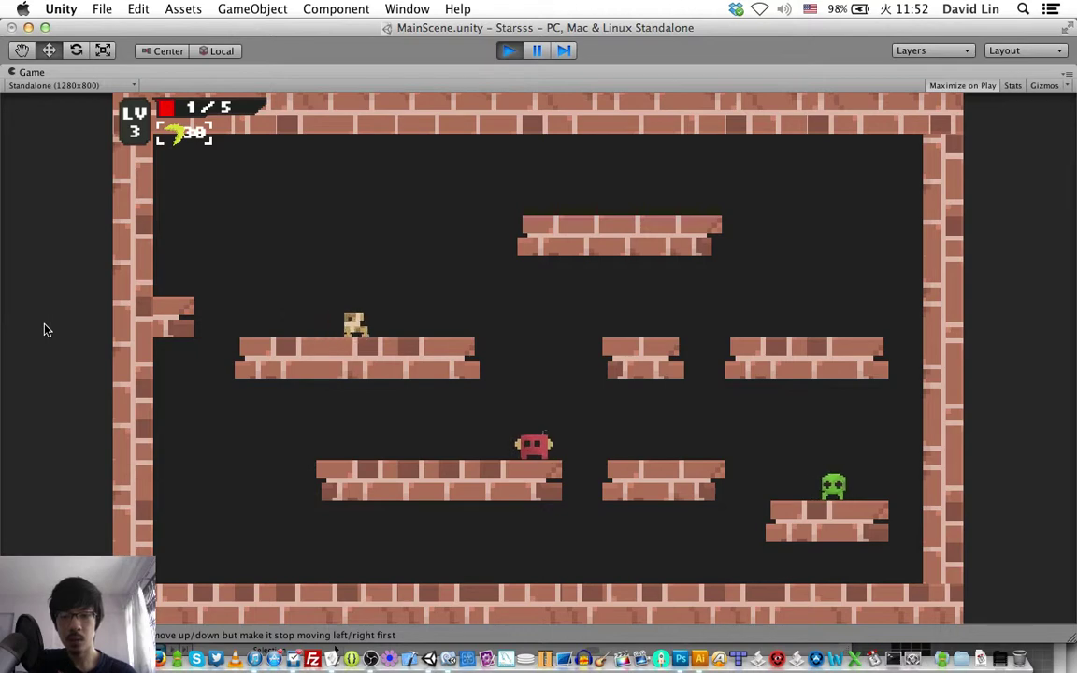
key("Up")
key("space")
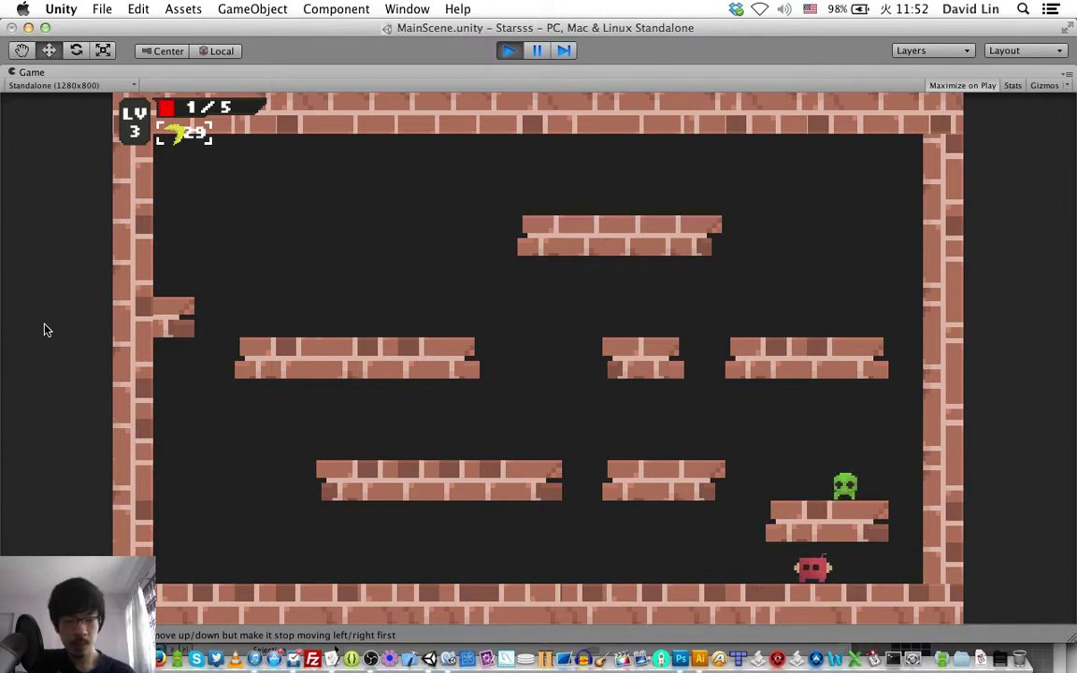
key("Left")
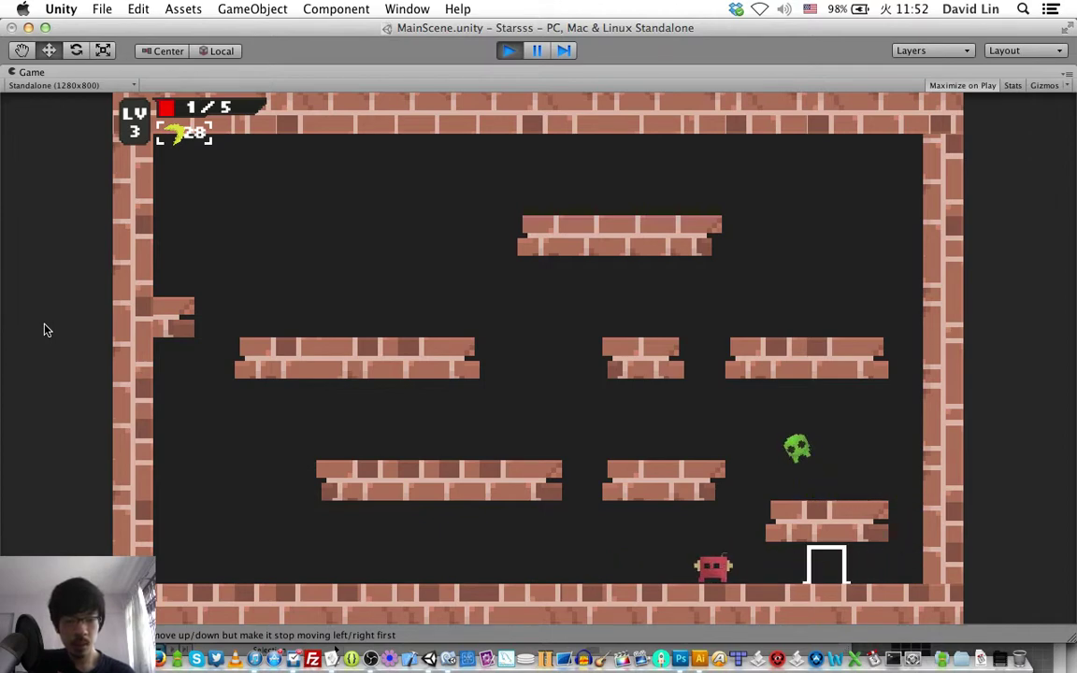
key("Left")
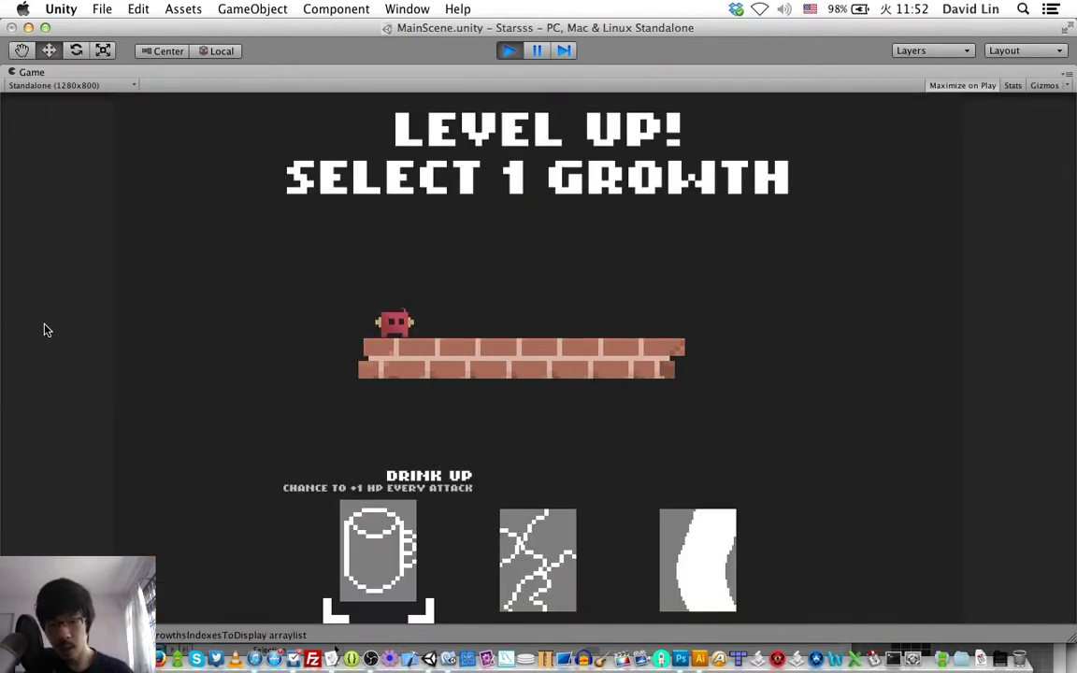
Compare Drink Up, Accidental Reflexes and Thick Skin, then confirm Drink Up.
key("Right")
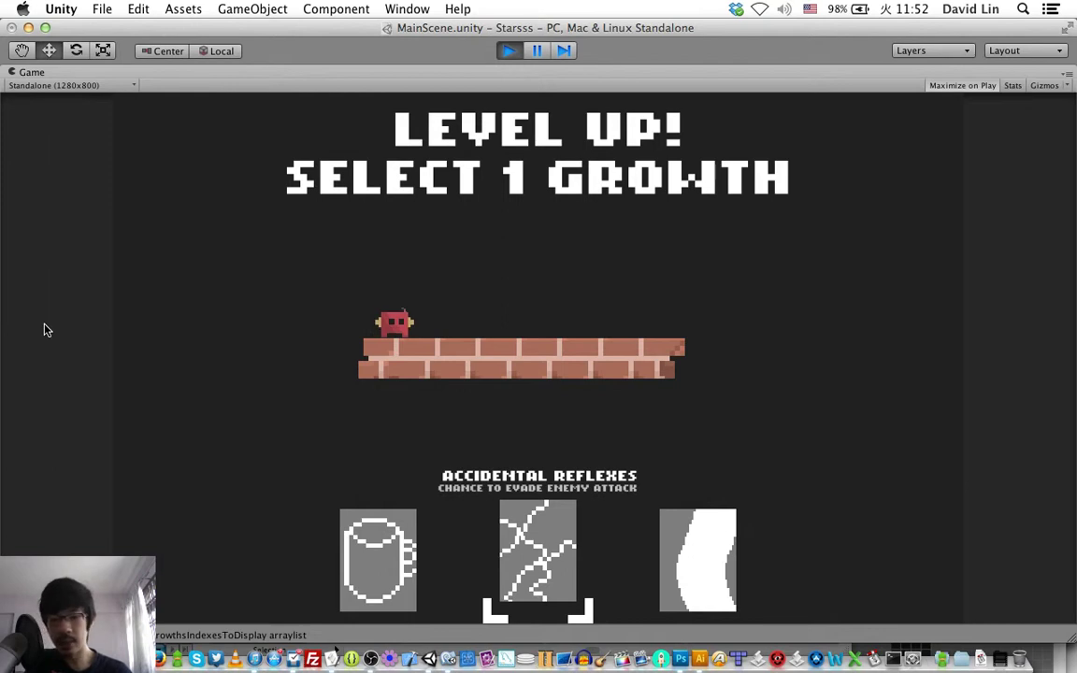
key("Right")
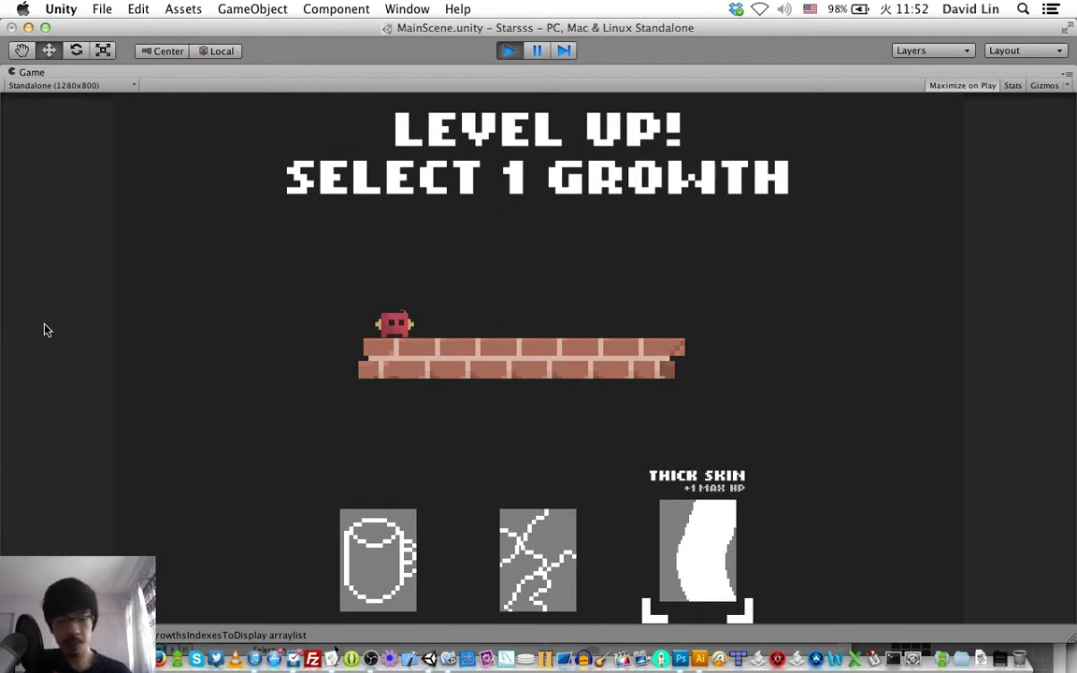
key("Left")
key("Left")
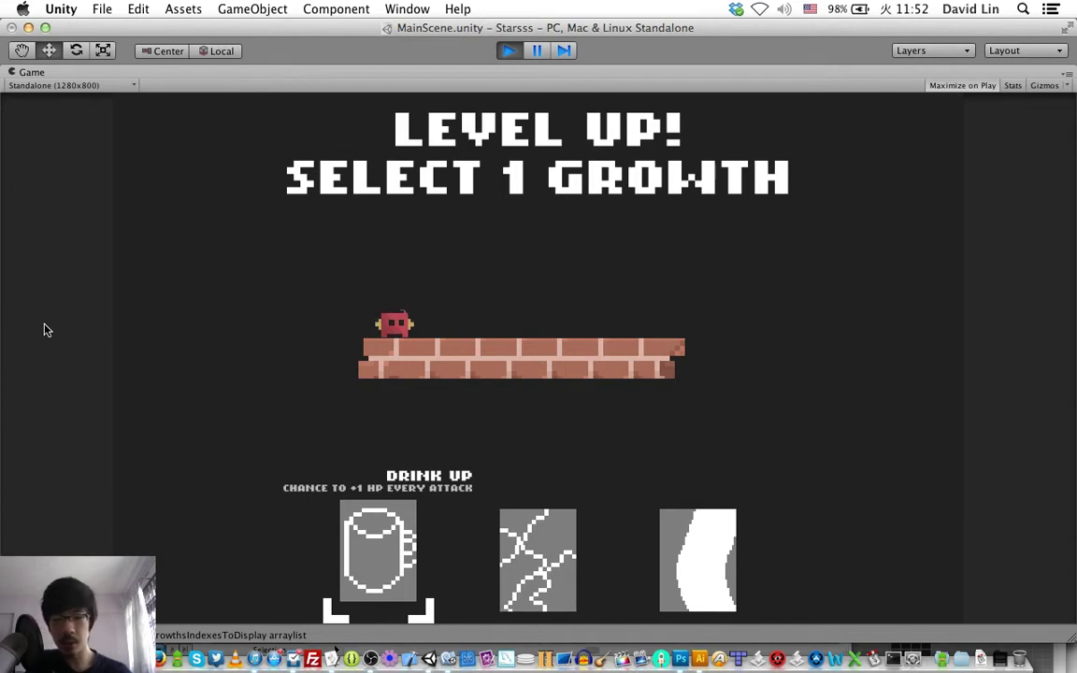
key("Right")
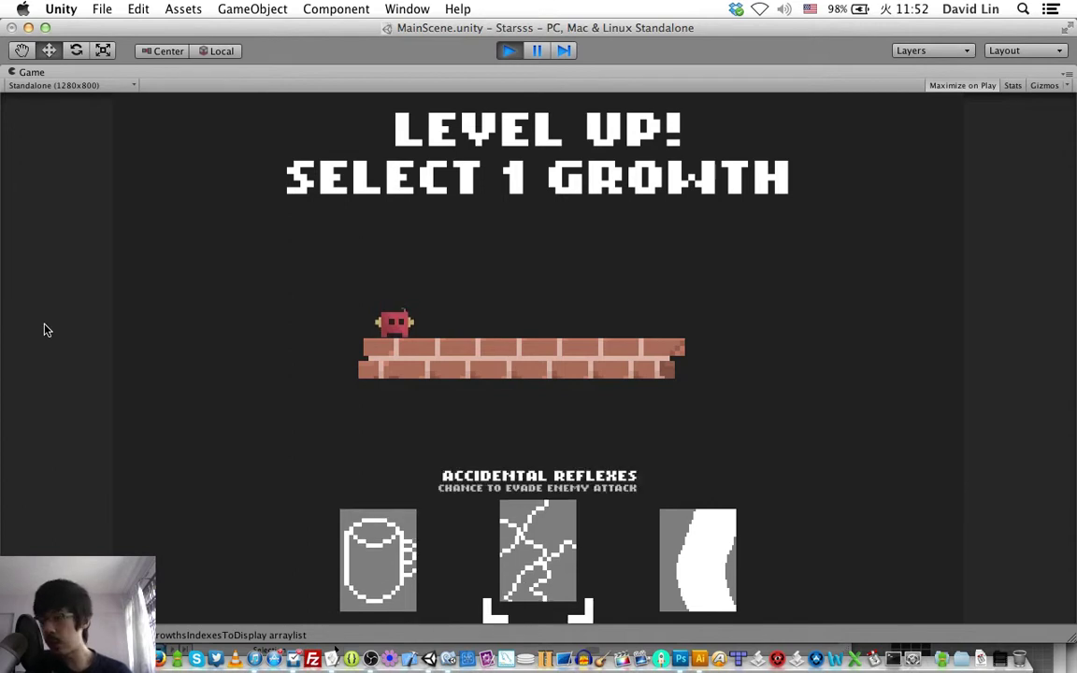
key("Left")
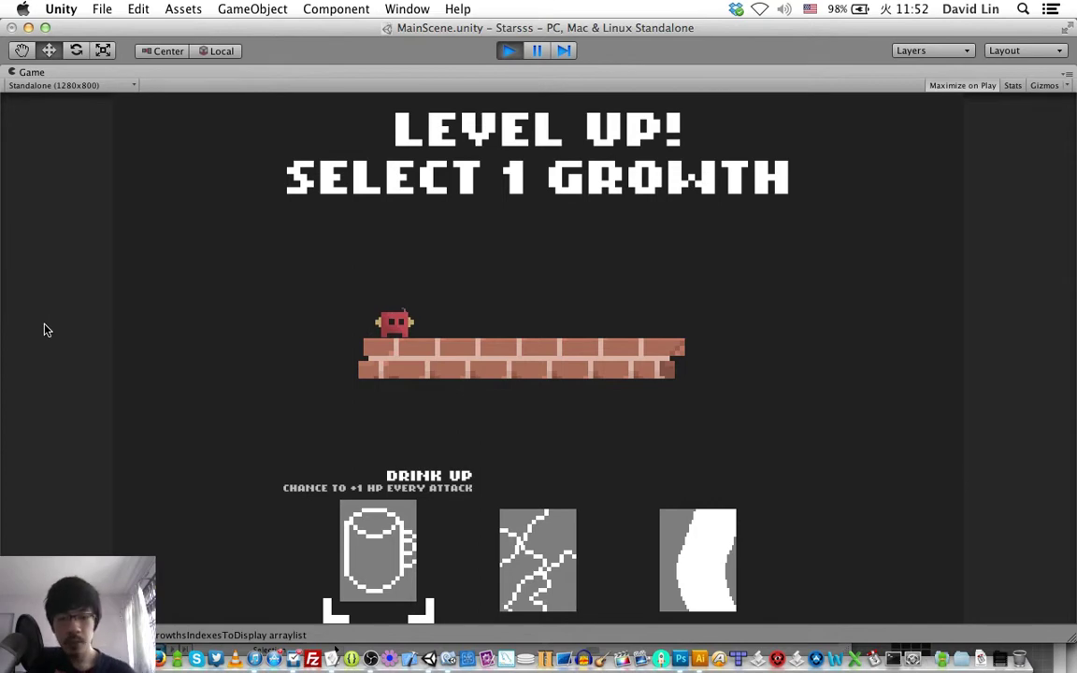
key("Return")
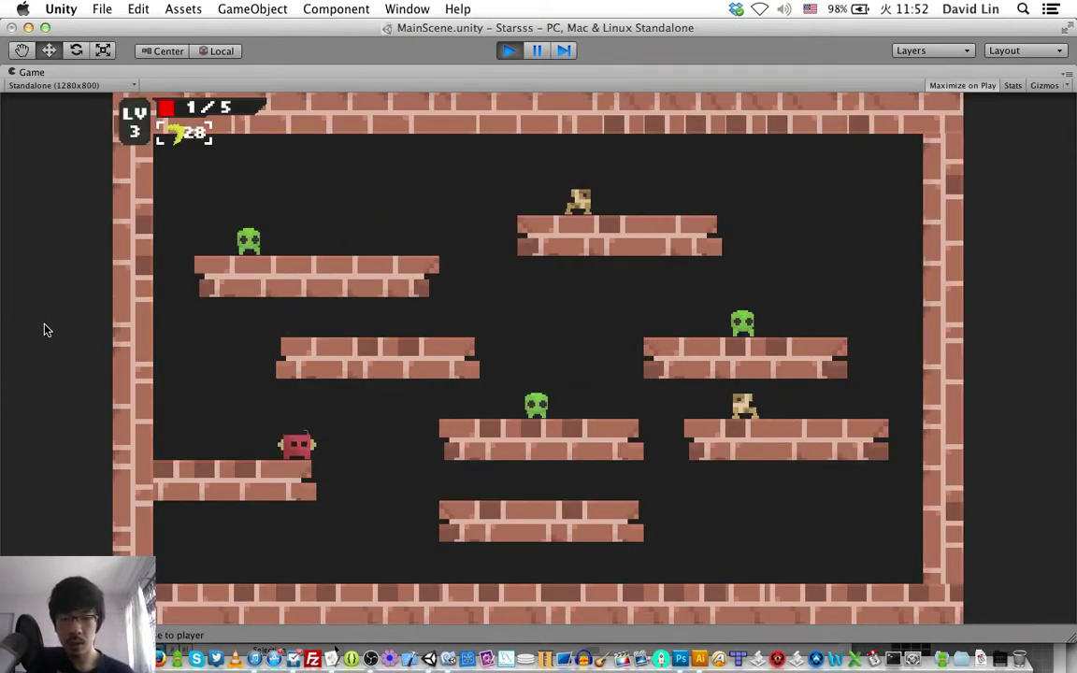
Drop to the floor and climb onto the lower-left and middle-left platforms.
key("Left")
key("Right")
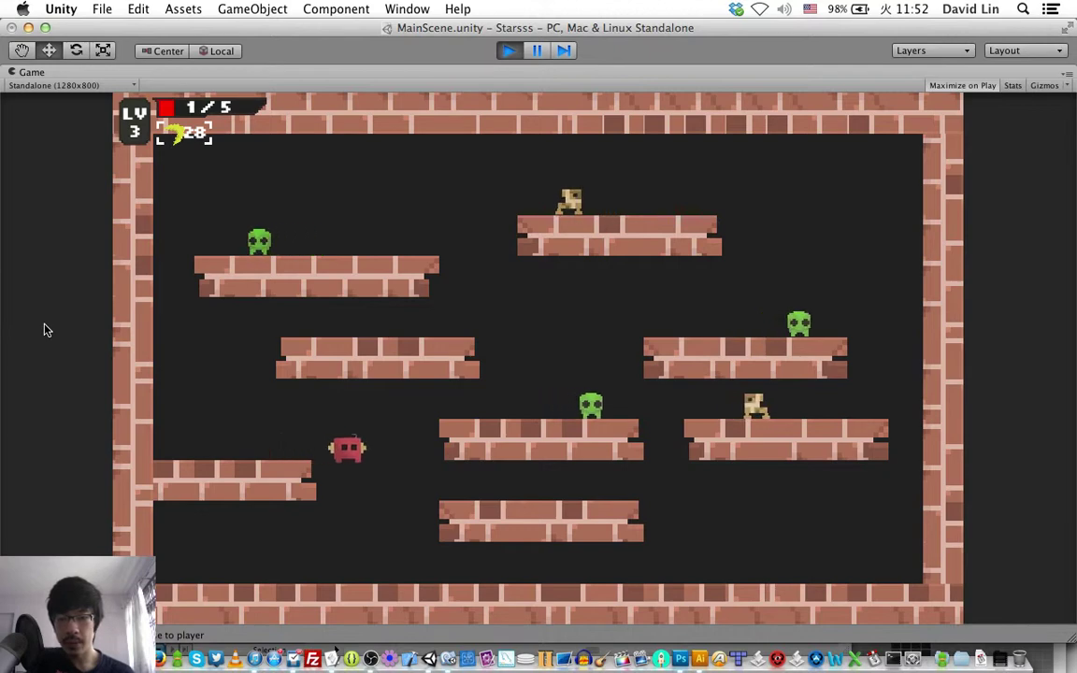
key("Left")
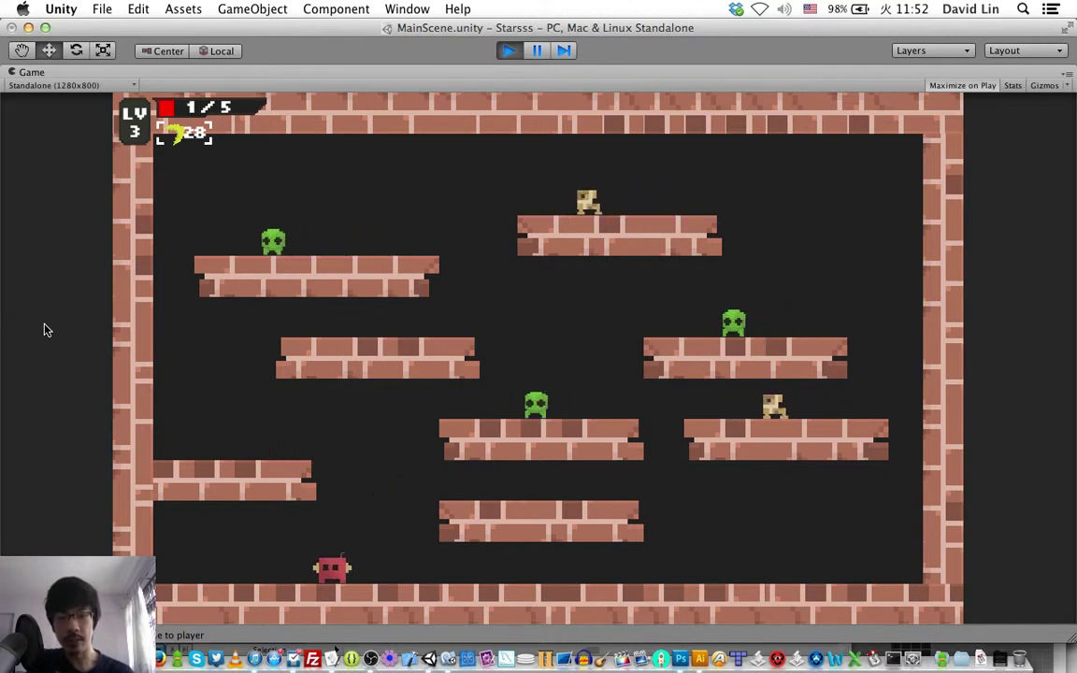
key("Up")
key("Left")
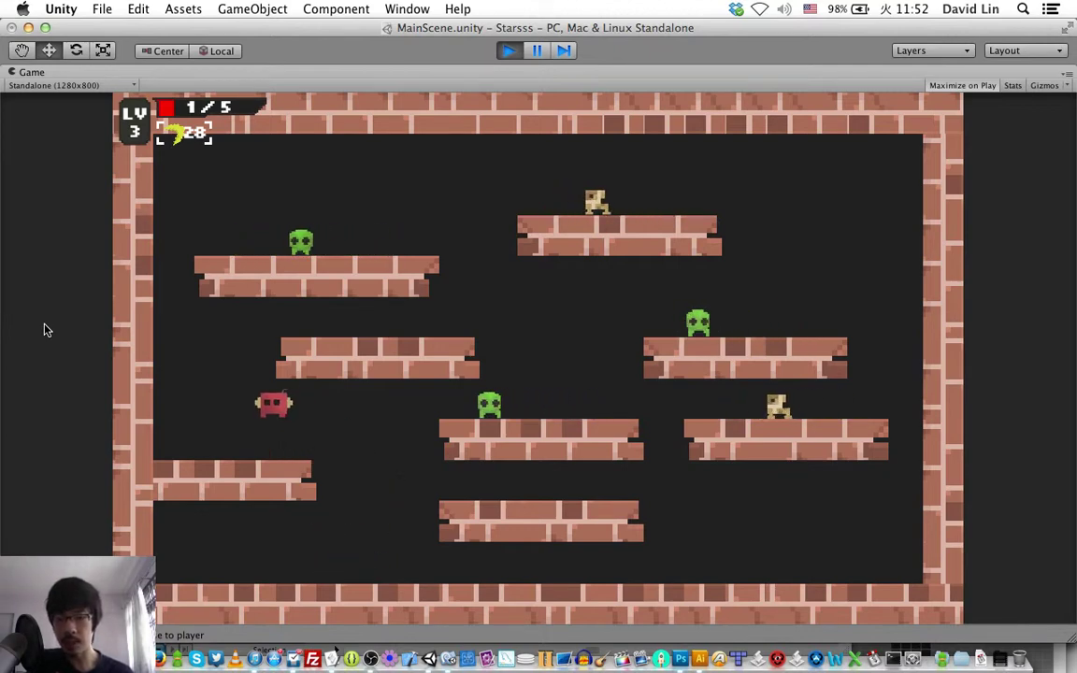
key("Right")
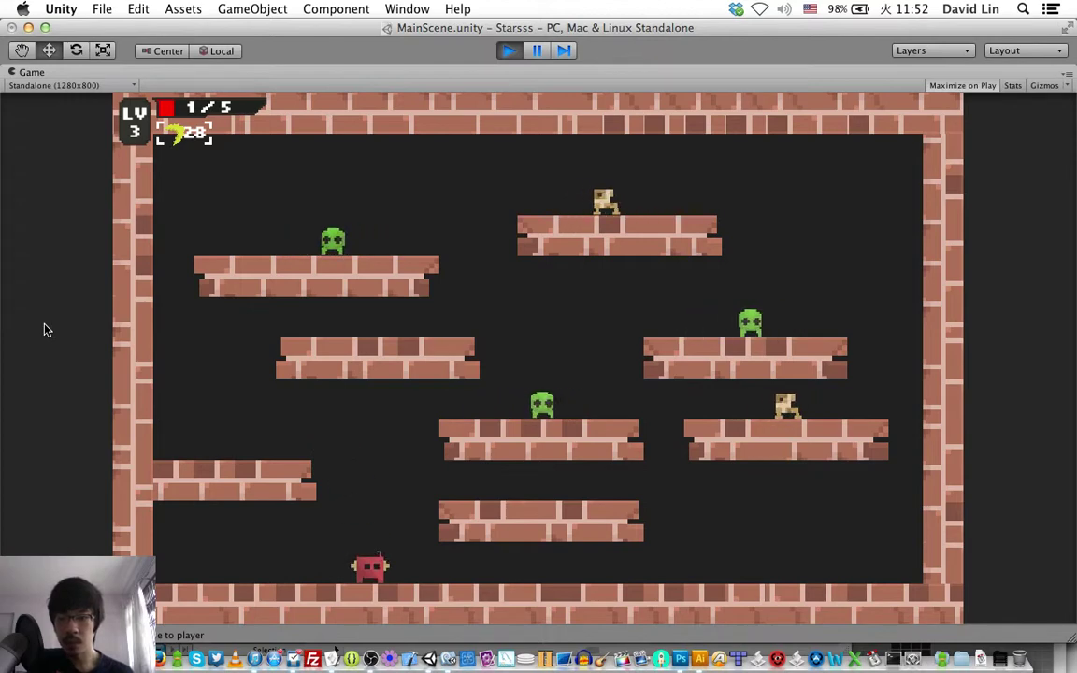
key("Up")
key("Left")
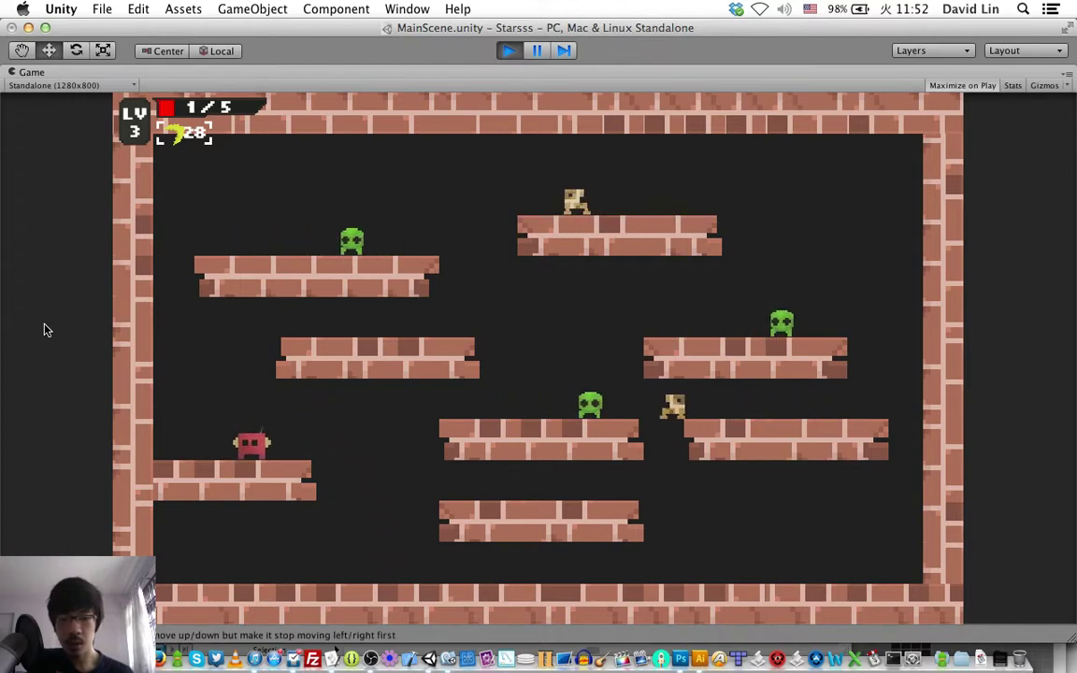
key("Left")
key("Up")
key("Right")
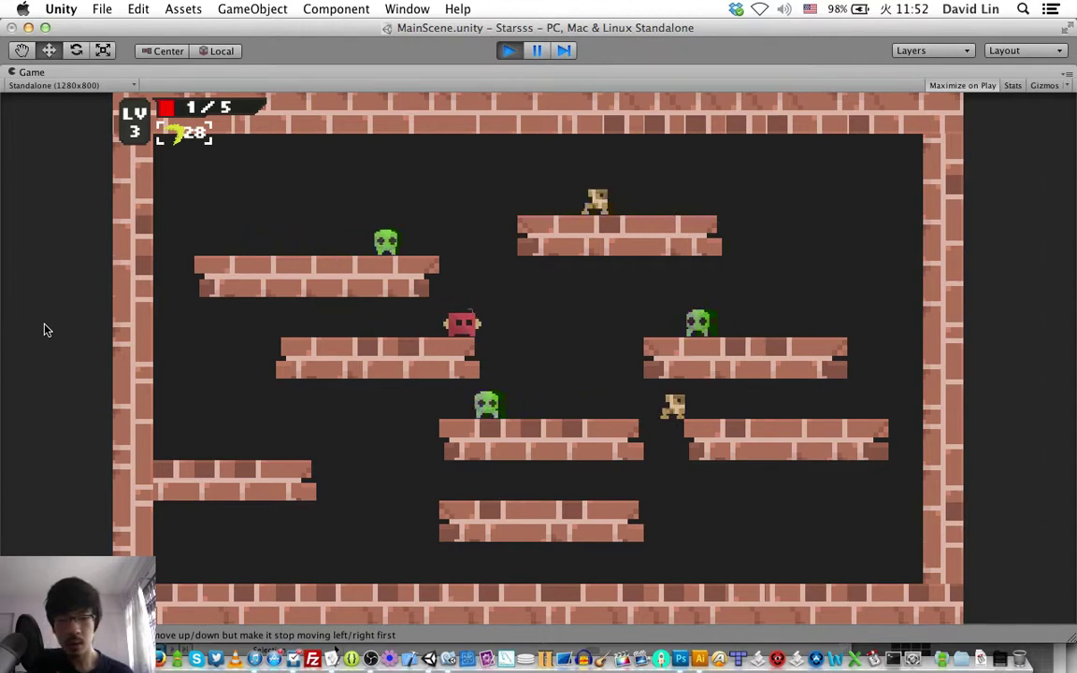
Jump up to the upper-left platform, play until game over, then stop Play mode.
key("Up")
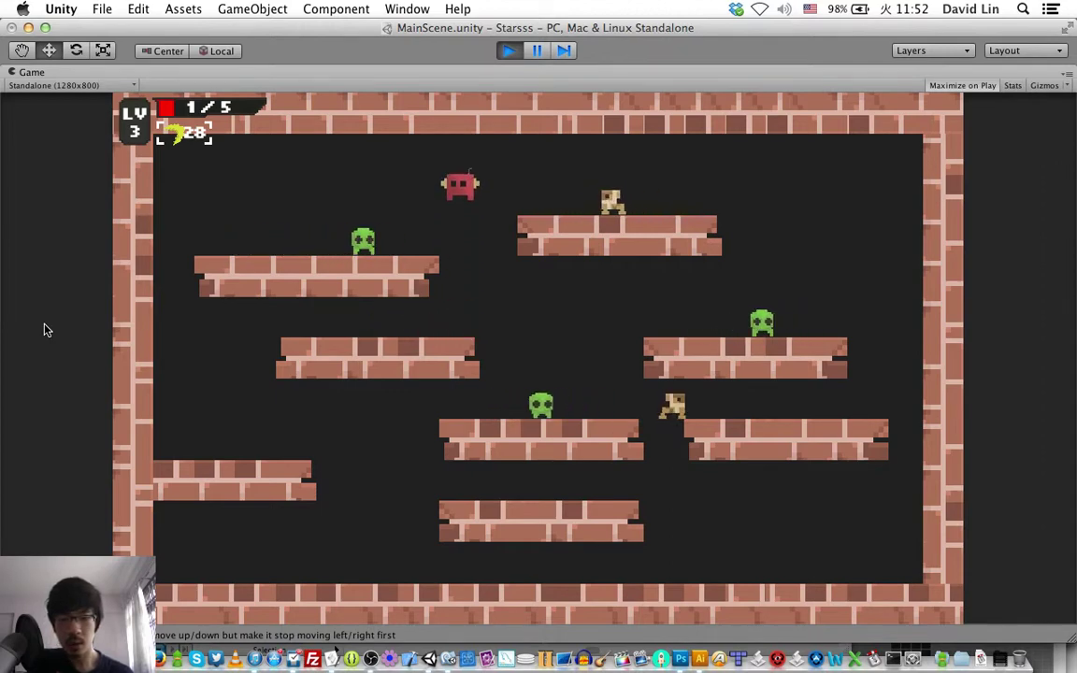
key("Up")
key("Left")
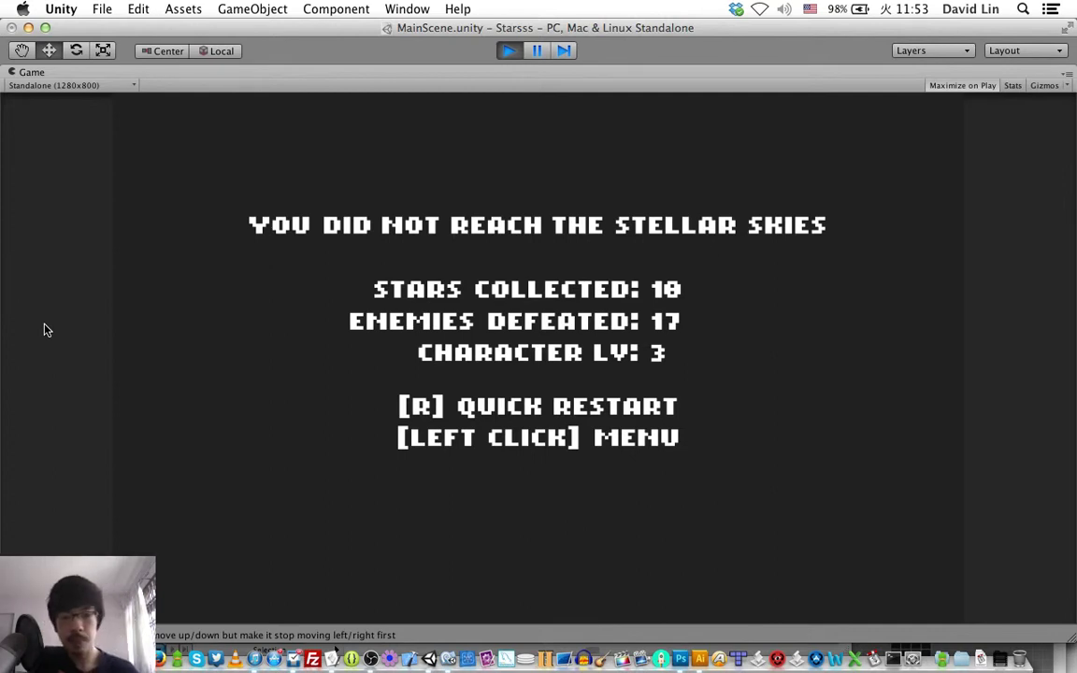
key("super+p")
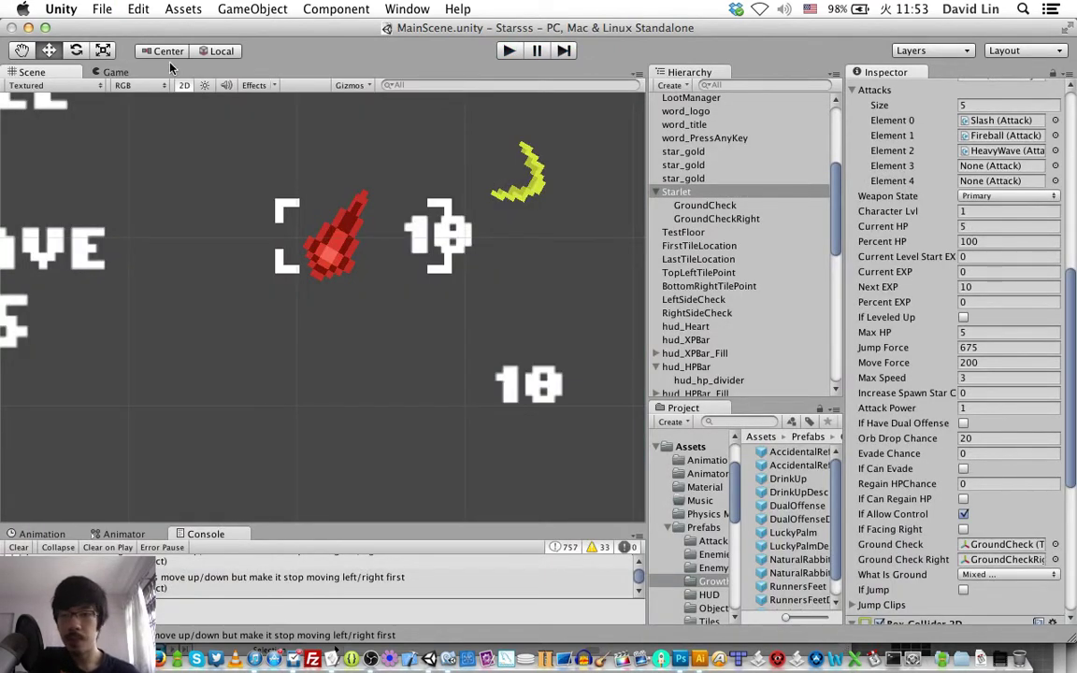
Switch to the Game view, enter Play mode and start from the STARSSS title screen.
left_click(114, 73)
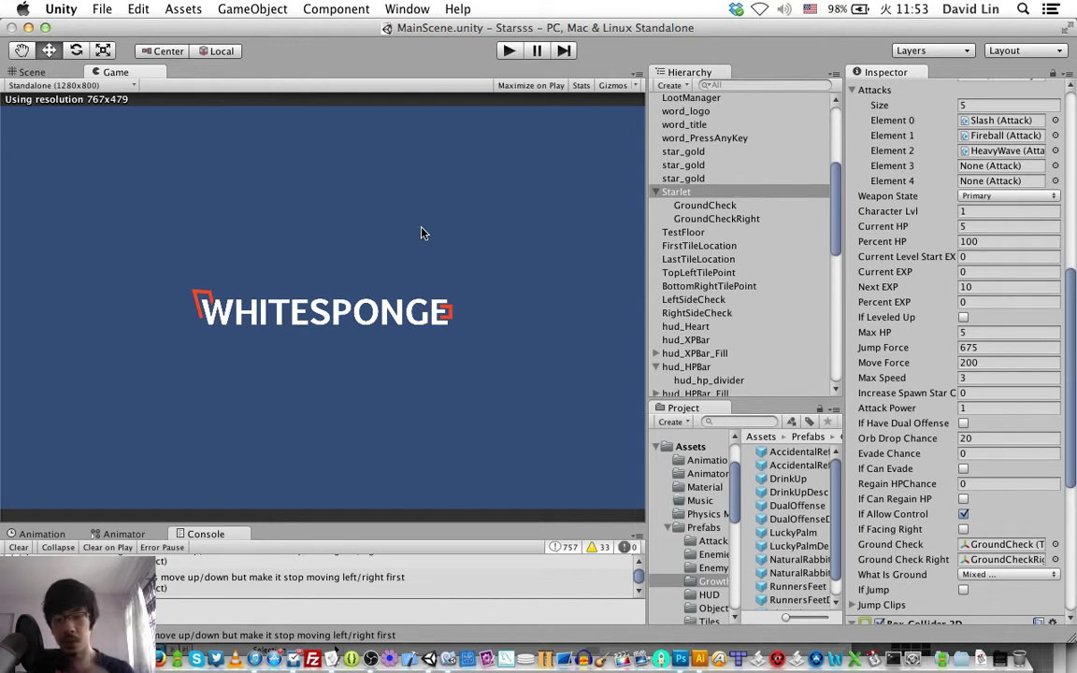
key("super+p")
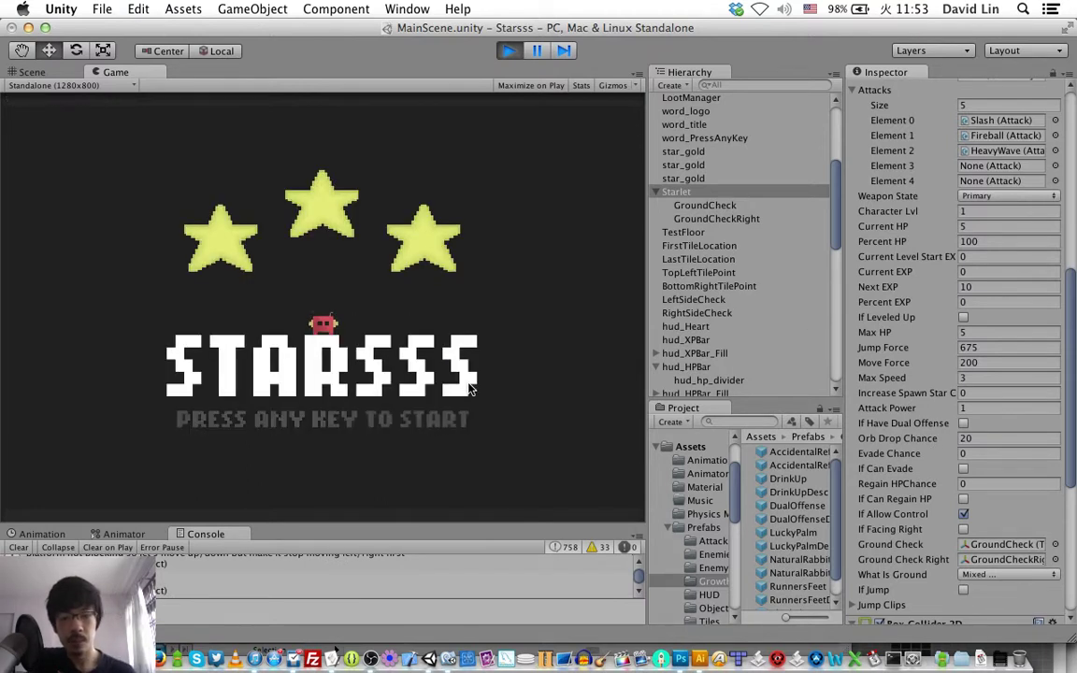
left_click(470, 389)
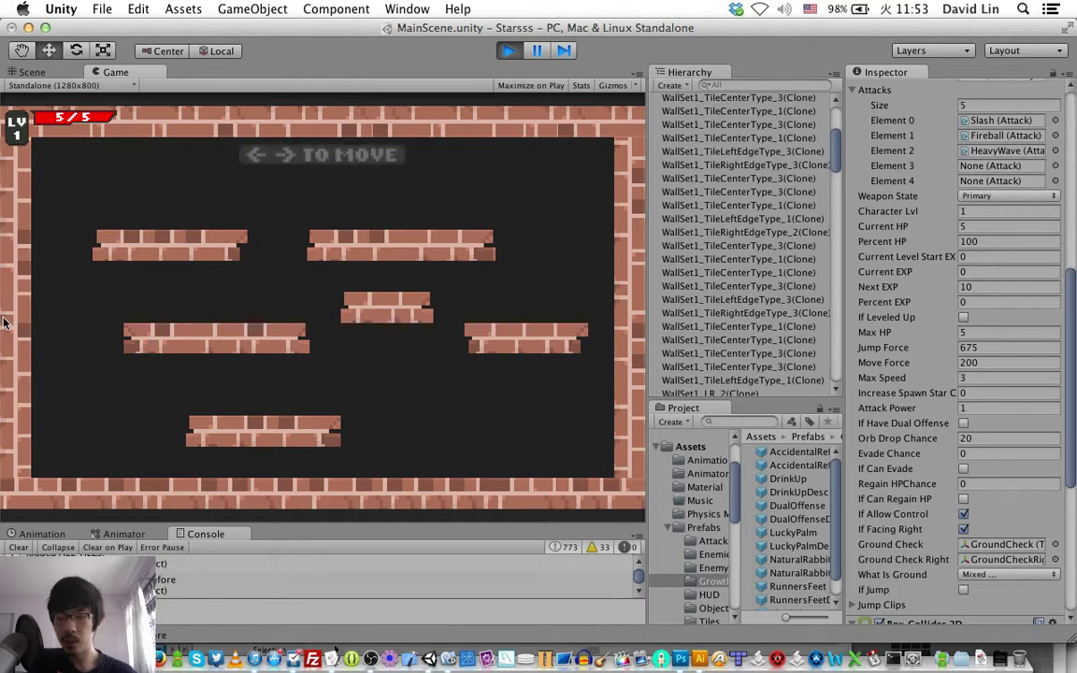
Jump between the middle-left and bottom platforms, moving the player back and forth.
key("Right")
key("Left")
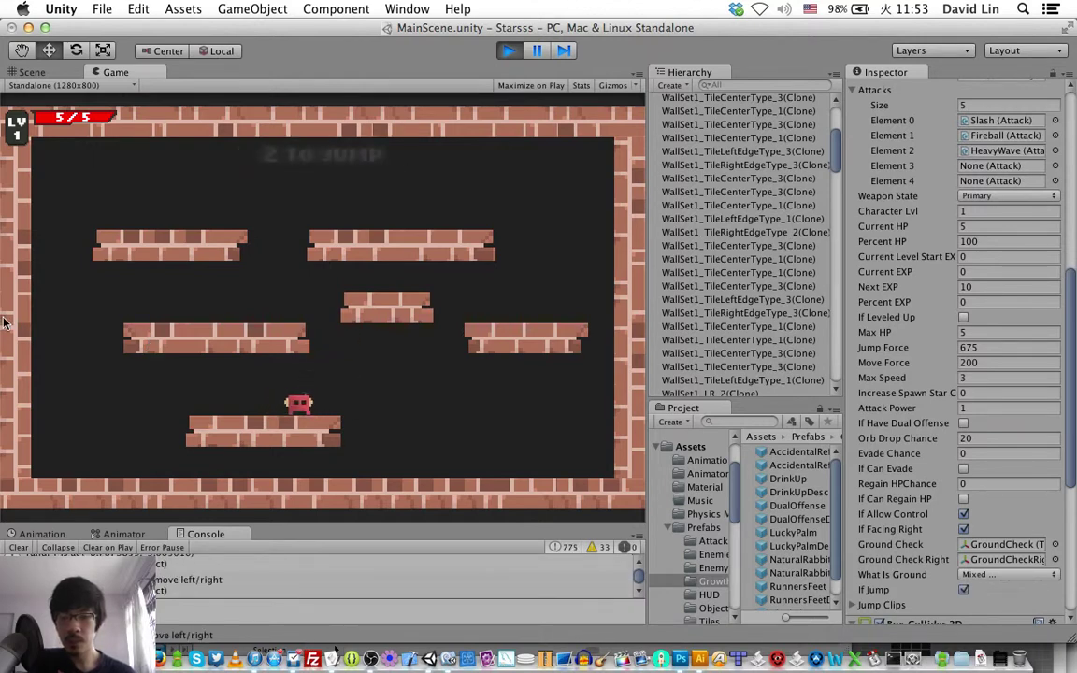
key("z")
key("Left")
key("Right")
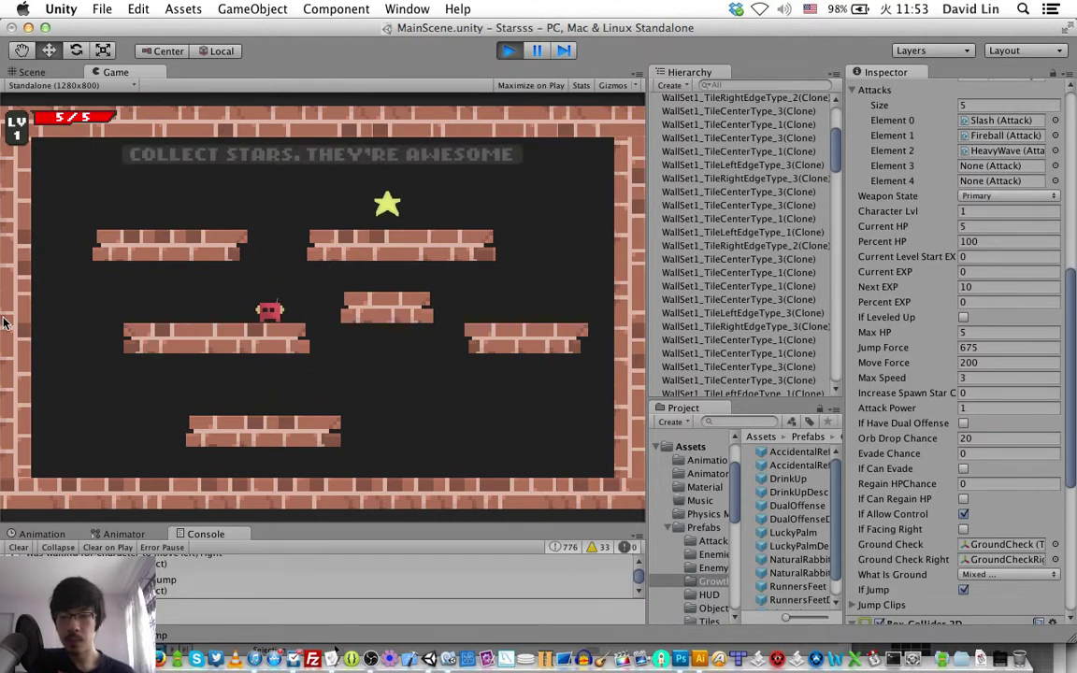
key("z")
key("Left")
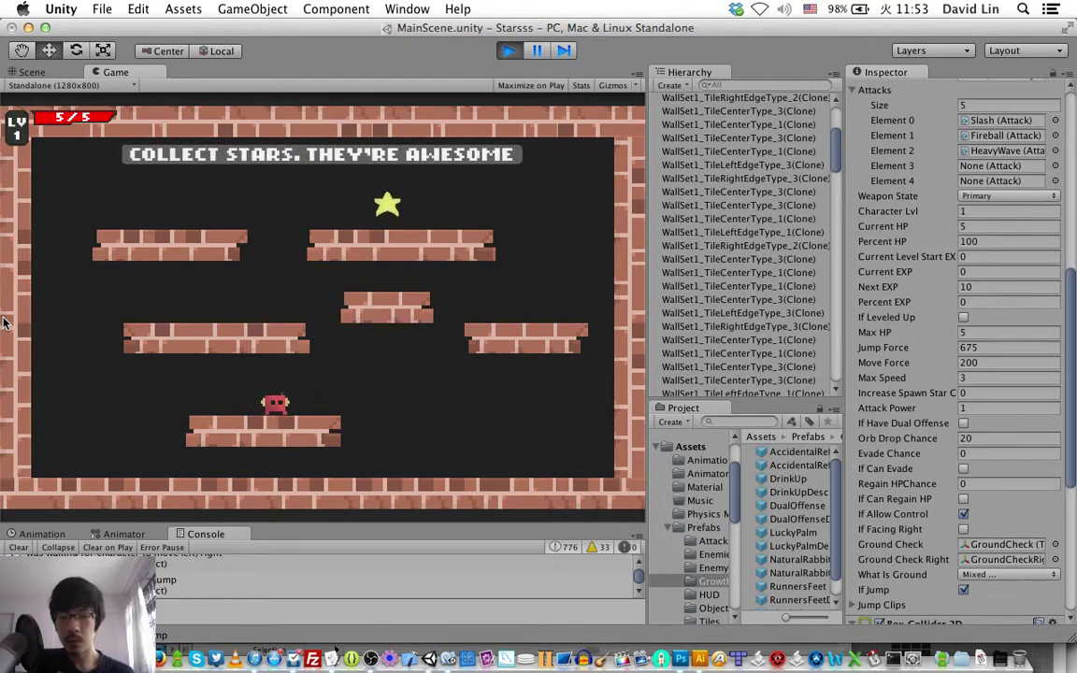
key("z")
key("Right")
key("Left")
key("Right")
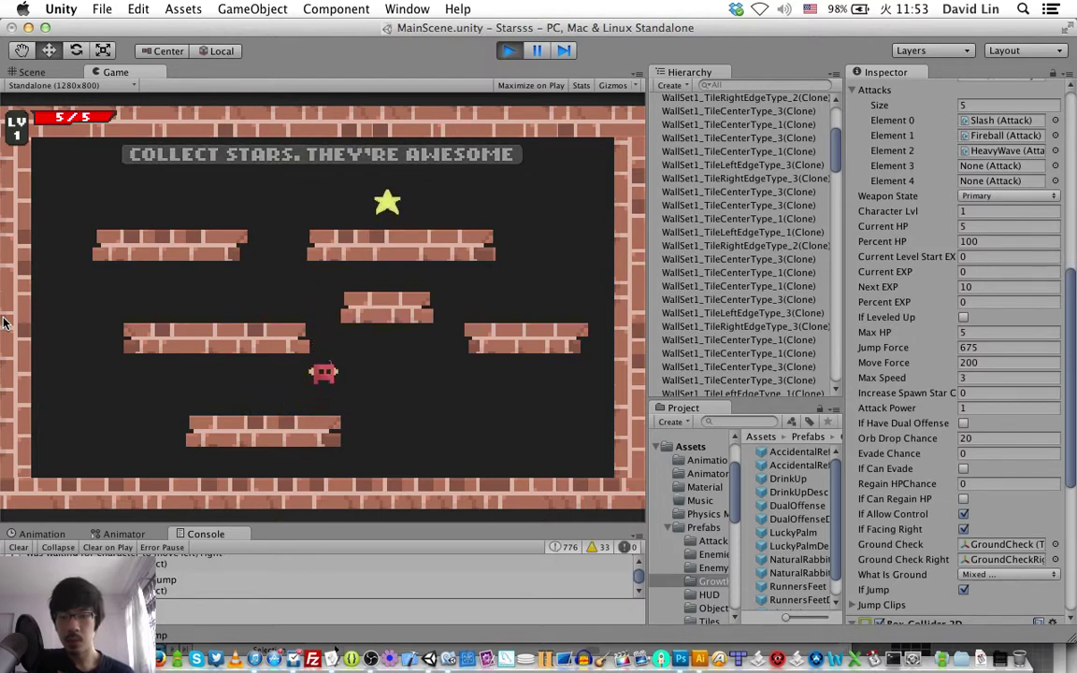
Climb to the top platform, collect the star, and fire the new weapon left.
key("z")
key("Left")
key("z")
key("Right")
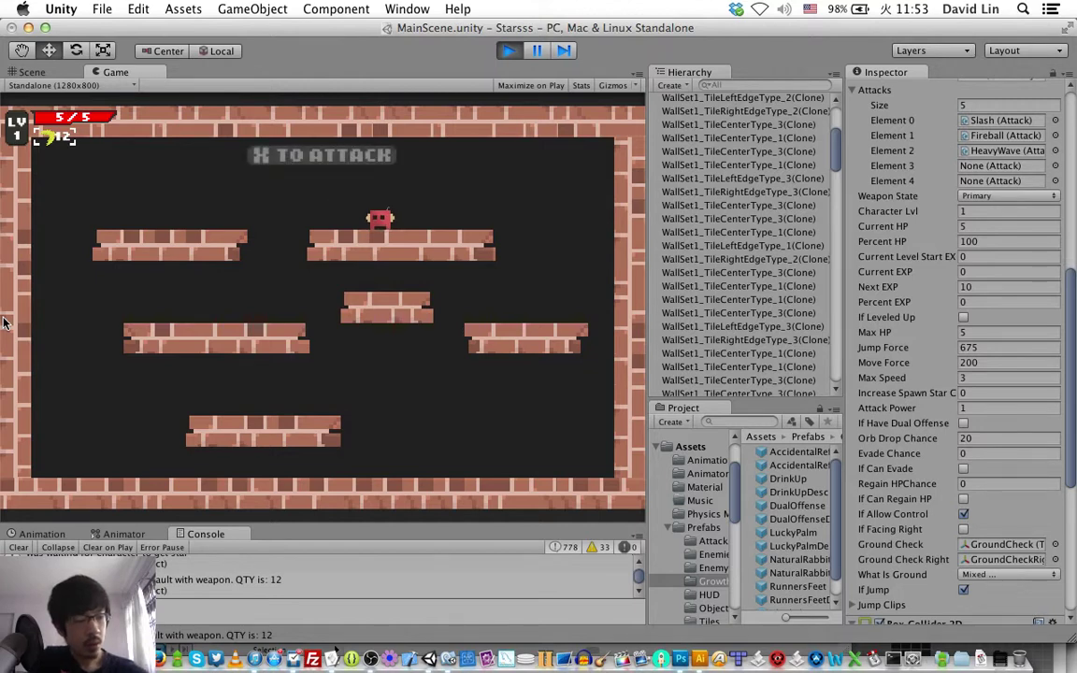
key("x")
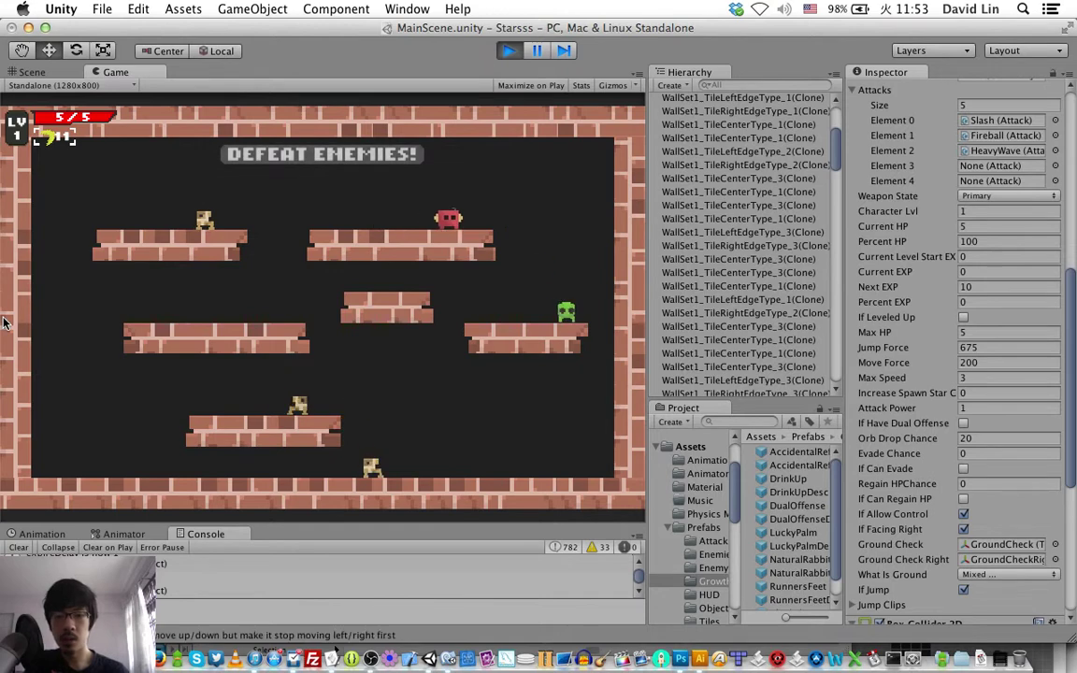
Shoot enemies while dropping to the lower platform and floor, grabbing a defeated enemy's weapon.
key("Right")
key("x")
key("Left")
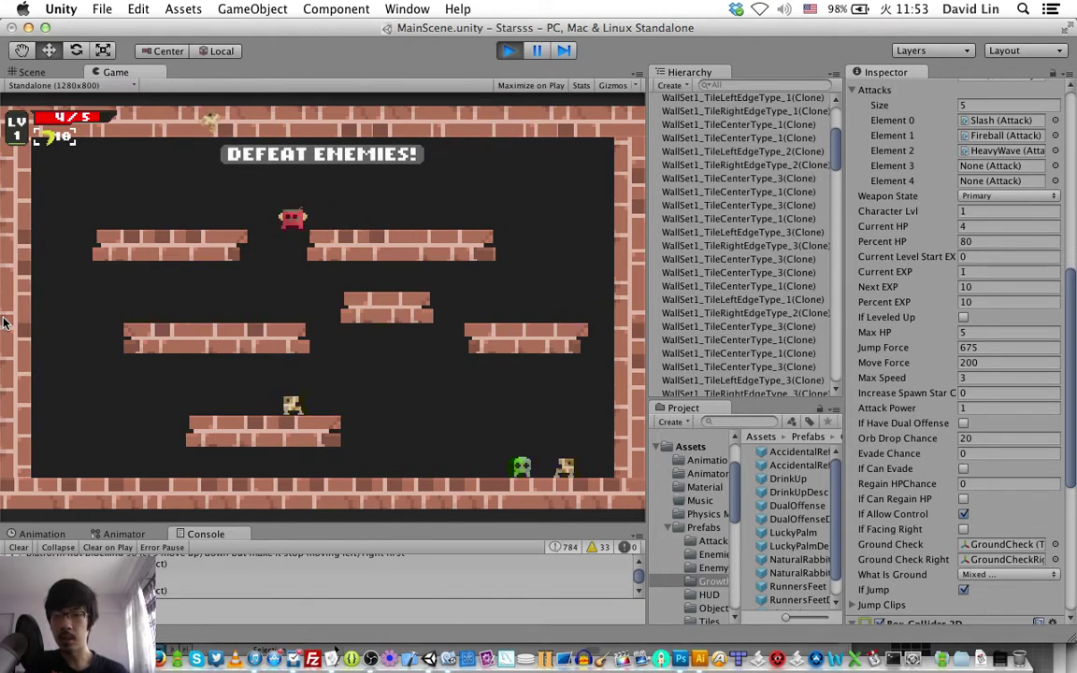
key("Right")
key("x")
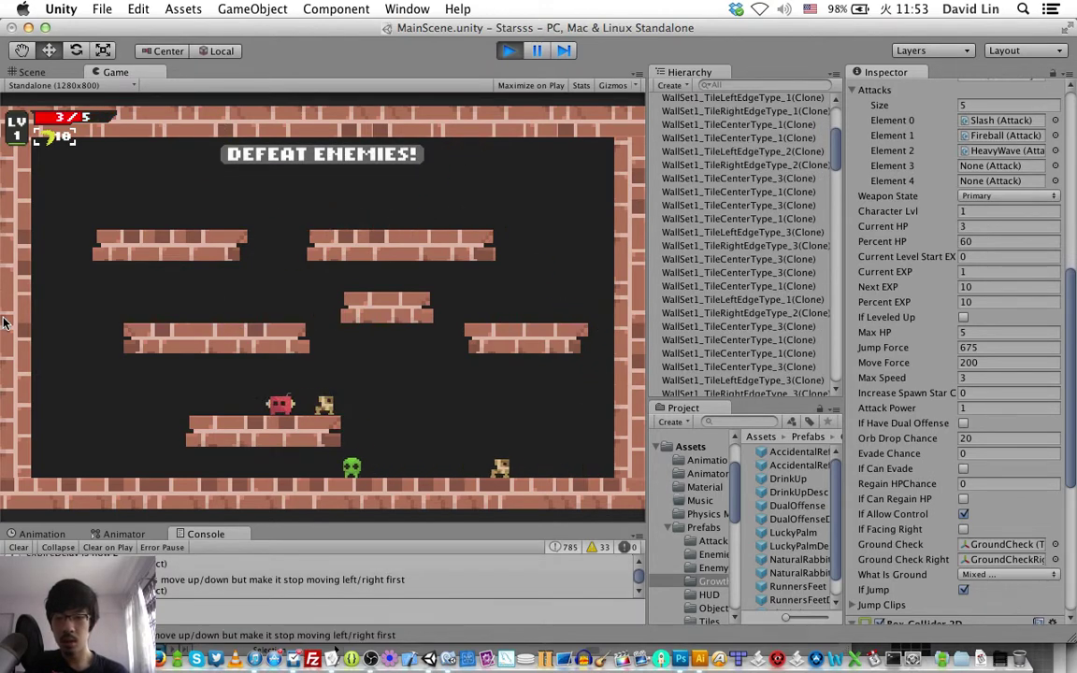
key("Right")
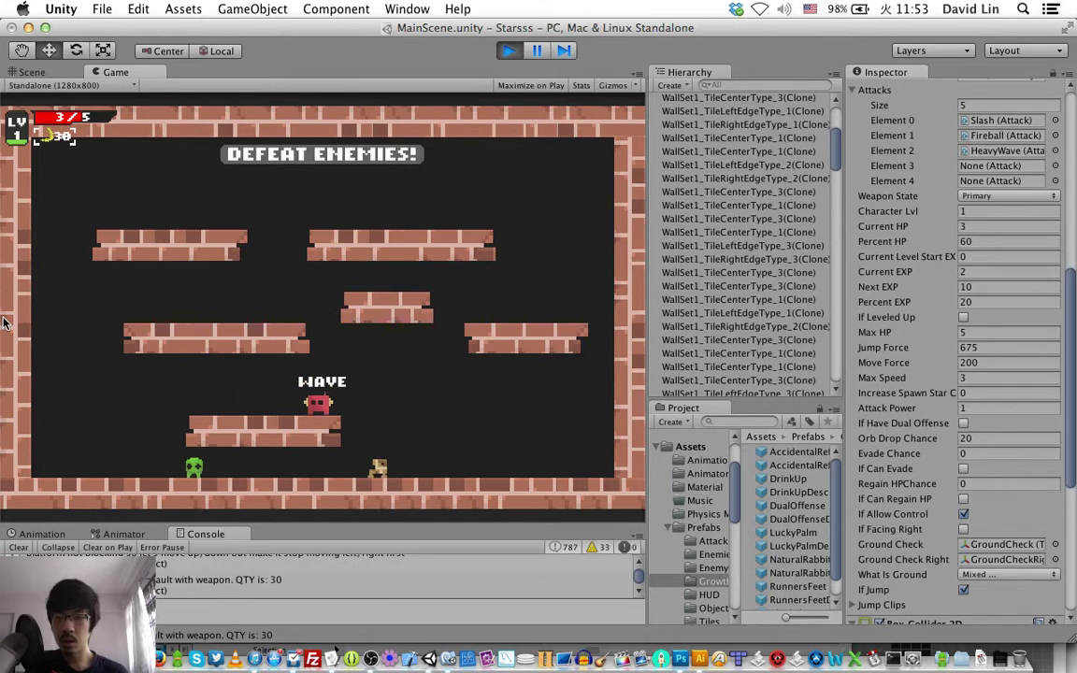
key("Right")
key("x")
key("x")
key("x")
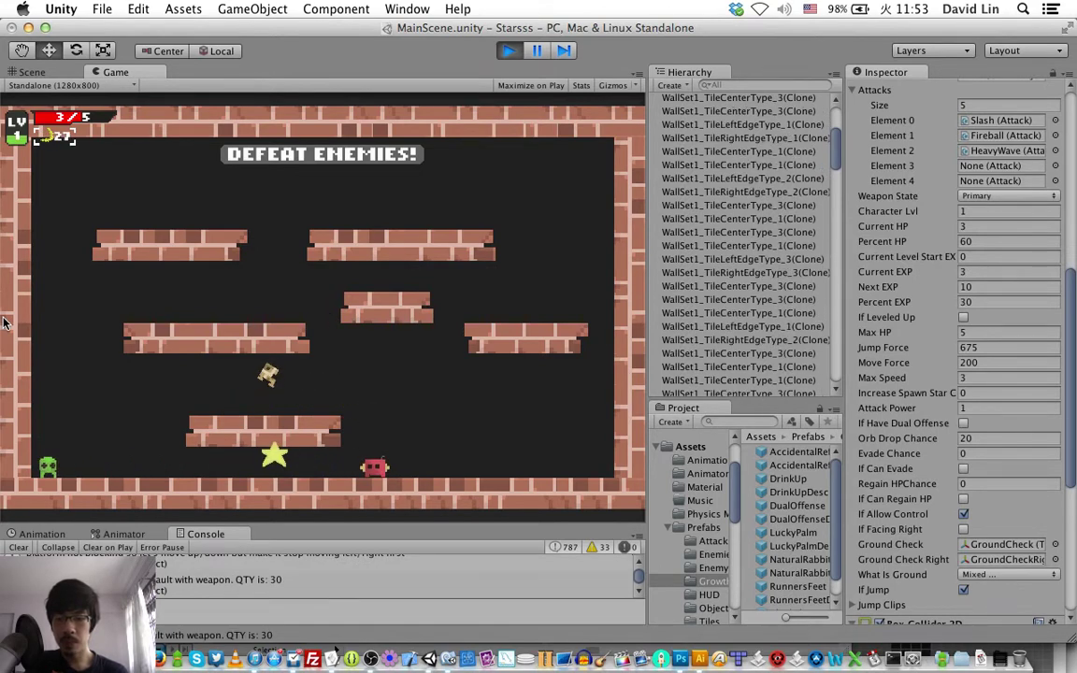
Pick up the dropped star weapon and shoot a fireball at the green enemy.
key("Right")
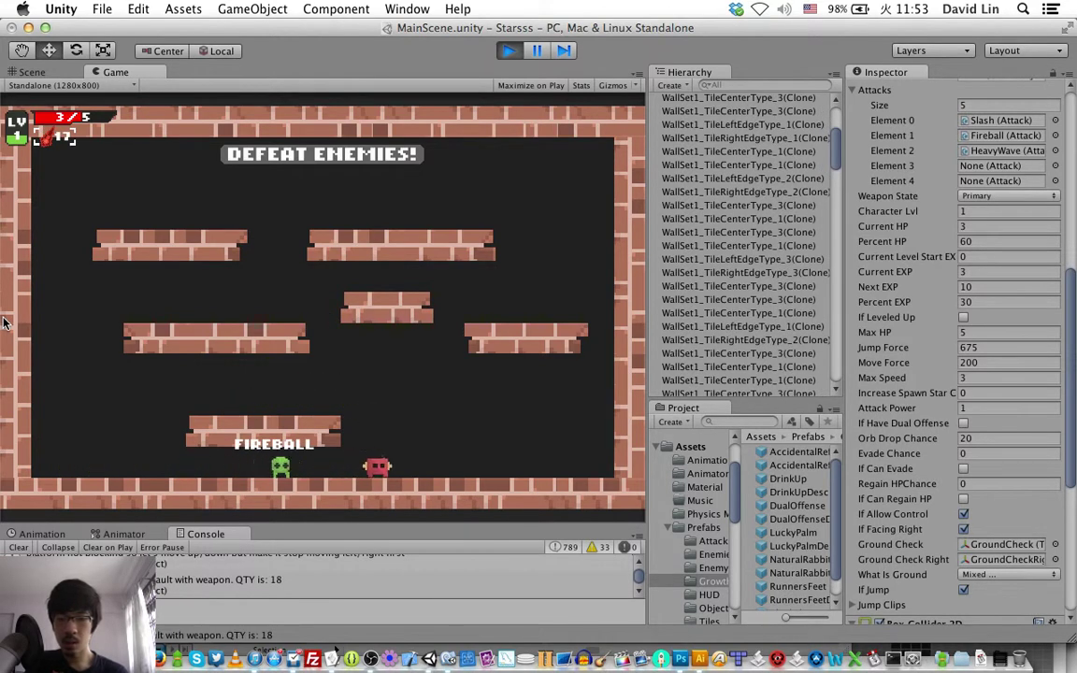
key("Right")
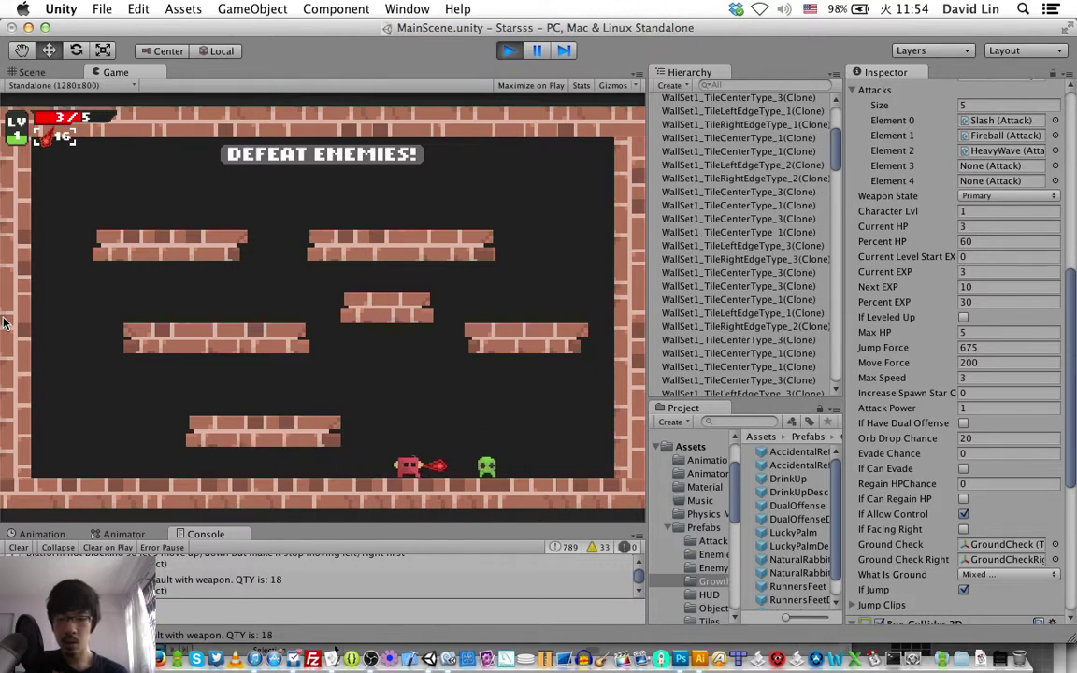
key("space")
key("Left")
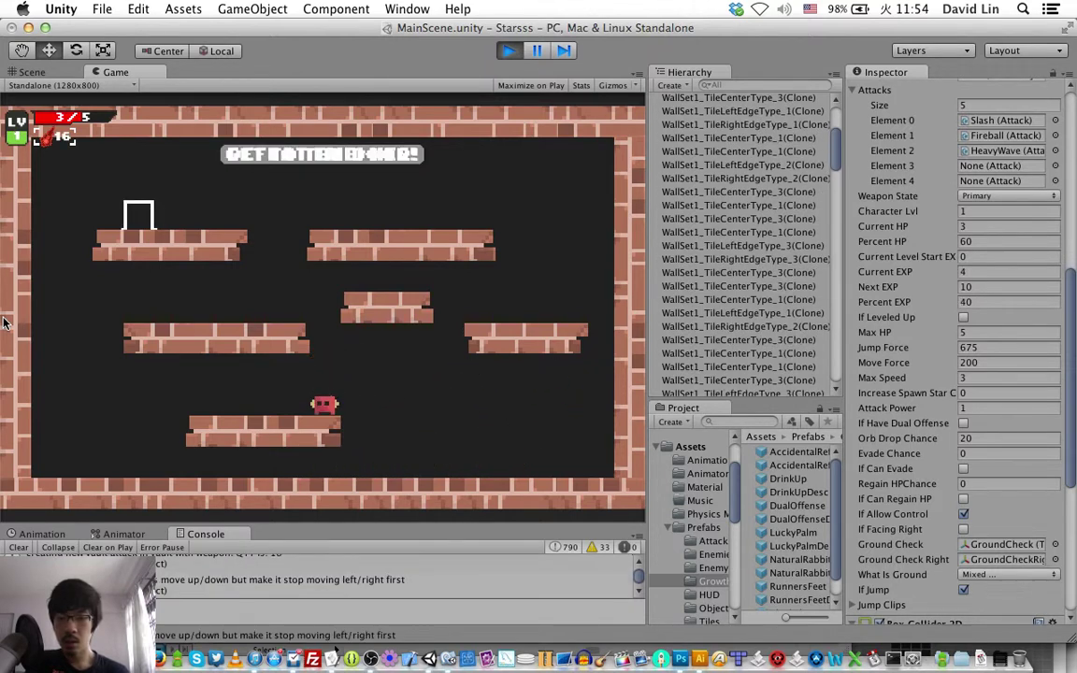
Enter the exit door to the next level and reposition on the middle platform.
key("Left")
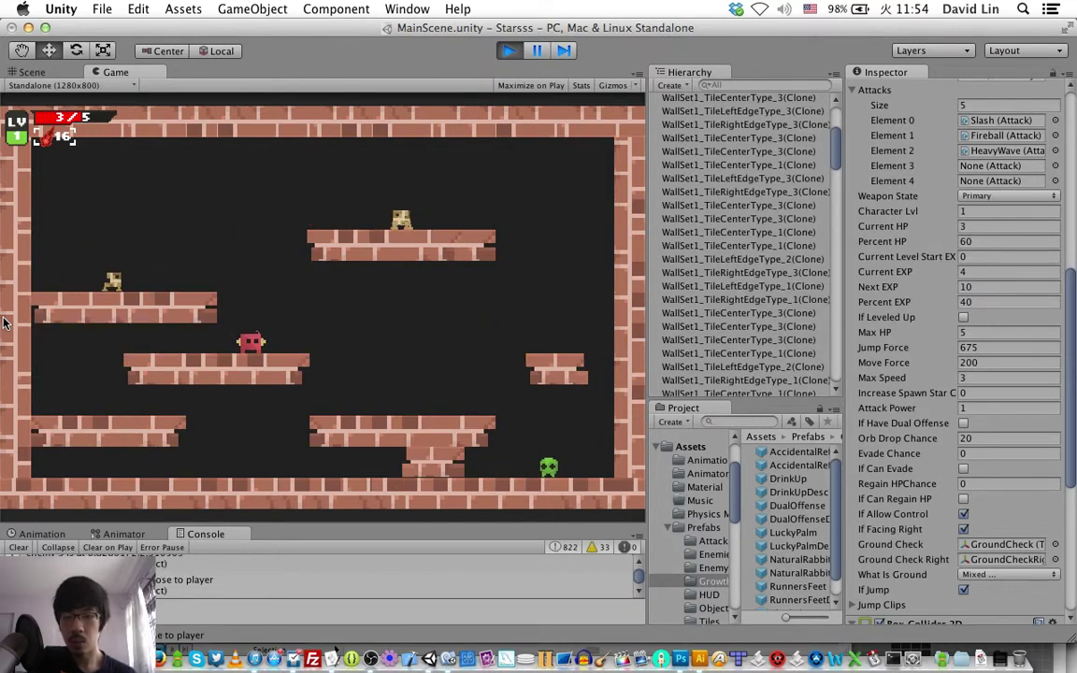
key("space")
key("Left")
key("Right")
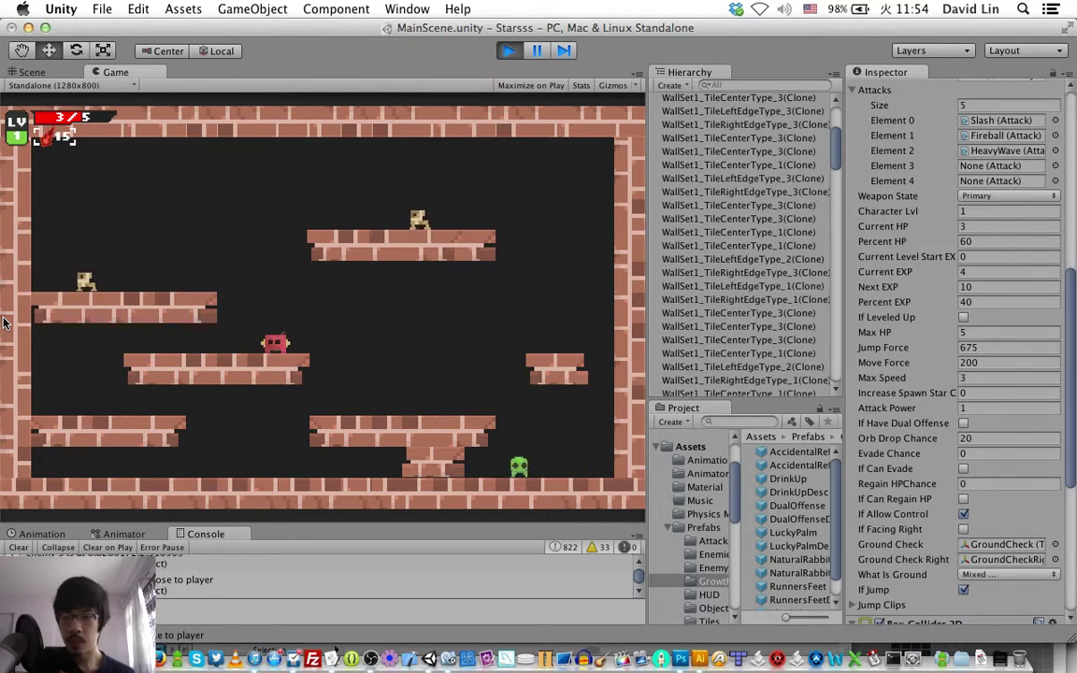
Jump to the upper-left platform, firing fireballs left and then right.
key("space")
key("Left")
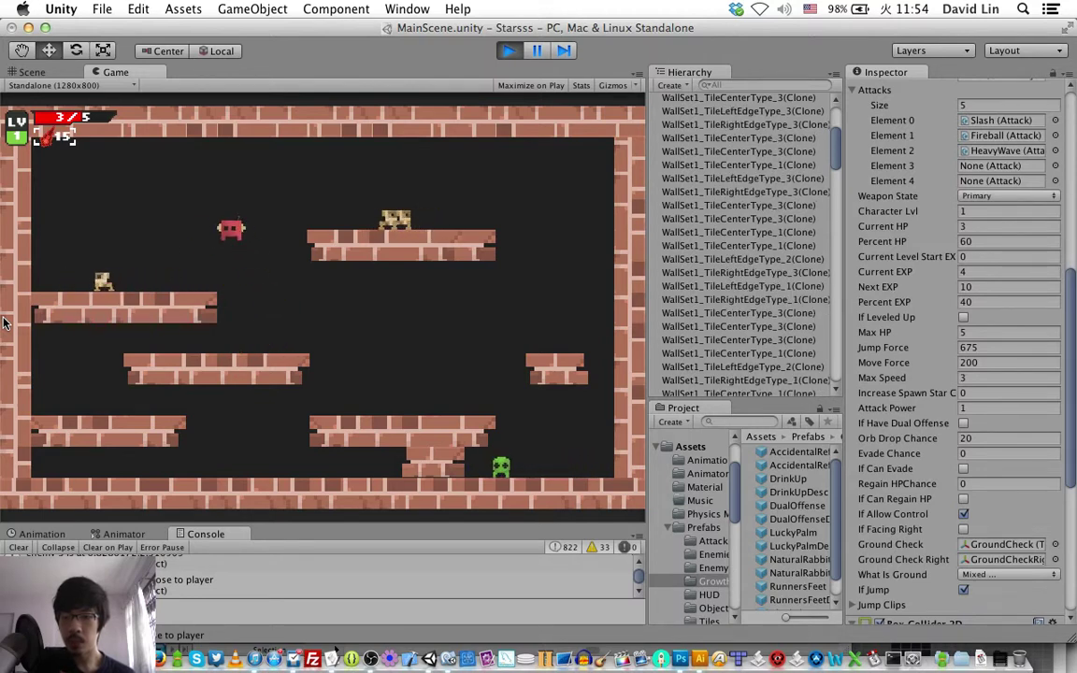
key("z")
key("Left")
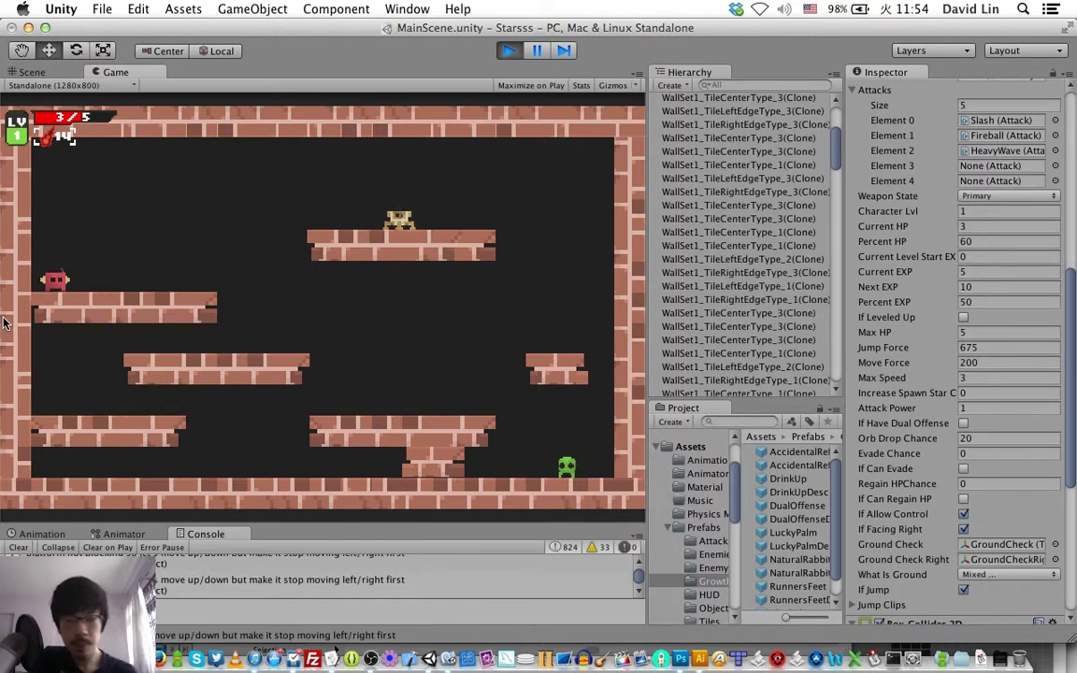
key("Right")
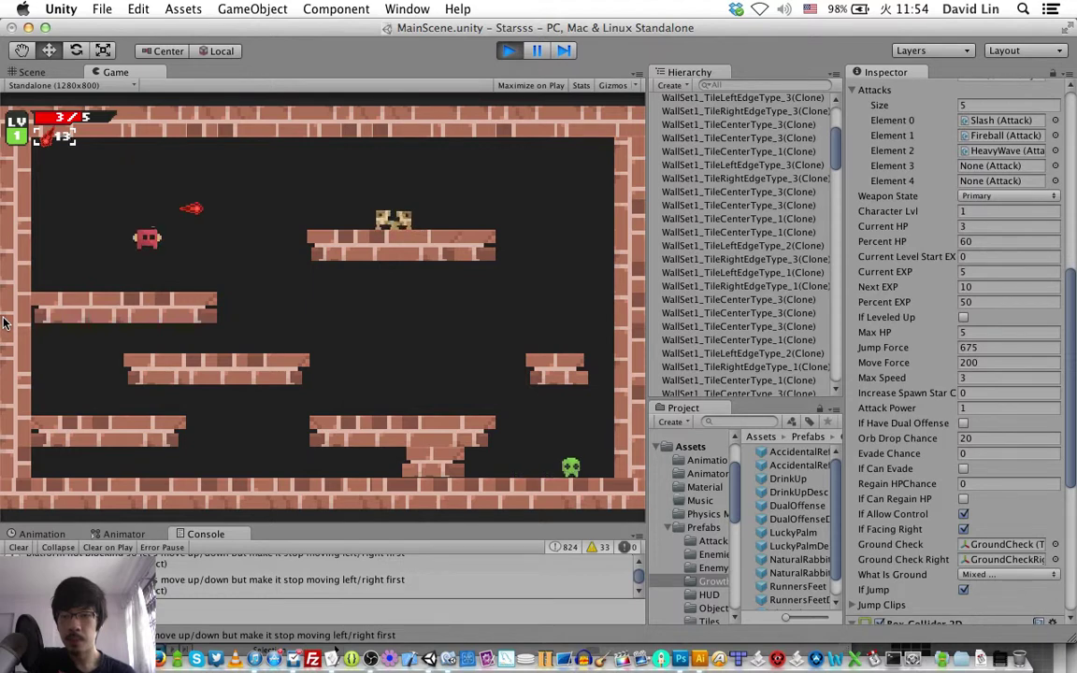
key("space")
key("z")
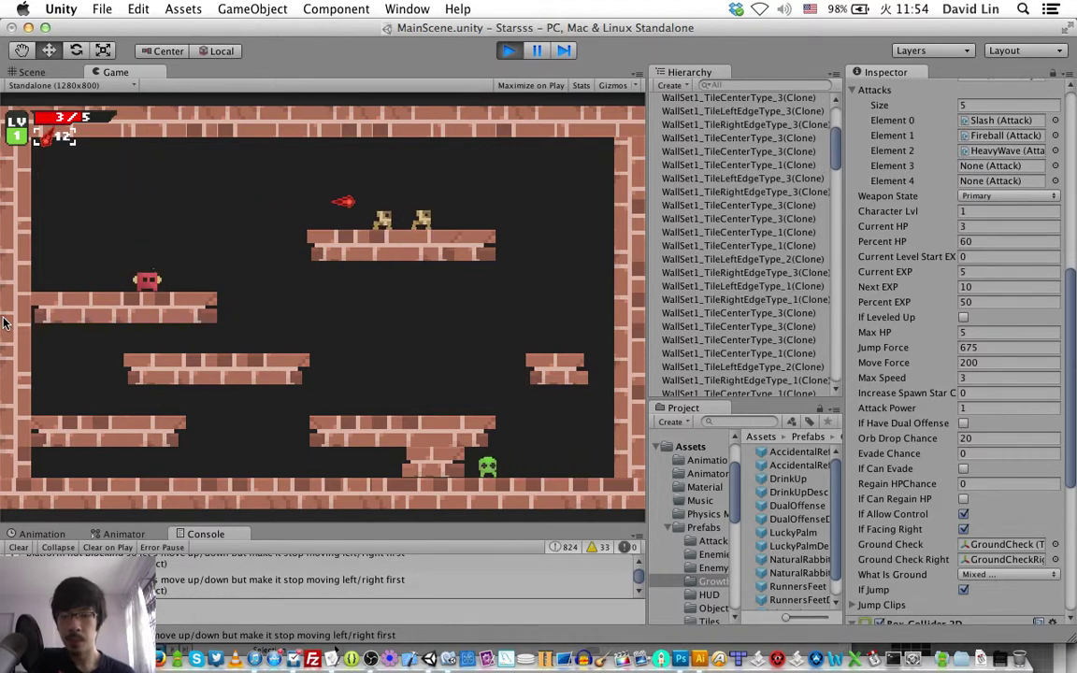
key("z")
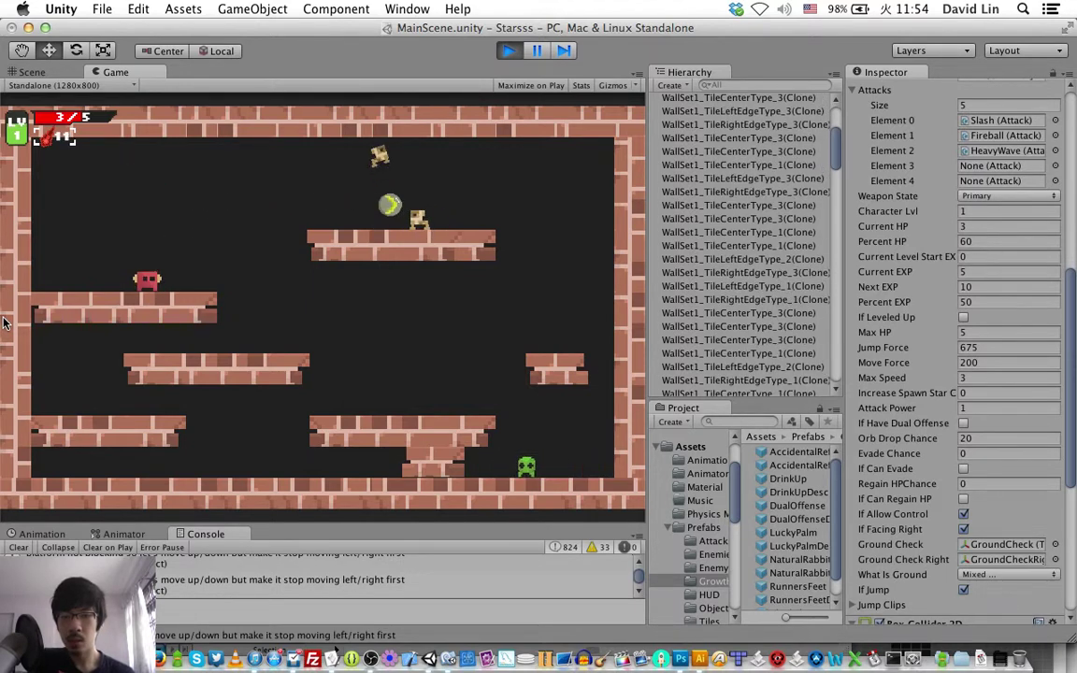
Shoot the enemies on the right, grab the orb on the upper platform, and drop down.
key("space")
key("z")
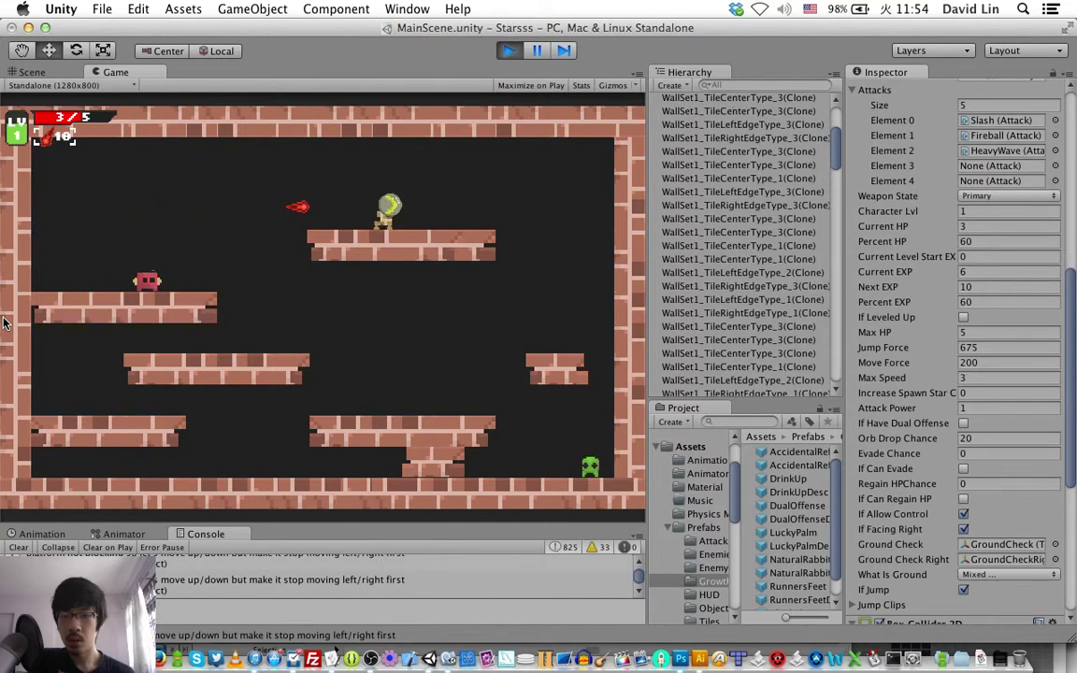
key("space")
key("Right")
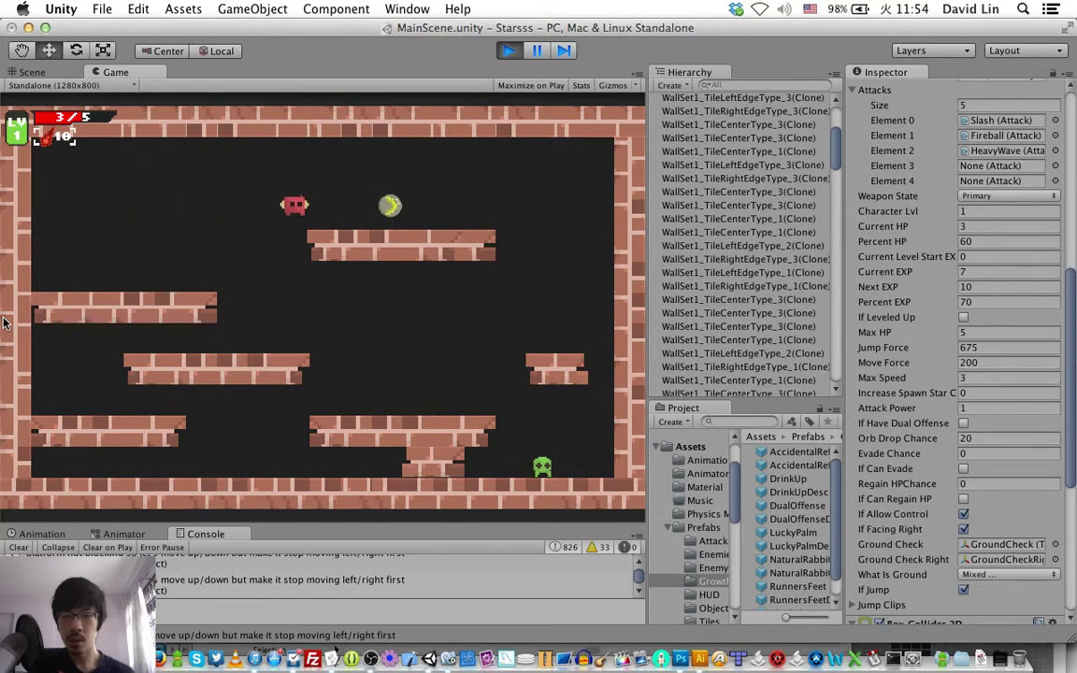
key("Right")
key("Left")
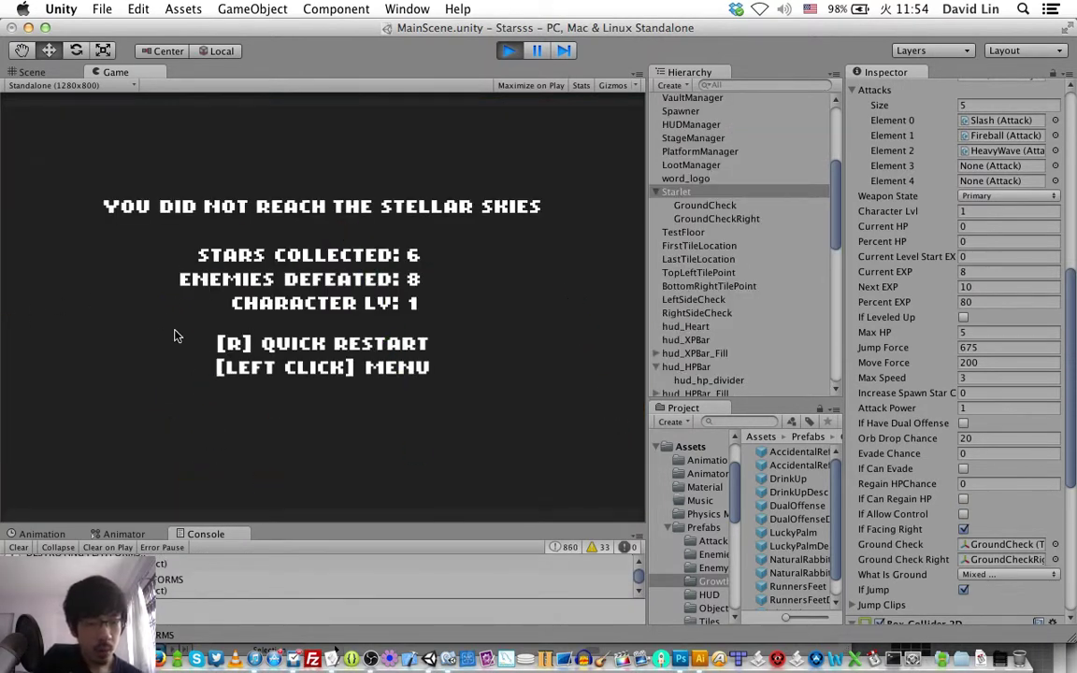
Restart the game with R and jump around the starting platform.
key("r")
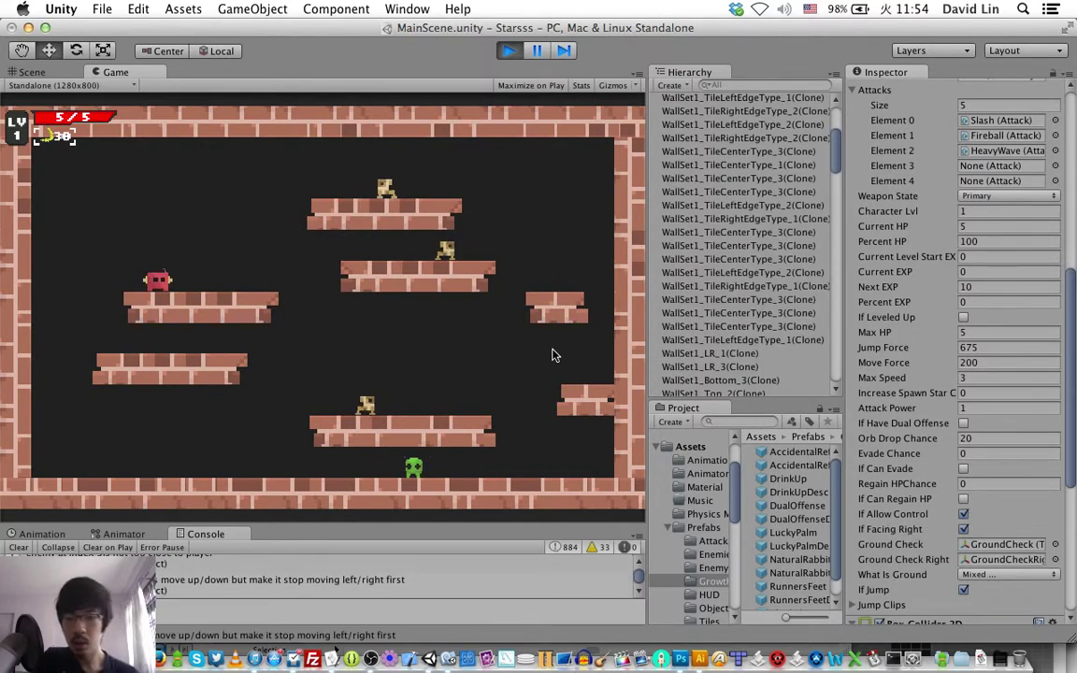
key("Right")
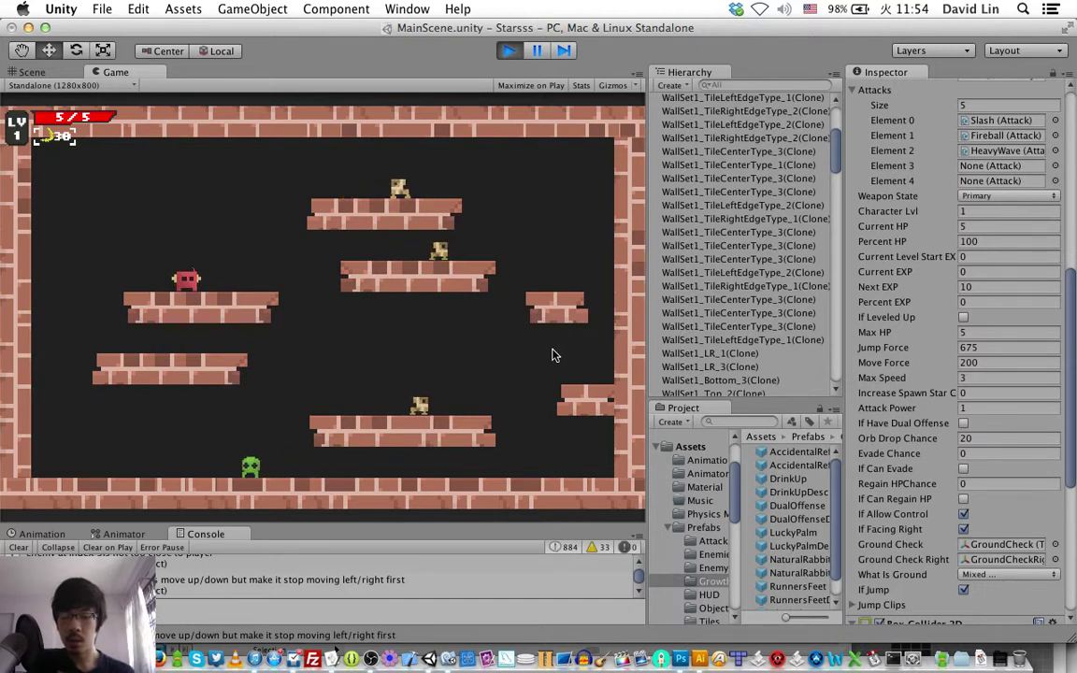
key("space")
key("space")
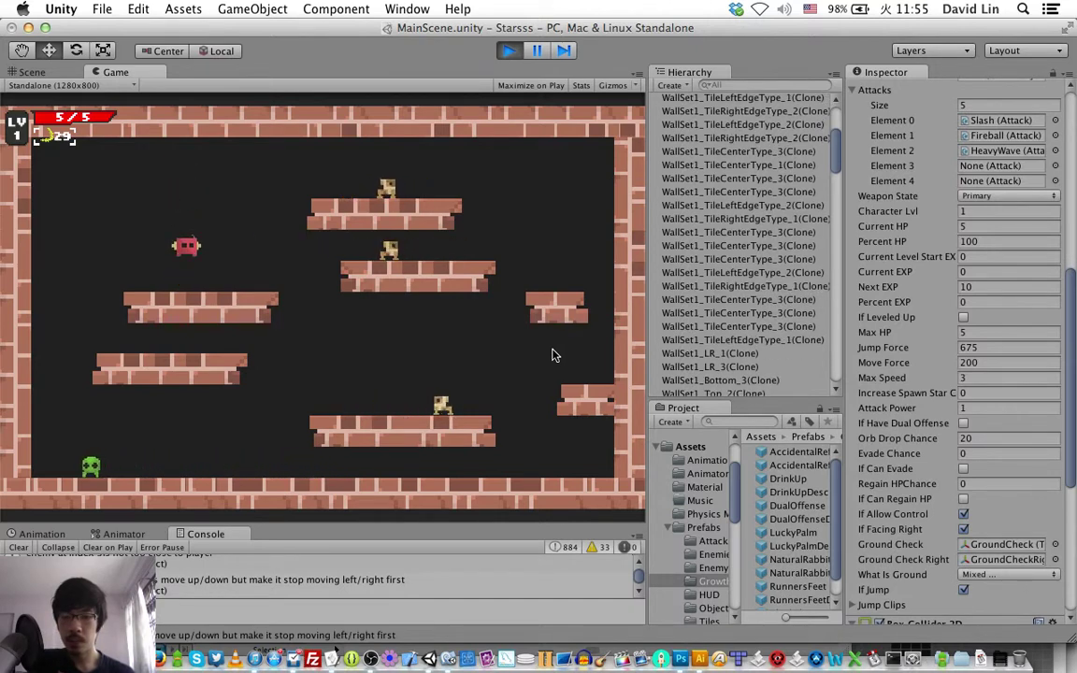
key("space")
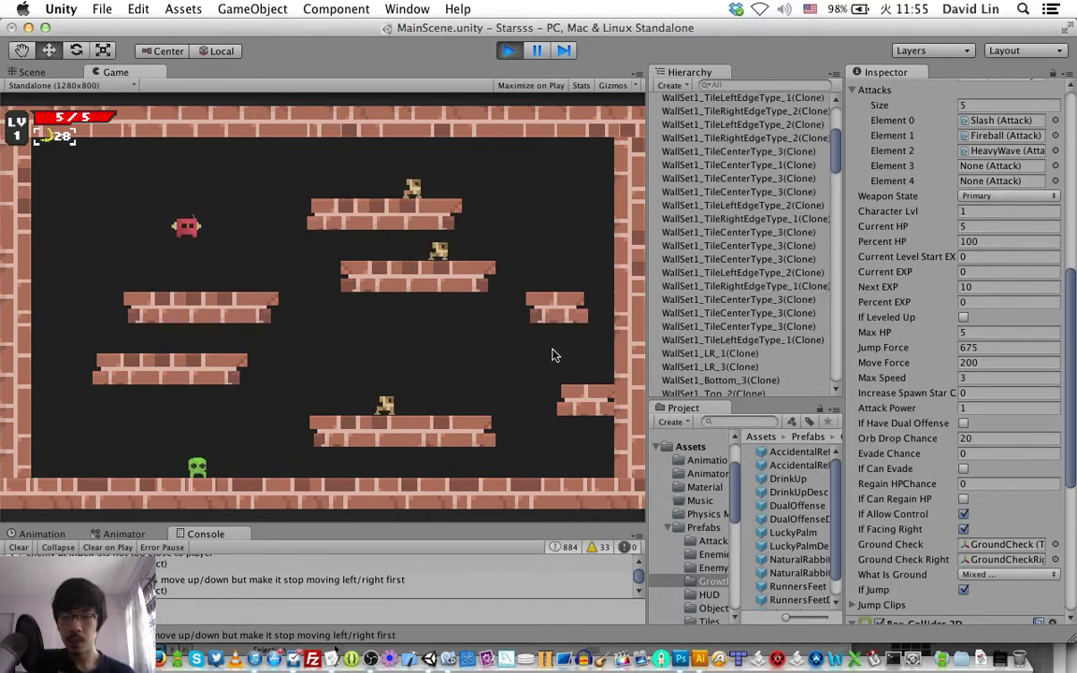
key("space")
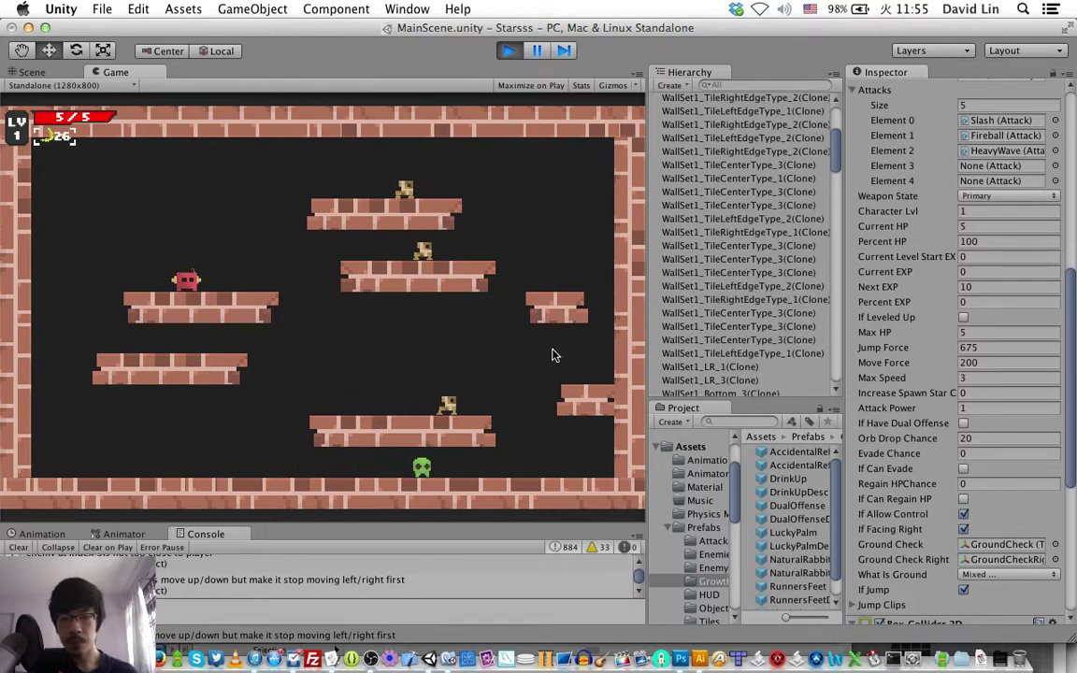
Jump and slash with Ctrl repeatedly to defeat the nearby enemies.
key("space")
key("ctrl")
key("space")
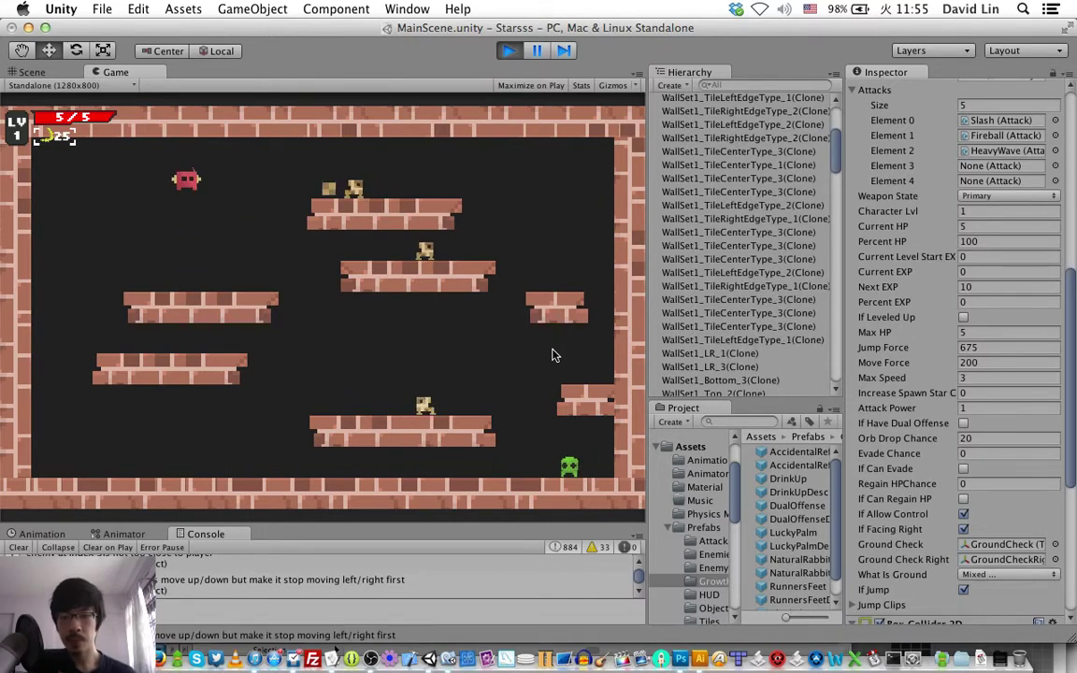
key("ctrl")
key("space")
key("ctrl")
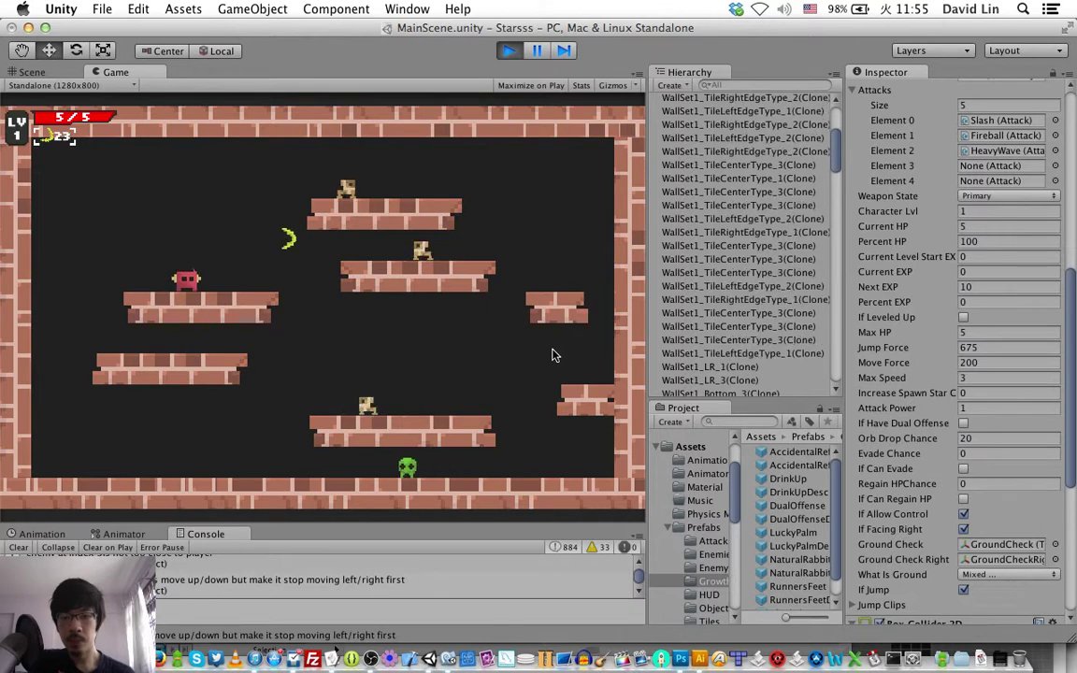
key("space")
key("ctrl")
key("space")
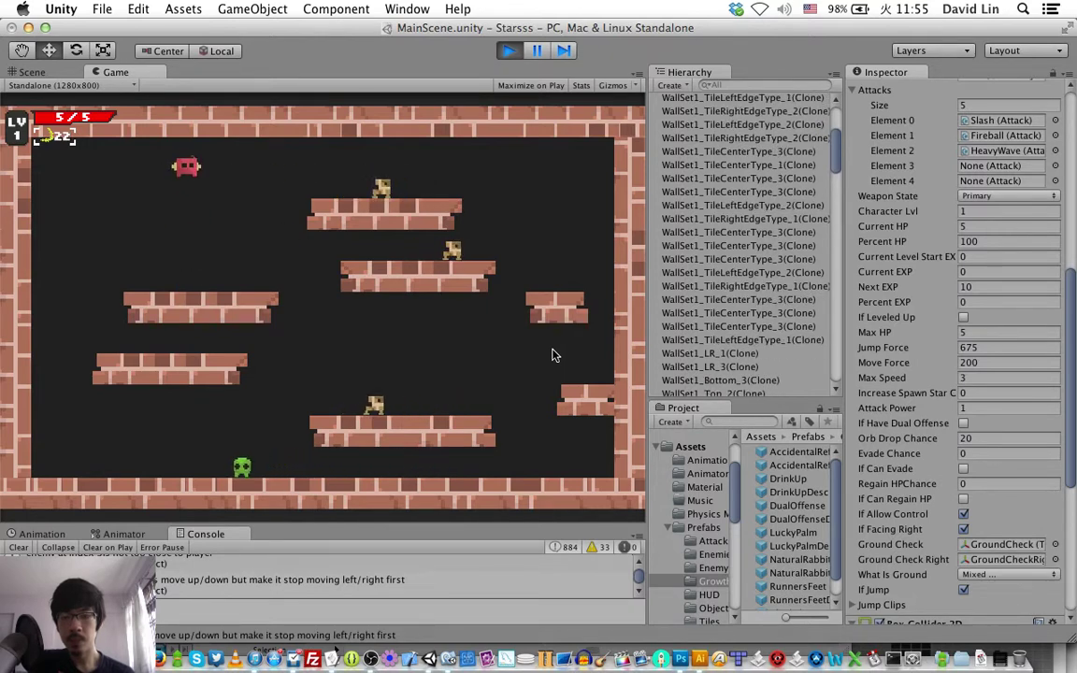
key("ctrl")
key("space")
key("space")
key("ctrl")
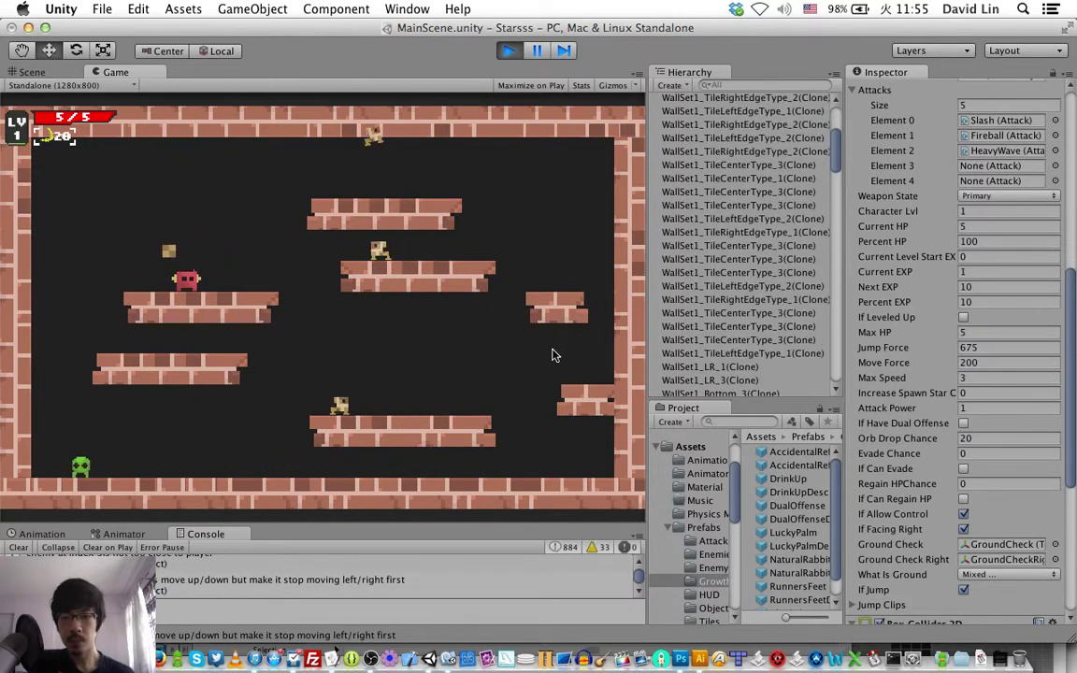
key("space")
Move across the middle and right platforms, slashing enemies and shooting the green enemy.
key("Right")
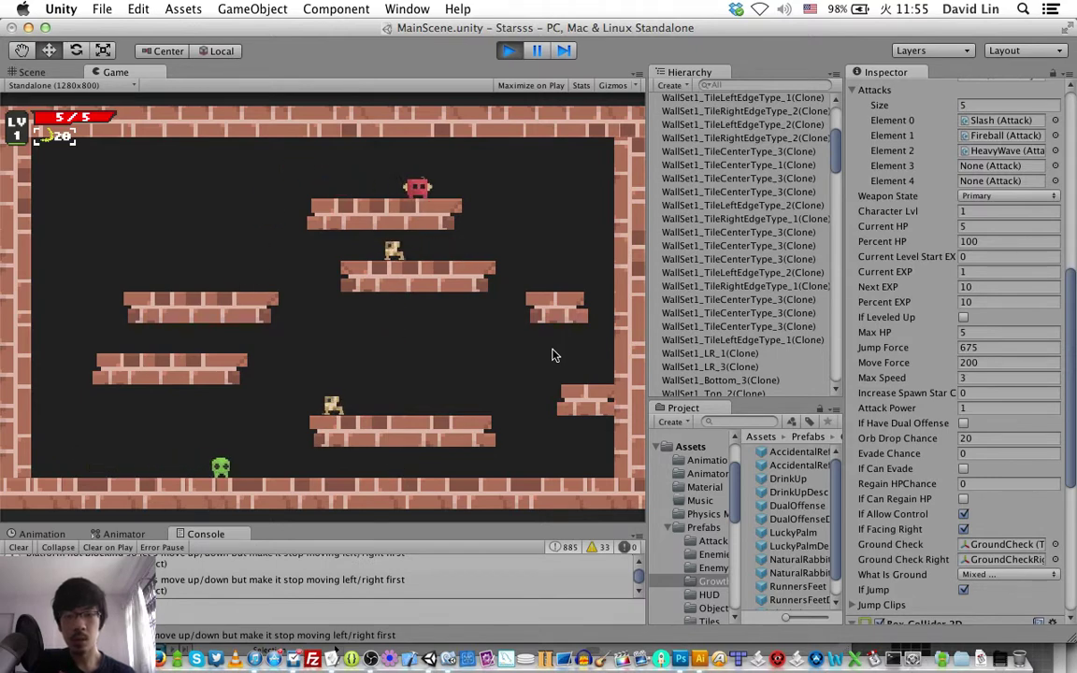
key("Left")
key("ctrl")
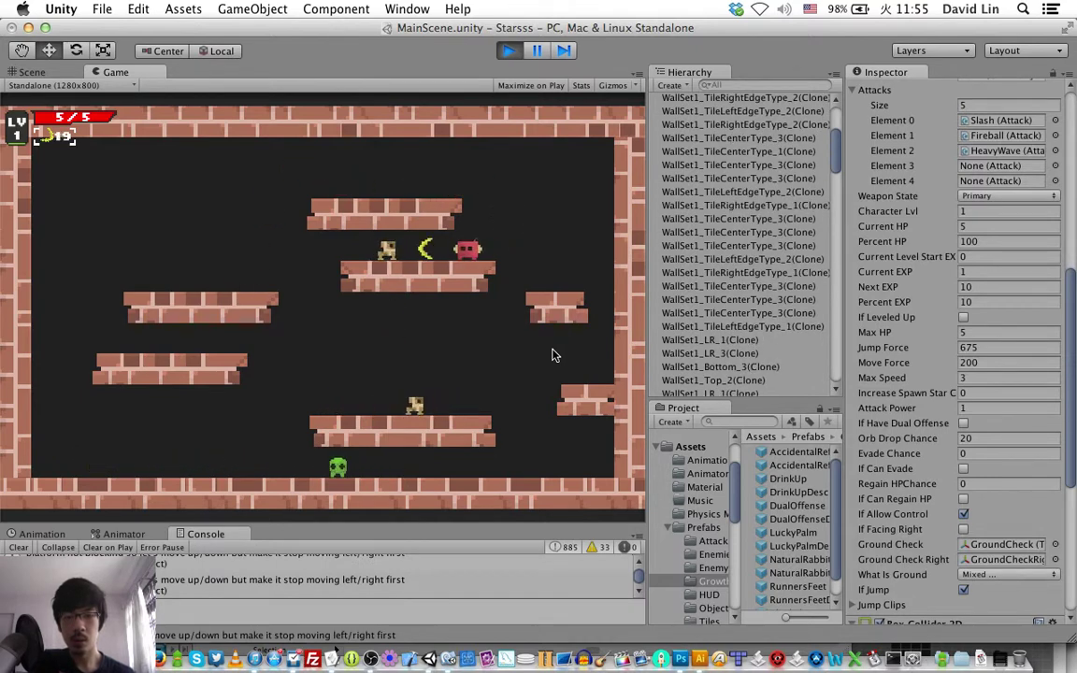
key("Right")
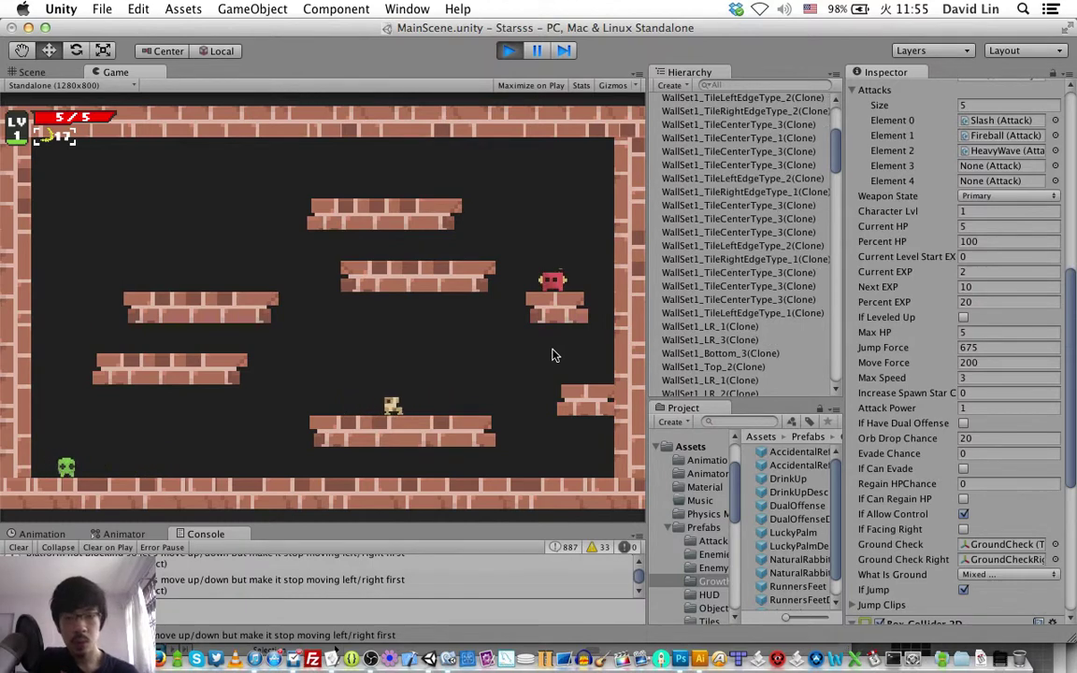
key("Left")
key("Left")
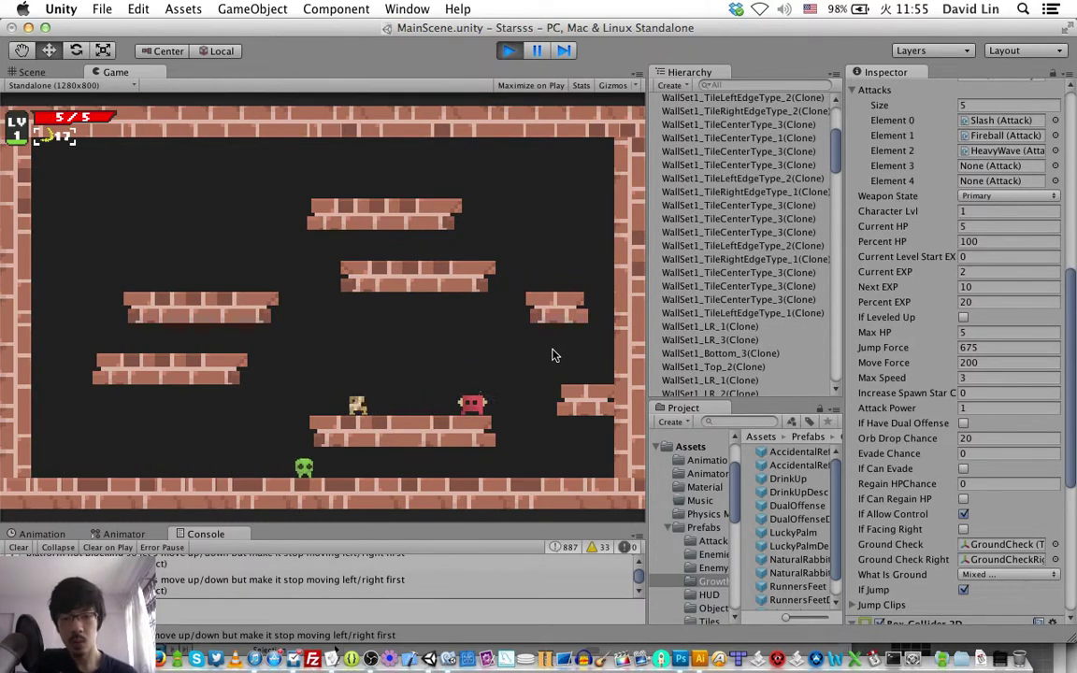
key("ctrl")
key("Left")
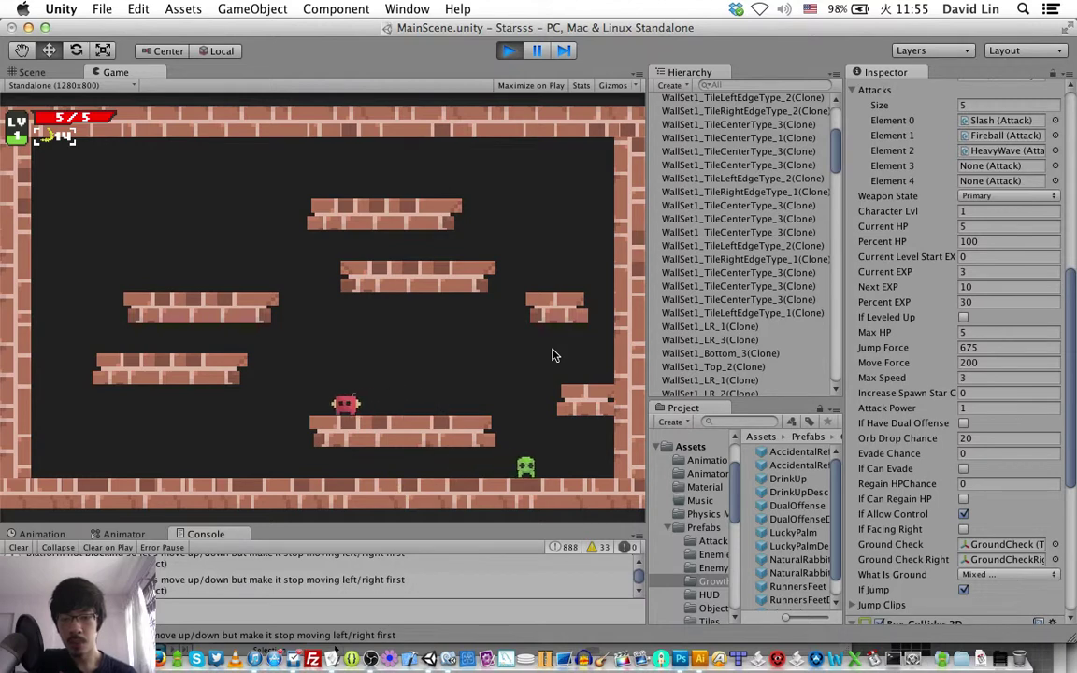
key("ctrl")
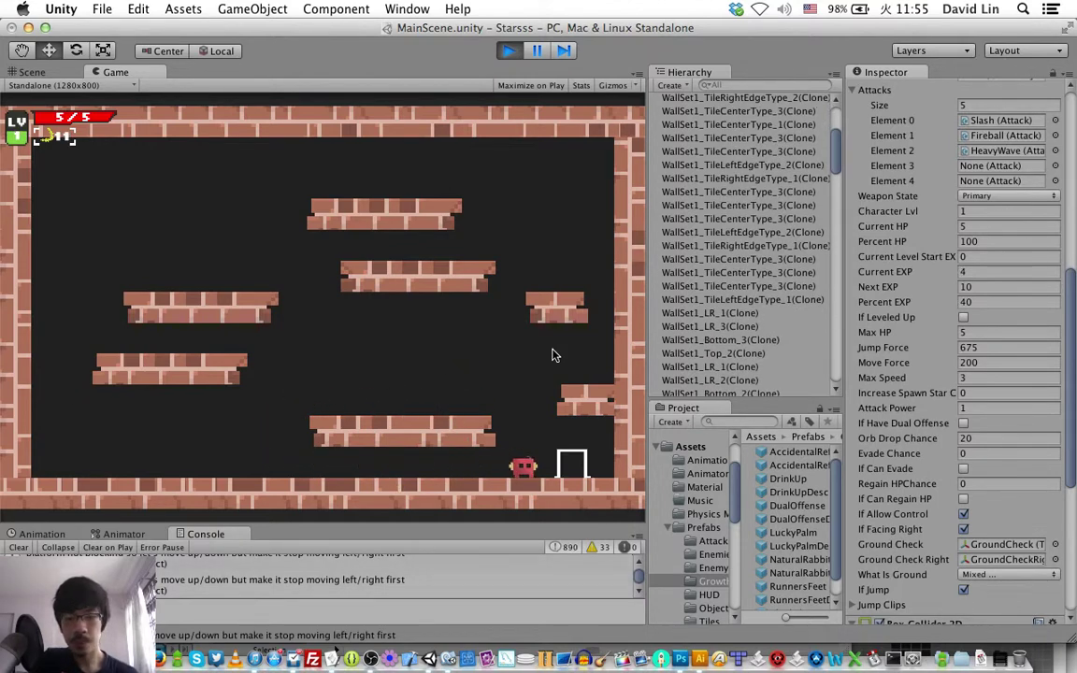
Enter the exit door and defeat the green enemy on the new level's middle-right platform.
key("Up")
key("Left")
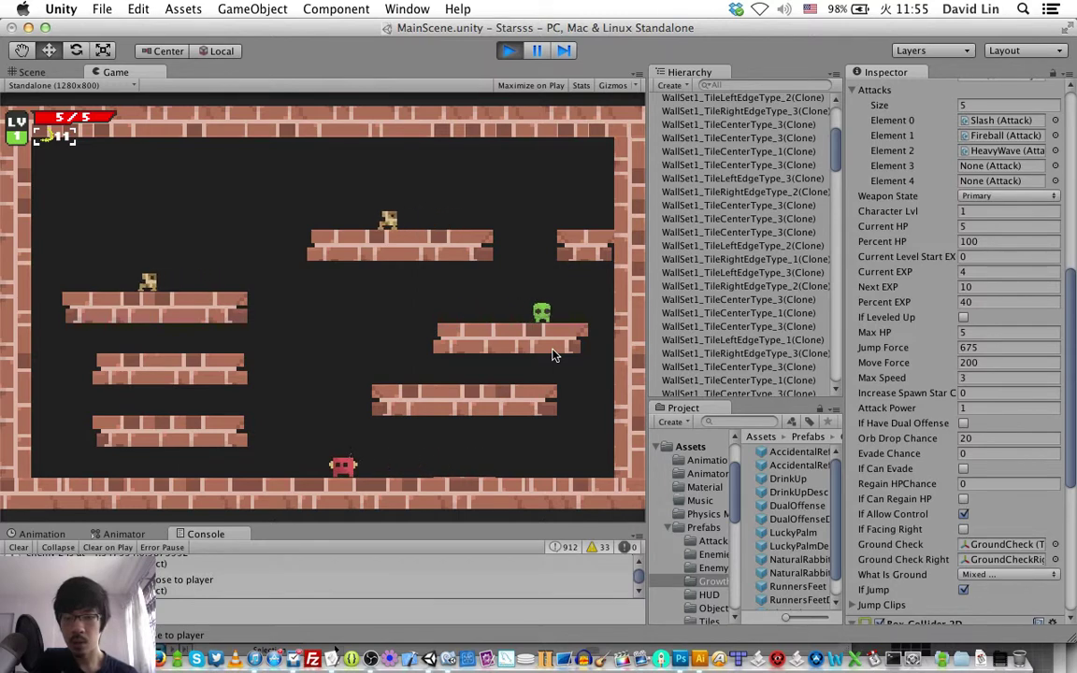
key("space")
key("Right")
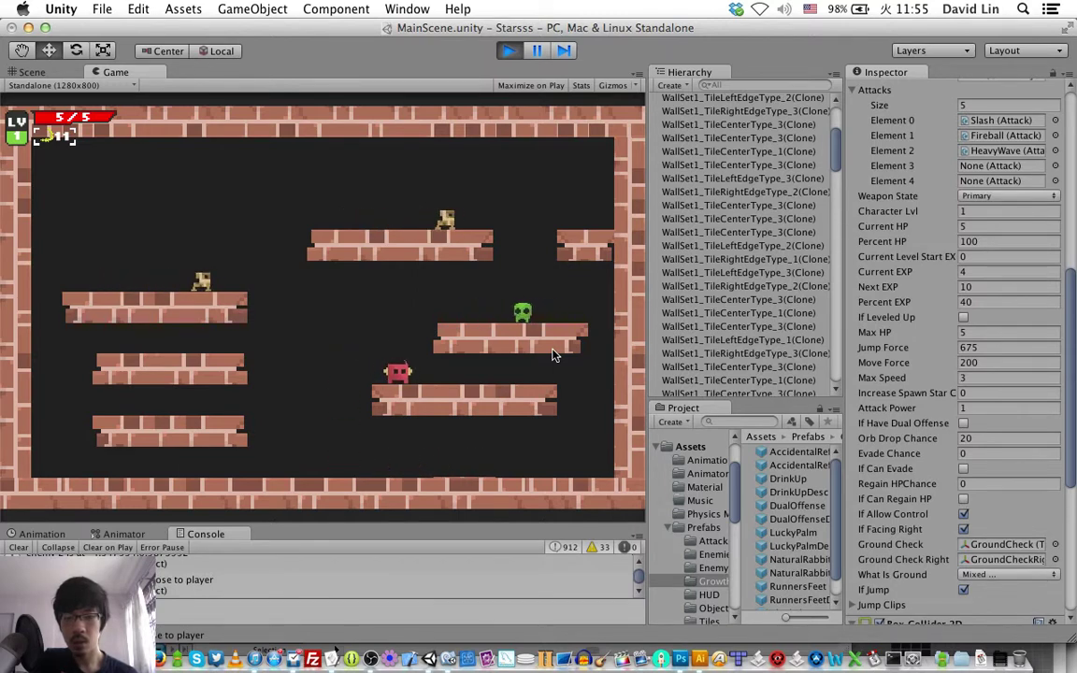
key("space")
key("Right")
key("ctrl")
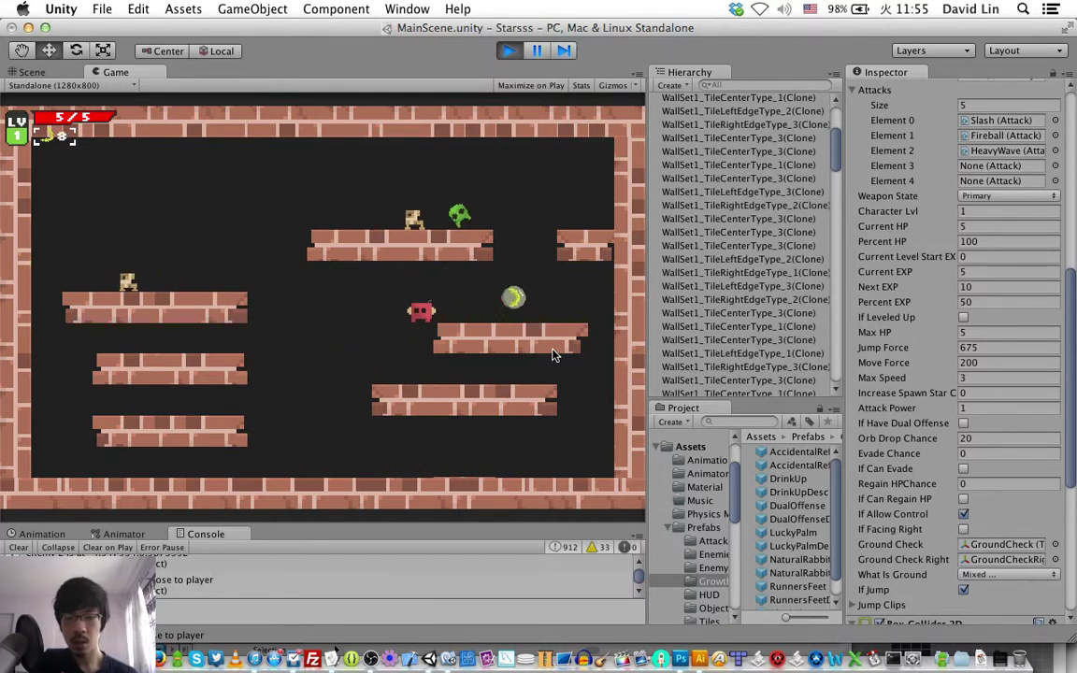
Collect the dropped orb and kill the enemy on the upper platform.
key("space")
key("Right")
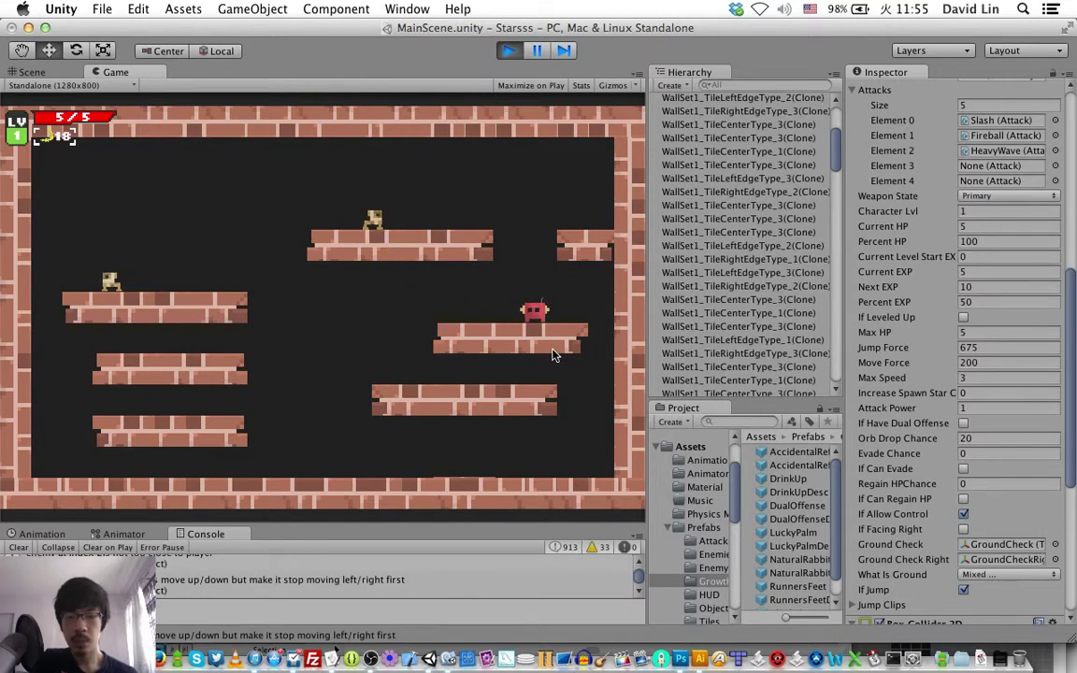
key("Left")
key("space")
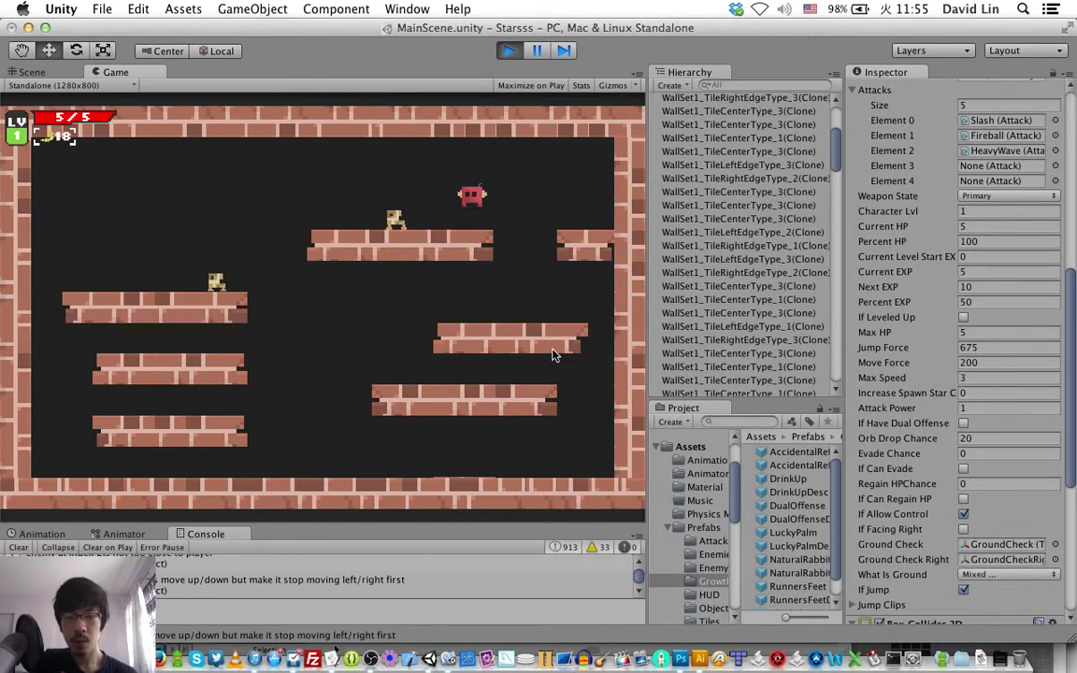
key("Left")
key("ctrl")
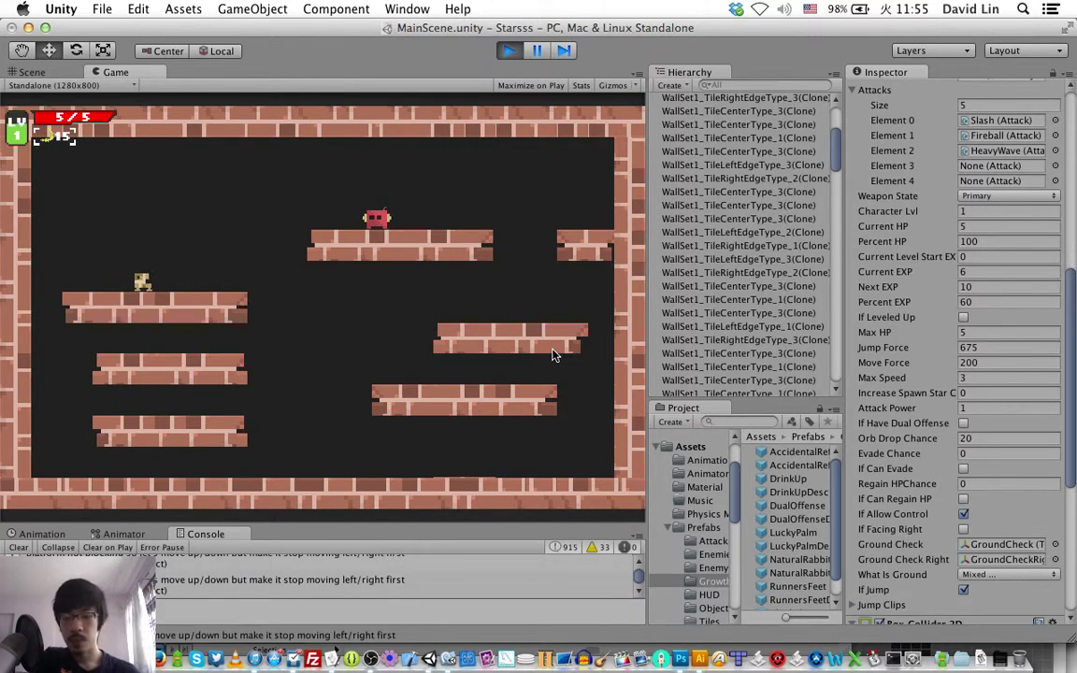
Defeat the yellow enemy on the left platform and pick up its star for the Fireball.
key("Left")
key("ctrl")
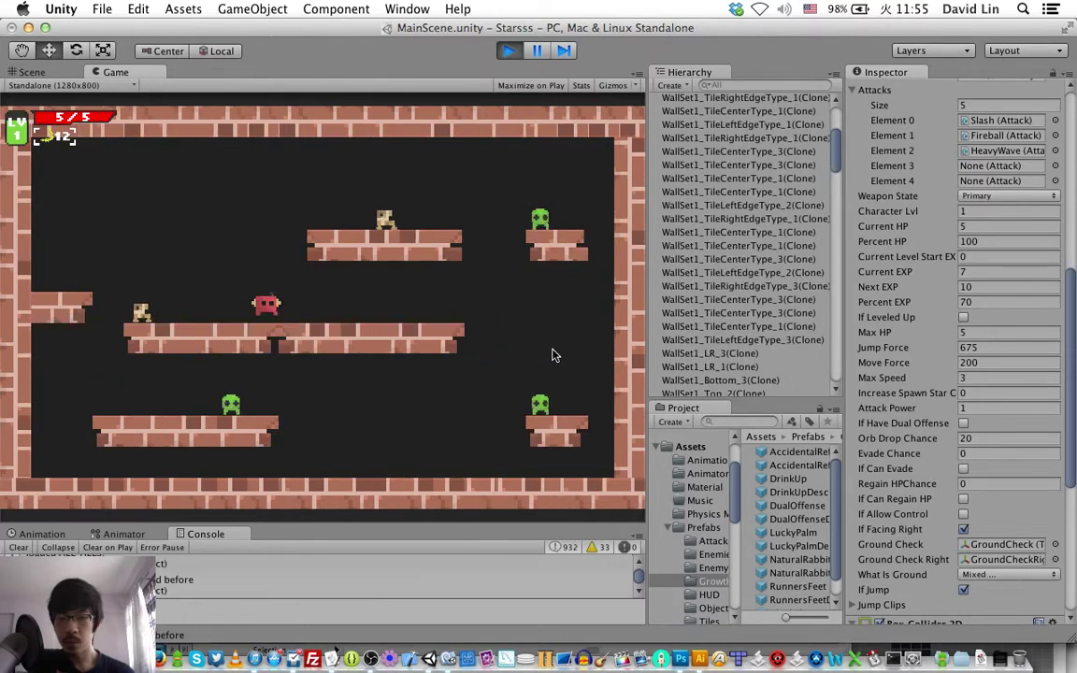
key("Left")
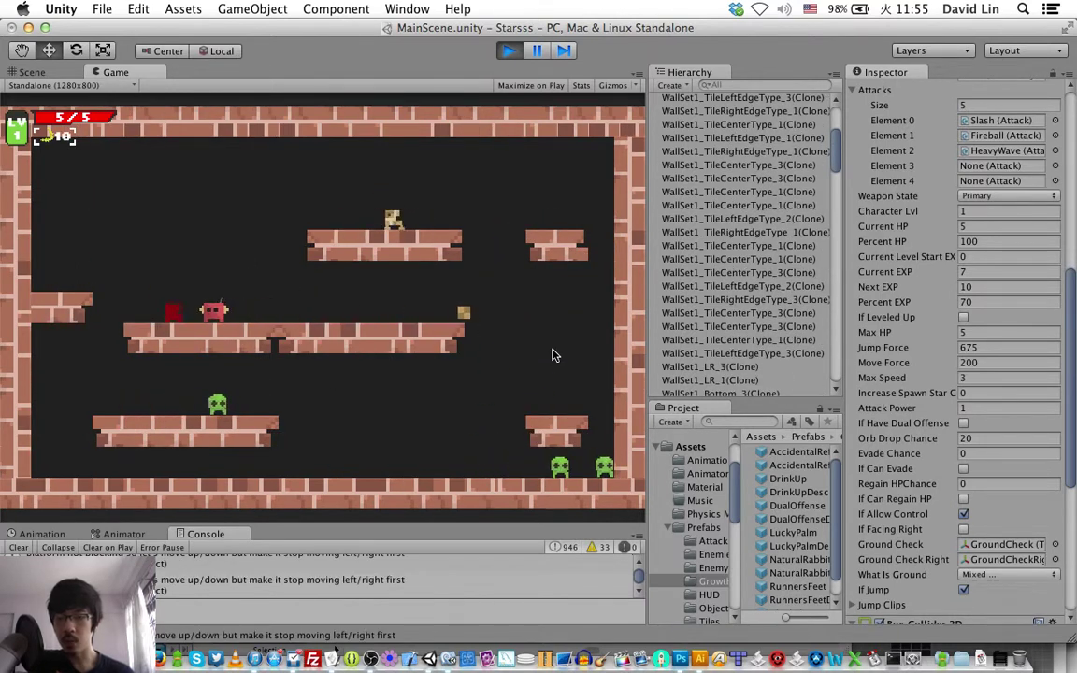
key("ctrl")
key("Left")
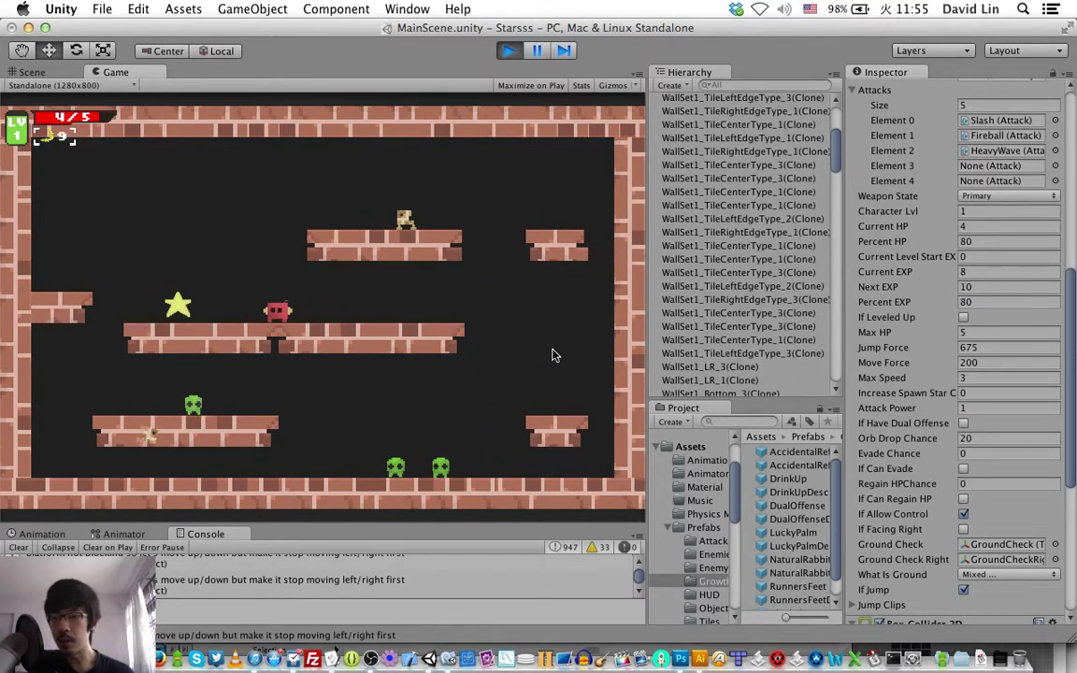
Fire fireballs to the right while jumping, then land on the middle platform.
key("Right")
key("Up")
key("ctrl")
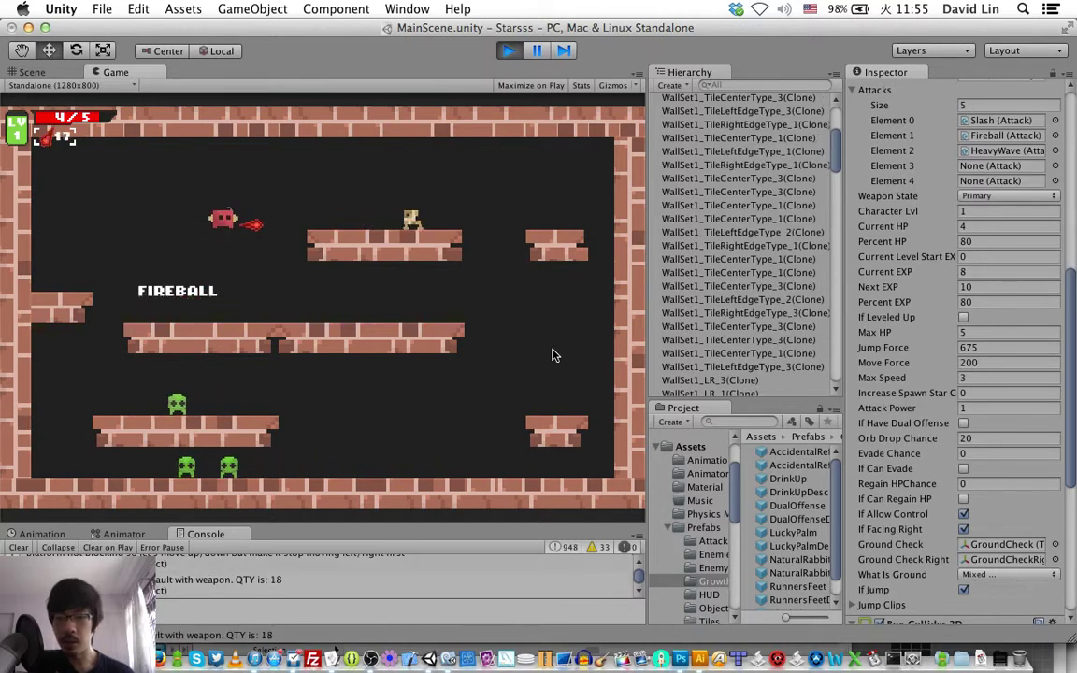
key("Up")
key("ctrl")
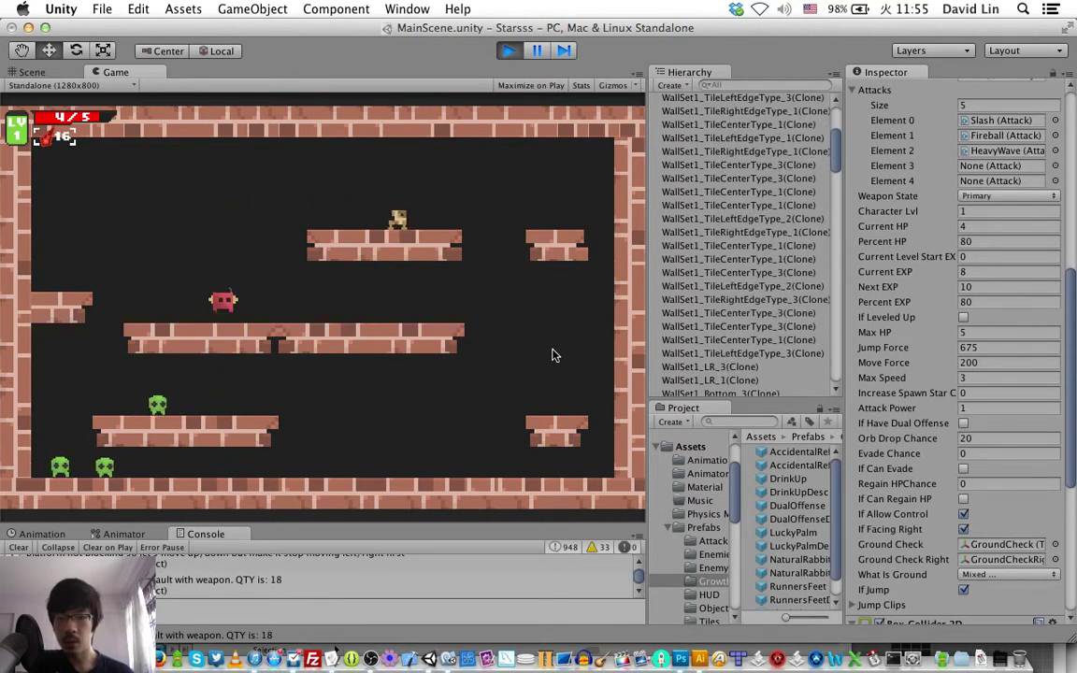
key("Up")
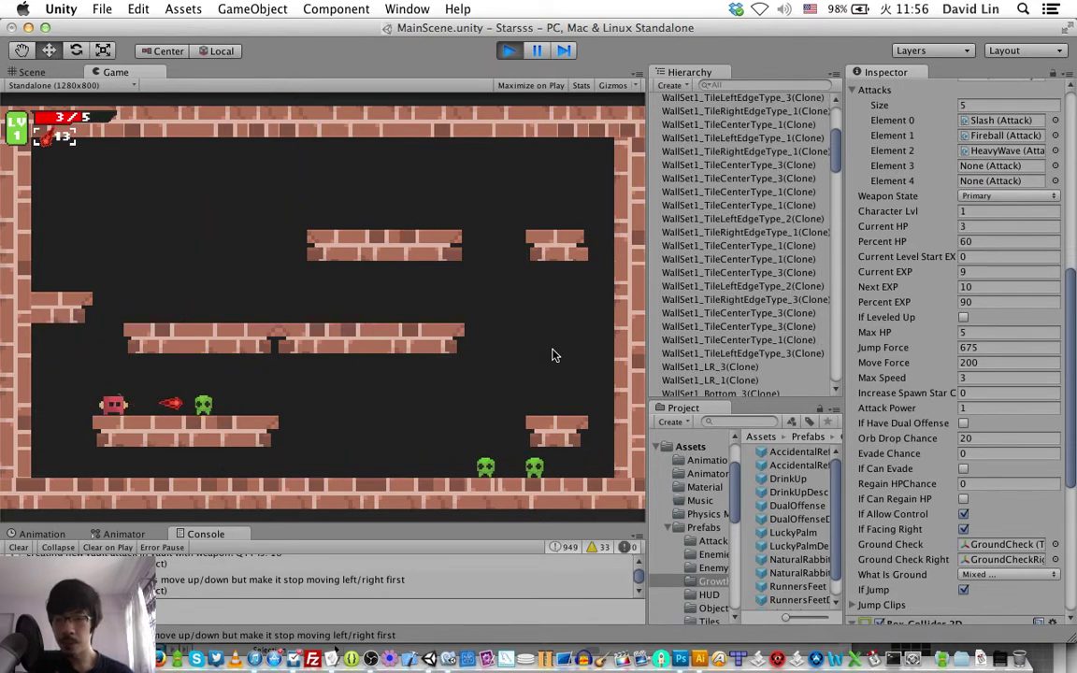
Kill an enemy to reach level 2 and keep shooting the green enemies to the left.
key("Left")
key("Right")
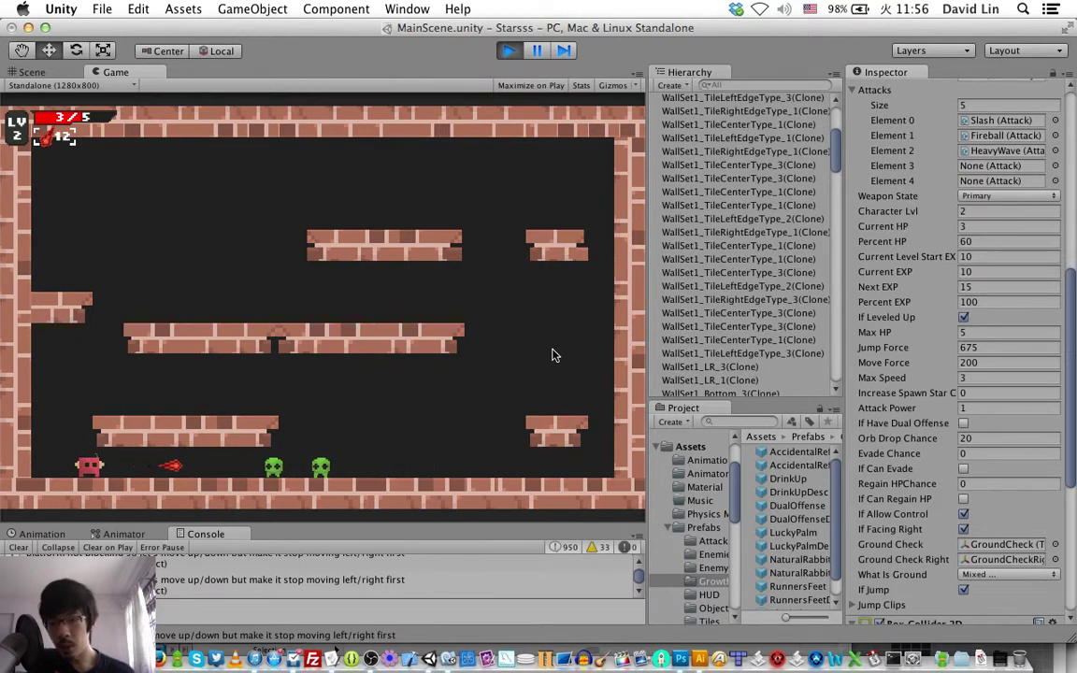
key("space")
key("Right")
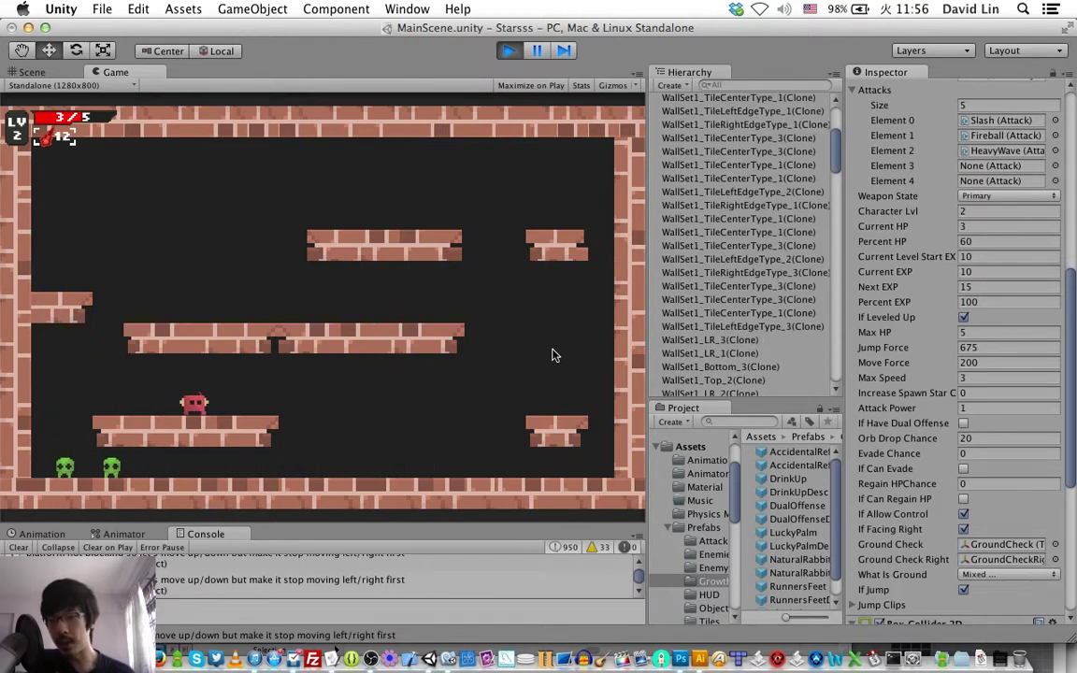
key("Left")
key("space")
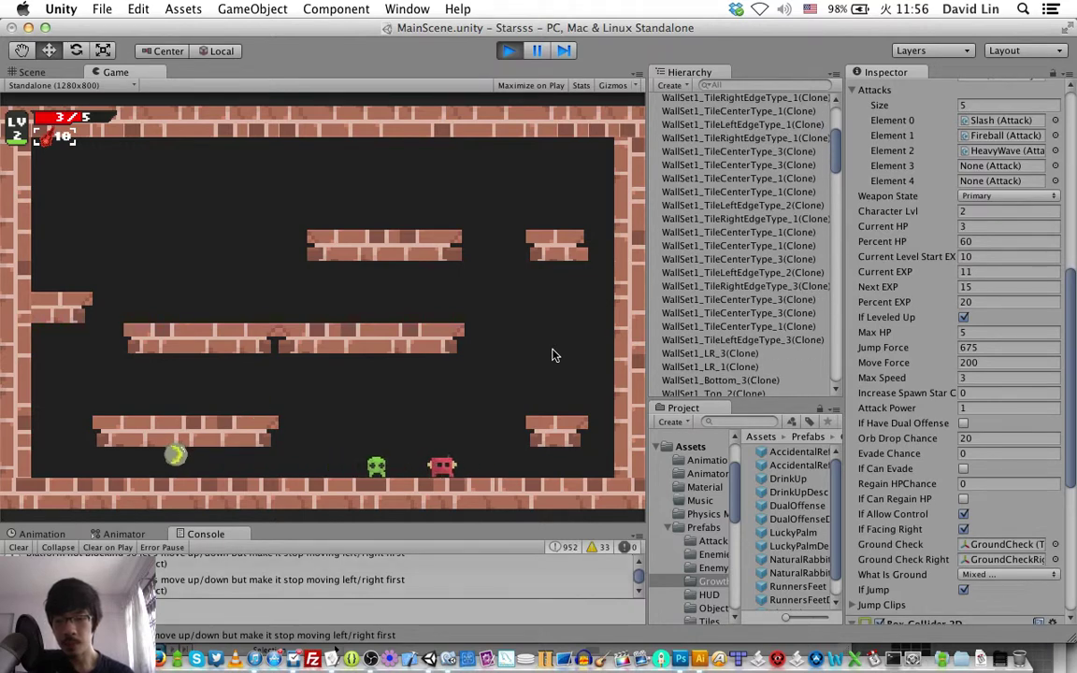
Shoot a fireball right, collect the orb, and jump onto the middle platform.
key("Right")
key("x")
key("Left")
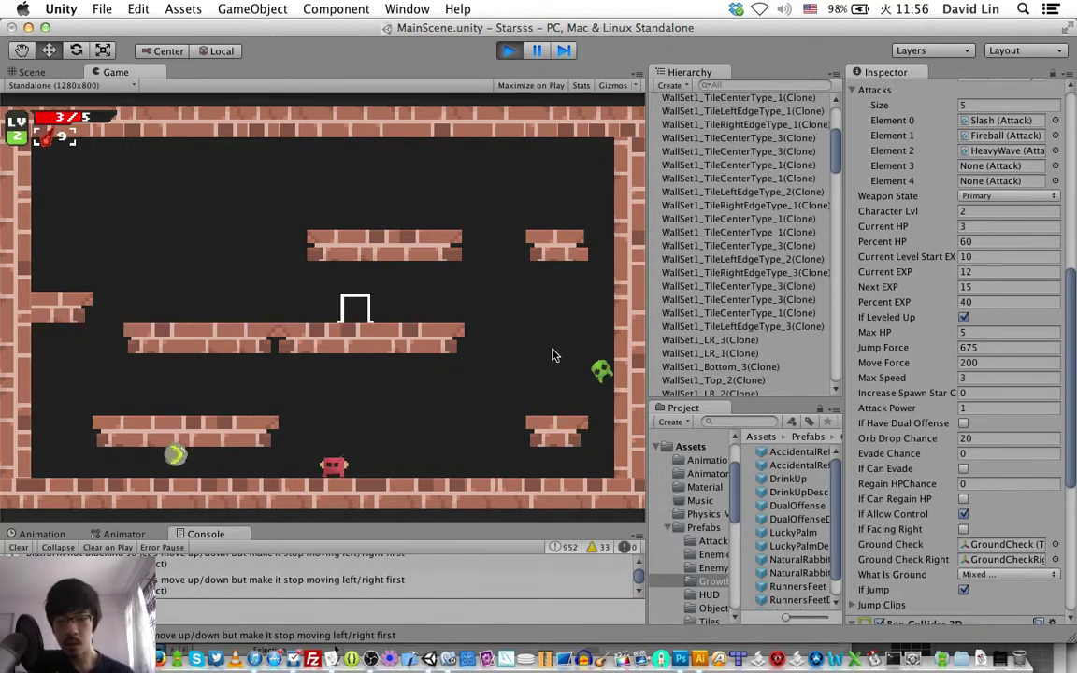
key("z")
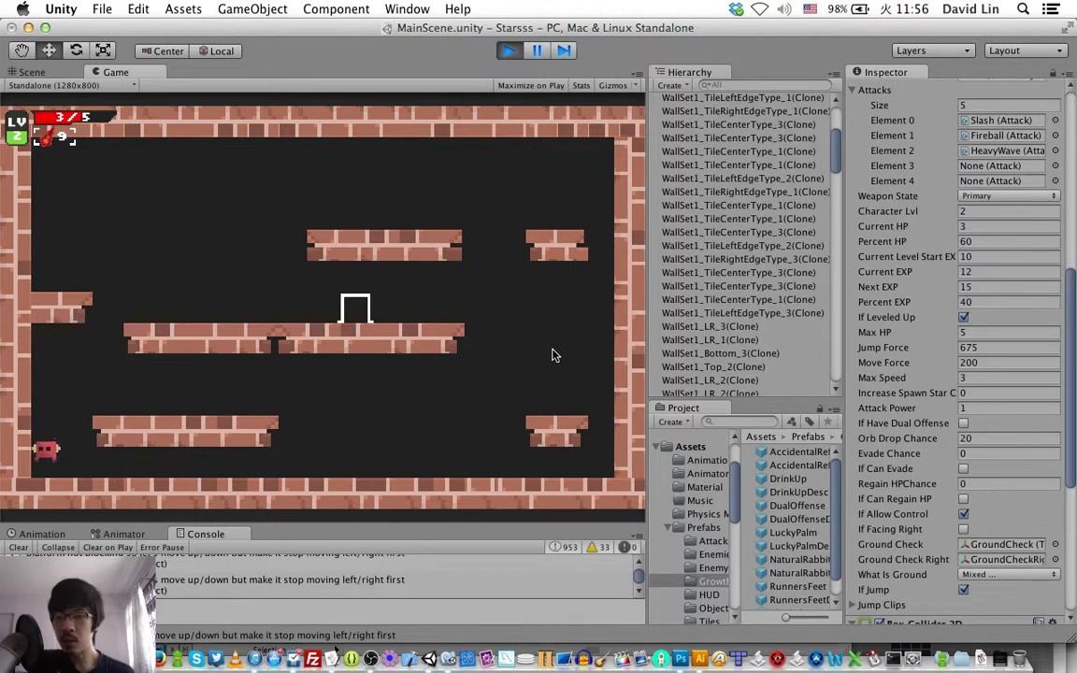
key("Right")
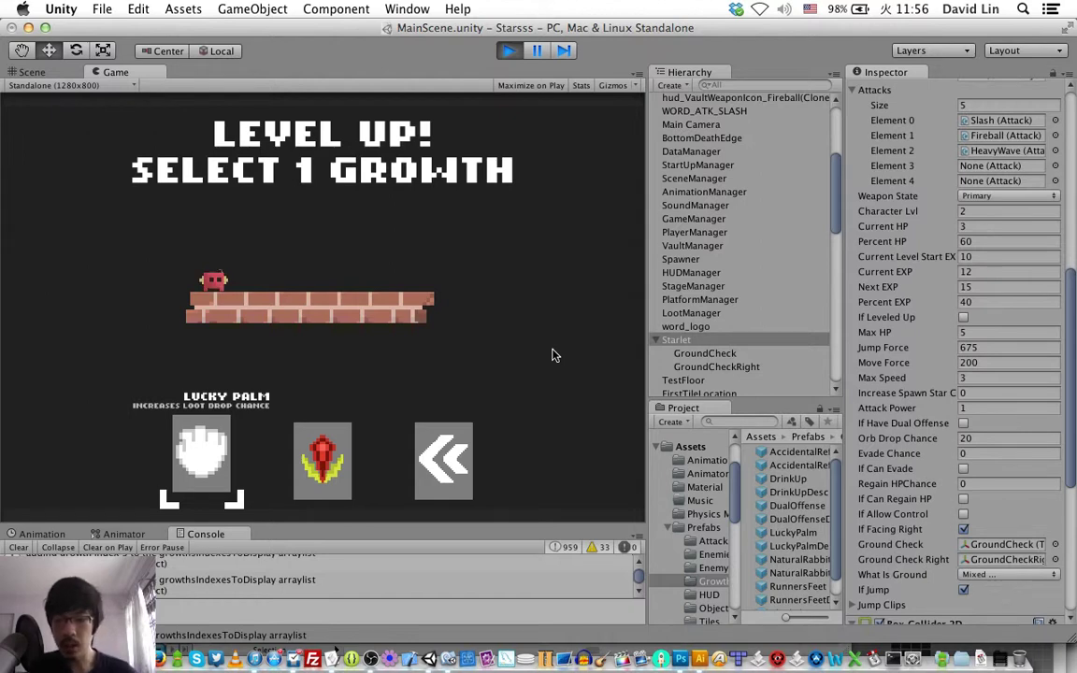
Compare Runner's Feet, Dual Offense and Lucky Palm, then confirm Lucky Palm.
key("Right")
key("Right")
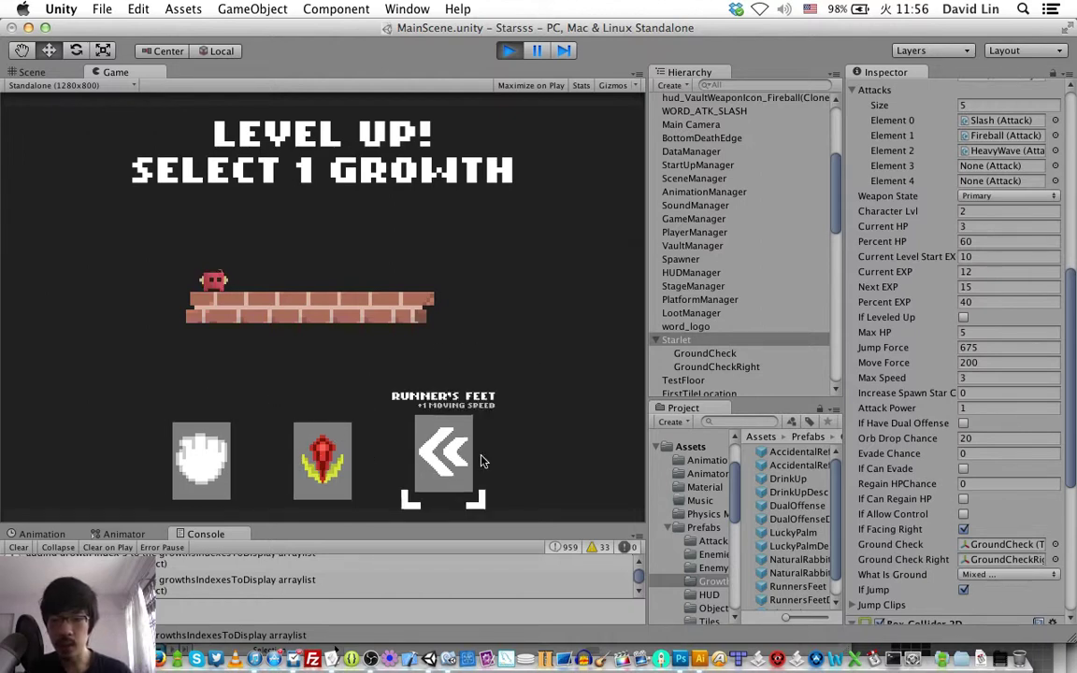
key("Left")
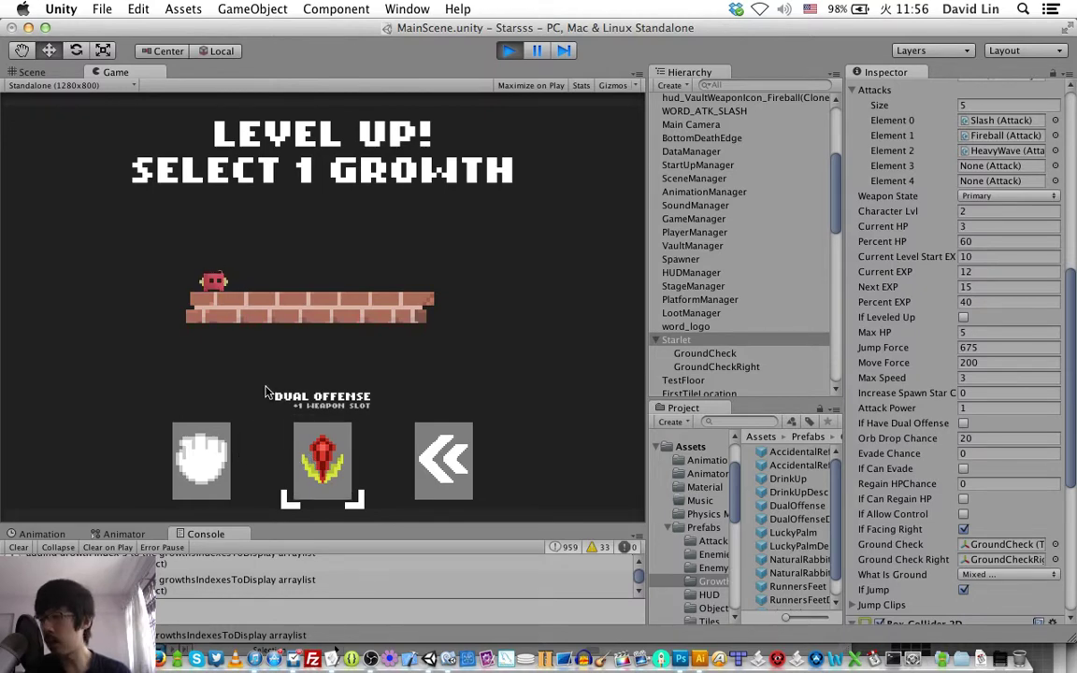
key("Left")
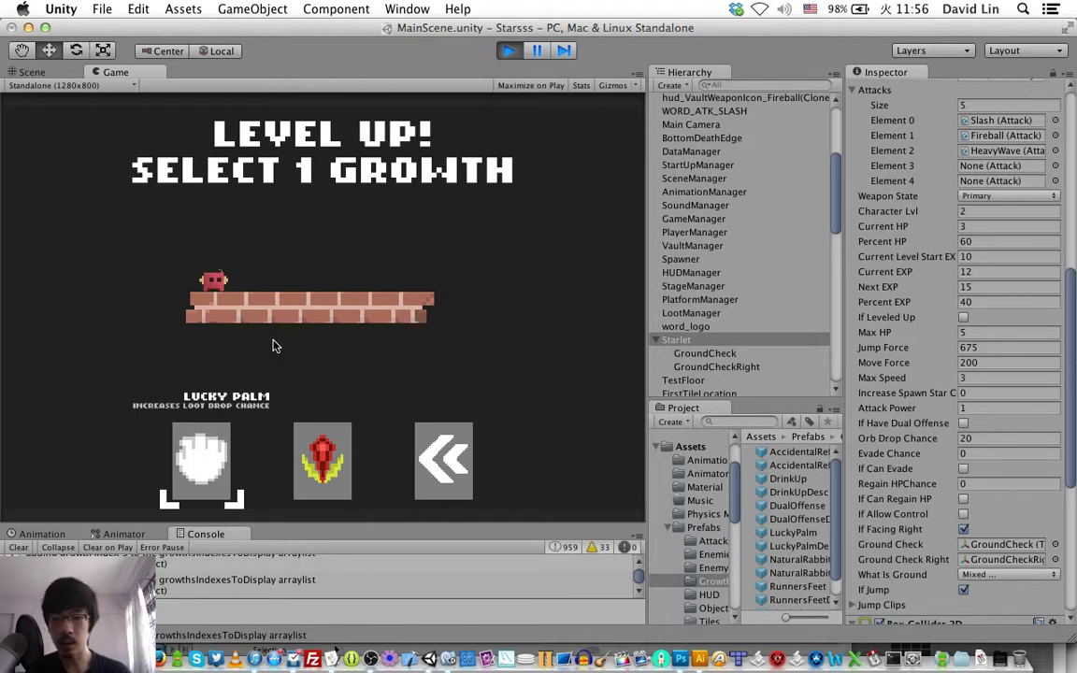
key("Right")
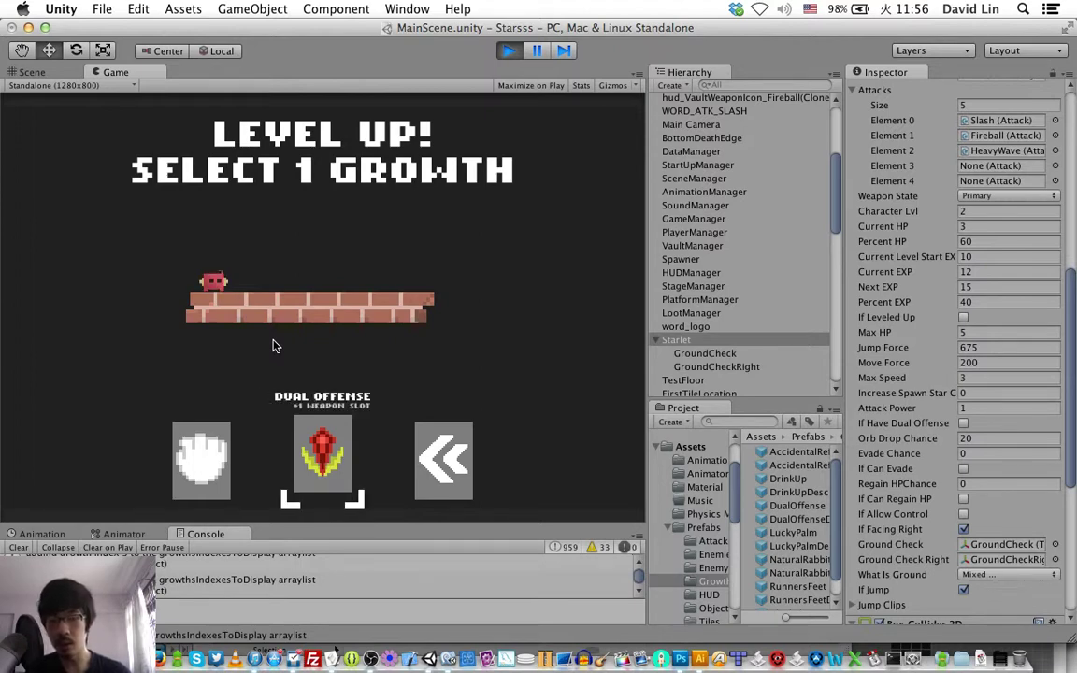
key("Right")
key("Left")
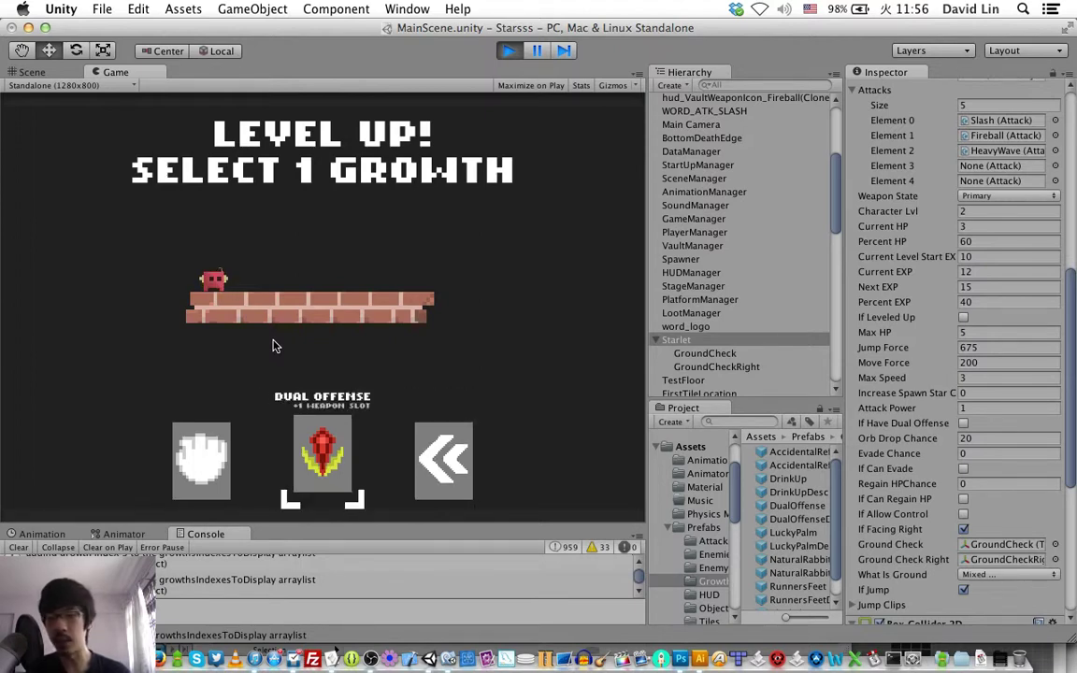
key("Left")
key("Right")
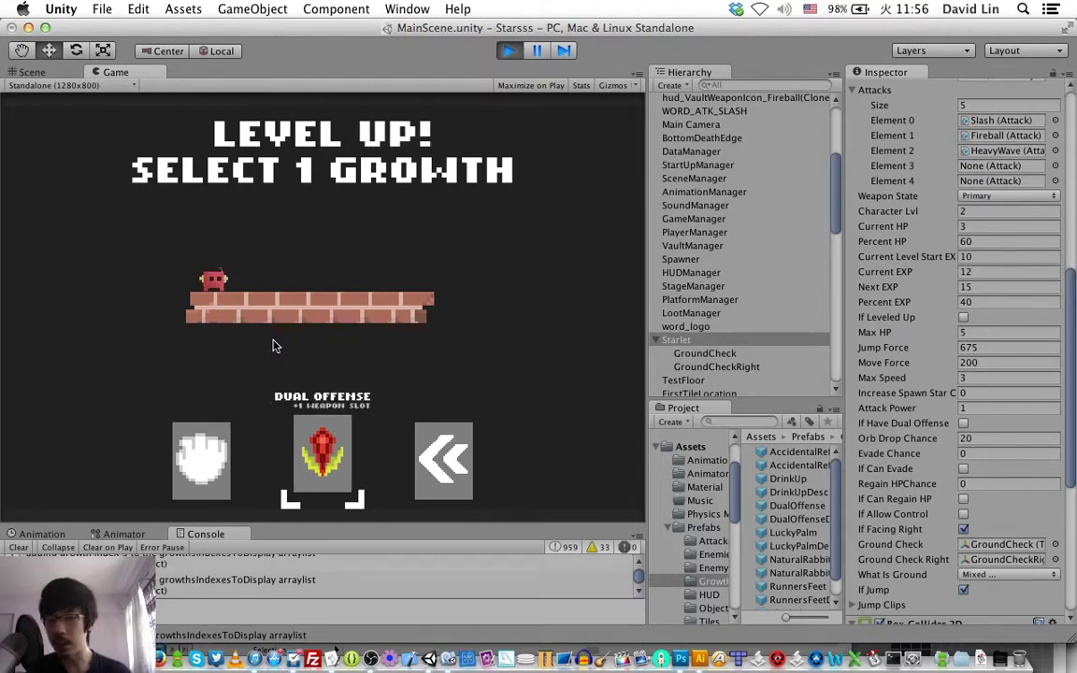
key("Left")
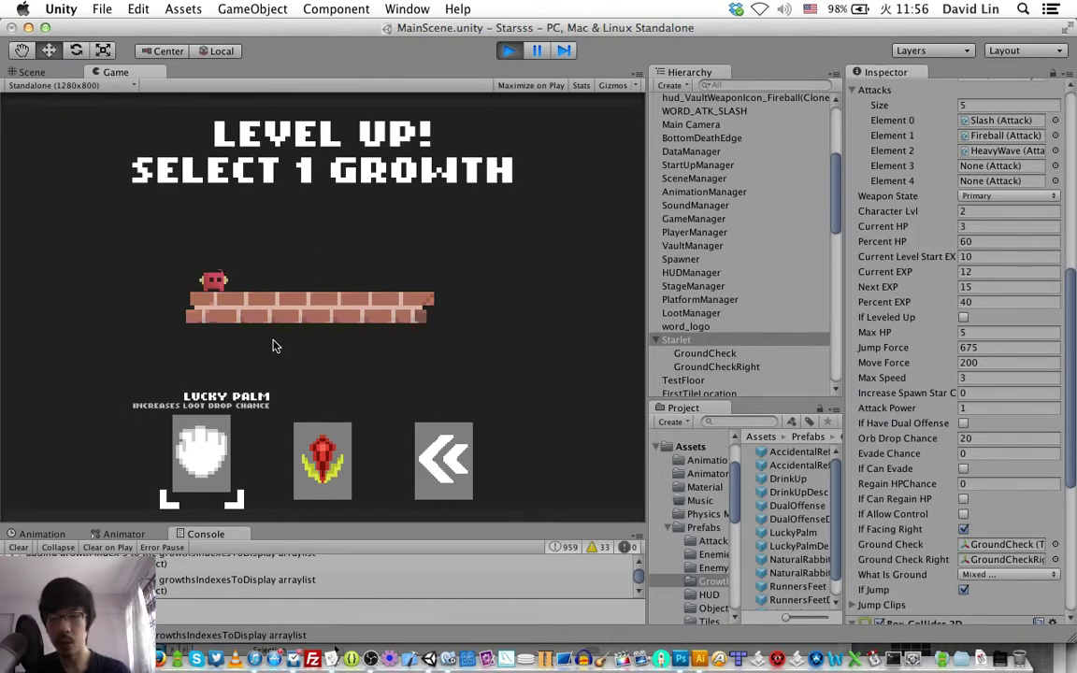
key("Return")
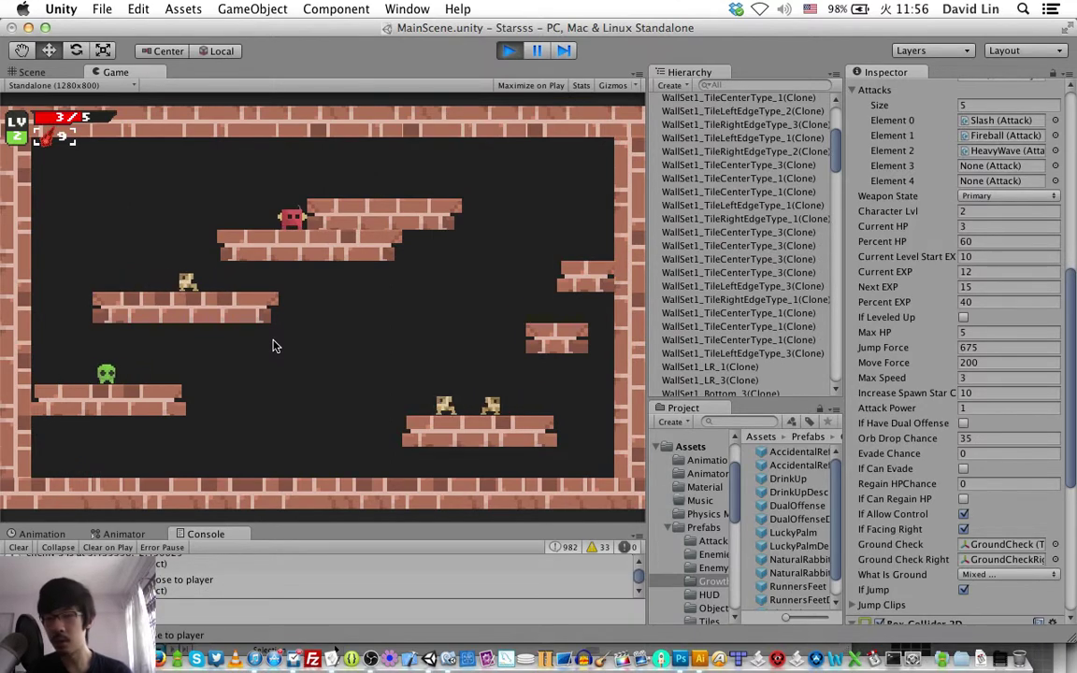
Run and jump the player across the platforms and drop down to the floor.
key("Left")
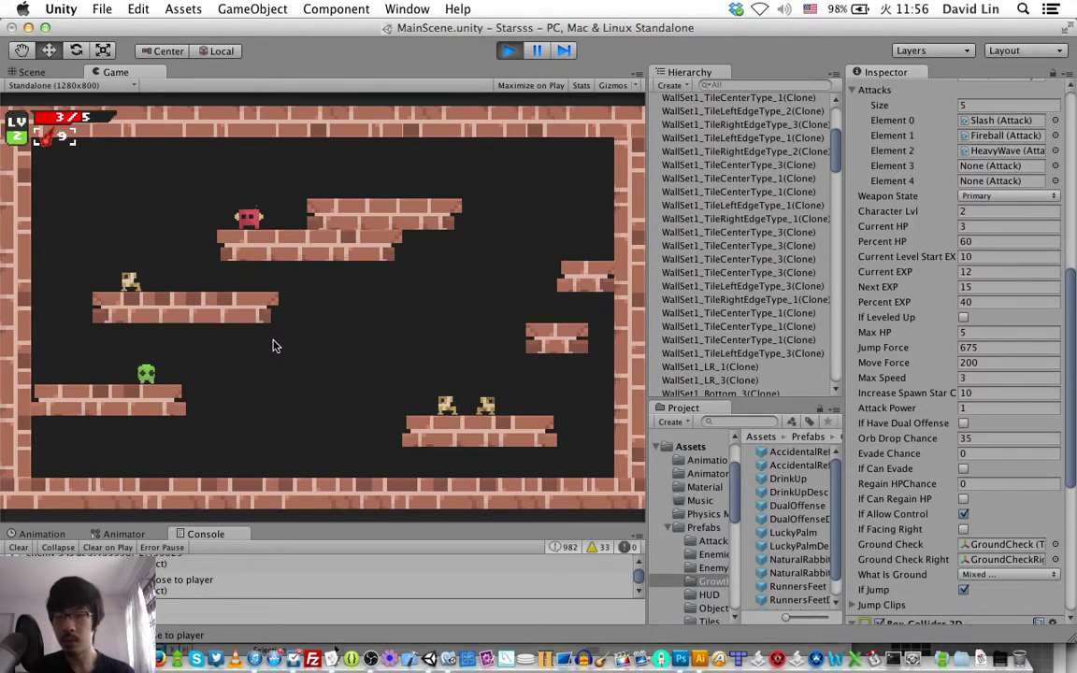
key("Right")
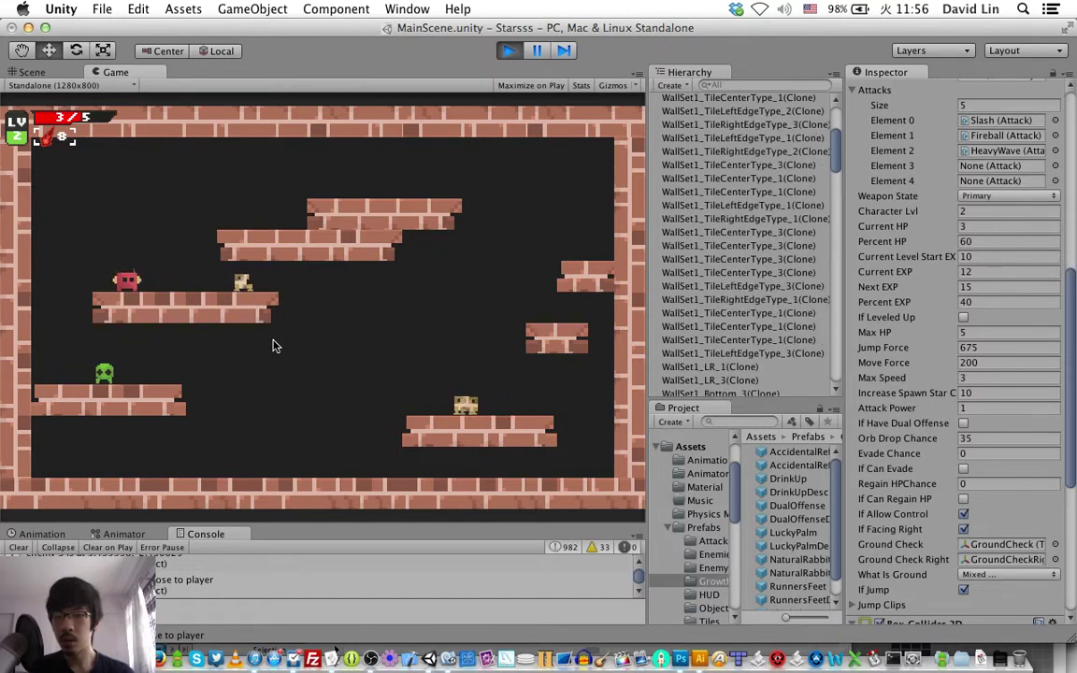
key("space")
key("Left")
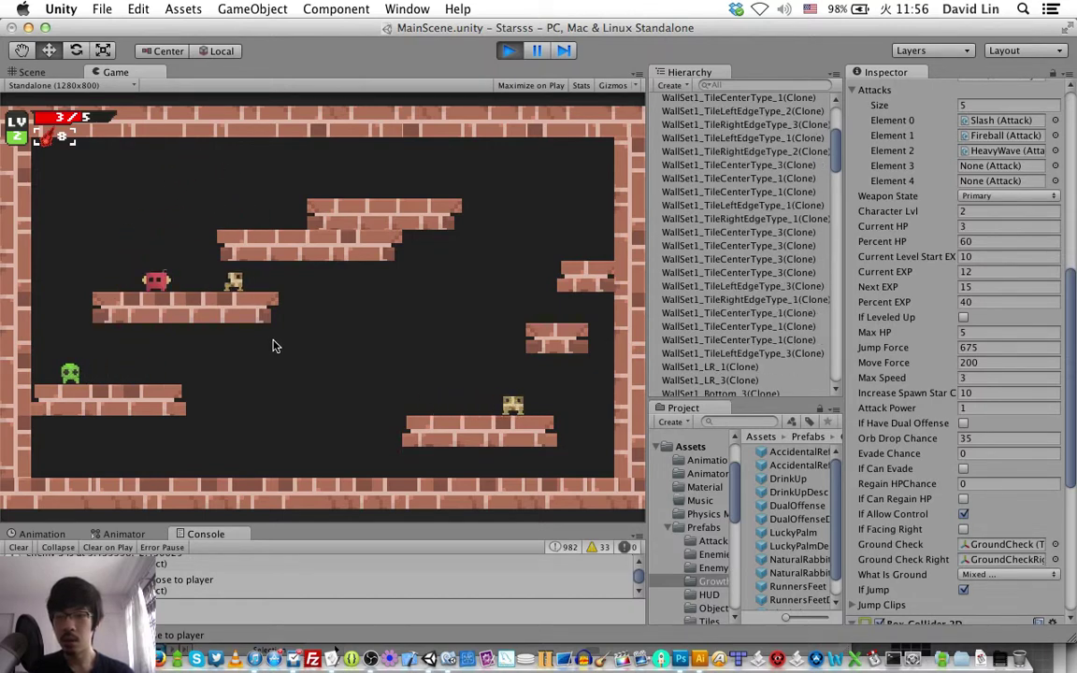
key("Right")
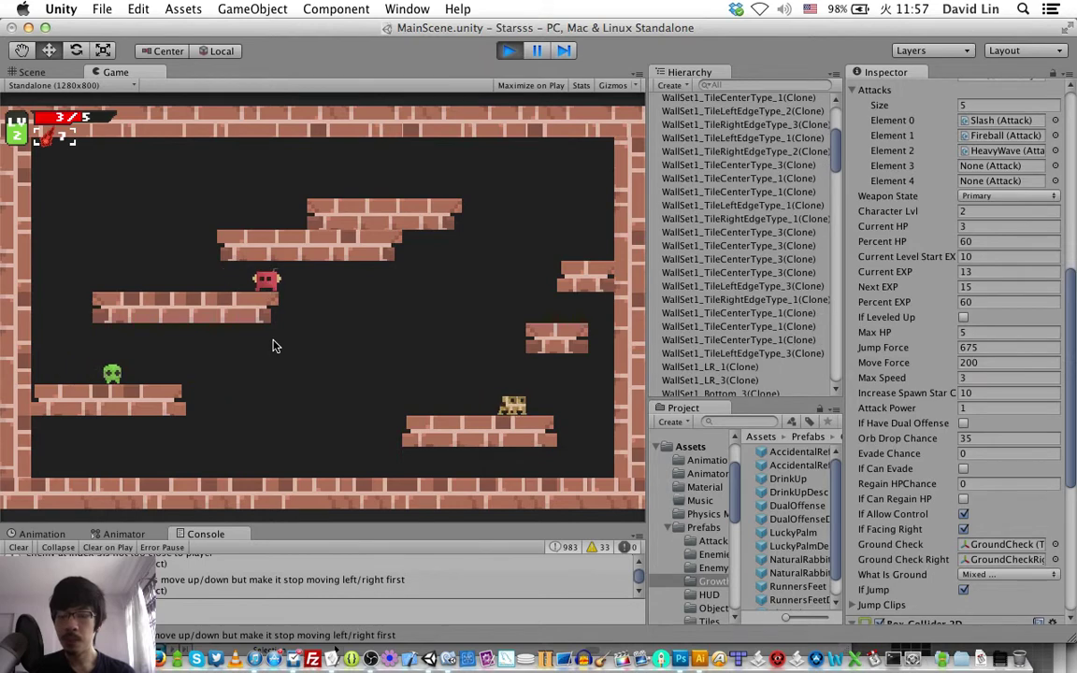
key("Left")
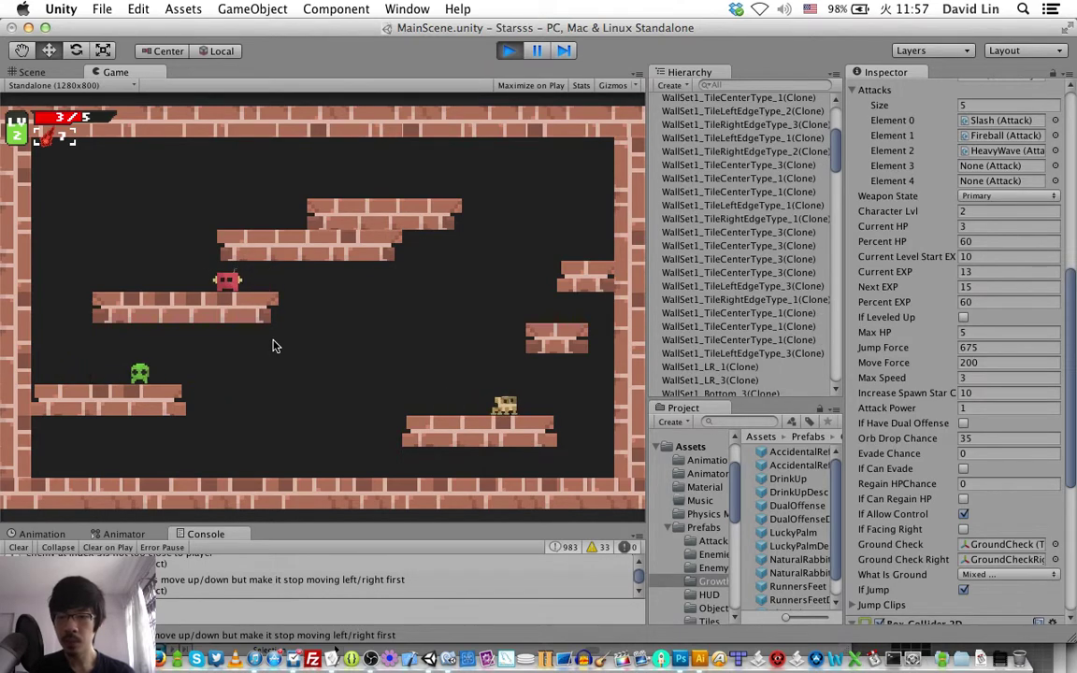
key("Left")
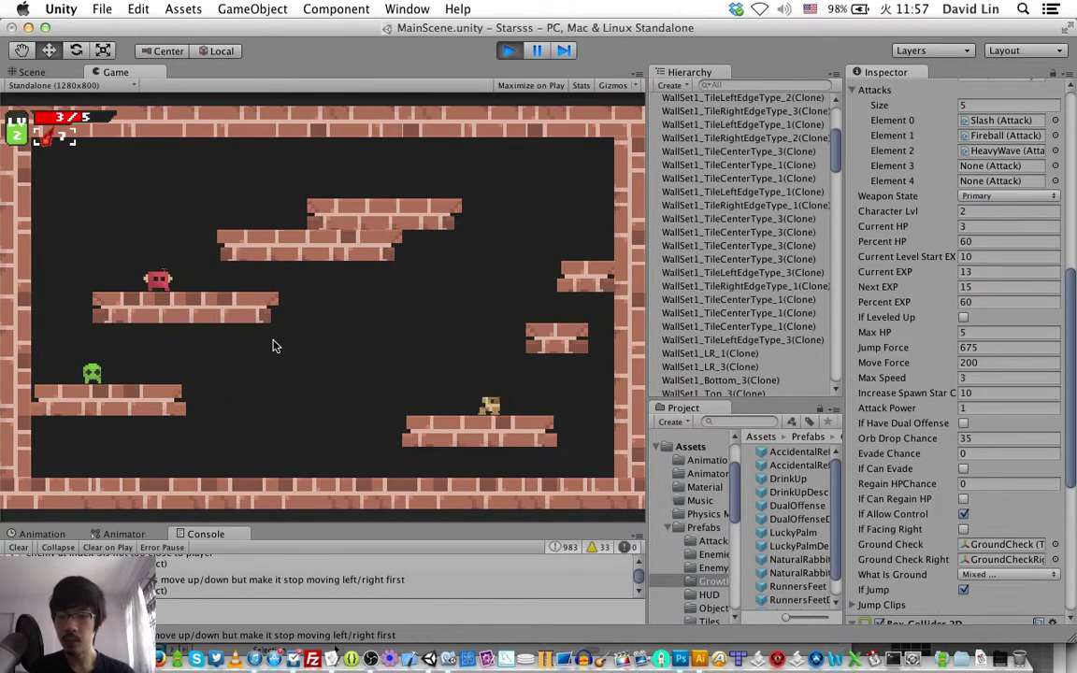
key("Right")
key("Left")
key("Right")
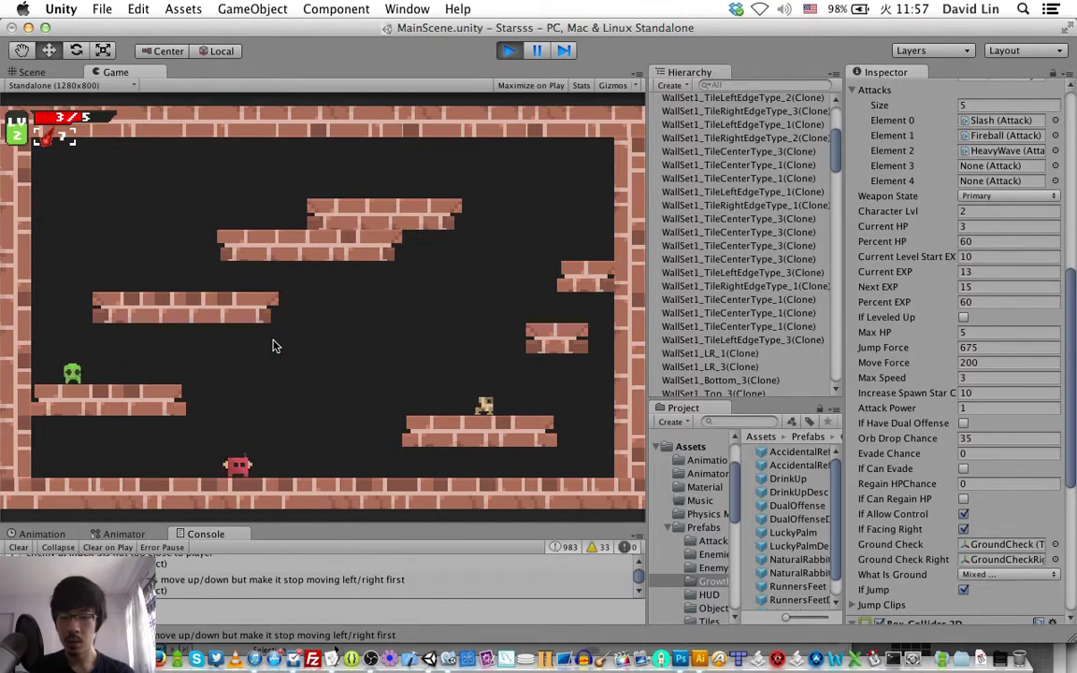
key("Left")
key("space")
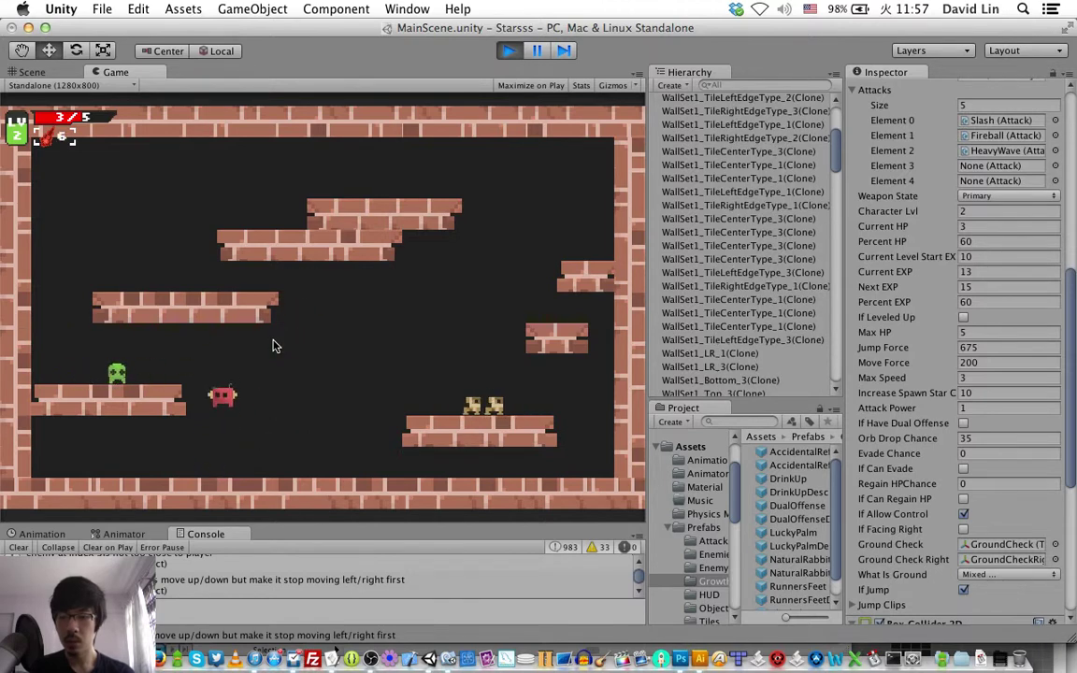
Attack the green enemy until it drops a star, then collect the star.
key("space")
key("Left")
key("space")
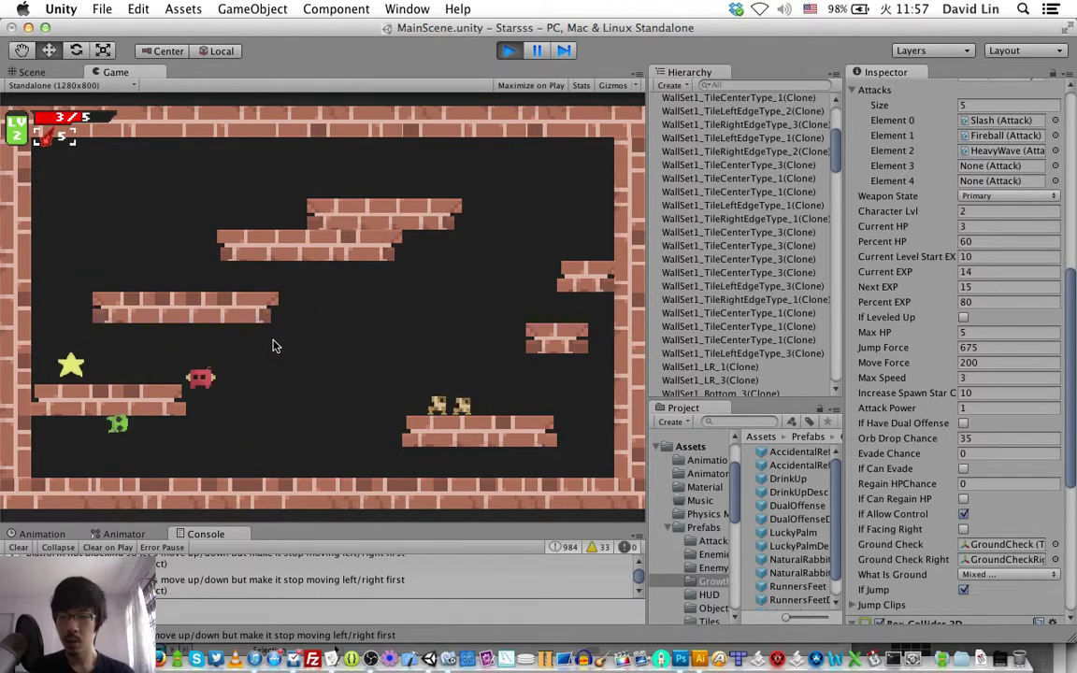
key("Right")
key("space")
key("Left")
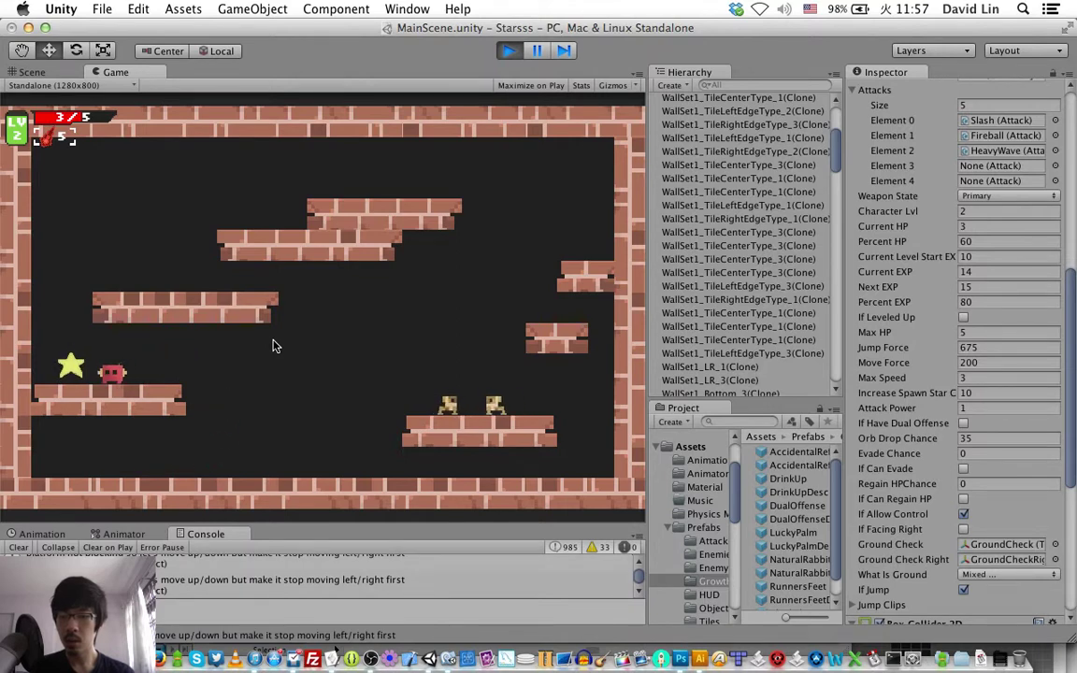
Kill the next enemy, grab the lower-platform star, and climb the left wall to reach level 3.
key("Right")
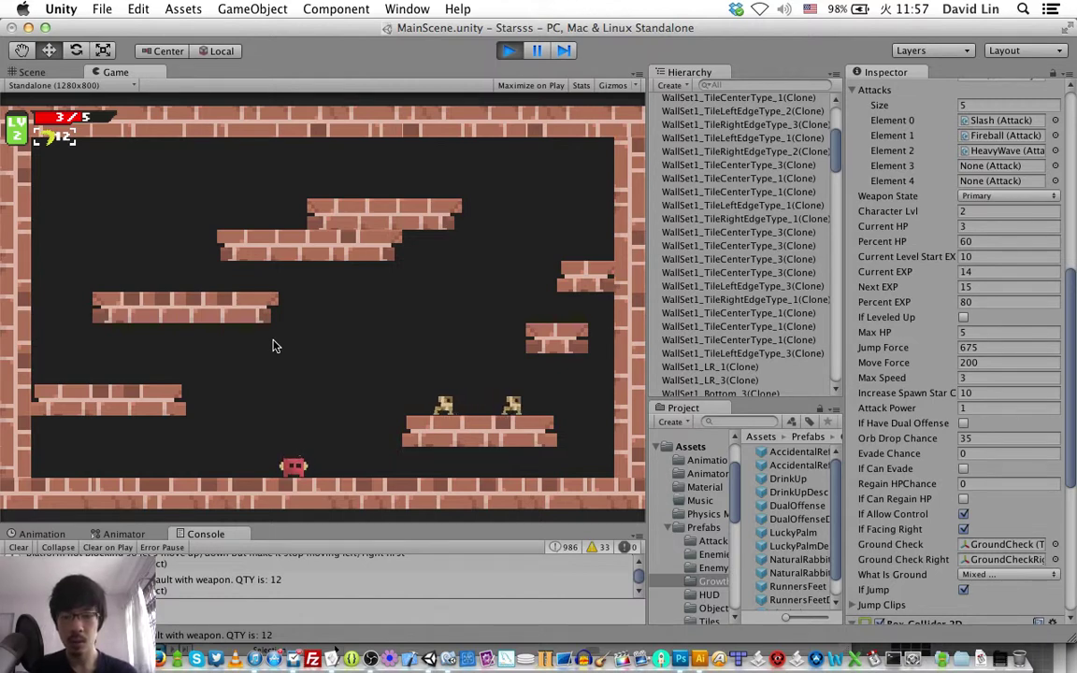
key("space")
key("Right")
key("space")
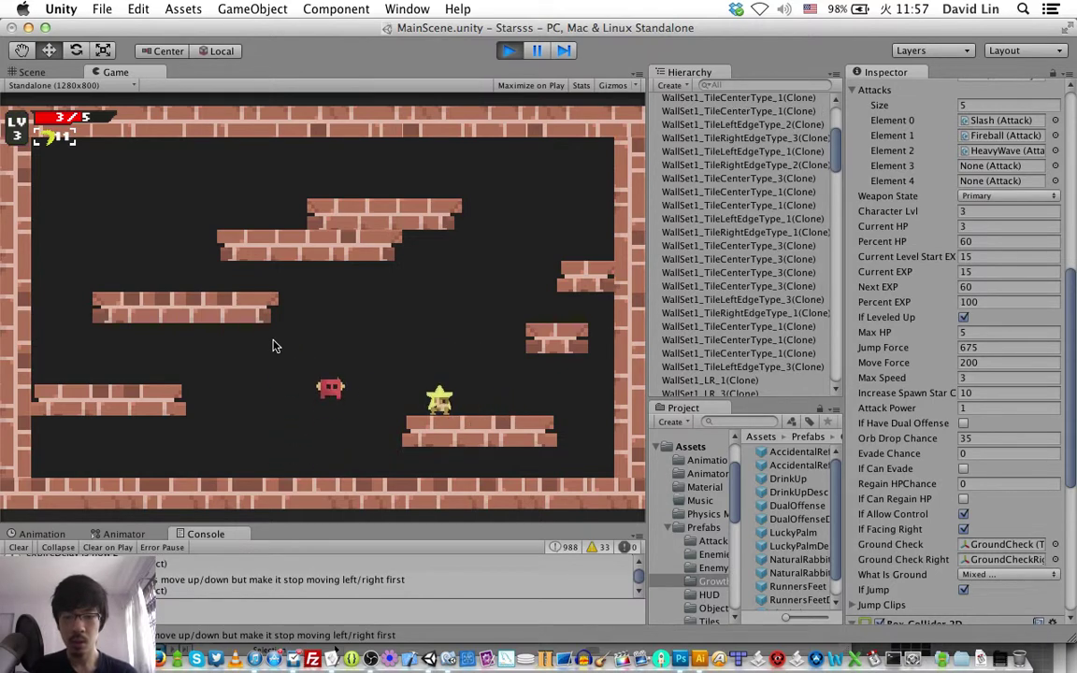
key("space")
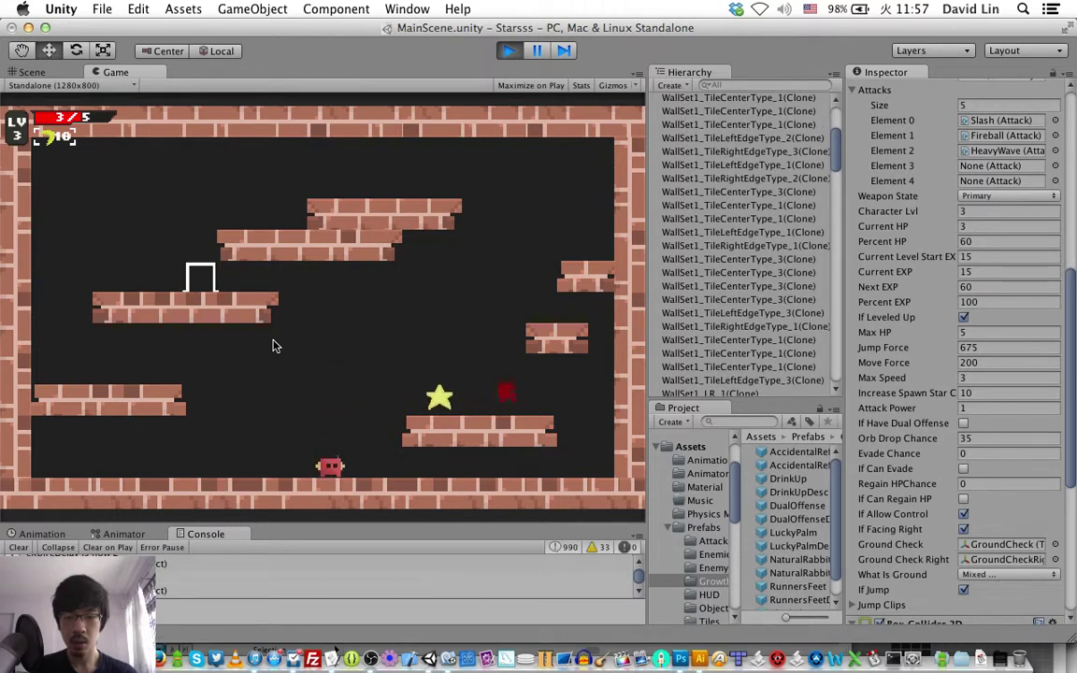
key("space")
key("Right")
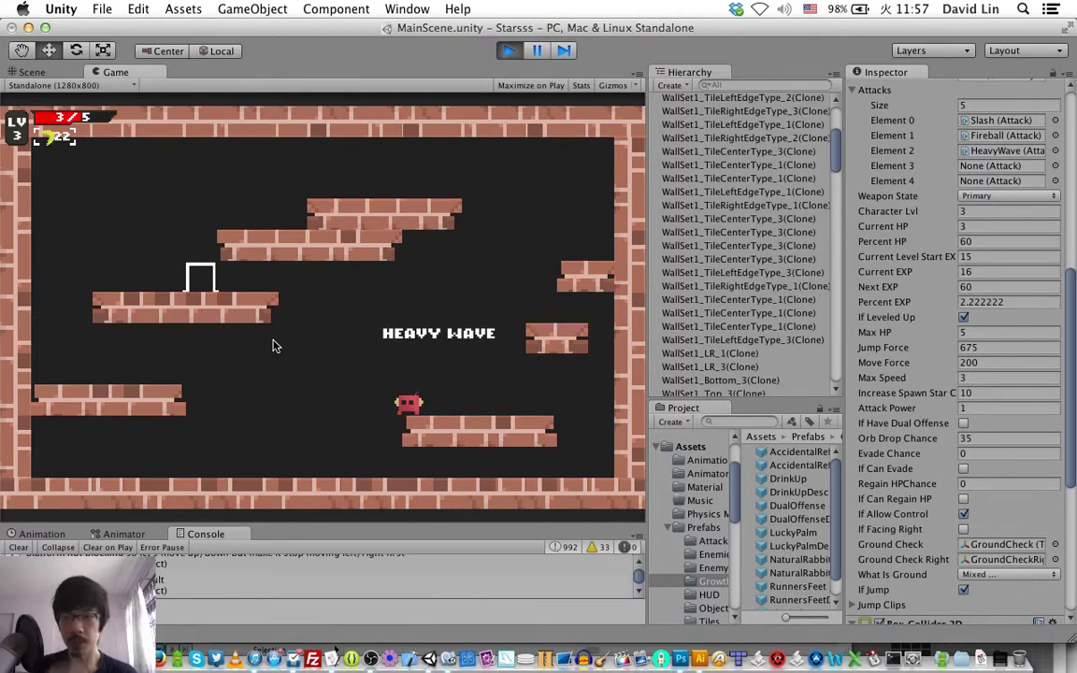
key("Left")
key("space")
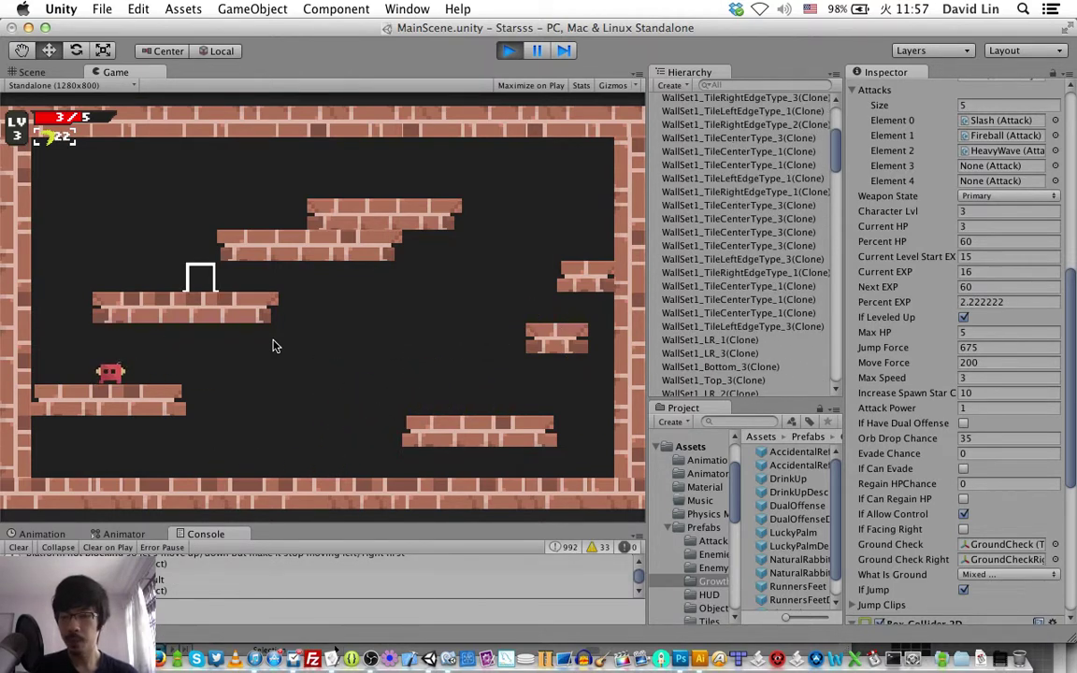
key("space")
Enter the white door and pick the Drink Up growth, giving a 6.66 regain-HP chance.
key("Right")
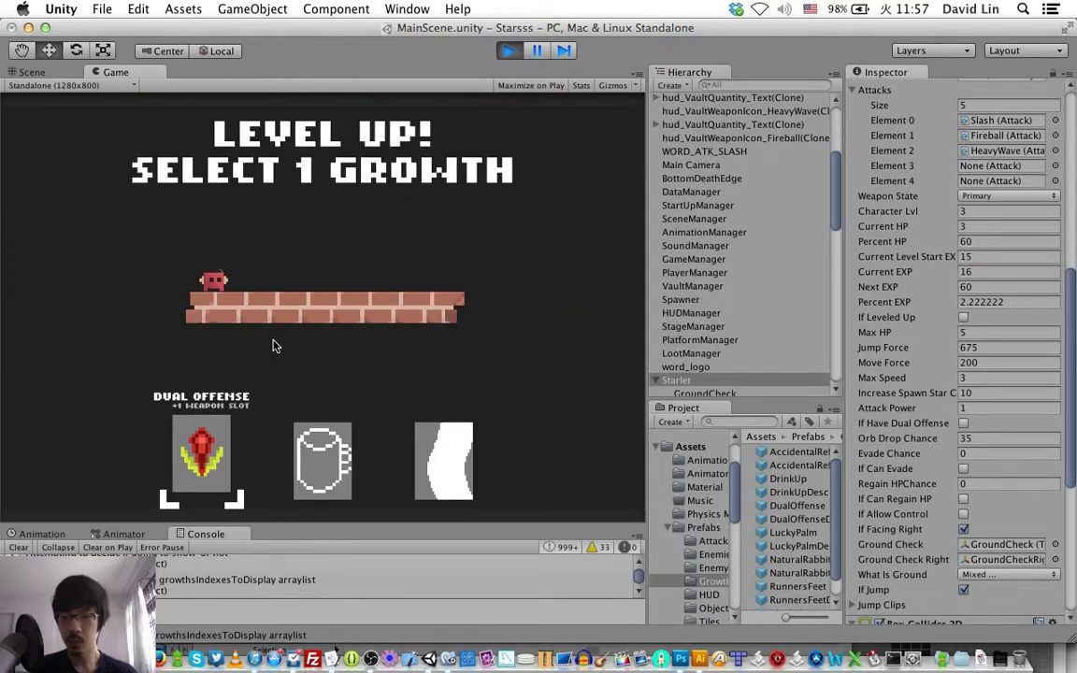
key("Right")
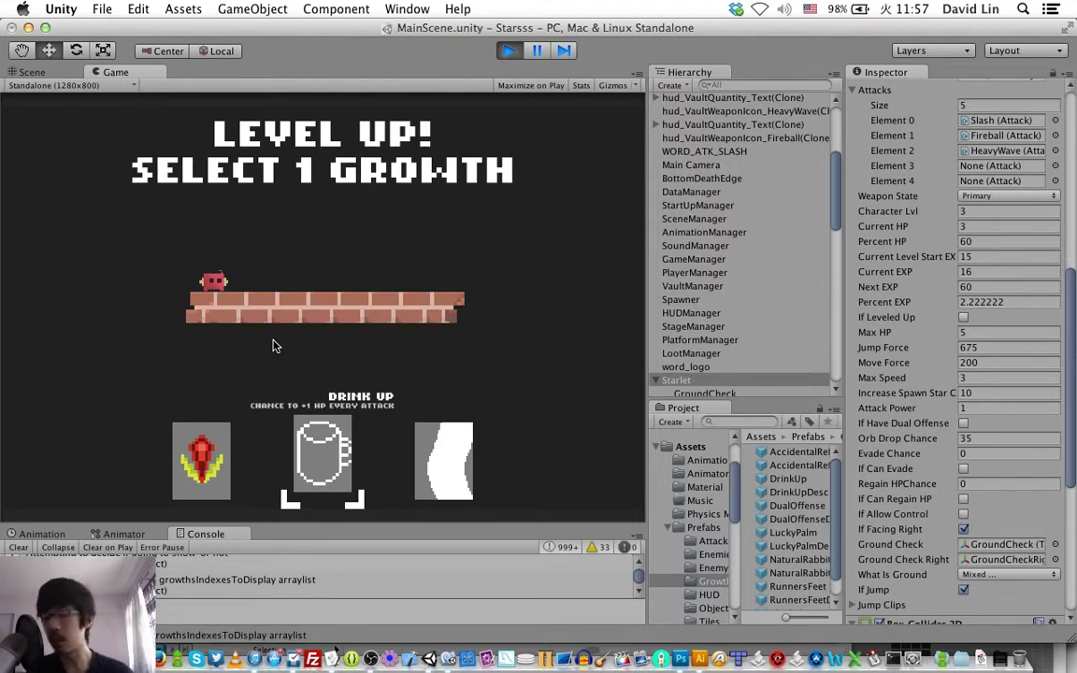
key("Return")
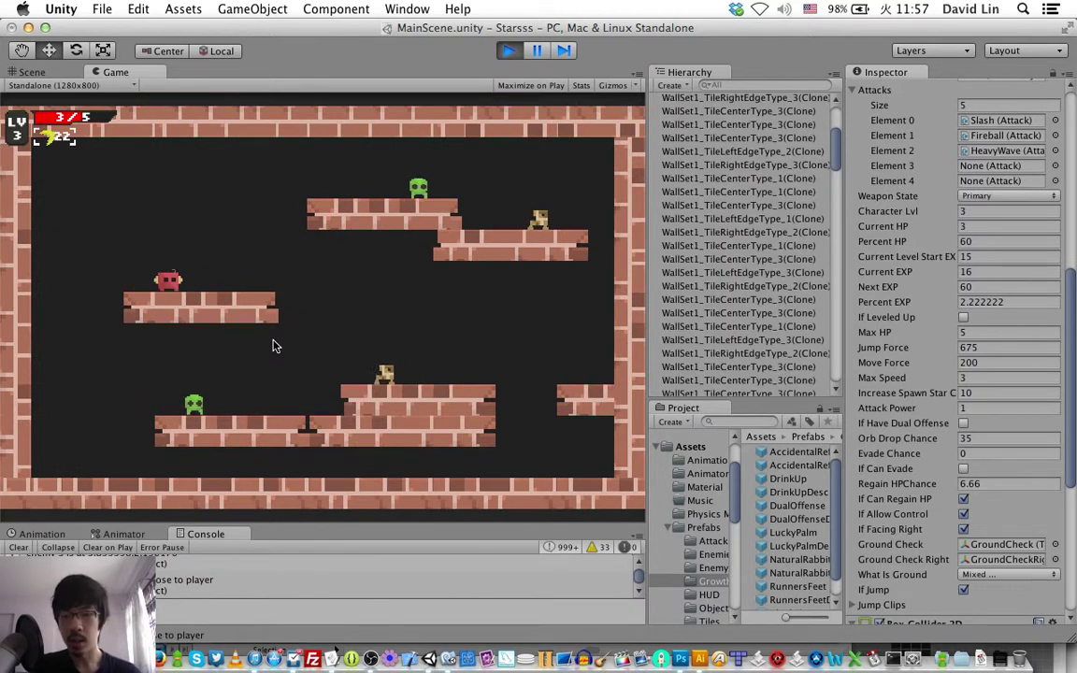
Jump onto the upper platform and defeat the green enemy, bringing Current EXP to 17.
key("Left")
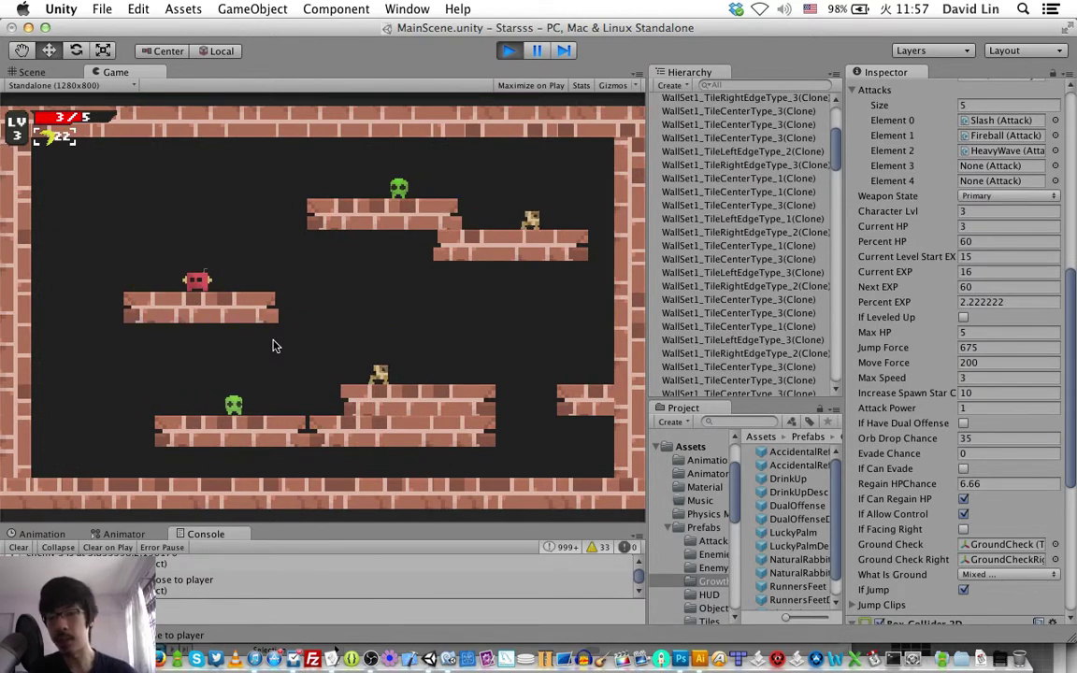
key("Right")
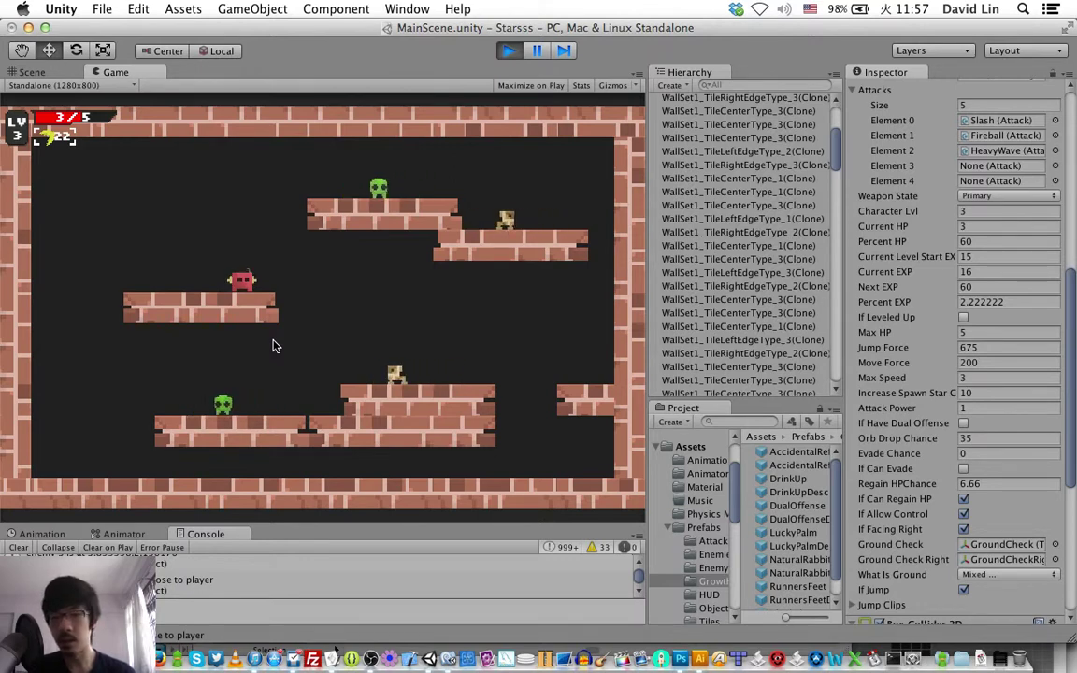
key("Up")
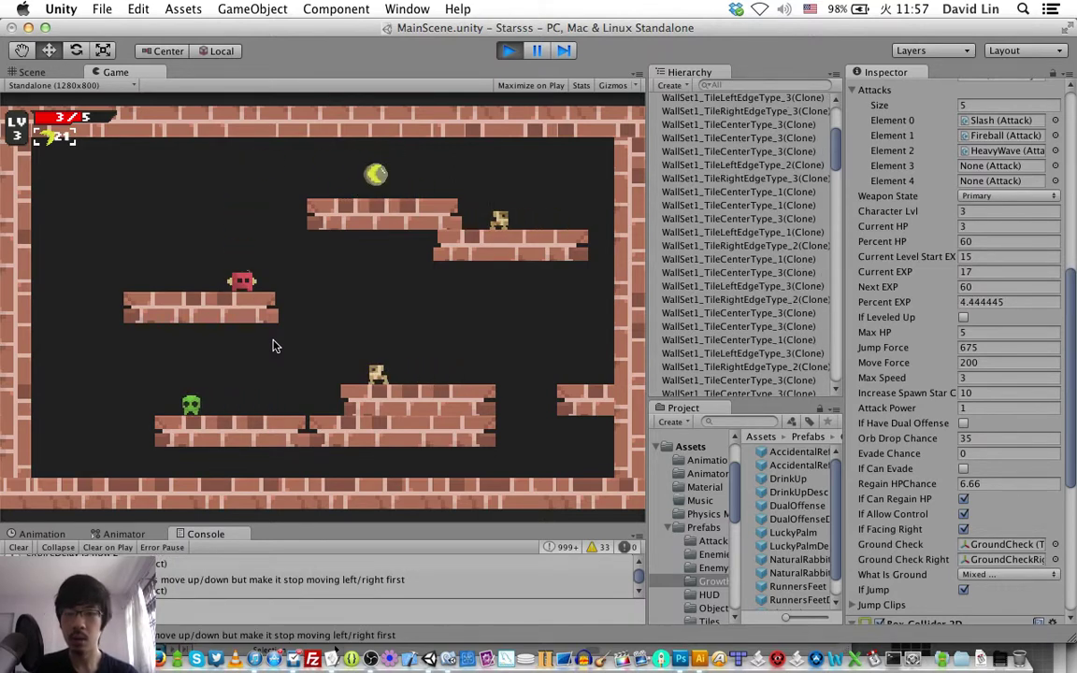
key("Up")
key("Right")
key("Right")
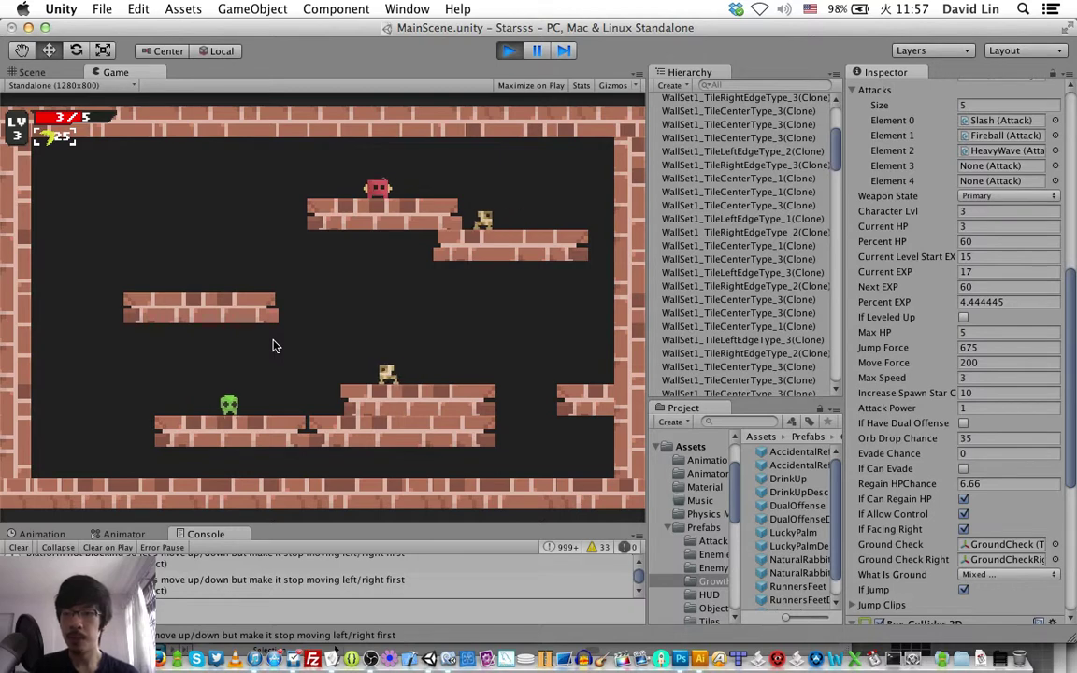
key("Left")
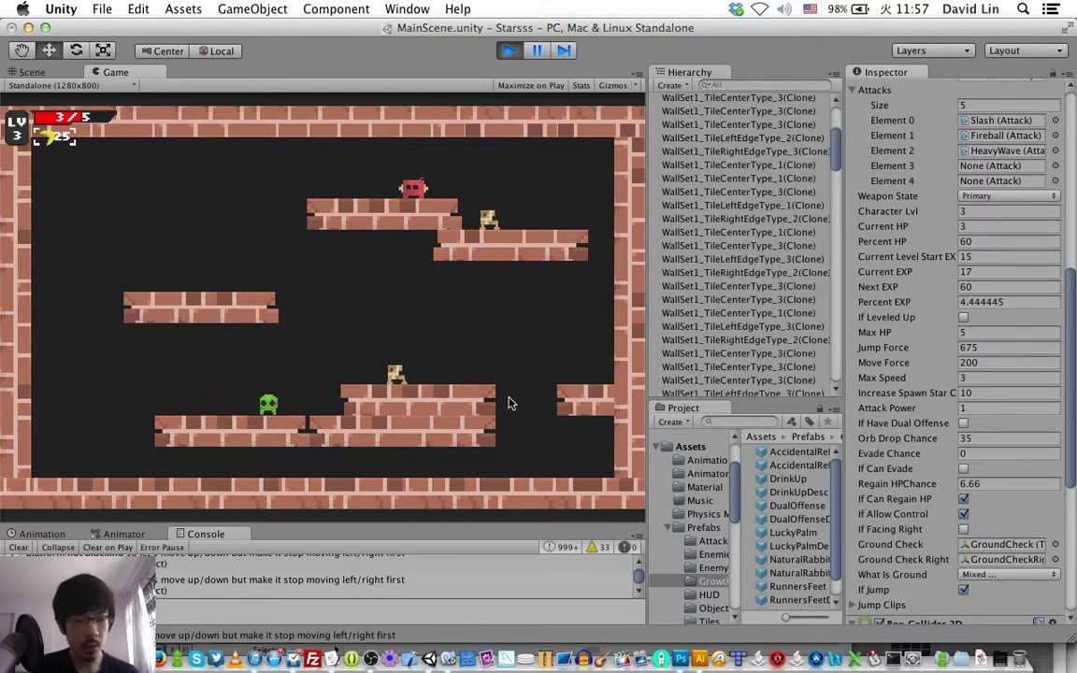
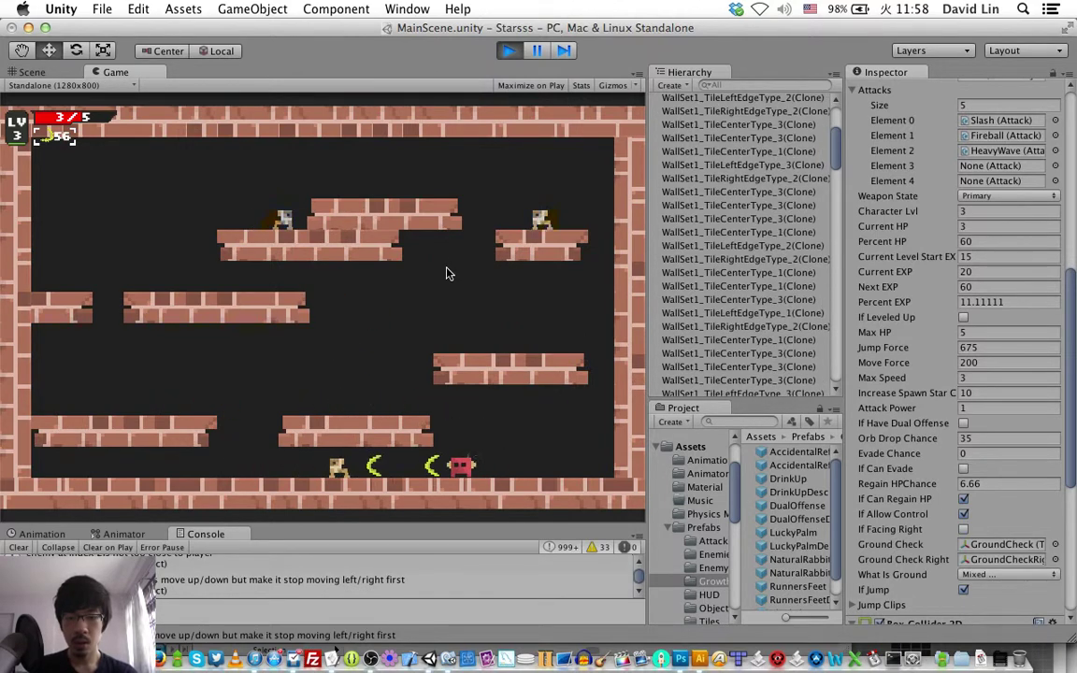
Run and jump the player across the platforms toward the star.
key("Left")
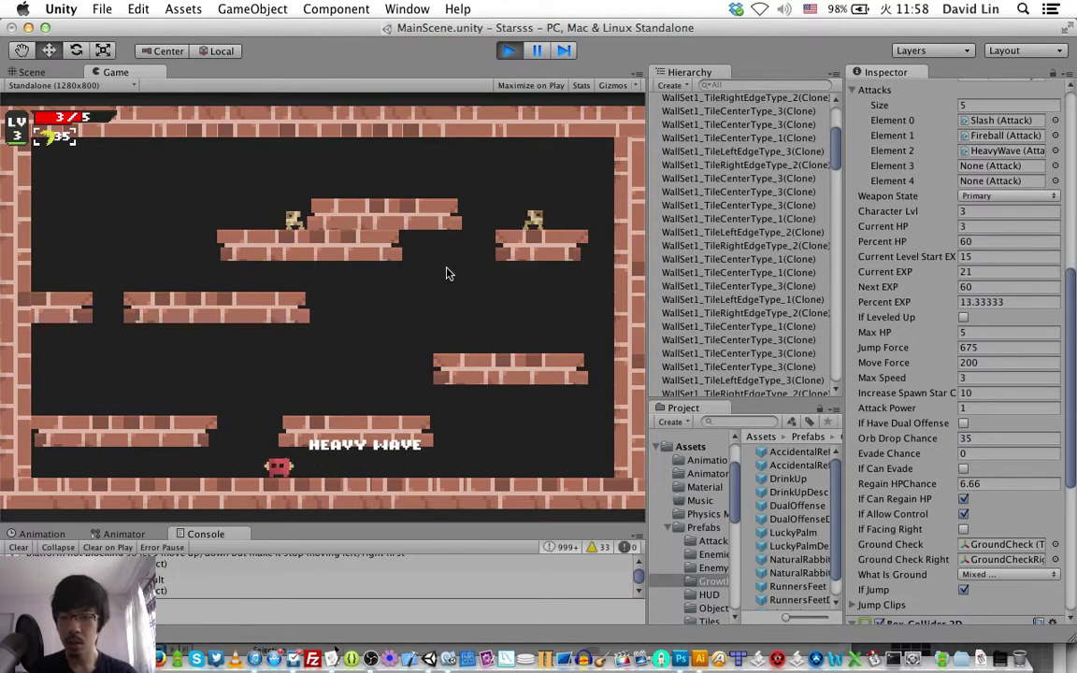
key("space")
key("Left")
key("space")
key("Right")
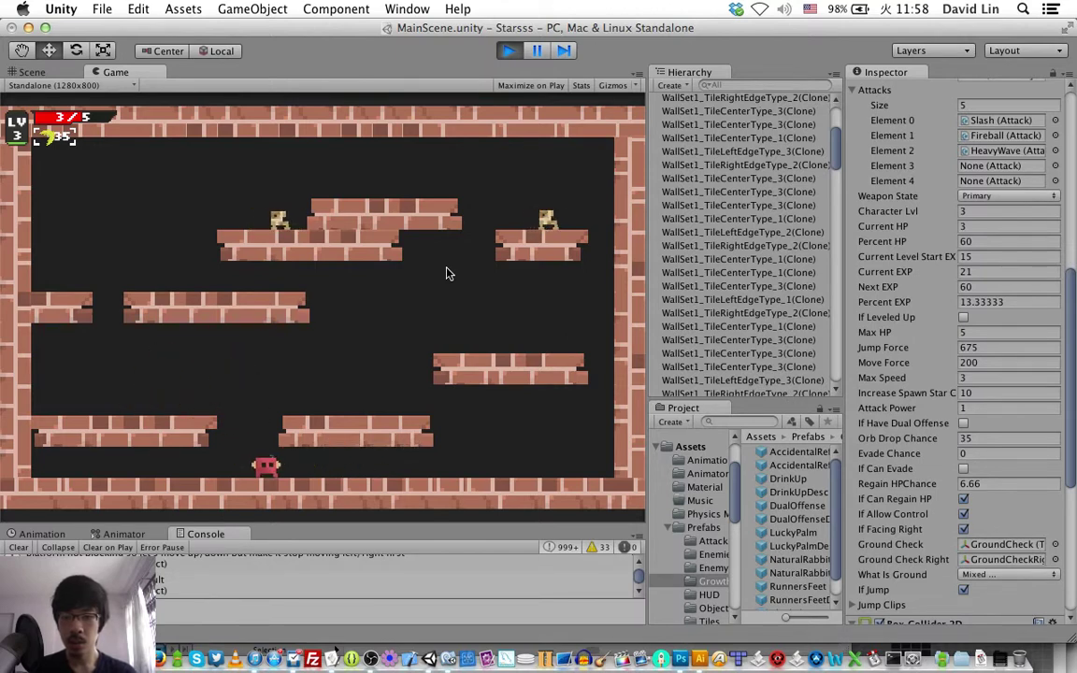
key("space")
key("Left")
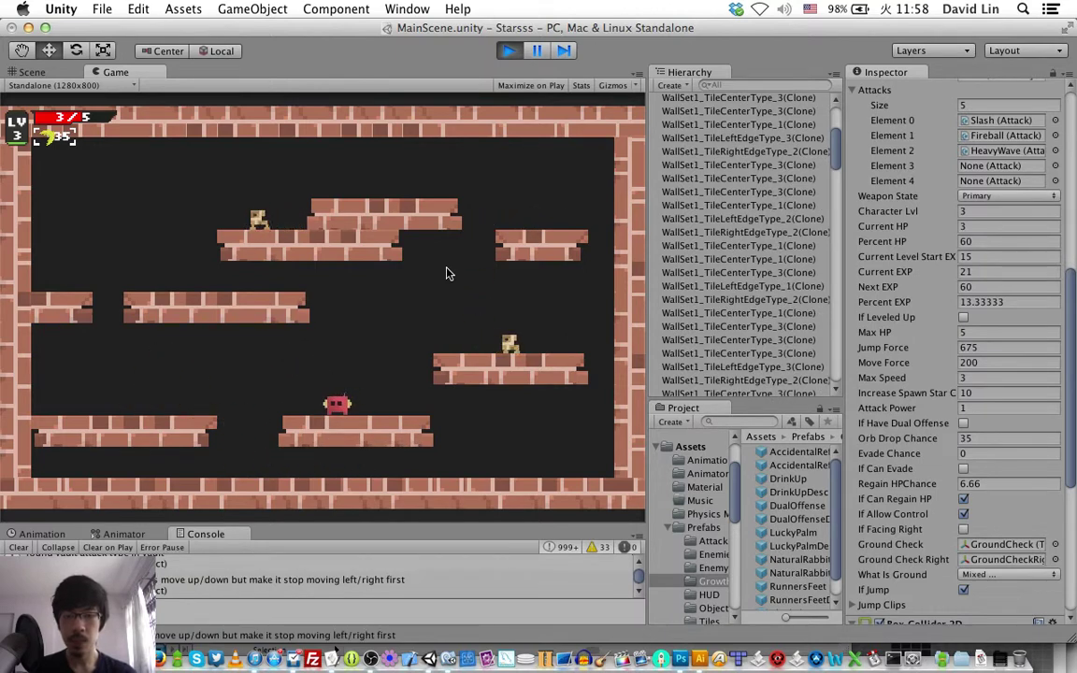
key("Right")
key("space")
key("Right")
key("Left")
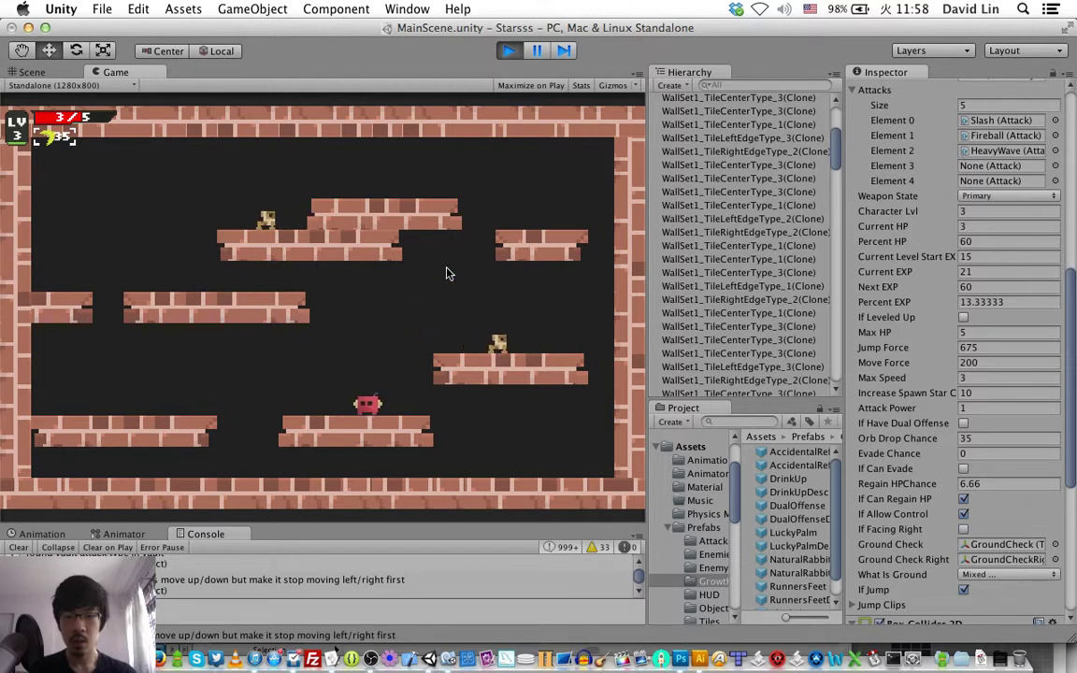
Jump at the enemy, slash it, and collect the dropped Heavy Wave star.
key("space")
key("Right")
key("Left")
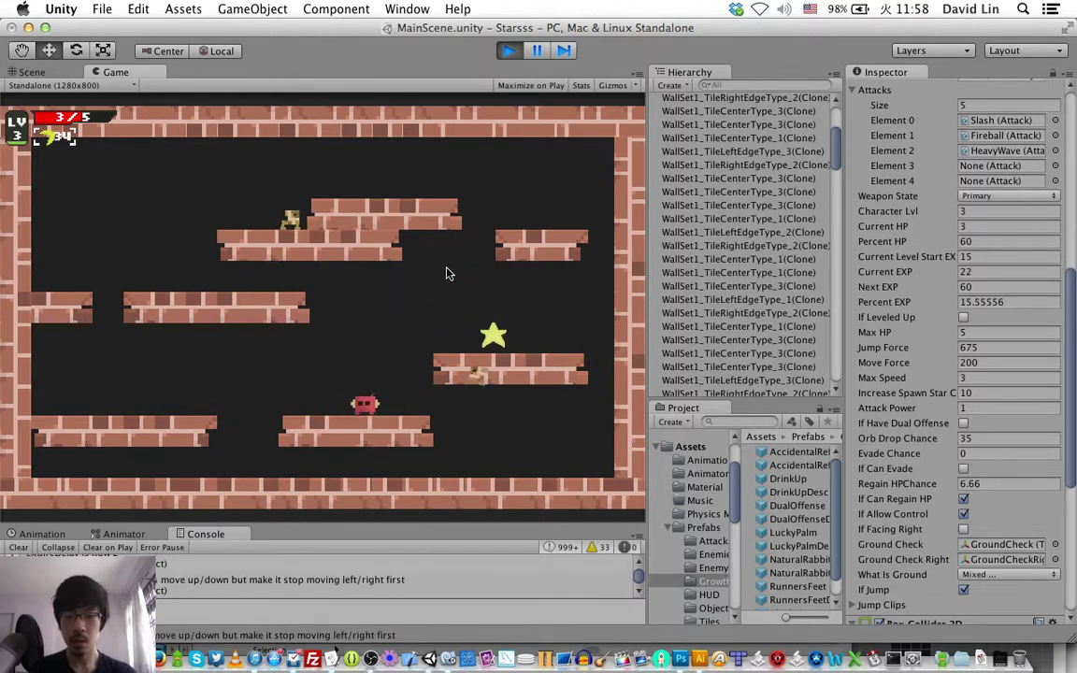
key("space")
key("Right")
key("Right")
key("Left")
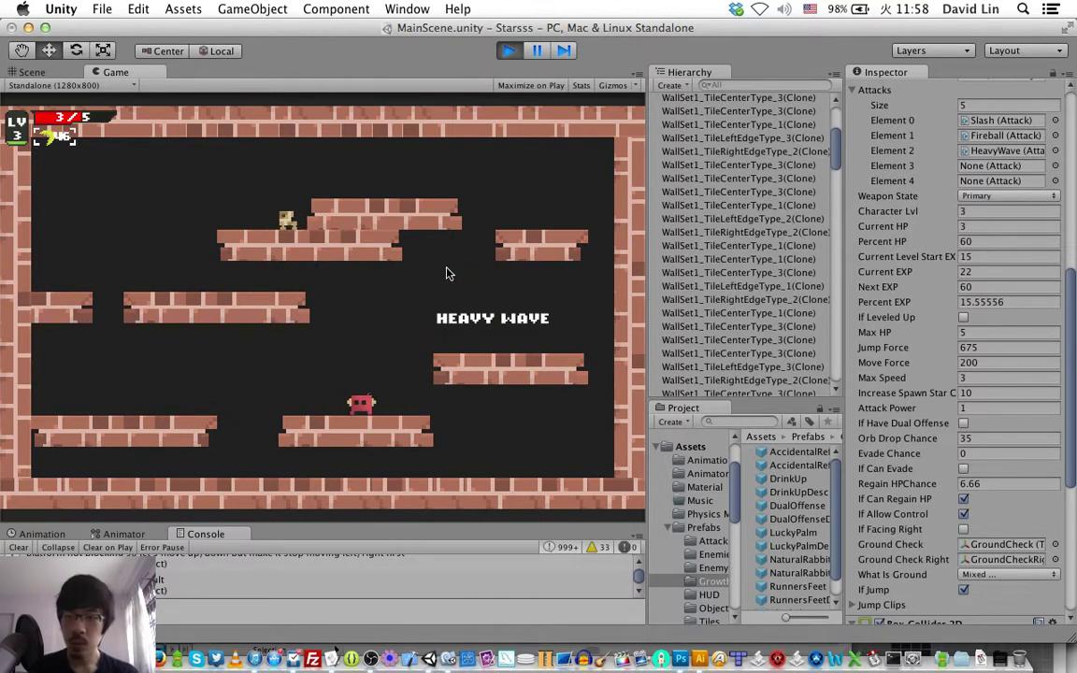
key("Right")
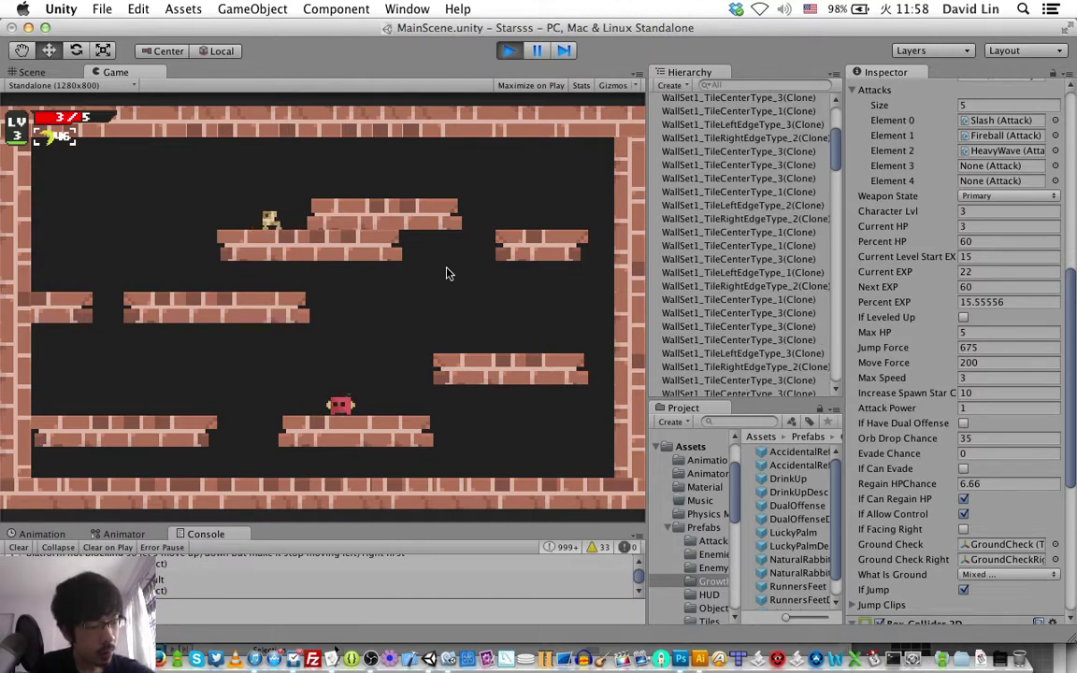
Walk the player back and forth on the platform, then stop Play mode.
key("Left")
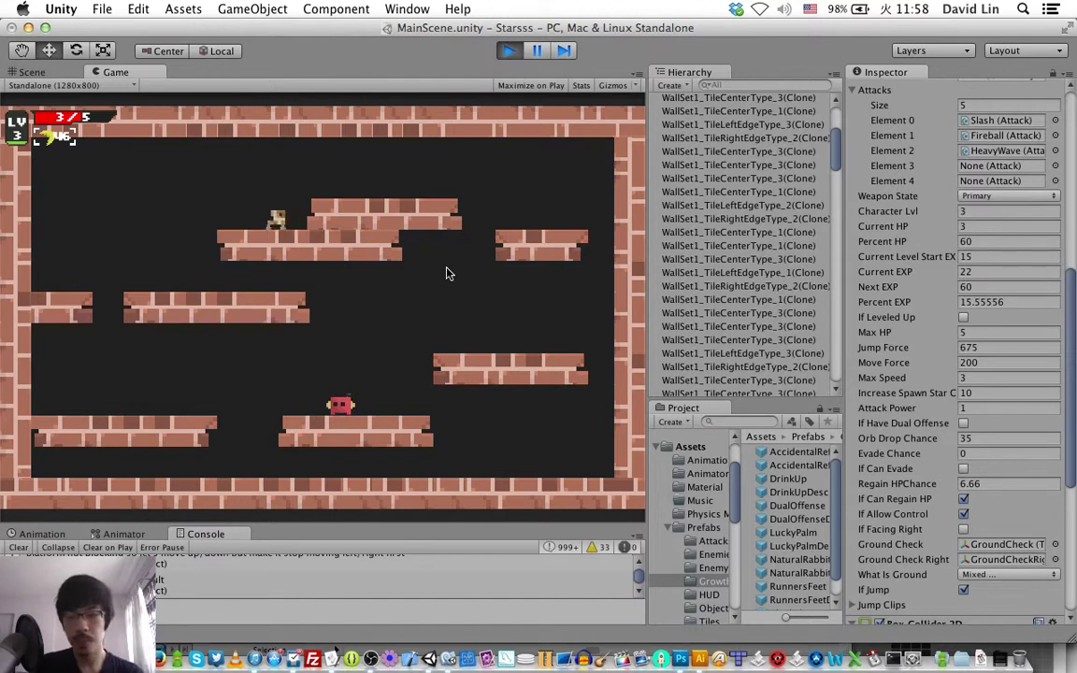
key("Right")
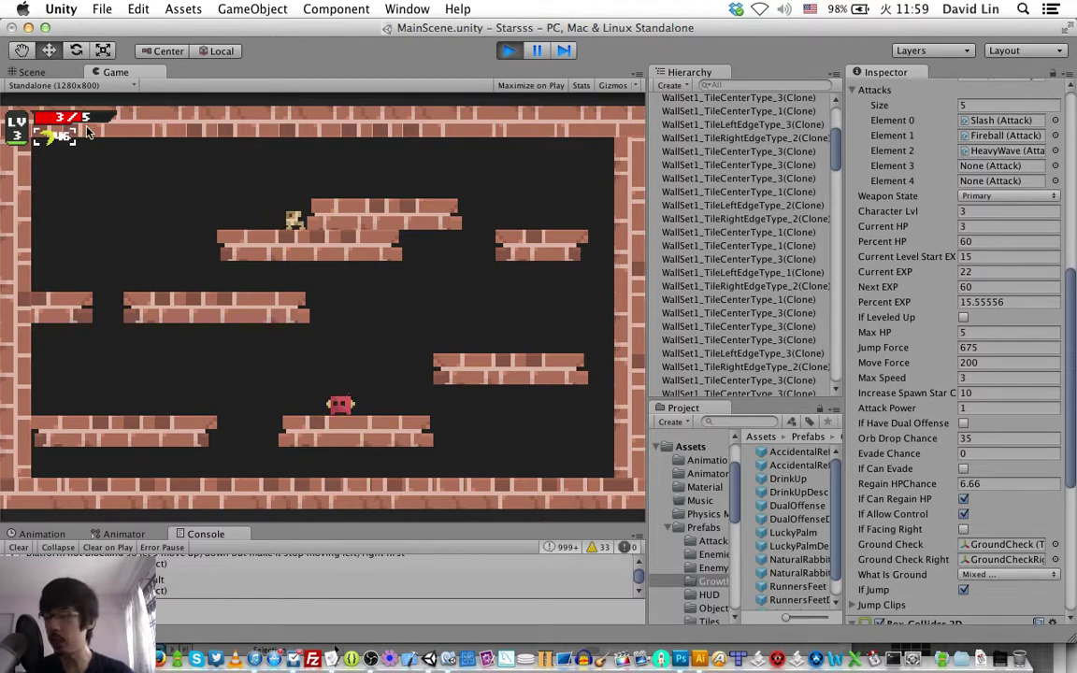
key("Left")
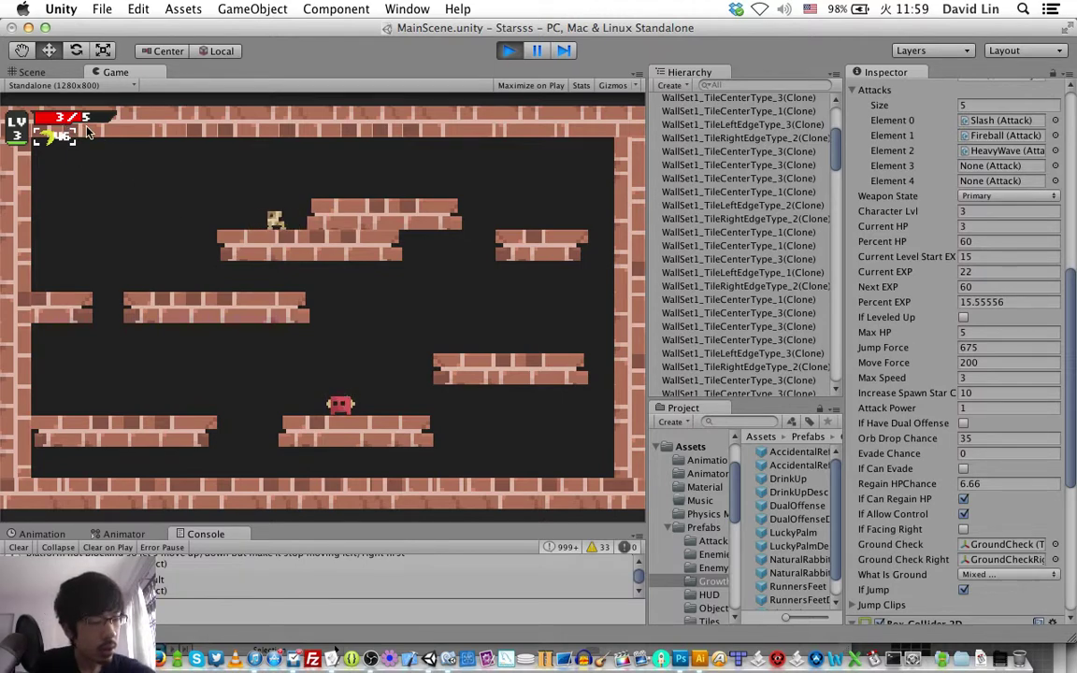
key("Left")
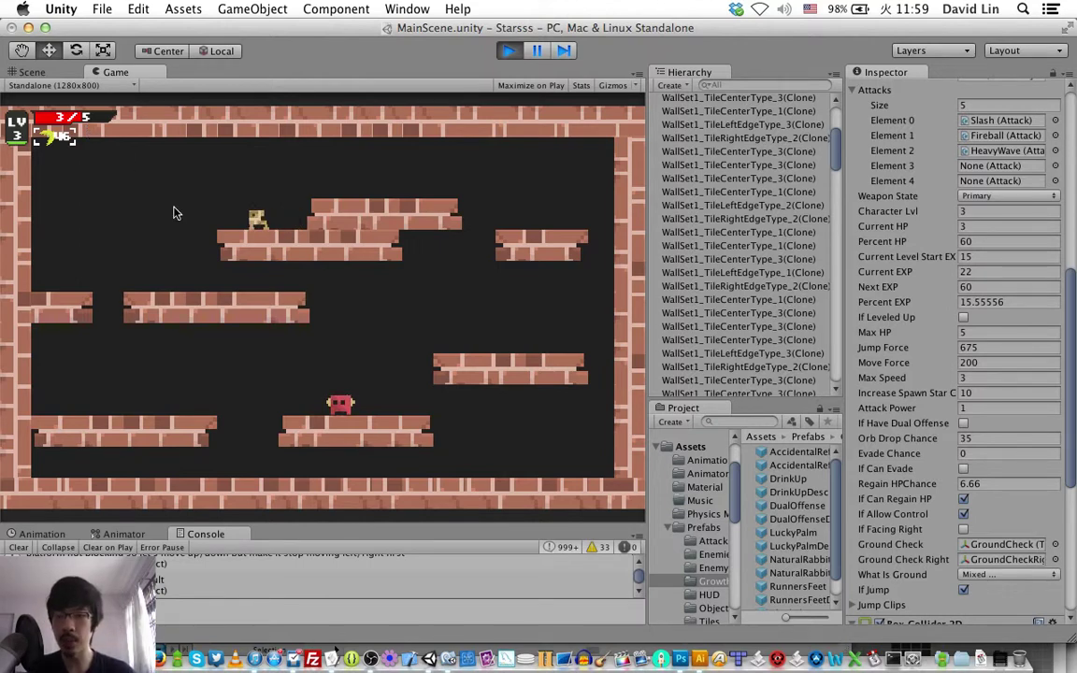
key("Right")
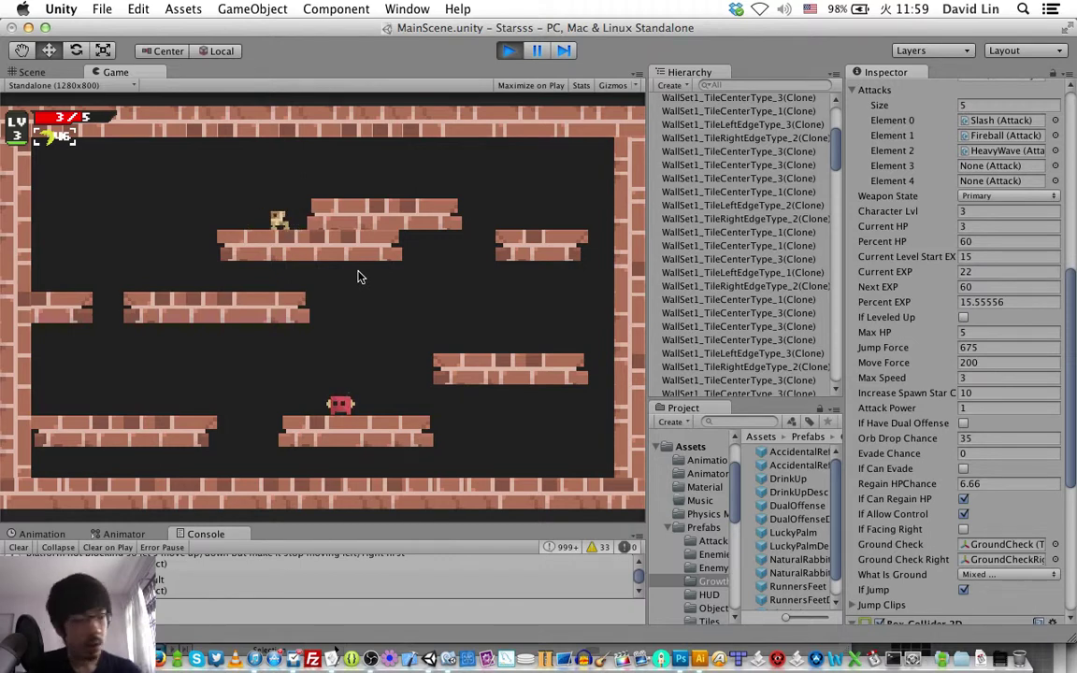
key("Right")
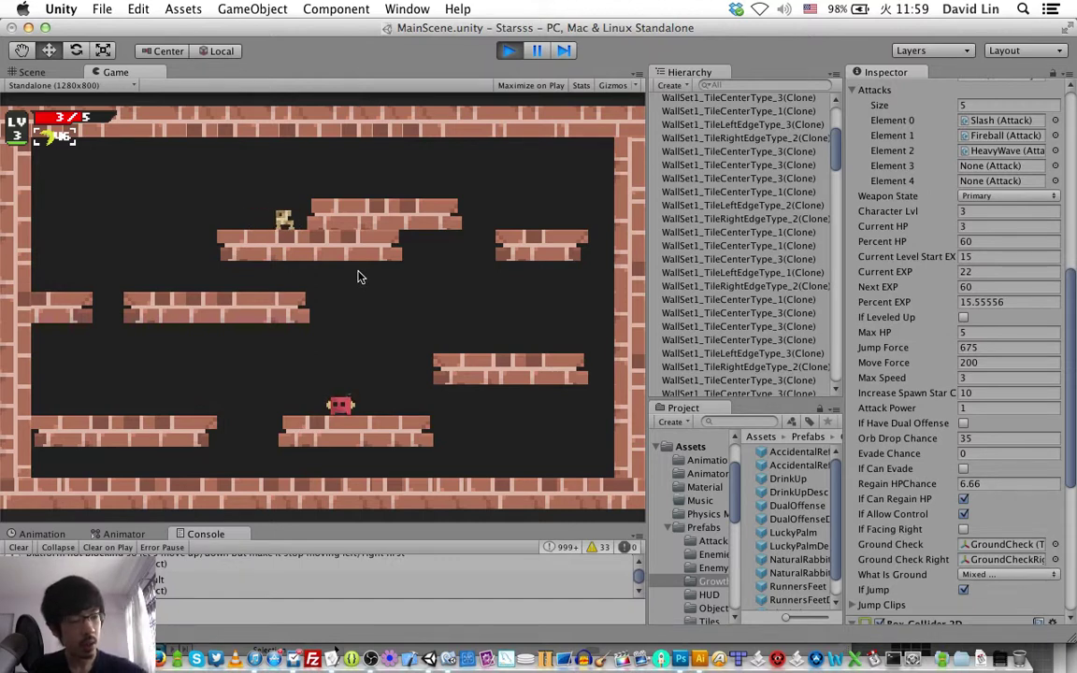
key("super+p")
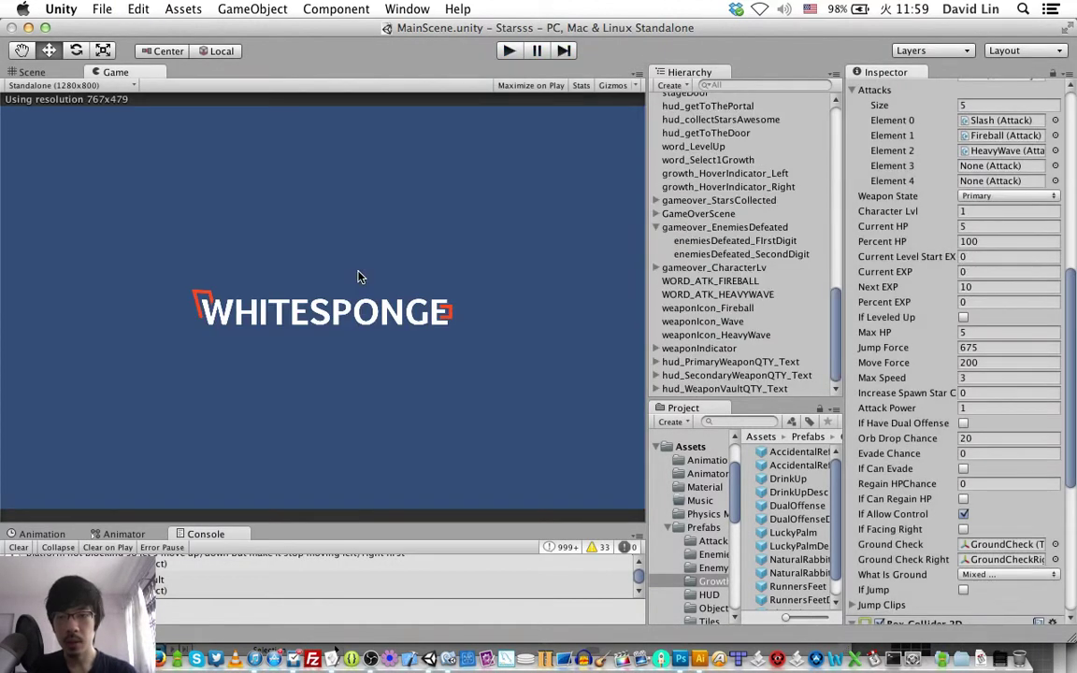
In PlayerManager.cs, go to the AccidentalReflexes ifCanEvade and evadeChance lines.
key("super+Tab")
key("super+Tab")
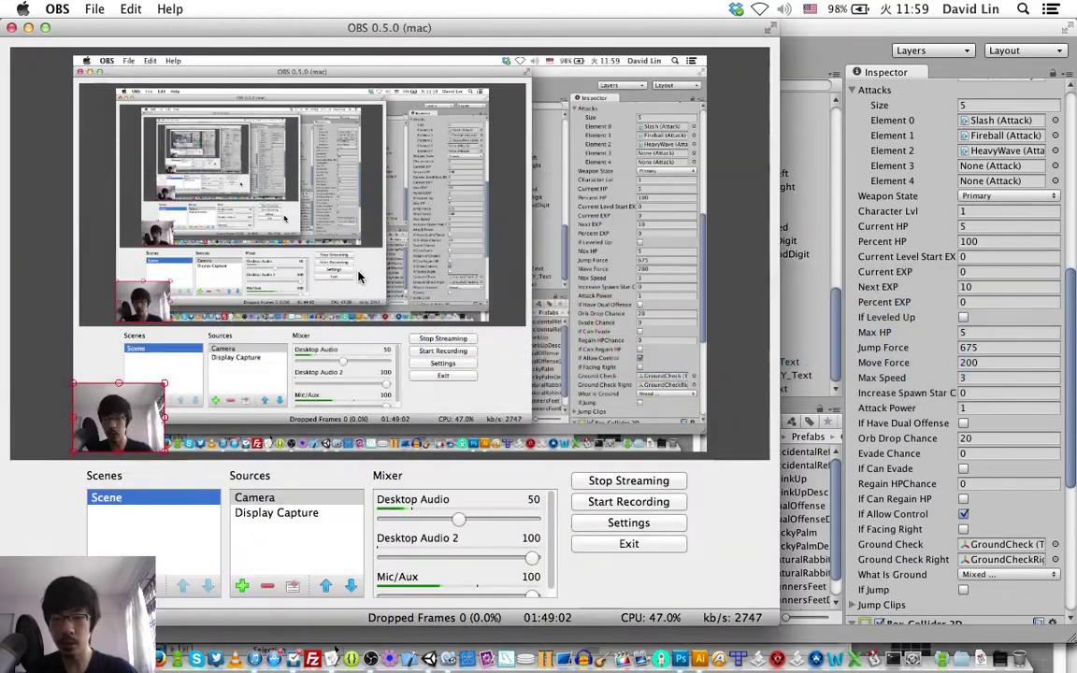
key("super+Tab")
key("super+Tab")
key("super+Tab")
key("super+Tab")
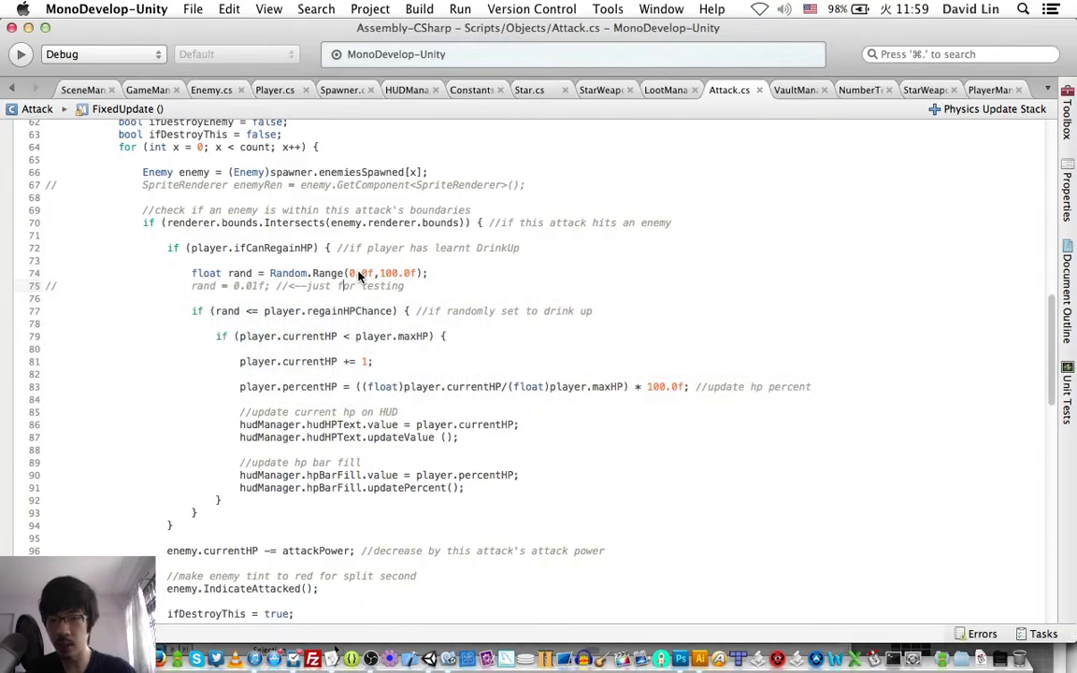
left_click(987, 89)
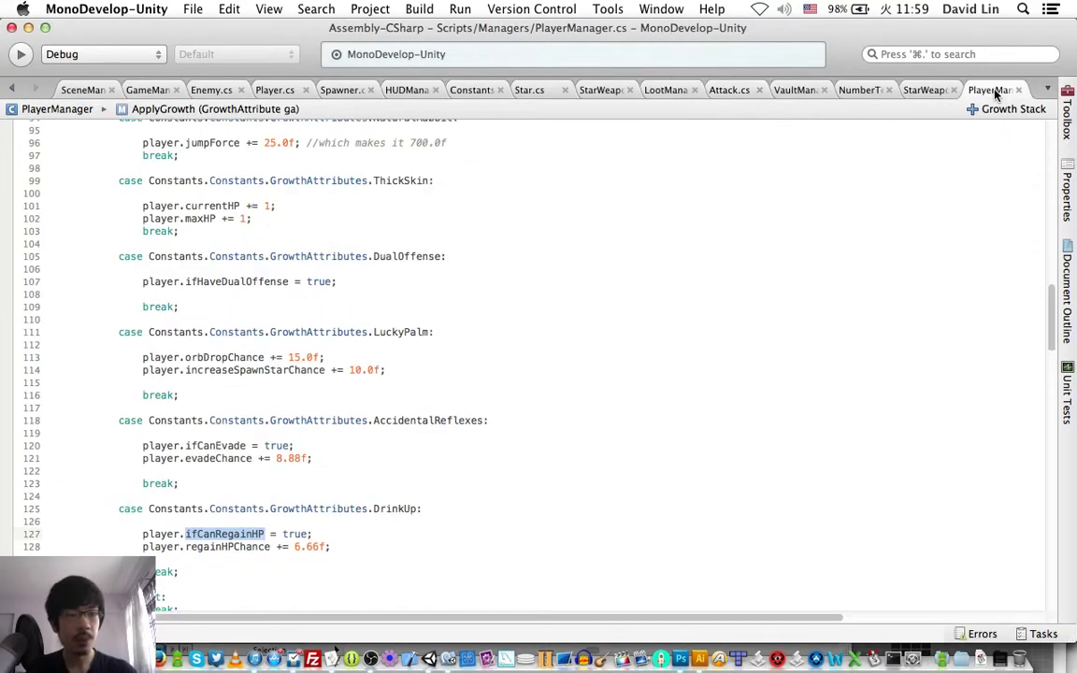
left_click(271, 446)
left_click(285, 458)
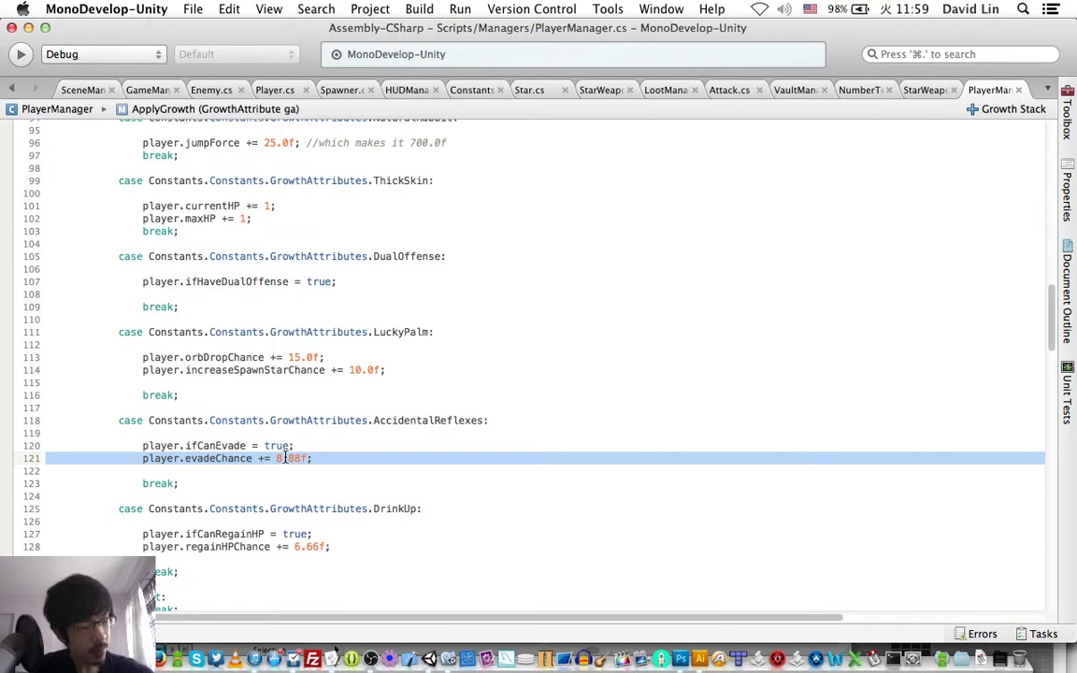
Select the 8.88f evade value and ifCanEvade, then bring up Player.cs at TakeDamage.
left_click_drag(285, 458, 299, 456)
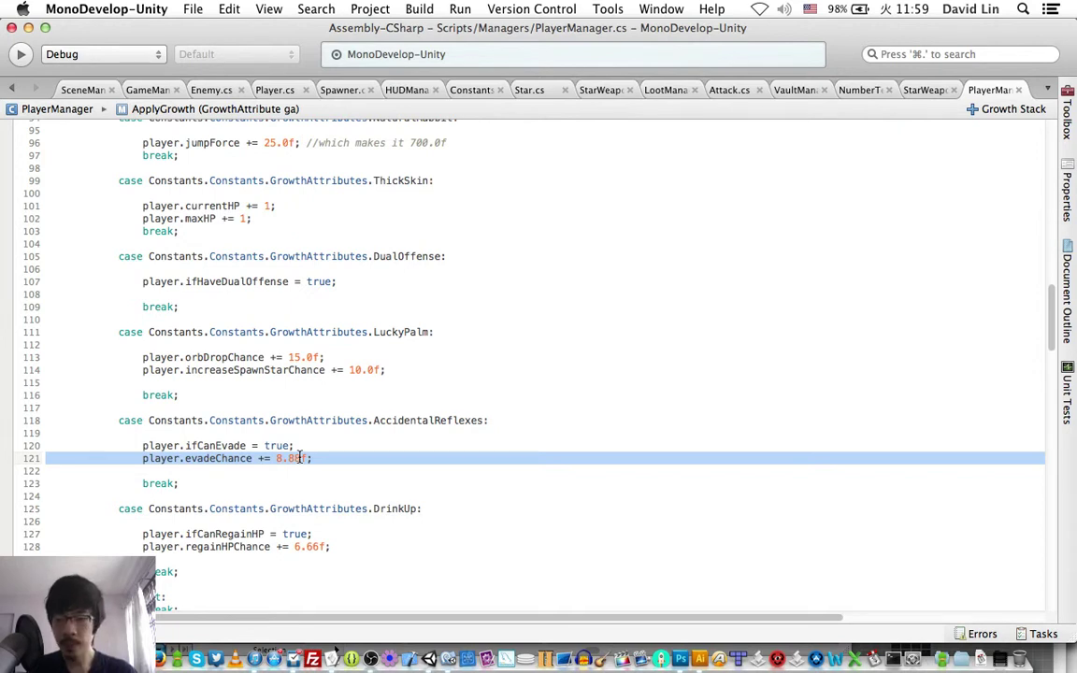
mouse_move(273, 458)
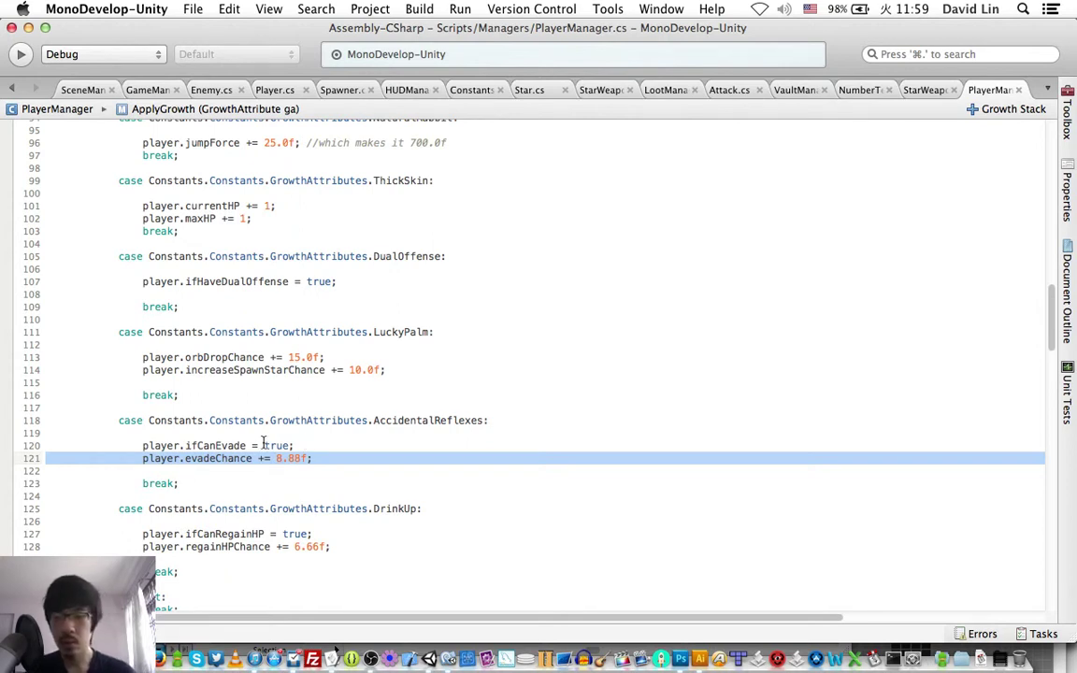
double_click(225, 445)
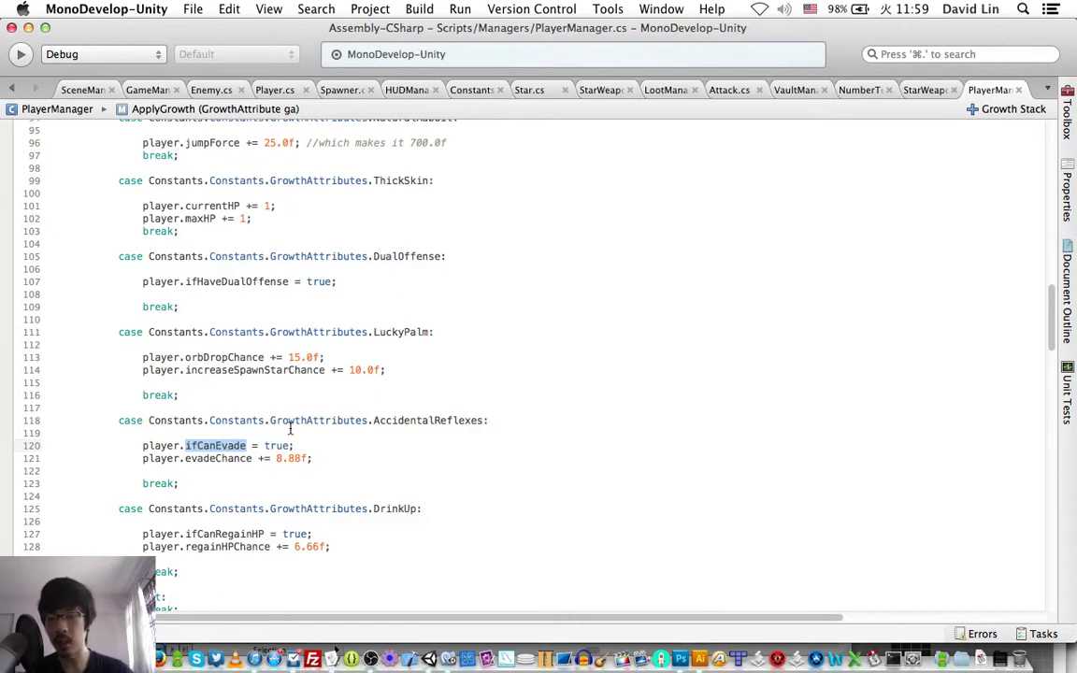
left_click(274, 89)
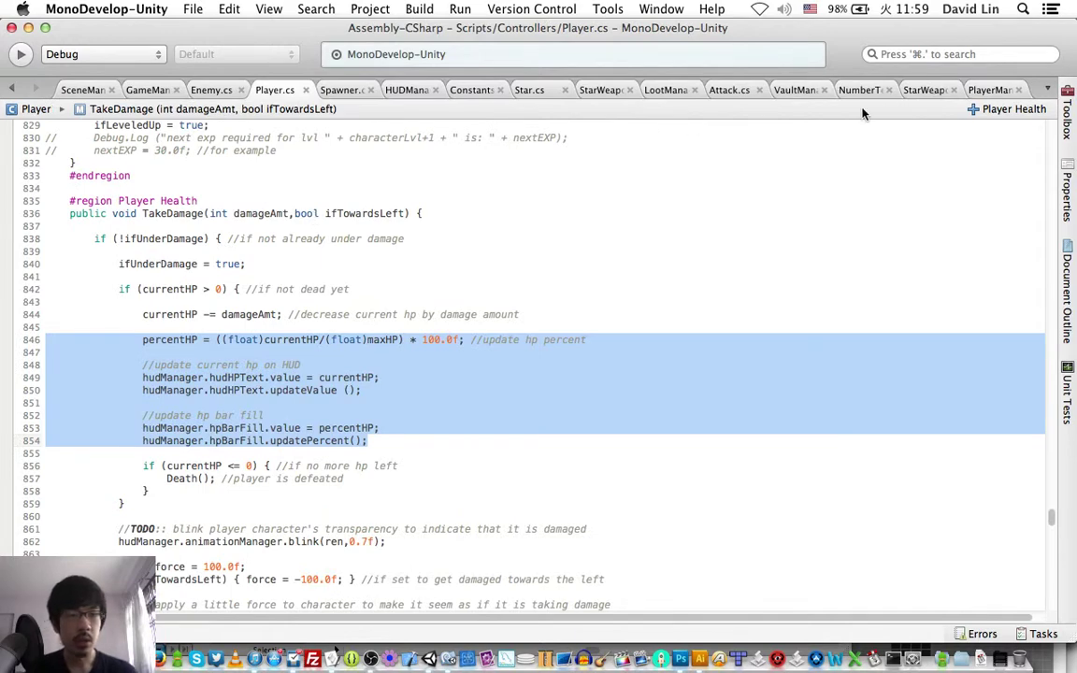
key("super+period")
type("enemya")
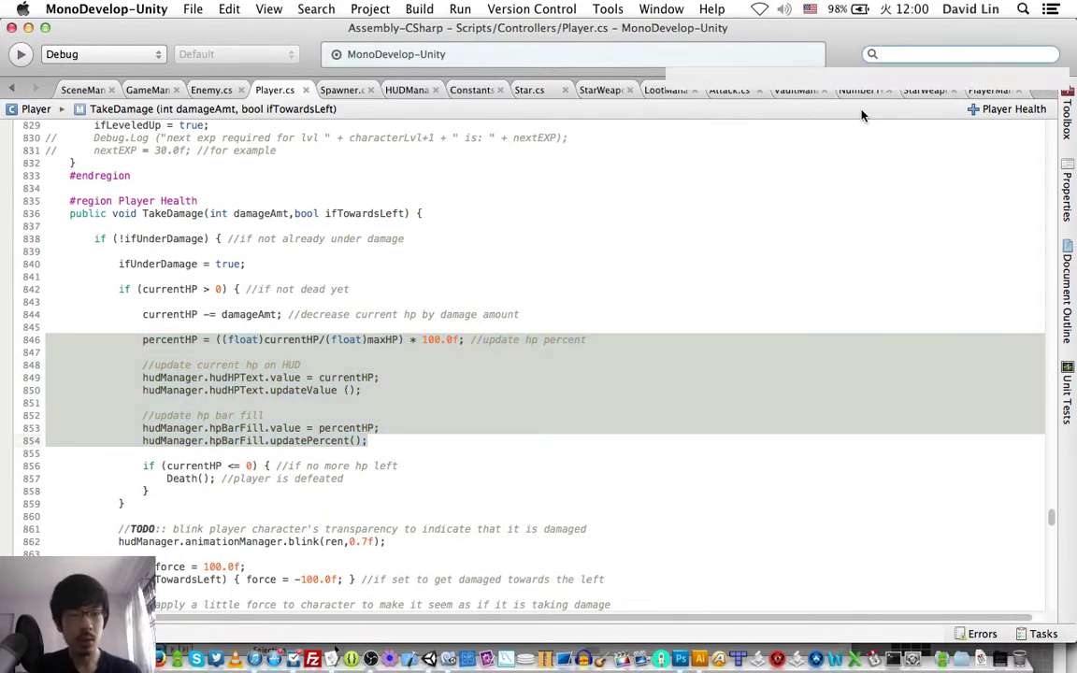
type("tta")
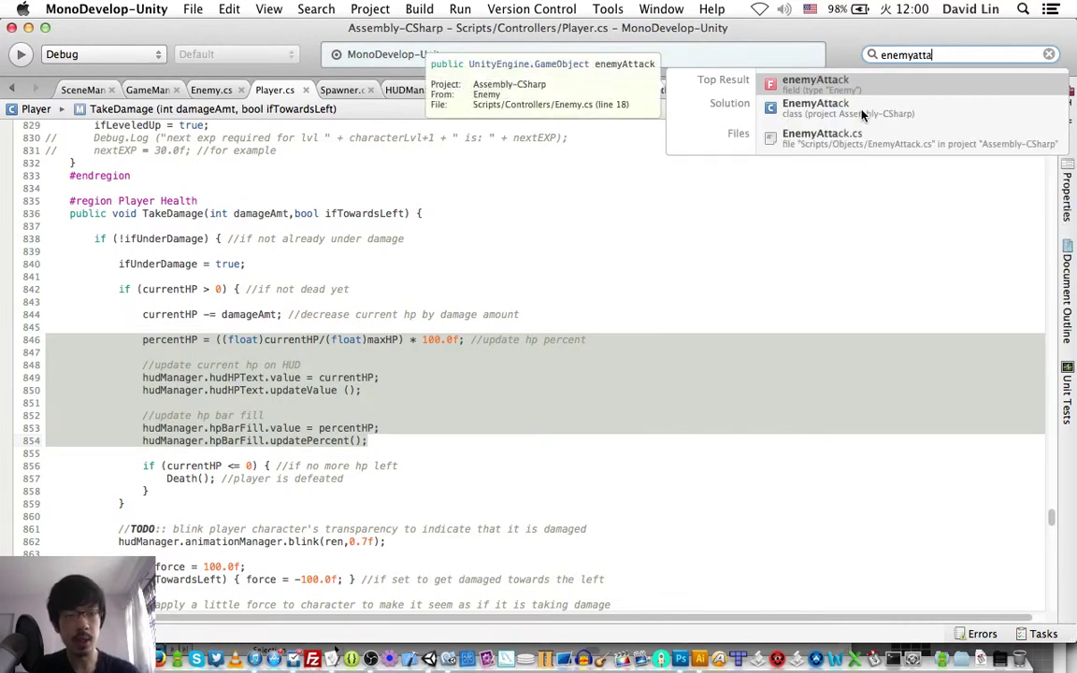
key("Down")
key("Down")
key("Return")
scroll(420, 286, "down", 10)
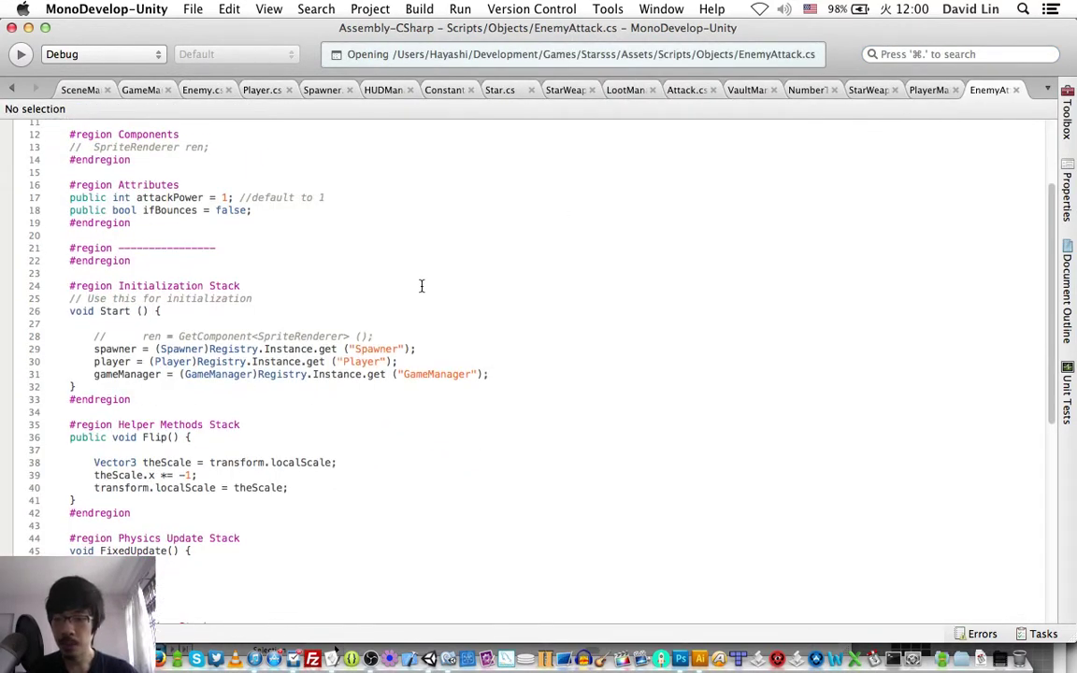
scroll(421, 286, "down", 5)
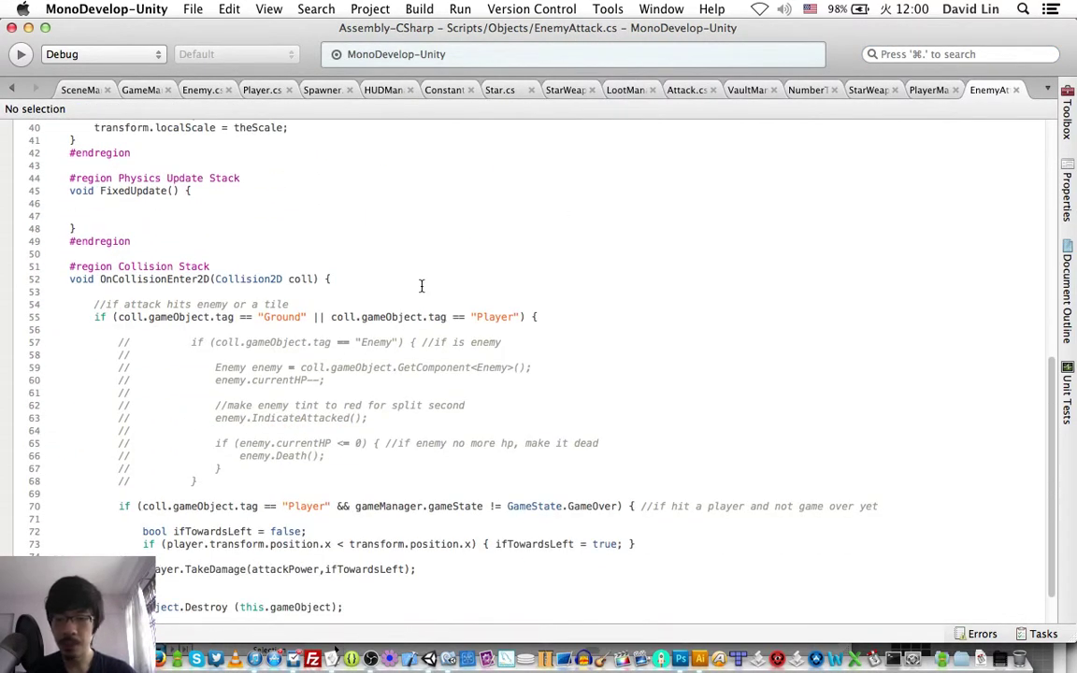
scroll(420, 286, "down", 2)
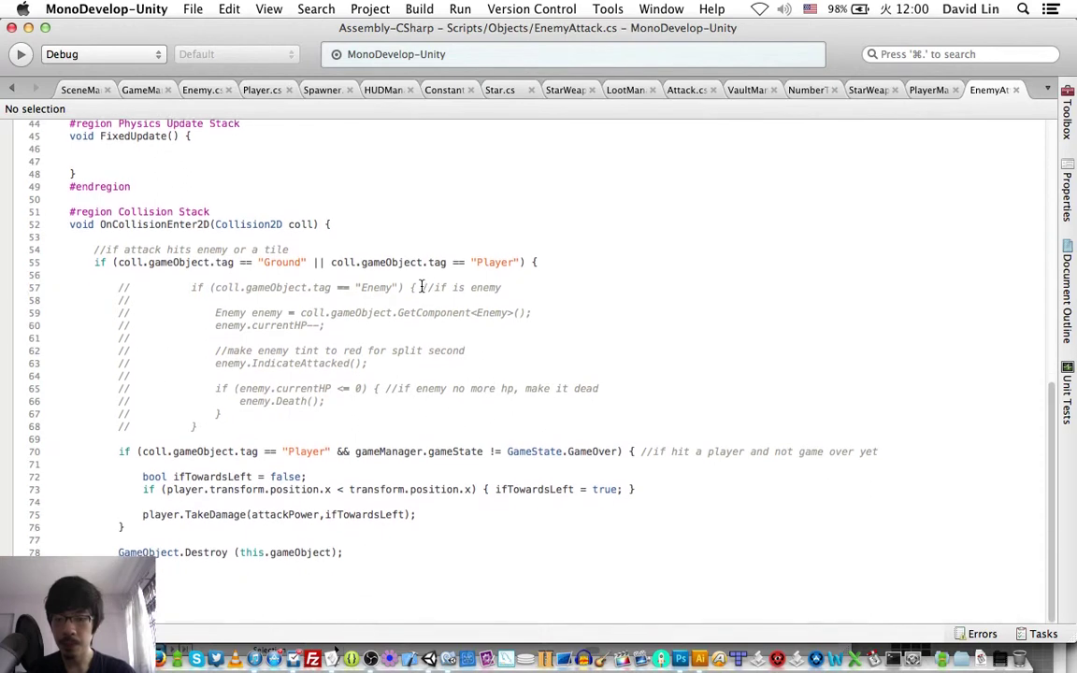
left_click(355, 465)
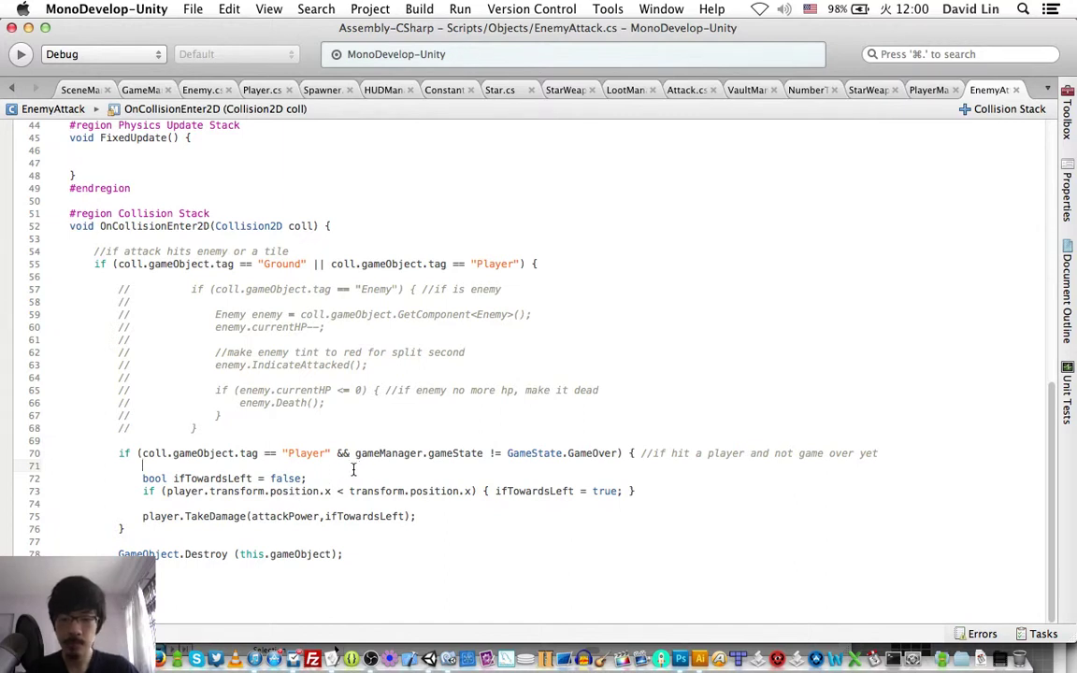
Insert an empty if (player.ifCanEvade) { } block before the damage code and save.
key("Return")
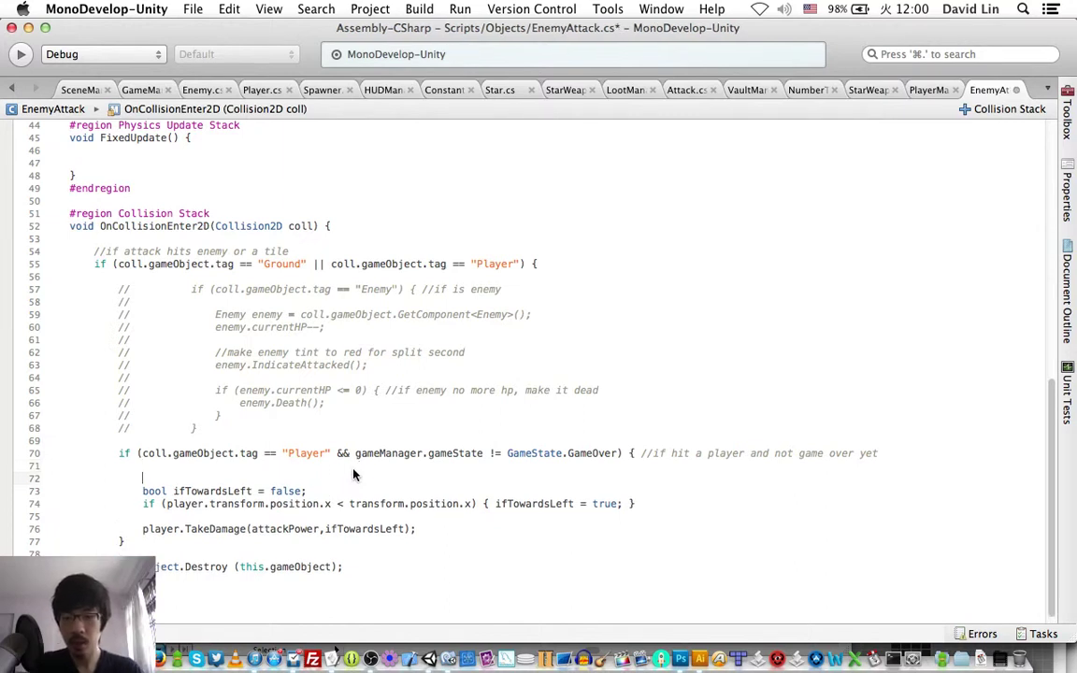
type("if (player")
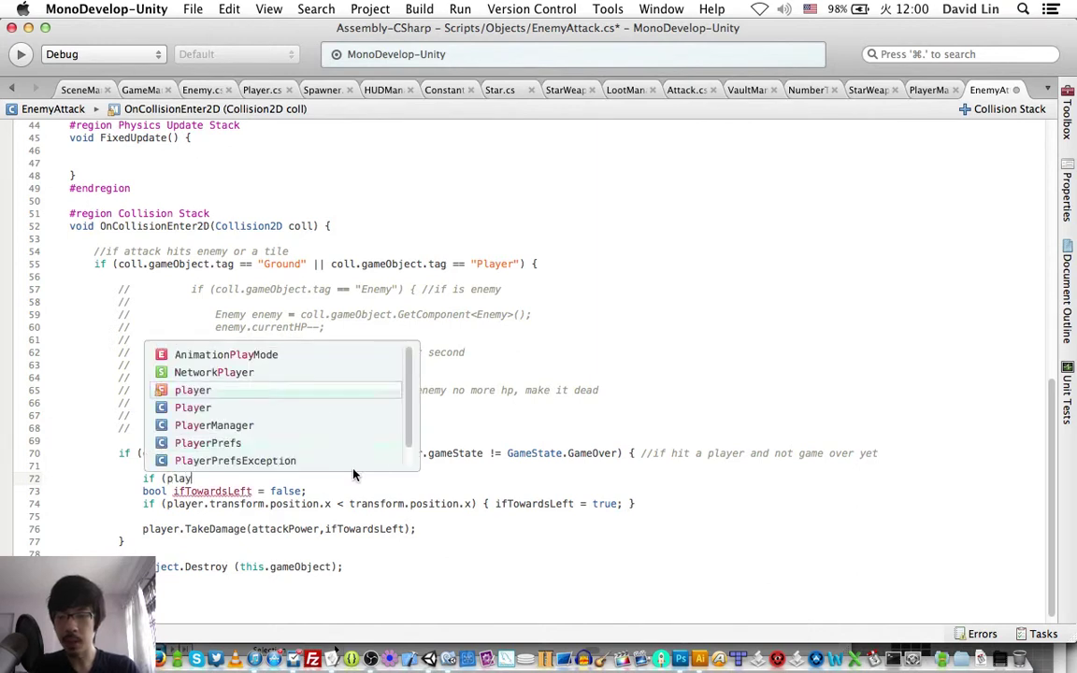
type(".")
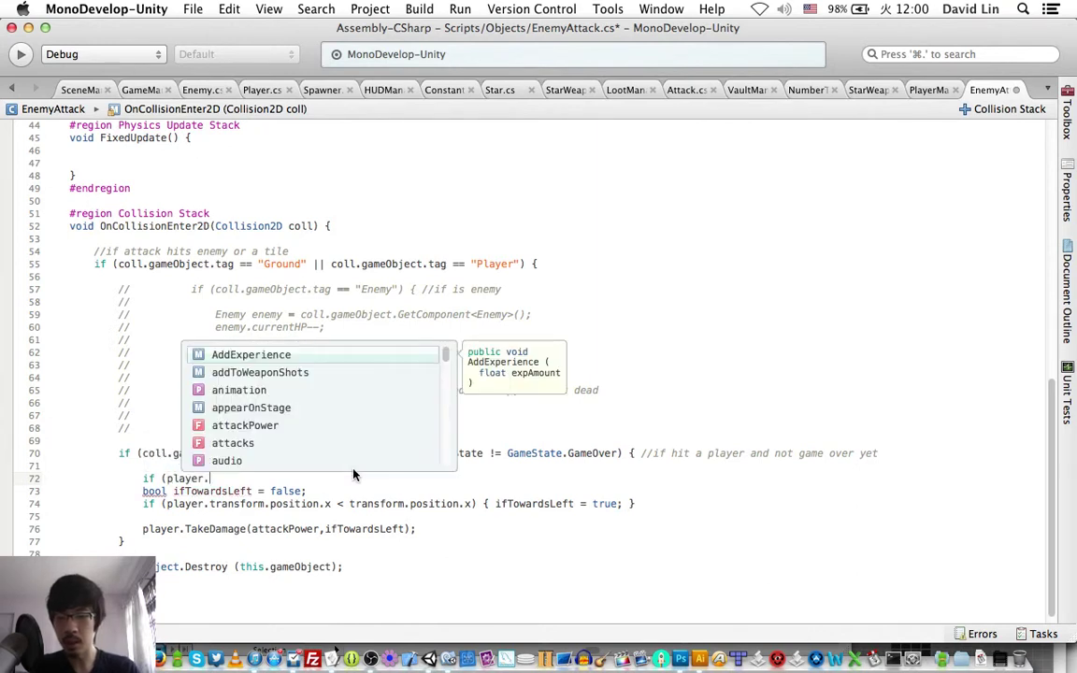
type("if")
key("Up")
key("Up")
key("Up")
key("Up")
key("Return")
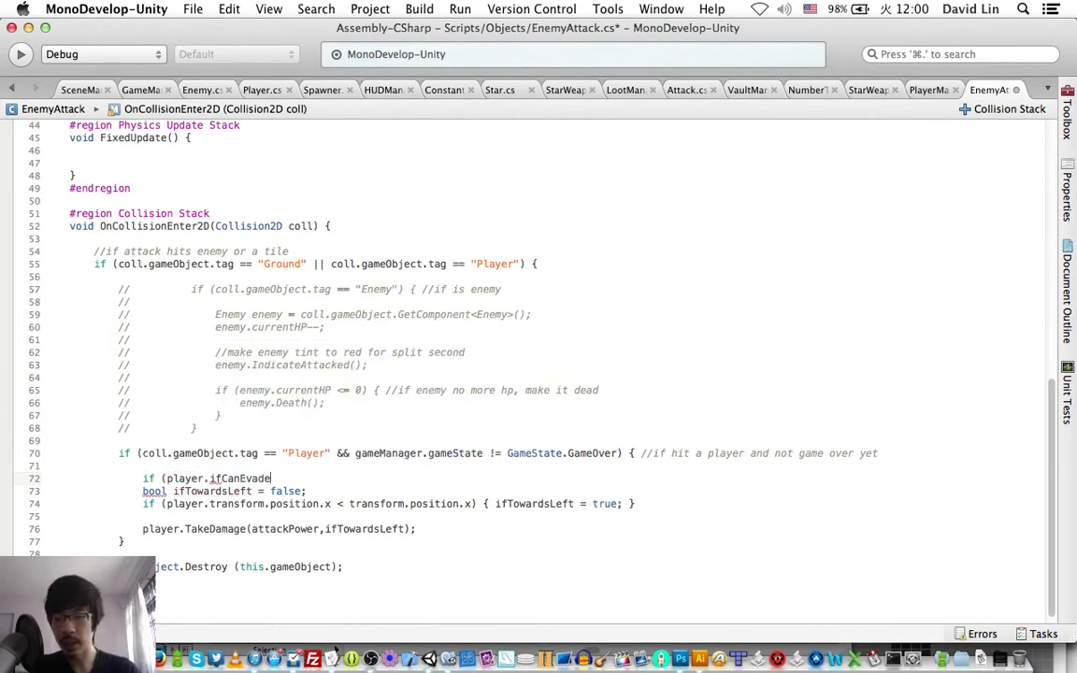
type(") {")
key("Return")
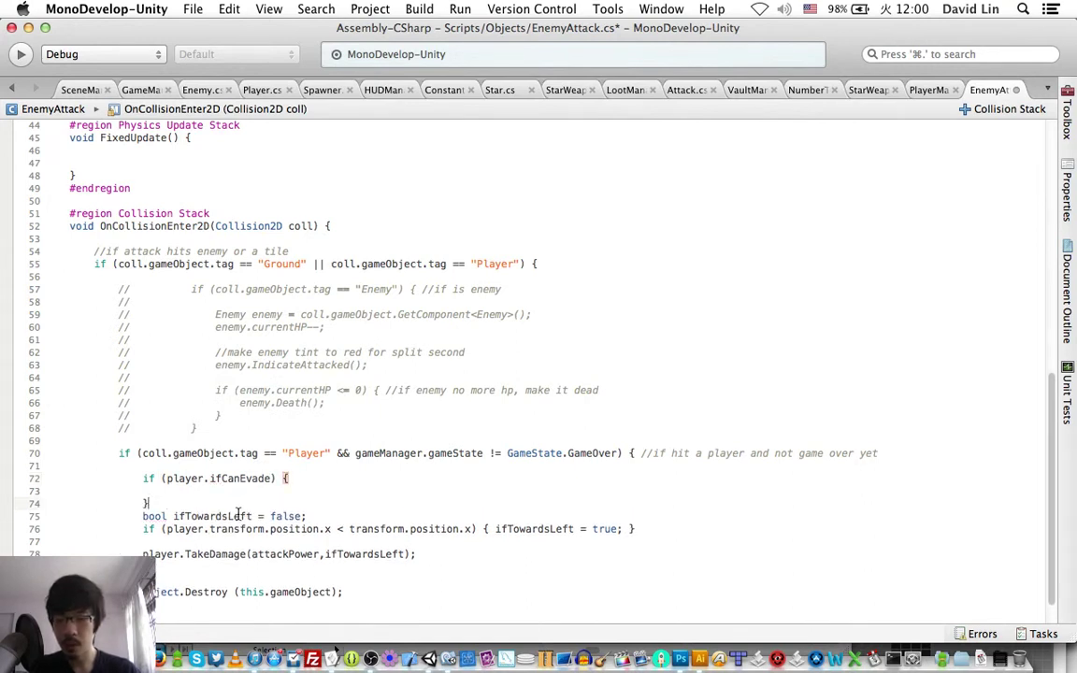
type(" els")
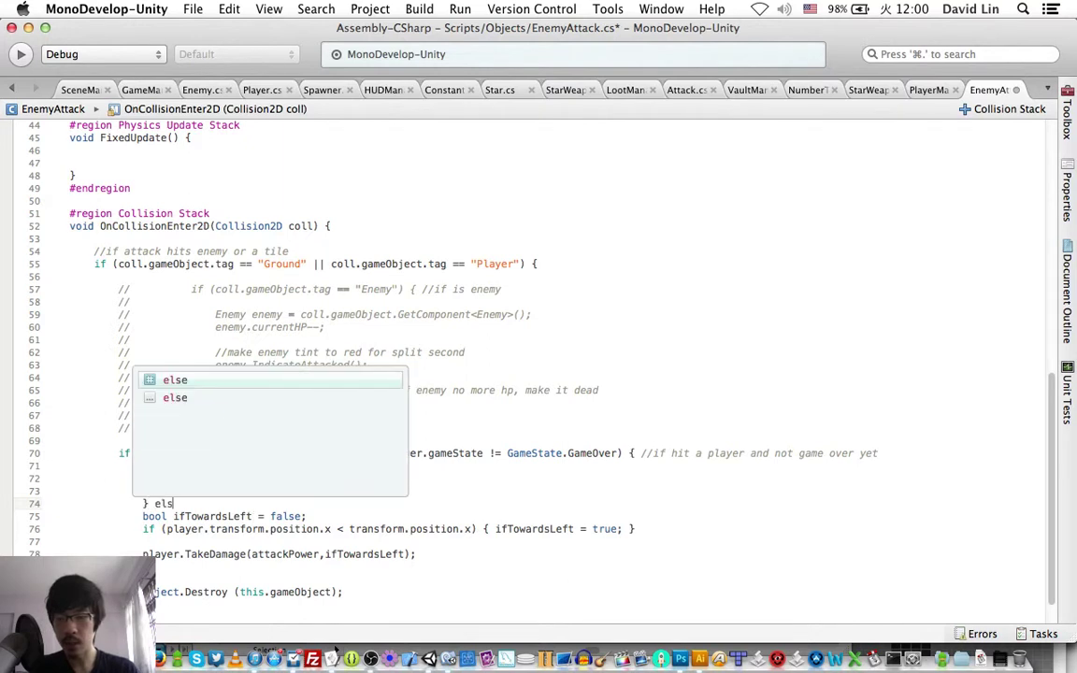
type("e")
key("BackSpace")
key("BackSpace")
key("BackSpace")
key("BackSpace")
key("BackSpace")
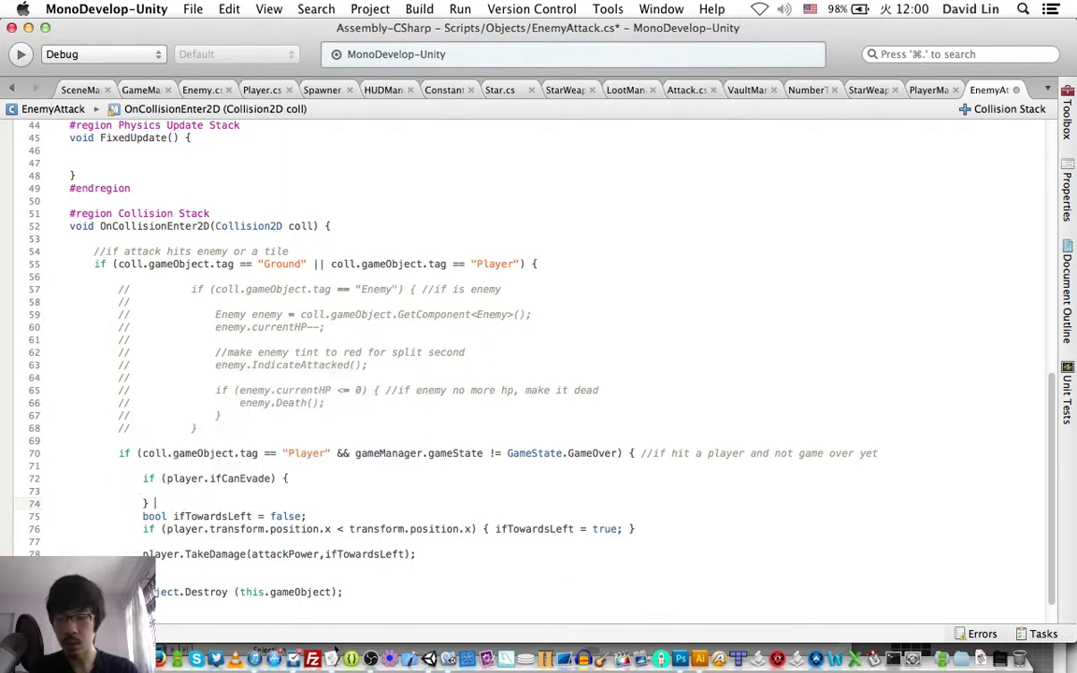
key("super+s")
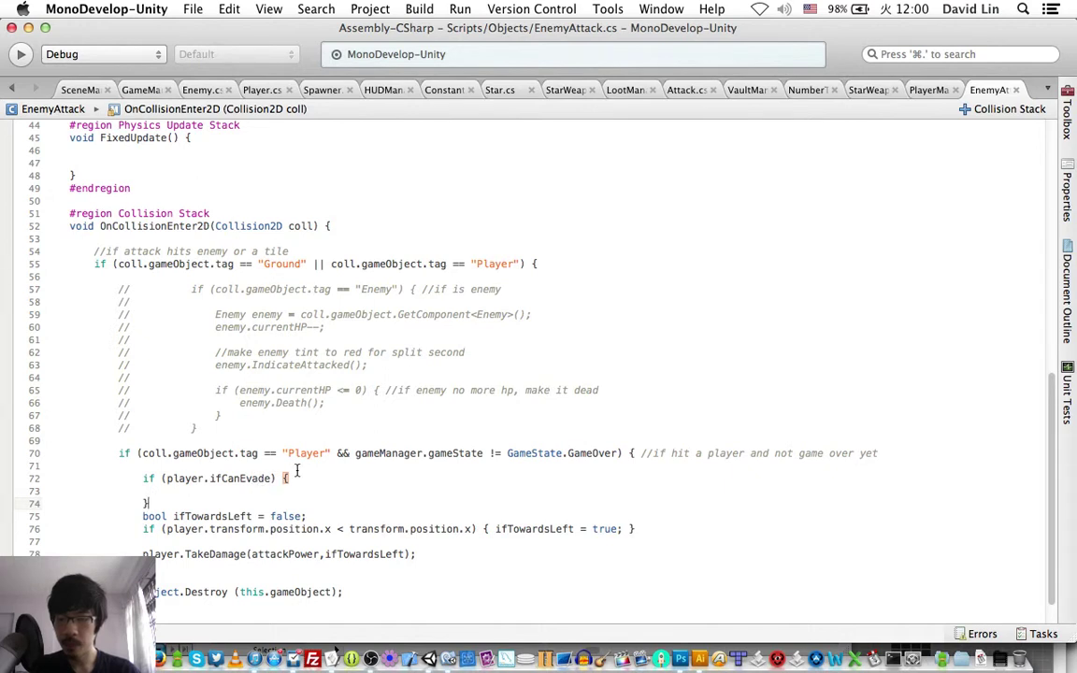
key("Up")
key("Up")
key("Up")
Declare bool ifTakeDamage = true; and add an if (ifTakeDamage) block below the evade block.
key("Return")
type("b")
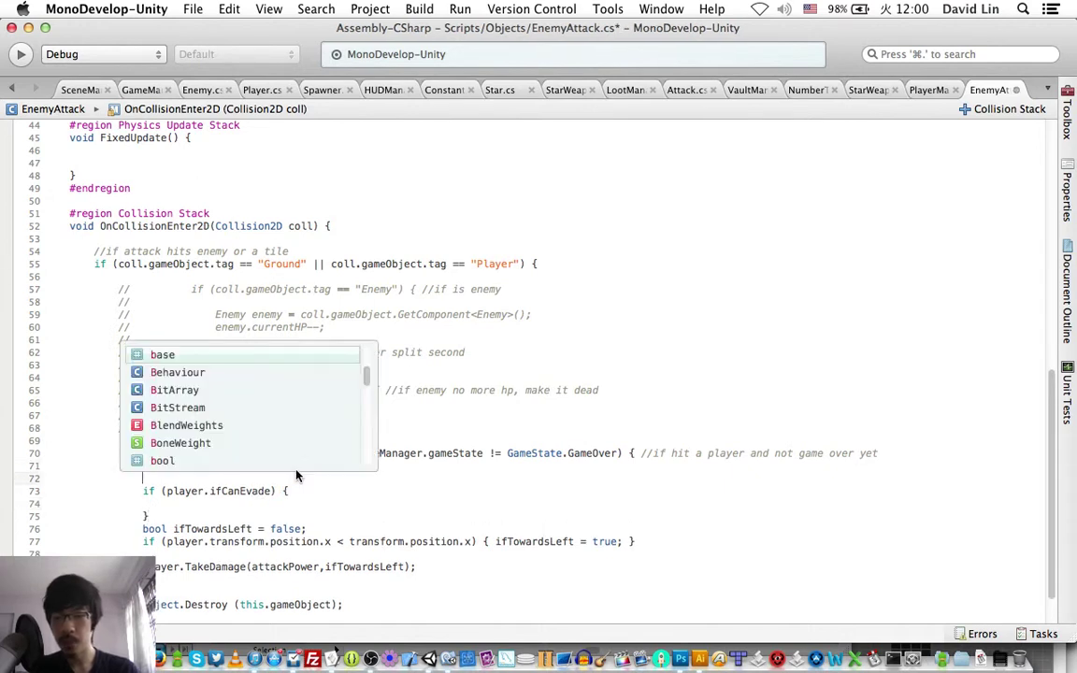
type("ool ifTa")
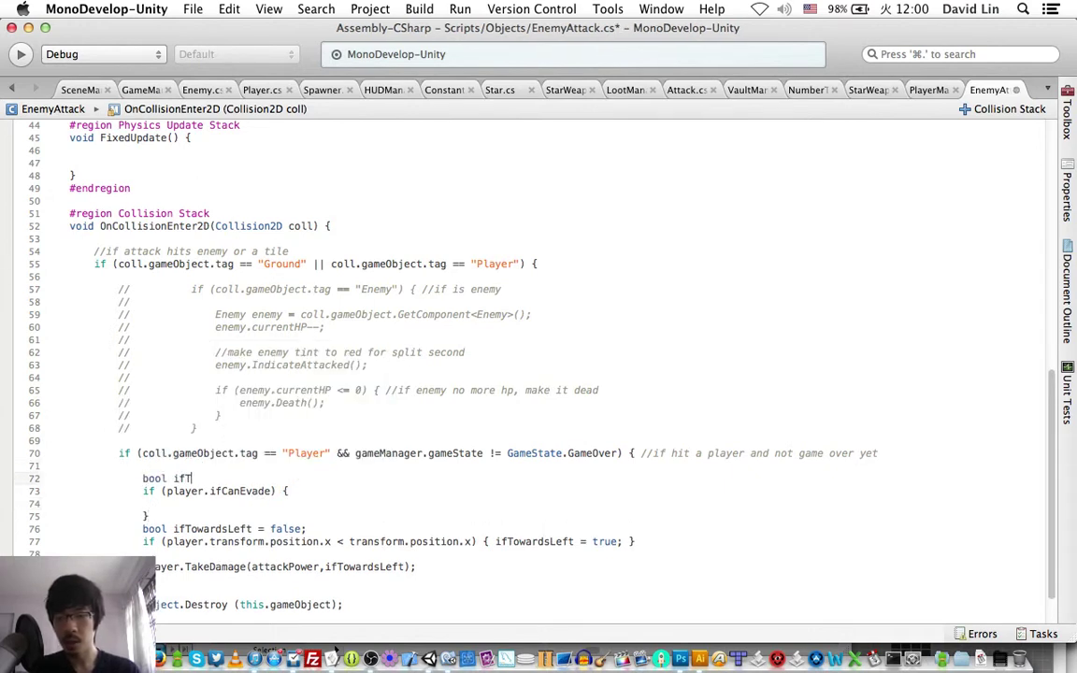
type("keDama")
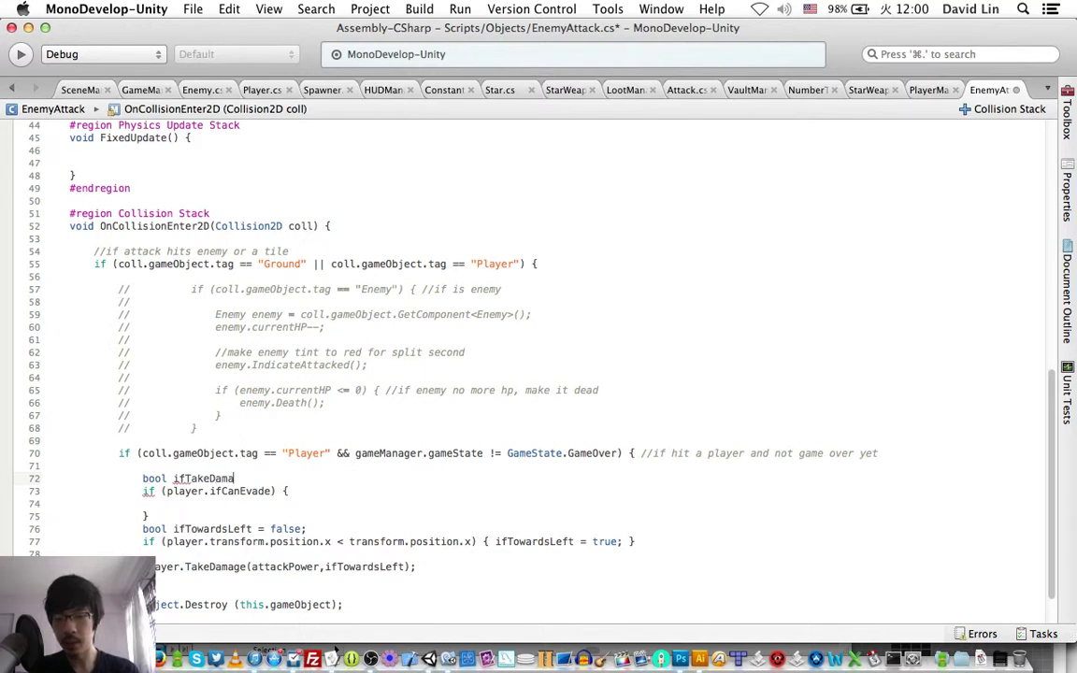
type("ge = true;")
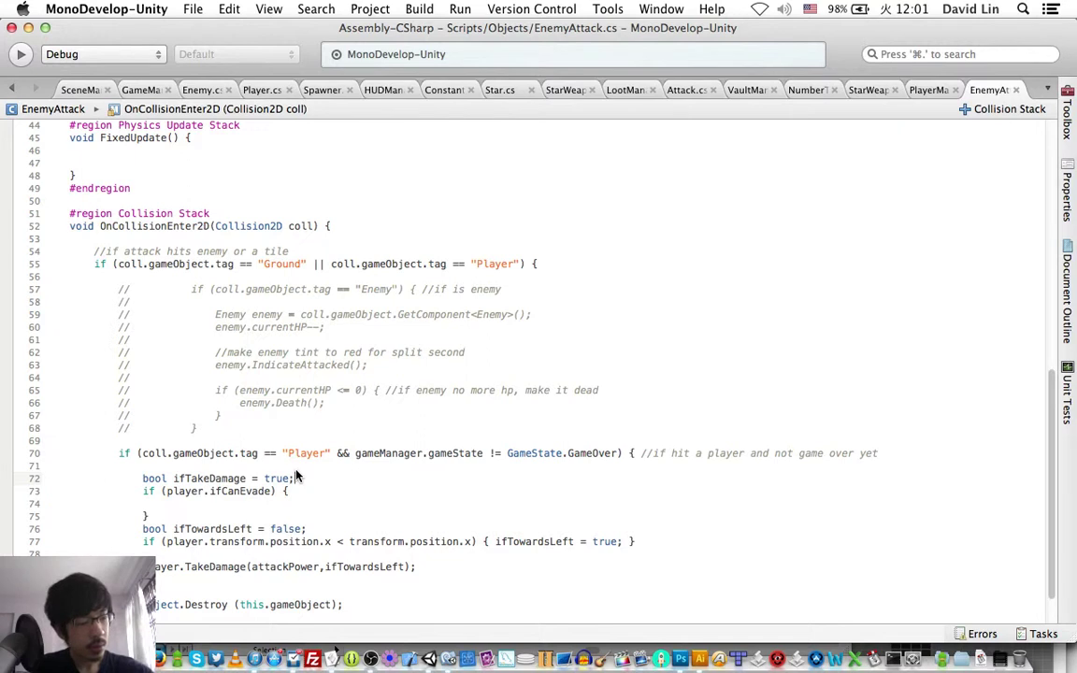
left_click(182, 515)
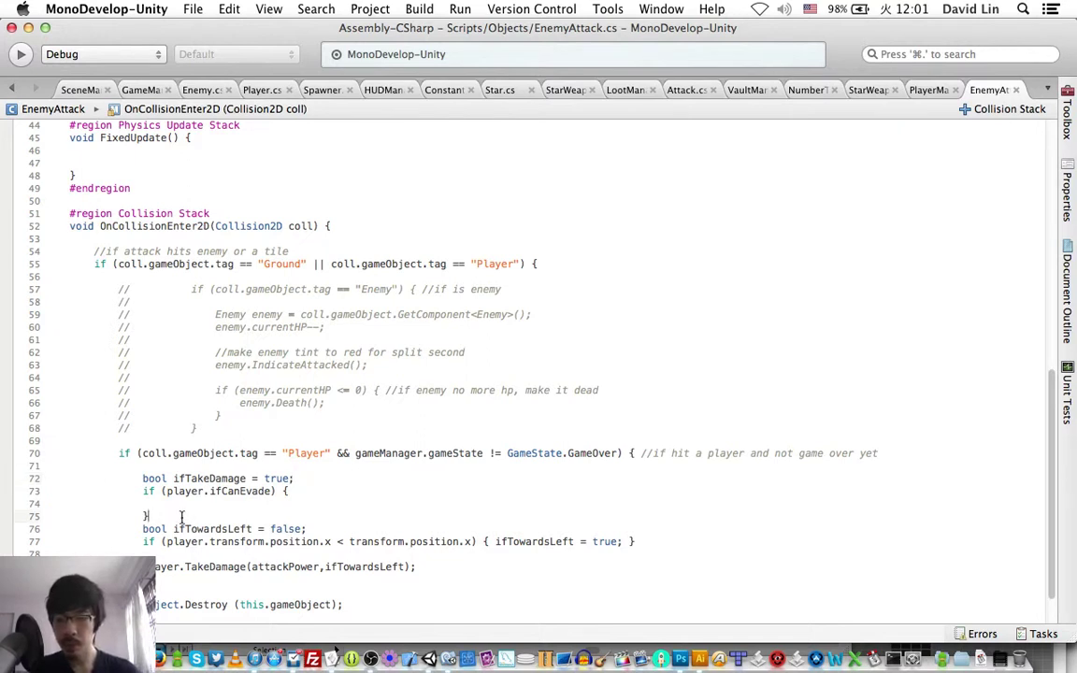
key("Return")
key("Return")
type("if (")
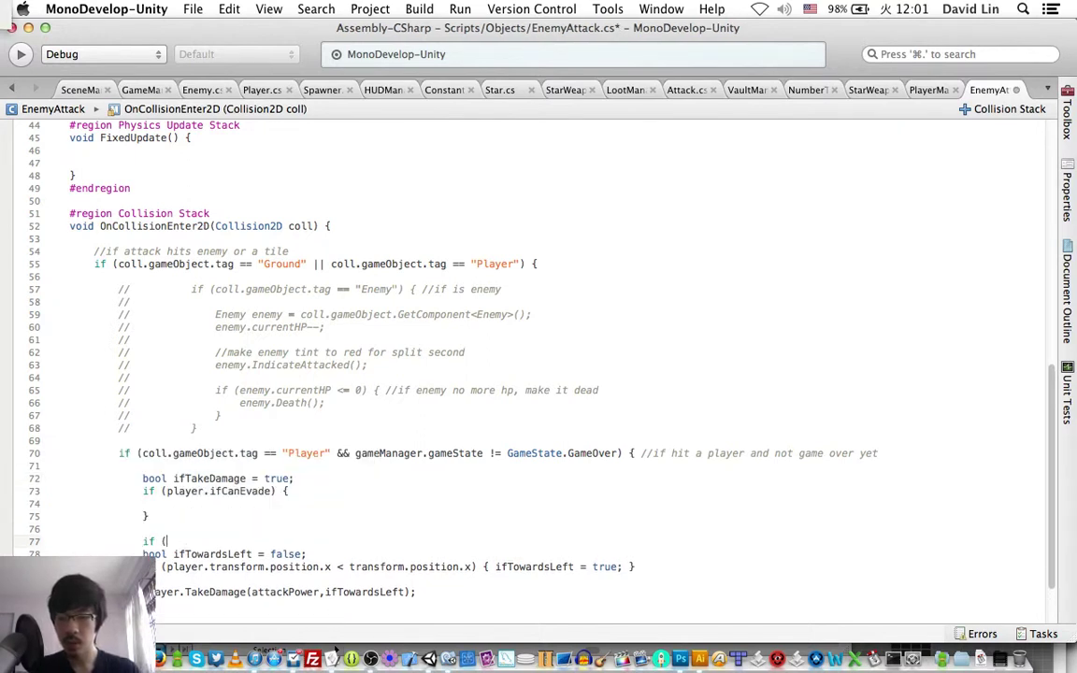
type("ifT")
key("Return")
type(") {")
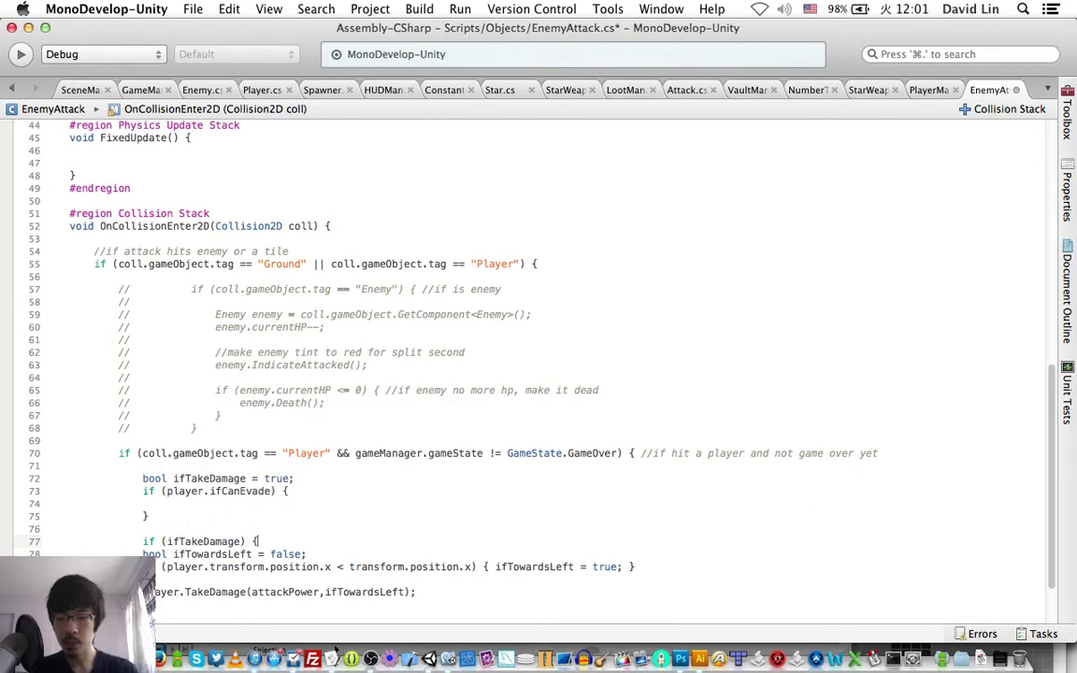
key("Return")
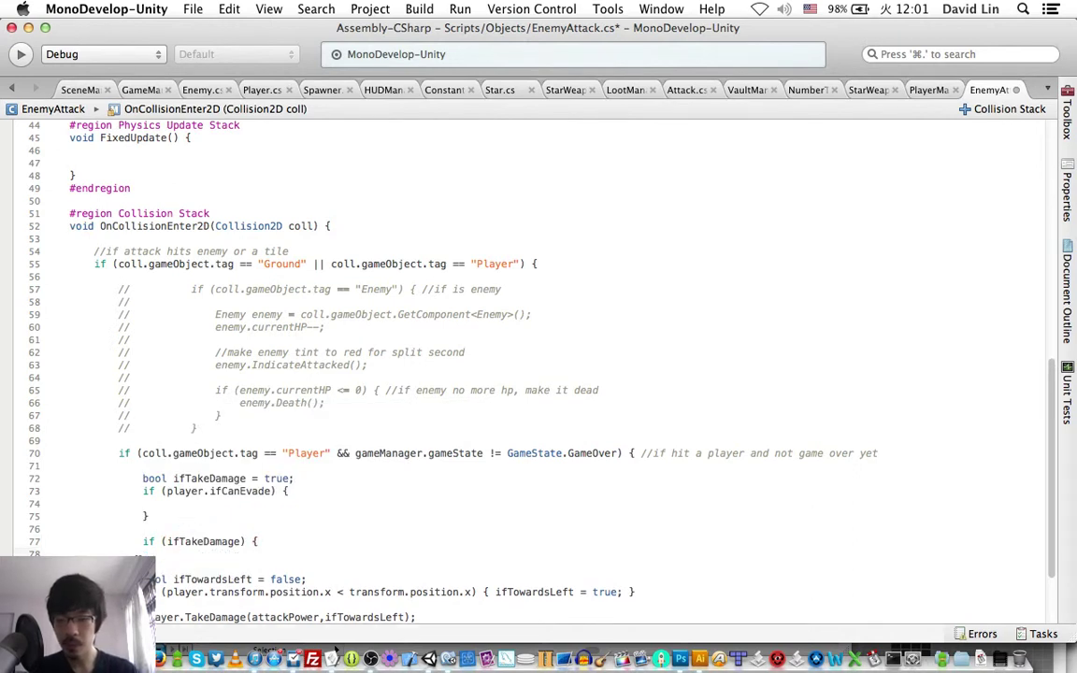
Move the ifTowardsLeft knockback and player.TakeDamage lines into the ifTakeDamage block and save.
scroll(246, 467, "down", 3)
triple_click(246, 500)
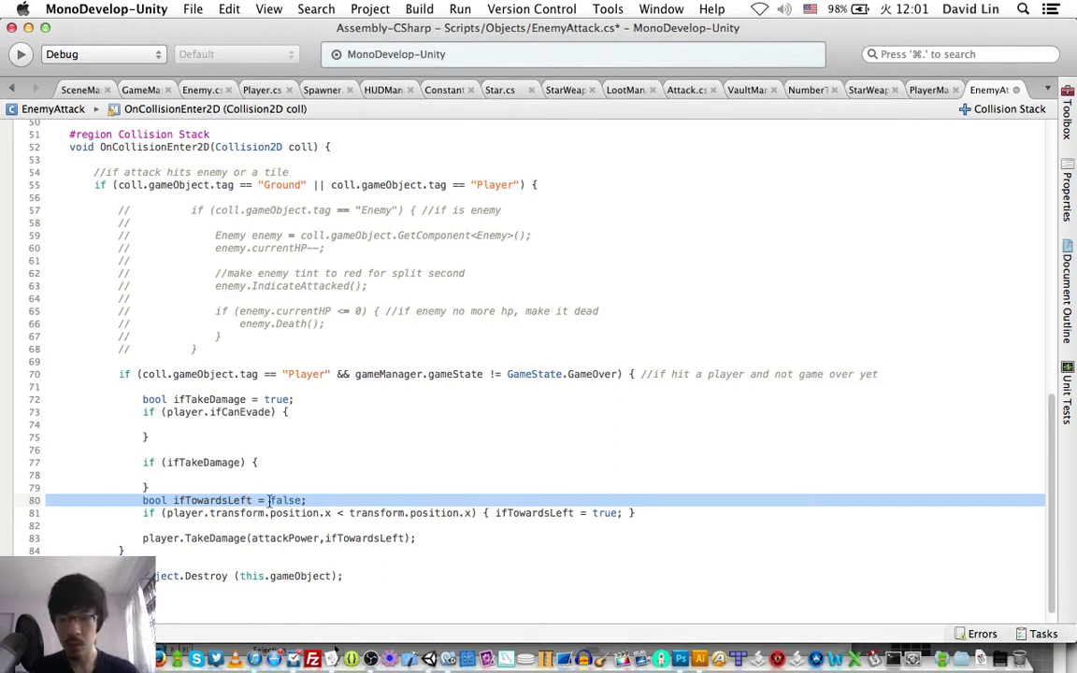
left_click(439, 537, "shift")
key("BackSpace")
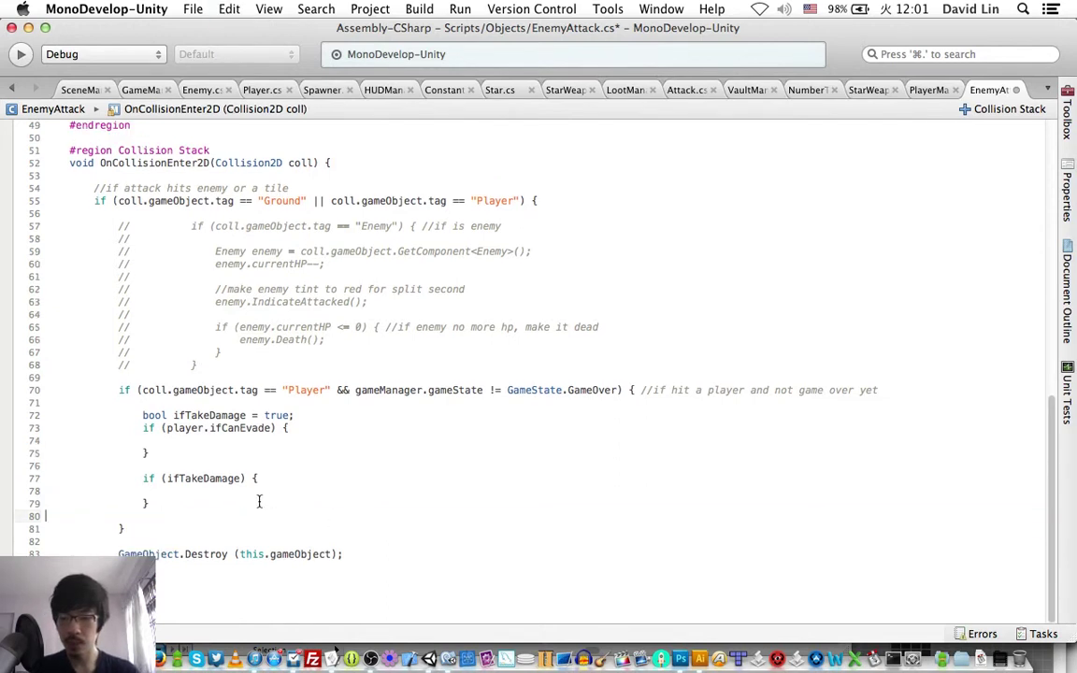
left_click(201, 491)
key("ctrl+v")
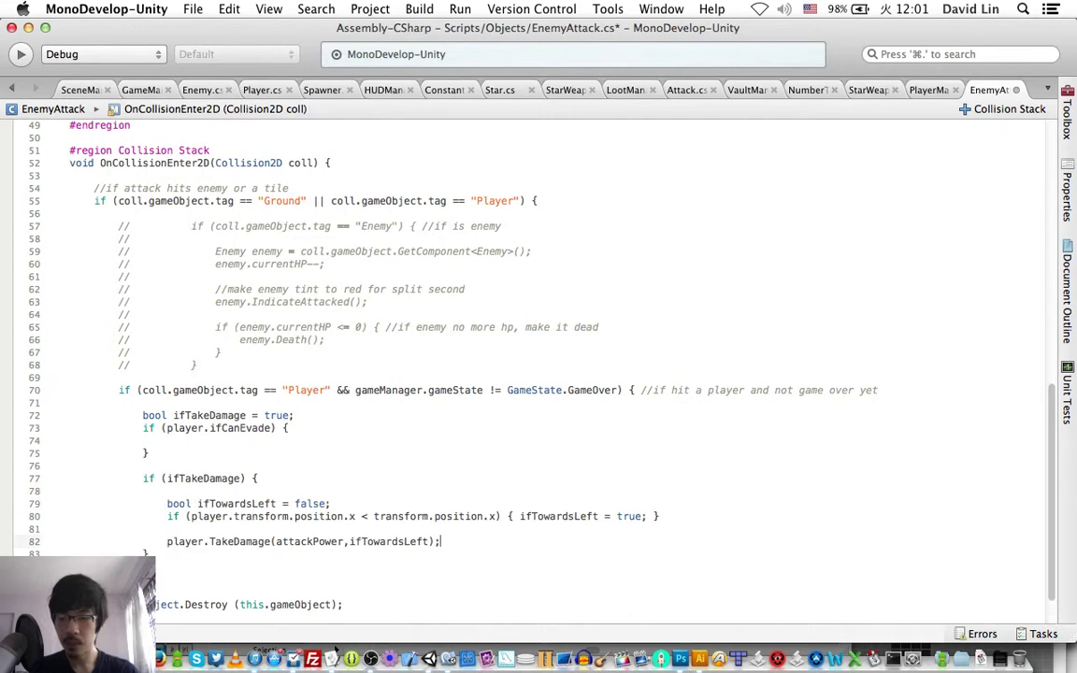
left_click(234, 443)
key("super+s")
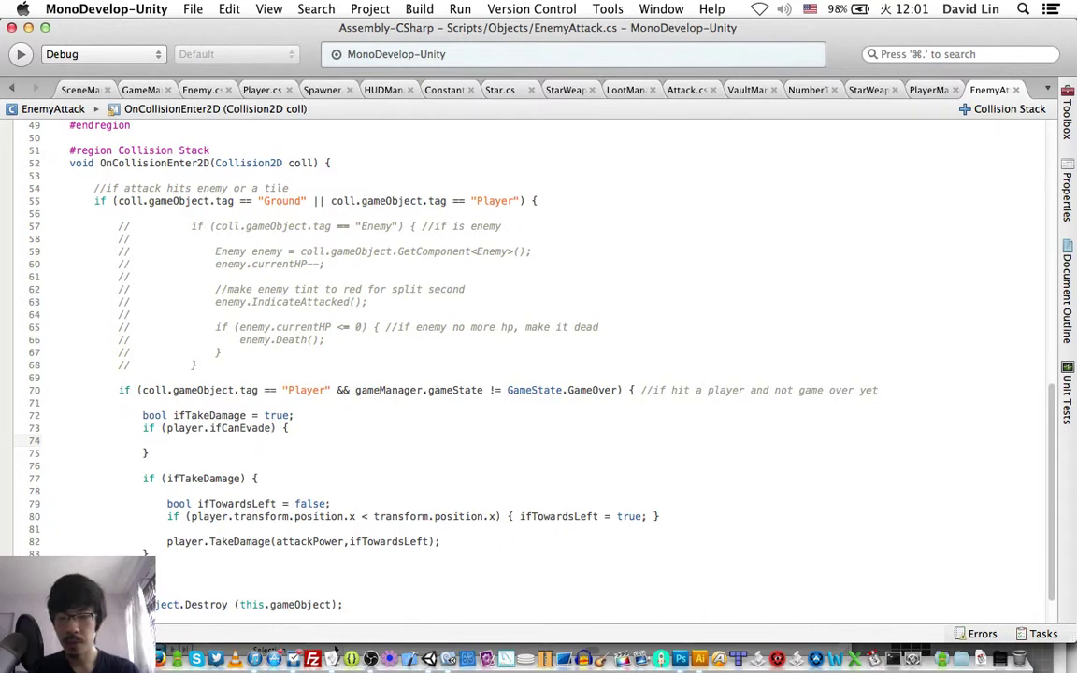
Inside the evade block, add an if comparing Random.Range(0.0f,100.0f) against player.evadeChance.
type("if (Random")
key("Escape")
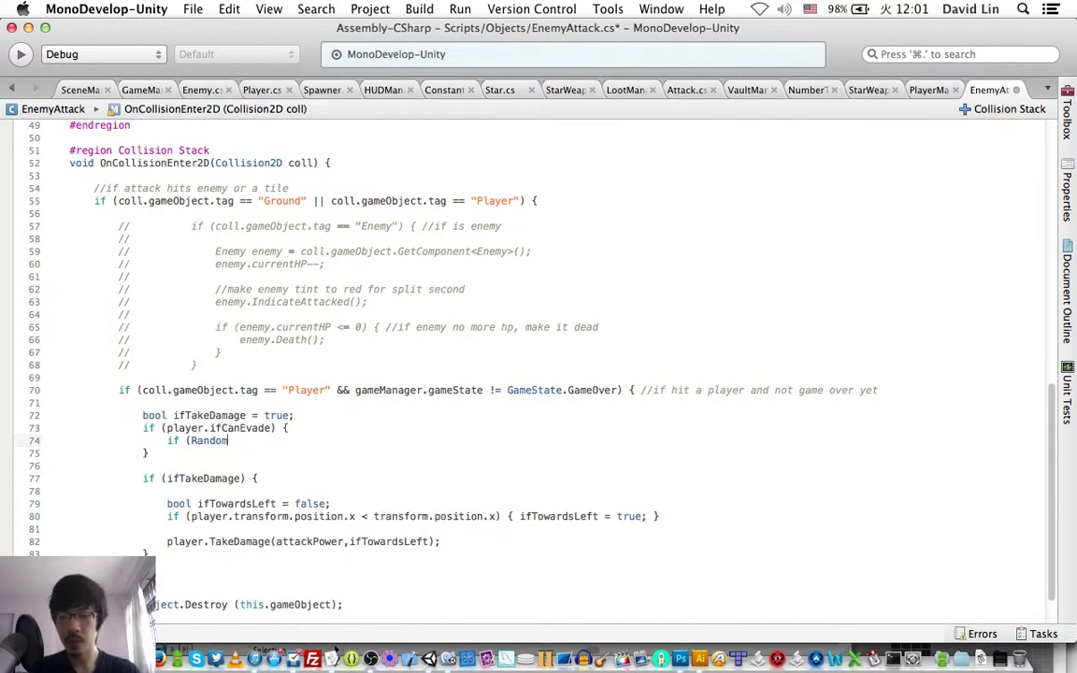
type(".ra(")
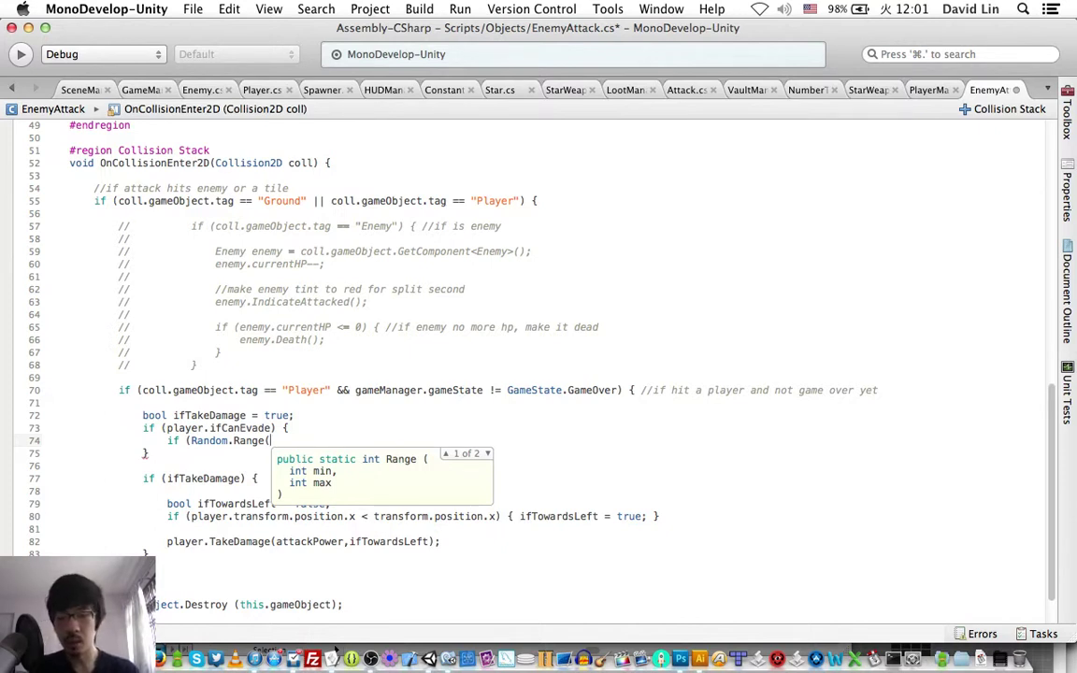
type("0.0f,100.")
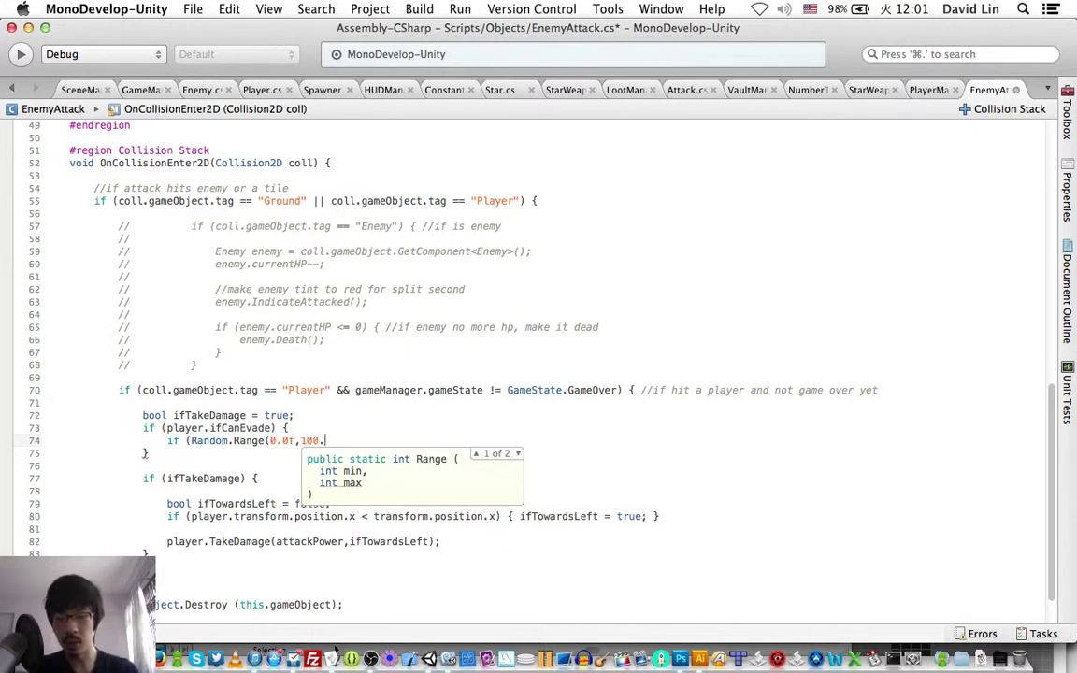
type("0f)")
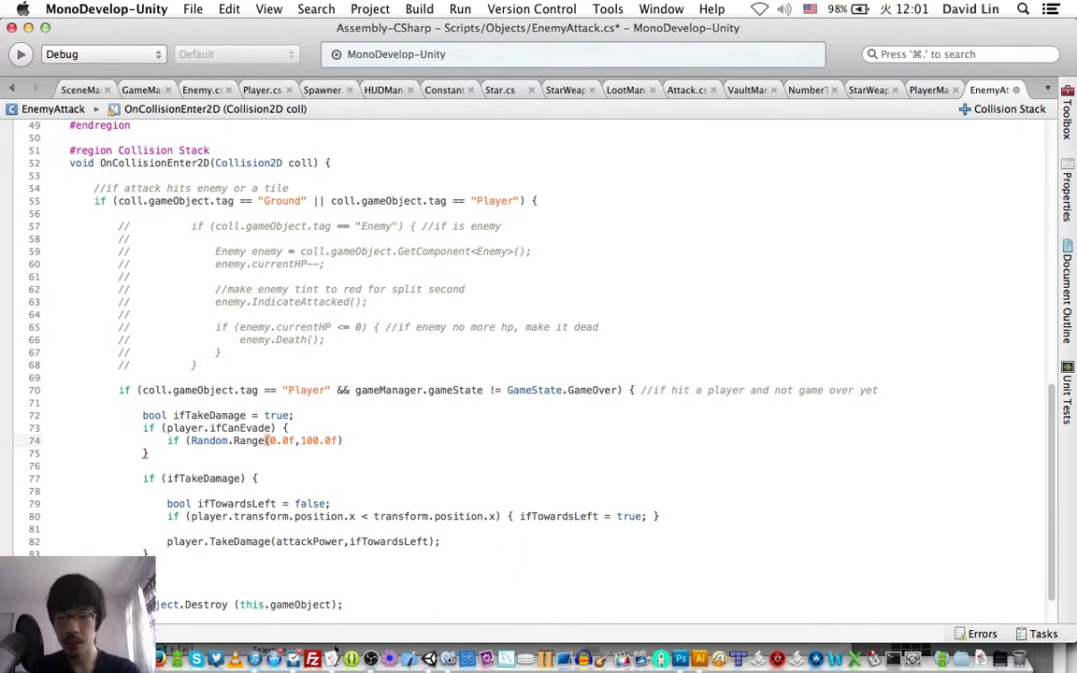
type("<")
type("=pla")
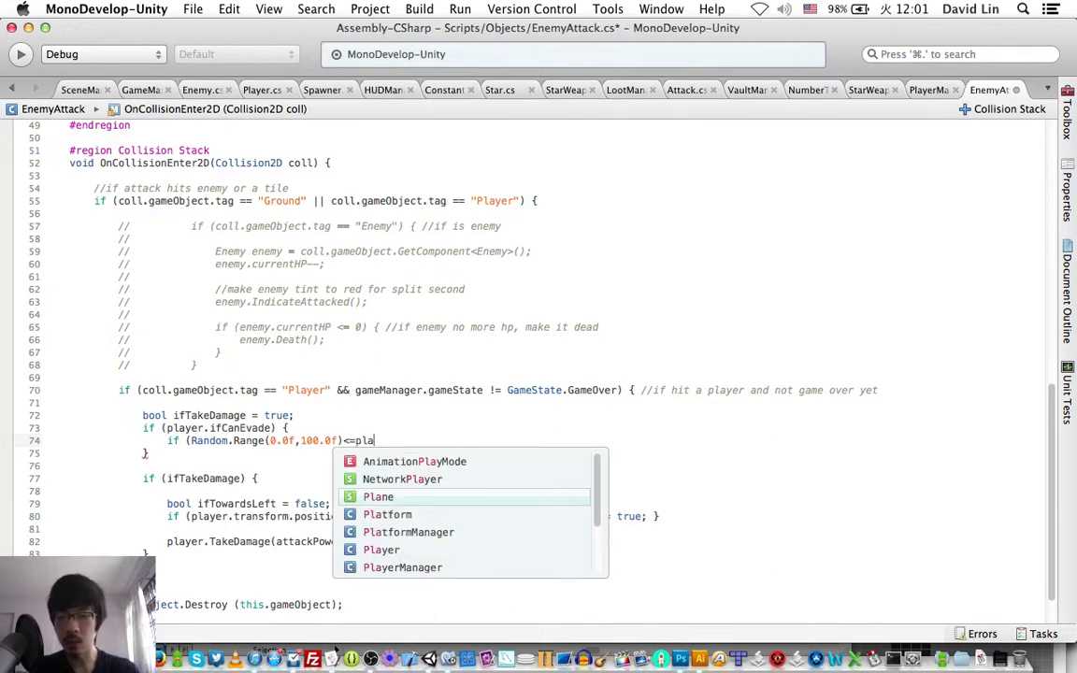
type("yer.ev")
key("BackSpace")
key("BackSpace")
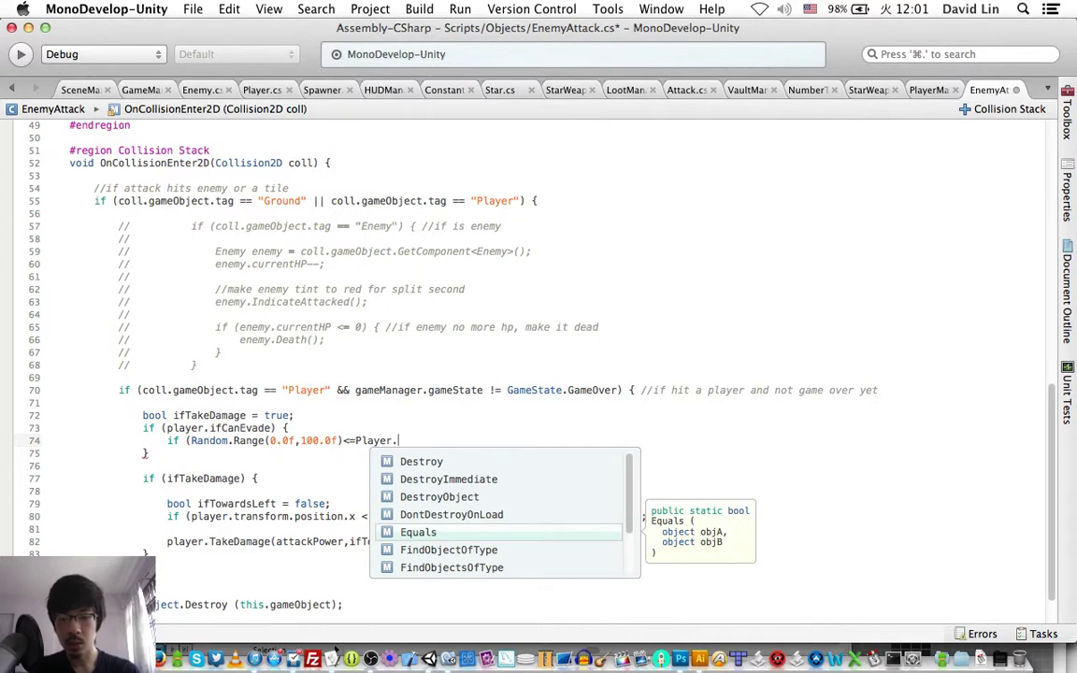
key("shift+alt+Left")
type("player.ev")
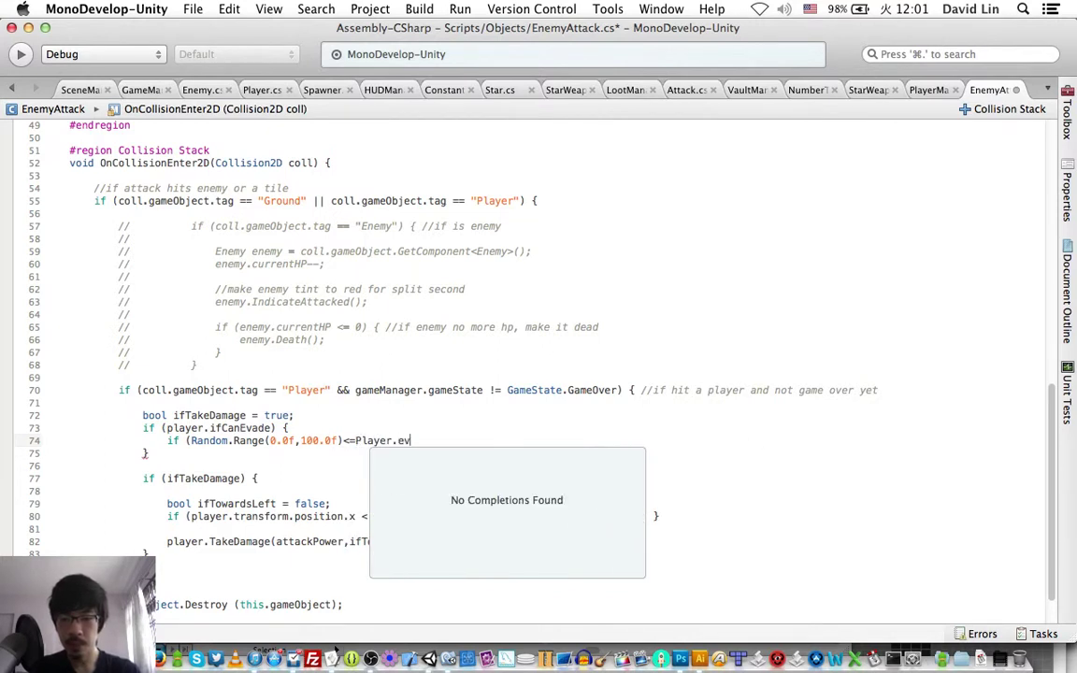
key("shift+alt+Left")
key("shift+alt+Left")
key("shift+alt+Left")
key("BackSpace")
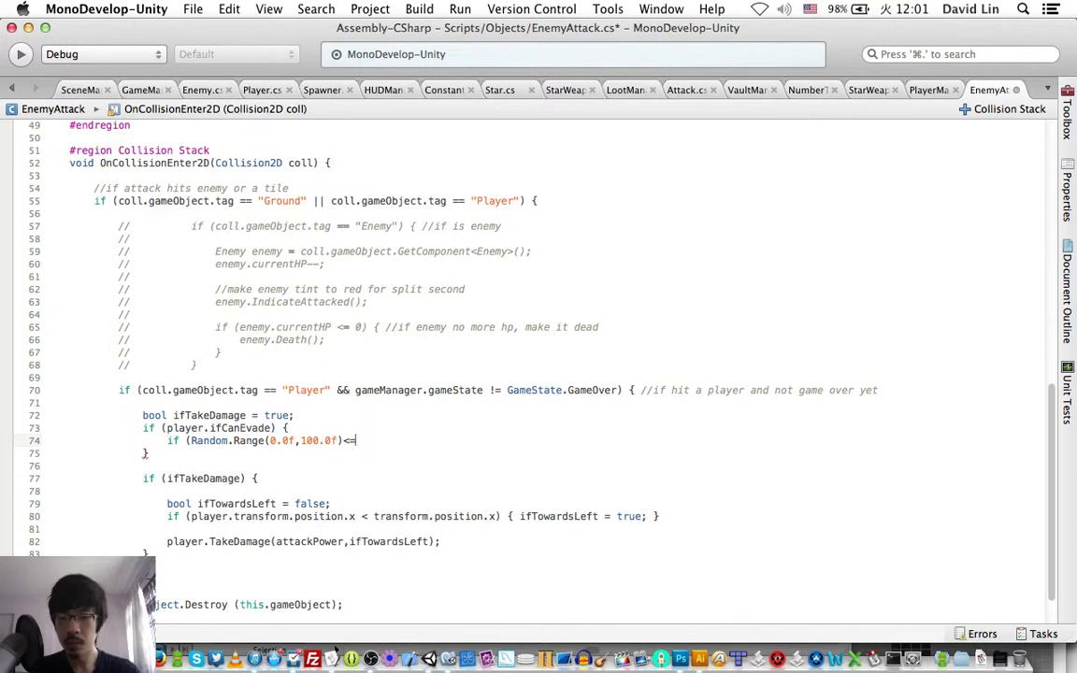
type("player")
key("Escape")
type(".")
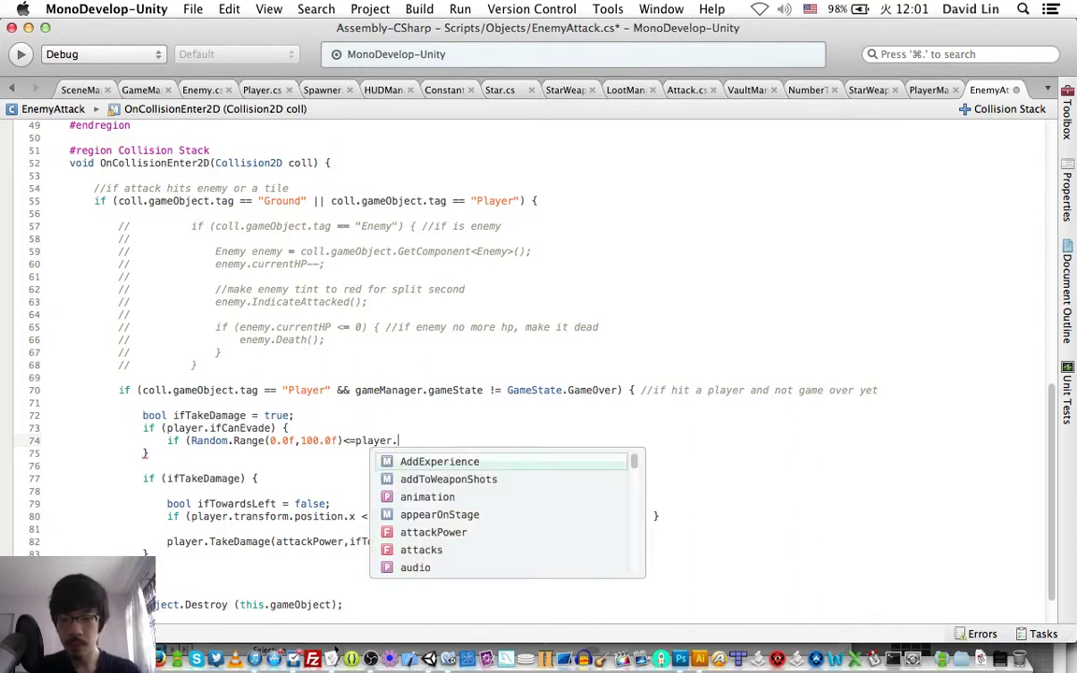
type("ev")
key("Return")
type(") {")
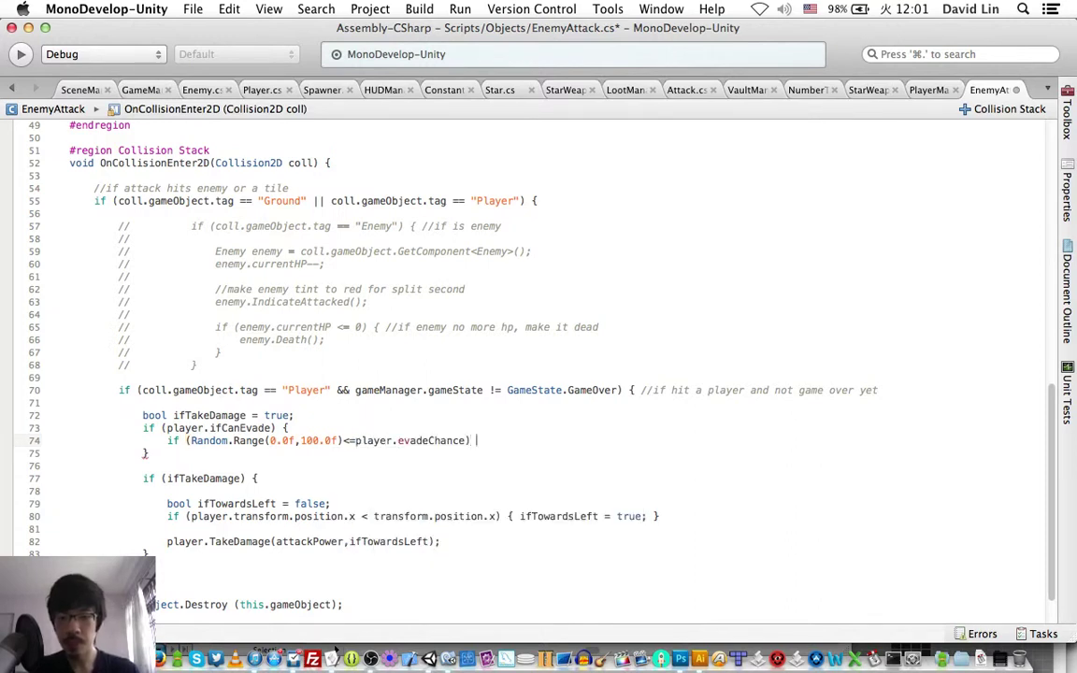
key("Return")
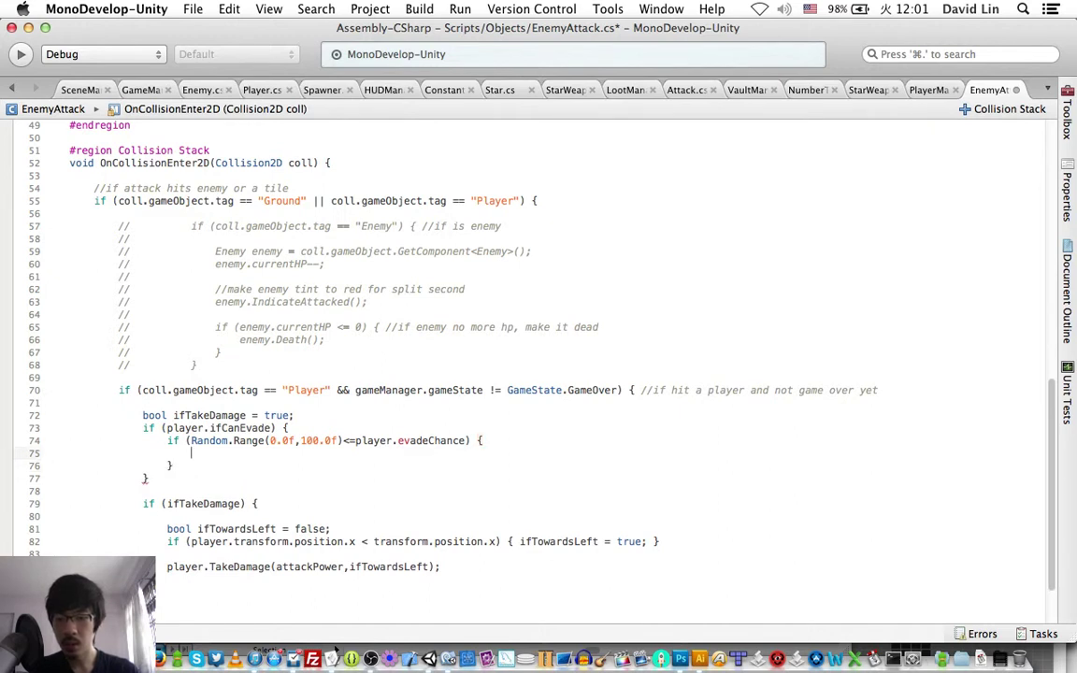
Set ifTakeDamage = false inside the random check and save.
key("Return")
key("Down")
key("Return")
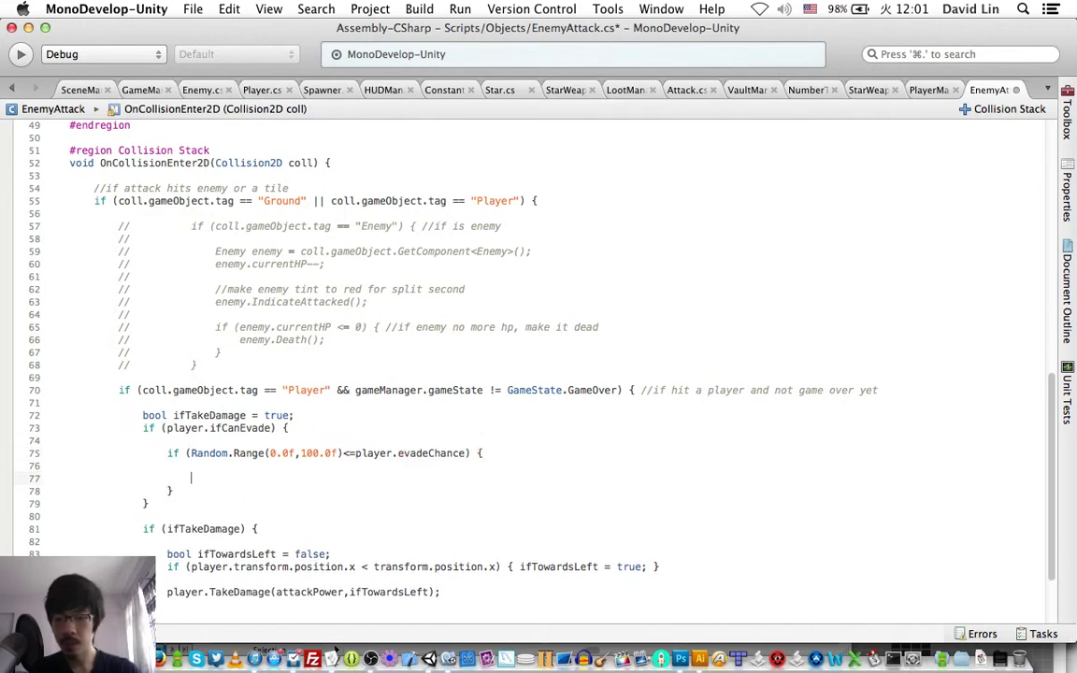
key("super+s")
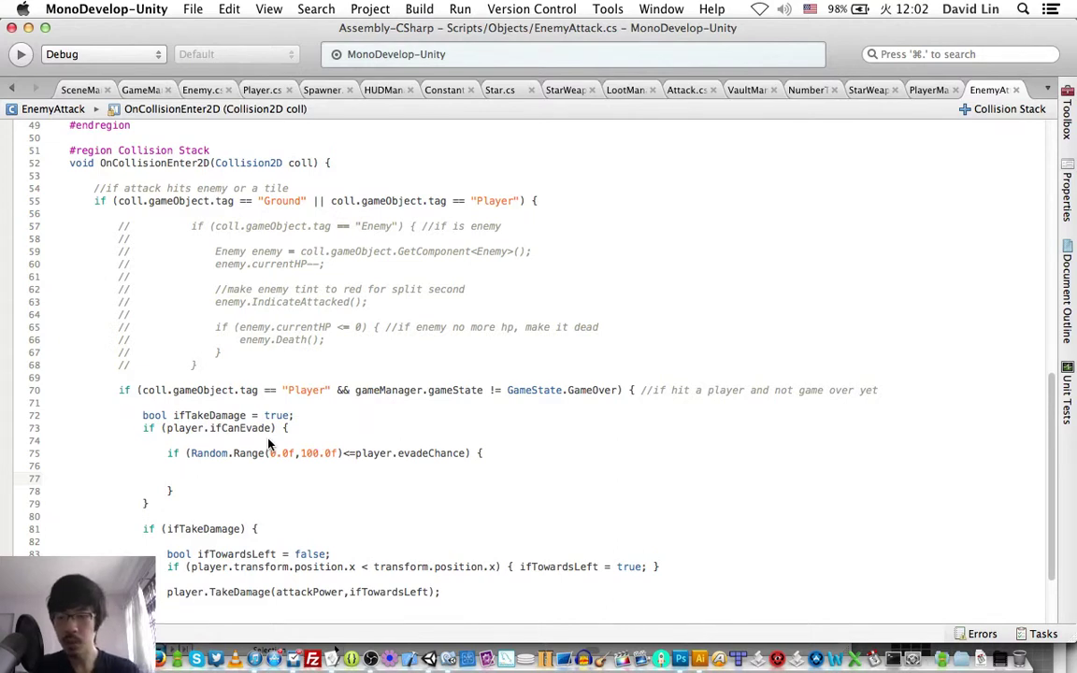
type("ift")
key("Return")
type("= false;")
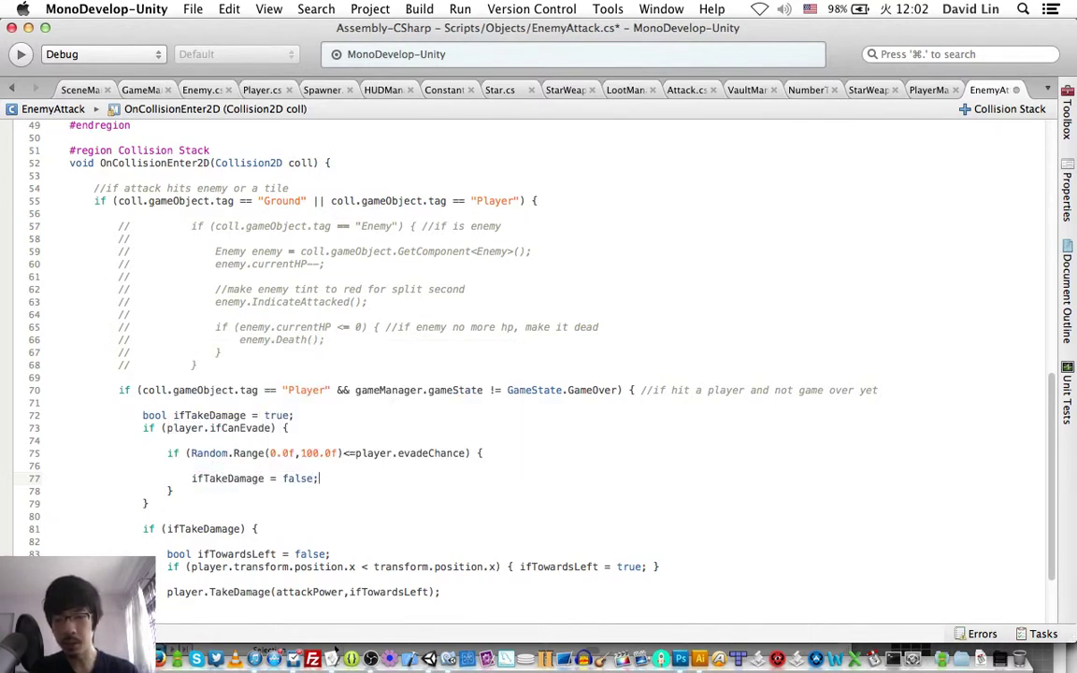
key("super+s")
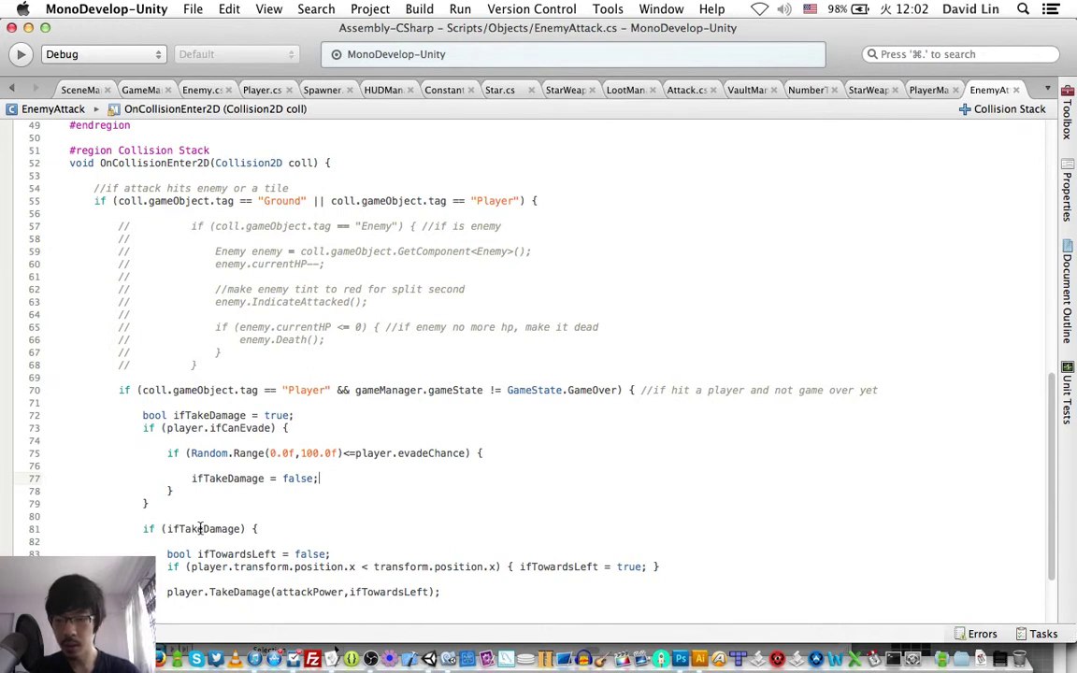
Add '//if can evade' and '//if ev' comments to lines 73 and 75, then save.
double_click(199, 529)
triple_click(199, 529)
scroll(333, 439, "down", 1)
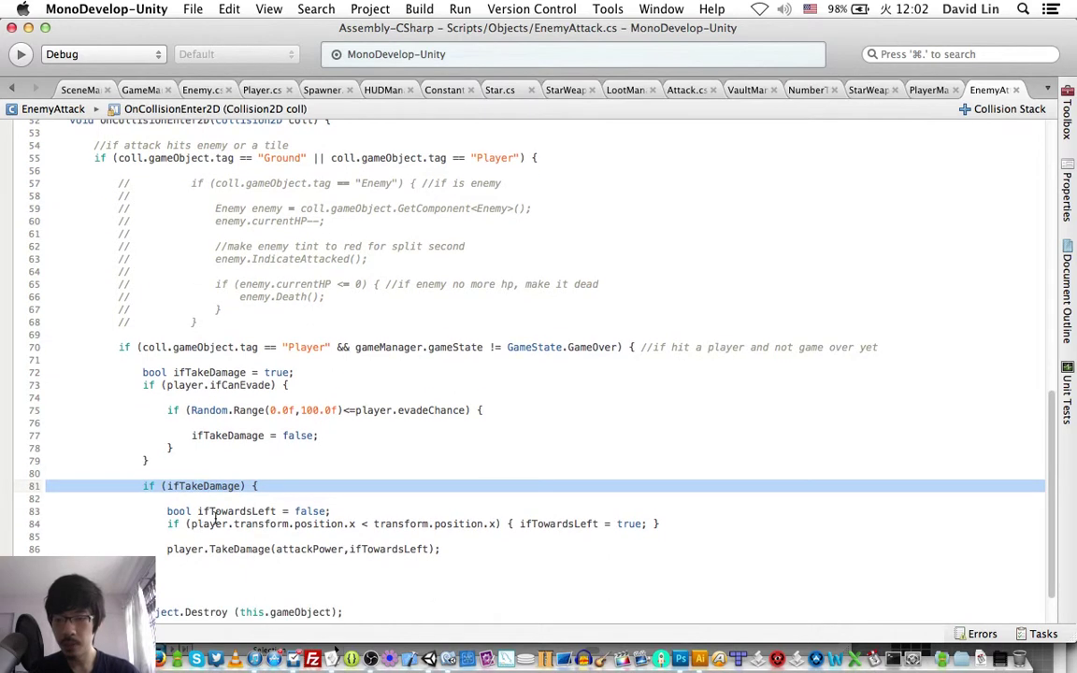
left_click(333, 439)
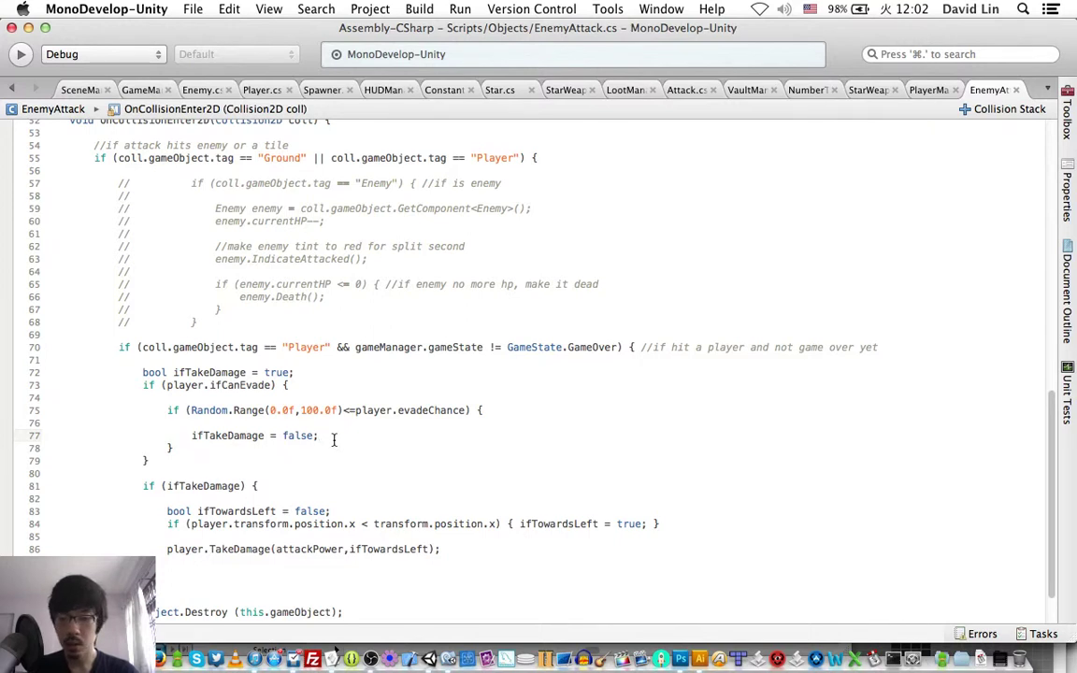
scroll(333, 439, "down", 3)
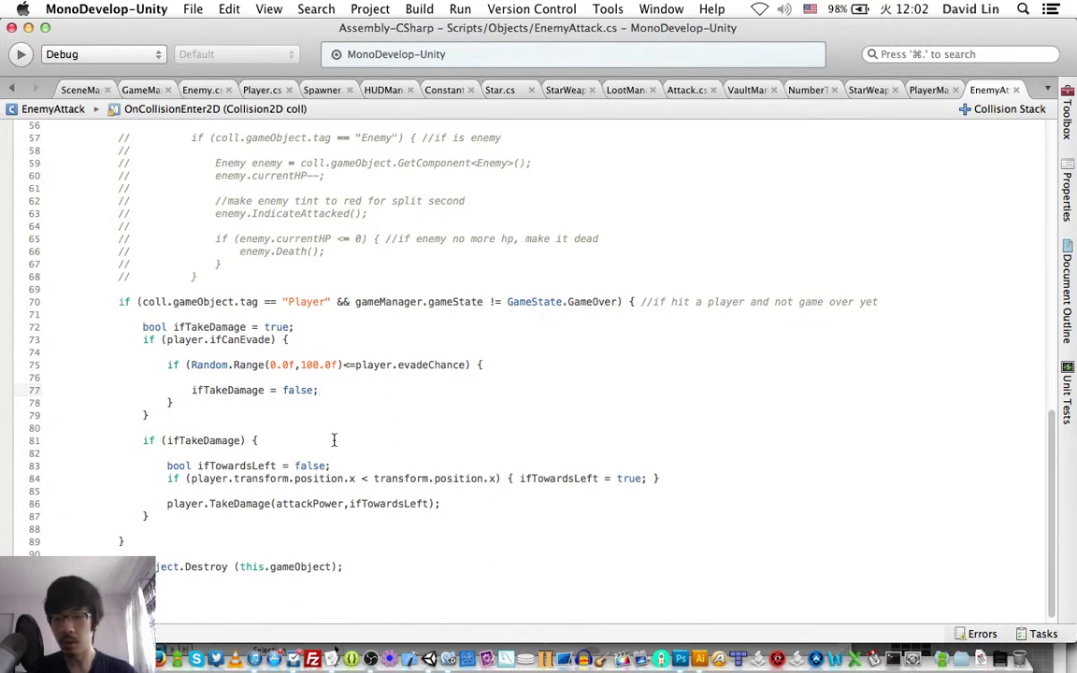
left_click(486, 364)
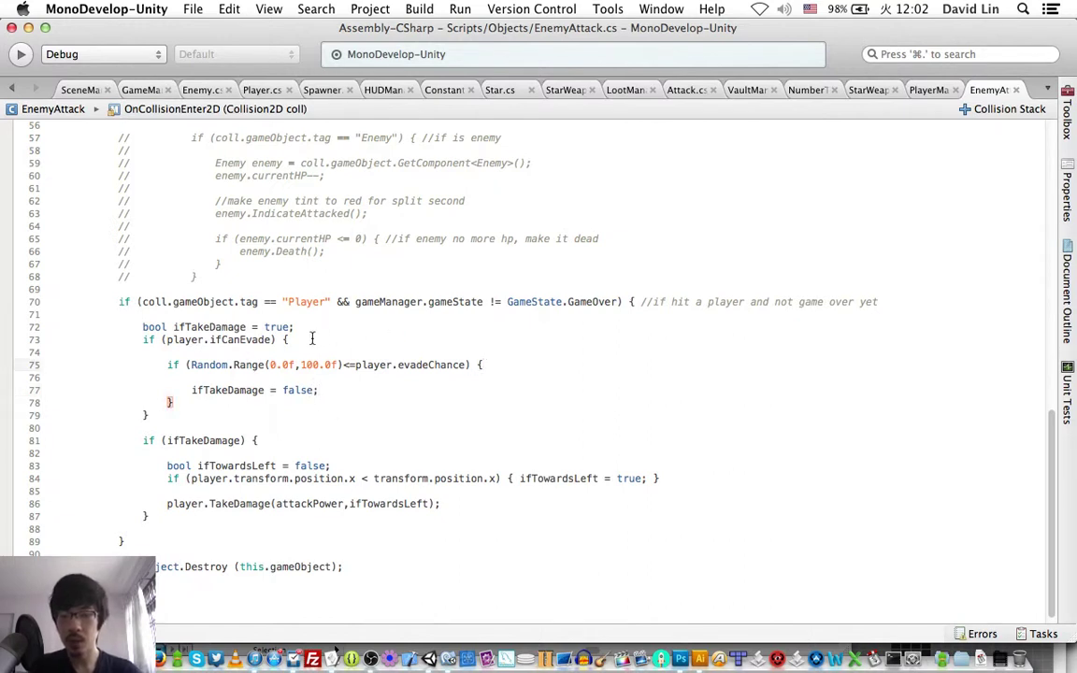
left_click(394, 339)
type("//if can e")
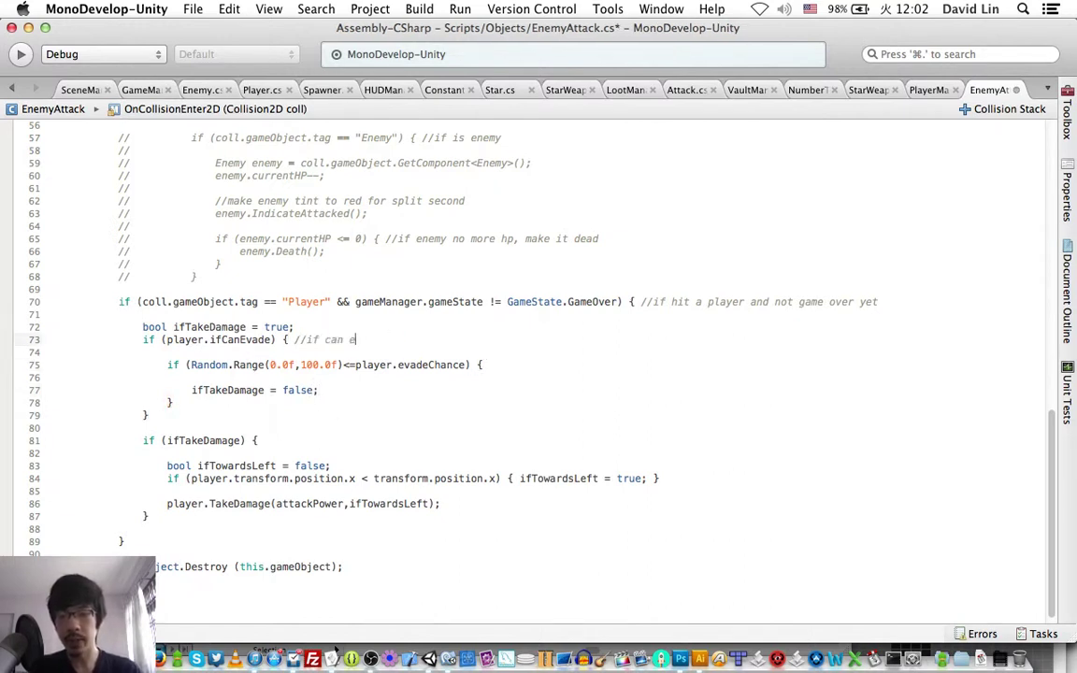
type("vade")
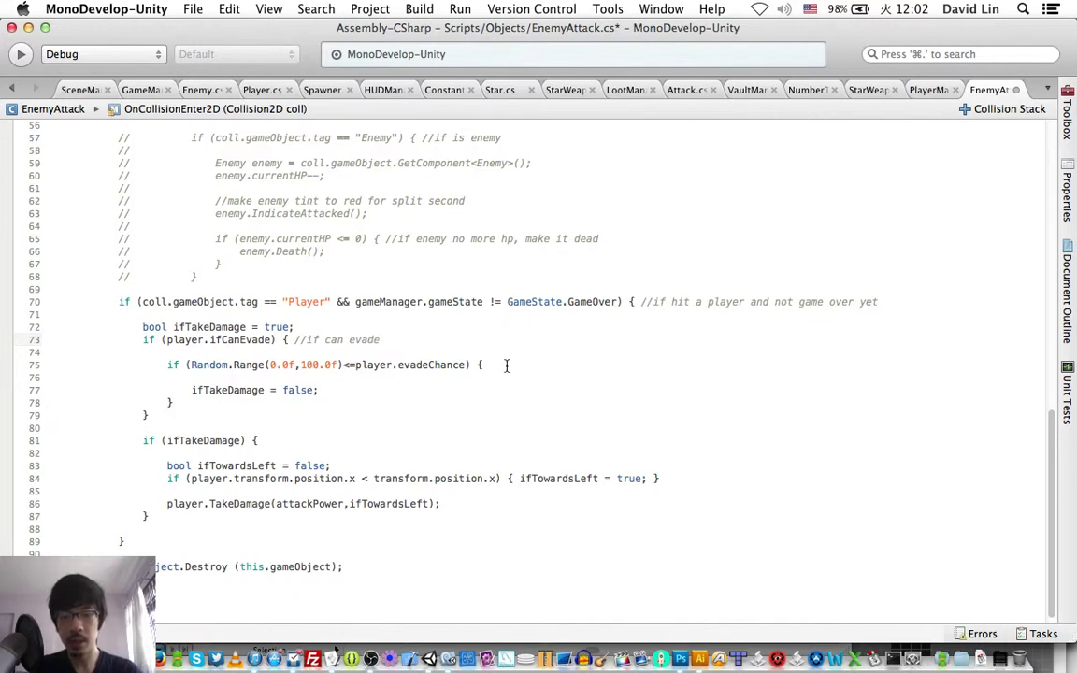
left_click(505, 366)
type("//if ")
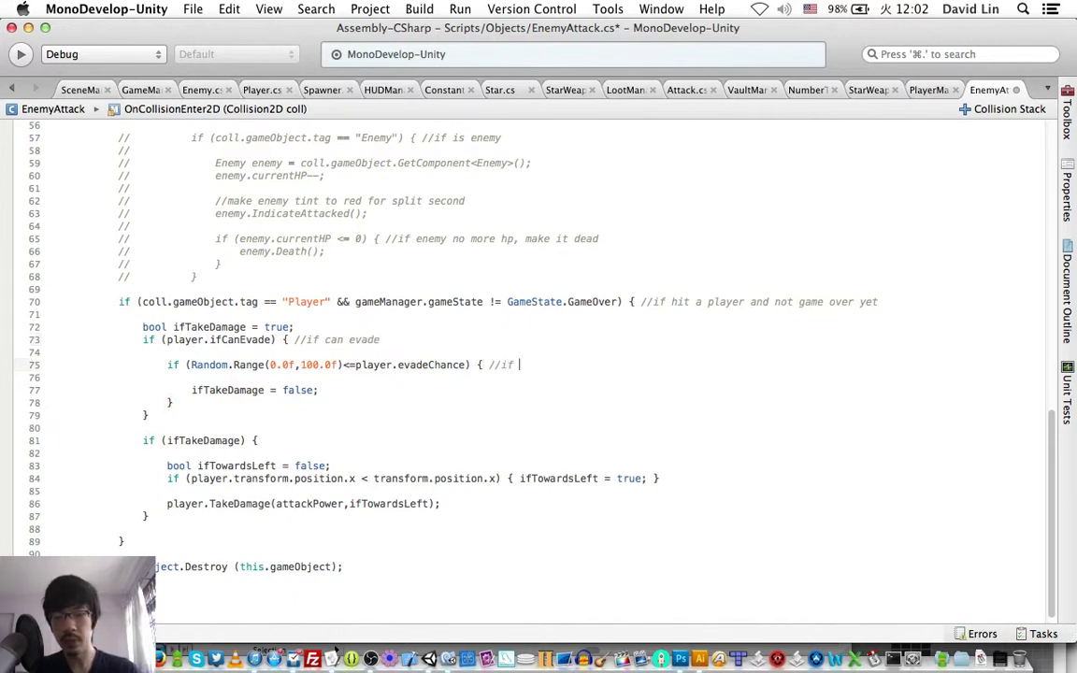
type("ev")
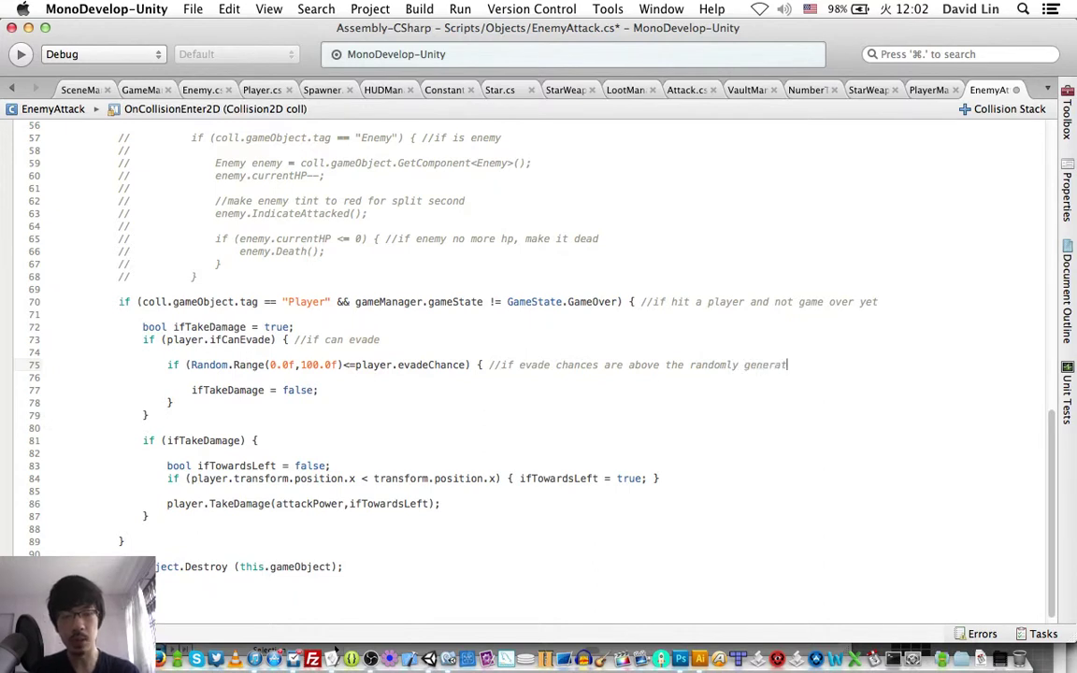
type("ed number")
key("super+s")
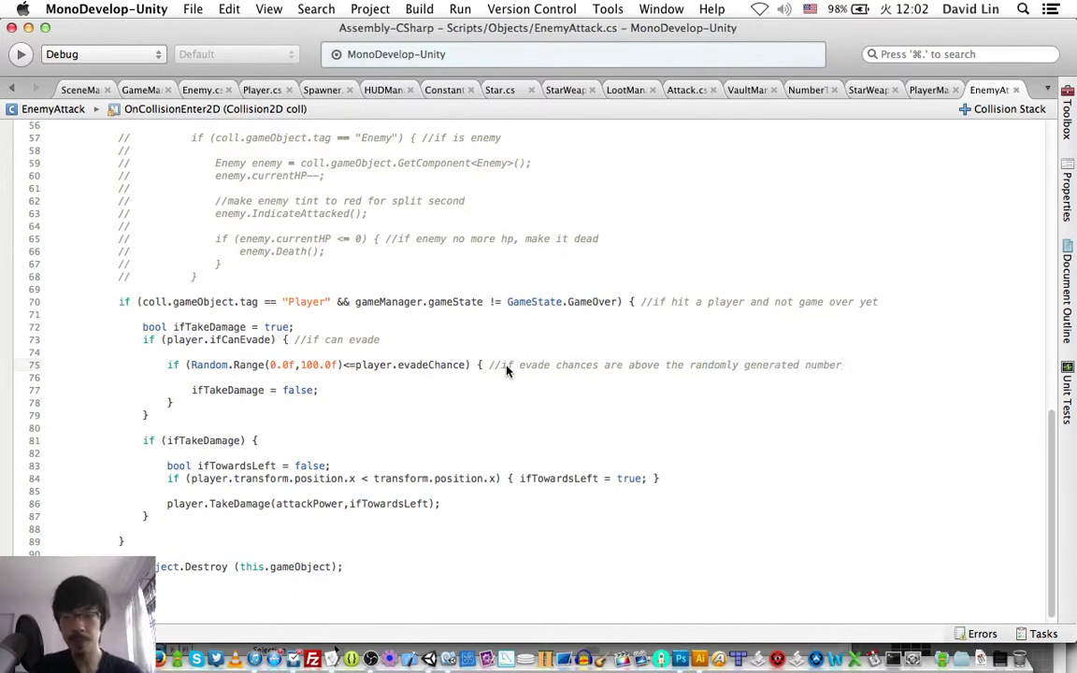
left_click(302, 350)
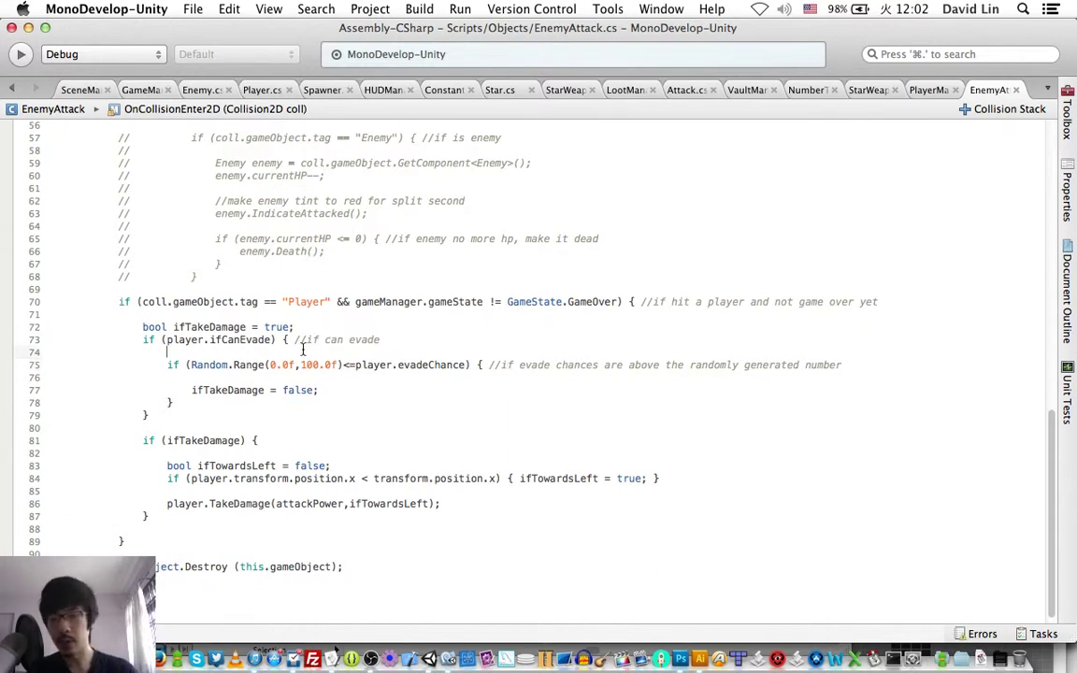
Move the Random.Range(0.0f,100.0f) roll into a new float rand variable above the condition.
left_click(189, 365)
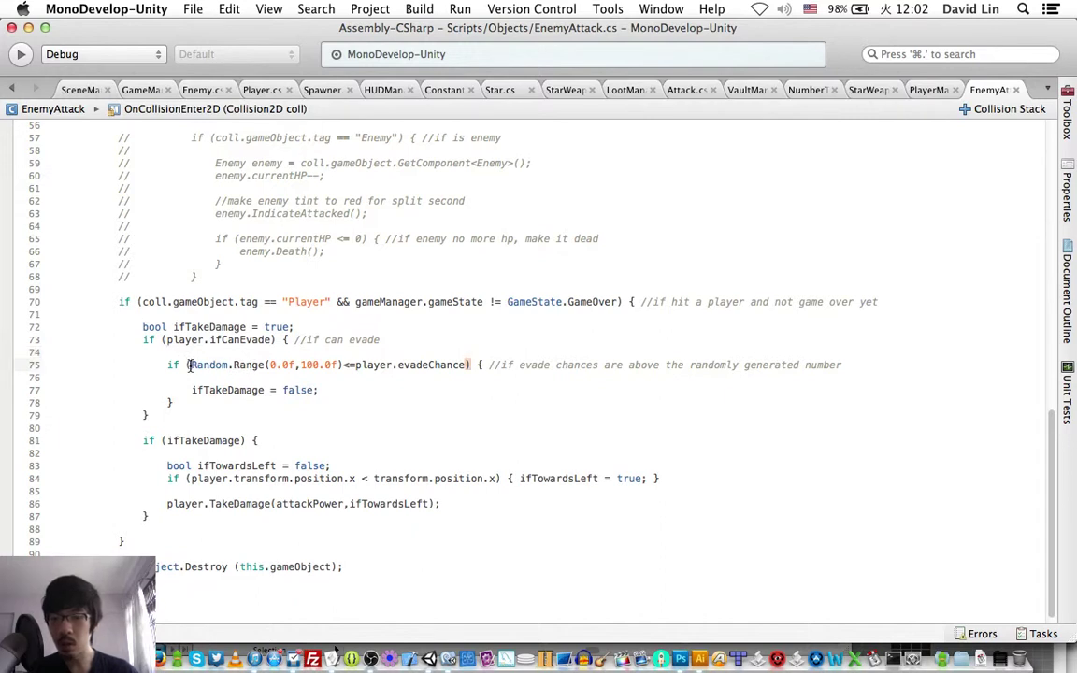
left_click(343, 365, "shift")
key("BackSpace")
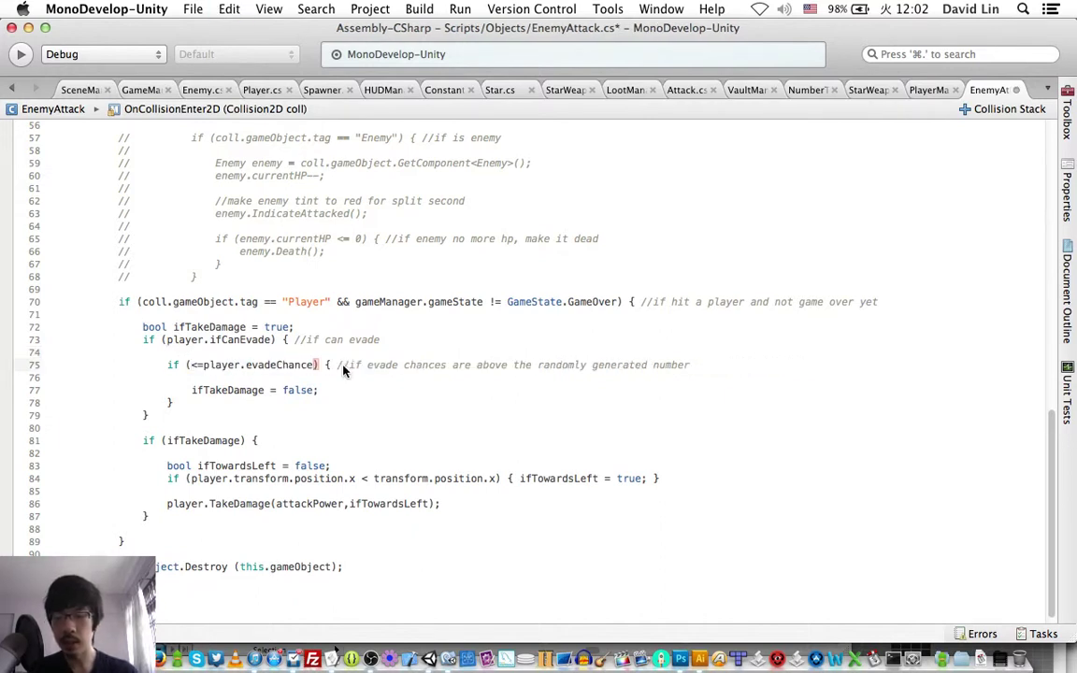
key("Up")
key("Return")
type("float rand =")
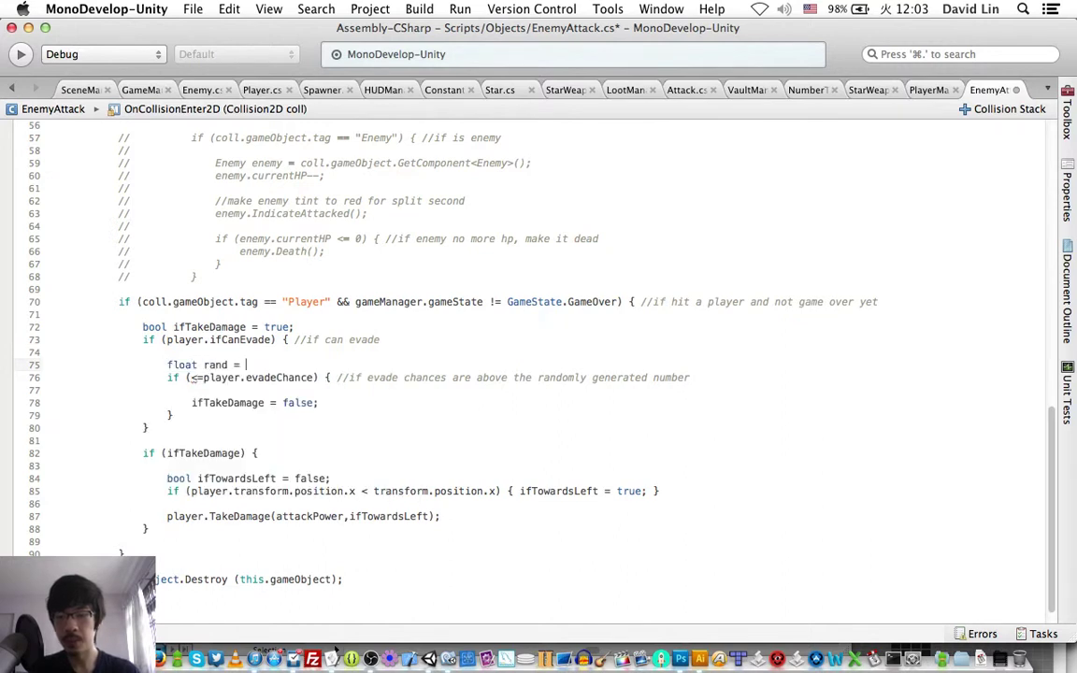
type("Random.Range(0.0f,100.0f)")
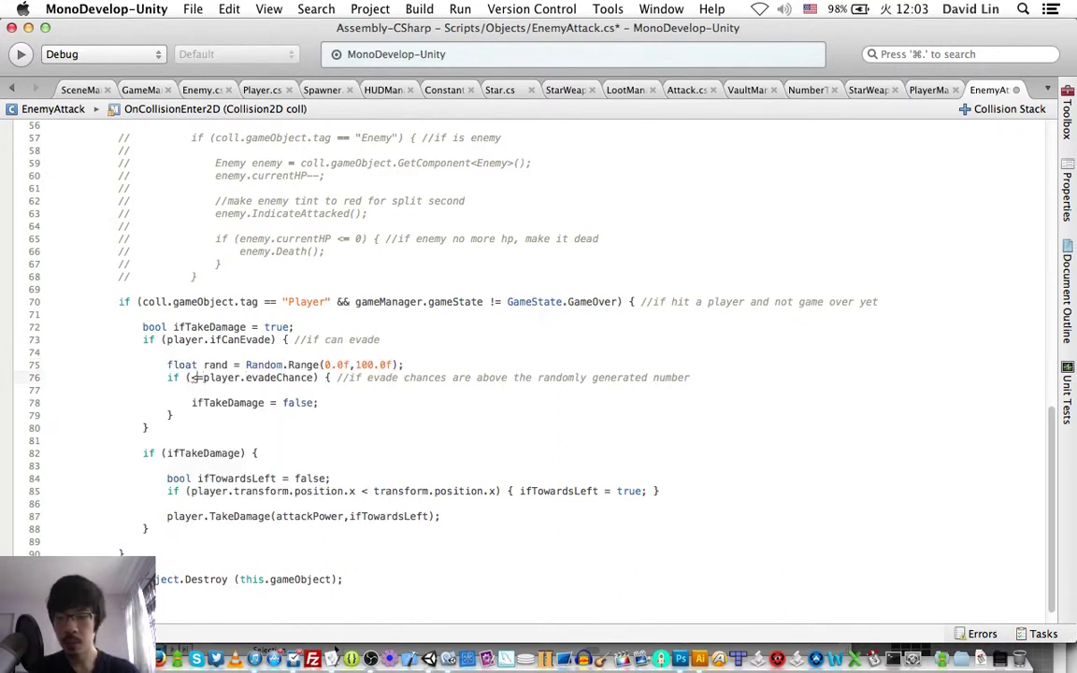
type("rand")
key("Escape")
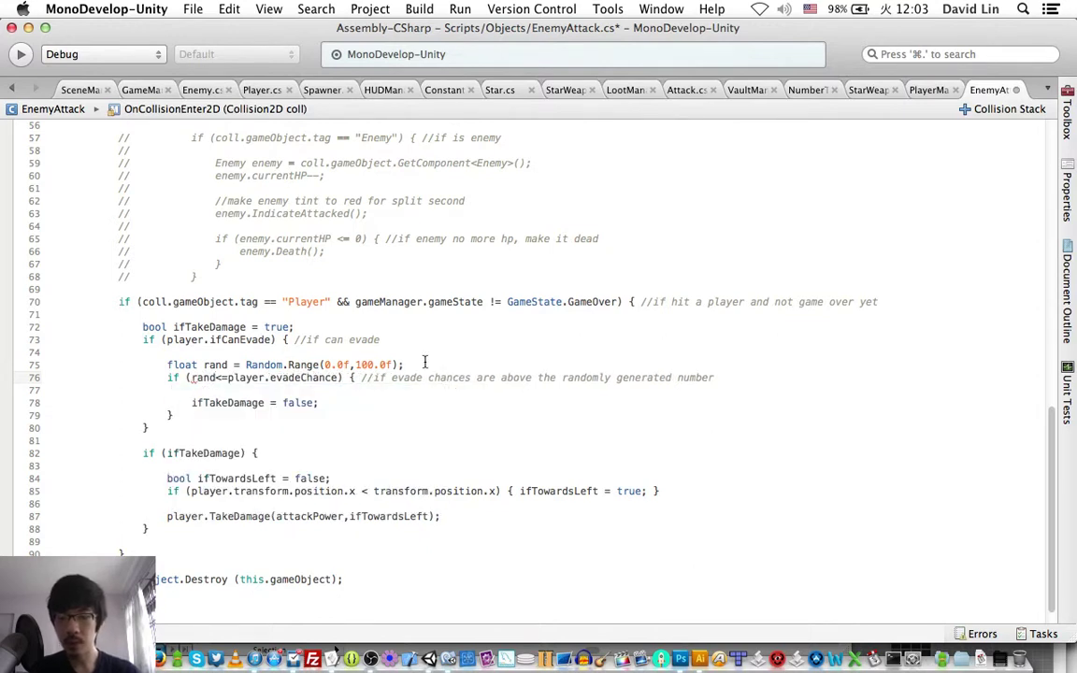
Add a rand = 0.01f; override below the roll, then return to Unity.
left_click(424, 365)
key("Return")
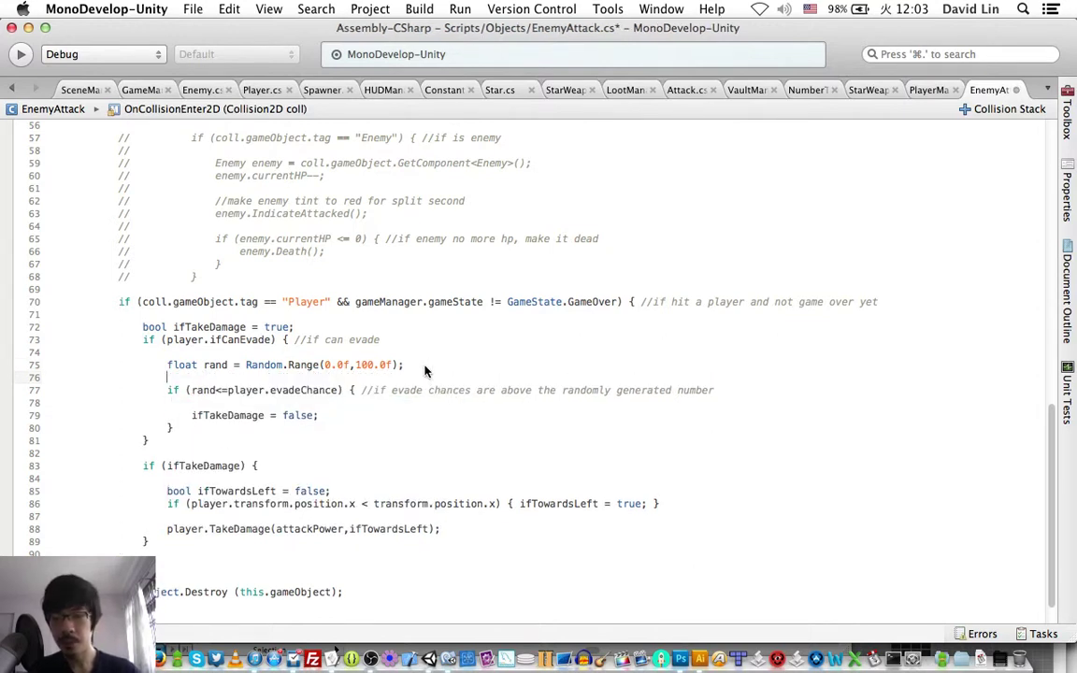
type("rand = 0.01f;")
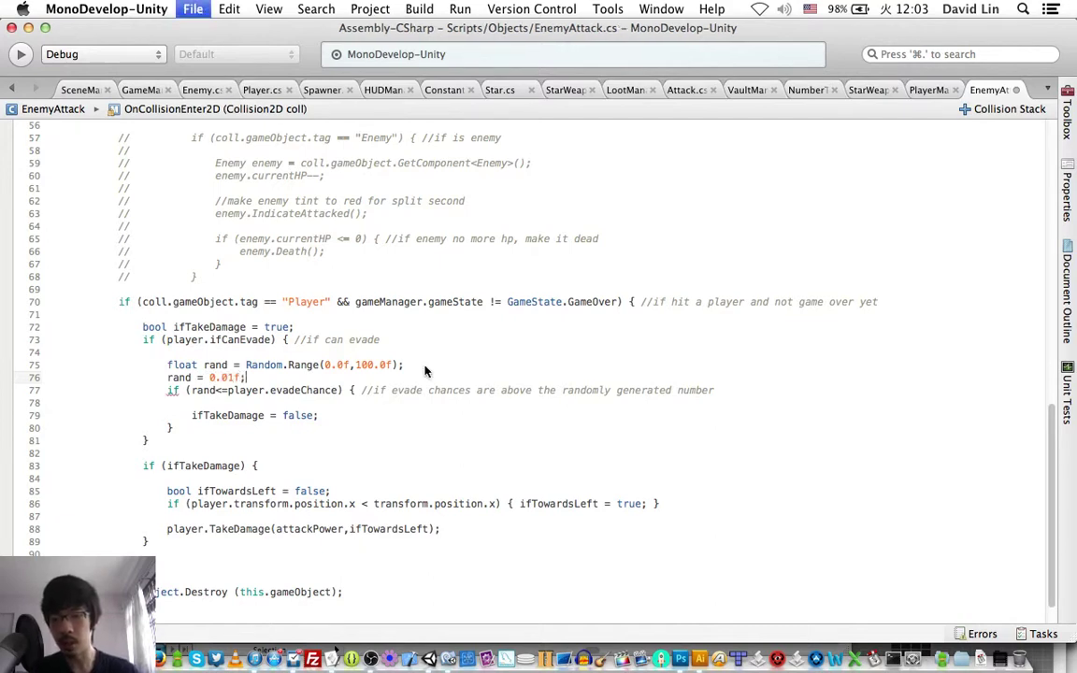
key("super+Tab")
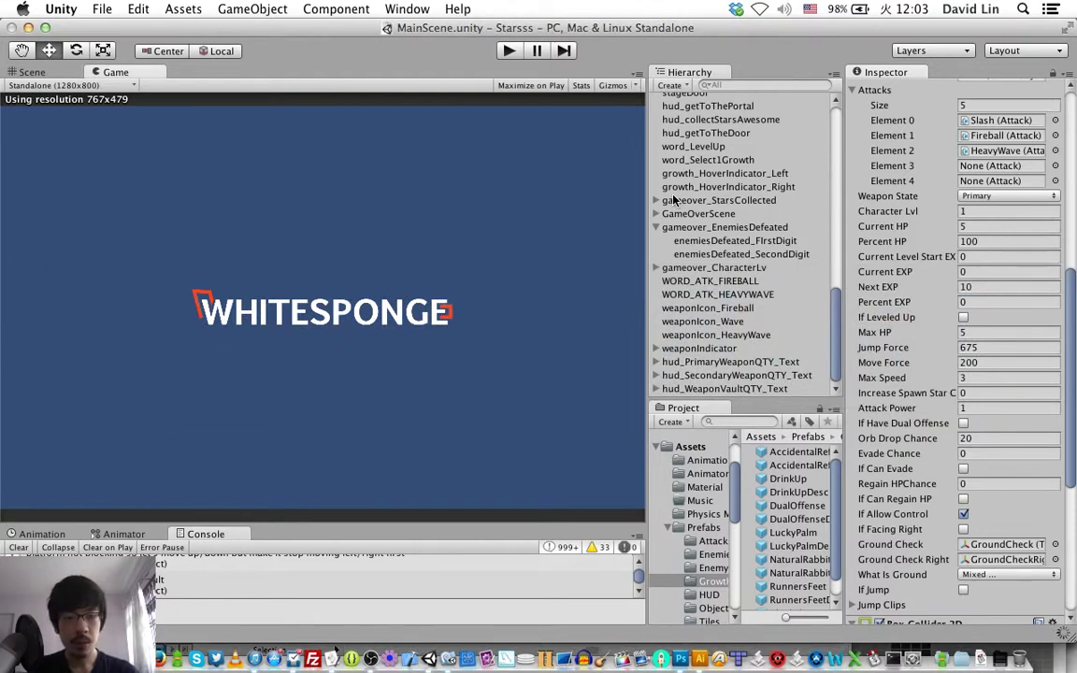
Give Starlet If Can Evade and an Evade Chance of 10, then start the game.
scroll(673, 199, "up", 8)
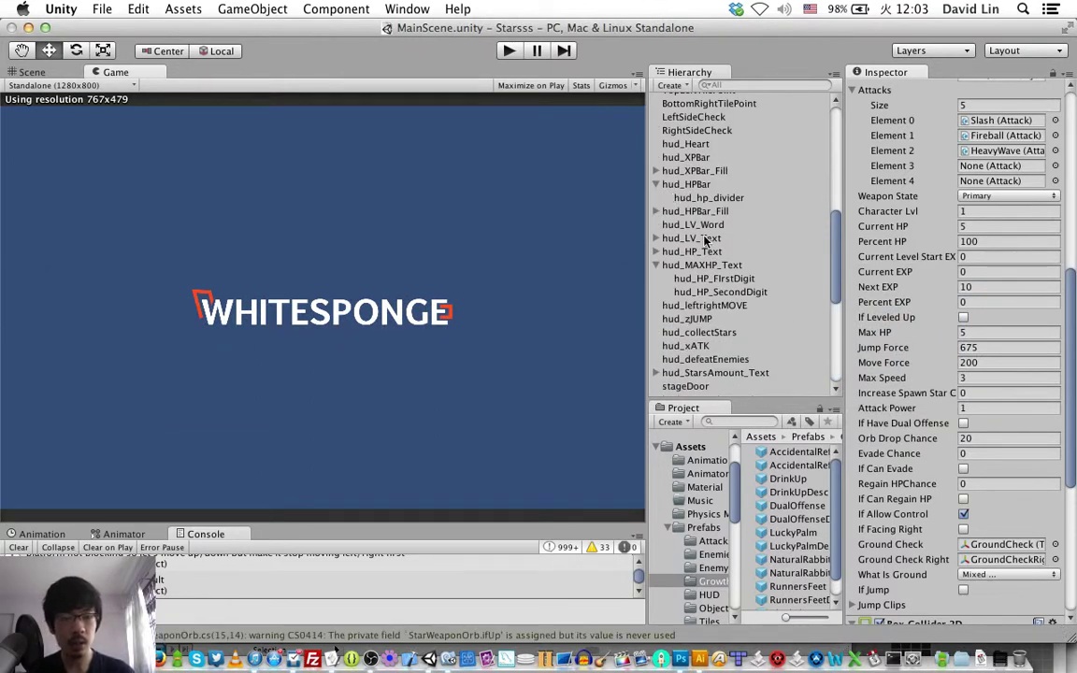
scroll(705, 240, "up", 1)
scroll(704, 240, "up", 7)
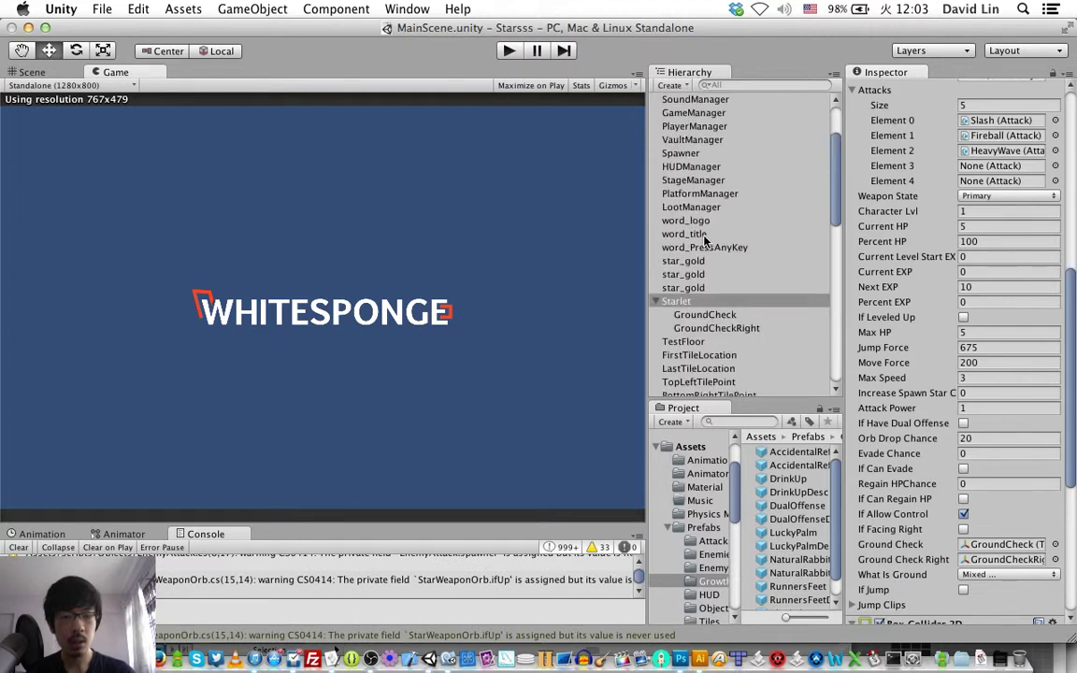
left_click(688, 306)
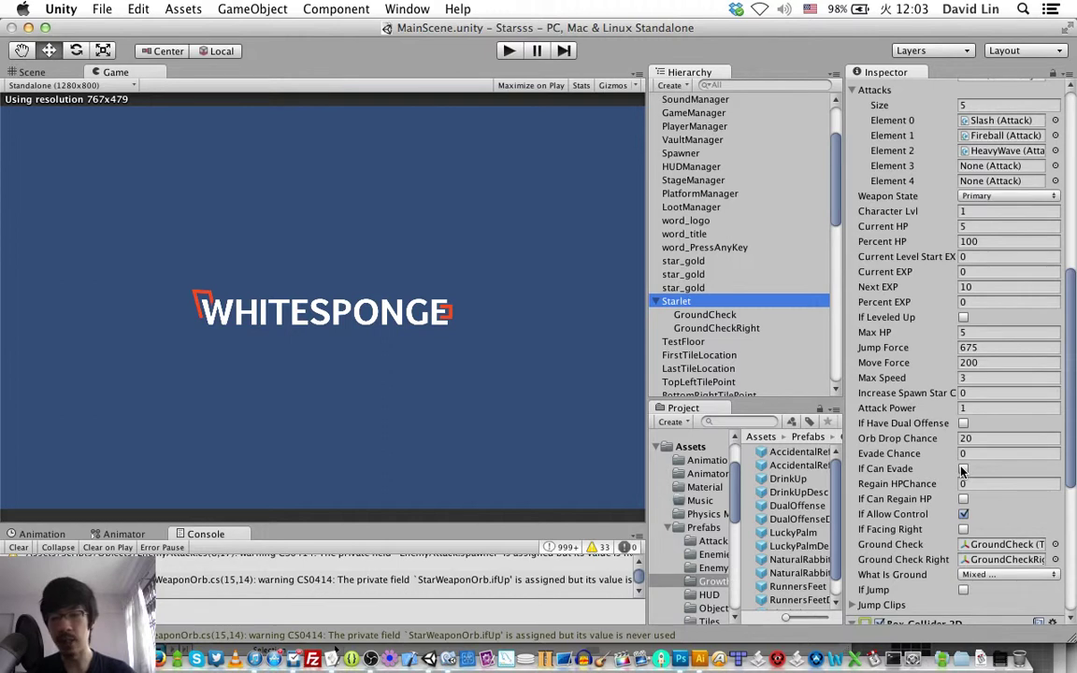
left_click(962, 470)
left_click(990, 453)
type("10")
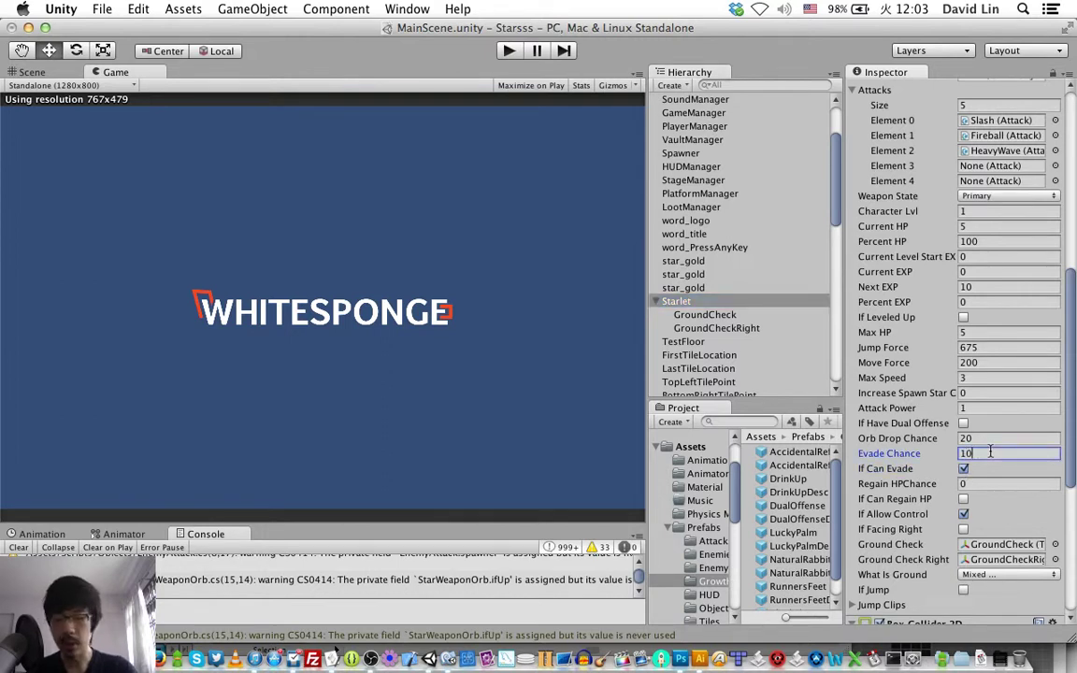
key("Tab")
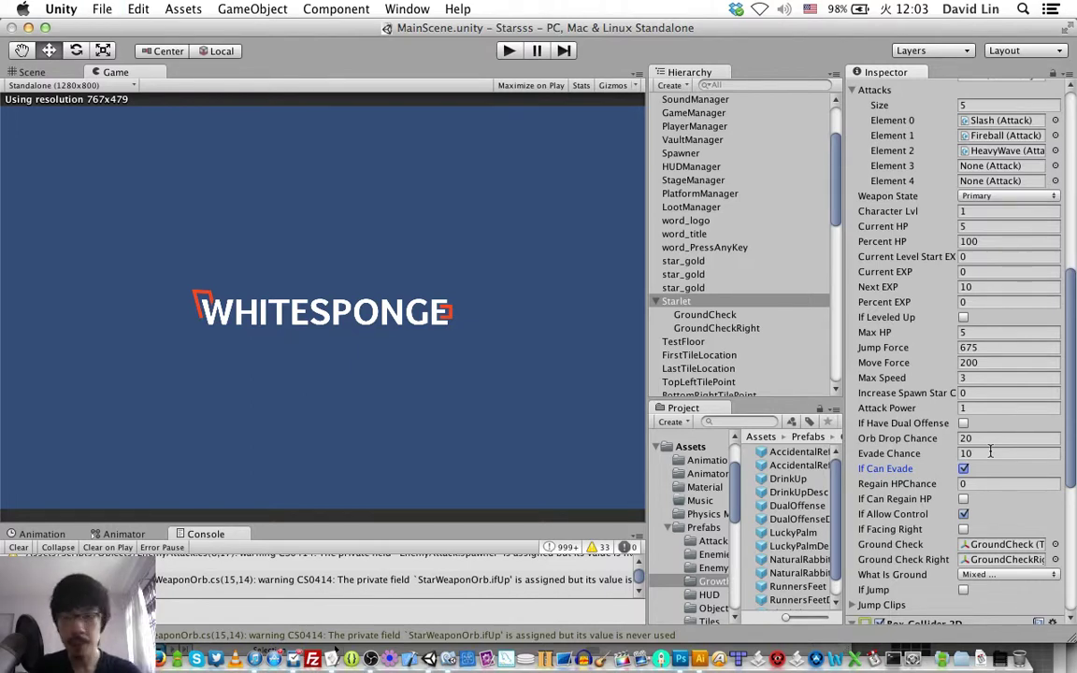
key("super+p")
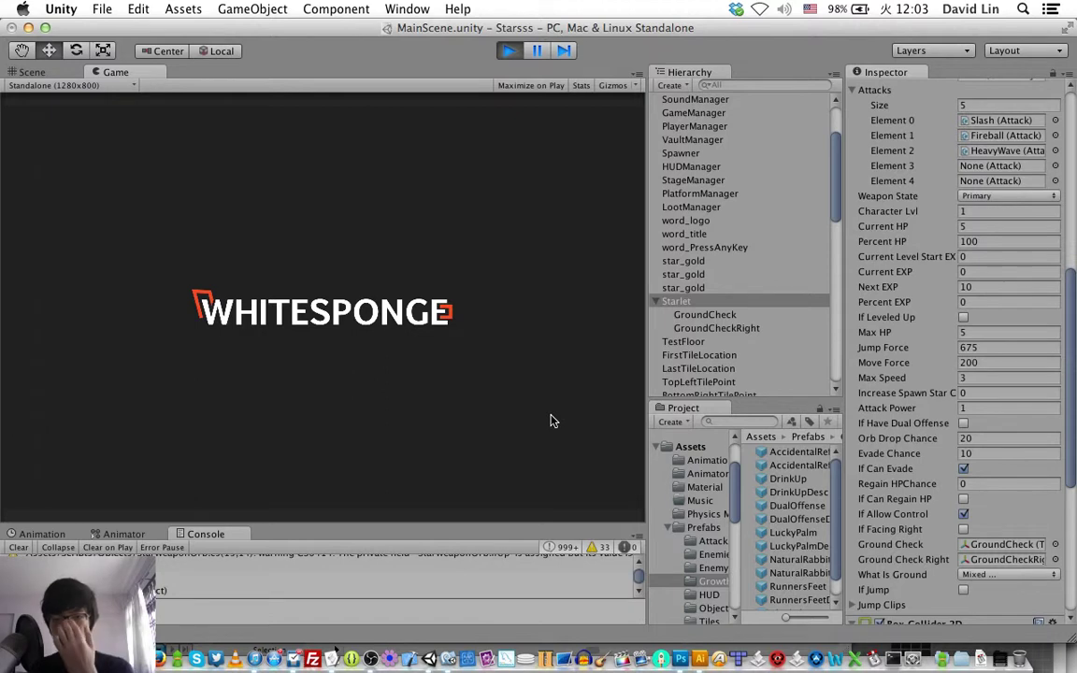
Enter the level and jump across the platforms to grab the fireball pickup.
key("space")
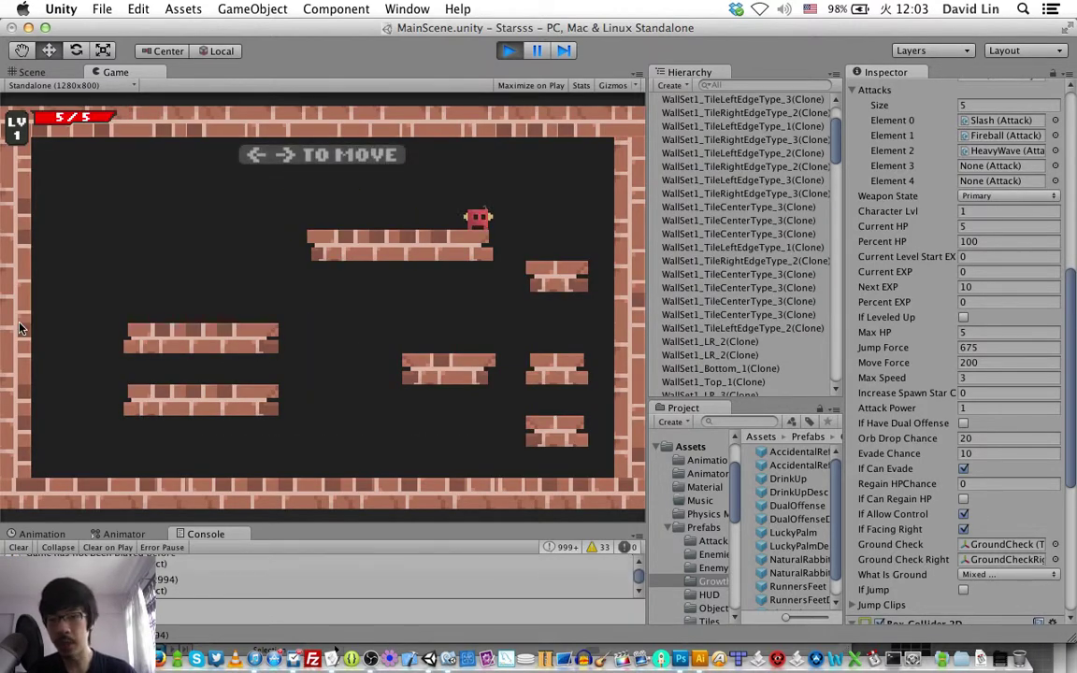
key("Right")
key("Left")
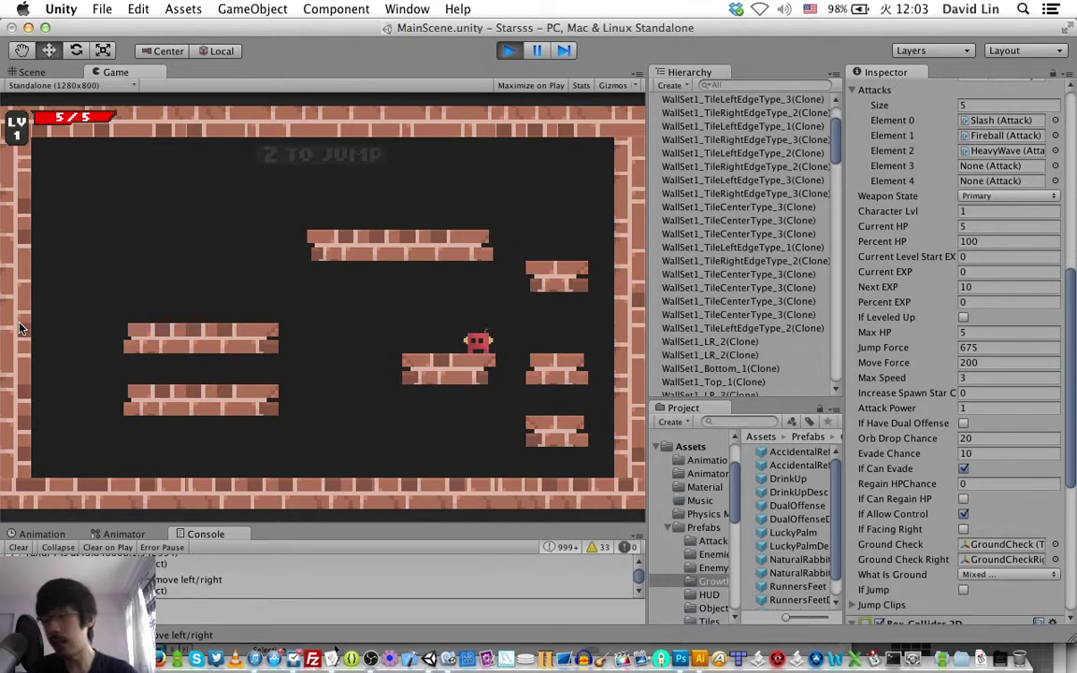
key("Right")
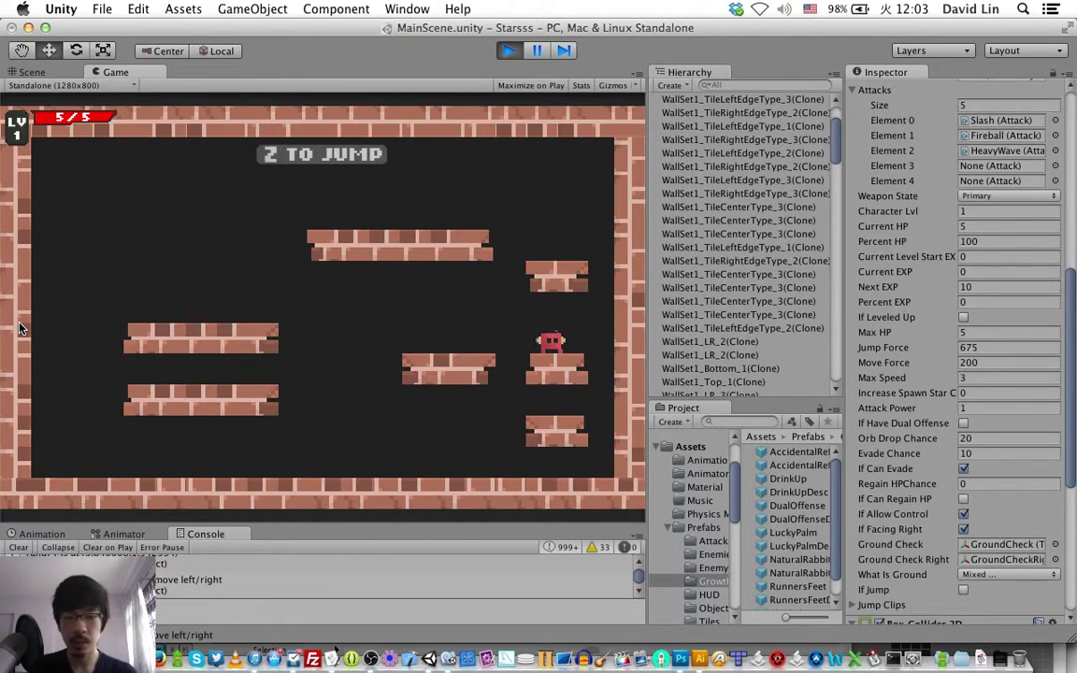
key("Left")
key("z")
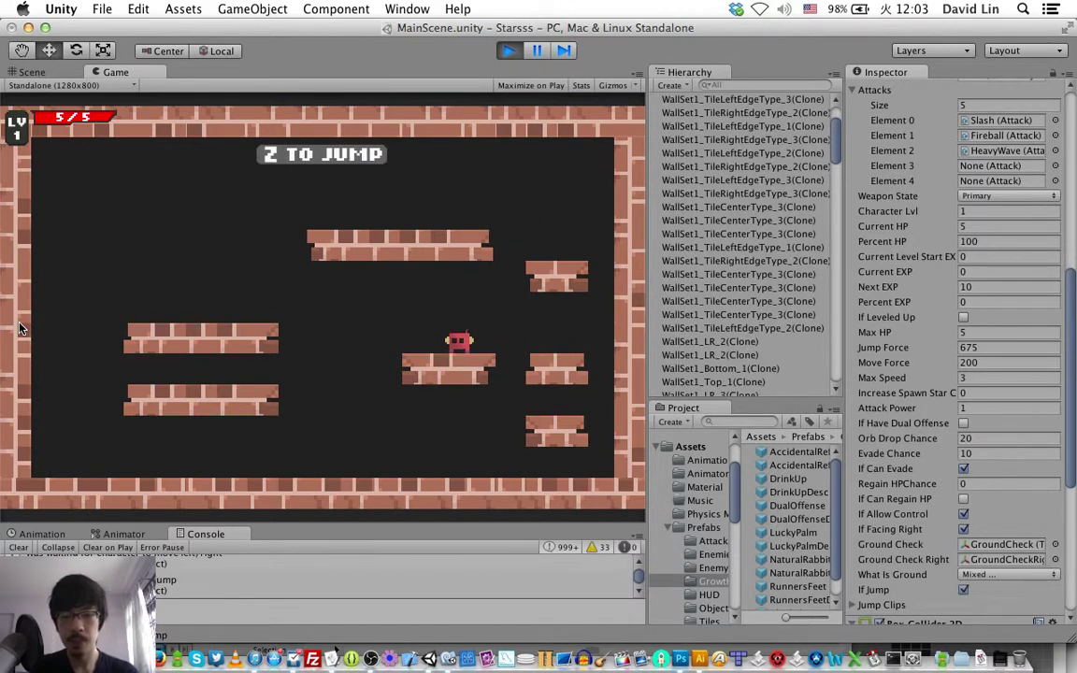
key("Right")
key("z")
key("Left")
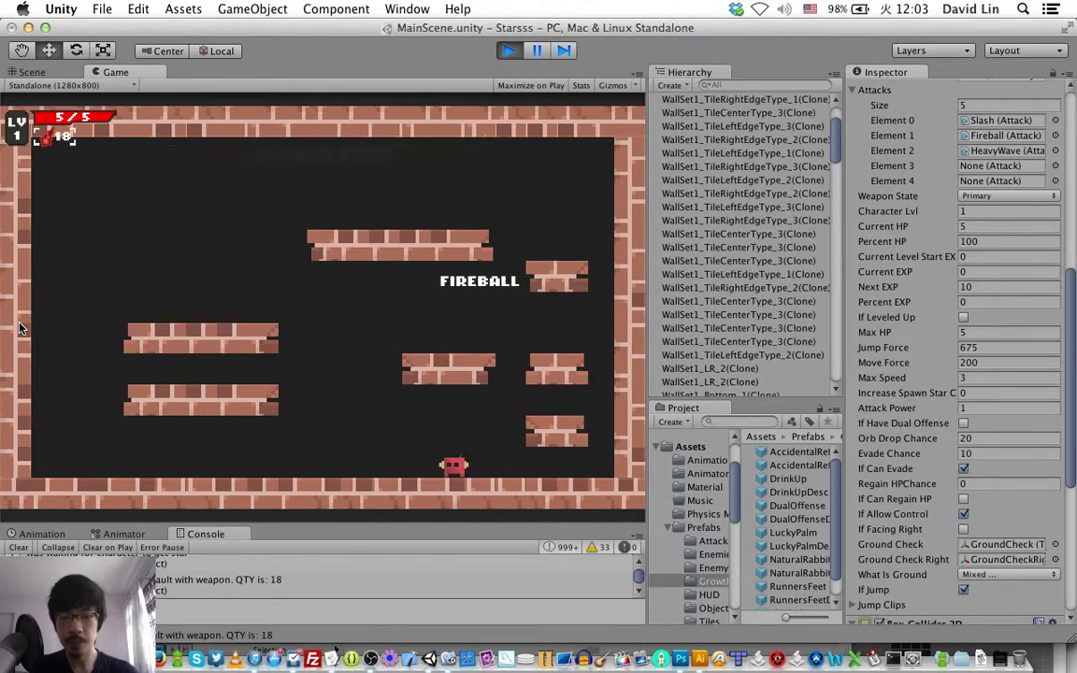
Run along the floor shooting a fireball and moving past the enemies.
key("Right")
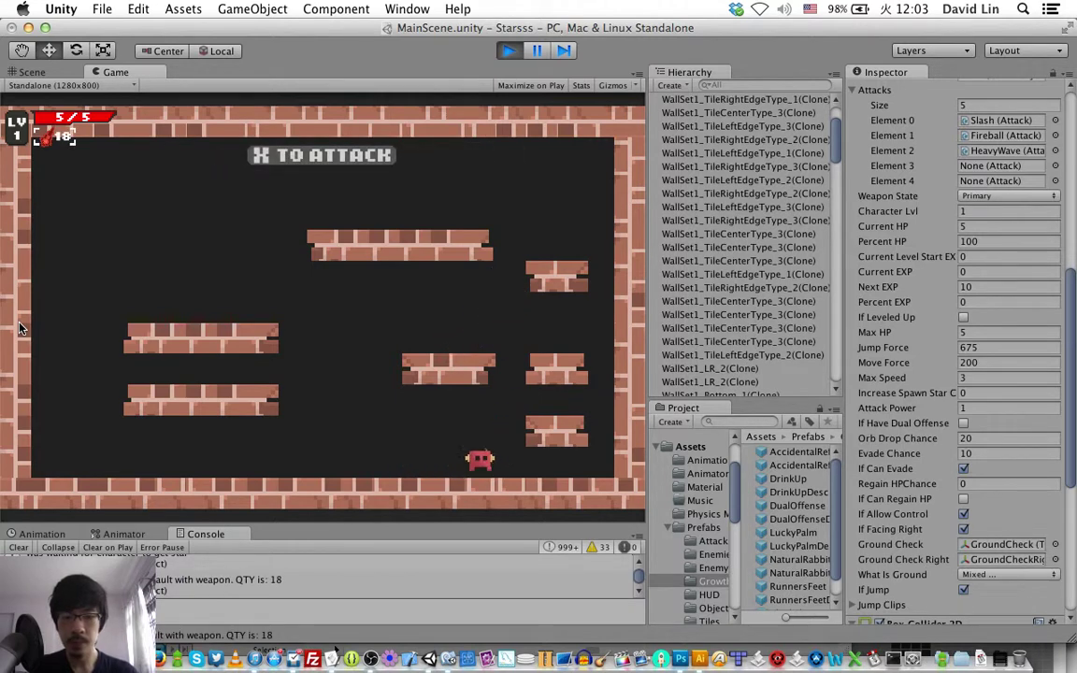
key("Left")
key("x")
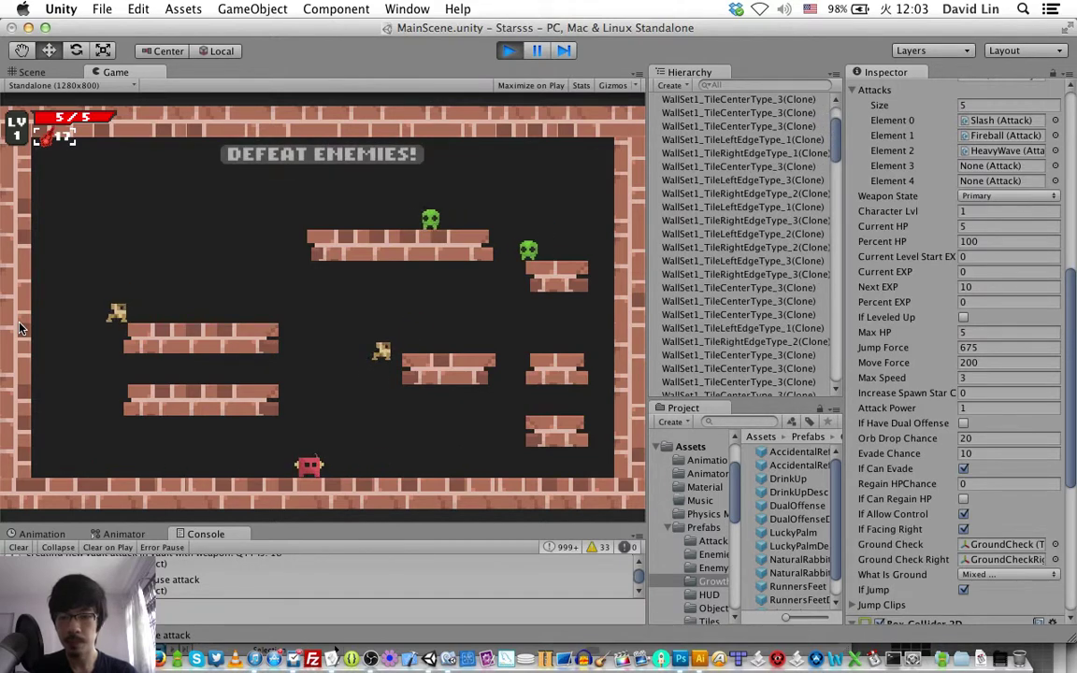
key("Left")
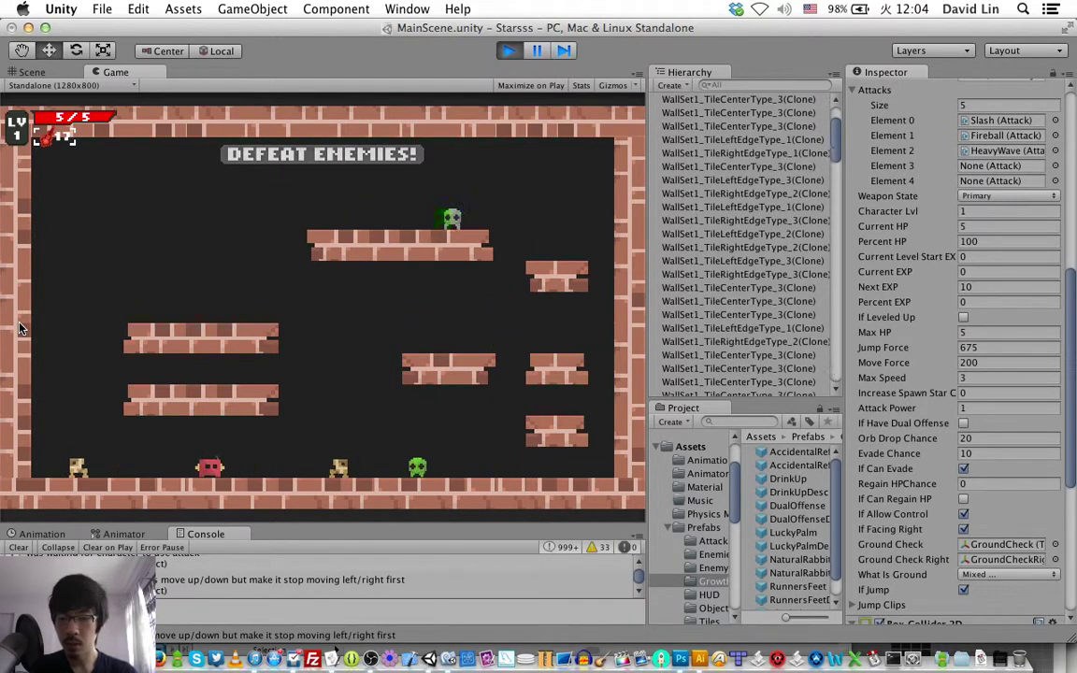
key("Left")
key("Left")
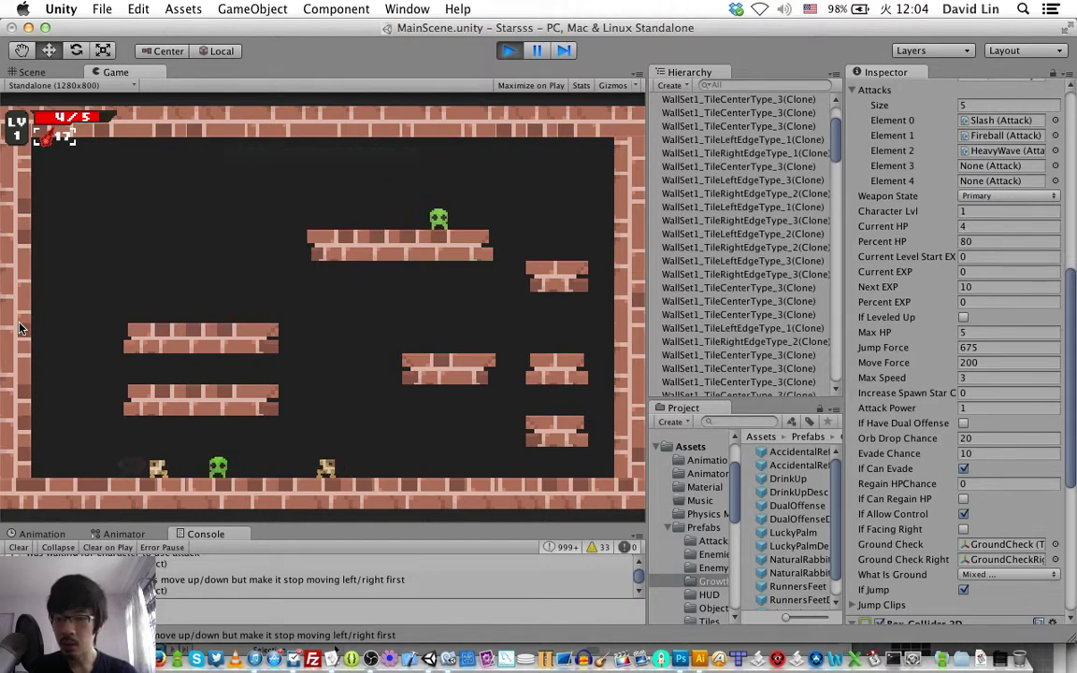
key("Right")
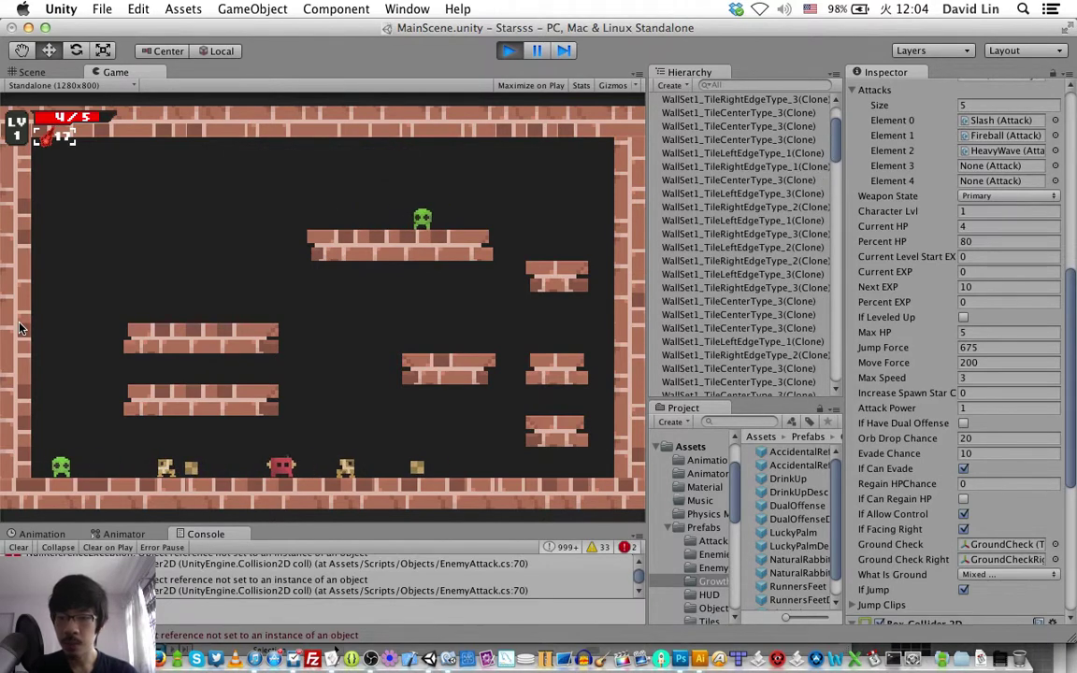
key("Left")
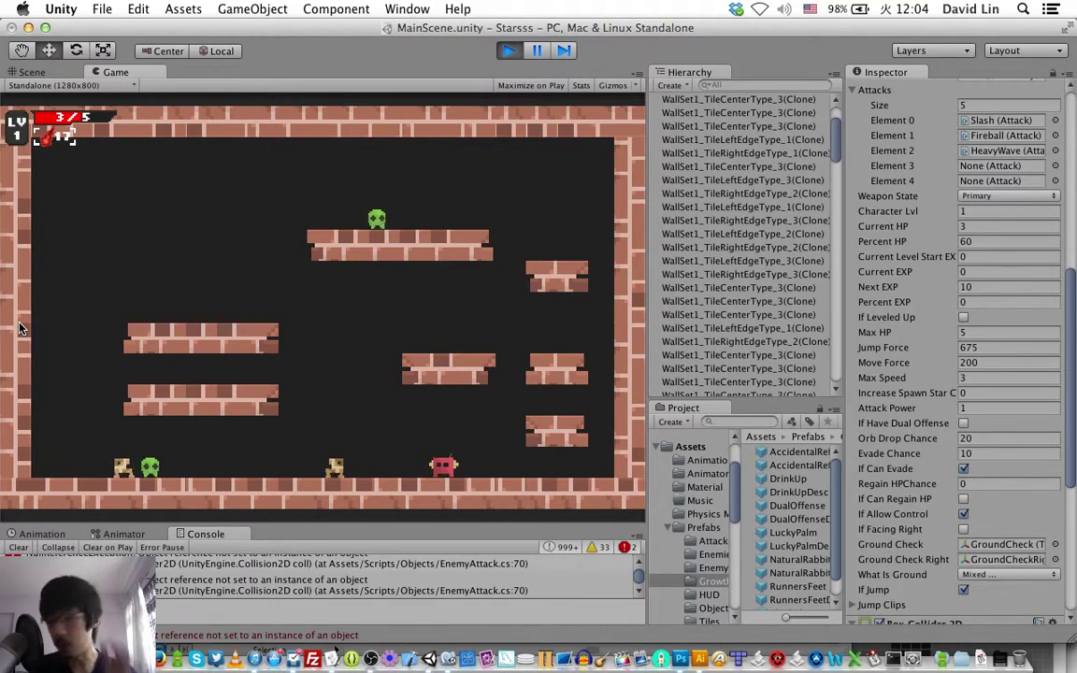
Nudge along the floor, jump, and fire to defeat the green enemy.
key("Right")
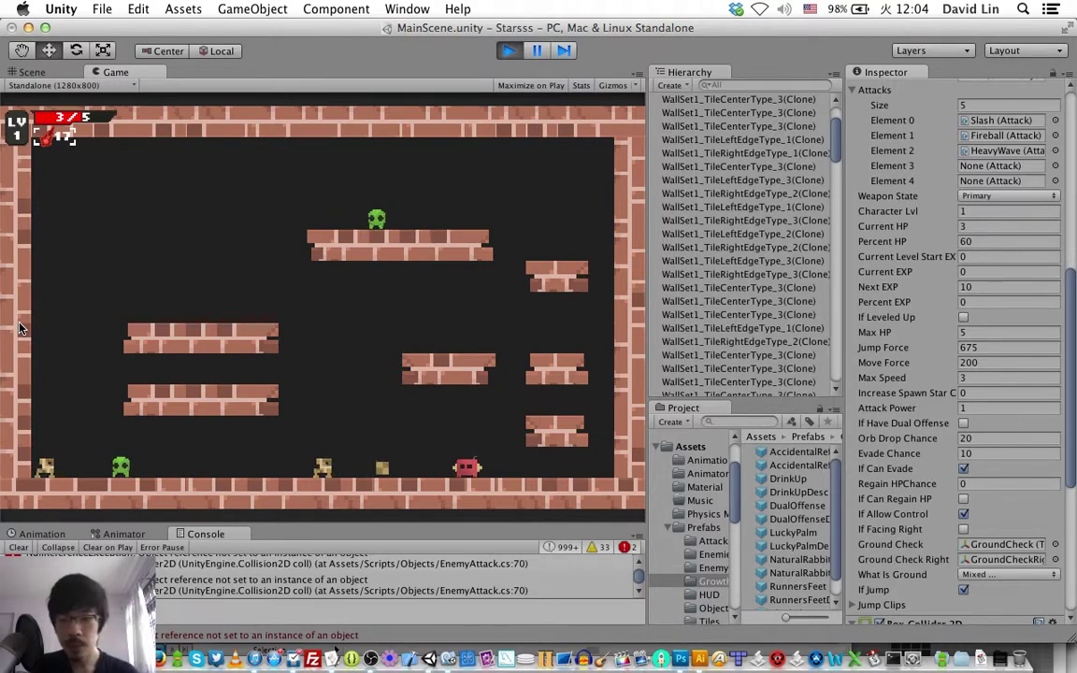
key("Right")
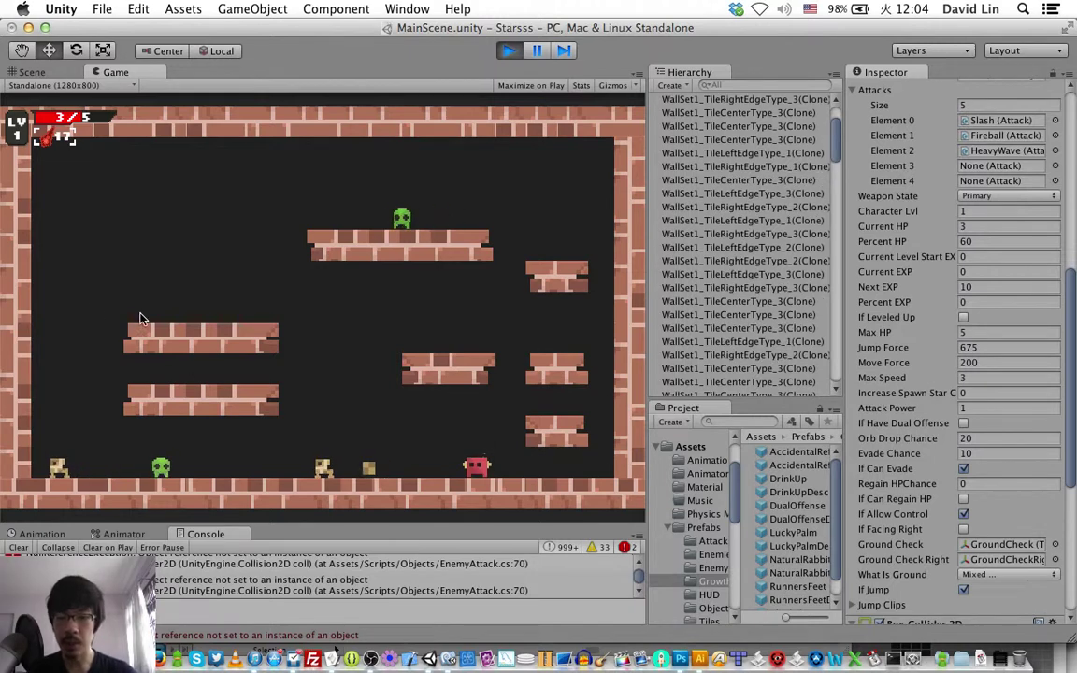
key("Right")
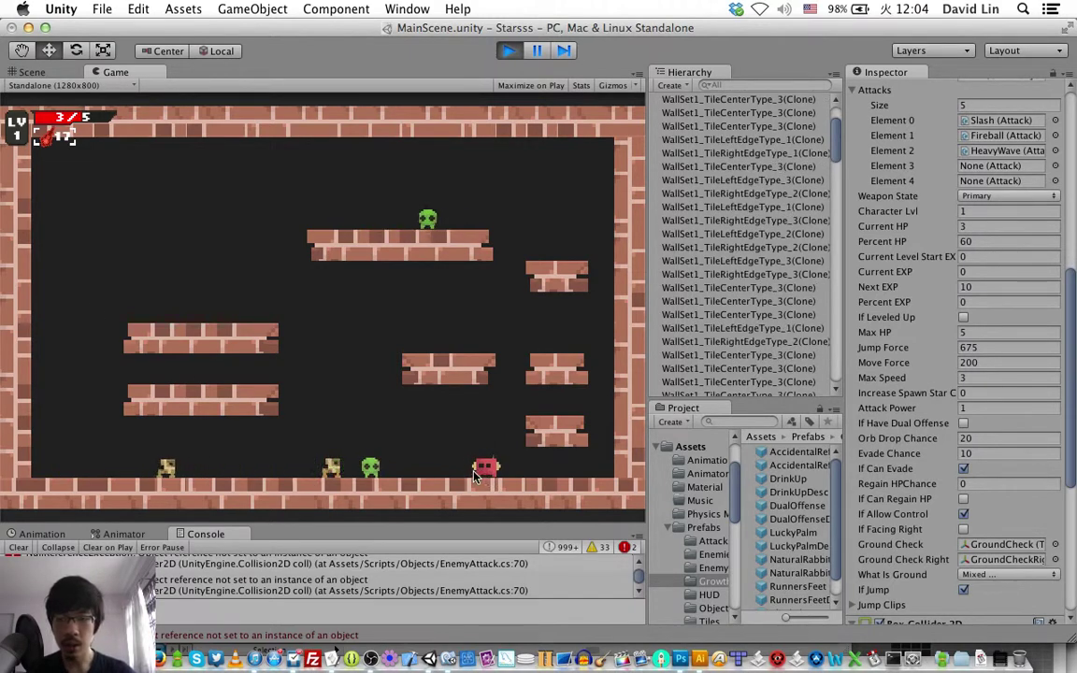
key("Left")
key("Up")
key("Right")
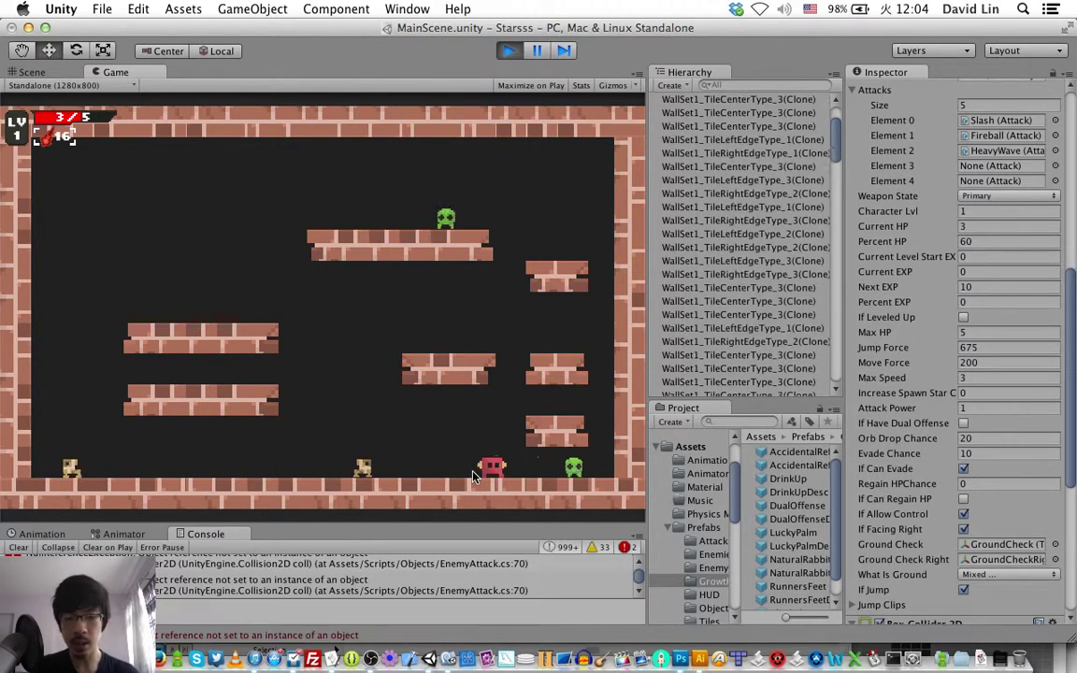
key("Right")
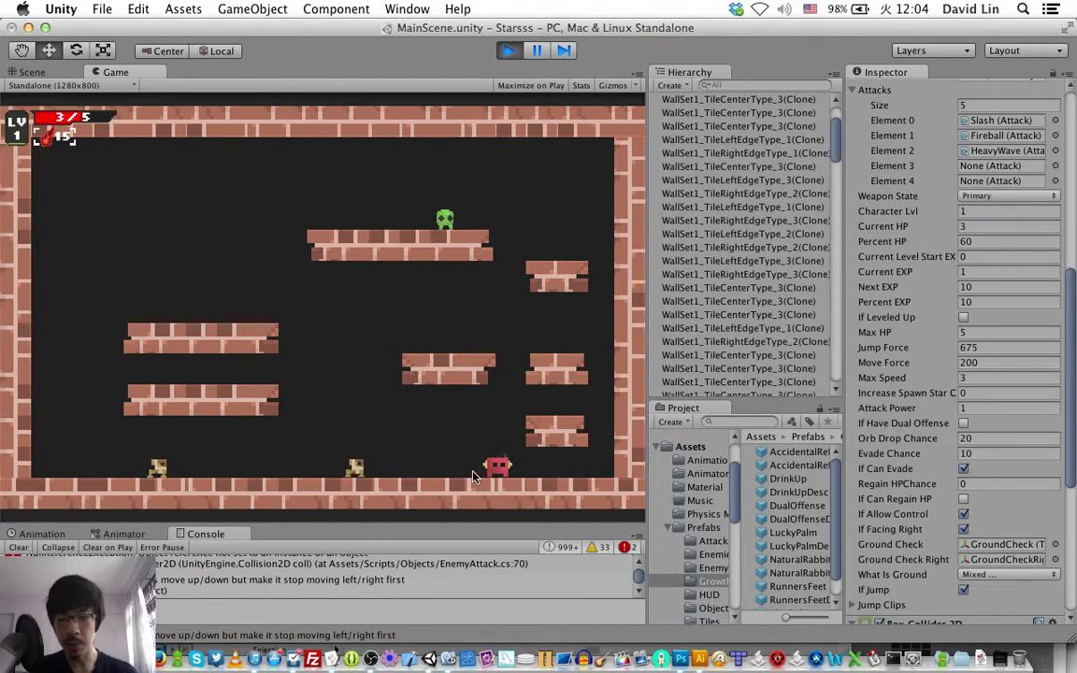